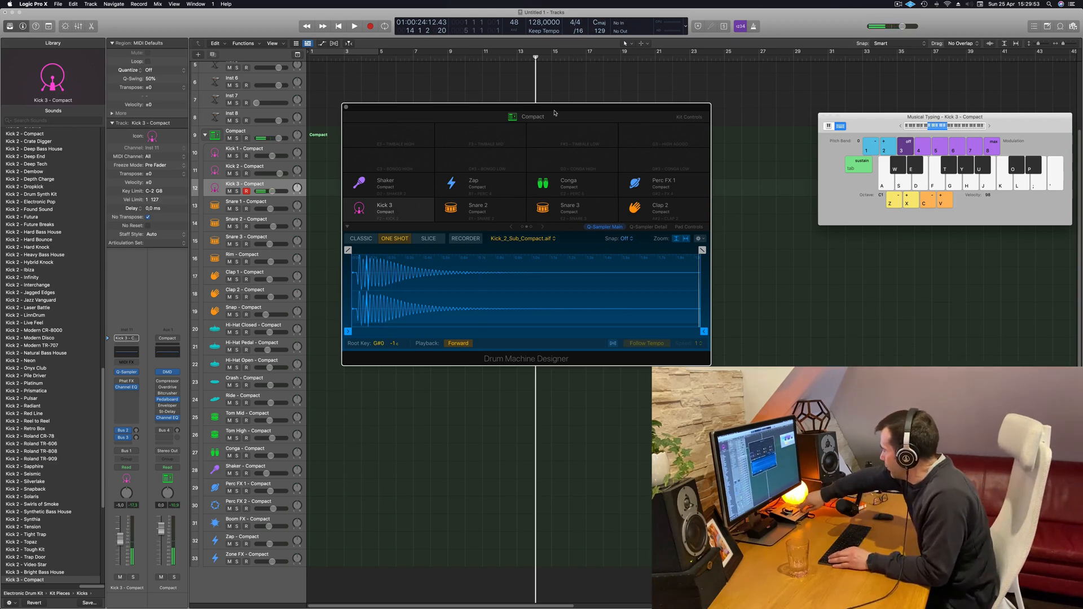
- Audition the Kick 3 and Kick 2 sounds of the Compact kit with the musical typing keyboard
key("a")
key("a")
key("a")
key("a")
key("a")
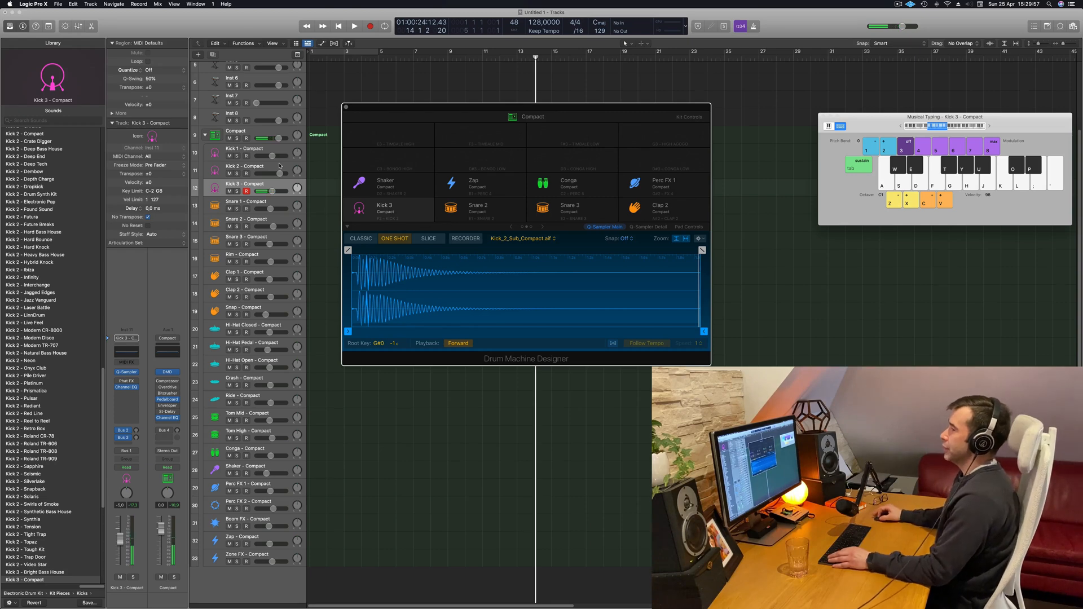
left_click(279, 166)
key("a")
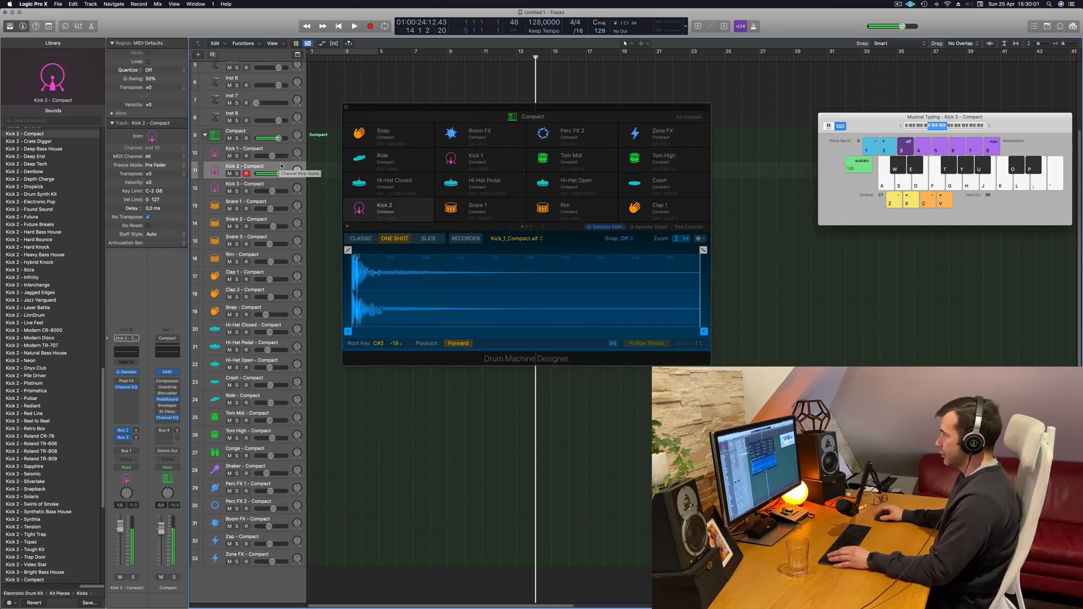
- Move the Drum Machine Designer window aside, select the main Compact kit track and audition its kick and snare
left_click_drag(676, 115, 835, 116)
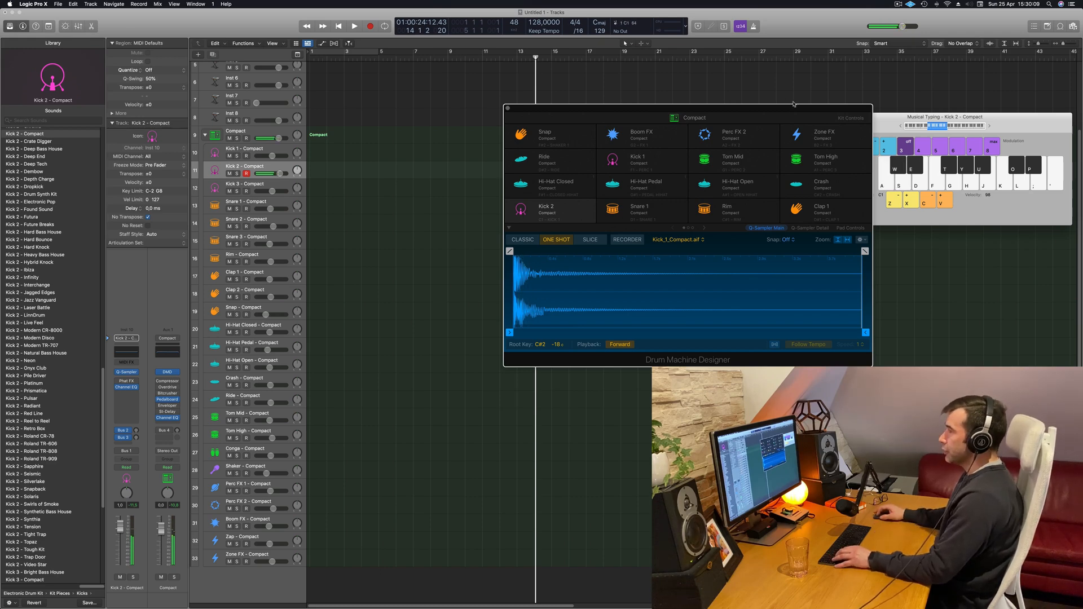
left_click(264, 130)
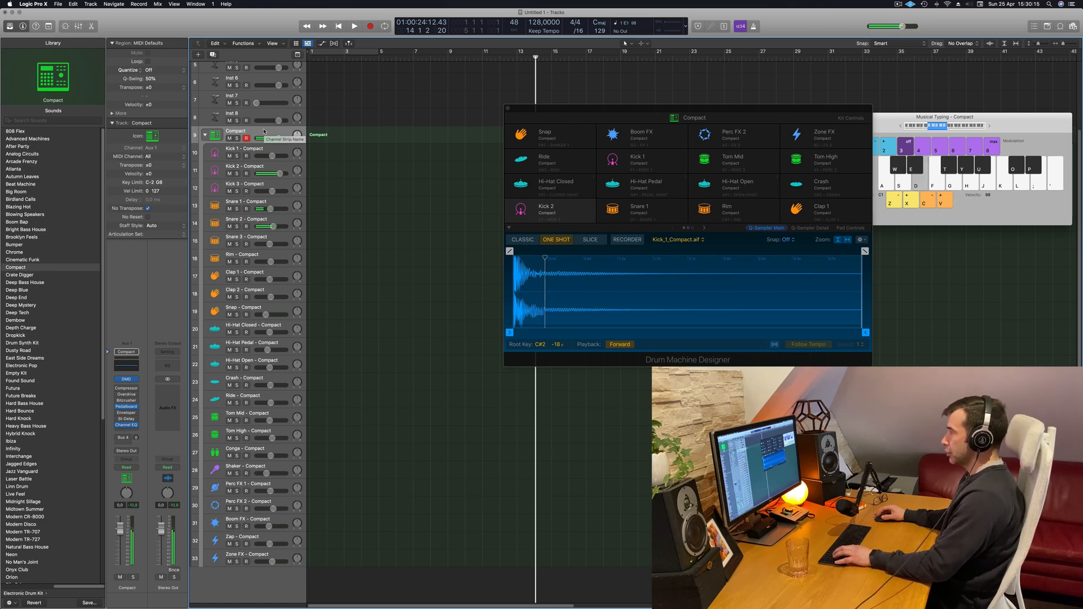
key("a")
key("a")
key("d")
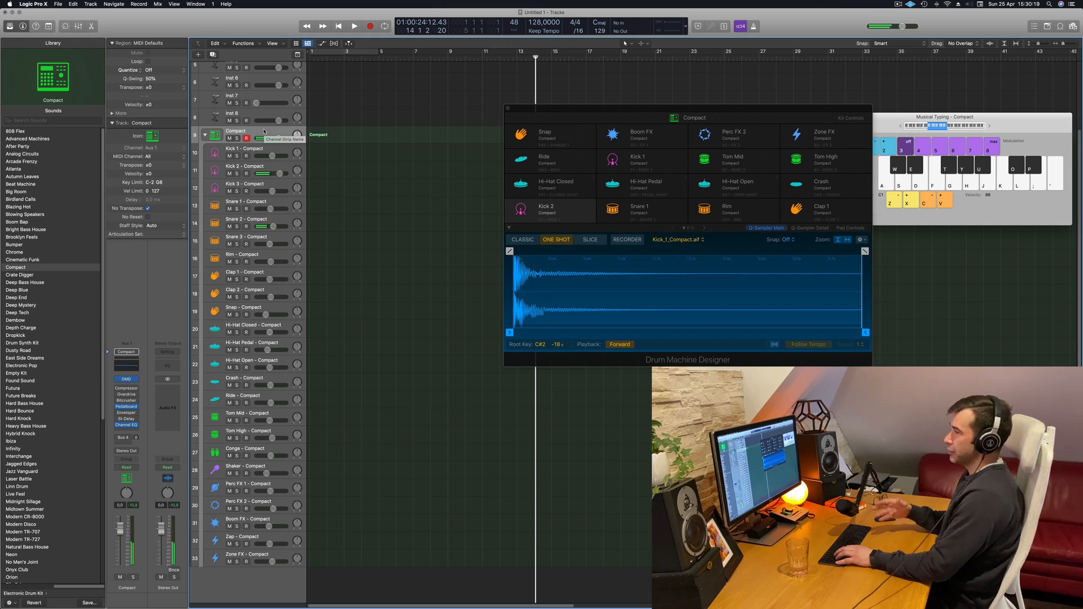
key("d")
key("f")
key("space")
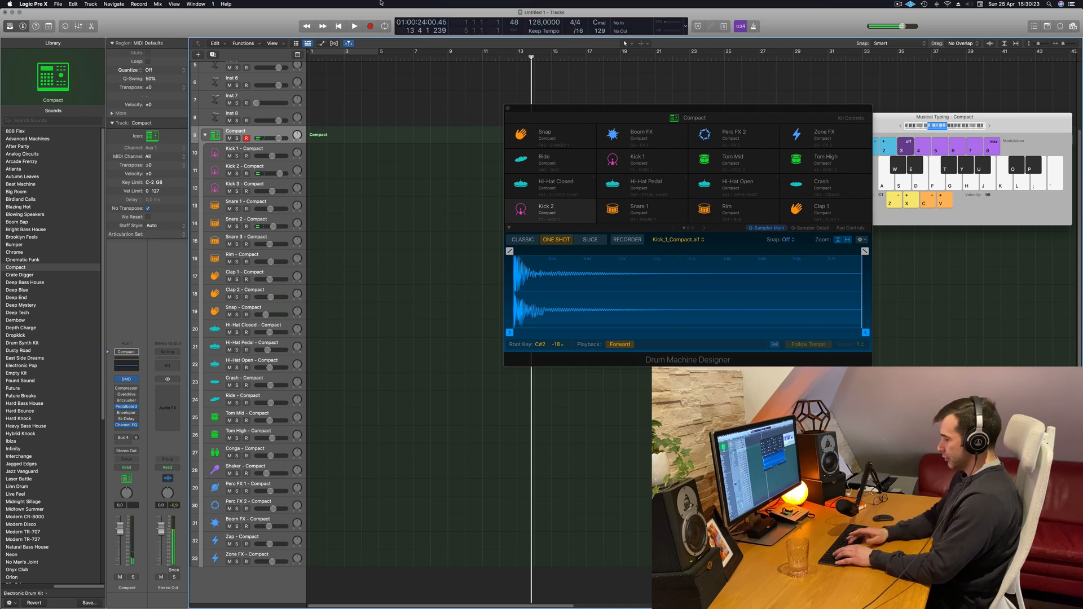
key("r")
key("d")
key("space")
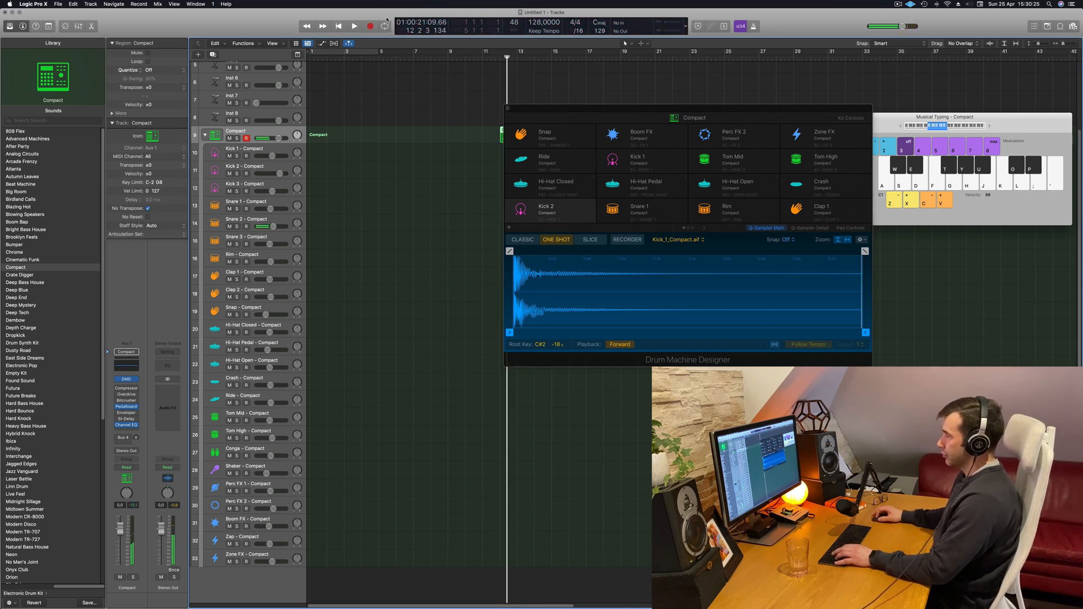
- Record a four-bar kick and snare pattern on the main Compact track from bar 1 and play it back
key("r")
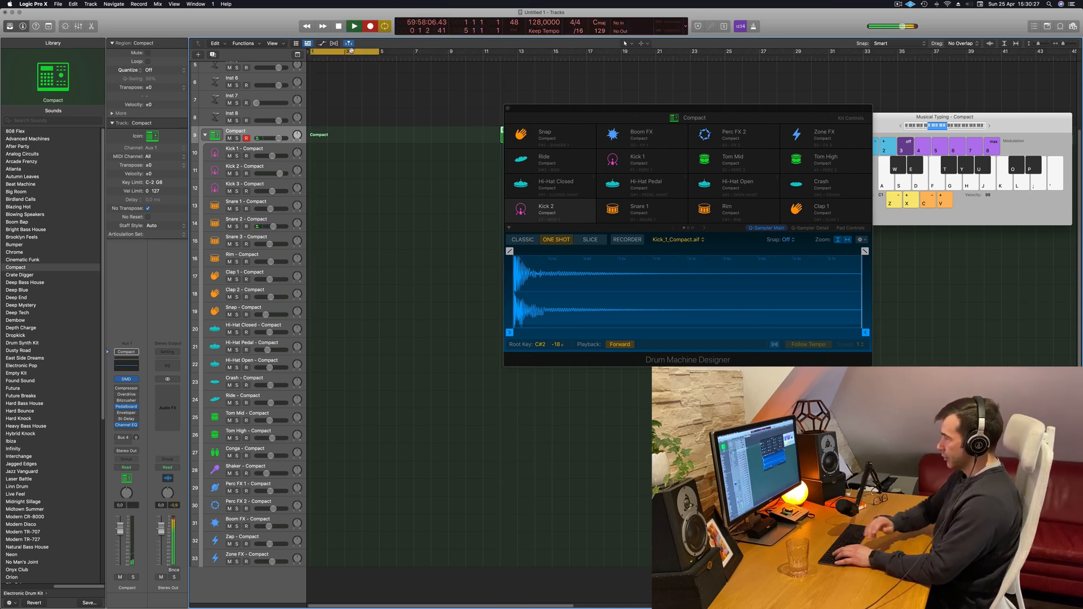
key("a")
key("d")
key("d")
key("a")
key("a")
key("d")
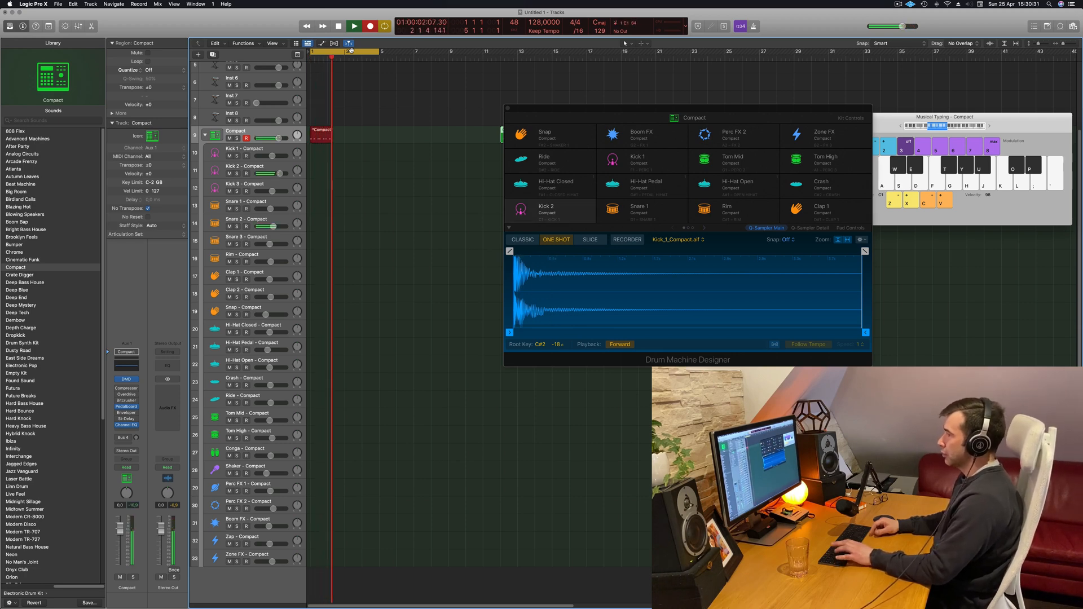
key("d")
key("a")
key("a")
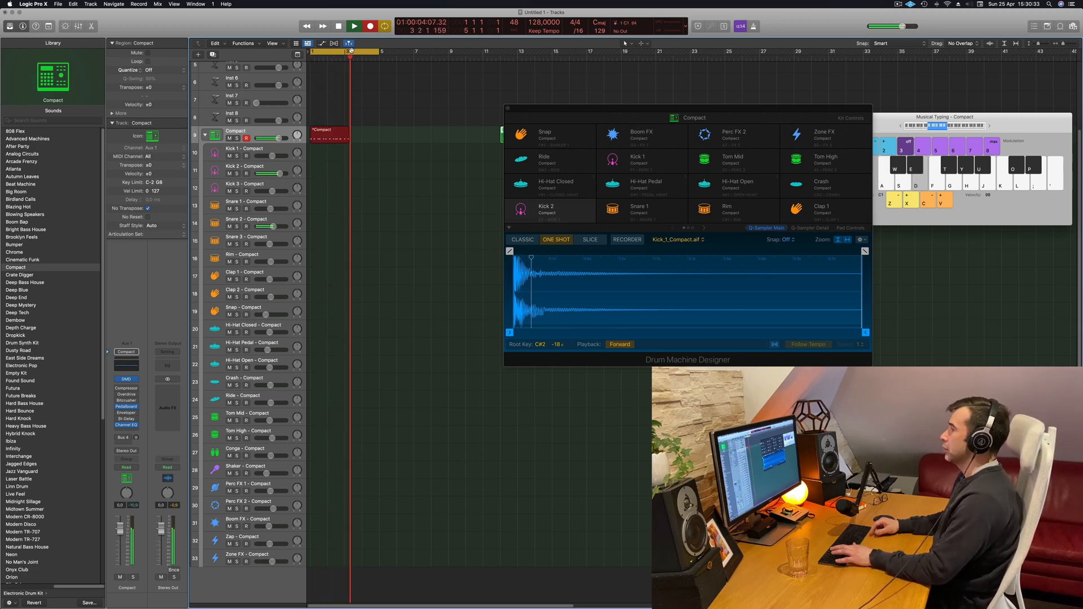
key("a")
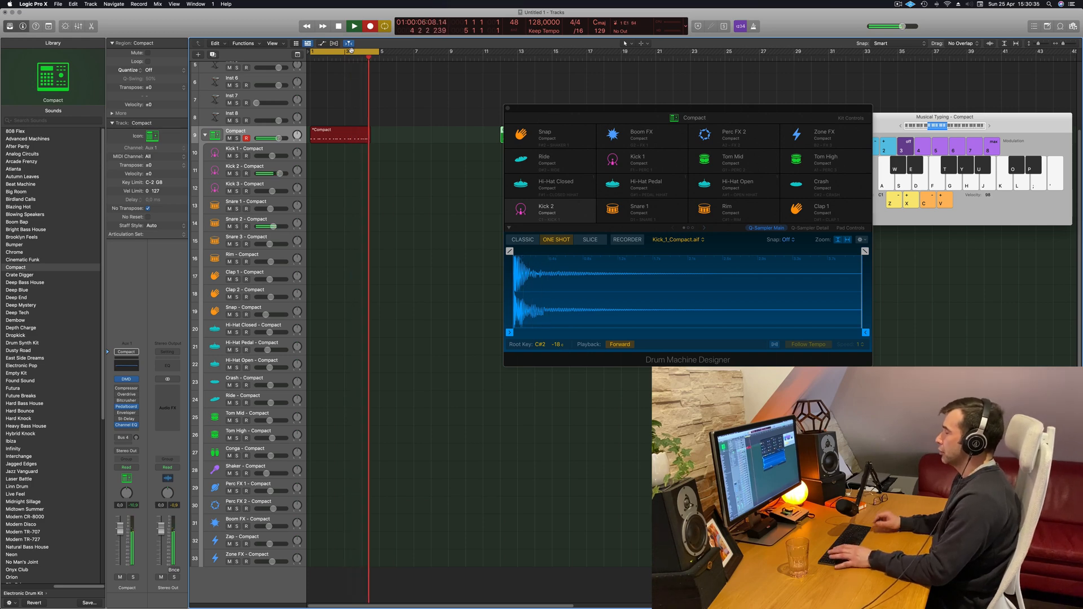
key("space")
key("space")
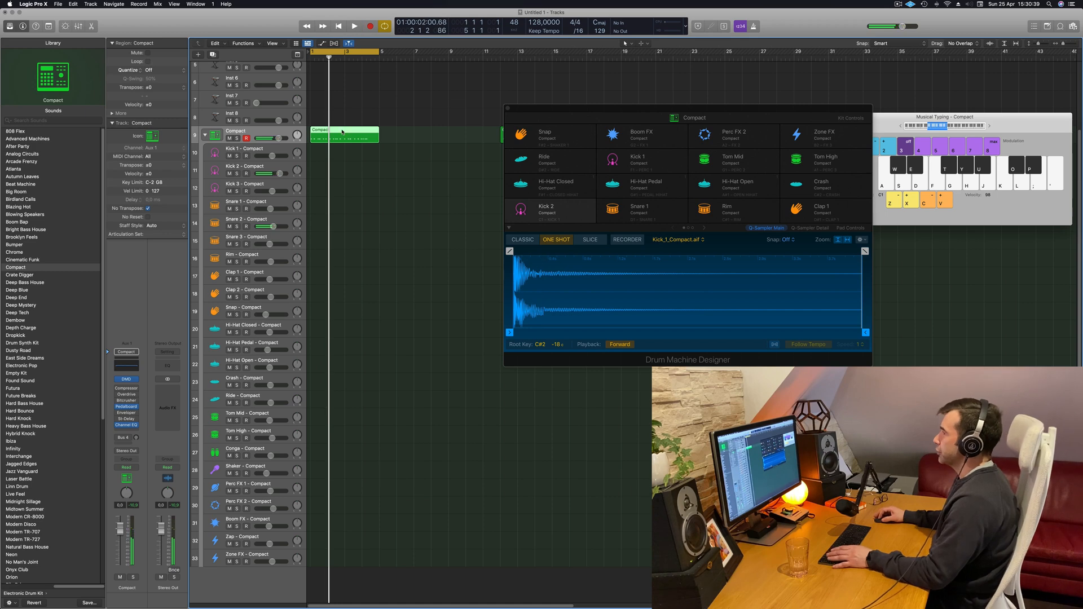
- Open the recorded Compact region in the Piano Roll, quantize all notes to 1/16 and place the first snare on beat 2
double_click(342, 131)
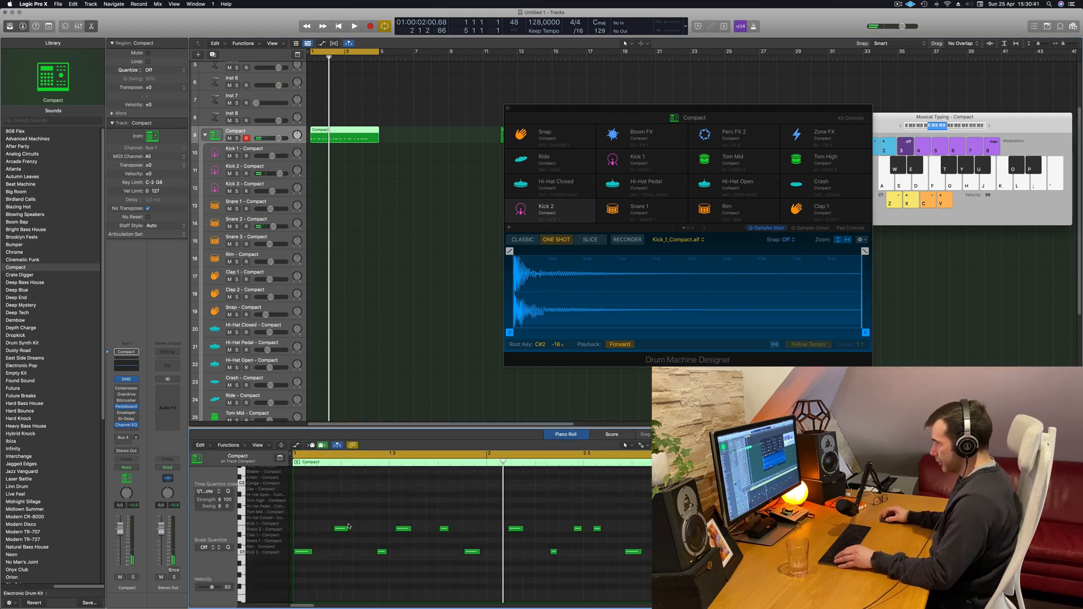
key("super+a")
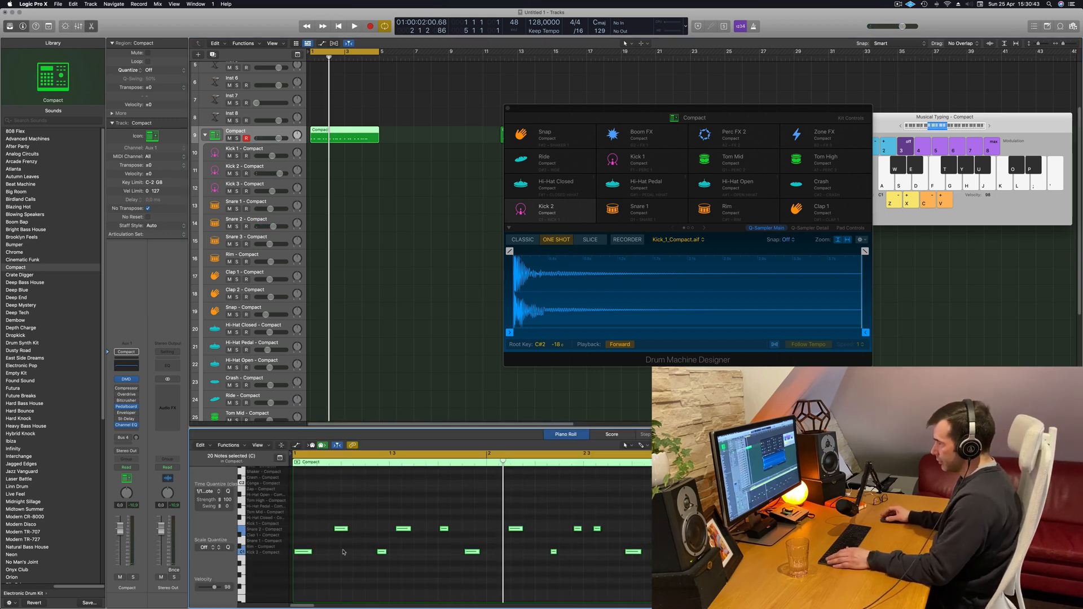
left_click(366, 504)
key("space")
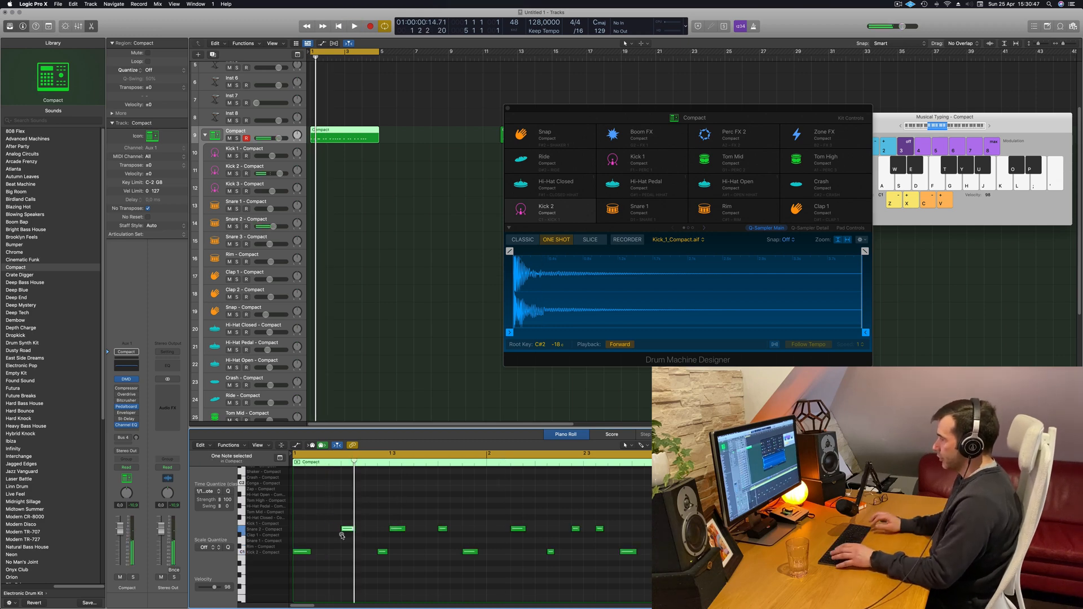
- Move the second kick note one sixteenth earlier and play back the start of the pattern
left_click_drag(440, 554, 452, 562)
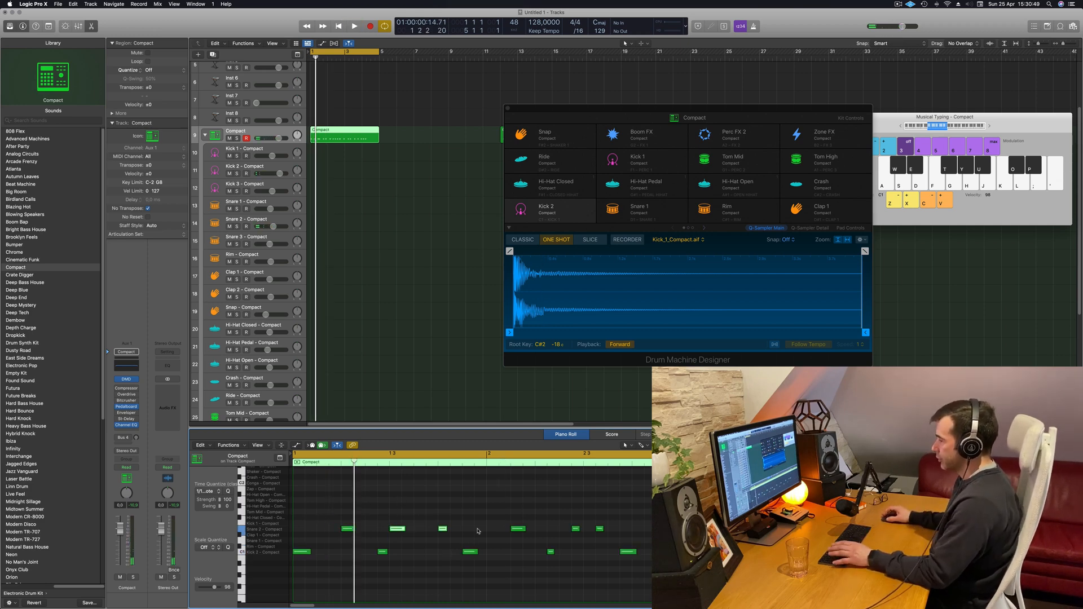
key("space")
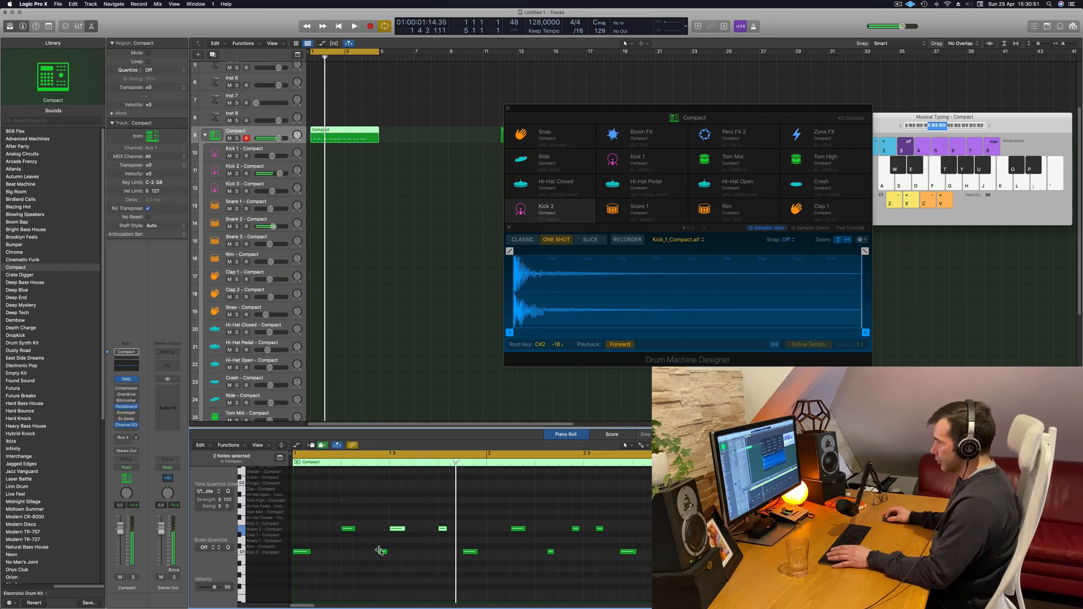
key("space")
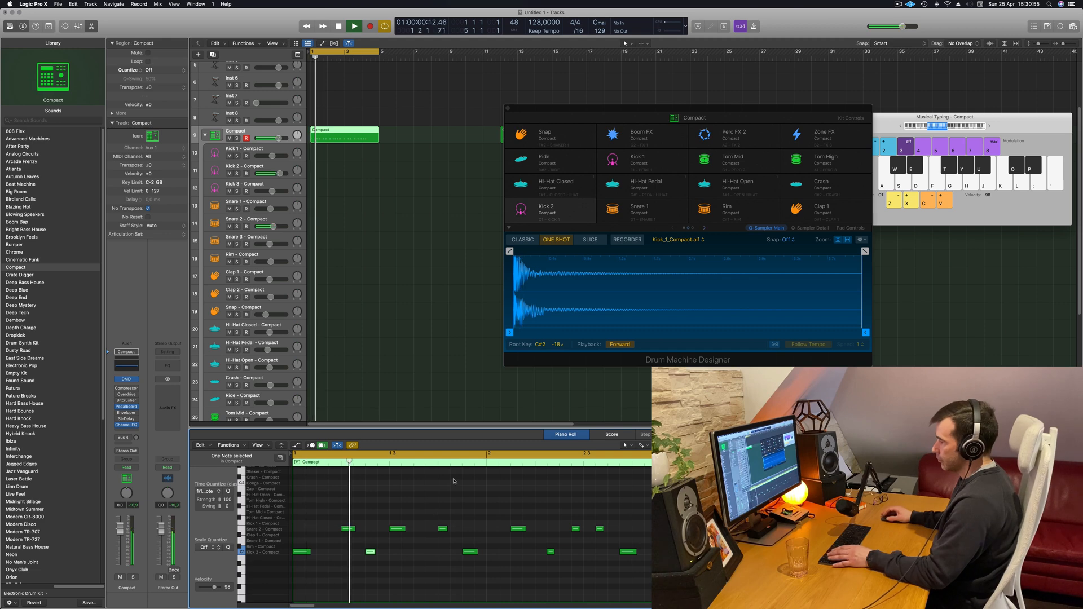
key("space")
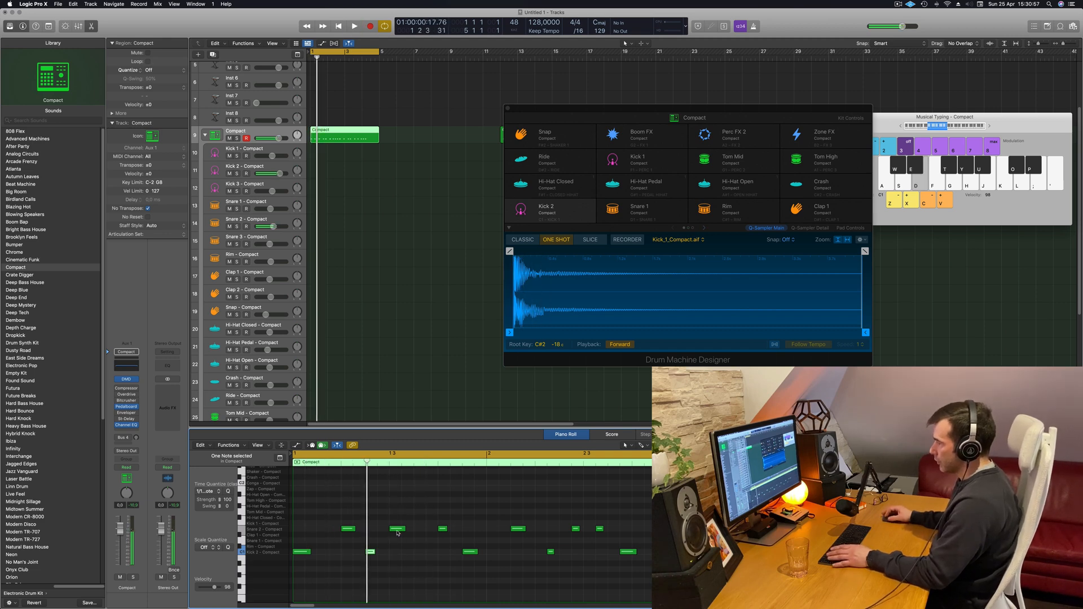
- Delete every note after the first two kicks and the first snare, and check the playback
mouse_move(417, 502)
left_mouse_down()
mouse_move(925, 563)
mouse_move(953, 585)
left_mouse_up()
key("Delete")
key("space")
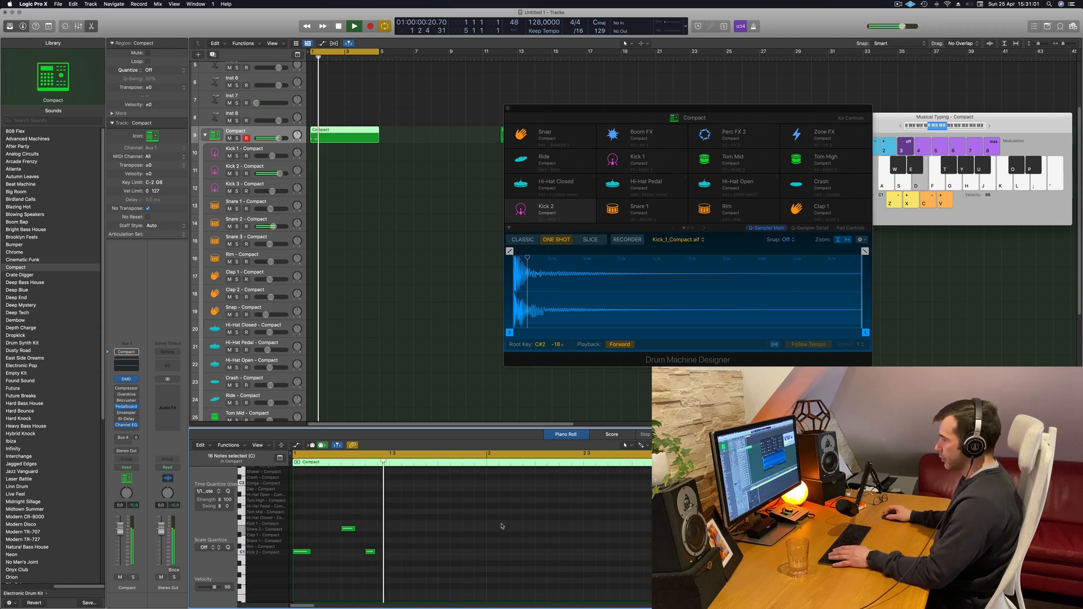
key("space")
- Duplicate the three remaining kick and snare notes to beat 3 of bar 1 and play the result
left_click_drag(391, 512, 290, 593)
left_click_drag(302, 553, 399, 557)
key("space")
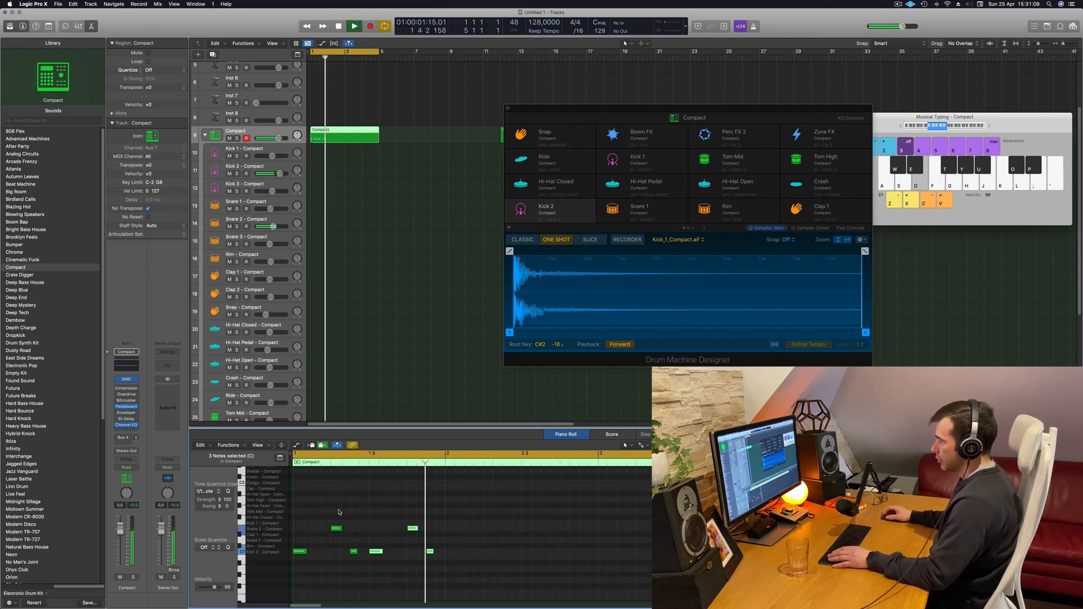
key("space")
- Duplicate all the notes of bar 1 into bar 2 and start playback
key("super+a")
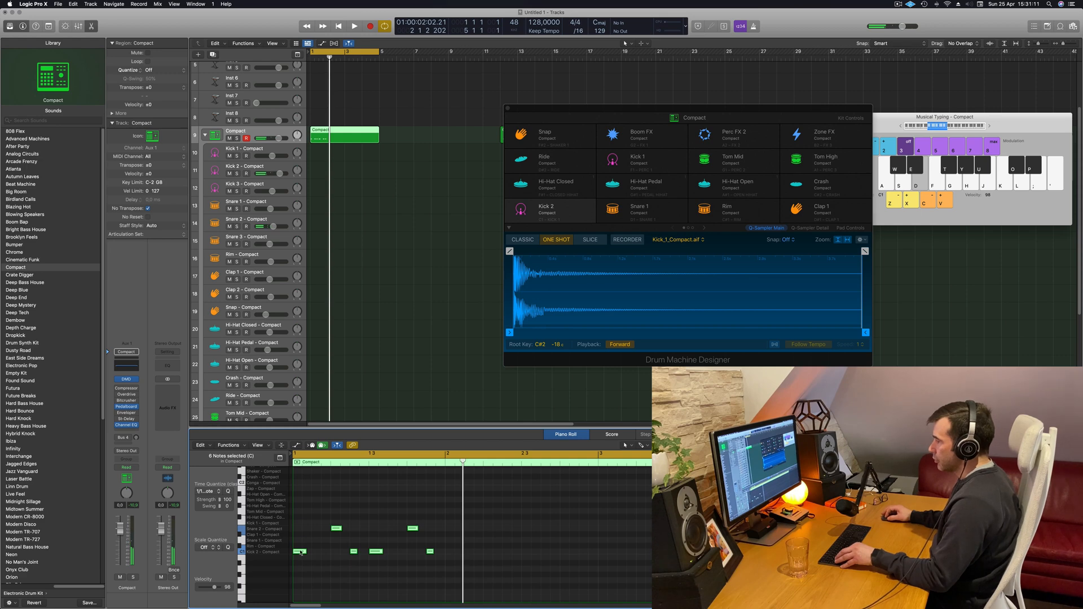
left_click_drag(298, 552, 452, 553)
key("space")
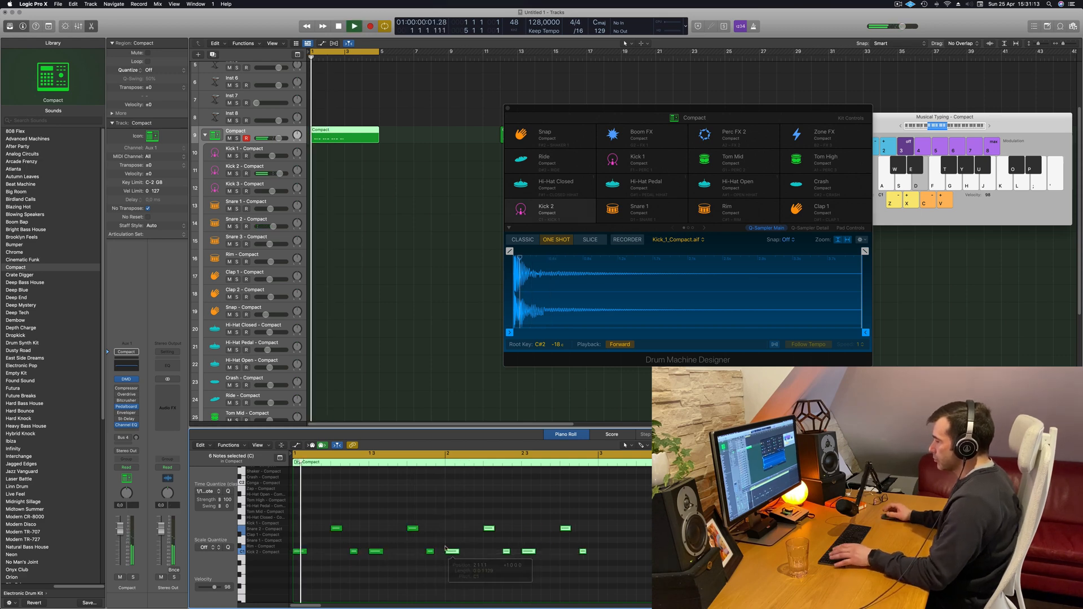
- Delete the last kick note of bar 1 and listen to the two-bar pattern from the beginning
left_click(431, 551)
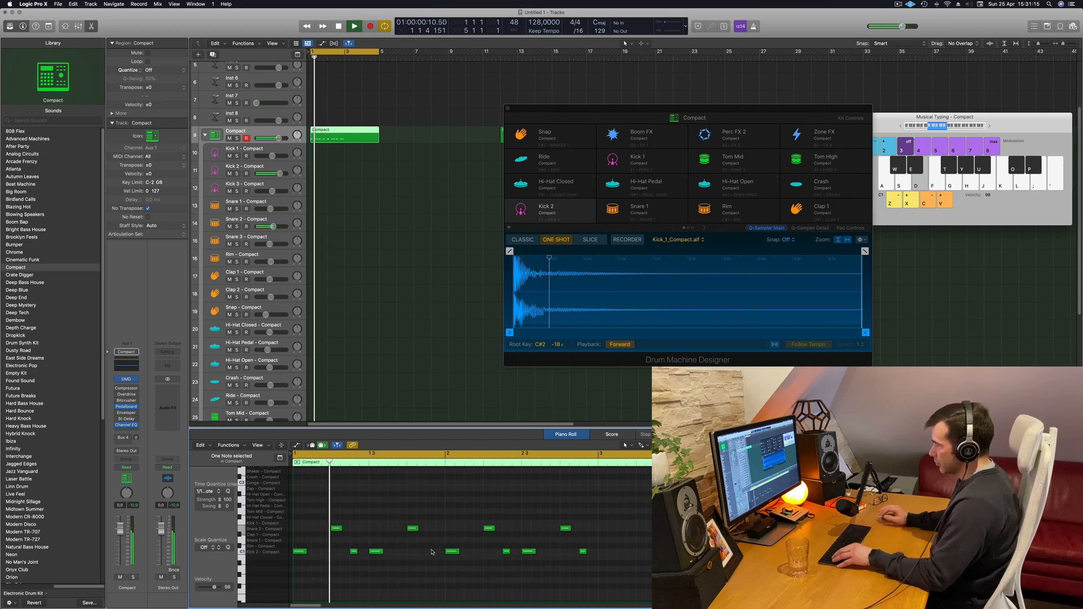
scroll(400, 540, "left", 2)
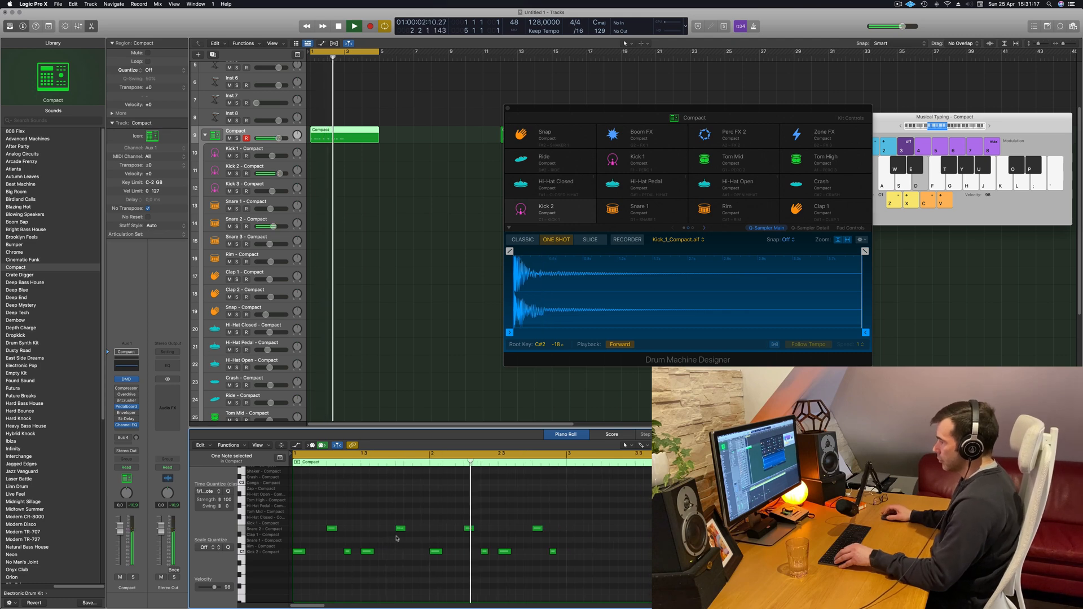
scroll(399, 540, "right", 2)
scroll(400, 540, "left", 3)
key("space")
key("space")
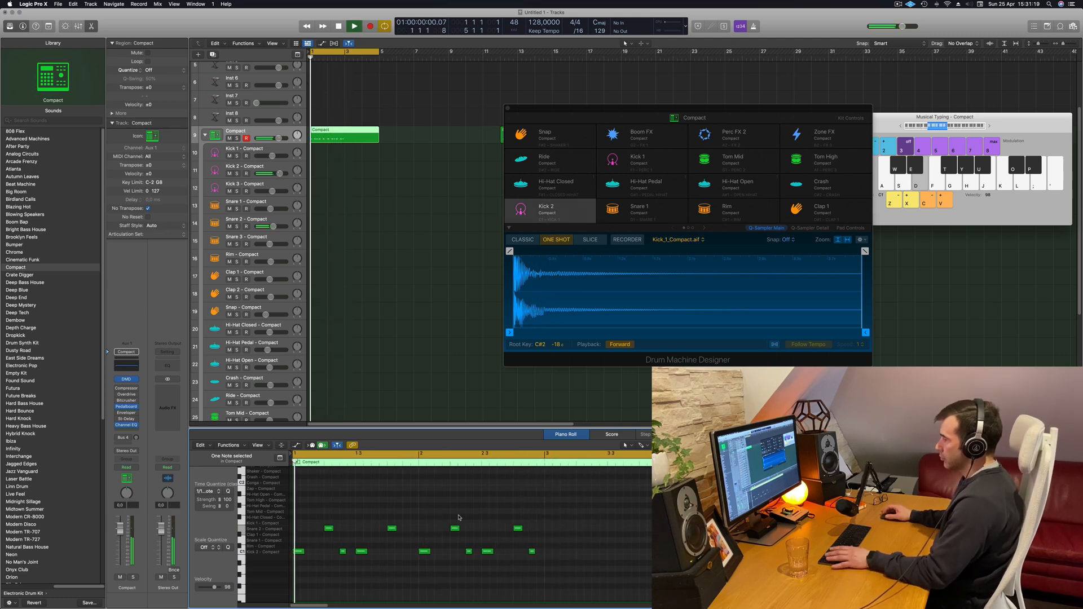
- Cut the Compact region at bar 3, delete the remainder and play the two-bar region with its score open
left_click(344, 130)
double_click(344, 131)
key("Delete")
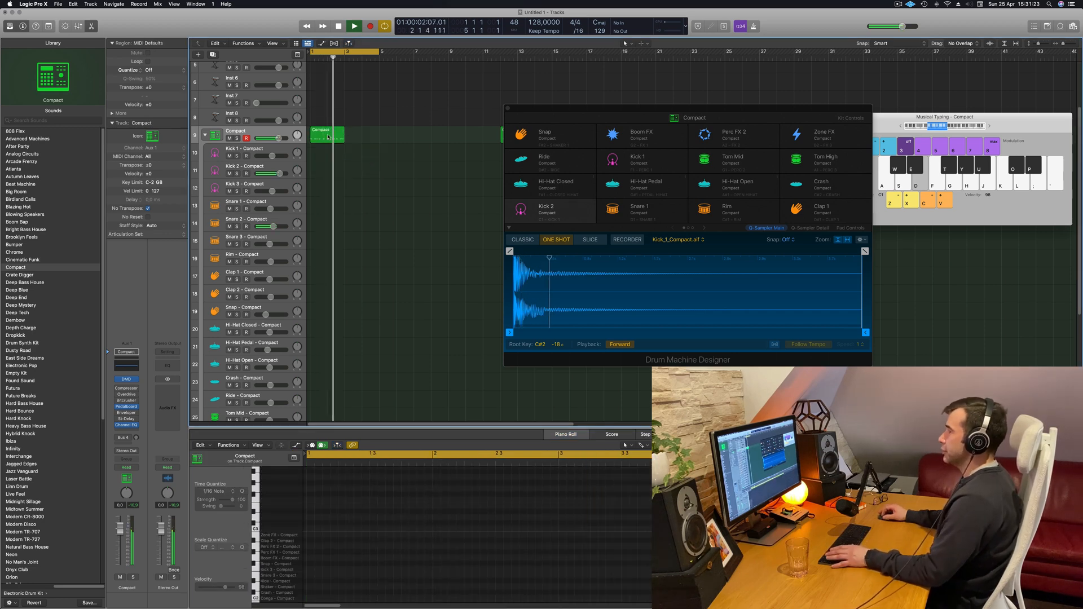
double_click(327, 137)
key("space")
key("space")
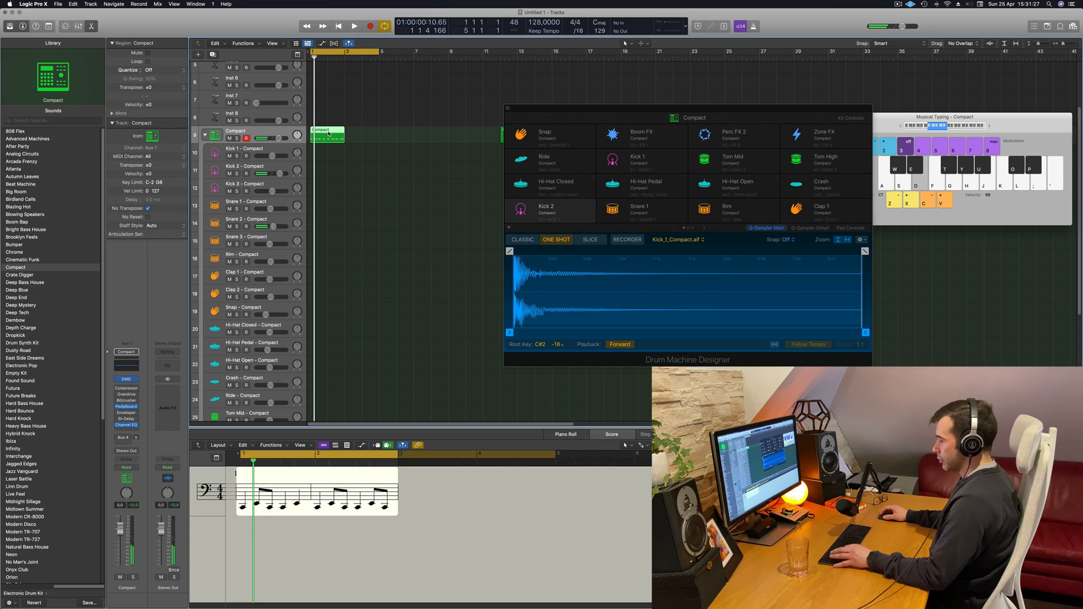
left_click(378, 188)
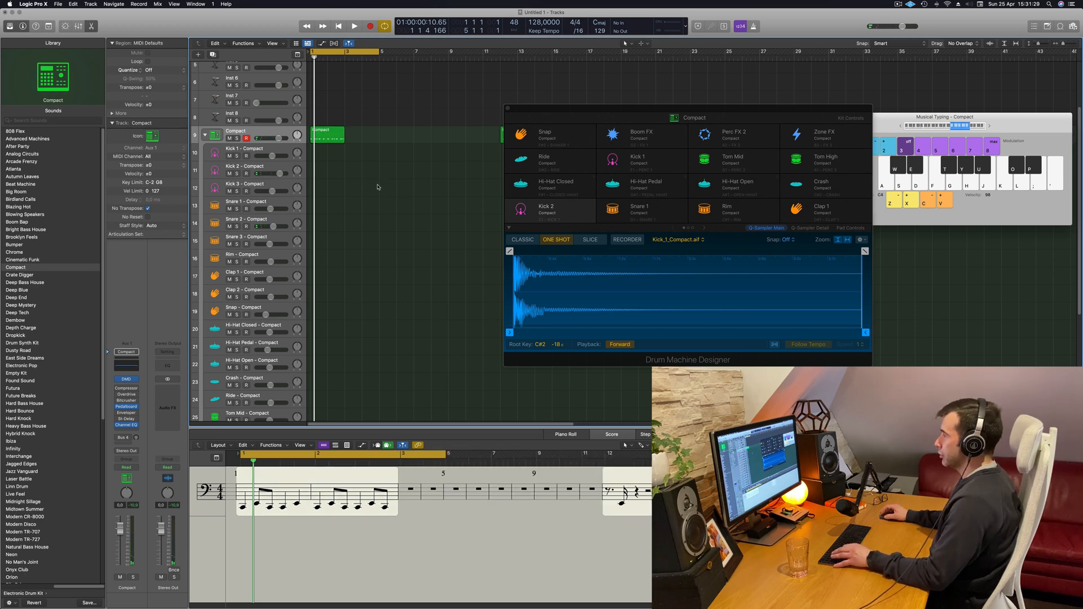
- Close the musical typing keyboard and play the beat with the mixer open
key("super+k")
key("x")
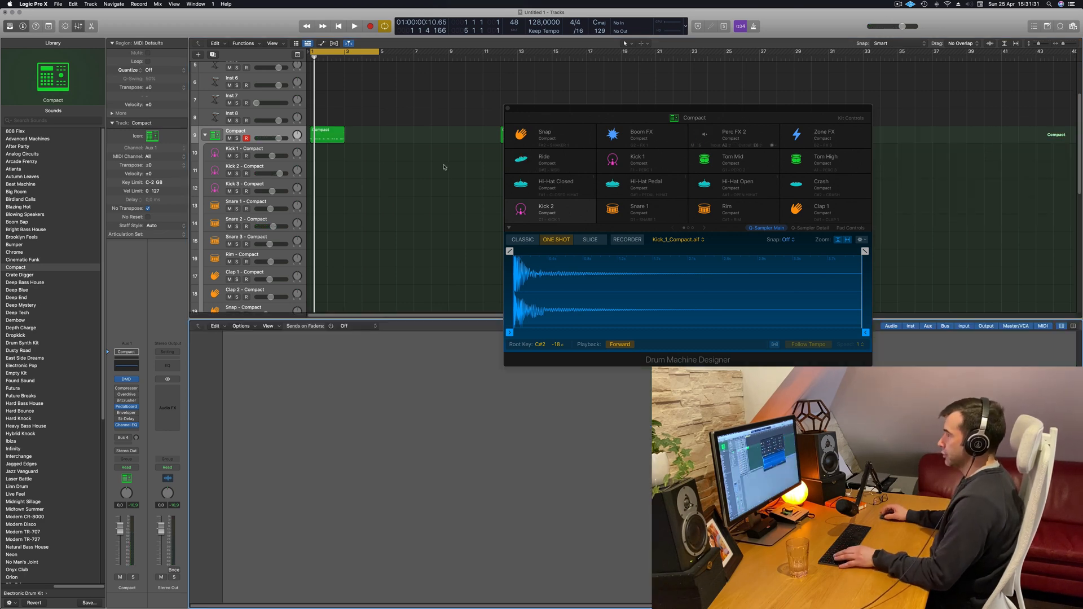
key("space")
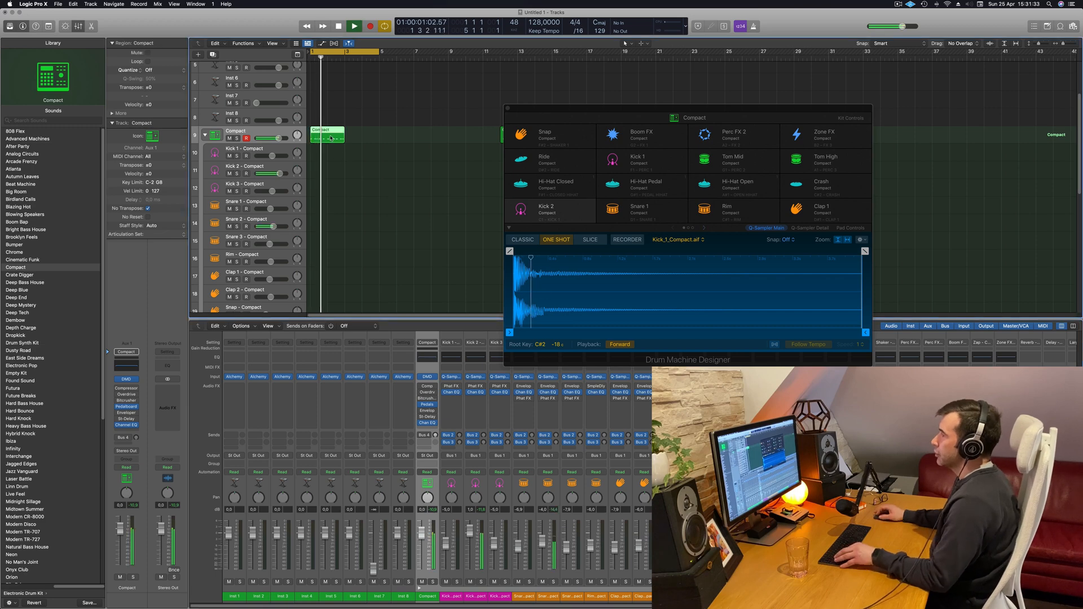
- Place the two-bar Compact region on both the Kick 2 and Snare 2 tracks and delete the snare notes from the Kick 2 region
left_click_drag(330, 141, 329, 228)
double_click(333, 170)
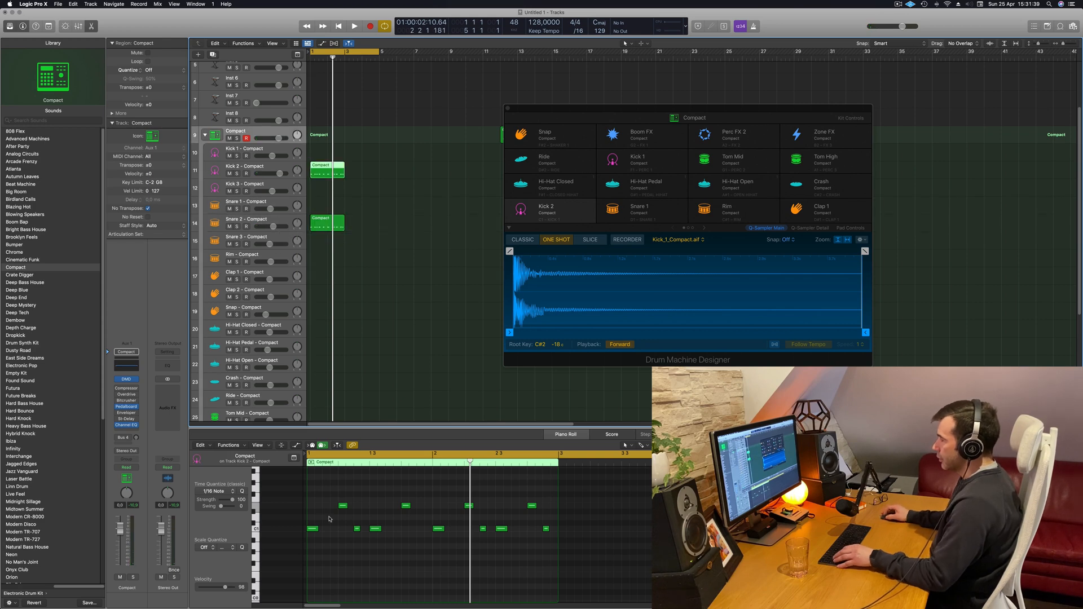
left_click_drag(325, 492, 547, 520)
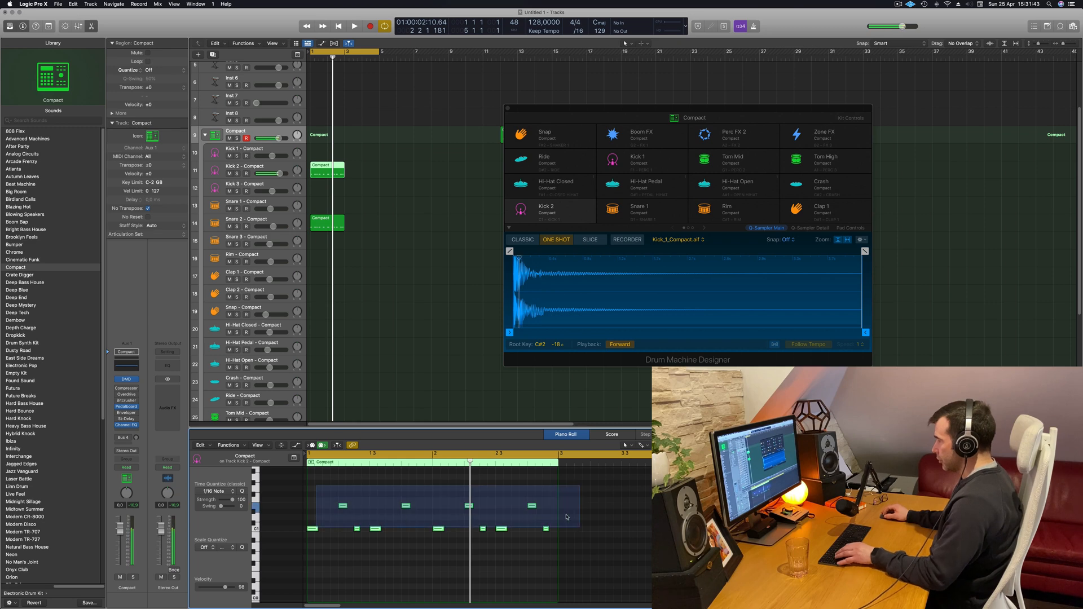
key("Delete")
key("space")
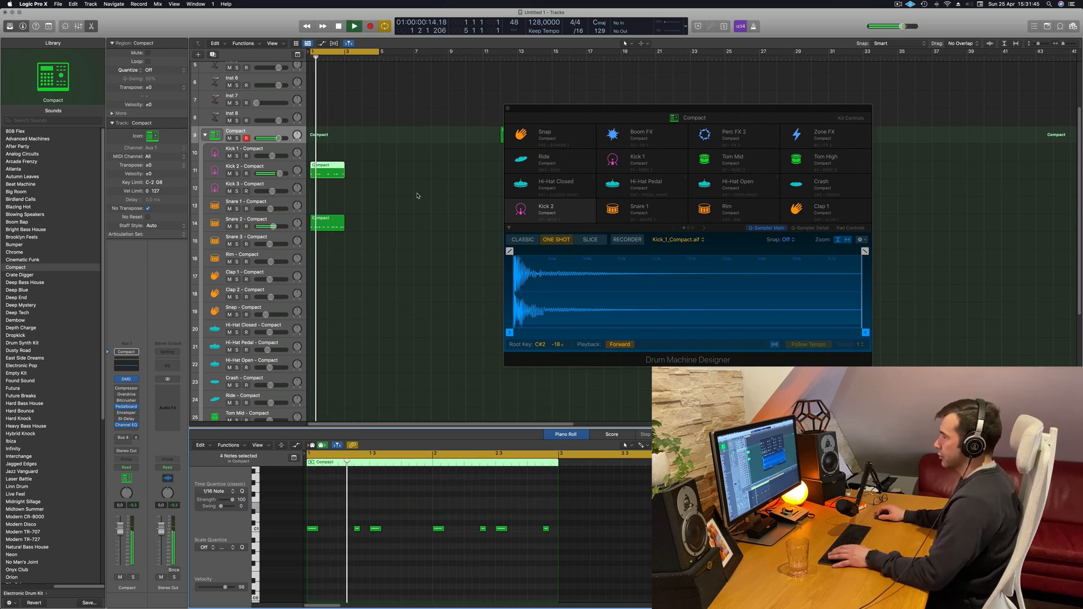
key("space")
left_click(340, 168)
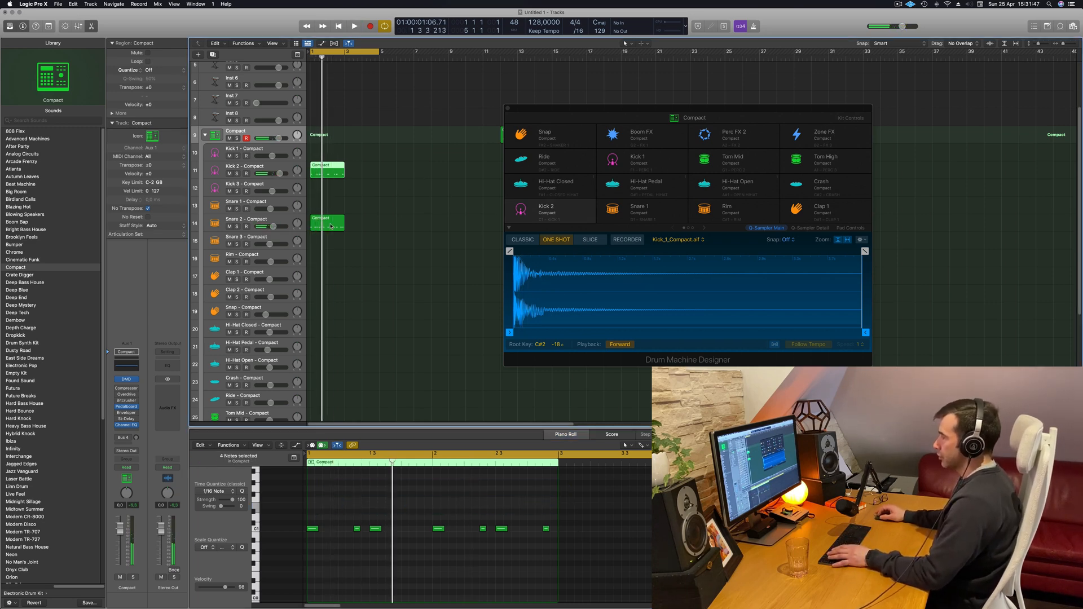
- Delete the kick notes from the Snare 2 region, raise its snare notes two octaves and play the beat
left_click(331, 226)
left_click_drag(311, 525, 553, 567)
key("Delete")
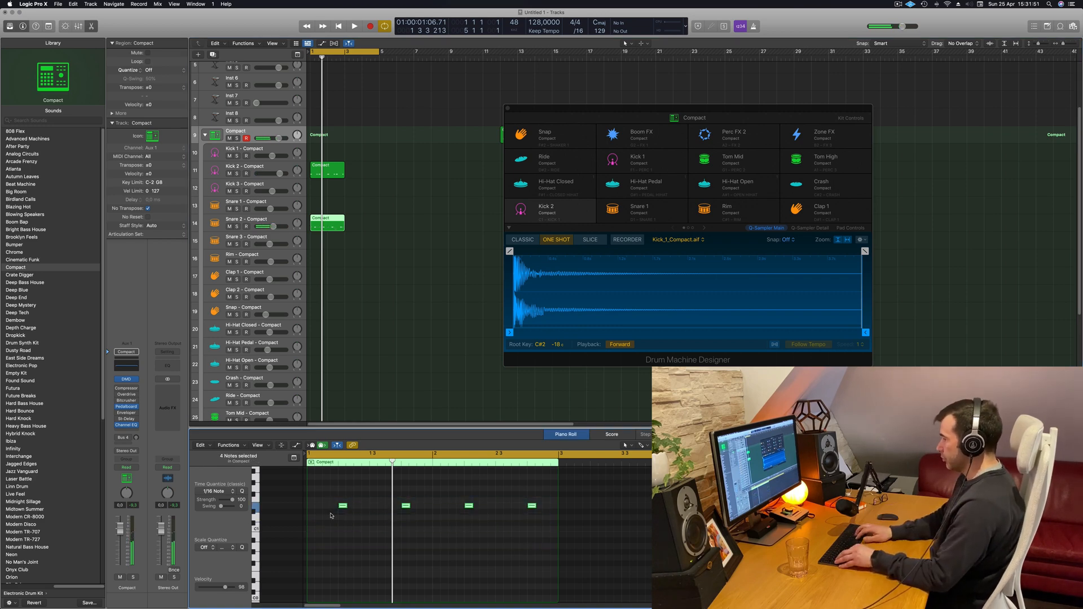
key("space")
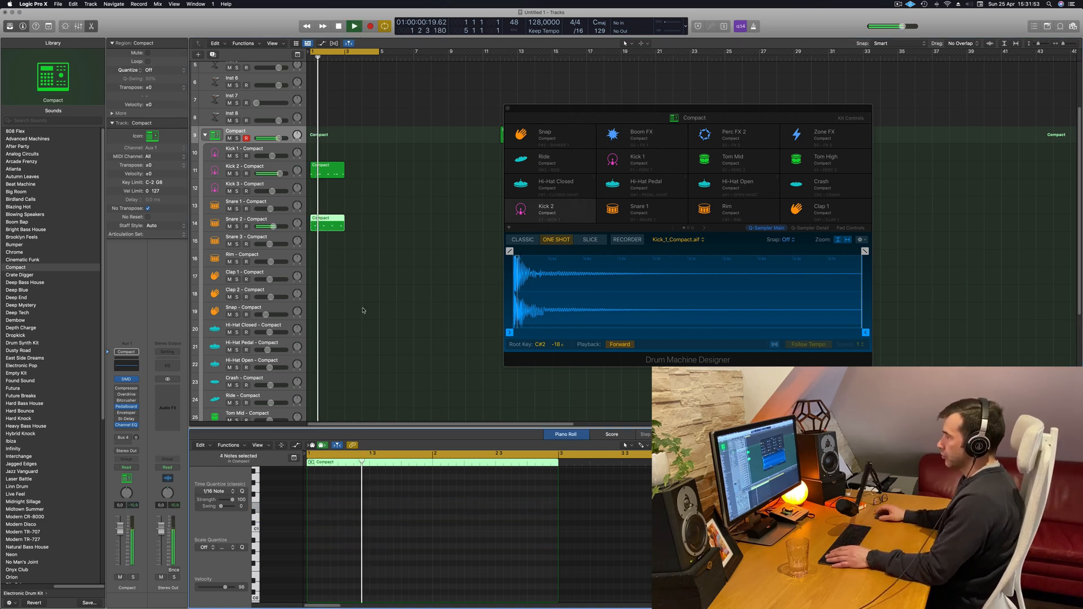
- Raise the notes of the Kick 2 region by one octave and play the beat
left_click(335, 173)
key("space")
scroll(345, 515, "up", 3)
left_click(397, 531)
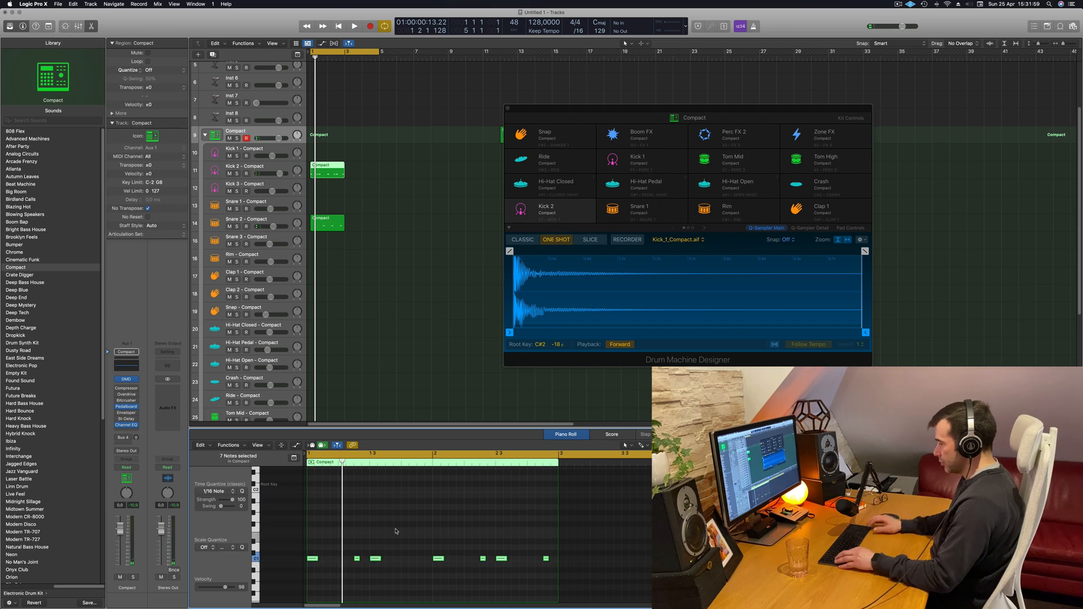
key("alt+shift+Up")
key("space")
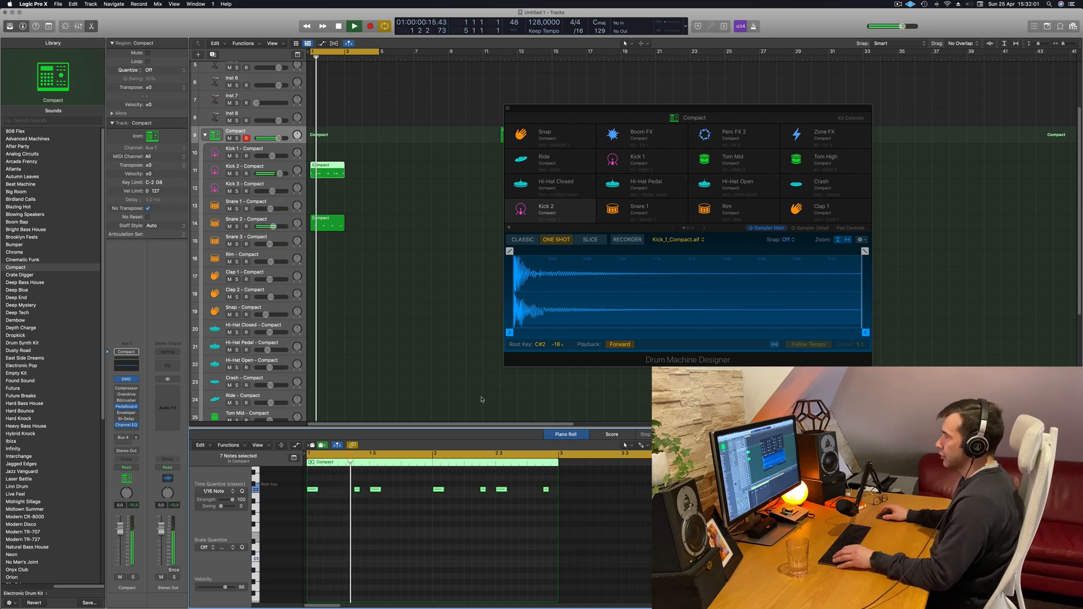
- Try the kick region on the Kick 1 track, listen to it and lower its notes by one octave
key("space")
left_click_drag(328, 169, 328, 154)
key("space")
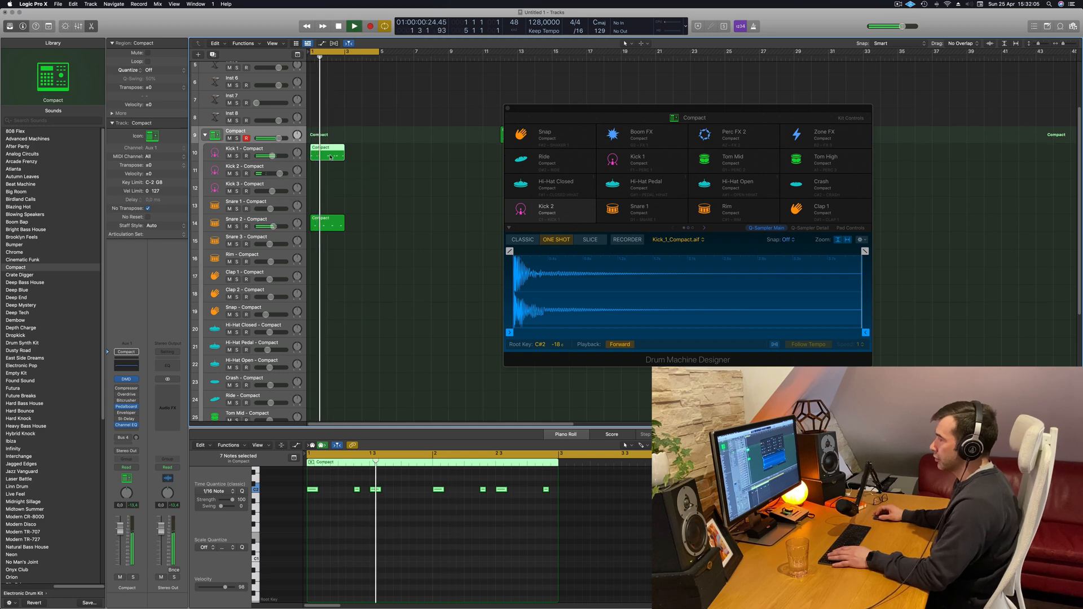
scroll(370, 513, "up", 2)
key("space")
scroll(370, 516, "up", 2)
key("super+a")
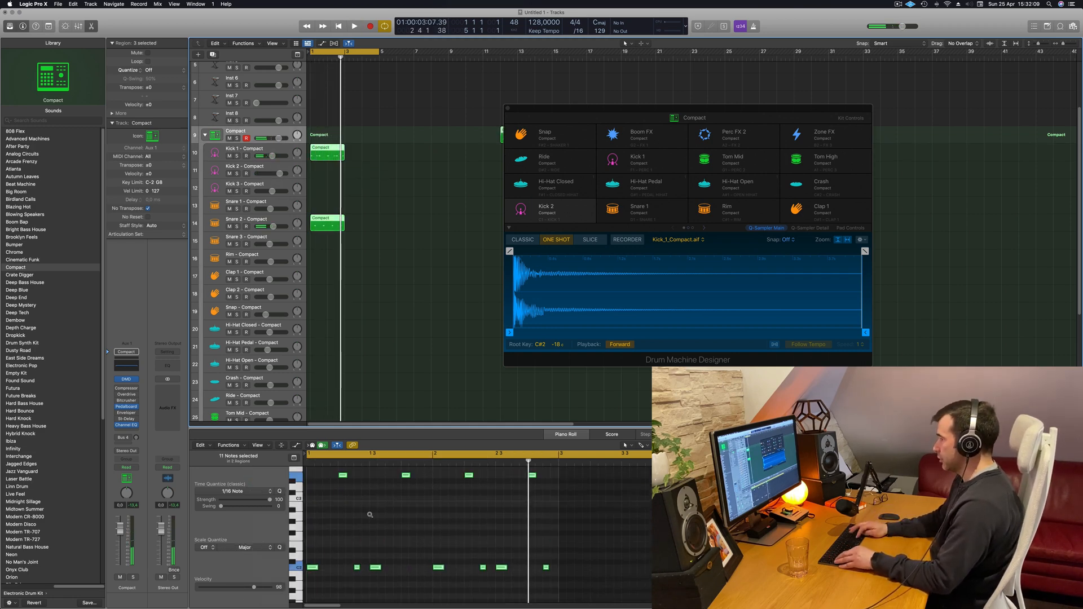
left_click(327, 153)
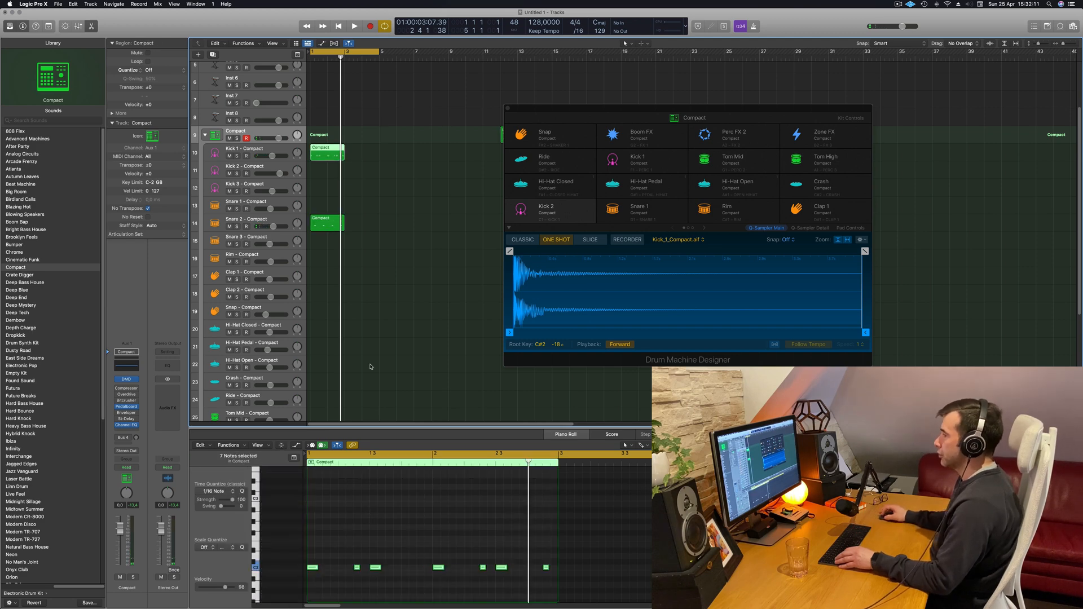
left_click(386, 529)
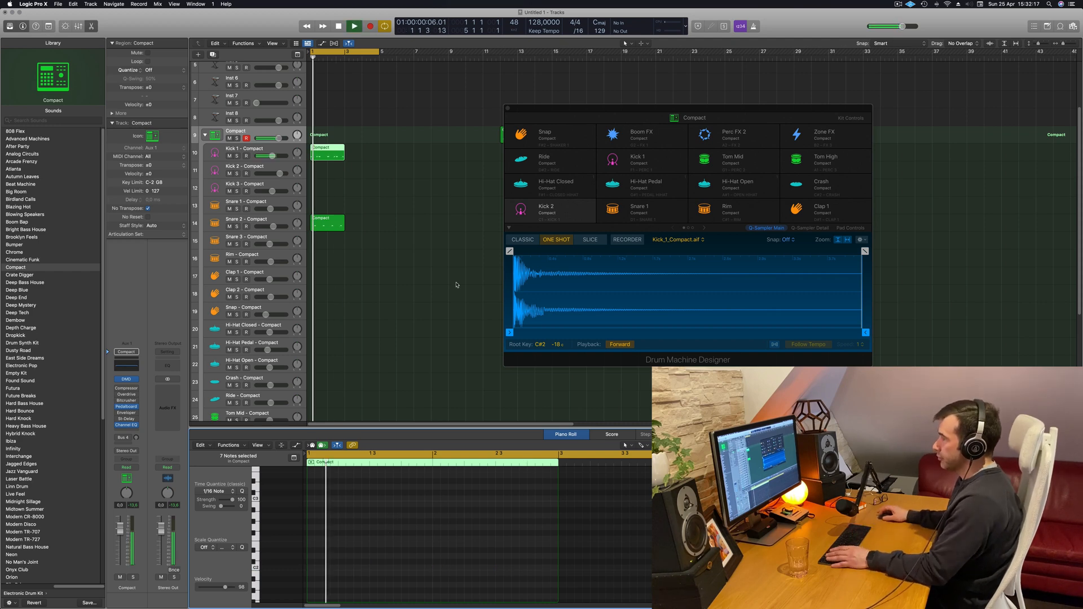
- Move the kick region back to the Kick 2 track, raise its notes one octave and play the beat
left_click_drag(336, 148, 336, 167)
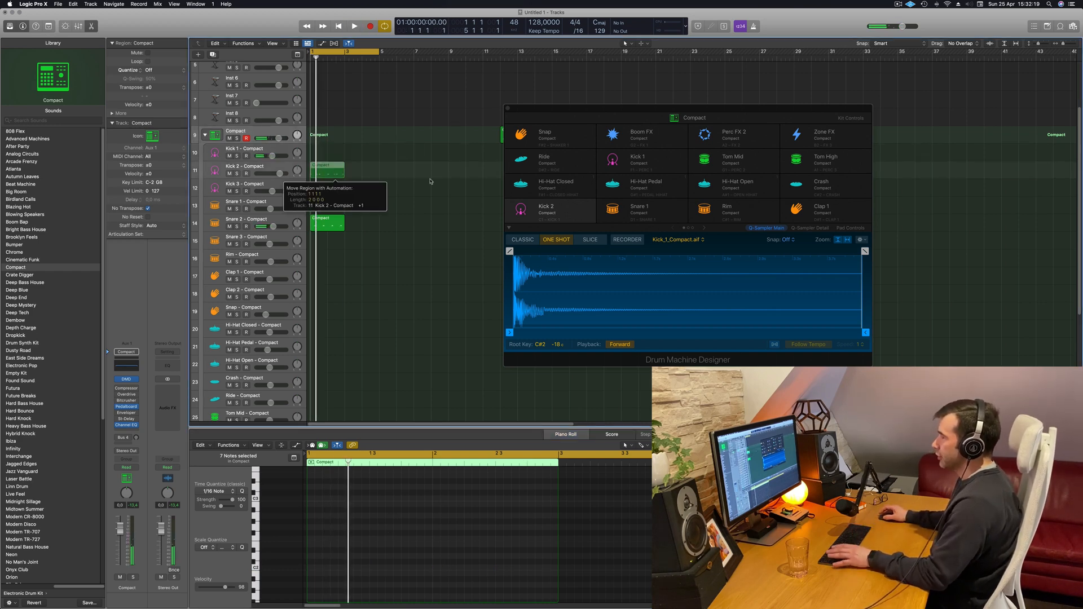
key("space")
scroll(441, 535, "down", 4)
left_click(441, 535)
key("space")
key("super+a")
key("alt+shift+Up")
key("space")
- Audition the Crate Digger, Deep Bass House and Deep End kick sounds on the Kick 2 track during playback
left_click(260, 166)
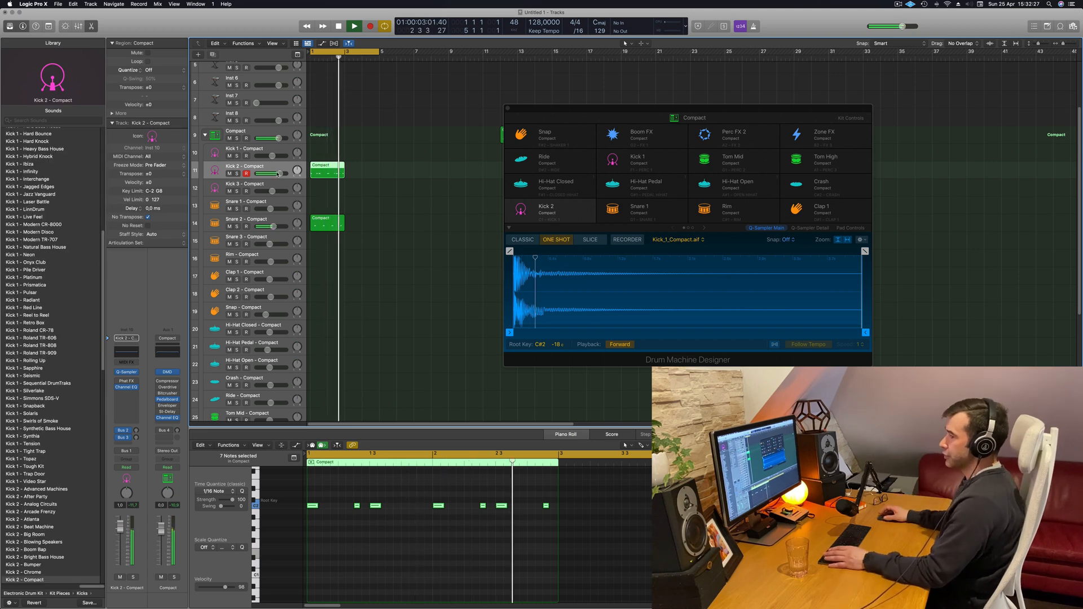
scroll(33, 373, "down", 5)
left_click(28, 449)
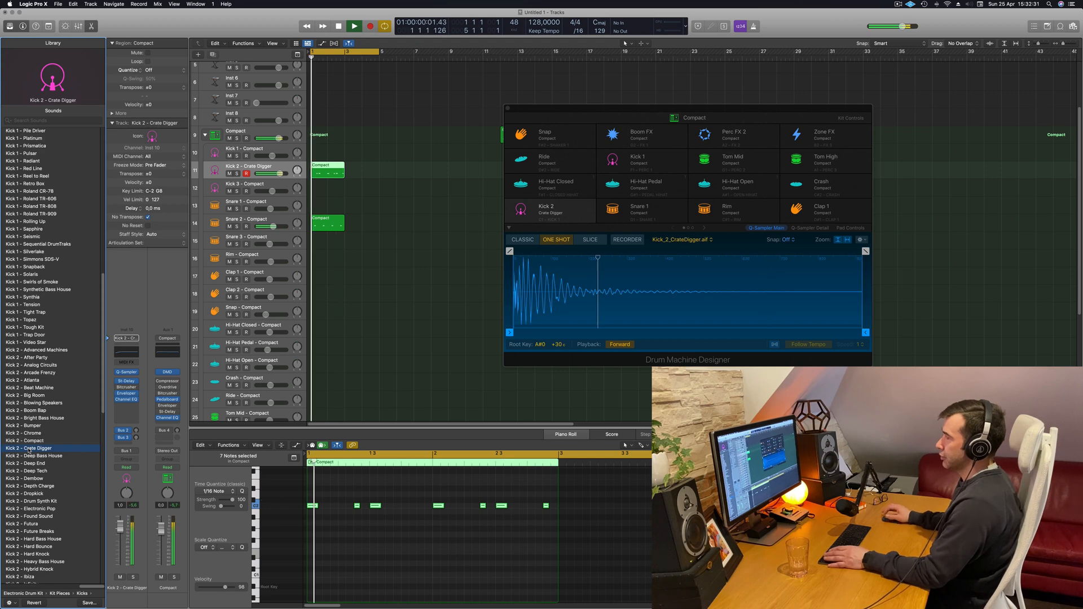
key("Down")
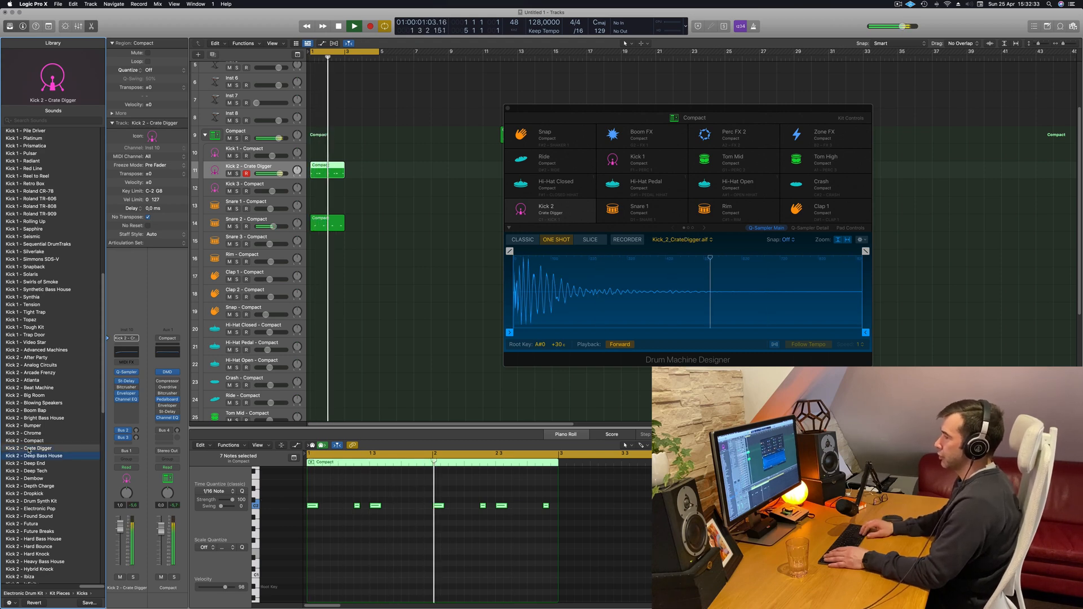
key("Down")
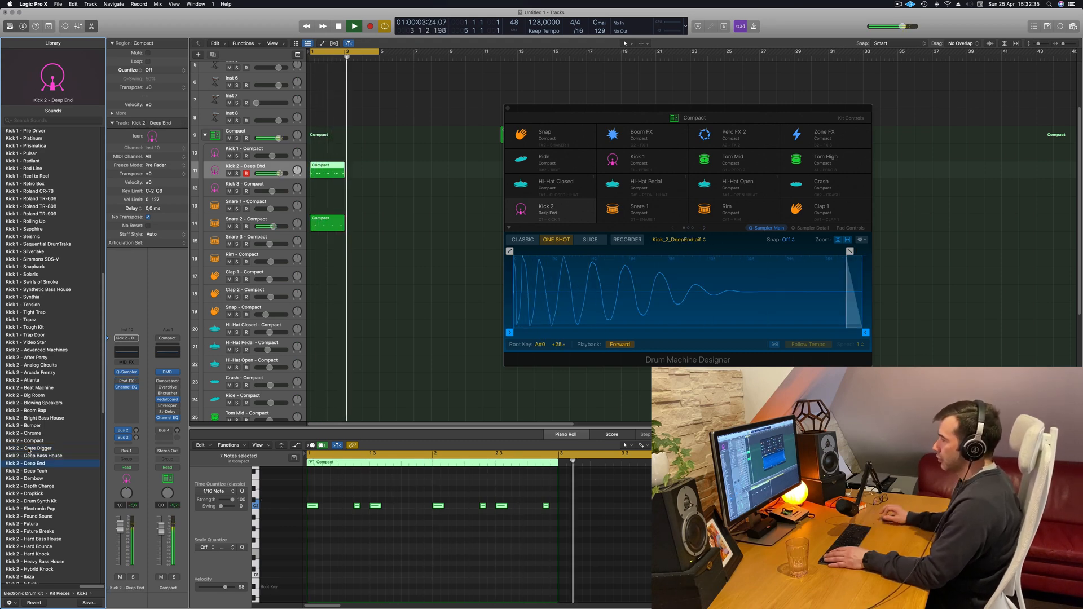
- Lower the notes of the Kick 2 region by one octave and restart playback
key("space")
left_click(372, 555)
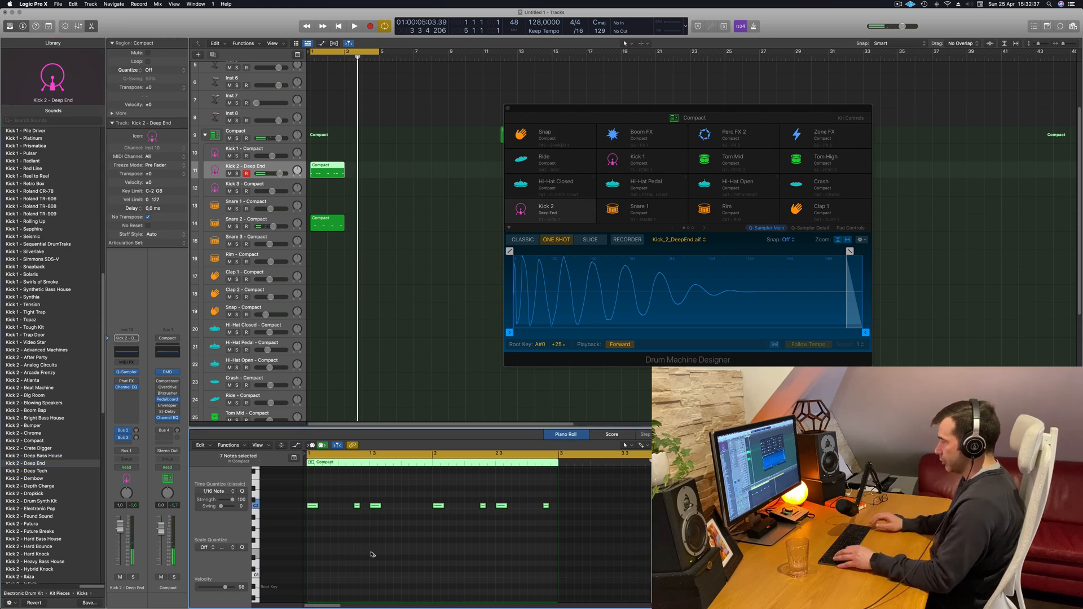
key("space")
- Audition kick sounds from Kick 2 - Deep Tech onward and load Kick 2 - Electronic Pop on the Kick 2 track
left_click(35, 471)
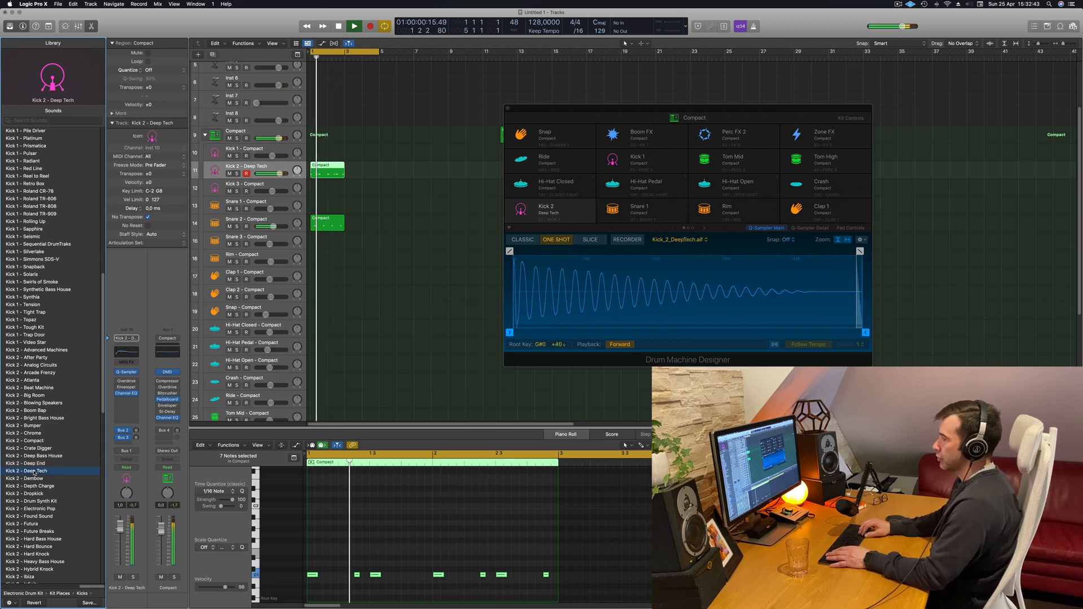
key("Down")
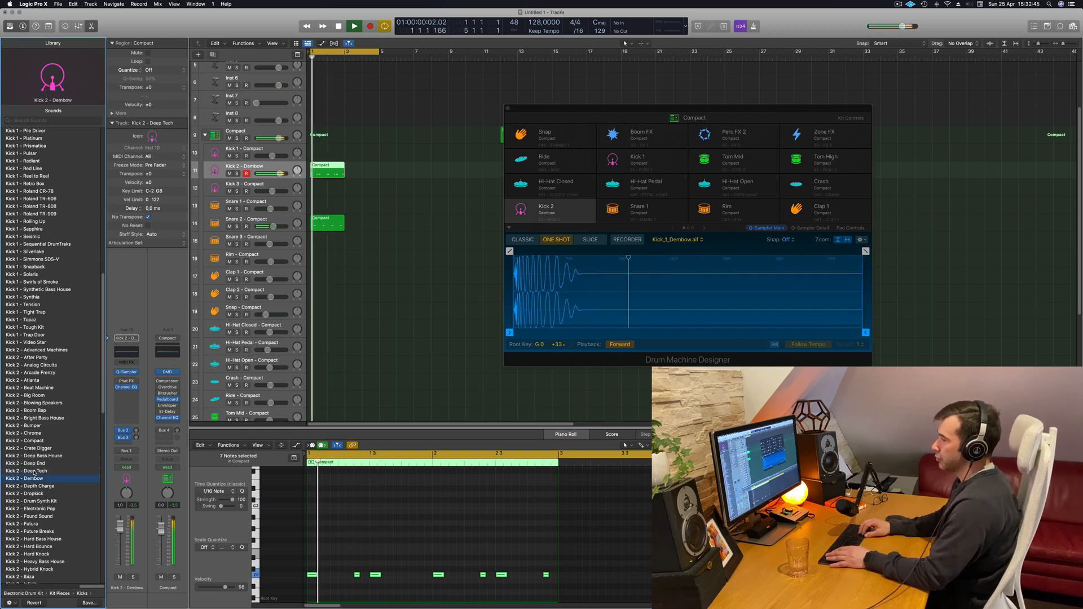
key("Down")
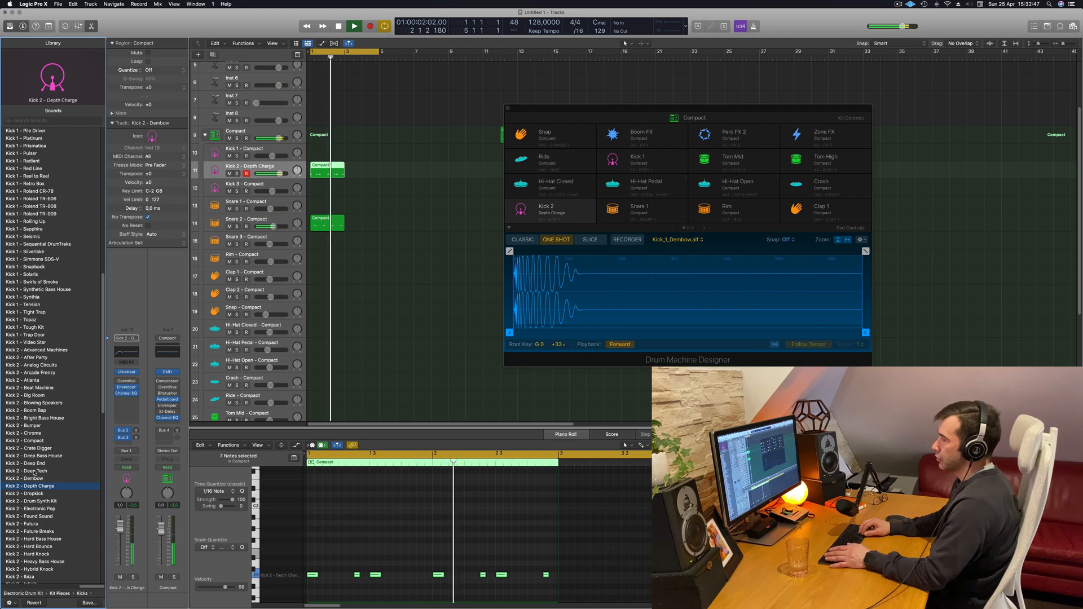
key("Down")
key("Down")
key("space")
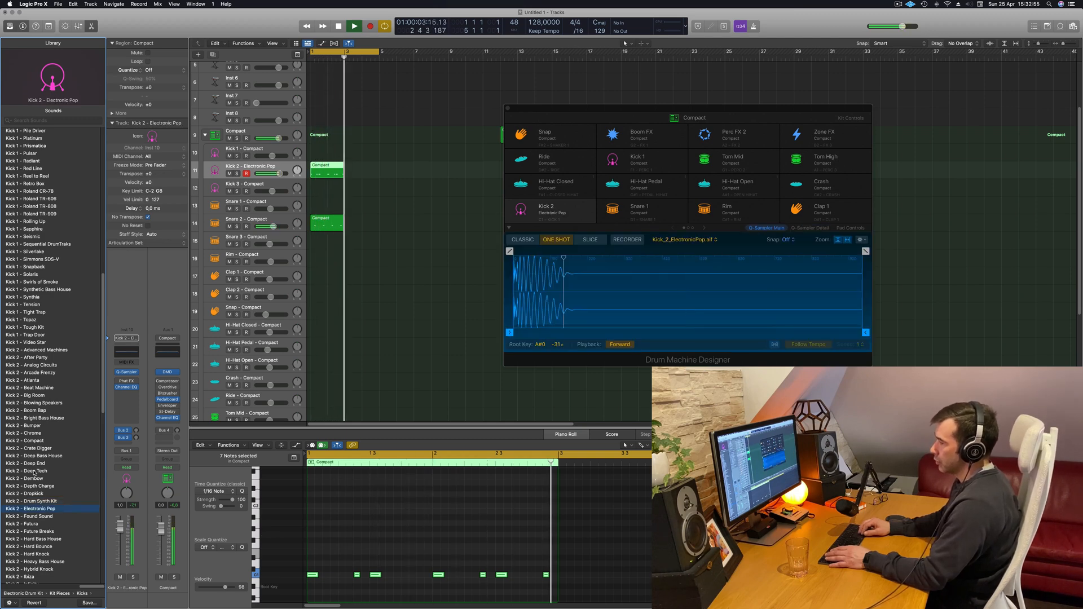
key("space")
key("space")
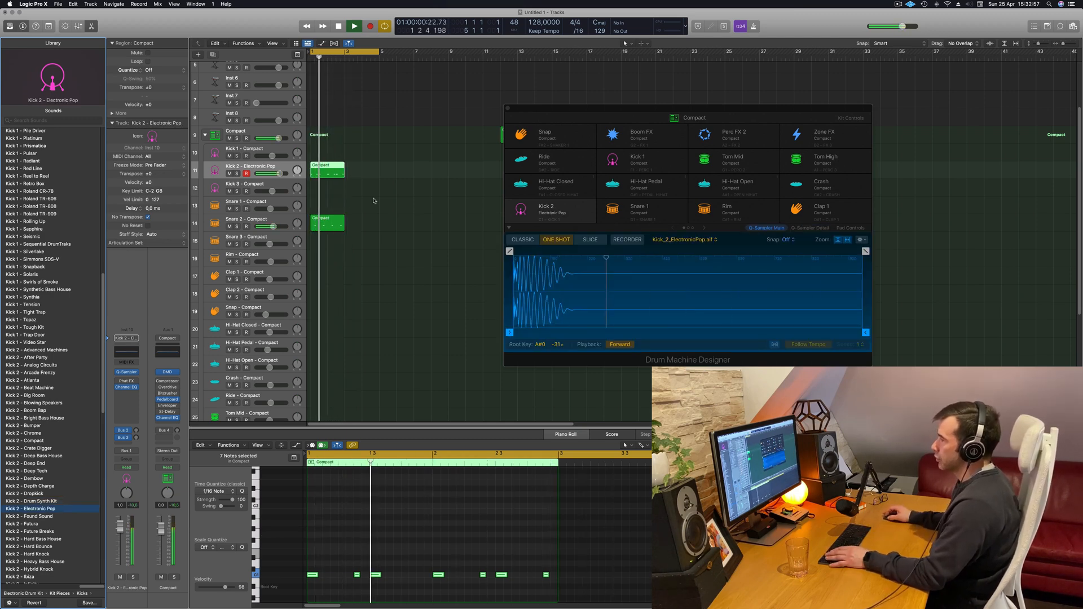
- Copy the two-bar kick and snare regions to bar 3 and play from the beginning
left_click(335, 225)
left_click_drag(334, 225, 363, 171)
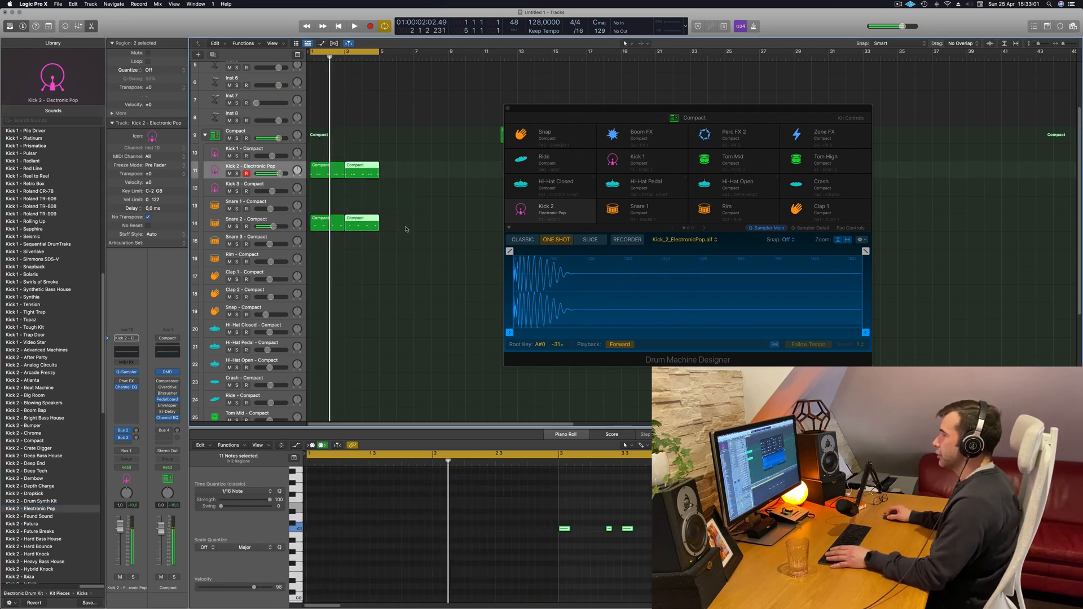
key("Return")
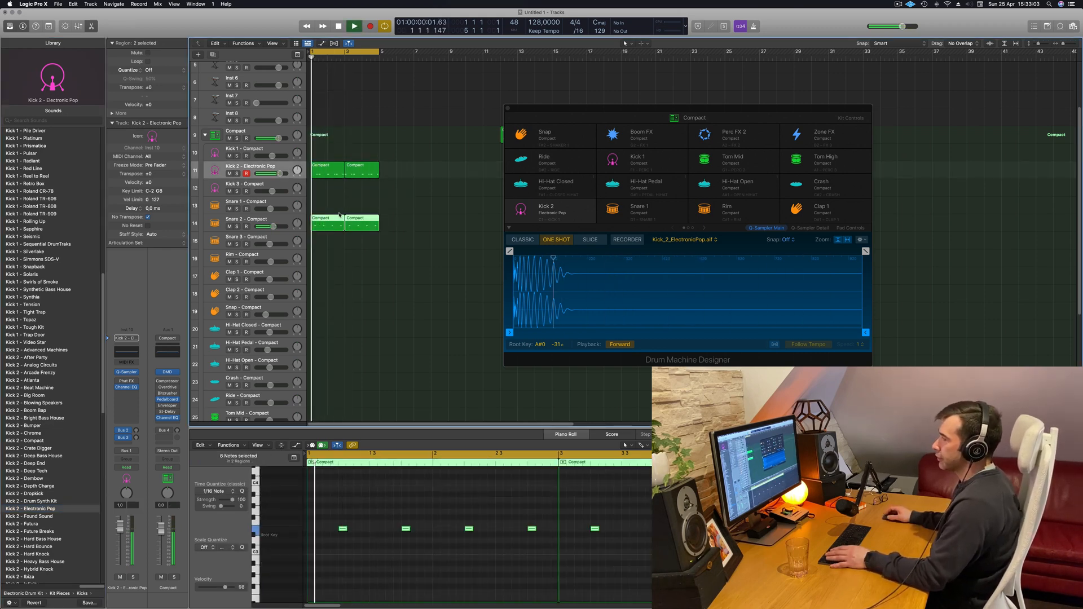
- Audition alternative sounds for the Snare 2 track, including Platinum, Prismatica and Birdland Calls, and load Snare - Brooklyn Feels
left_click(273, 221)
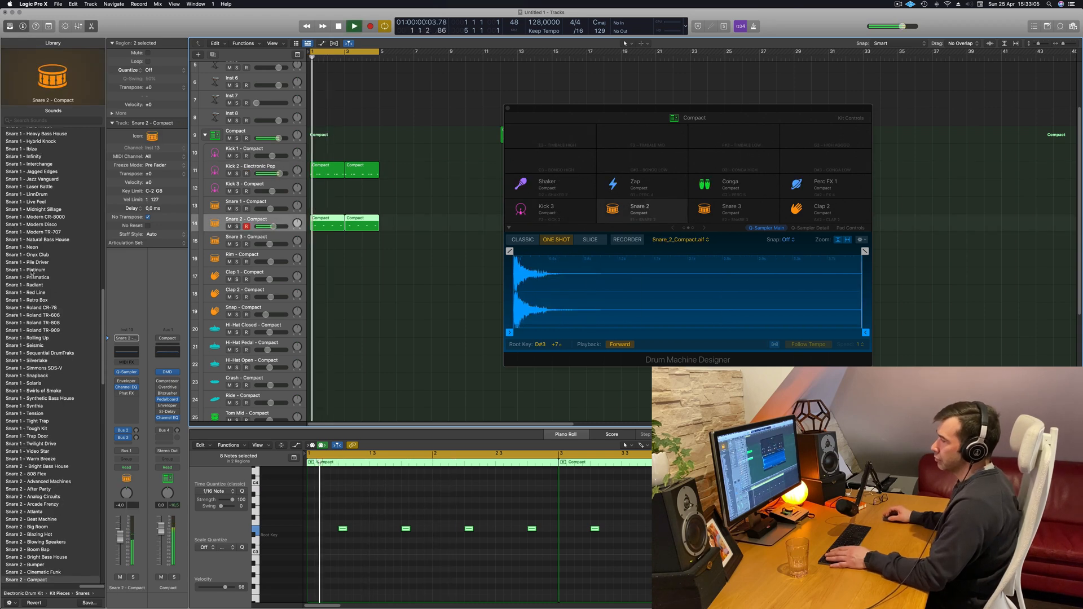
left_click(32, 274)
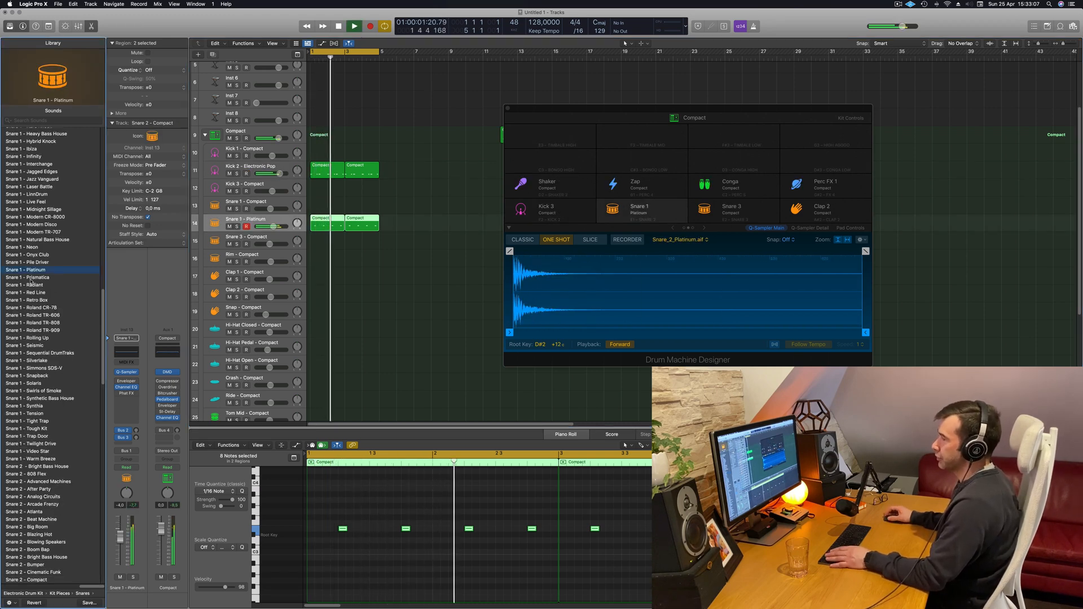
left_click(32, 279)
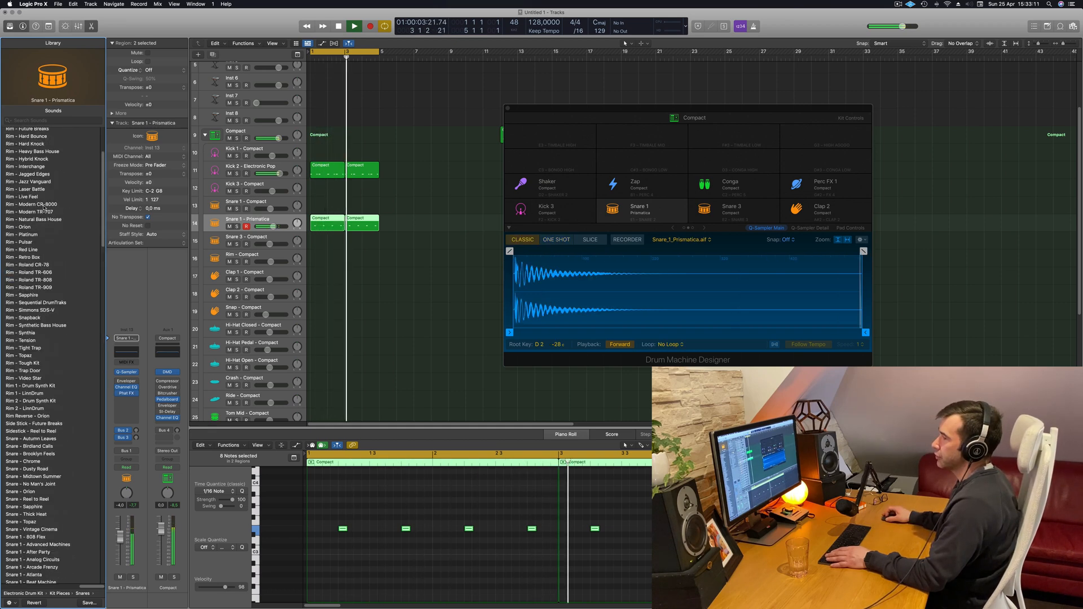
scroll(34, 294, "up", 10)
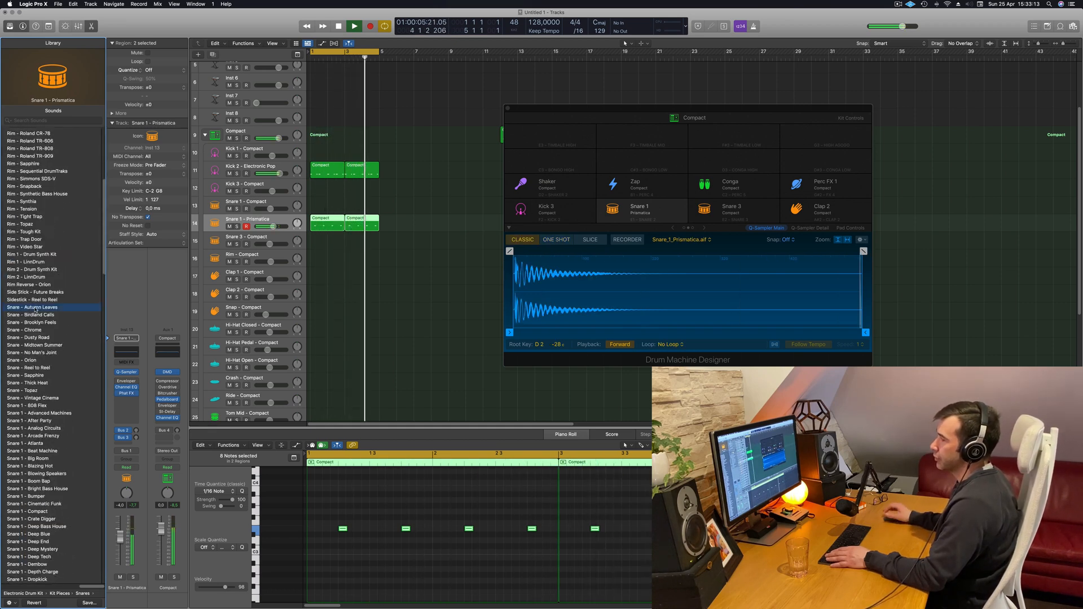
key("Down")
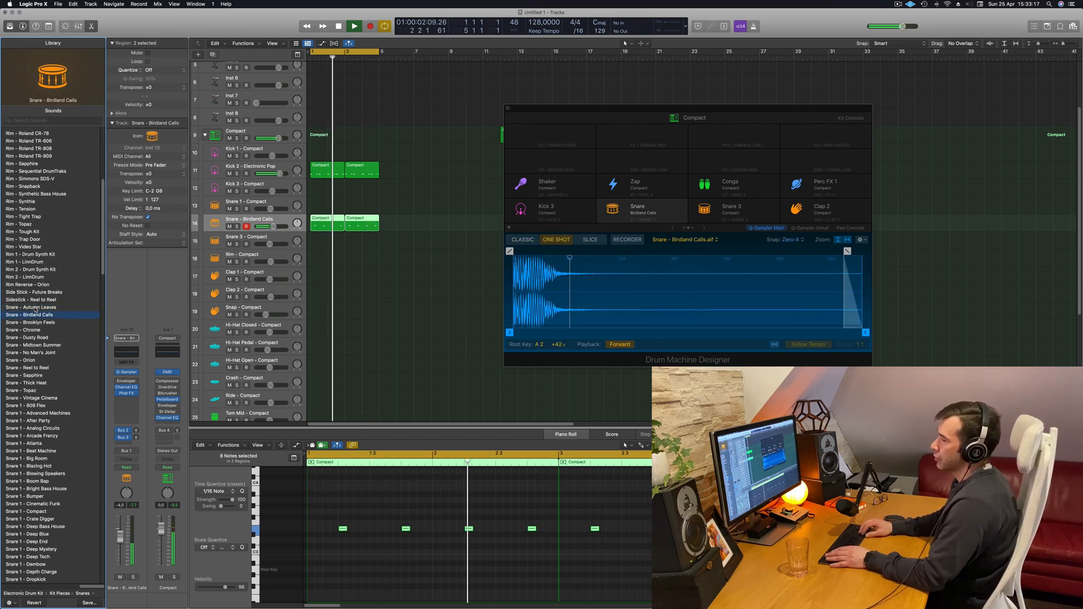
key("Down")
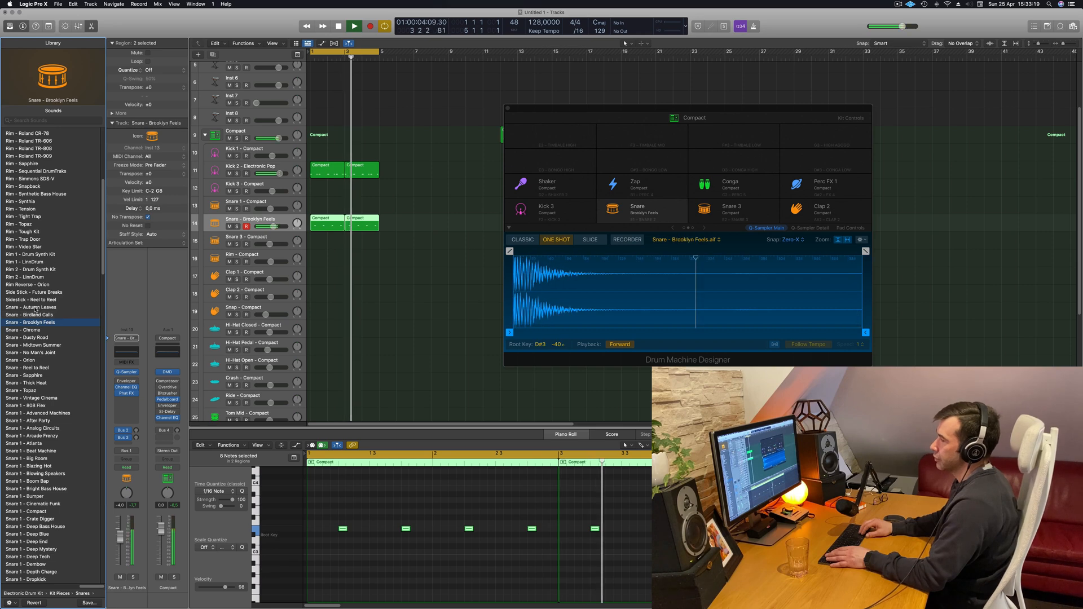
key("space")
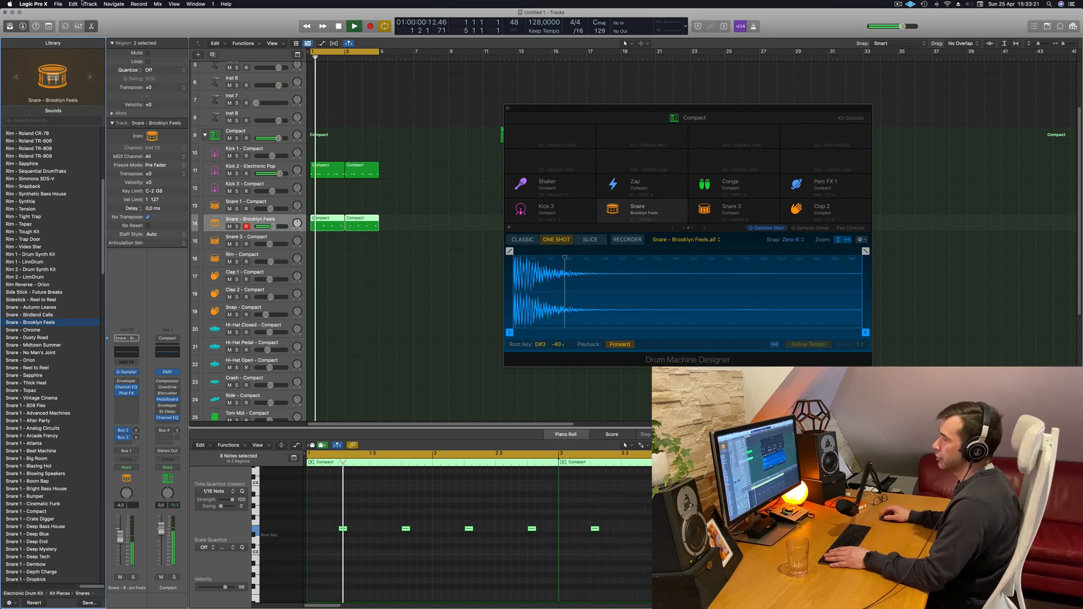
- Set the snare track's volume to -3.3 dB, close the Drum Machine Designer window and stop playback
left_click(291, 168)
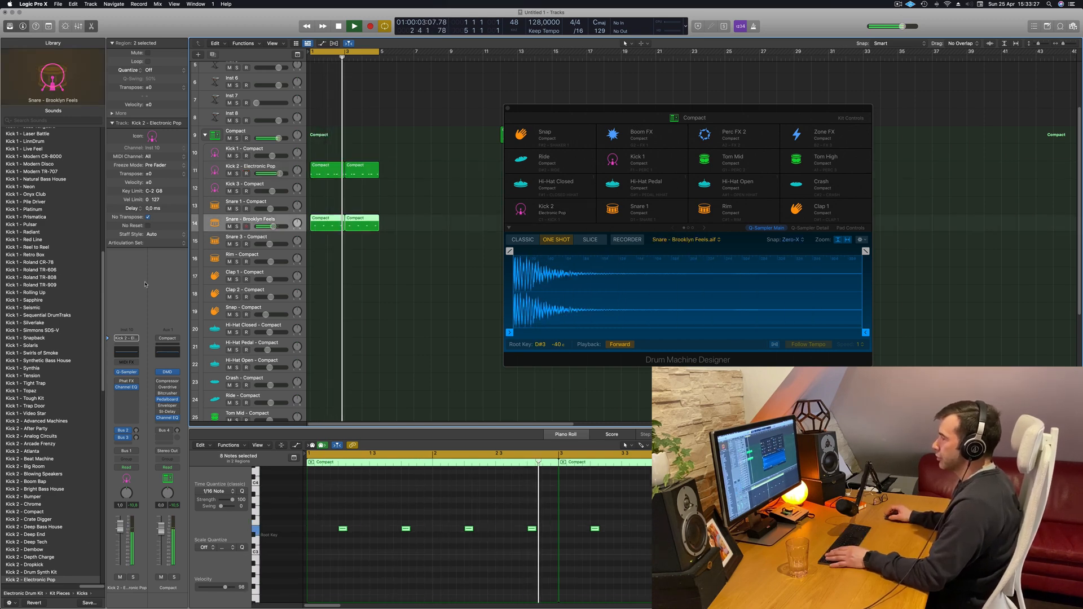
left_click(289, 216)
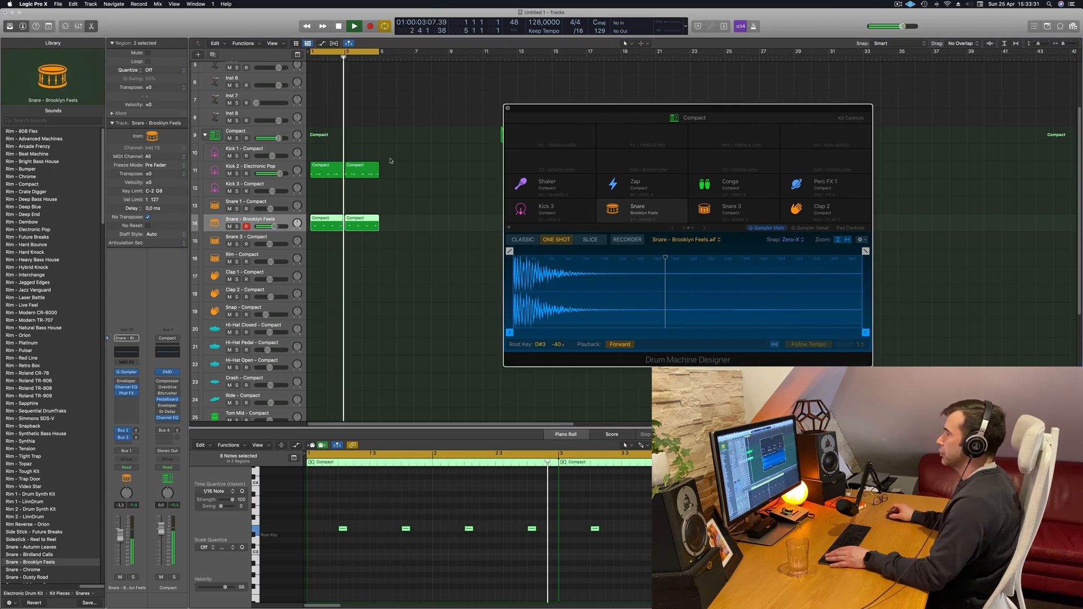
left_click(510, 111)
left_click_drag(315, 179, 390, 168)
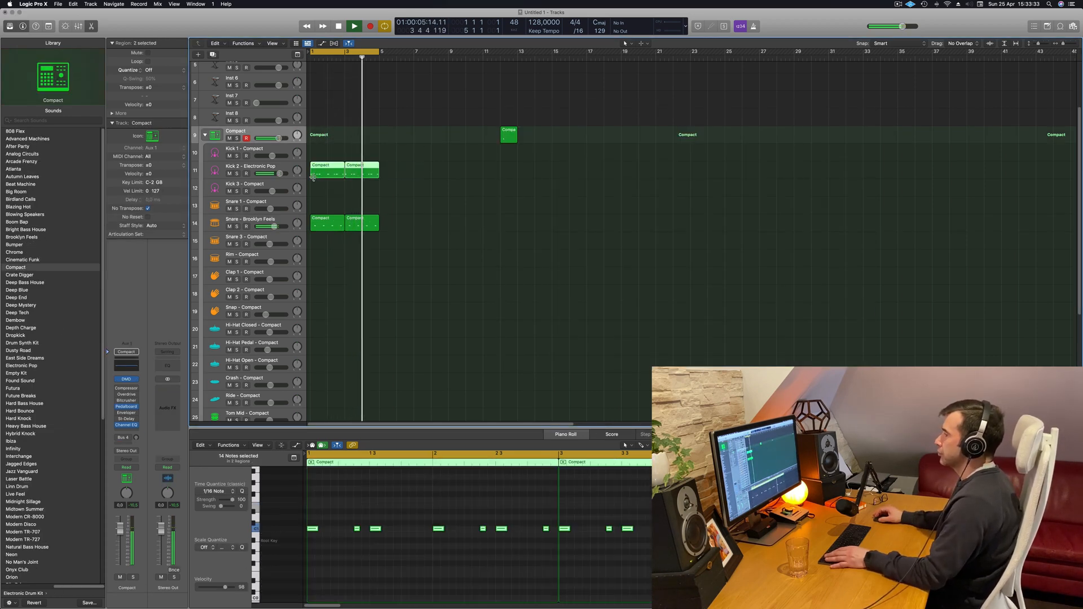
left_click(409, 203)
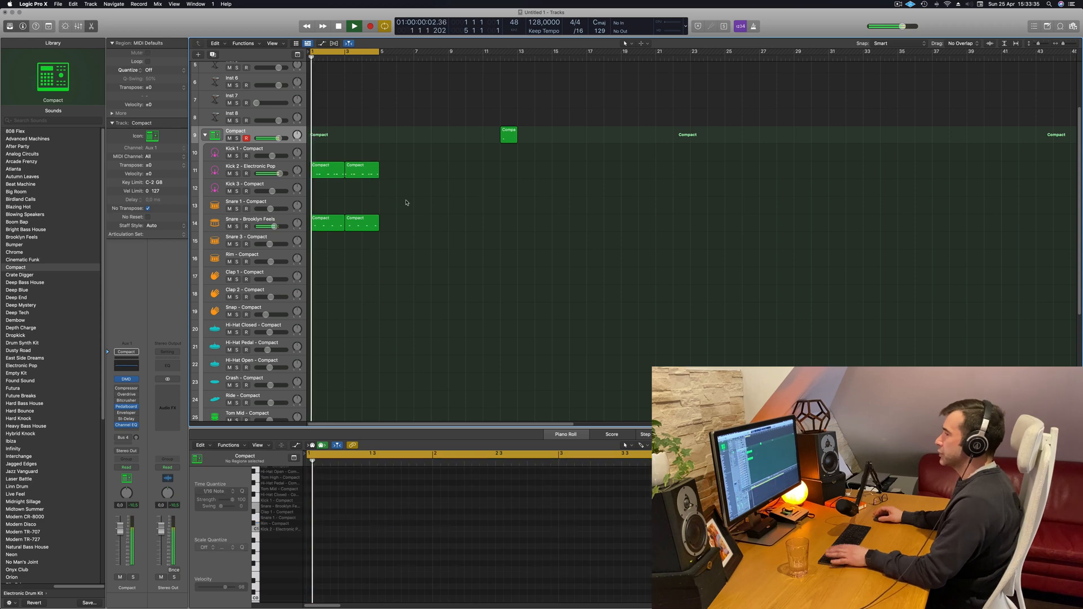
key("space")
- Copy the first snare region to the Hi-Hat Closed track and duplicate its notes into eight evenly spaced off-beat hits, playing the result
left_click(332, 224)
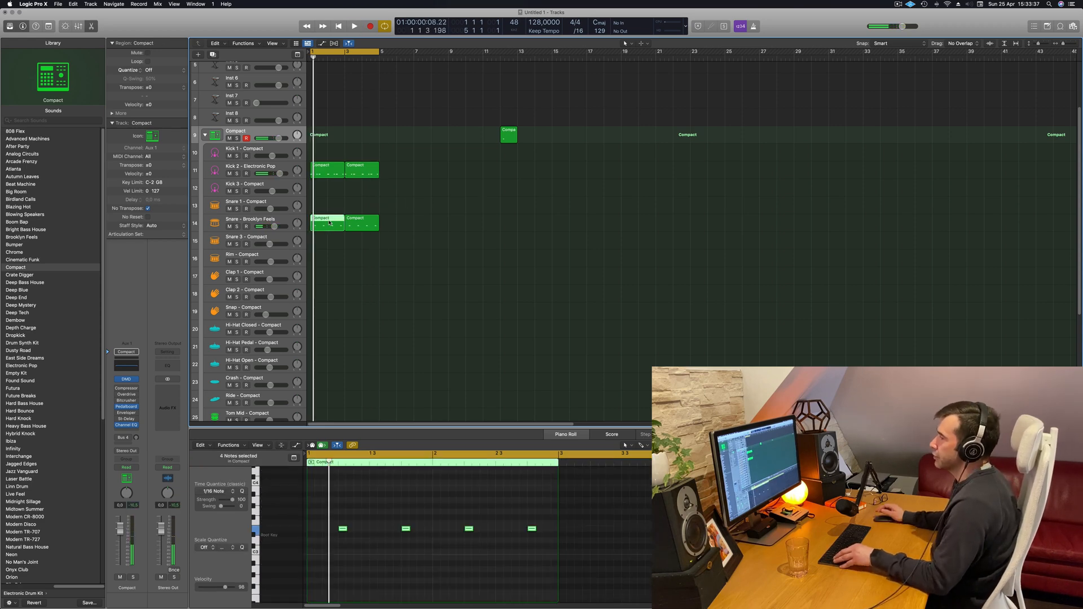
left_click_drag(329, 222, 329, 329)
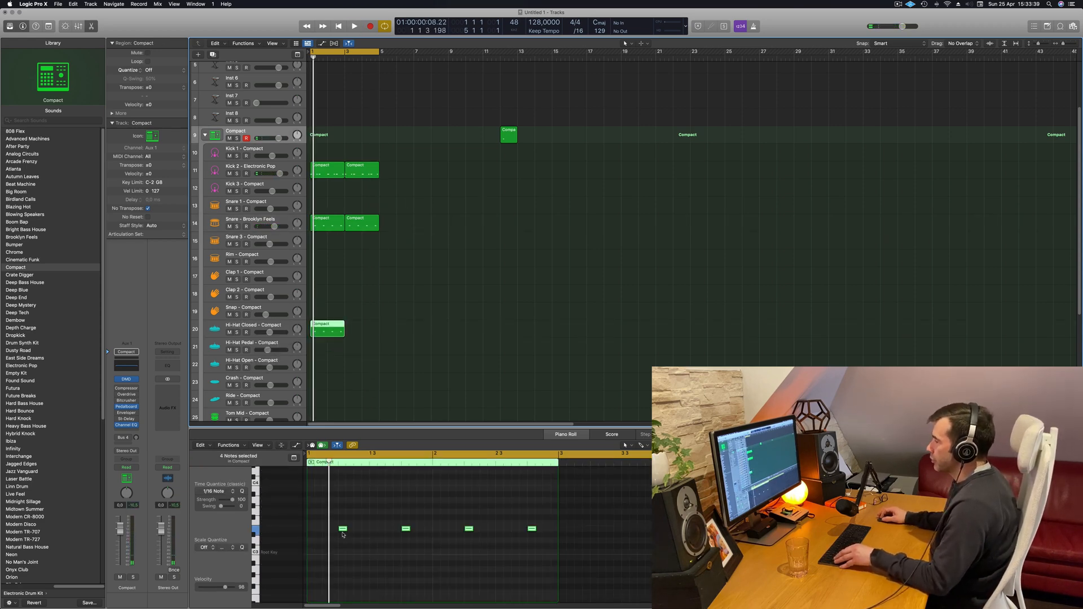
left_click_drag(319, 517, 537, 550)
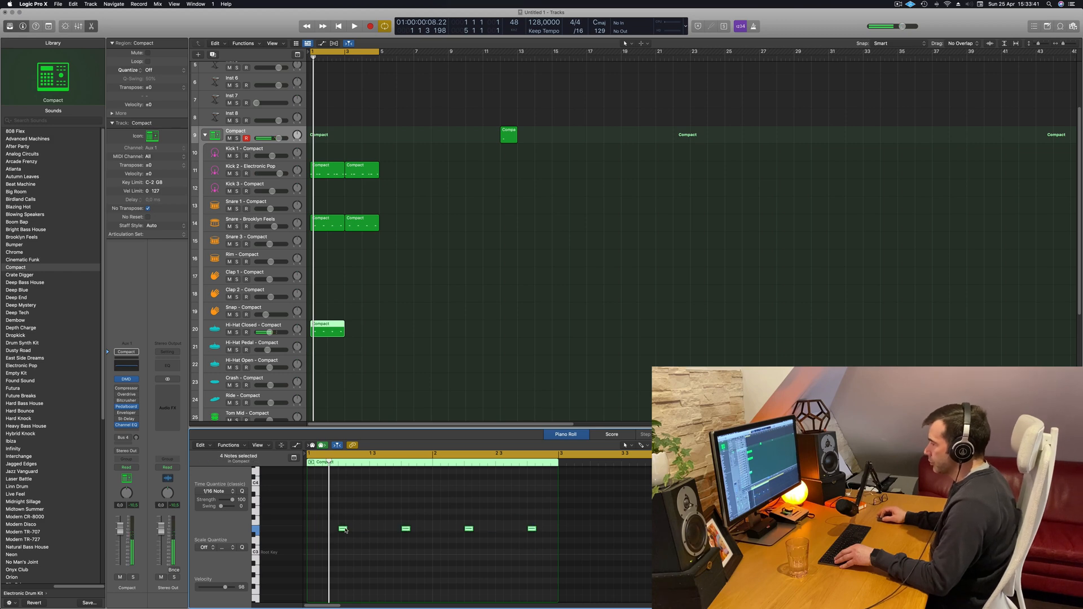
mouse_move(342, 529)
left_mouse_down()
mouse_move(326, 531)
mouse_move(360, 532)
left_mouse_up()
key("space")
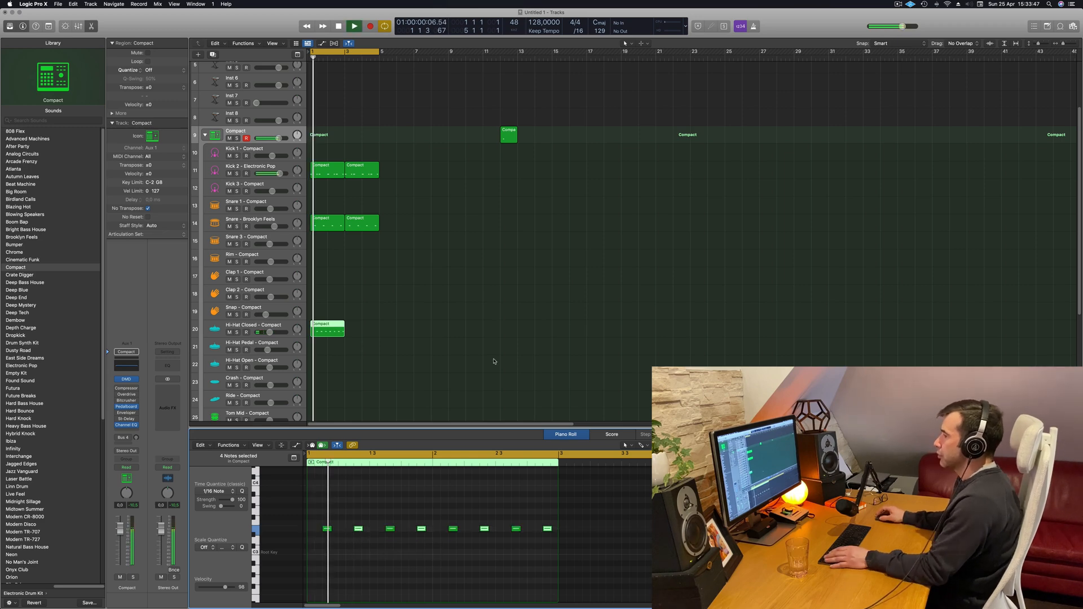
- Select the Hi-Hat Closed track and browse its available hi-hat sounds
scroll(438, 306, "down", 5)
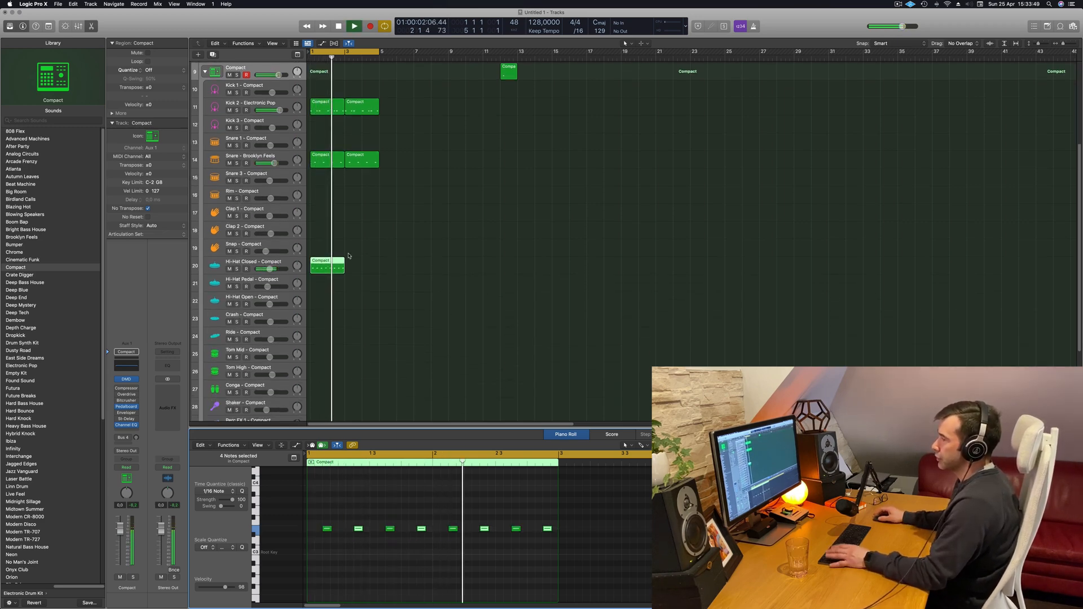
left_click(263, 254)
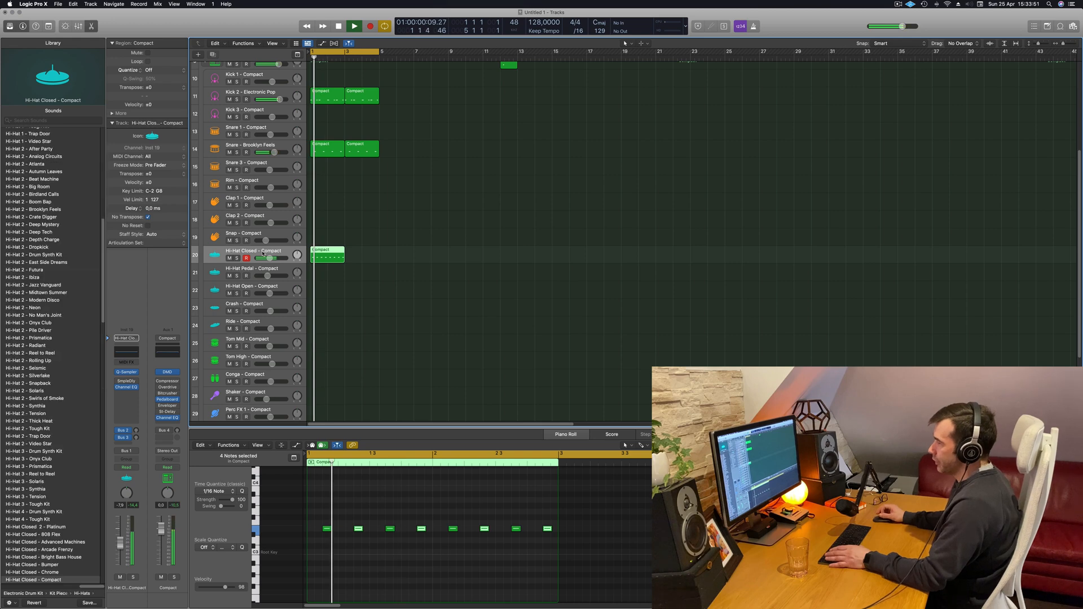
scroll(71, 313, "down", 6)
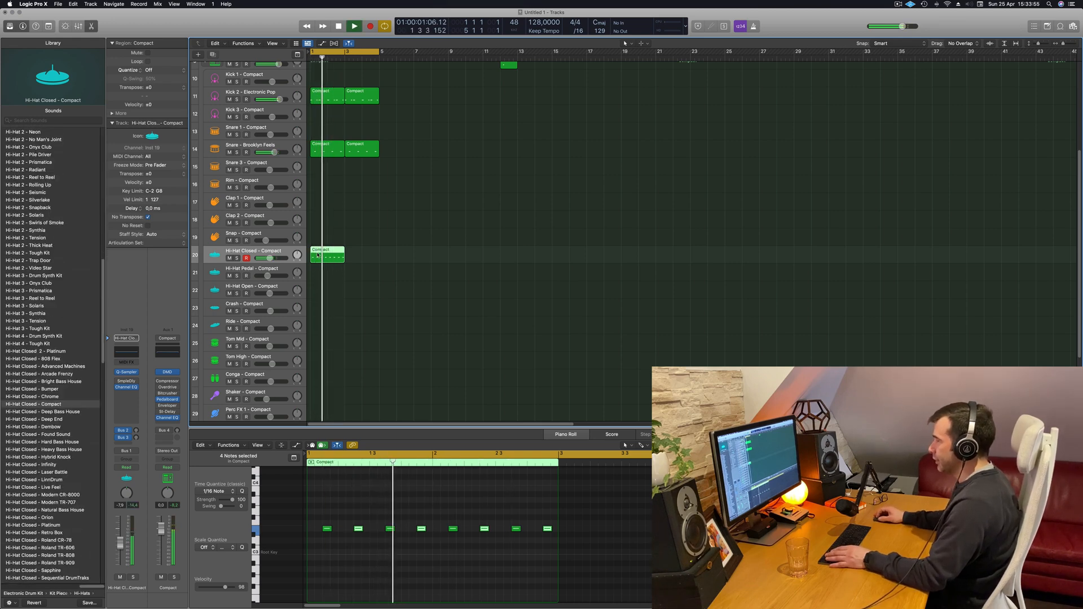
- Try the hi-hat region on the Hi-Hat Pedal track and return it to the Hi-Hat Closed track
key("space")
left_click_drag(330, 253, 328, 269)
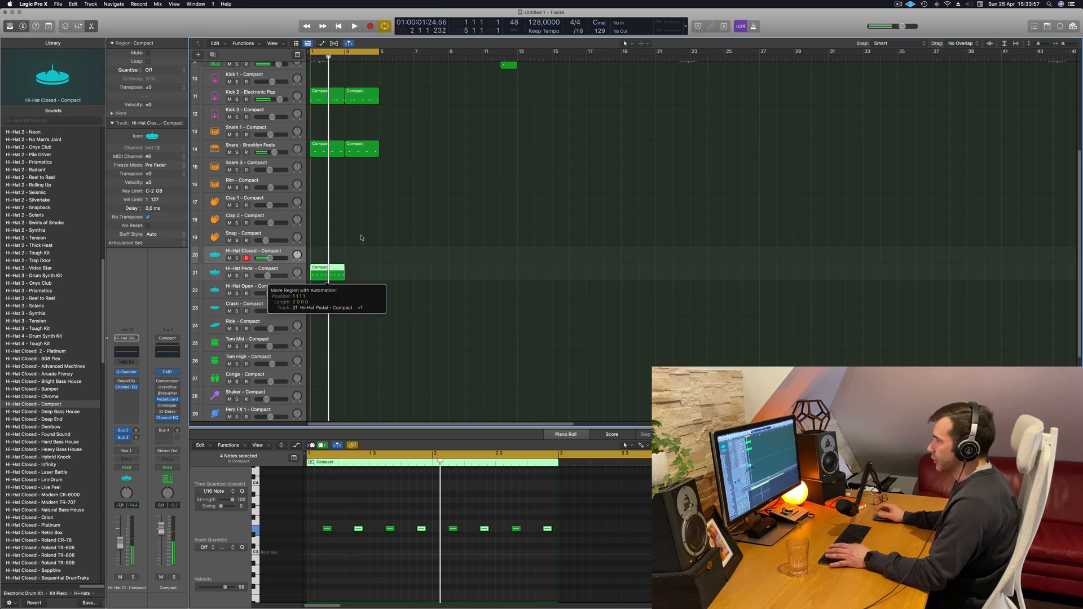
key("space")
mouse_move(335, 272)
left_mouse_down()
mouse_move(338, 289)
mouse_move(329, 261)
left_mouse_up()
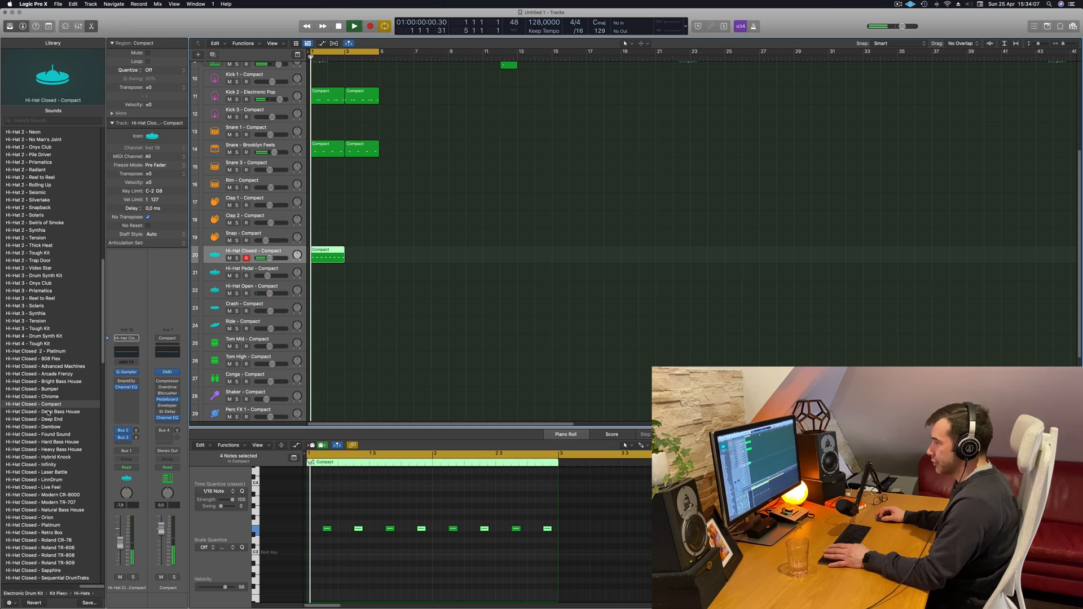
- Load the Hi-Hat Closed - Deep End sound and copy the two-bar hi-hat region to bar 3
left_click(48, 419)
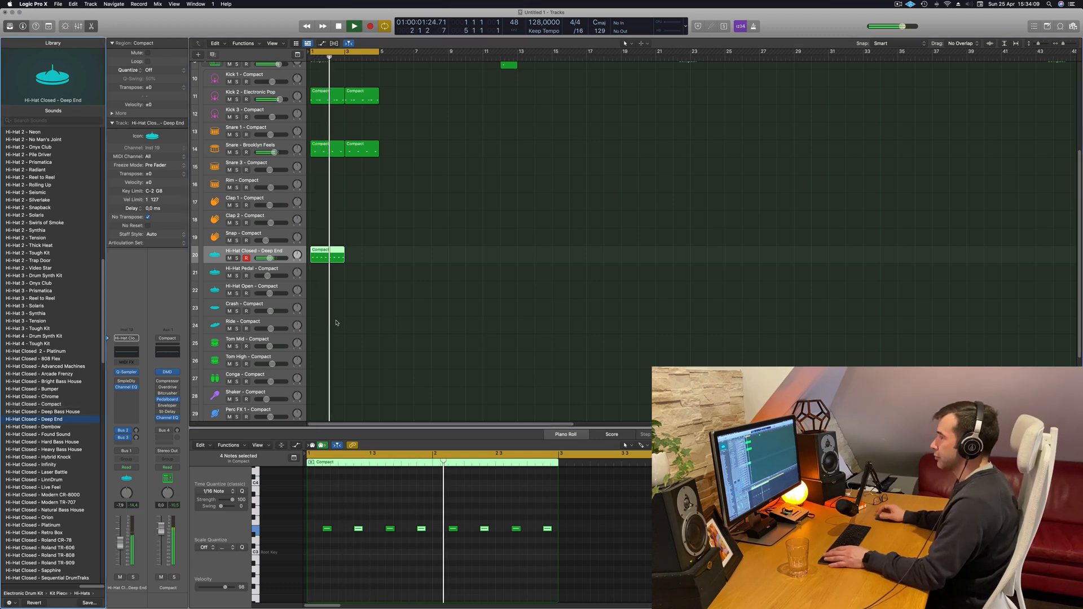
left_click_drag(338, 258, 368, 257)
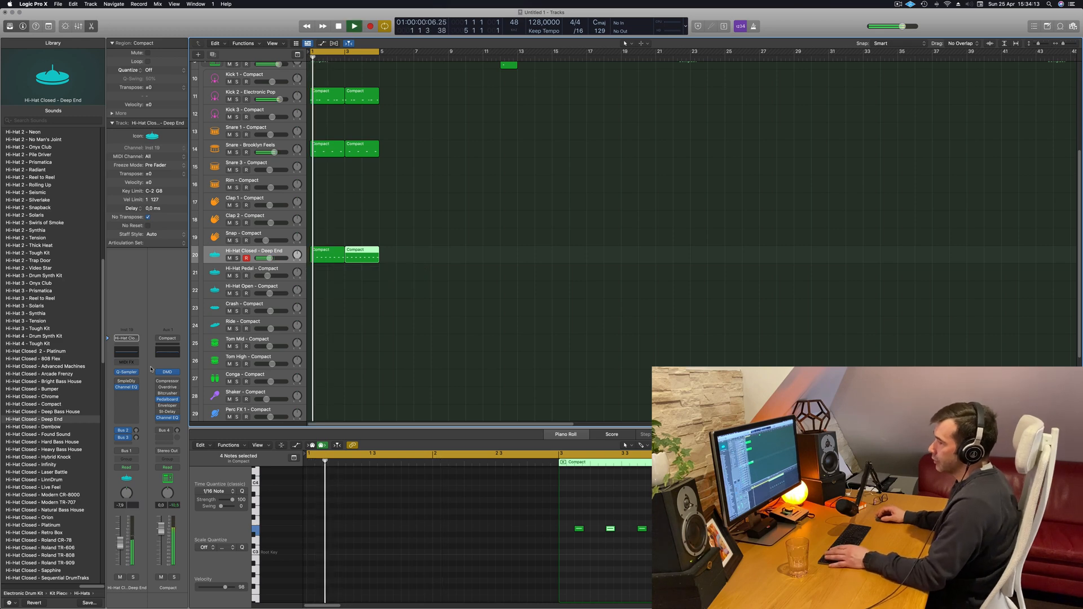
- Adjust the Bus 3 delay send level on the Hi-Hat Closed track and deselect the region
left_click_drag(136, 438, 136, 437)
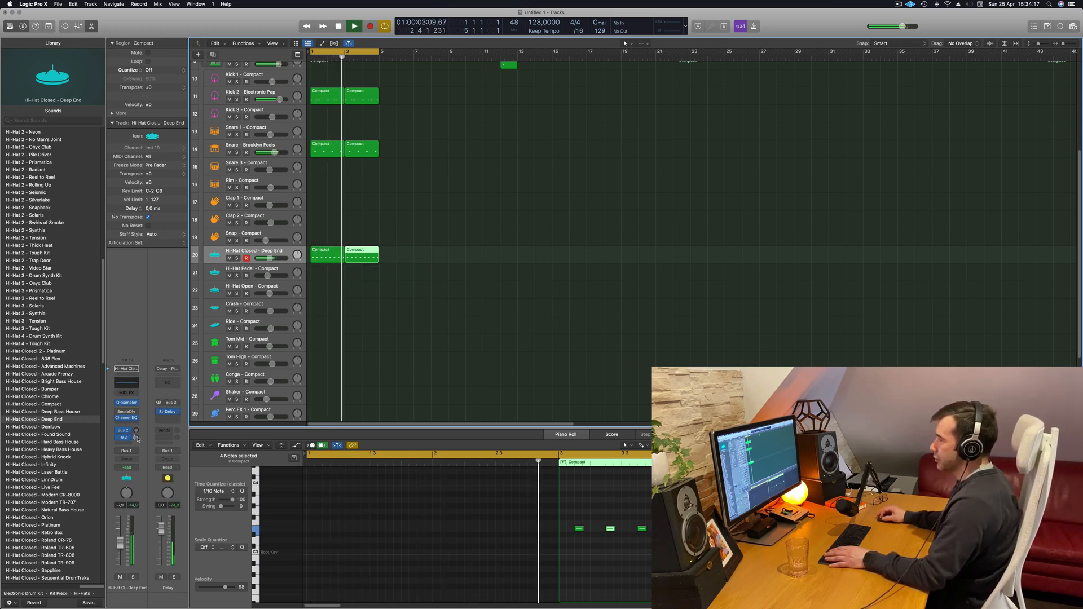
left_click_drag(136, 439, 136, 436)
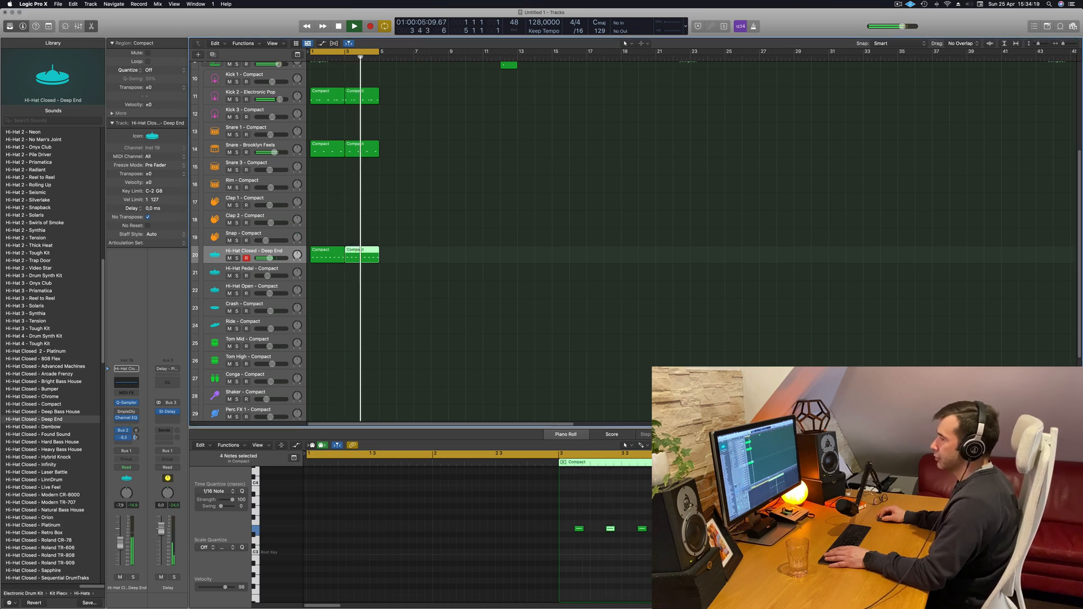
left_click(502, 151)
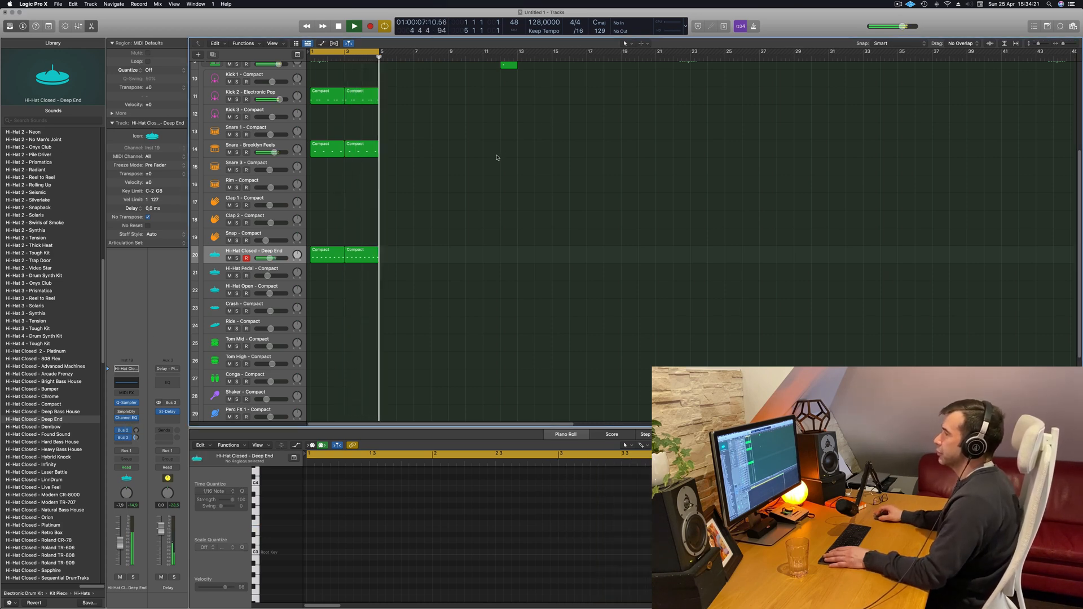
- Reduce the track height and copy the first Kick 2 region up to the Kick 1 track at bar 1
scroll(431, 264, "down", 3)
scroll(431, 263, "up", 1)
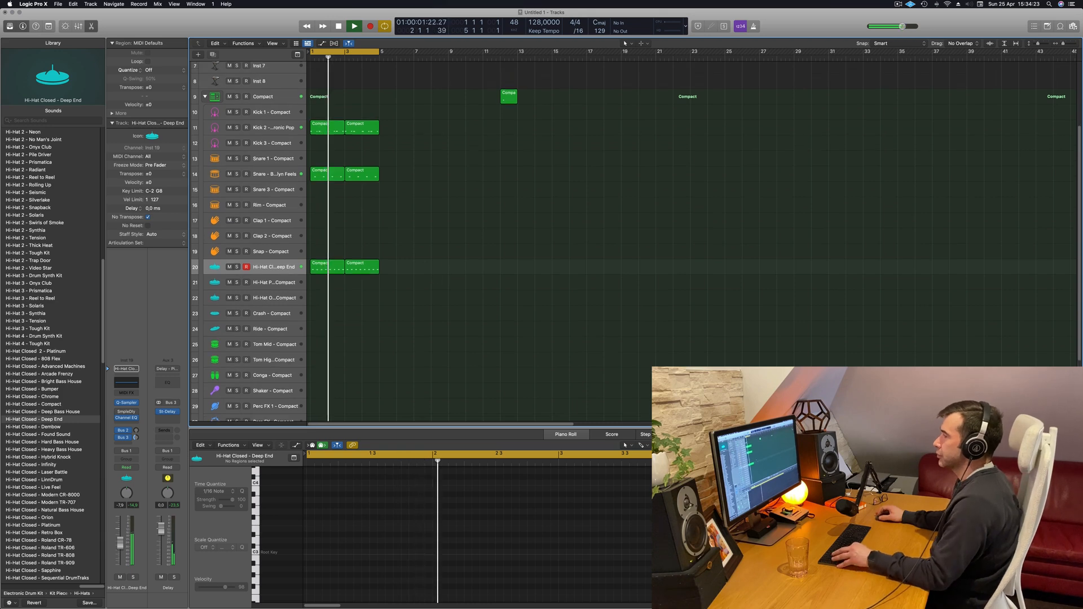
scroll(423, 253, "down", 1)
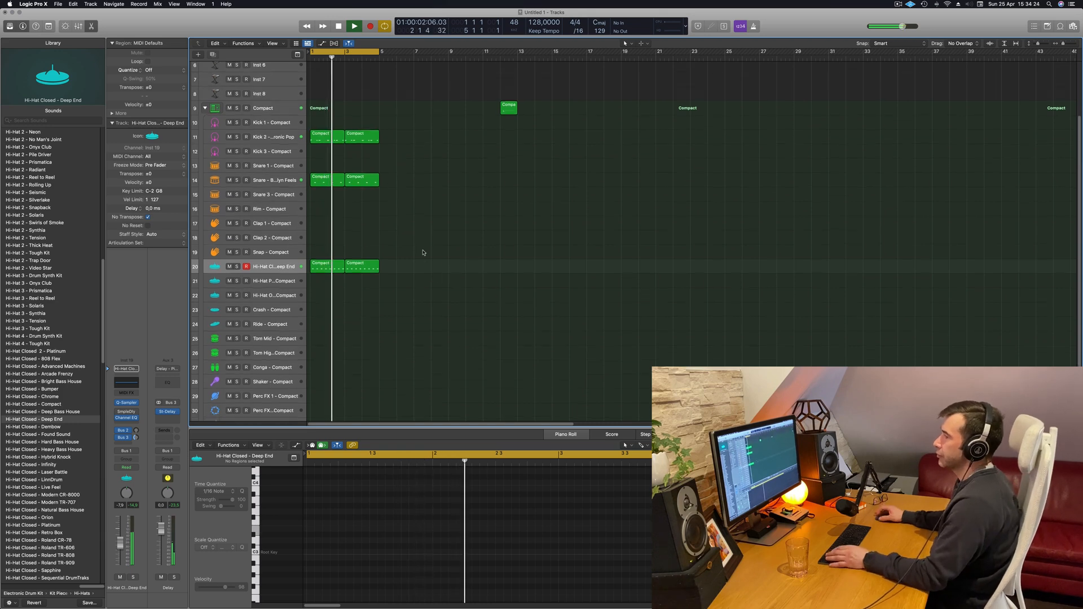
left_click(331, 137)
left_click_drag(328, 129, 328, 117)
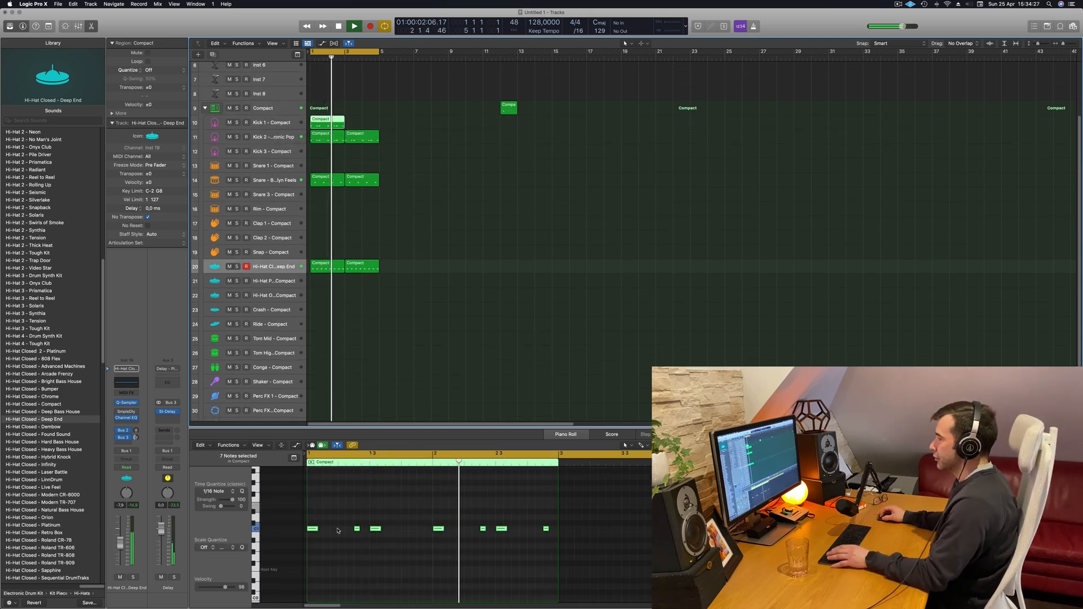
- Delete all but the third-beat note of each bar in the Kick 1 region and copy the region to bar 3
key("space")
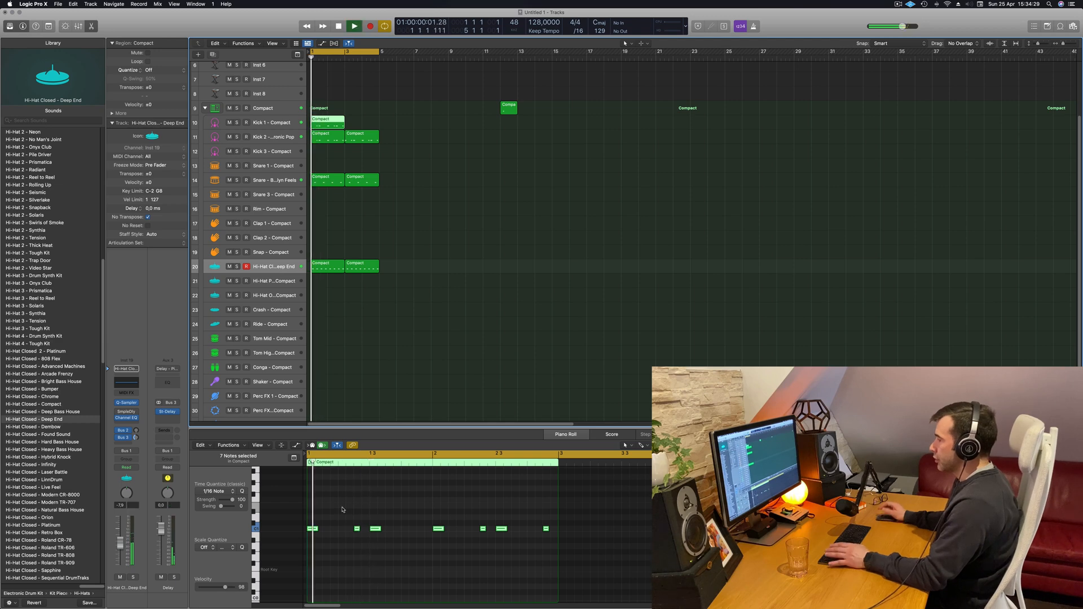
left_click_drag(312, 514, 356, 543)
left_click_drag(420, 502, 483, 540)
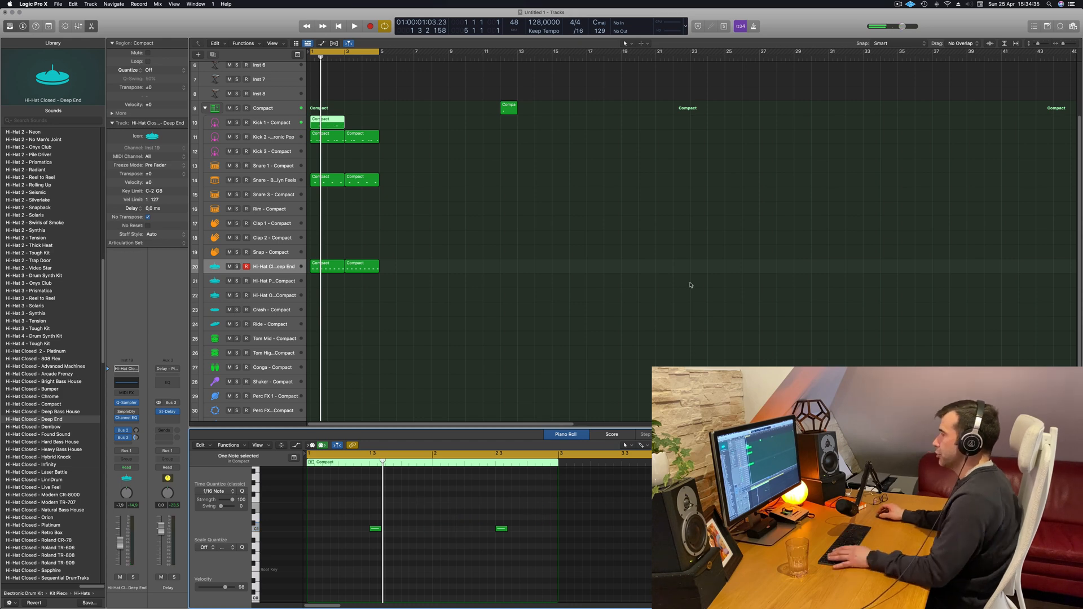
left_click(320, 122)
left_click_drag(320, 122, 362, 125)
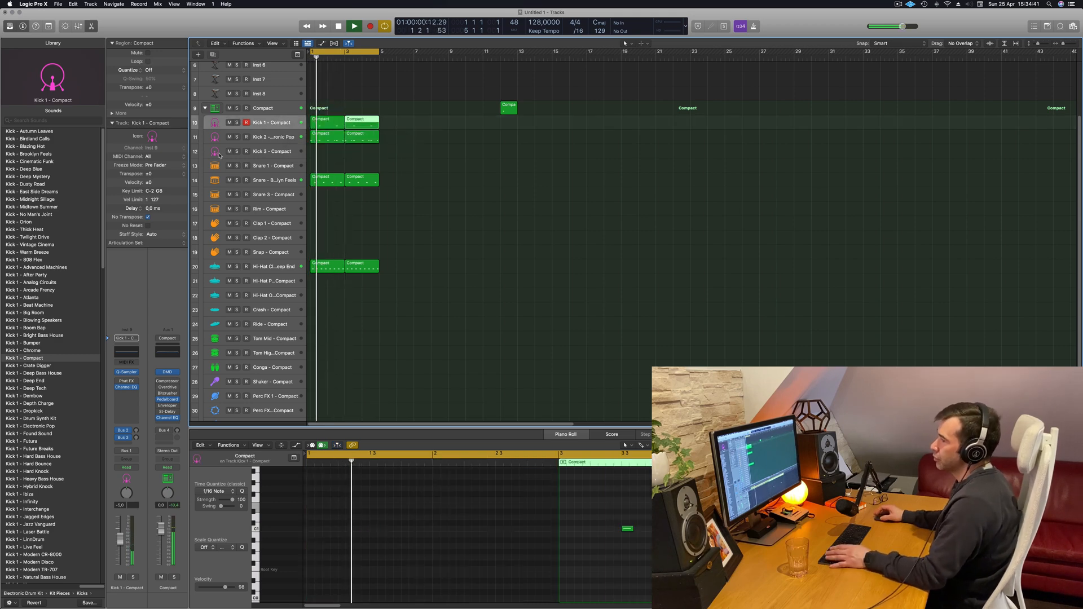
- Load the Kick 3 Sub - Blowing Speakers sound on the Kick 1 track
left_click(260, 130)
scroll(31, 397, "down", 20)
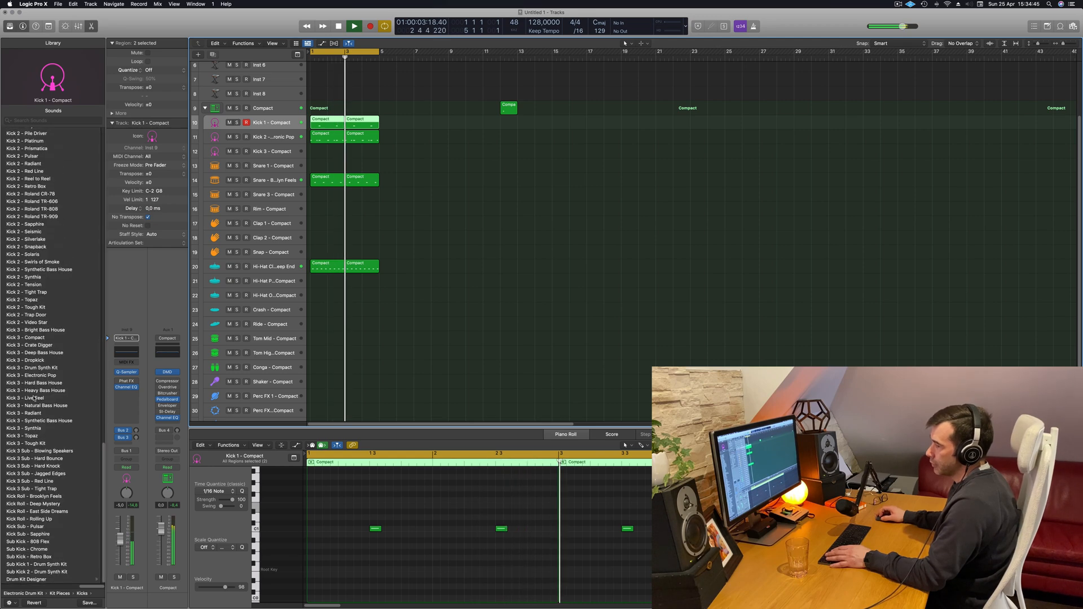
left_click(42, 453)
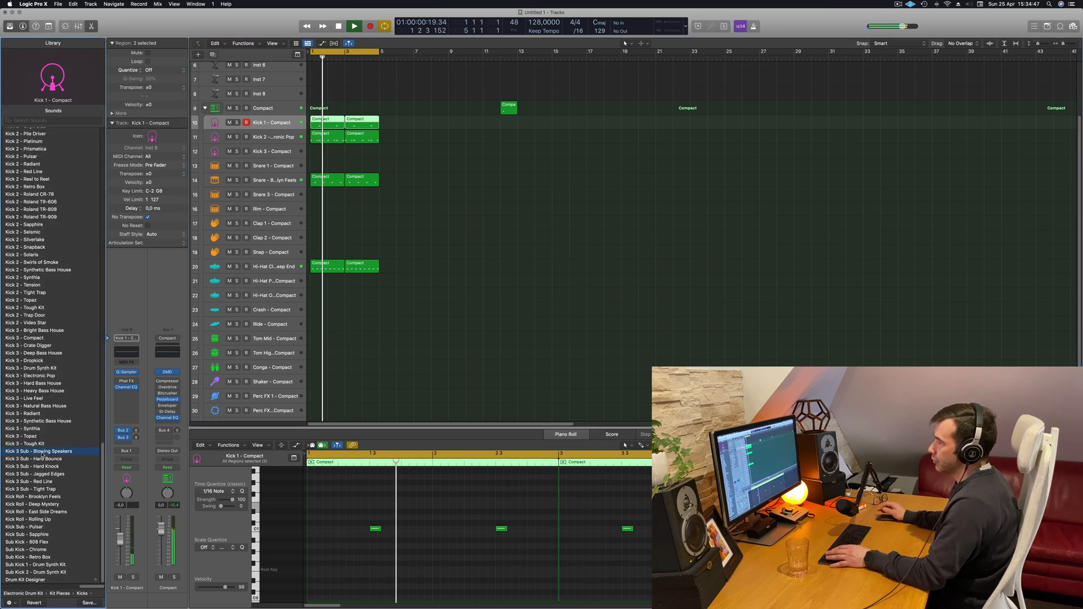
- Transpose all notes in both Kick 1 track regions down one octave
left_click_drag(358, 505, 781, 560)
key("Return")
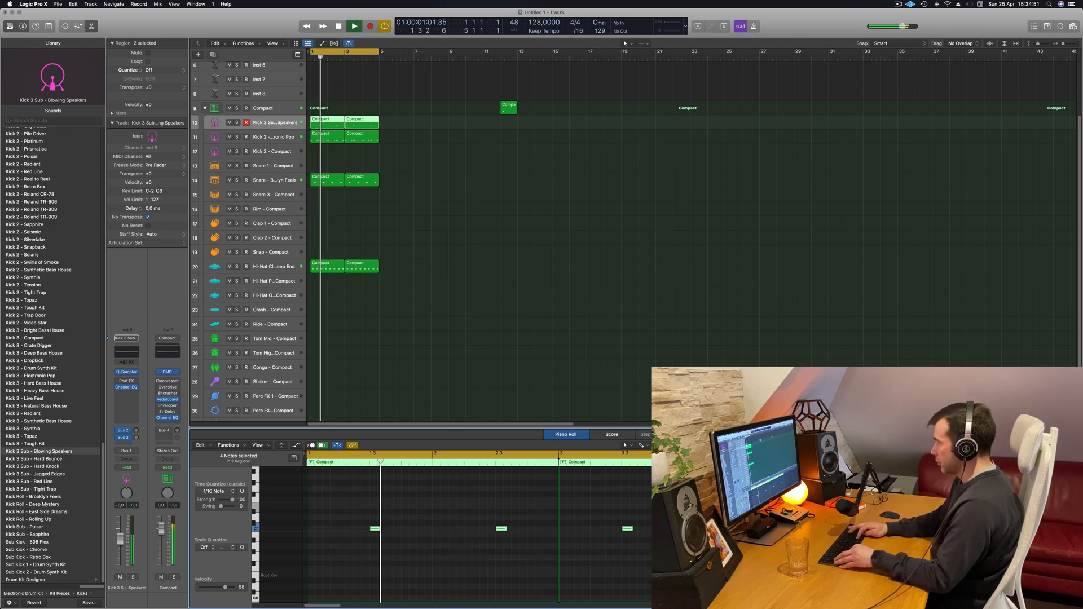
key("alt+shift+Down")
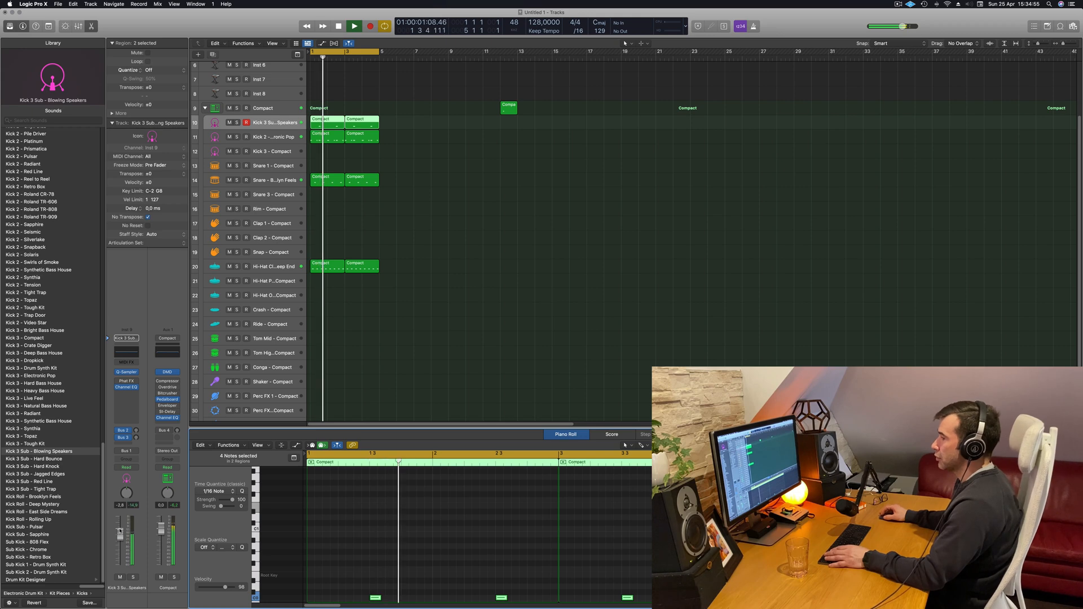
- Switch the sub kick track to Kick 3 Sub - Hard Bounce and lengthen all of its notes
left_click(46, 459)
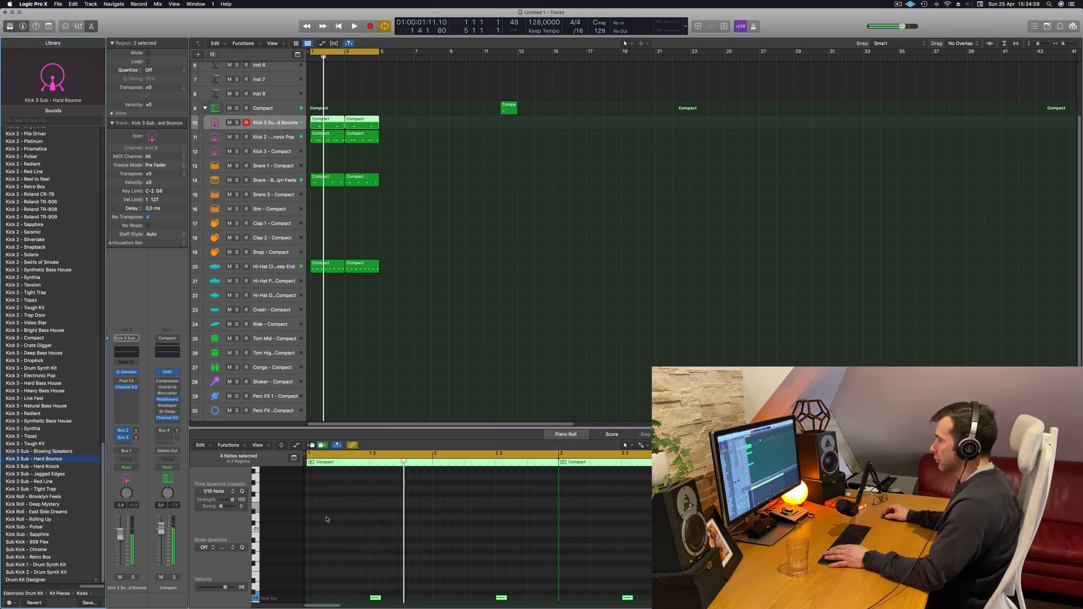
left_click_drag(379, 598, 407, 598)
scroll(470, 249, "up", 1)
scroll(468, 248, "up", 2)
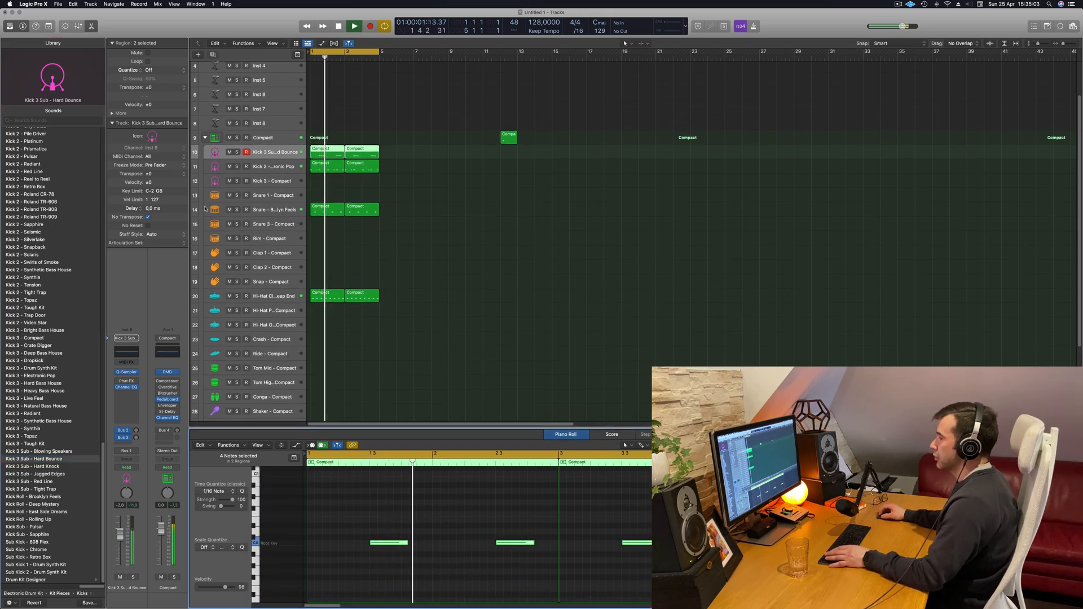
scroll(489, 290, "up", 3)
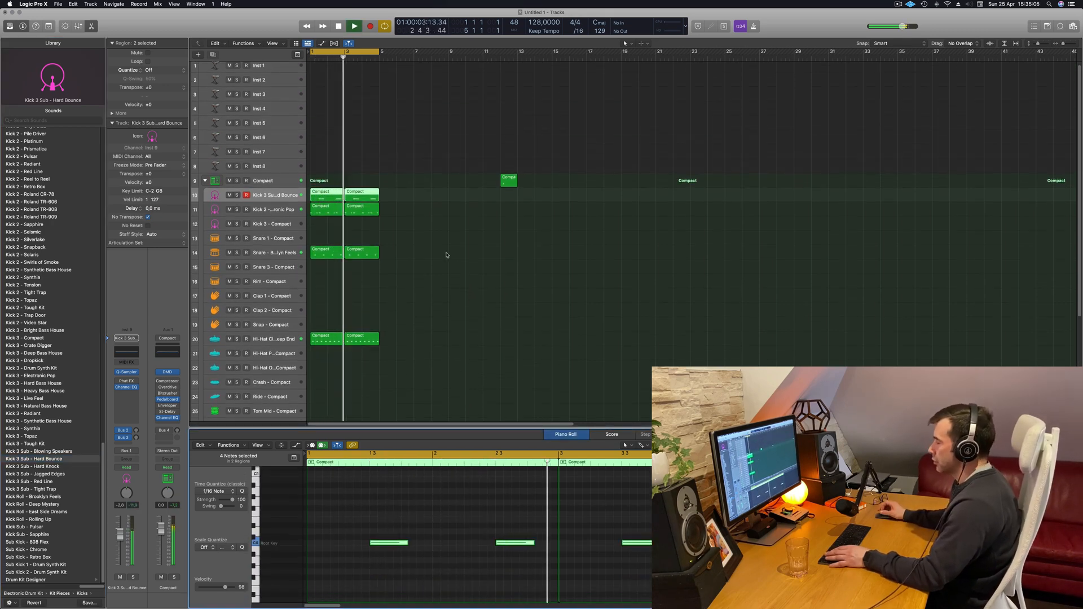
scroll(447, 255, "up", 1)
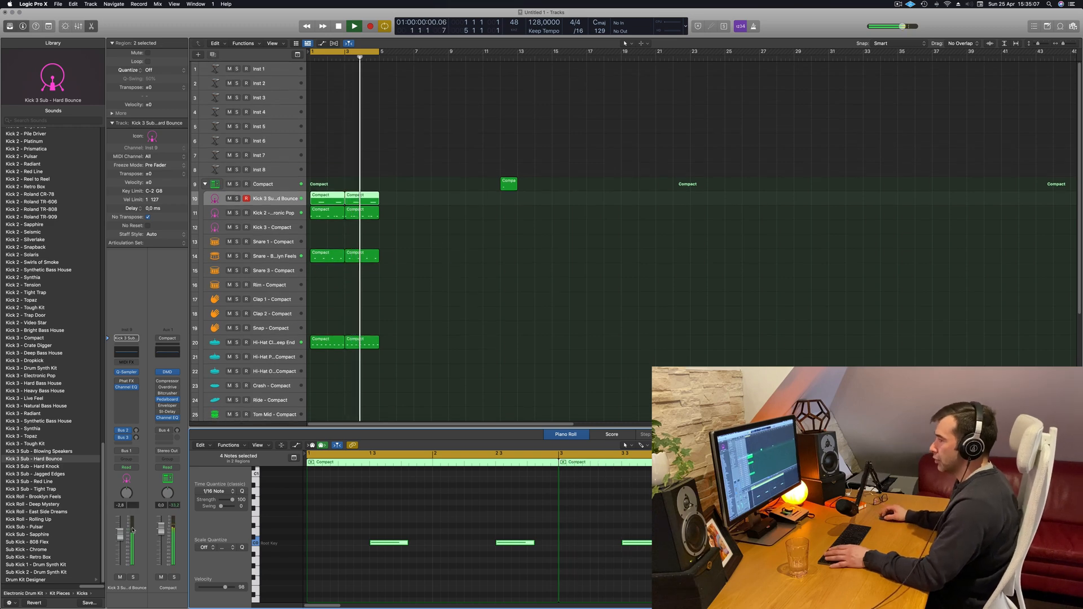
- Load Kick 3 Sub - Hard Knock on the sub kick track and lower its volume to -7.0 dB
left_click(46, 467)
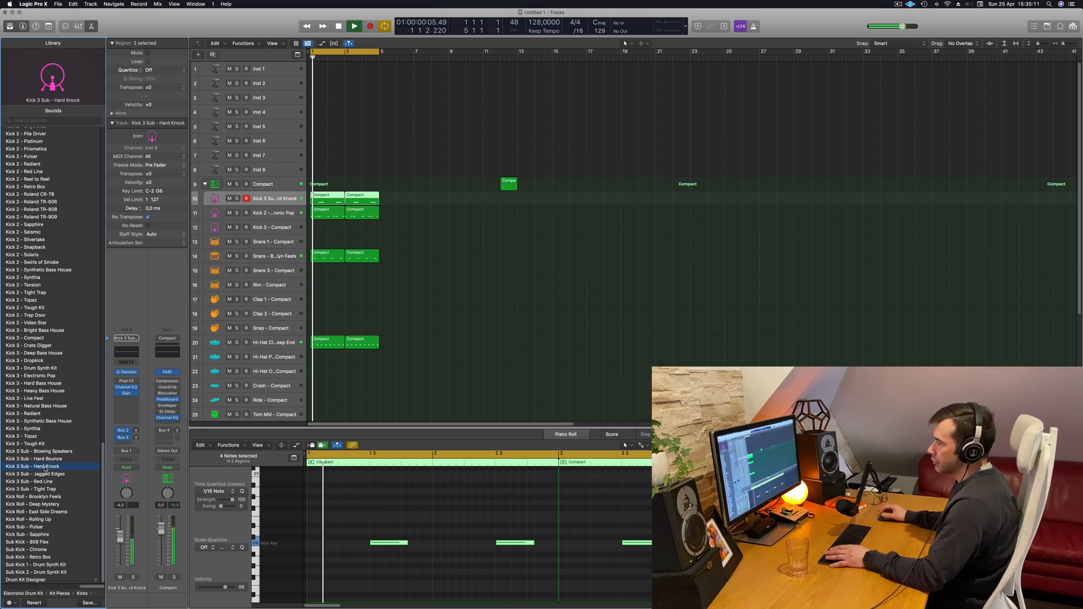
left_click(41, 476)
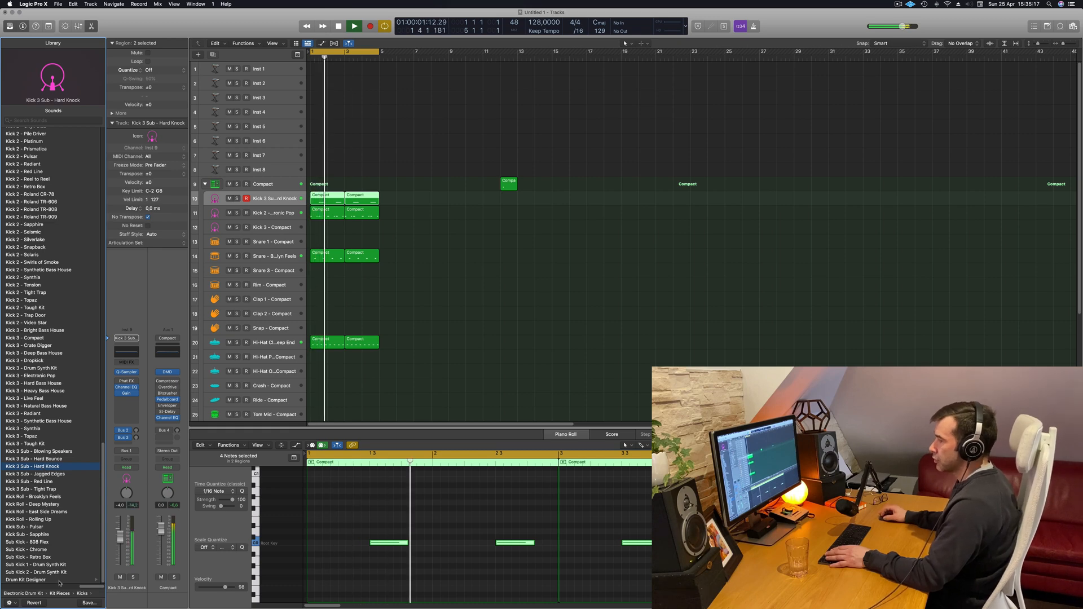
key("space")
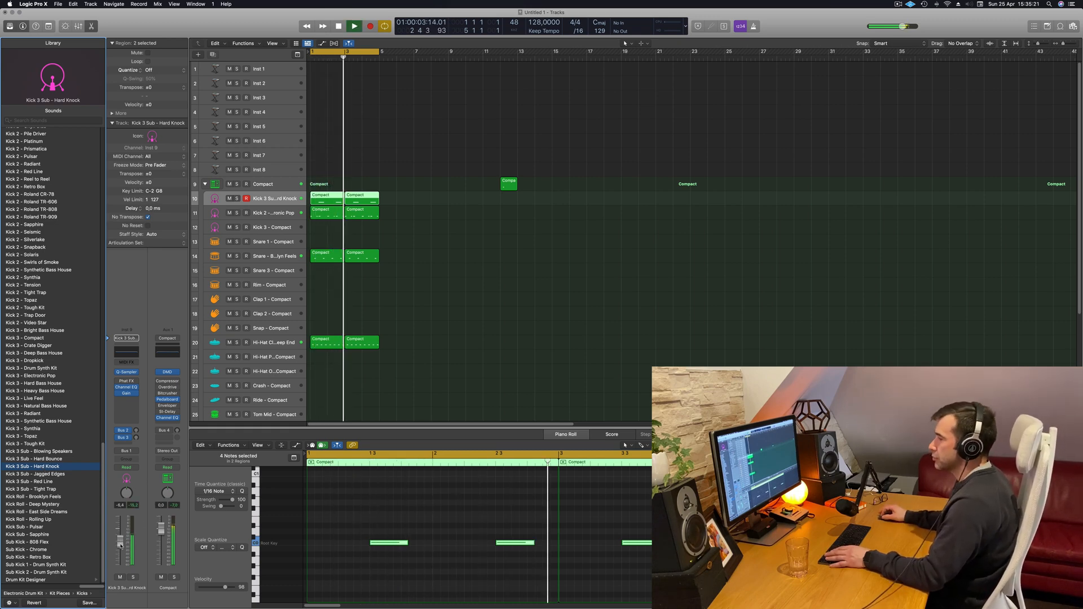
scroll(468, 286, "down", 2)
scroll(468, 287, "down", 5)
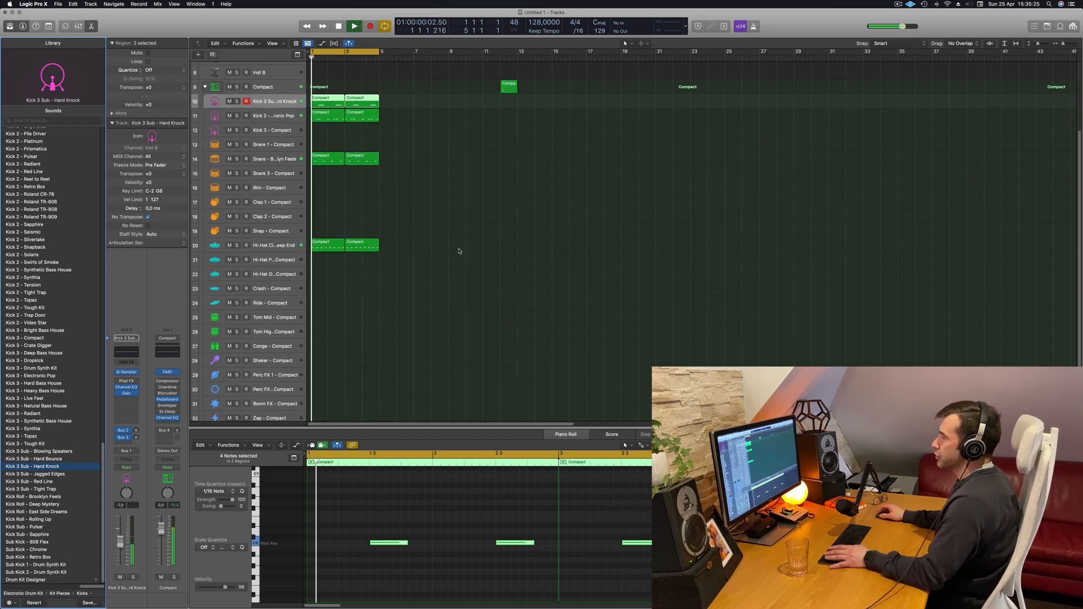
- Copy the first hi-hat region to the Tom High track and transpose all of its notes down one octave
key("space")
left_click(327, 250)
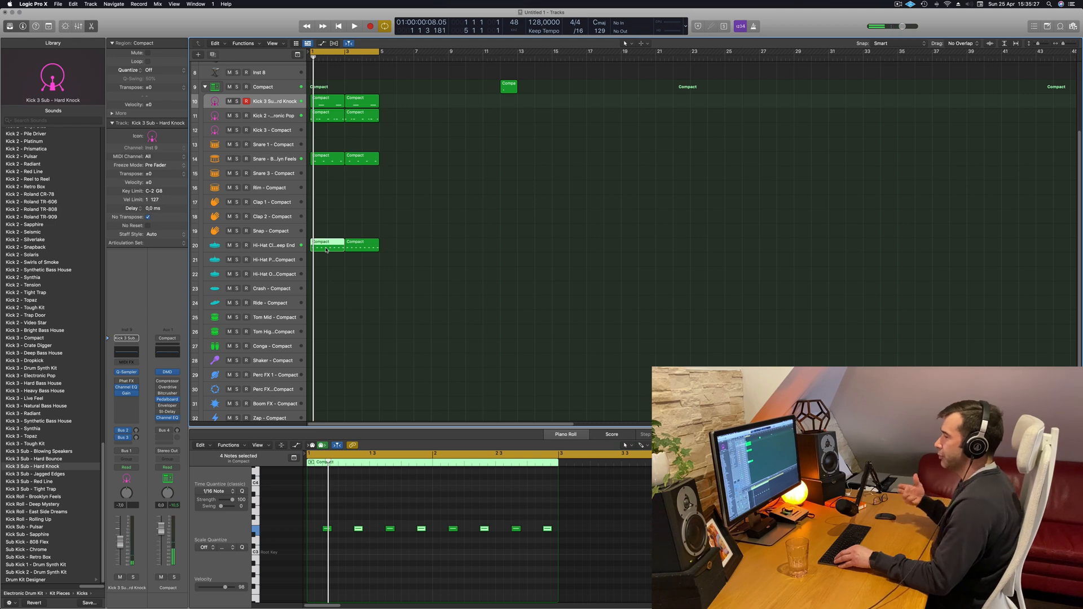
left_click_drag(326, 250, 317, 331)
left_click_drag(323, 511, 642, 559)
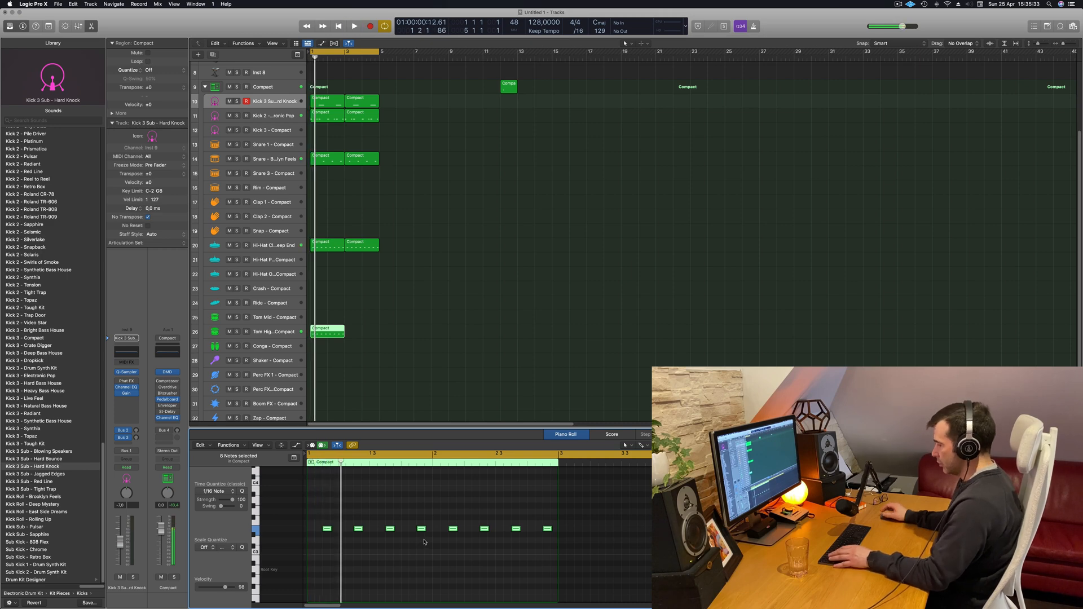
key("alt+shift+Down")
key("alt+shift+Down")
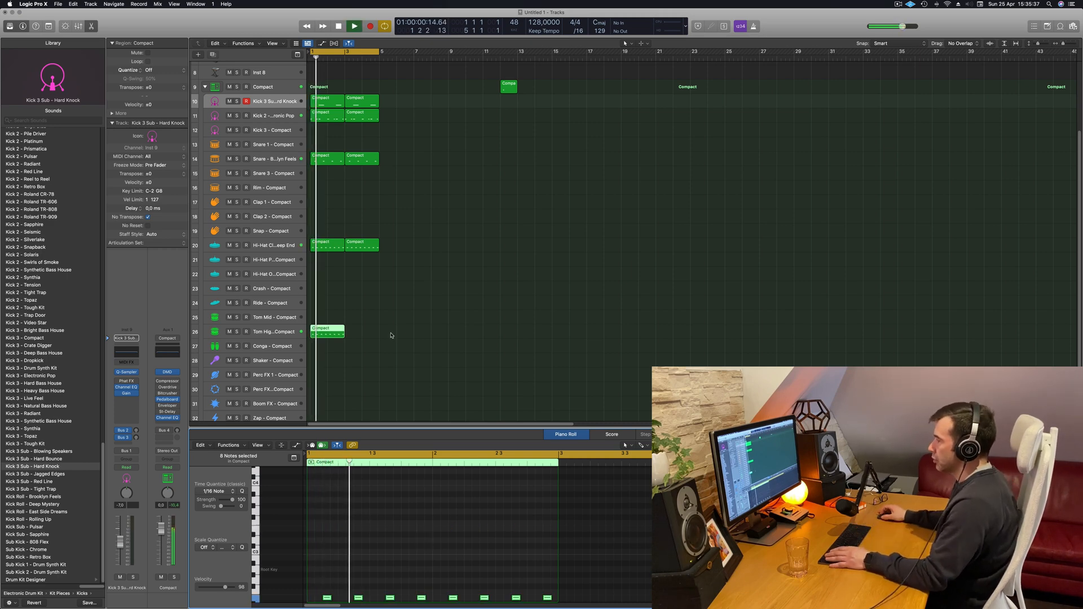
- Move the Tom High region to the Tom Mid track and nudge all of its notes one step later
scroll(391, 335, "down", 1)
left_click_drag(333, 311, 332, 304)
scroll(328, 513, "down", 3)
left_click_drag(328, 514, 646, 543)
key("alt+Right")
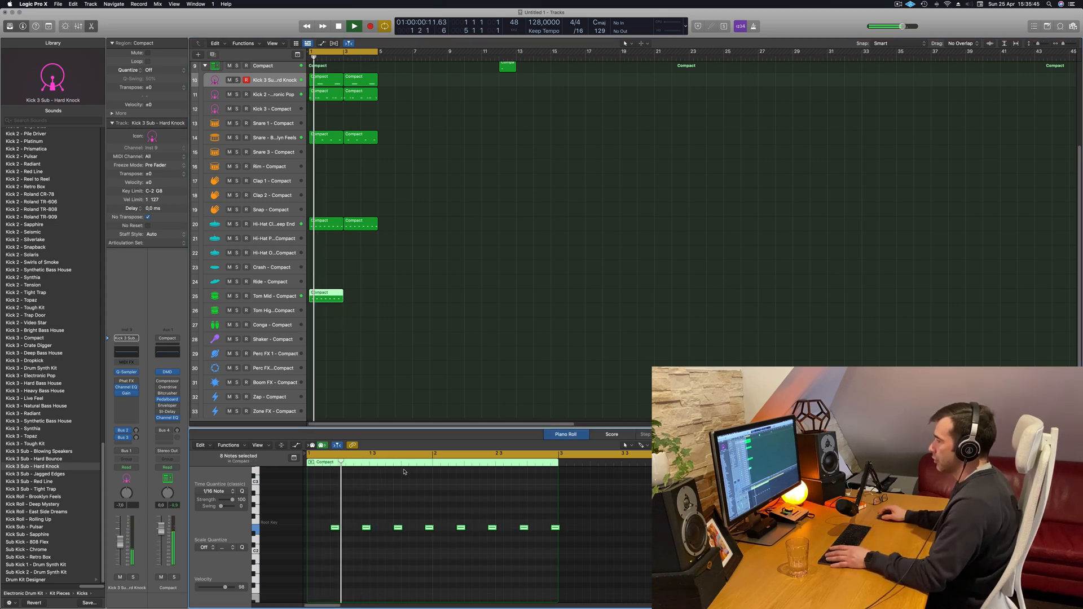
- Delete the second, fourth and eighth notes of the Tom Mid region and copy the region to bar 3
left_click(365, 527)
key("space")
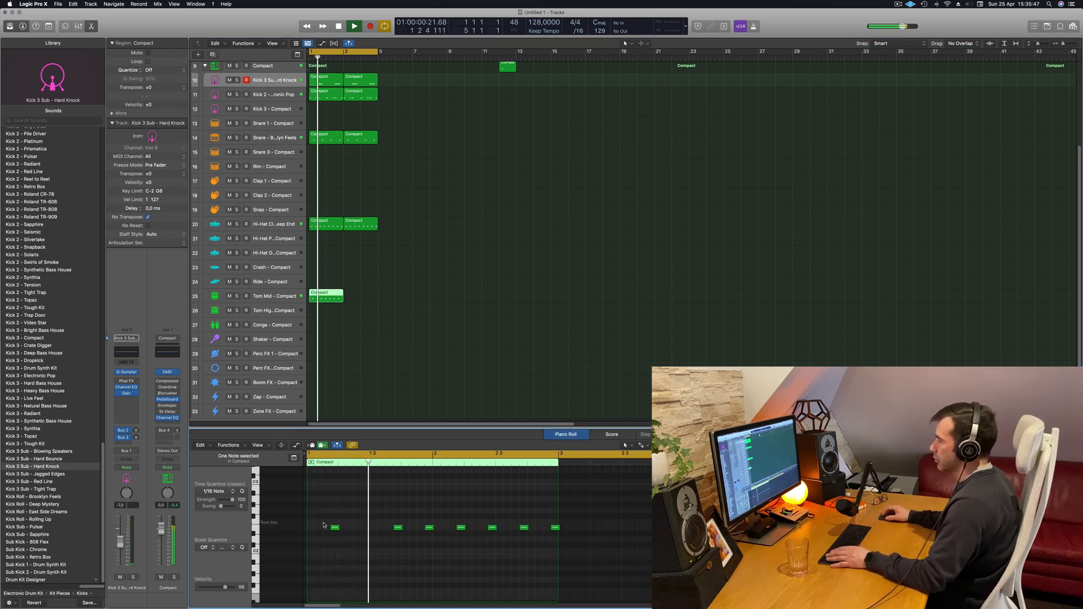
key("space")
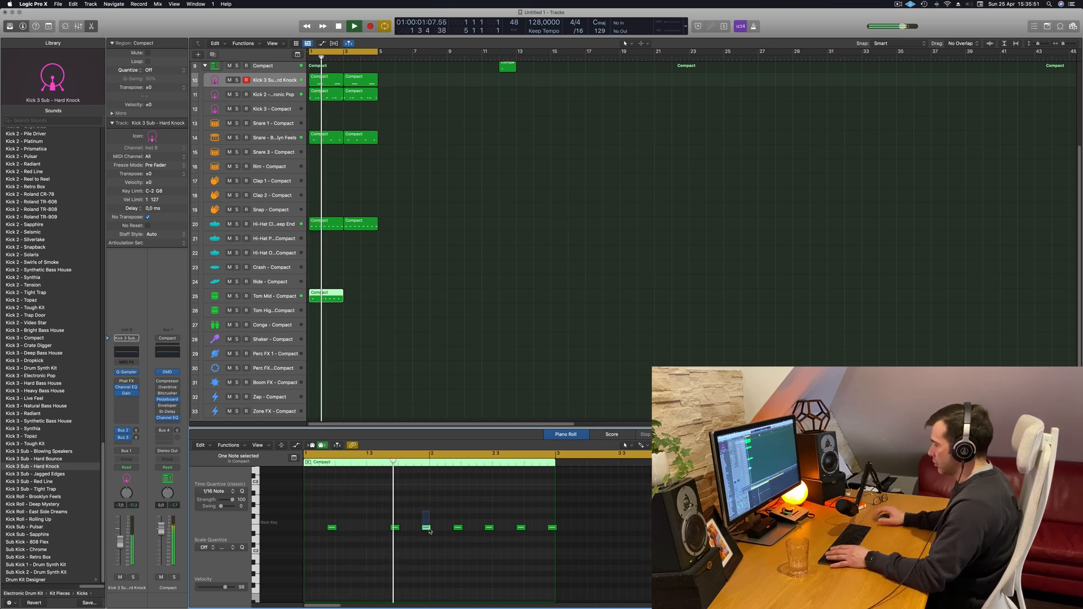
key("Delete")
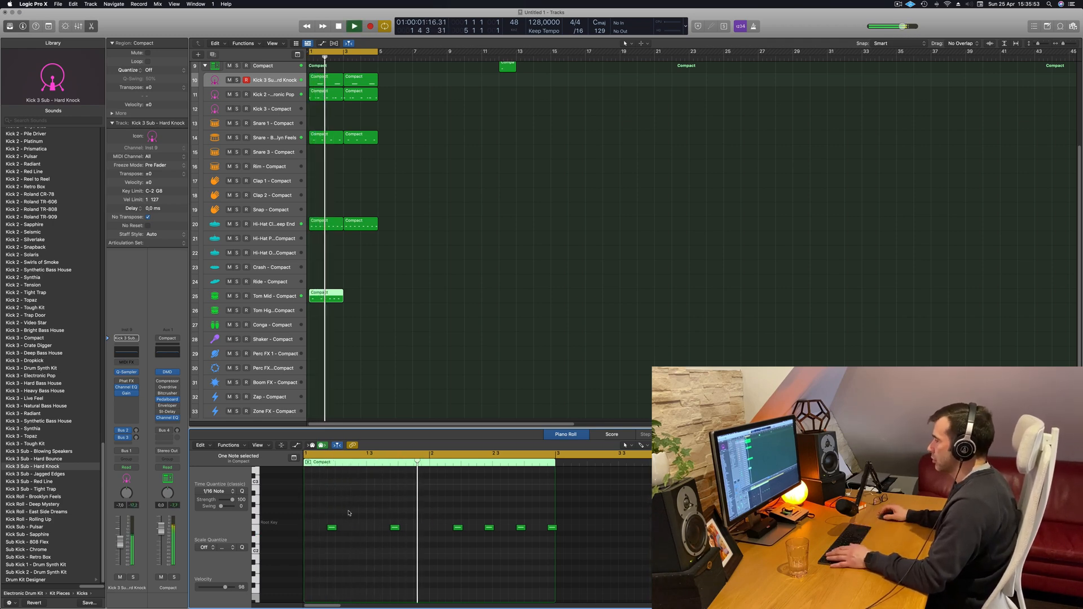
key("space")
key("space")
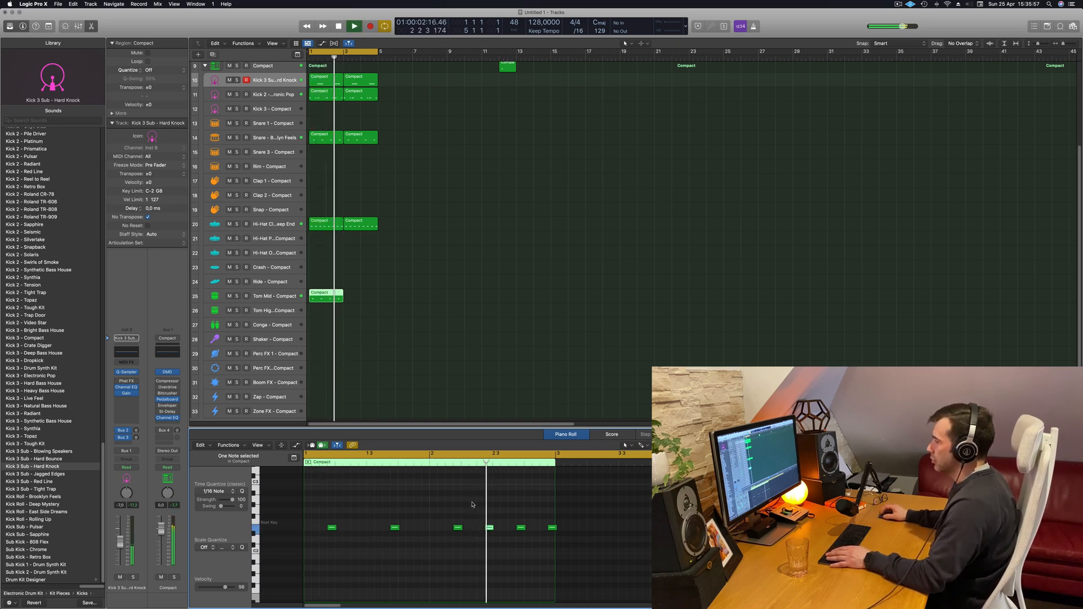
left_click(521, 528)
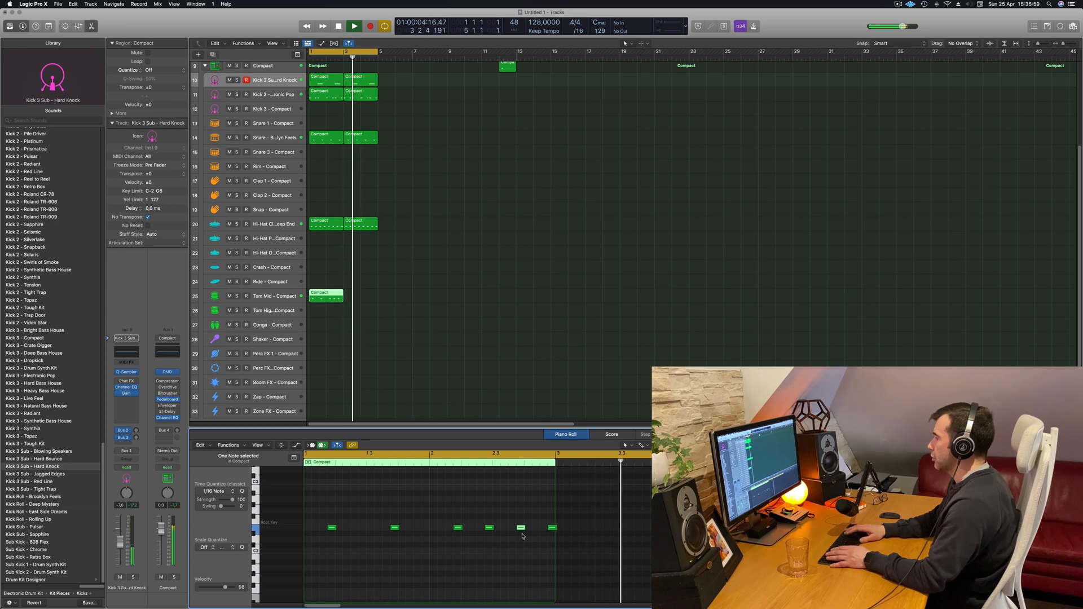
key("space")
key("space")
left_click(545, 528)
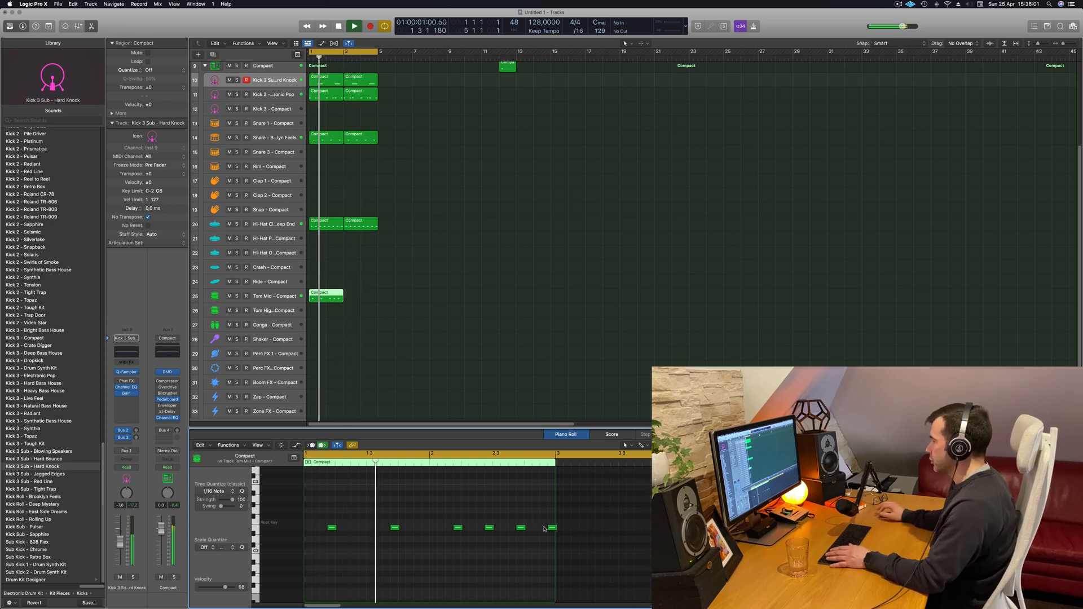
left_click(552, 528)
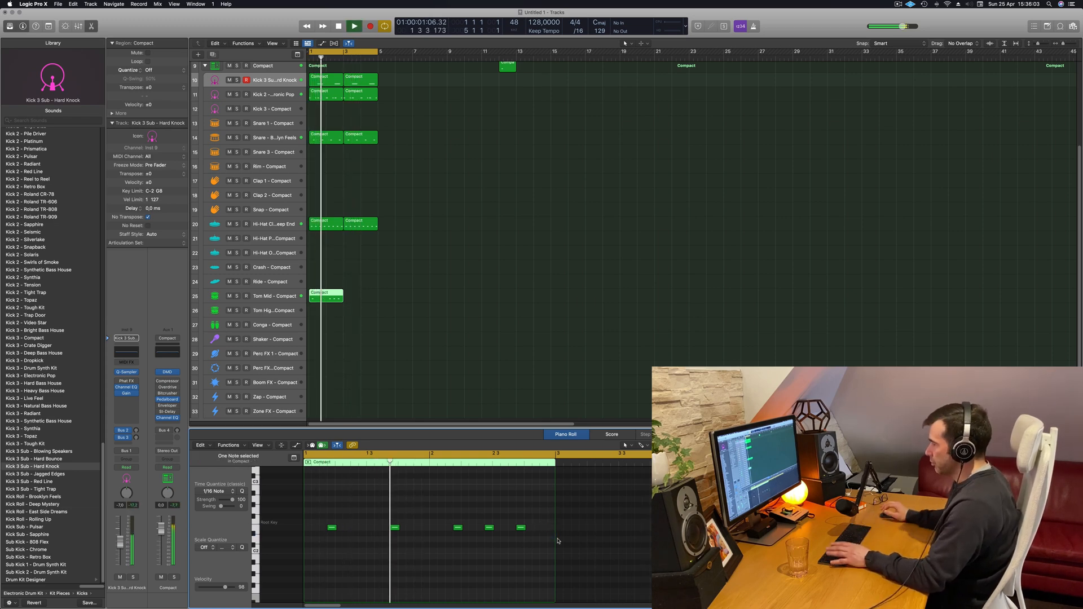
left_click(553, 317)
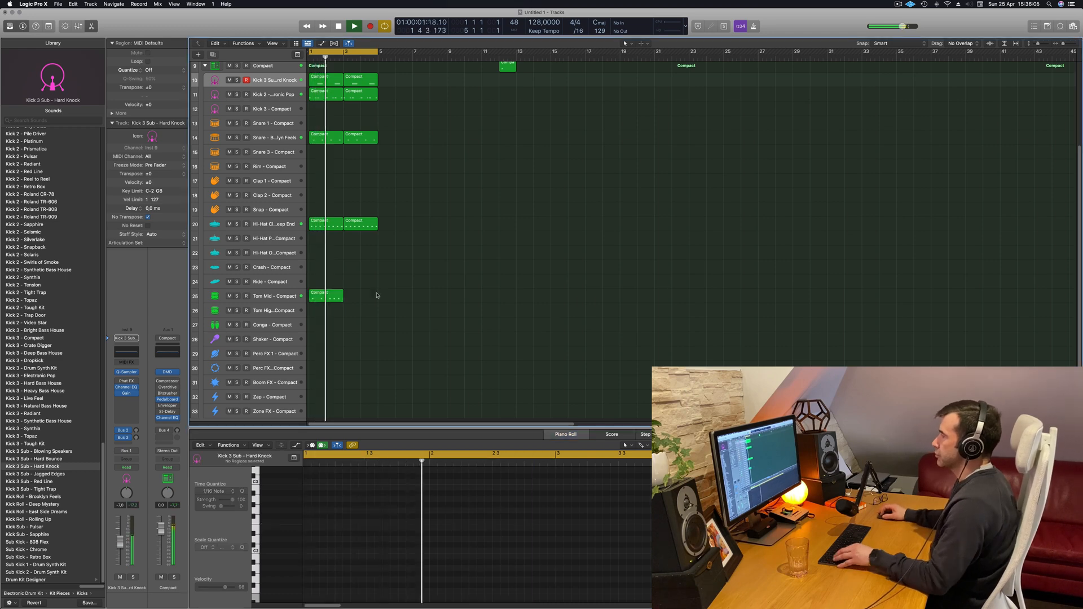
left_click_drag(324, 295, 363, 296)
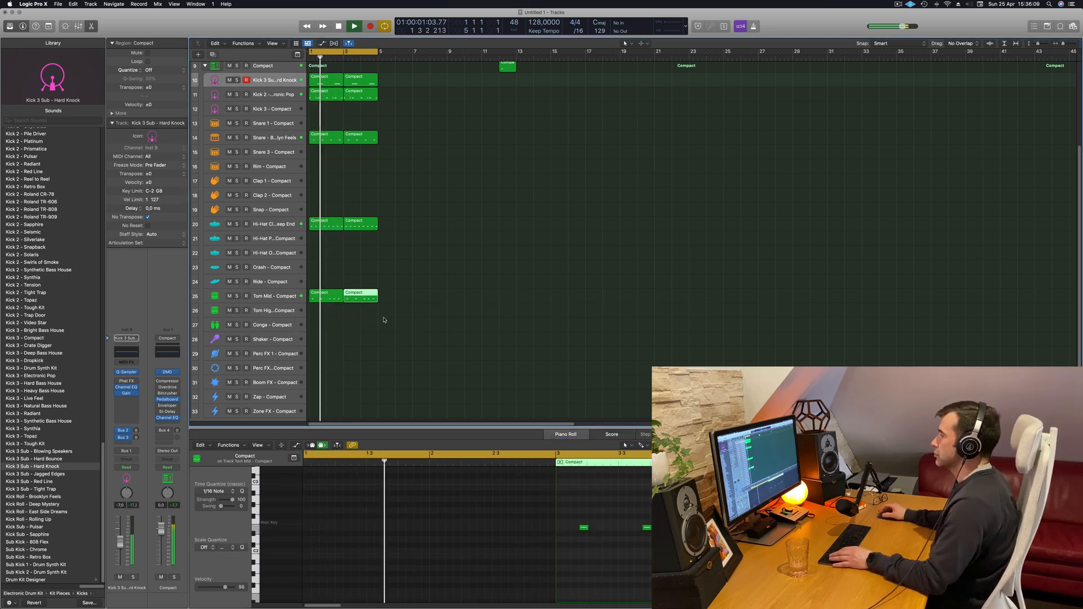
- Delete the fourth of the five notes in the first Tom Mid region and replace the second region with a repeat of it
left_click(331, 295)
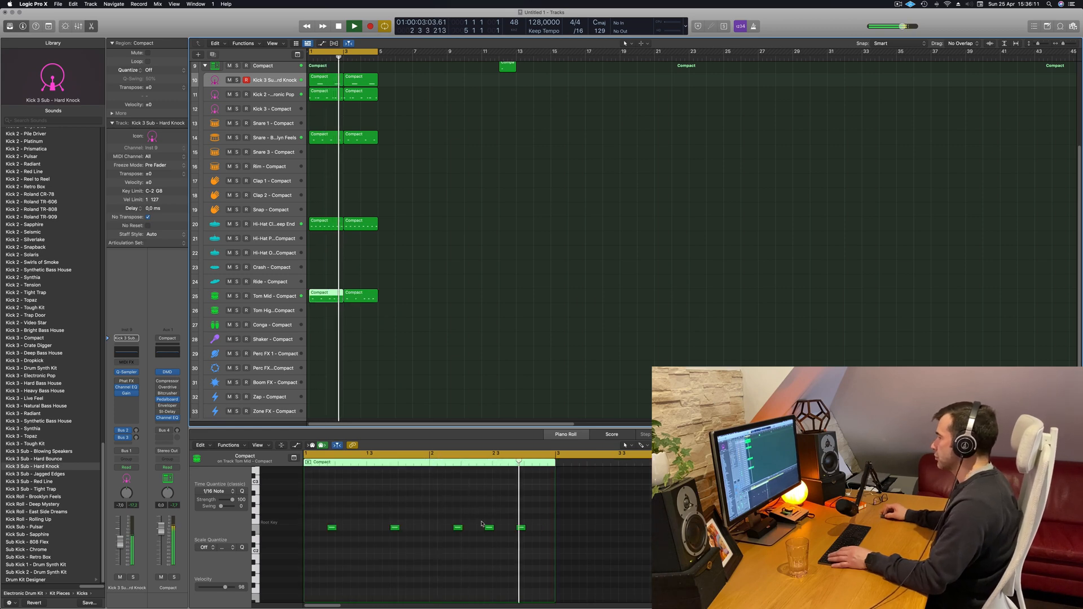
left_click(490, 529)
key("Delete")
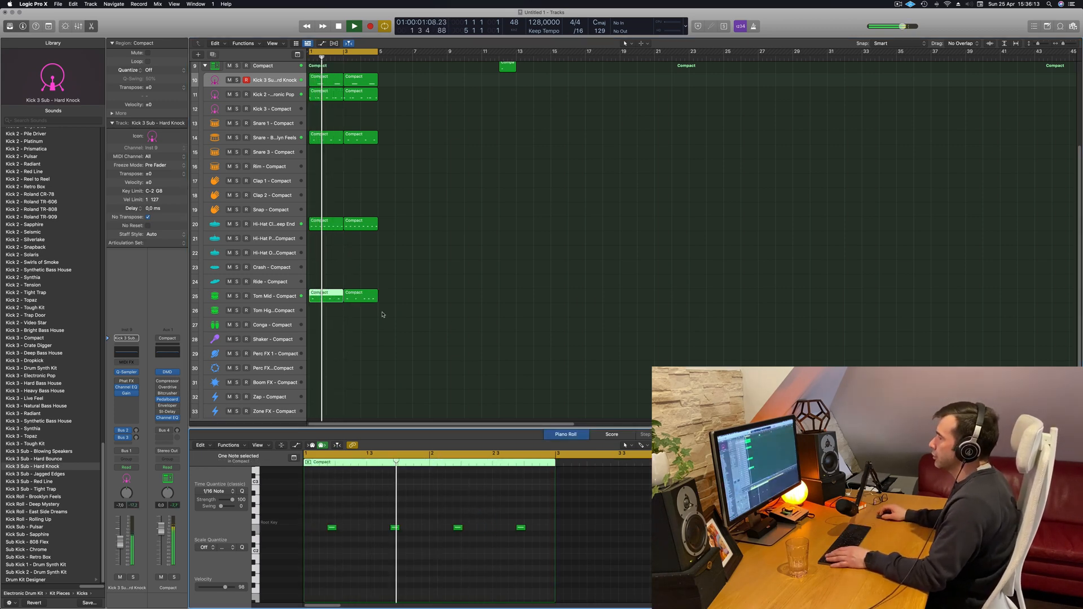
left_click(361, 296)
key("Delete")
left_click(320, 298)
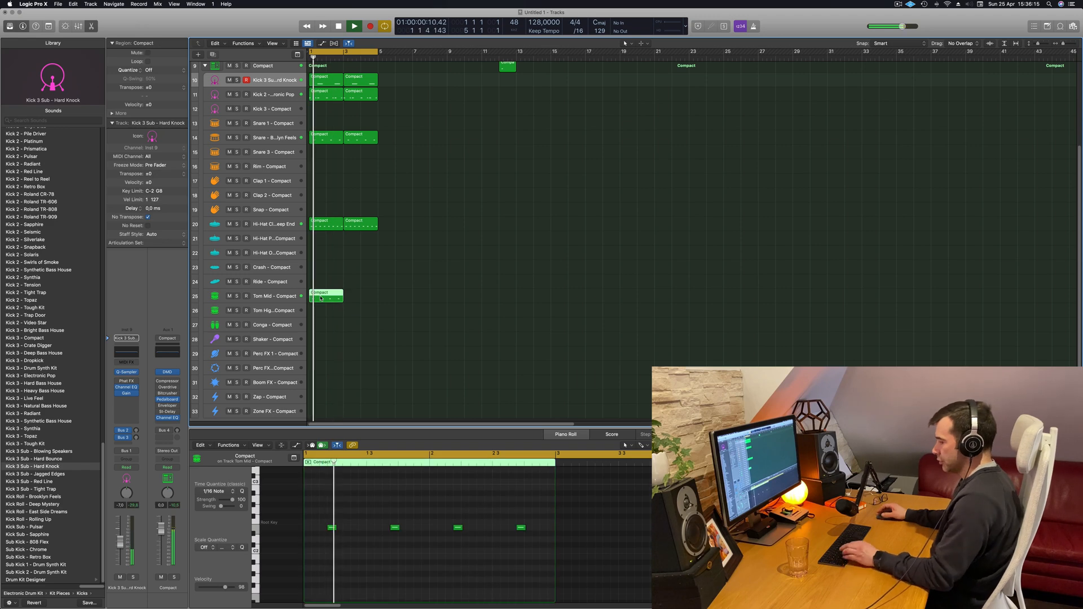
key("super+r")
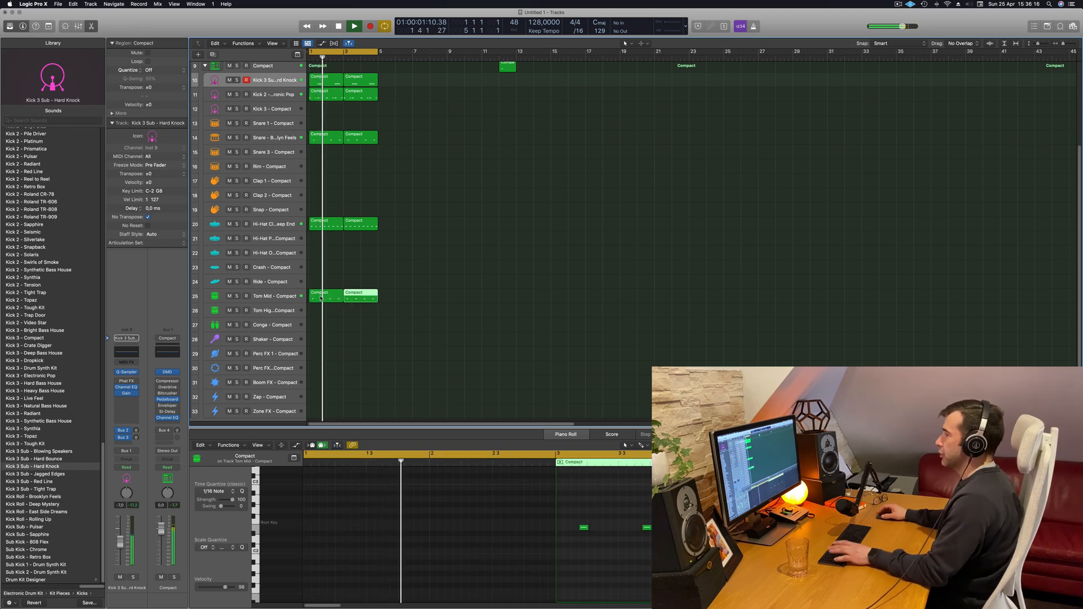
- Move both Tom Mid regions to the Conga track
left_click(276, 296)
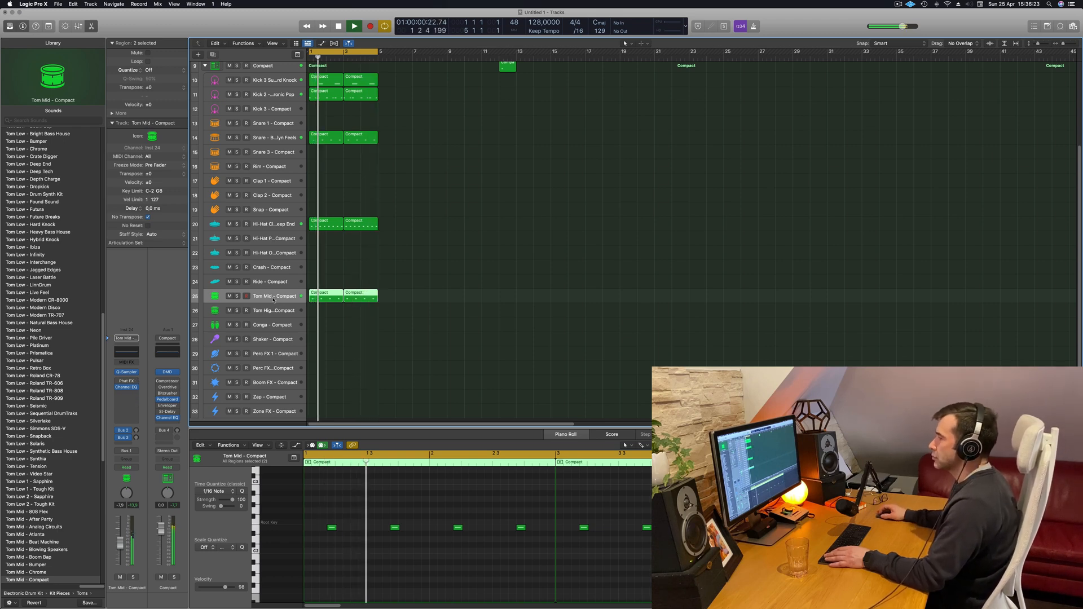
key("space")
key("space")
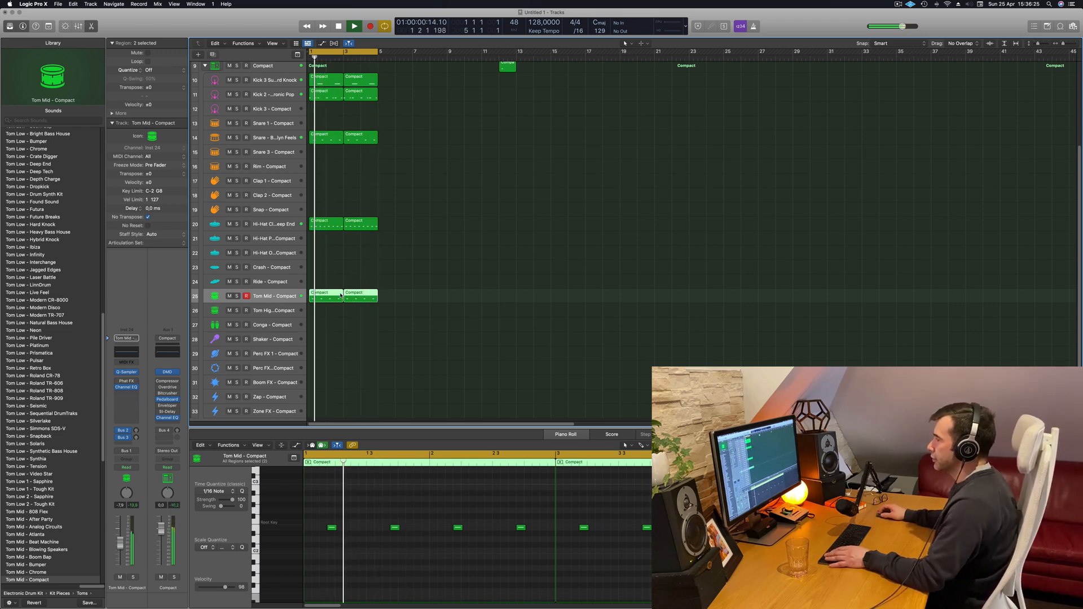
left_click_drag(321, 325, 320, 326)
key("space")
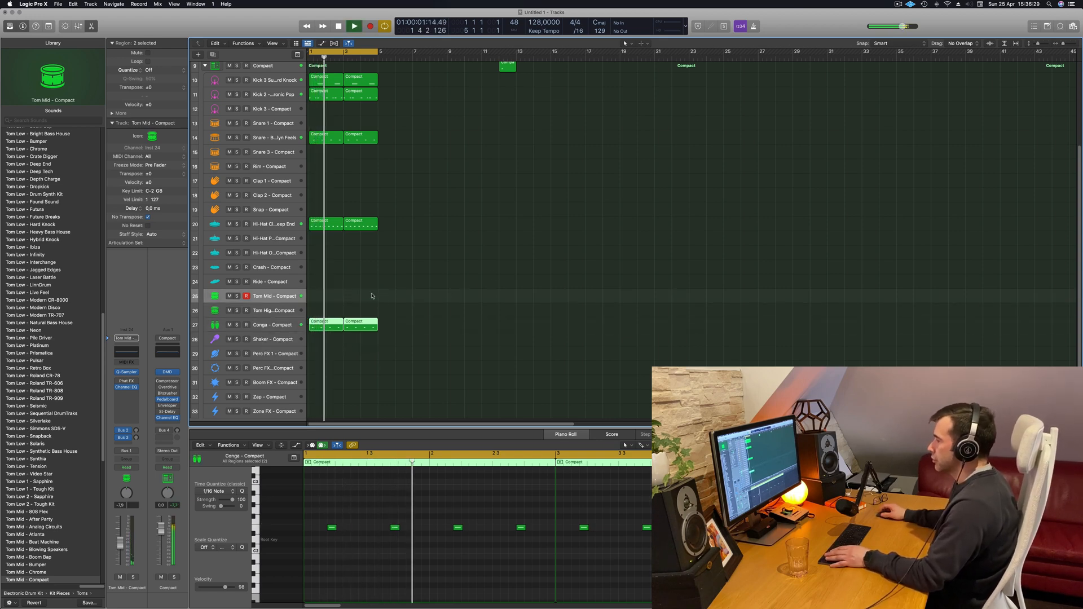
left_click(445, 327)
- Audition bongo sounds on the Conga track and load Bongo Roll - Rolling Up
scroll(36, 314, "up", 10)
scroll(35, 316, "down", 15)
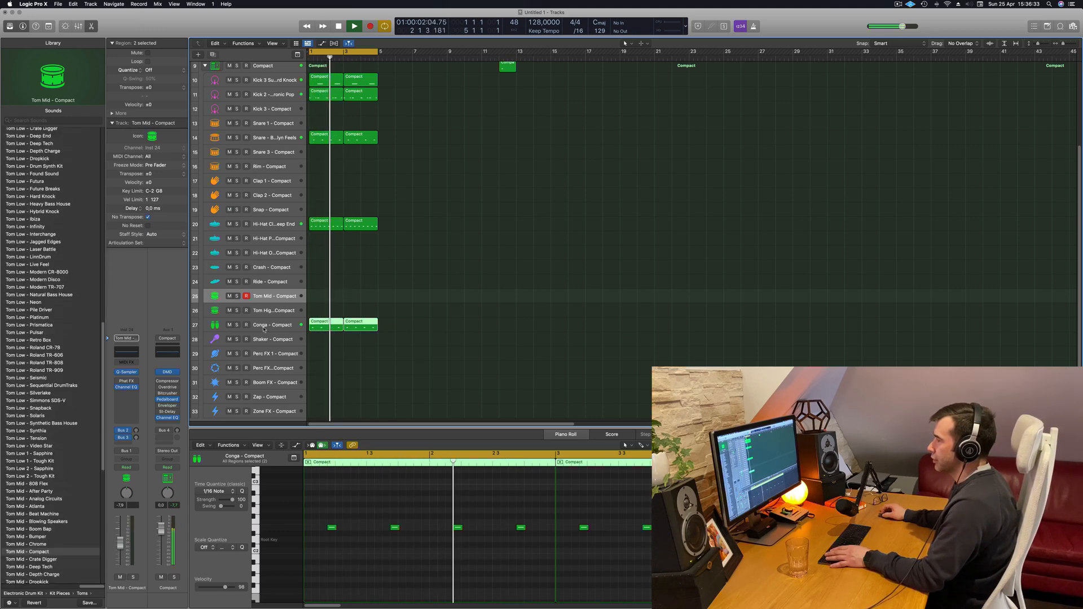
left_click(259, 326)
left_click(31, 278)
scroll(45, 330, "down", 4)
scroll(79, 282, "up", 3)
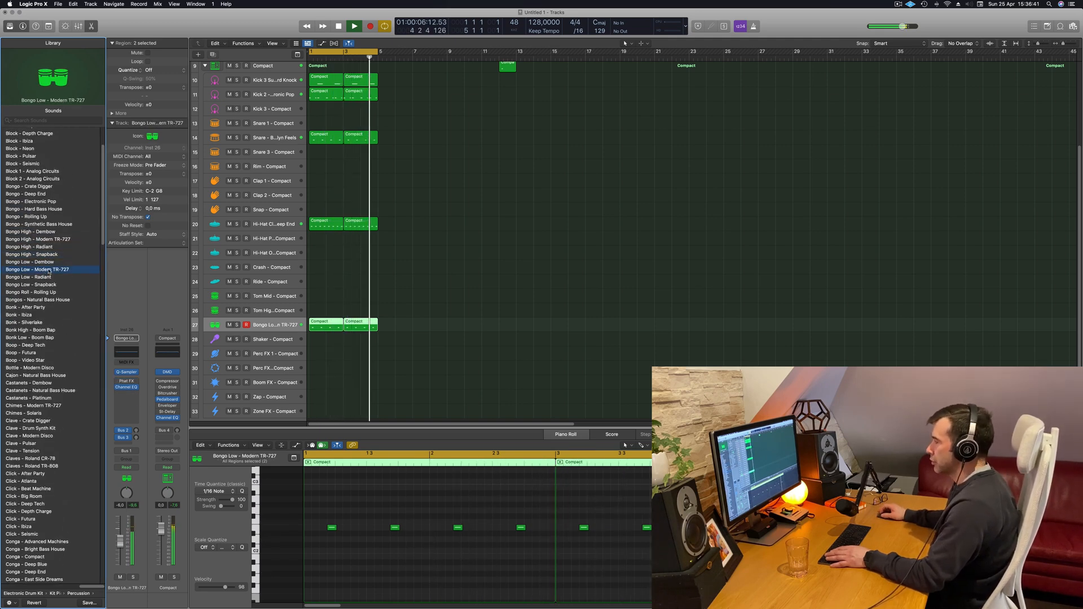
left_click(44, 277)
left_click(44, 285)
left_click(40, 290)
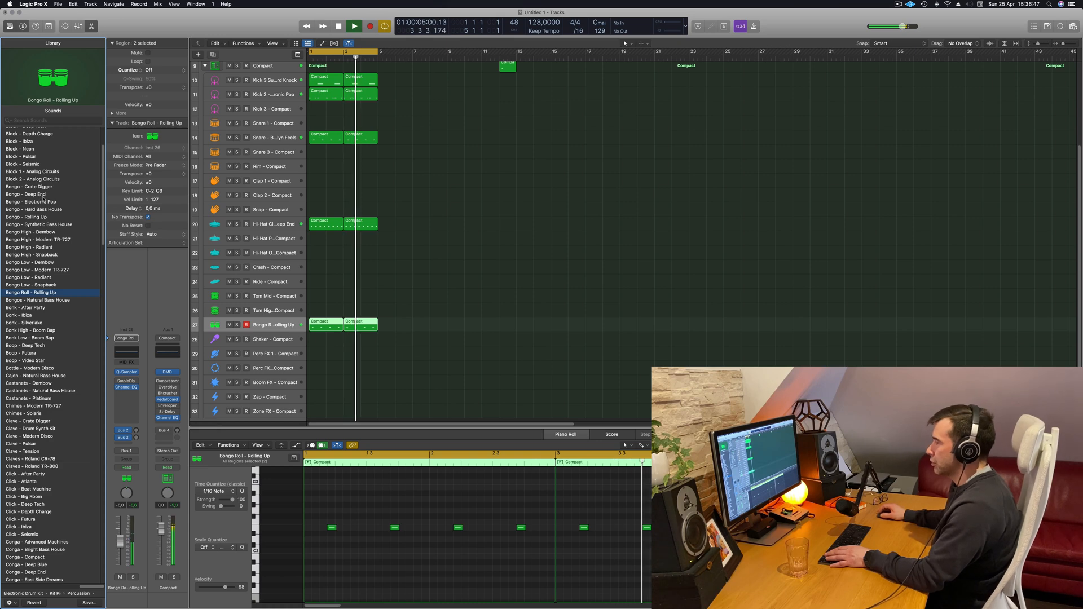
- Lower the bongo track's volume and shape its Quick Sampler sample with a fade-out of about 0.705 s and sample end at about 0.776 s
left_click(272, 326)
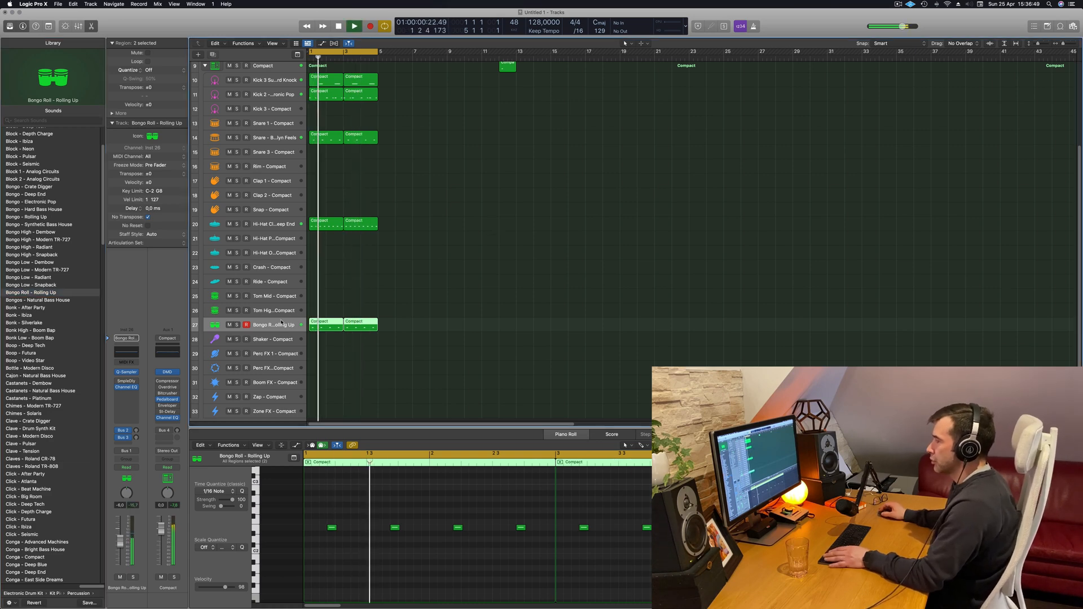
left_click_drag(120, 541, 120, 543)
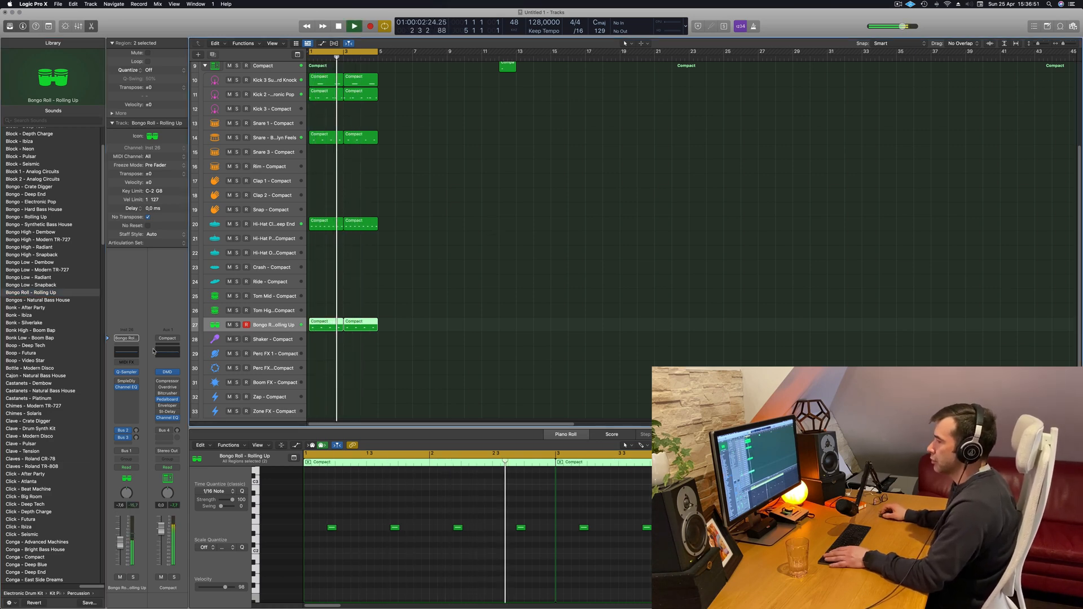
left_click(128, 373)
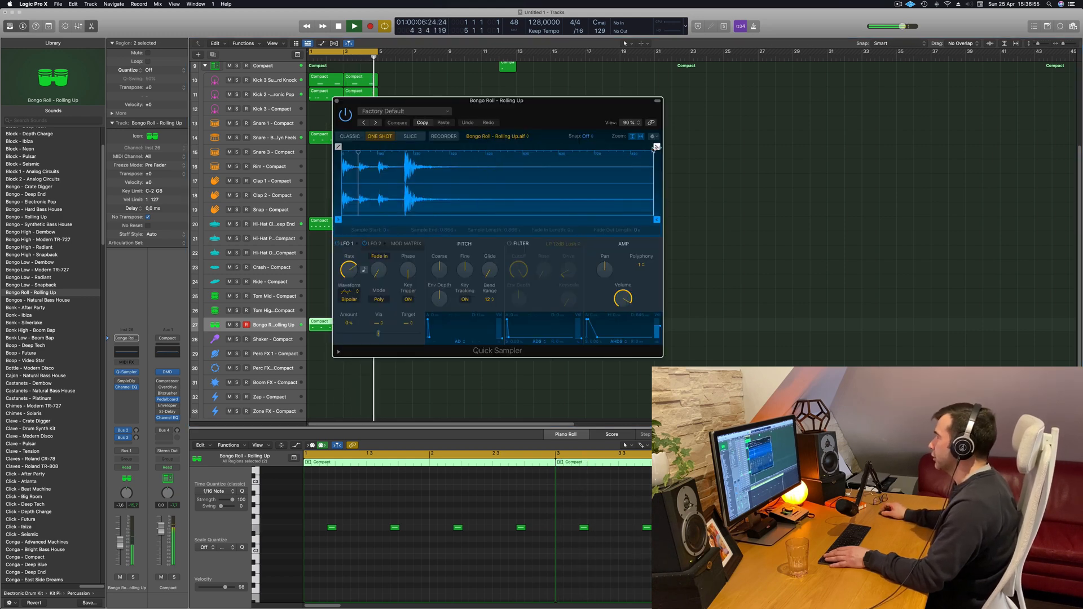
left_click_drag(651, 181, 408, 178)
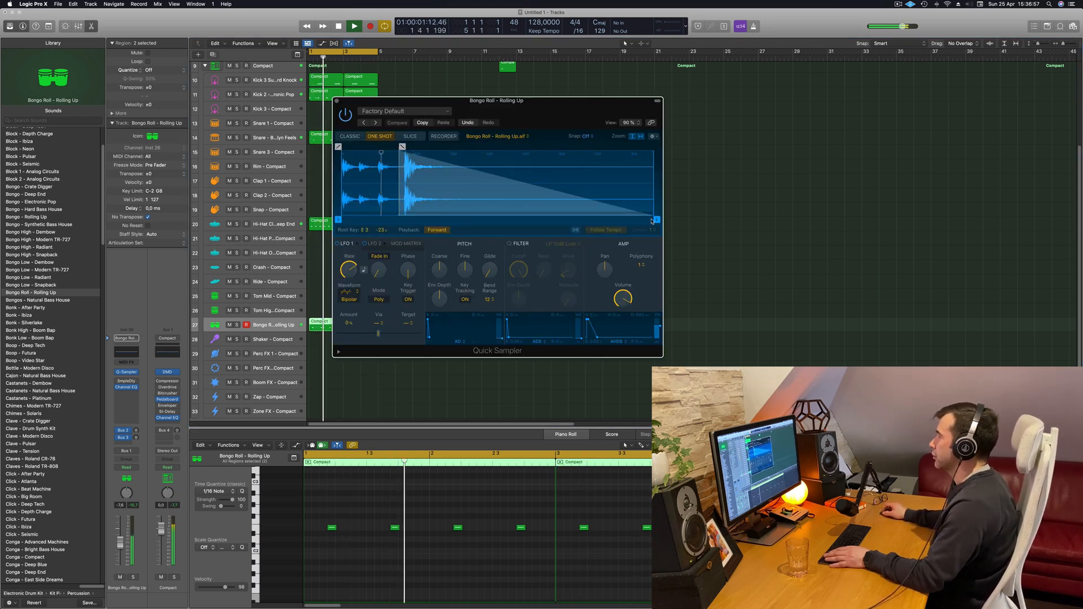
left_click_drag(656, 220, 624, 222)
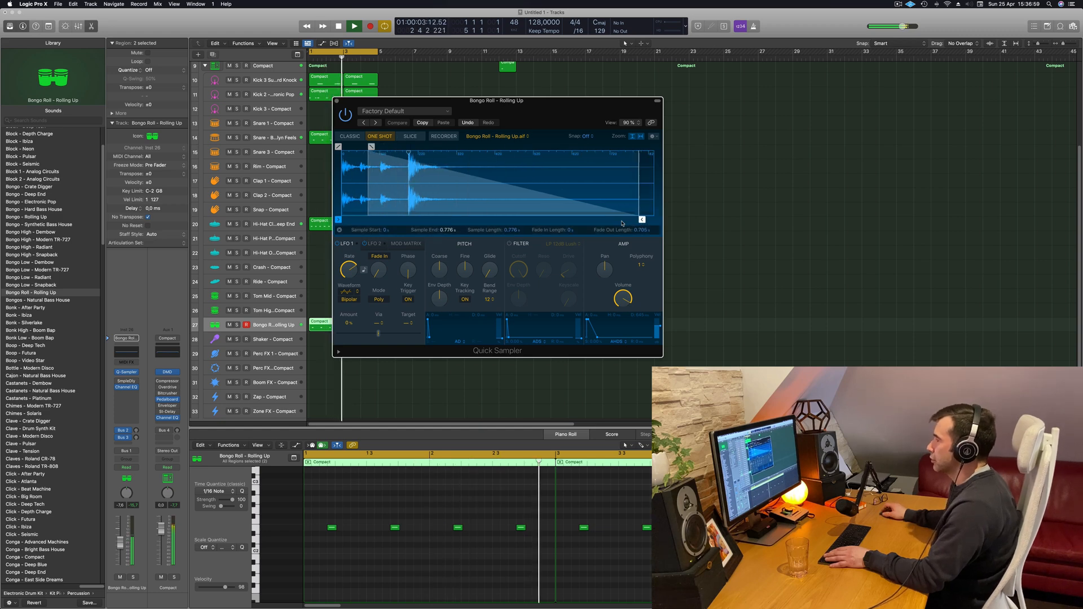
- Raise the bongo track's volume slightly, increase its Bus 2 and Bus 3 send levels, and close Quick Sampler
left_click_drag(118, 546, 119, 544)
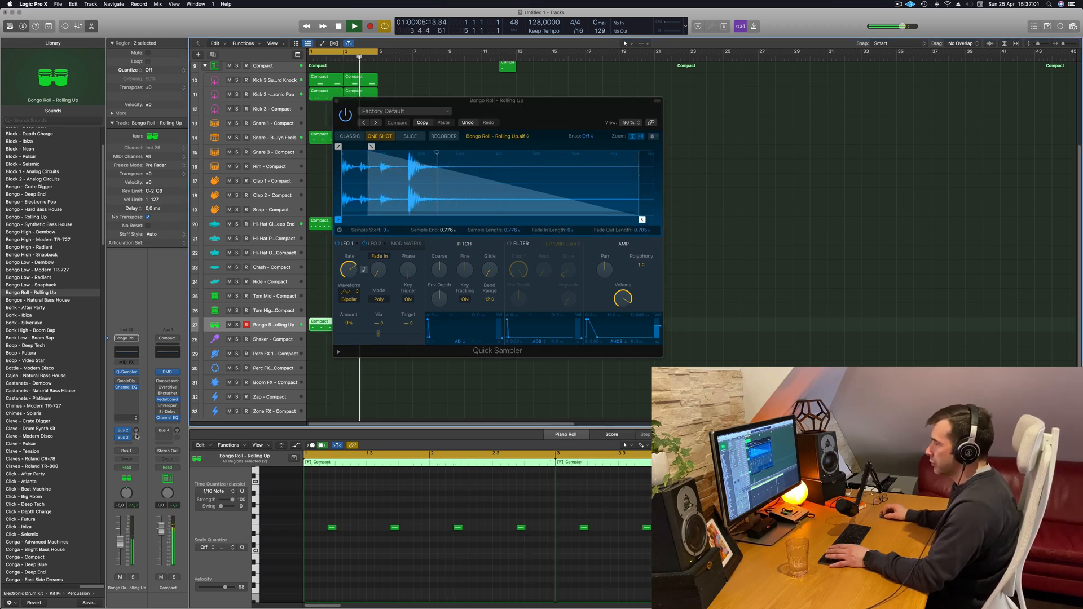
left_click_drag(135, 438, 139, 431)
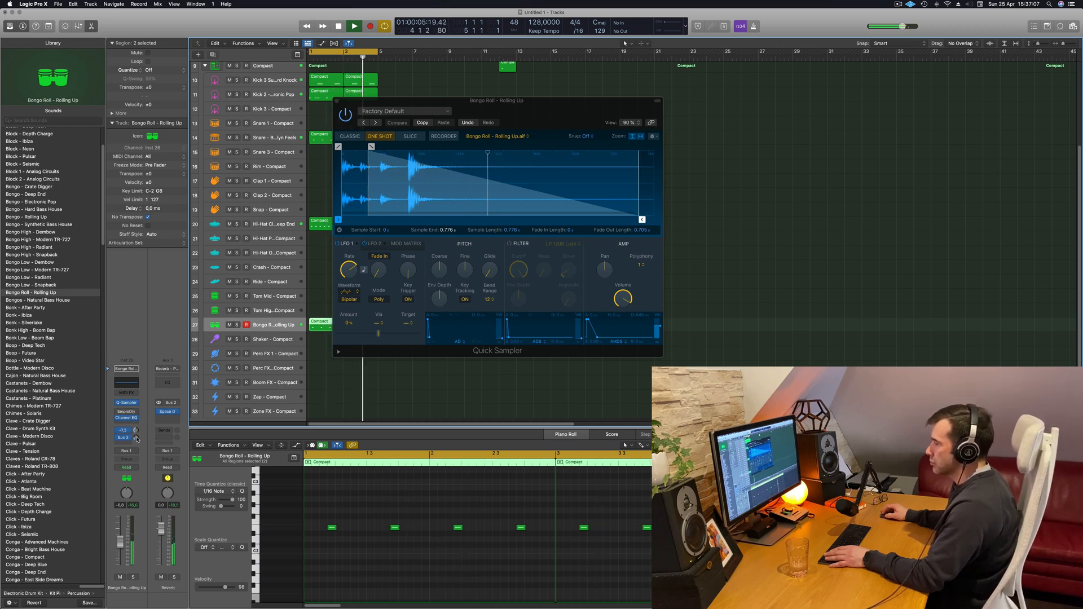
left_click_drag(136, 439, 137, 435)
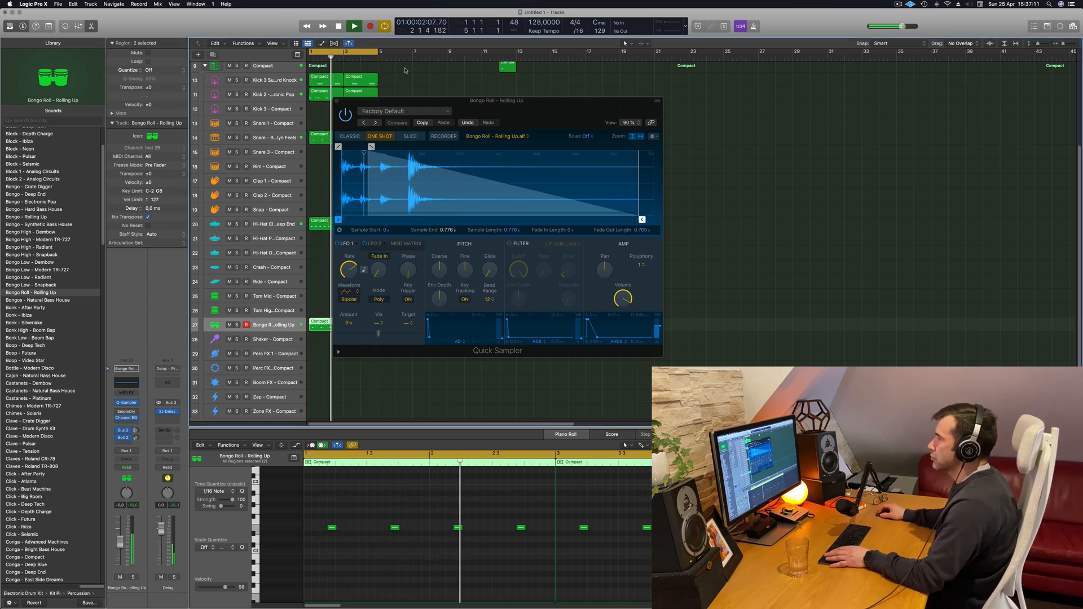
left_click(336, 102)
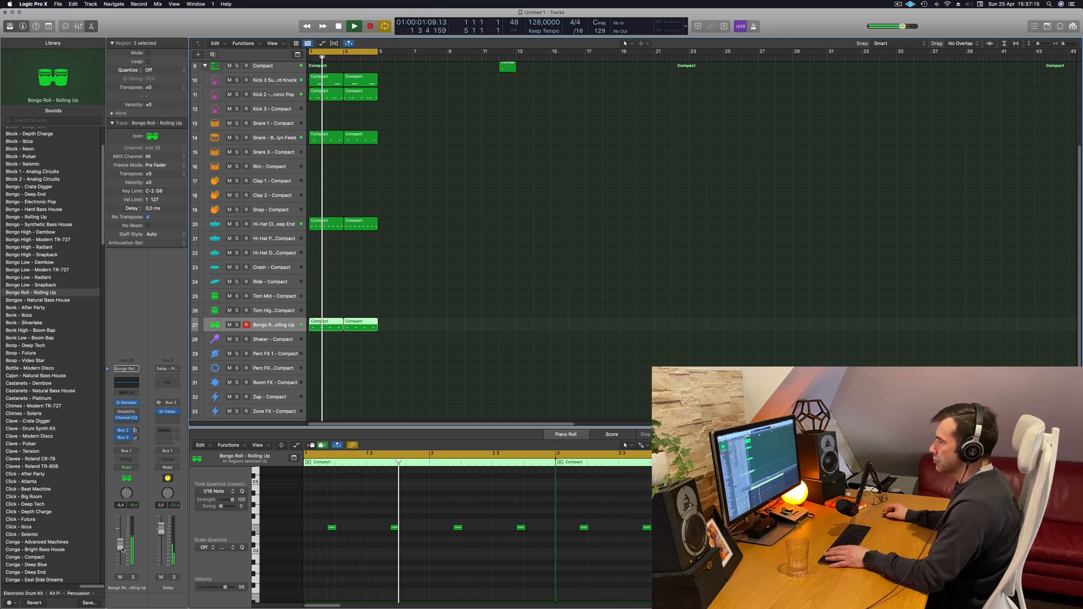
- Copy the first hi-hat region to the Shaker track
left_click(404, 389)
scroll(413, 363, "down", 2)
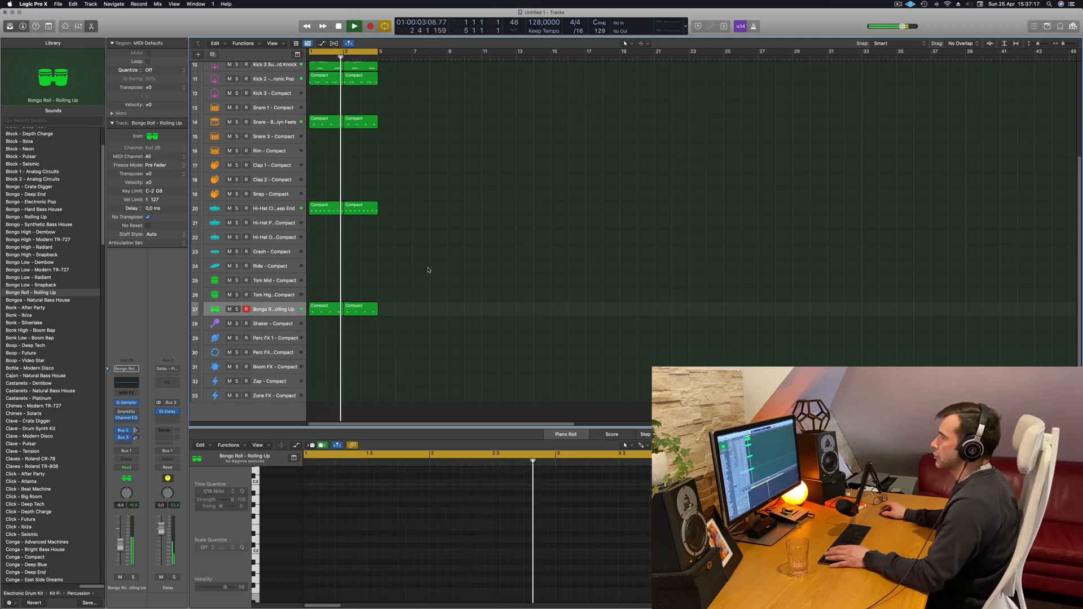
scroll(62, 226, "down", 5)
left_click_drag(323, 206, 321, 322)
- Duplicate all eight notes of the Shaker region an eighth note earlier to fill the gaps between them
left_click_drag(313, 516, 574, 561)
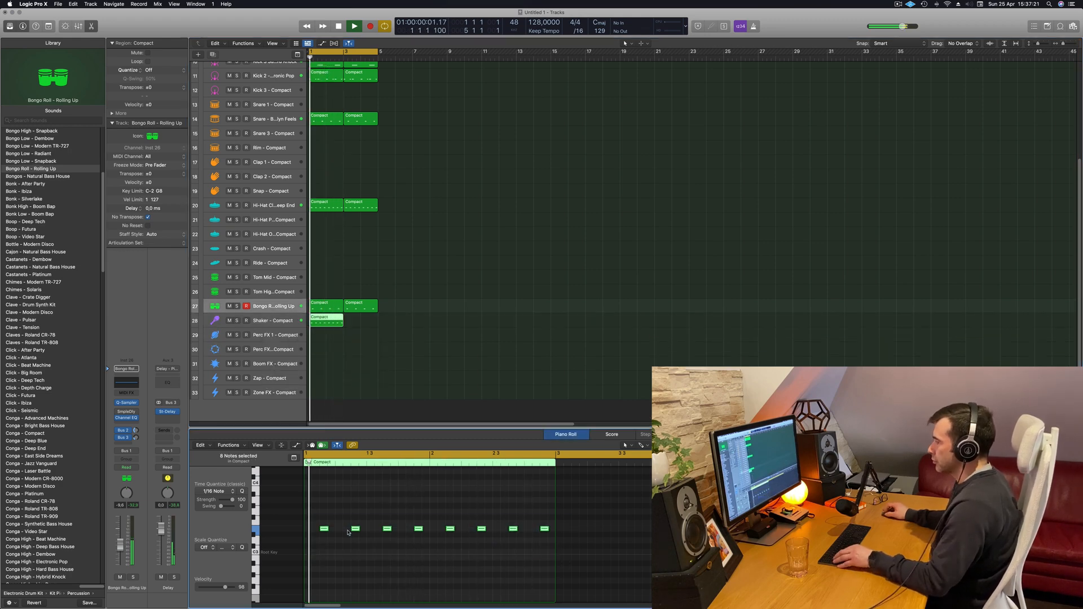
key("space")
key("space")
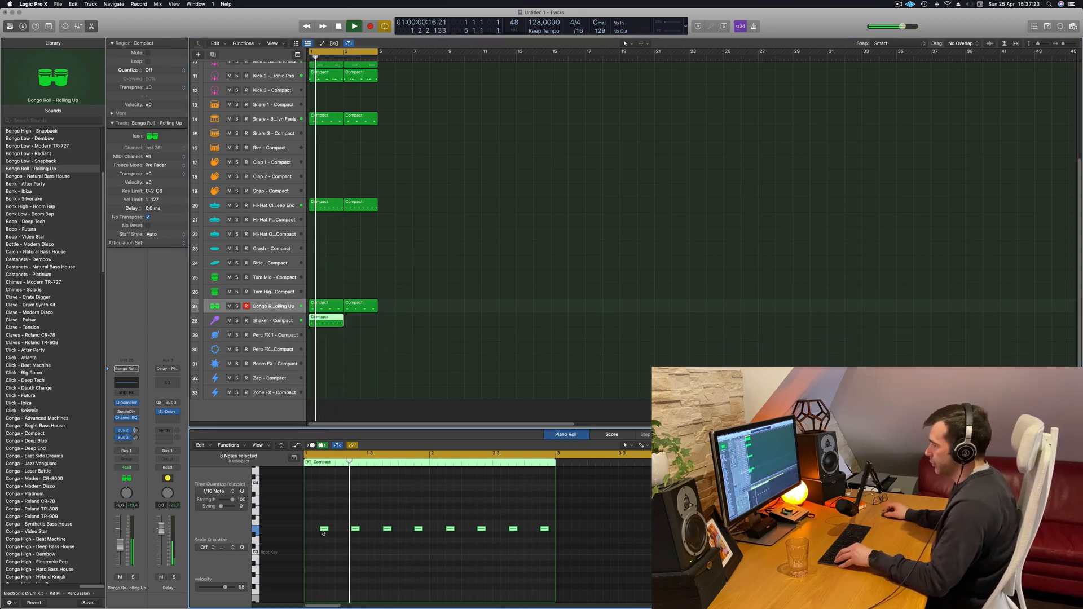
mouse_move(324, 529)
left_mouse_down()
mouse_move(310, 530)
mouse_move(319, 532)
left_mouse_up()
key("space")
key("space")
- Shorten all 16 notes of the Shaker region and duplicate them a sixteenth note later to fill the gaps
key("super+a")
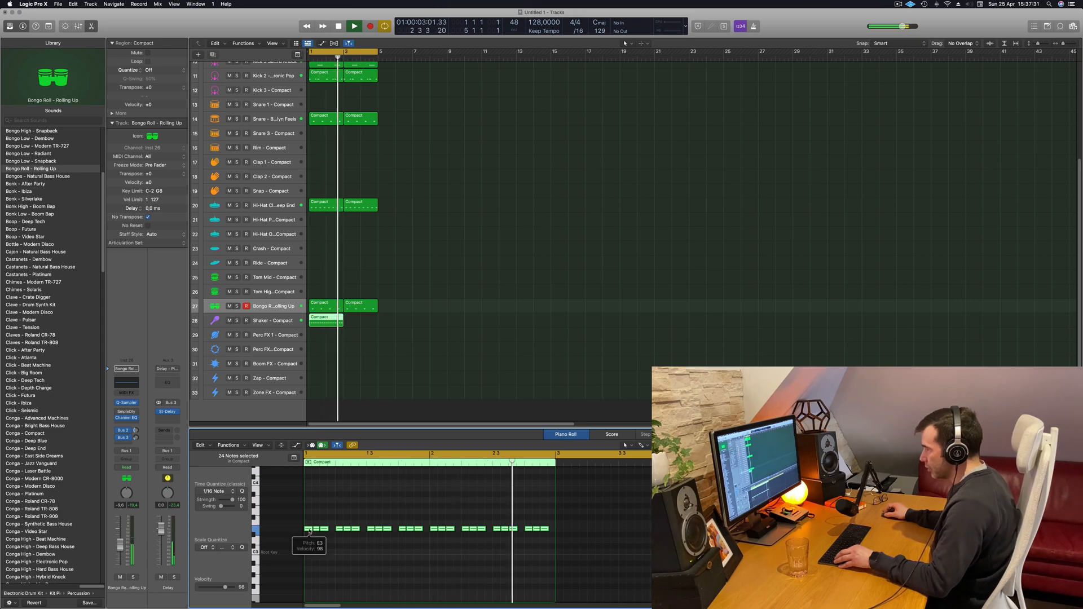
key("super+z")
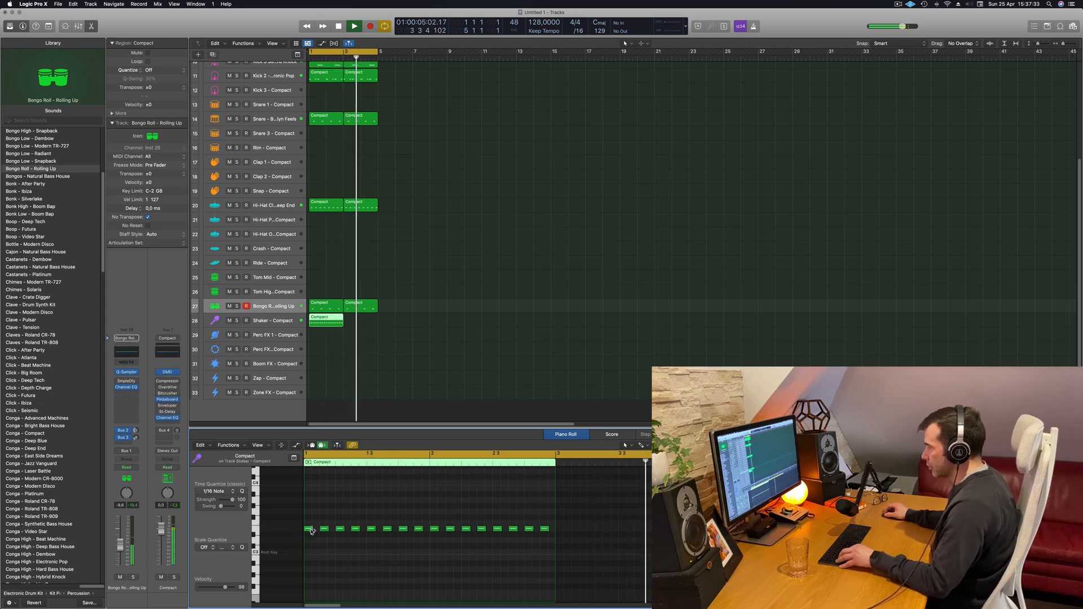
key("super+a")
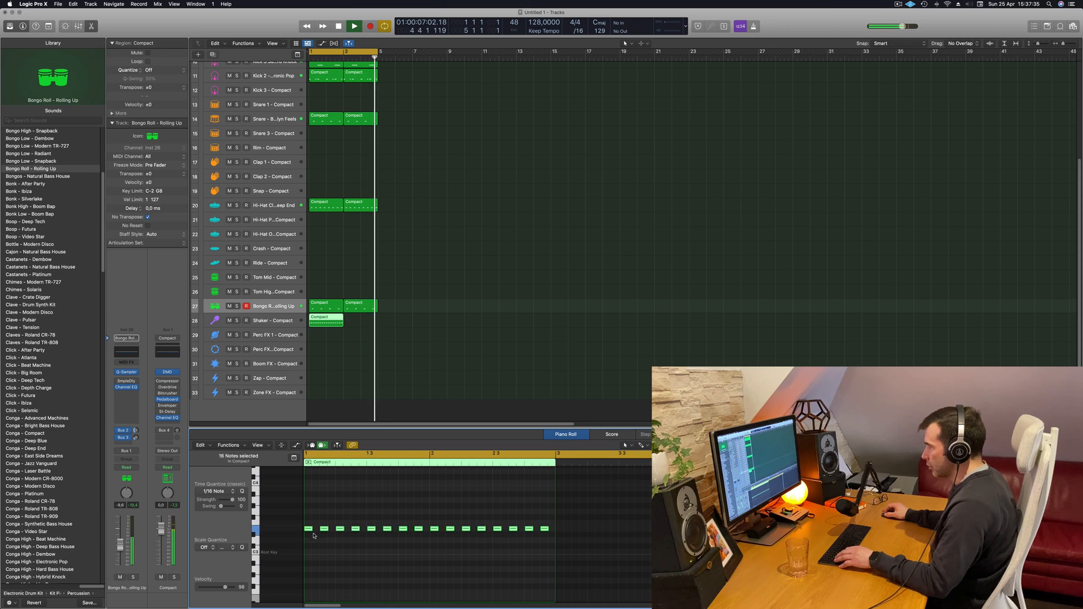
left_click(310, 530)
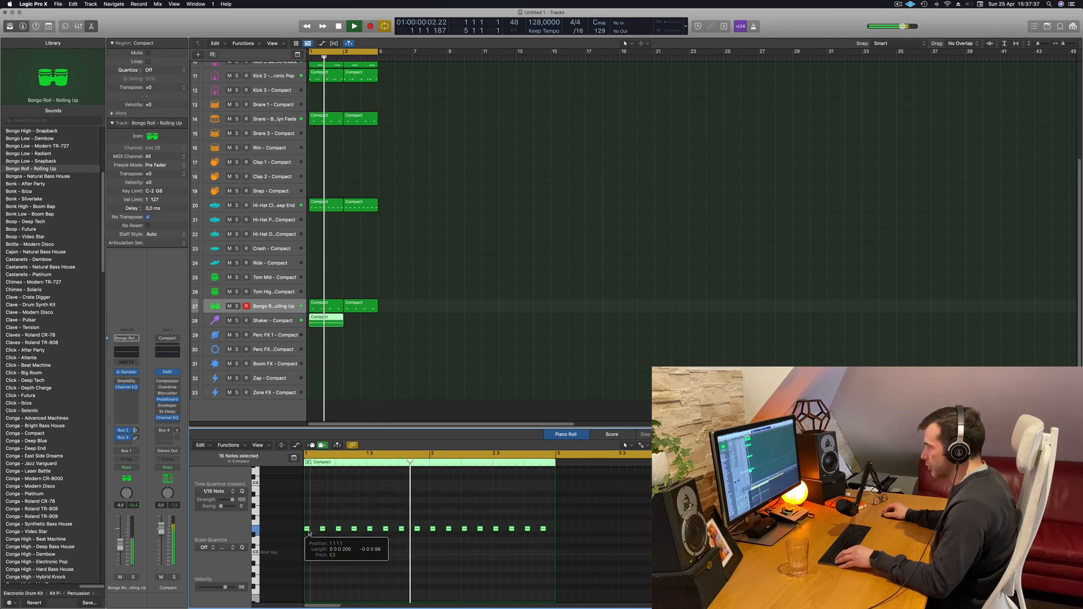
left_click_drag(309, 530, 316, 532)
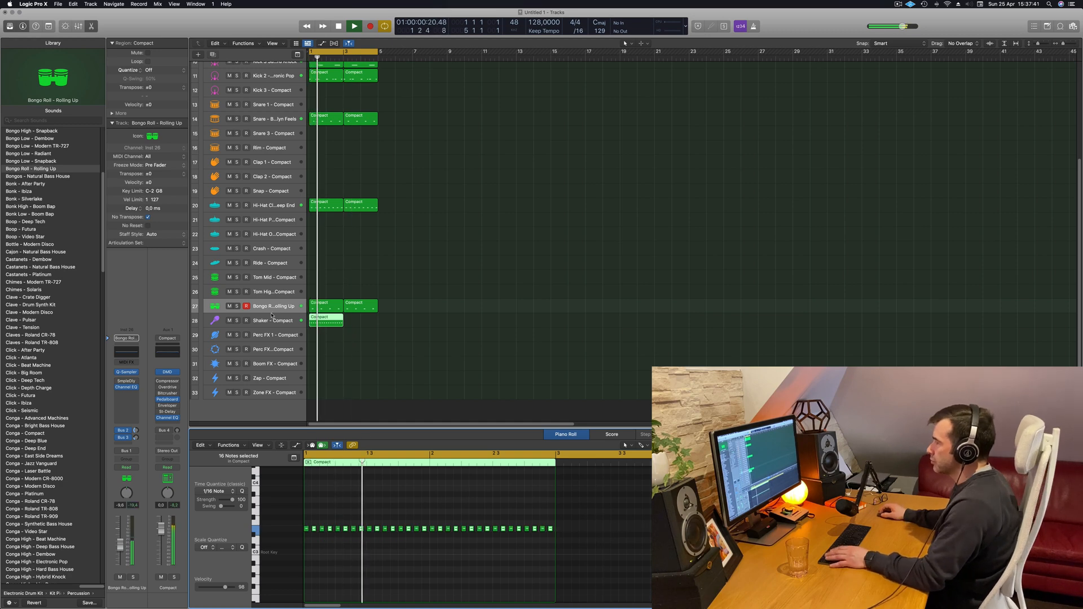
- Load the Shaker - Video Star sound on the Shaker track and lower its volume to about -18 dB
left_click(322, 320)
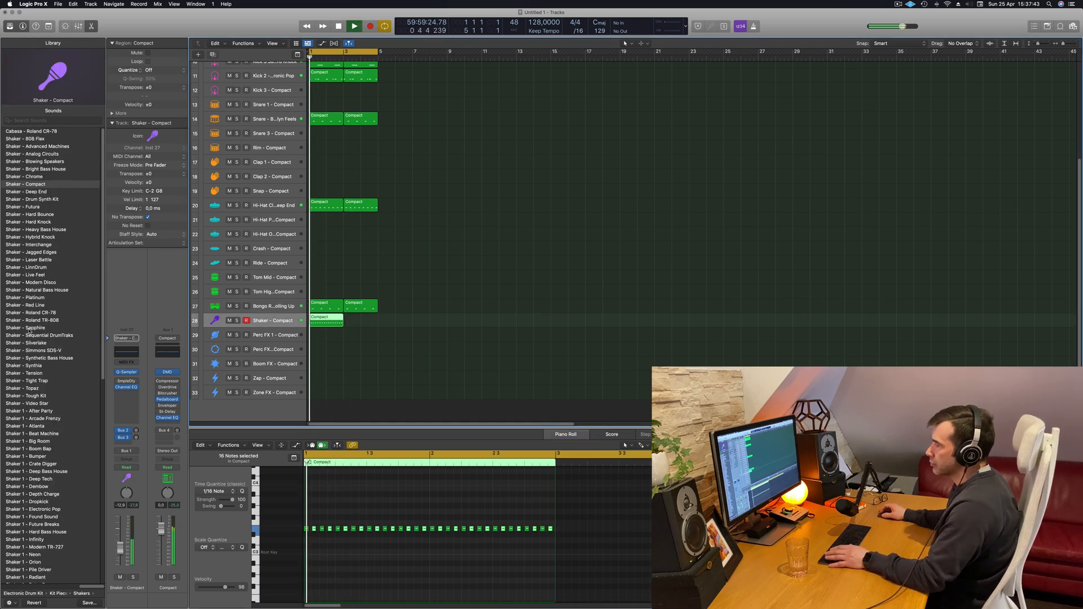
left_click(32, 405)
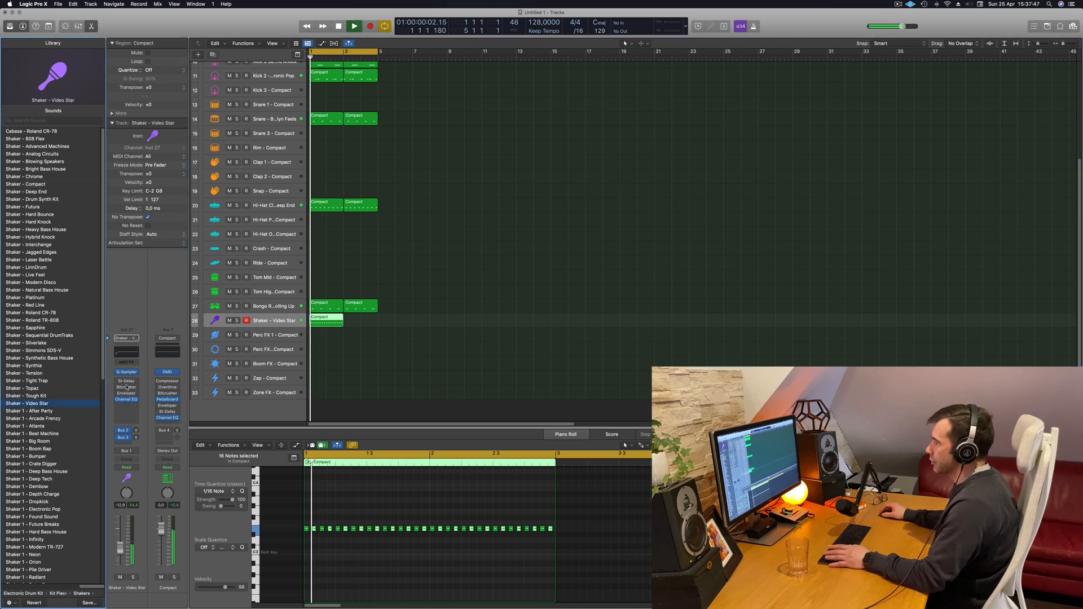
left_click_drag(119, 549, 120, 553)
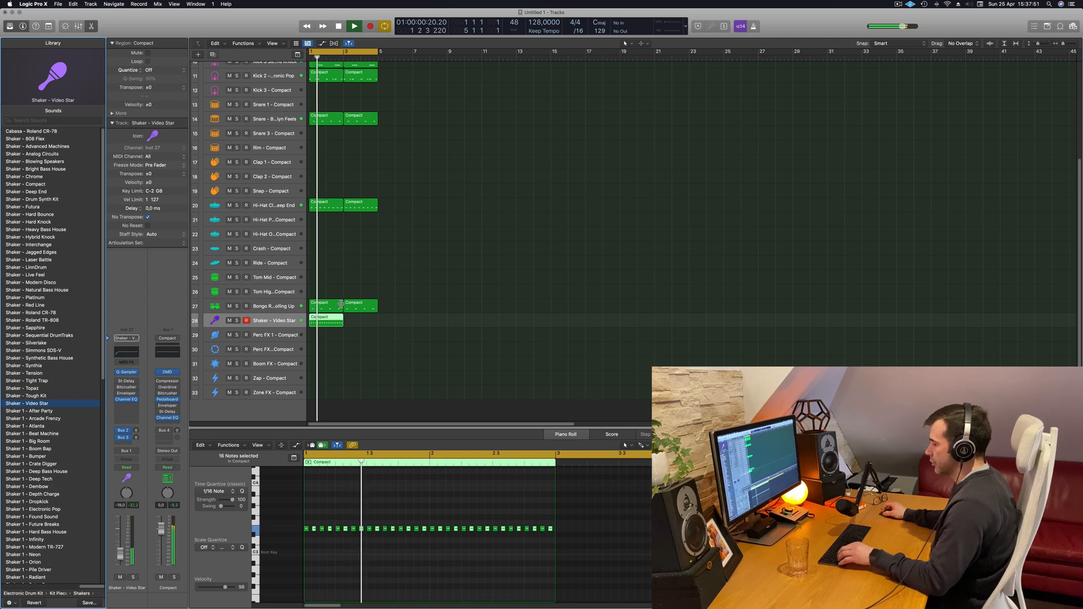
- Repeat the Shaker region once so it also covers bars 3 and 4
key("super+r")
left_click(276, 320)
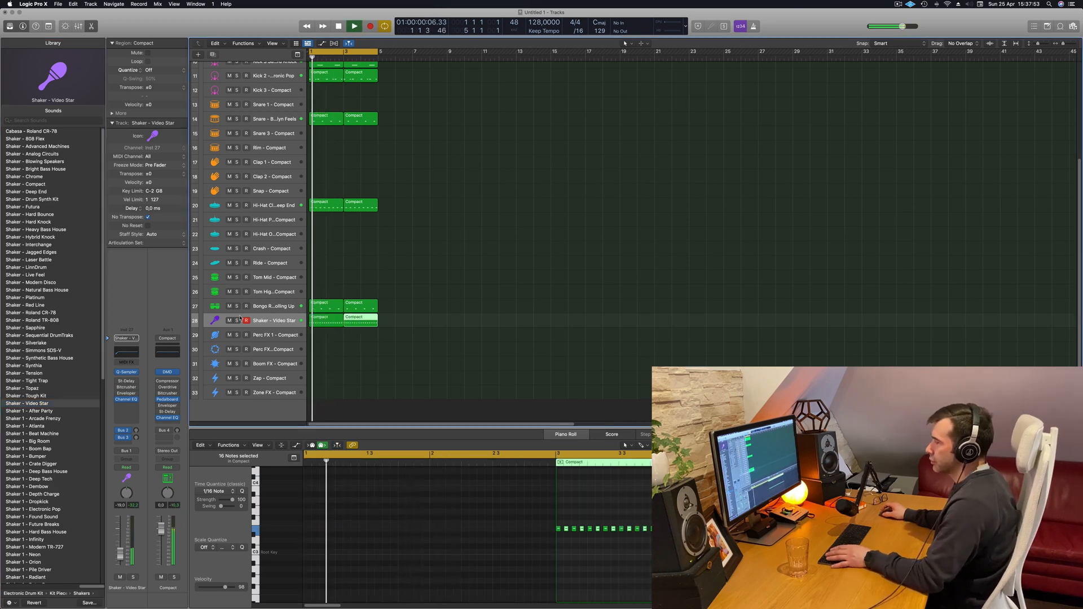
- Raise the shaker's Stereo Delay output mix to about 32% left and 23% right, and lower the track volume to about -20.5 dB
left_click(126, 381)
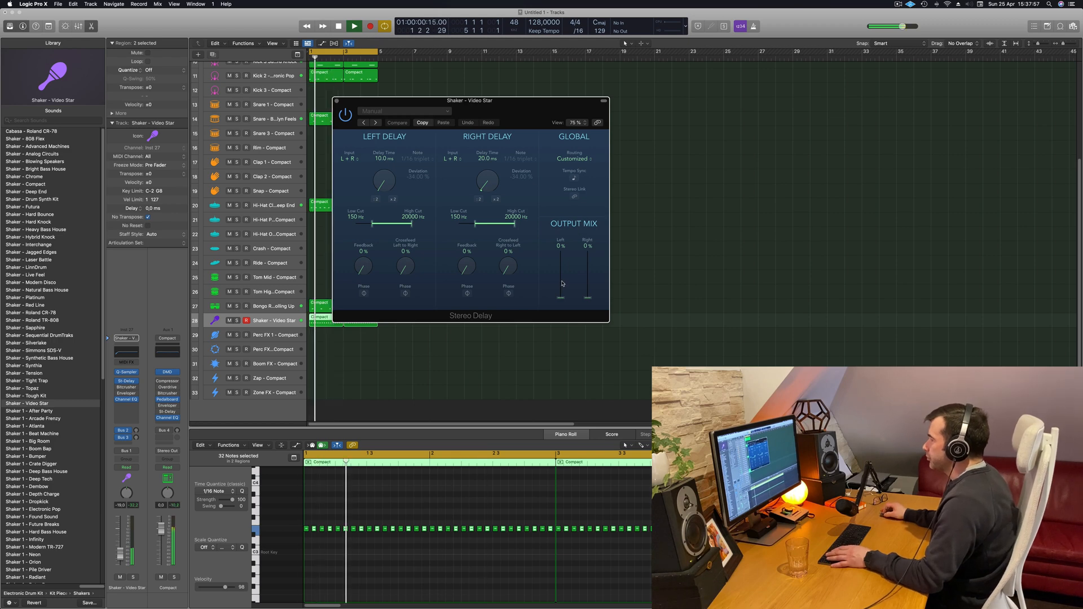
mouse_move(562, 279)
left_mouse_down()
mouse_move(594, 264)
mouse_move(592, 289)
mouse_move(562, 286)
left_mouse_up()
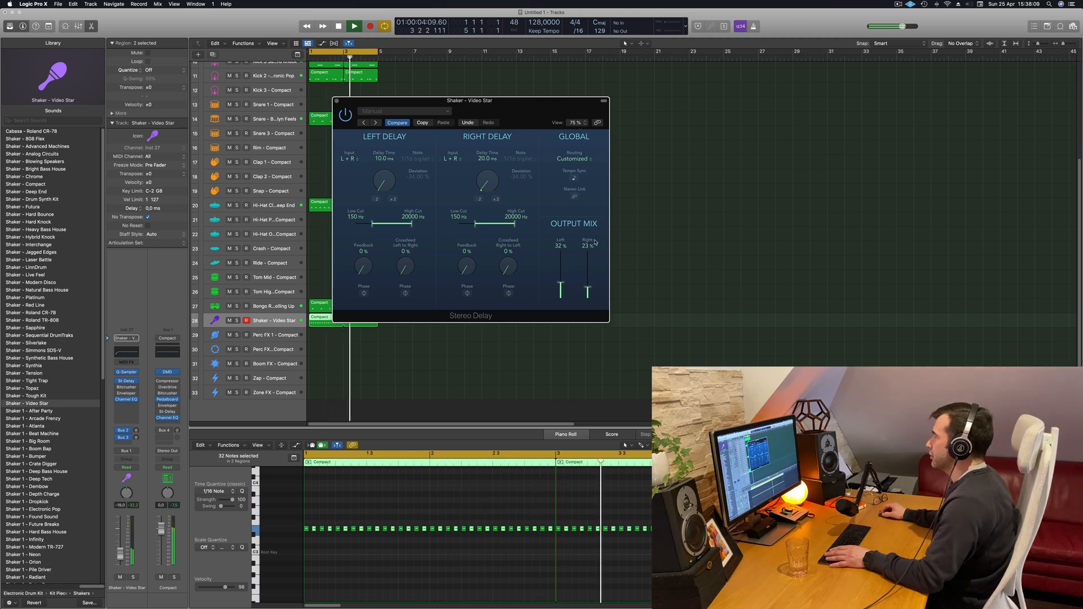
left_click_drag(592, 291, 562, 287)
left_click_drag(356, 113, 429, 129)
key("space")
key("space")
left_click(410, 117)
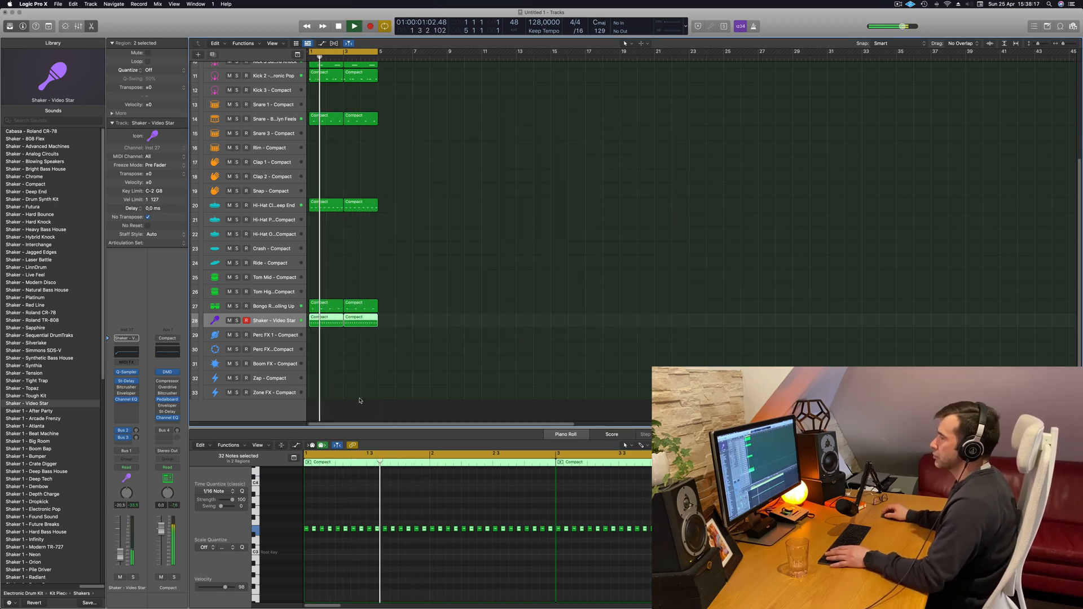
- Copy the first snare region to the Clap 1 track at bar 1
scroll(447, 265, "up", 1)
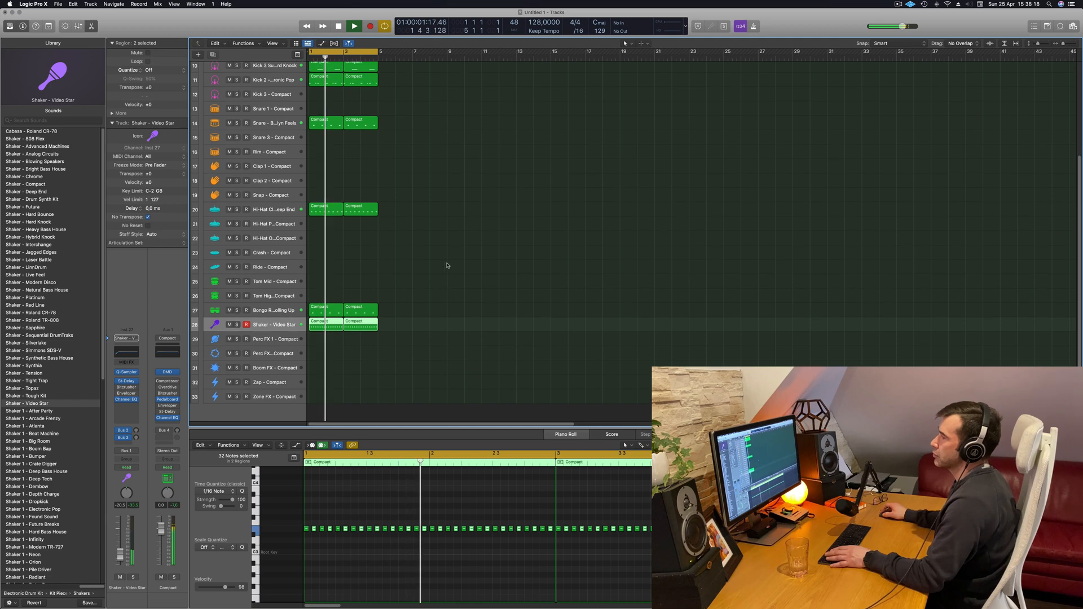
left_click(327, 123)
left_click_drag(326, 123, 326, 166)
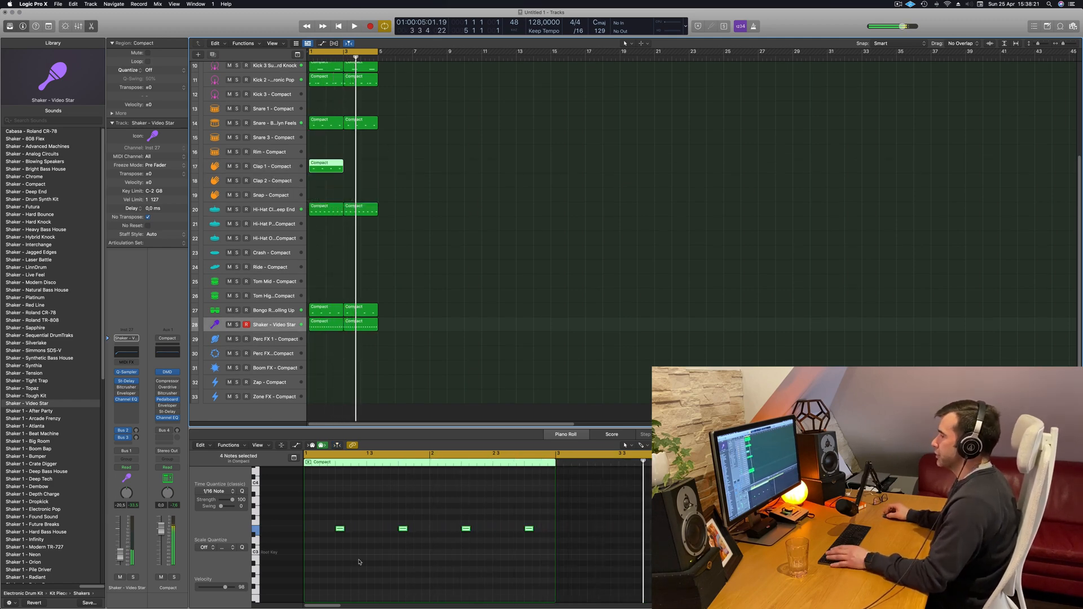
- Reduce the clap region to one note on the first beat of each bar and copy the region to bars 3 and 4
left_click_drag(326, 518, 599, 567)
left_click_drag(341, 529, 581, 562)
key("space")
key("Delete")
key("space")
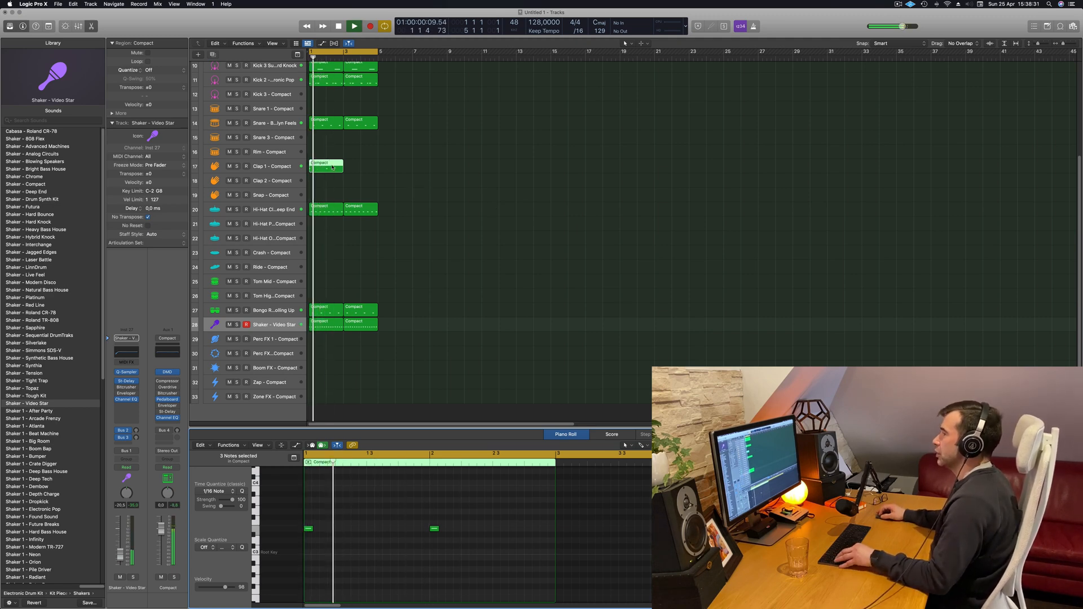
left_click_drag(333, 168, 367, 168)
key("space")
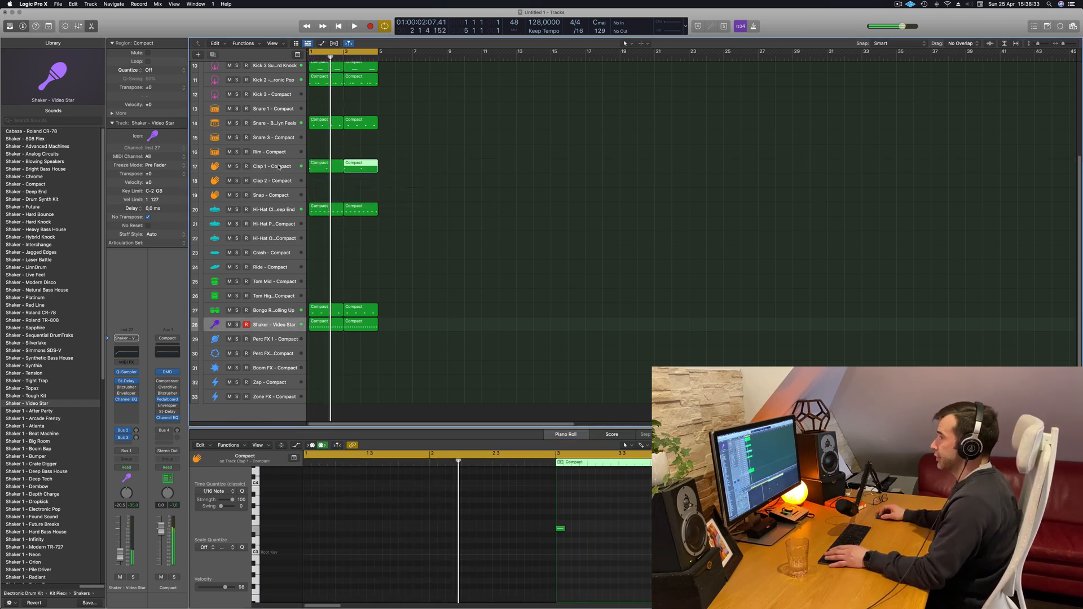
- Try the Clap - Beat Machine sound with the clap notes an octave lower and the track volume at about -13 dB
left_click(279, 167)
key("space")
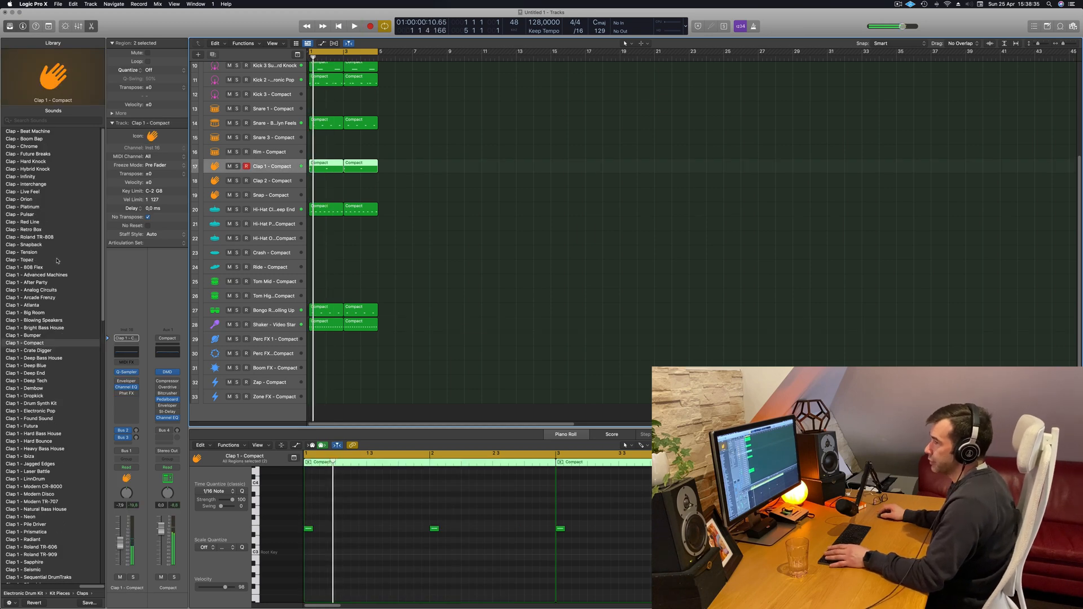
left_click(35, 132)
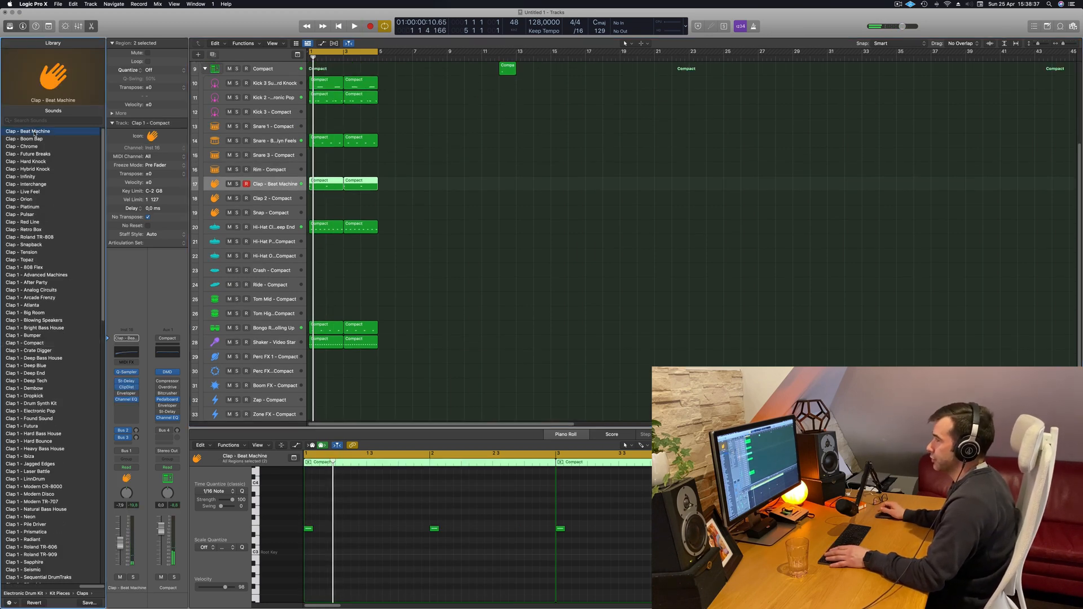
left_click(392, 546)
key("space")
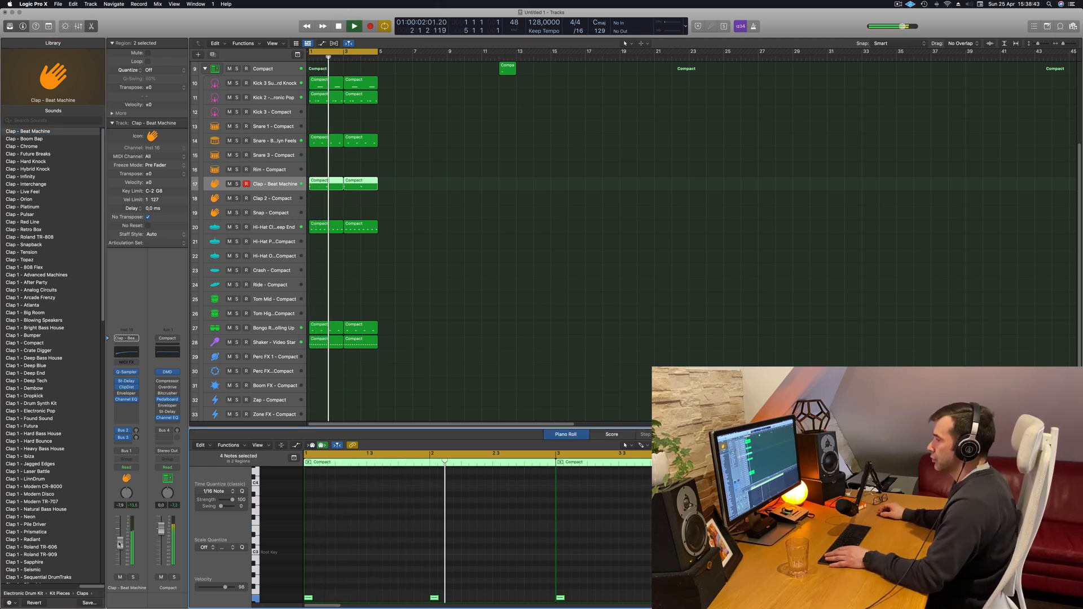
scroll(372, 560, "down", 3)
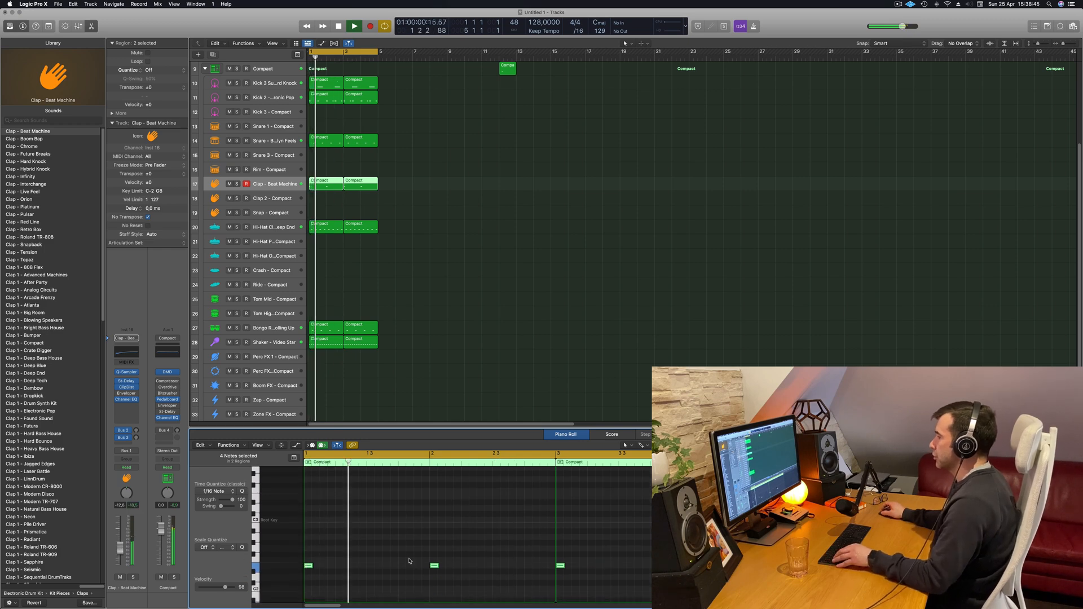
- Duplicate the second bar's clap note an eighth note later in both clap regions
left_click_drag(434, 567, 452, 571)
key("space")
key("space")
left_click_drag(343, 553, 328, 579)
key("Delete")
left_click_drag(613, 548, 572, 578)
key("Delete")
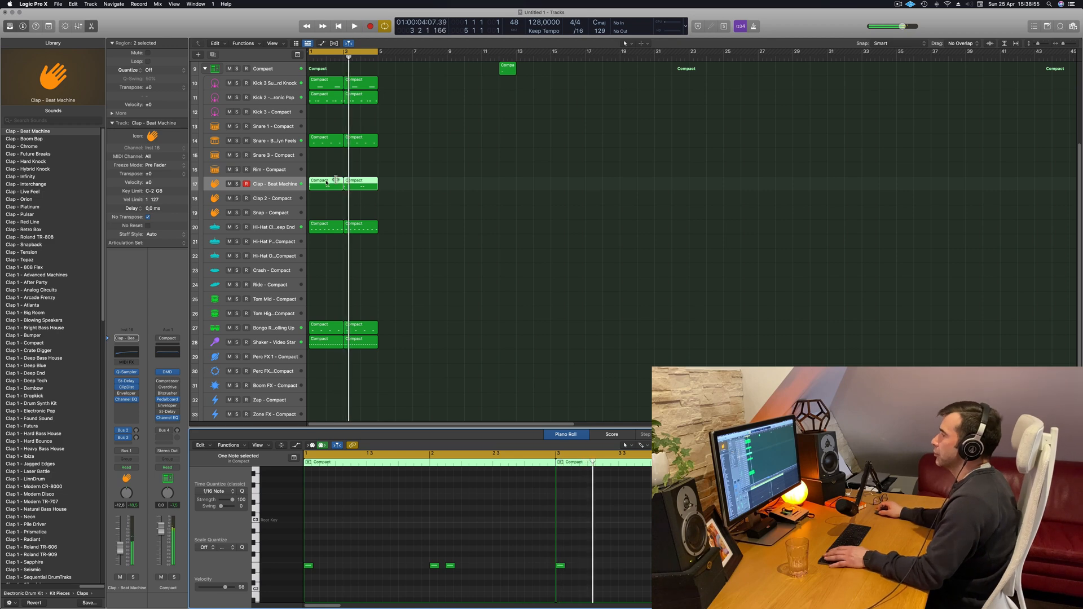
- Audition the Clap - Boom Bap and Clap - Chrome sounds on the clap track
left_click(281, 187)
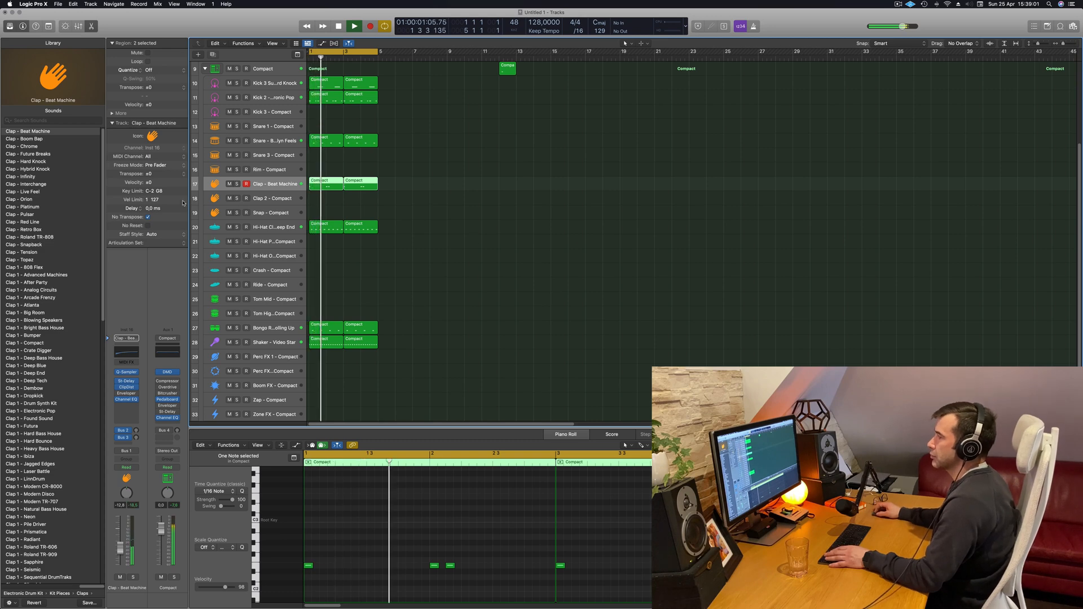
left_click(34, 139)
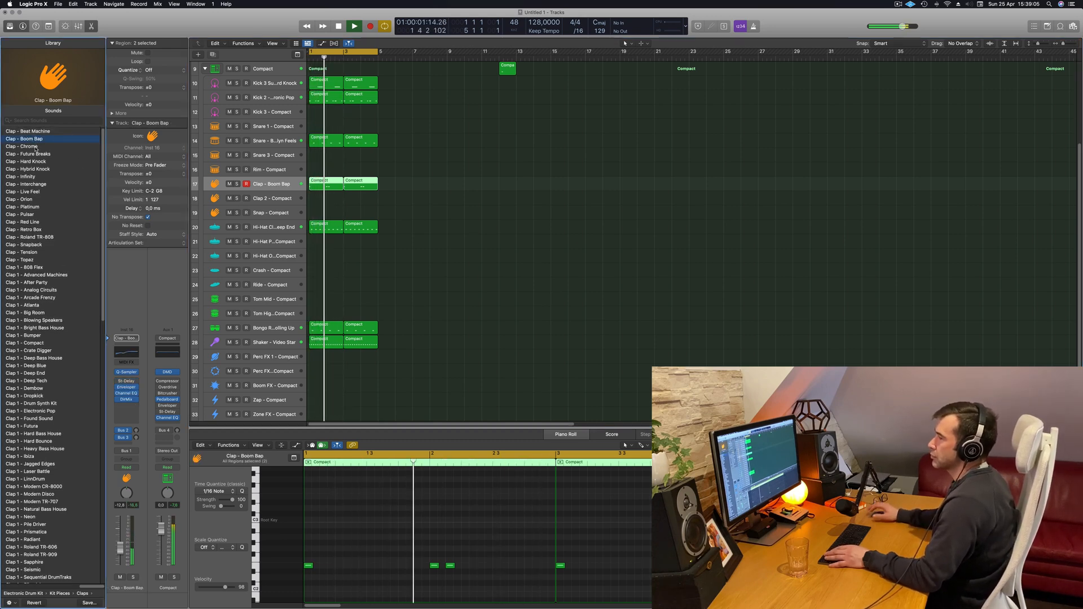
left_click(36, 148)
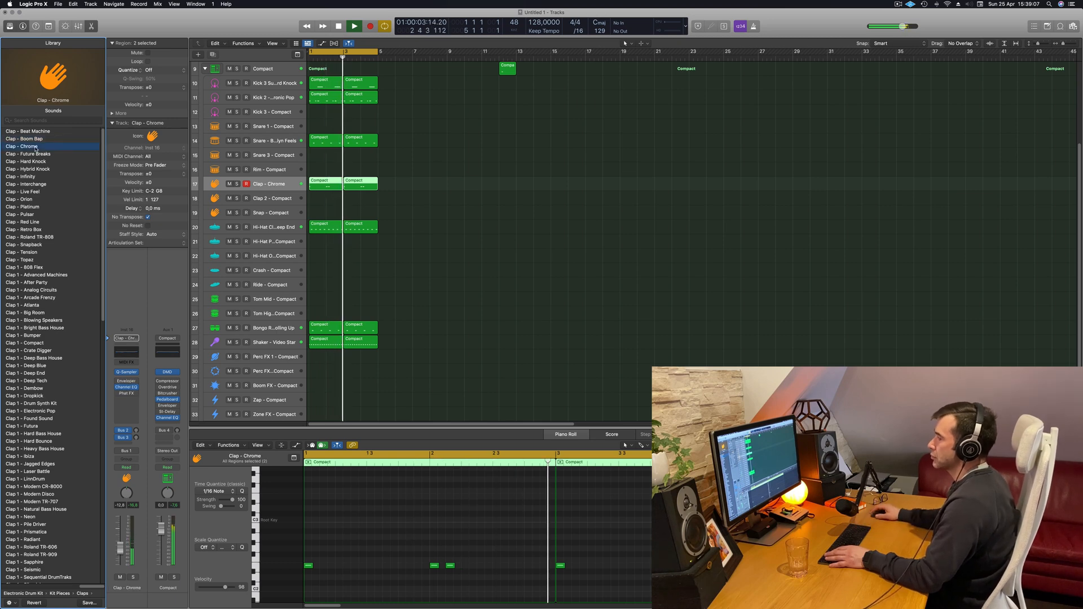
- Transpose all notes in both clap regions up one octave
left_click(378, 566)
key("super+a")
key("alt+shift+Up")
key("space")
key("space")
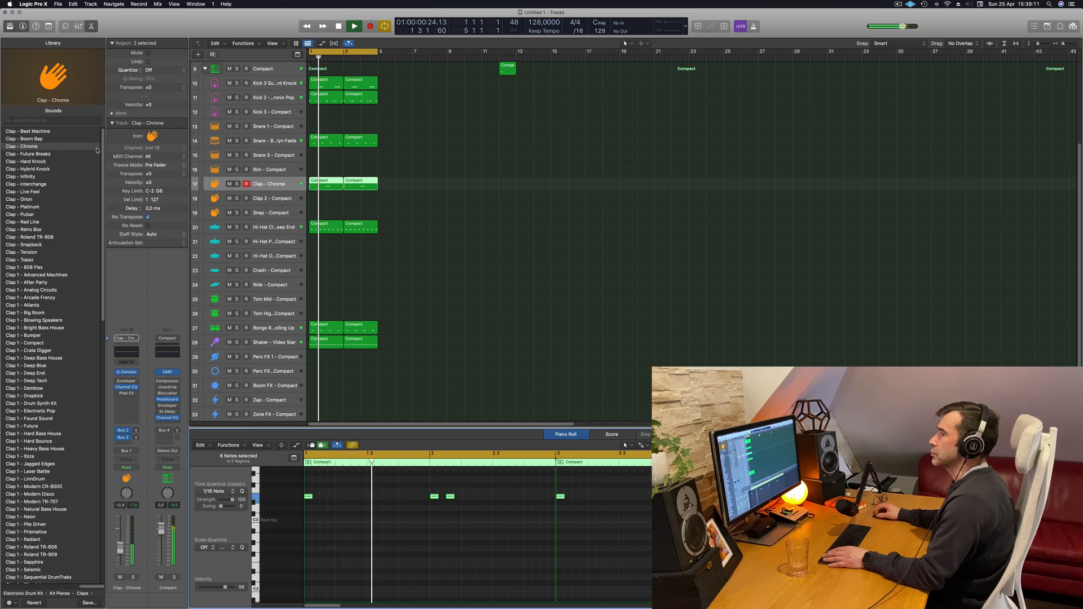
- Load the Clap - Future Breaks sound on the clap track
left_click(61, 154)
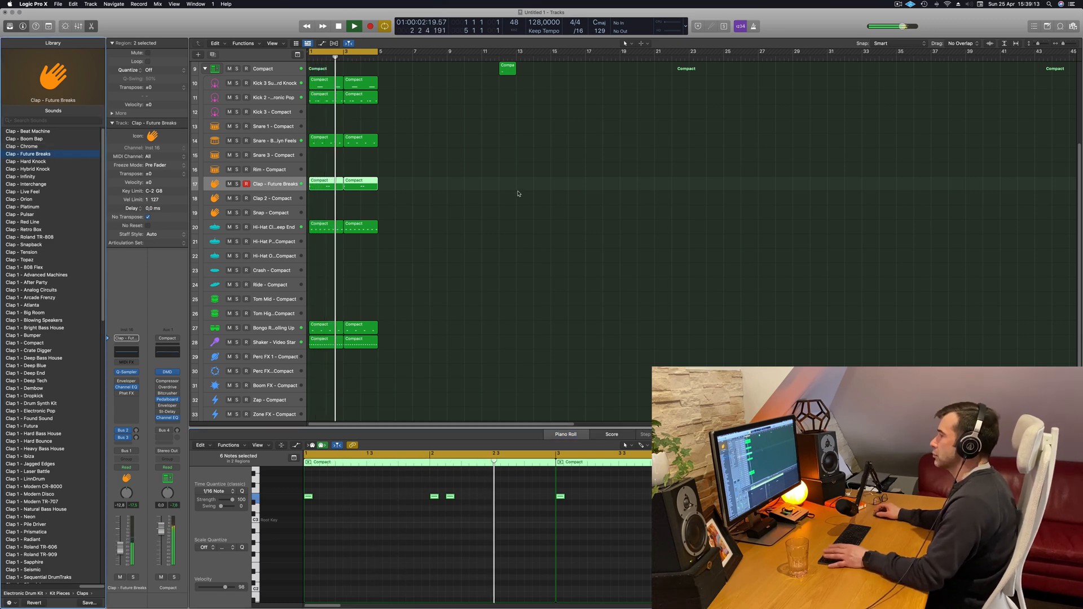
key("space")
key("space")
key("space")
- Raise the clap track's volume and increase its Bus 3 send level
left_click_drag(121, 548, 125, 541)
key("space")
key("space")
key("space")
key("space")
key("space")
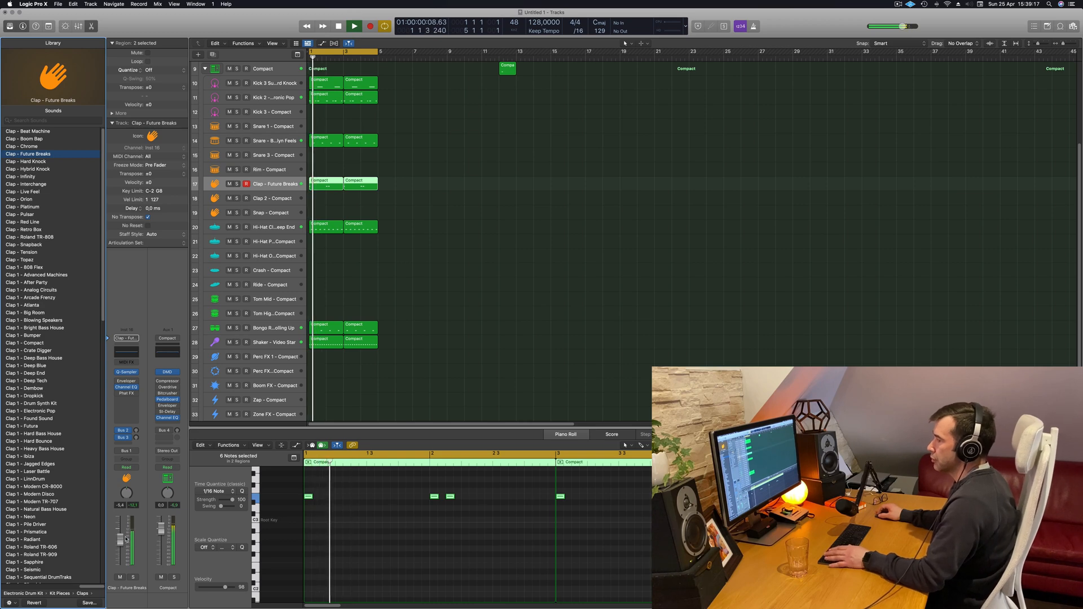
left_click_drag(136, 438, 137, 439)
left_click(409, 313)
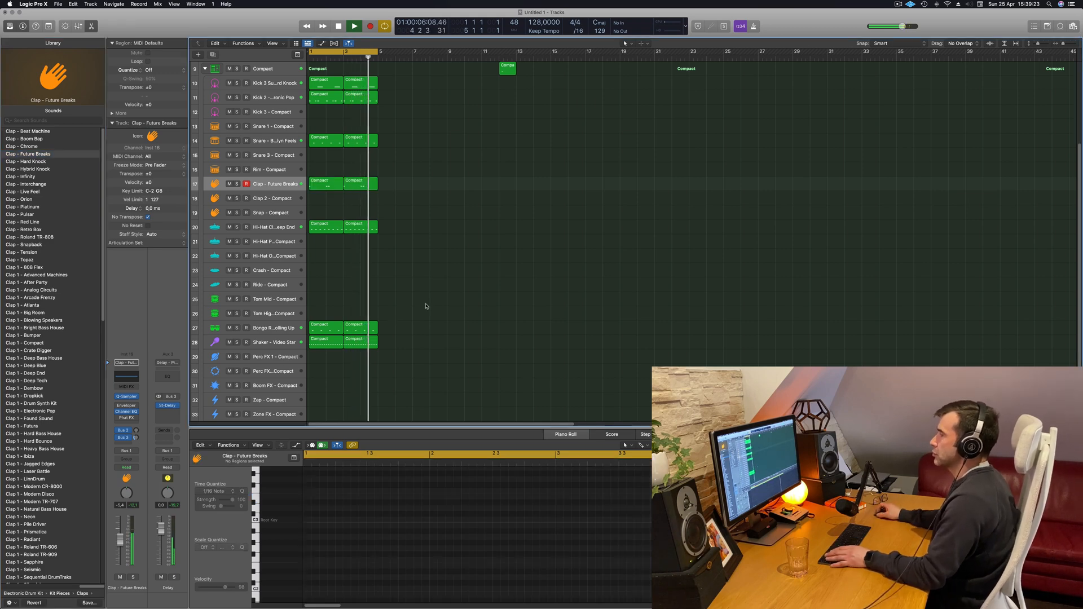
- Delete the stray region around bar 12 on the main Compact kit track
scroll(452, 254, "up", 3)
scroll(451, 237, "up", 5)
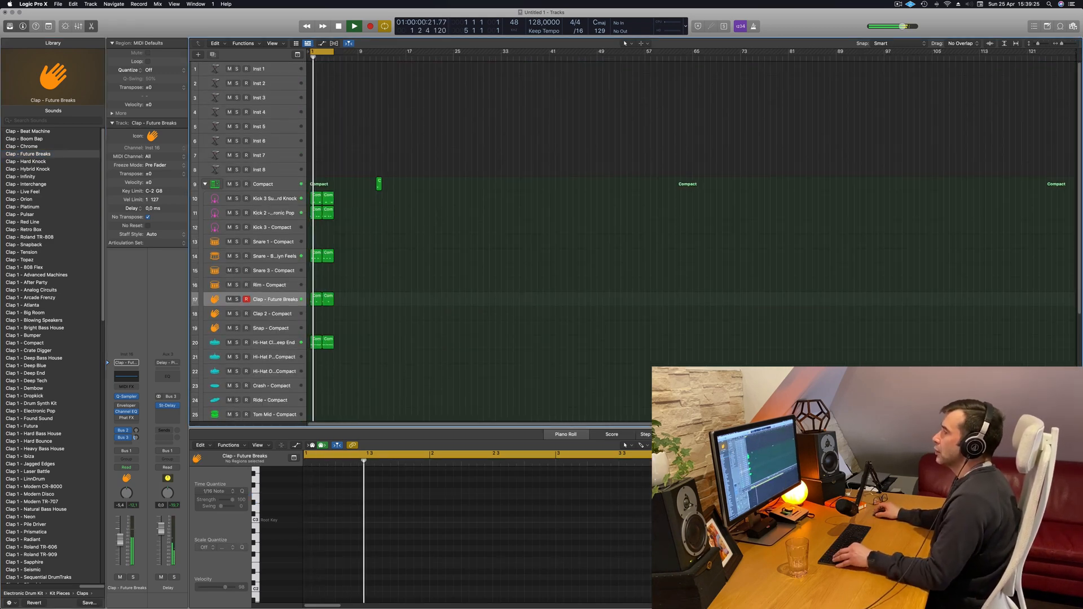
left_click(491, 184)
key("Delete")
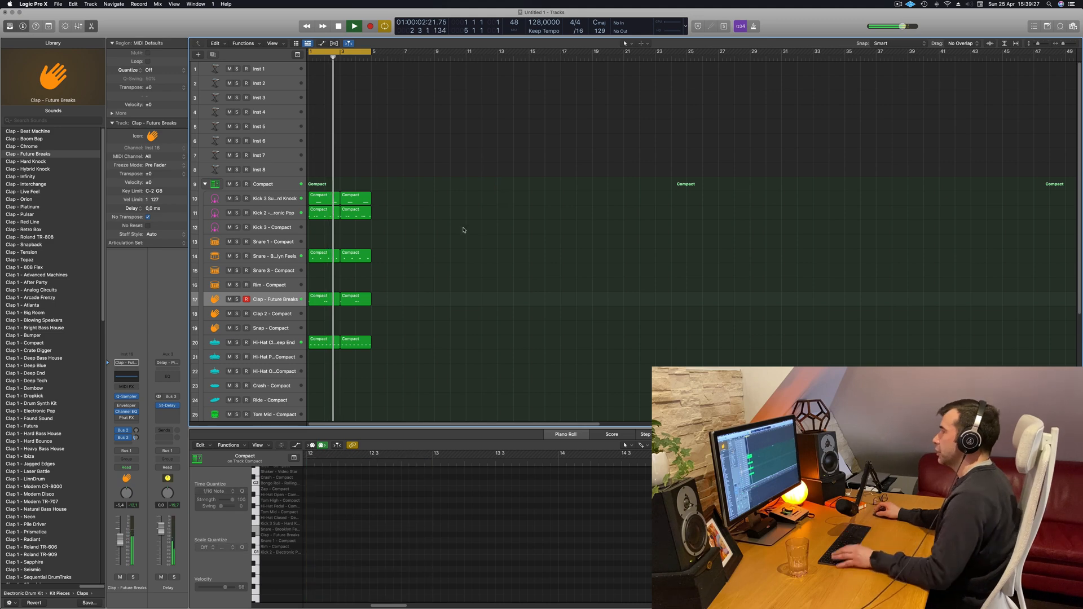
- Repeat all four-bar drum regions three times to reach bar 17 and extend the cycle range to bar 17
scroll(486, 231, "up", 1)
scroll(495, 231, "down", 1)
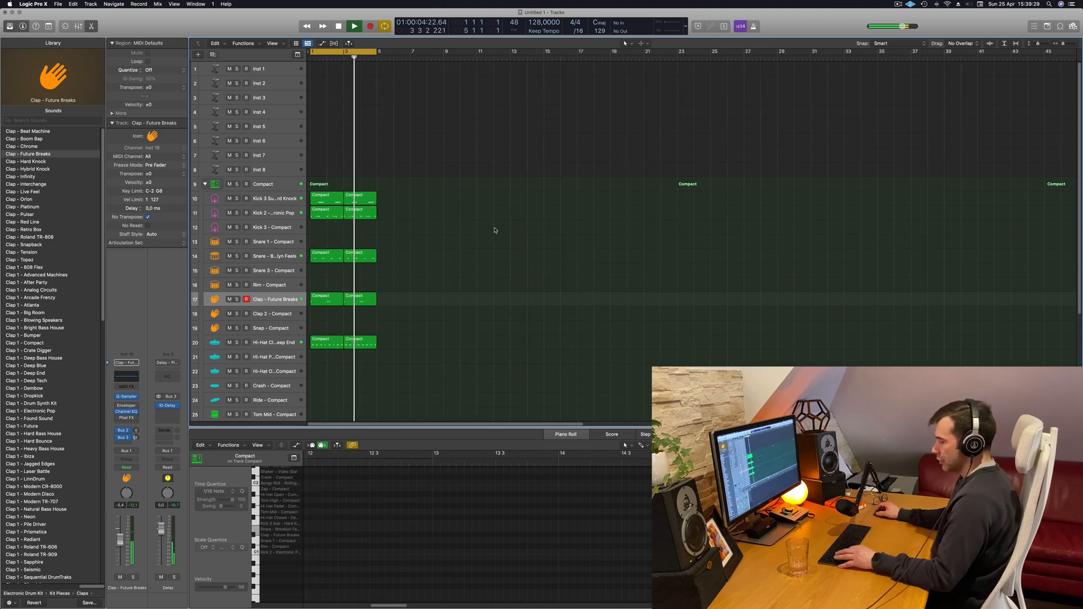
key("super+a")
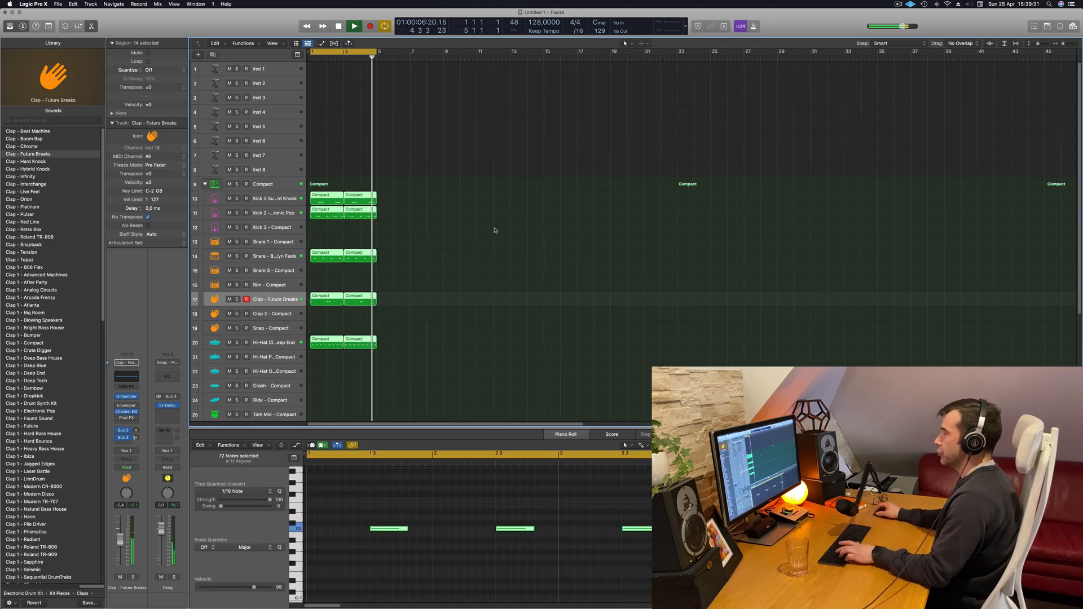
key("alt+r")
left_click(440, 207)
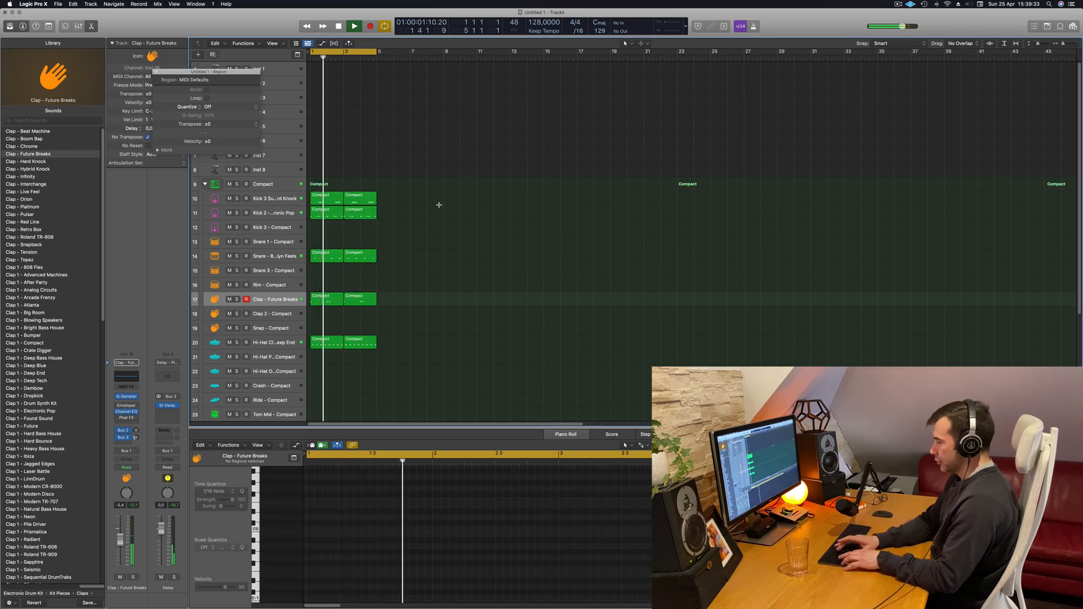
key("super+a")
key("super+r")
key("super+r")
key("super+r")
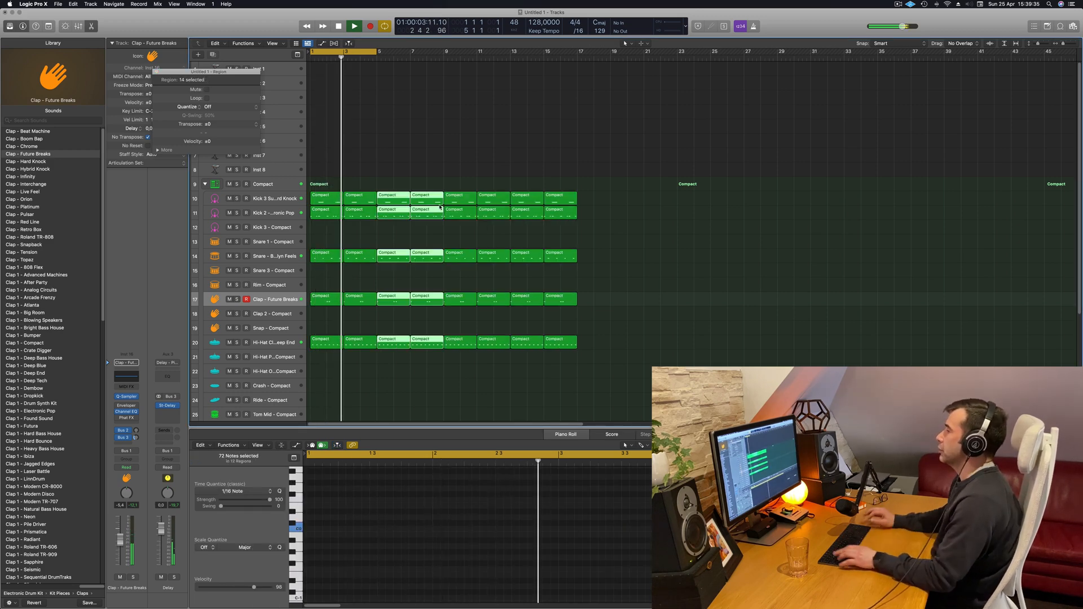
left_click_drag(377, 51, 577, 51)
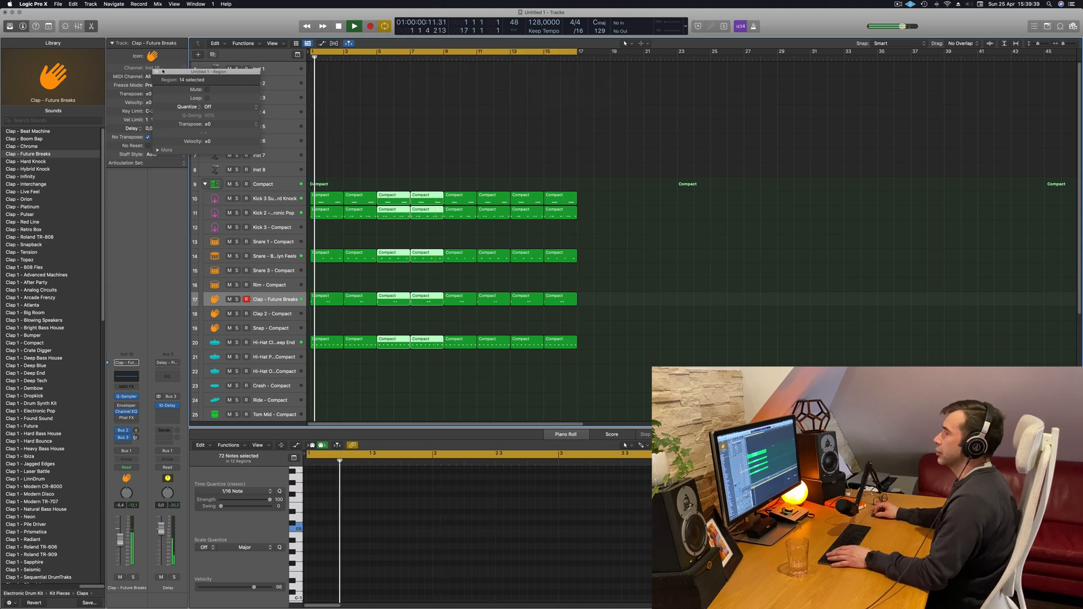
- Deselect the drum regions and load the Sylenth1 instrument in stereo on the Inst 1 track
left_click(464, 102)
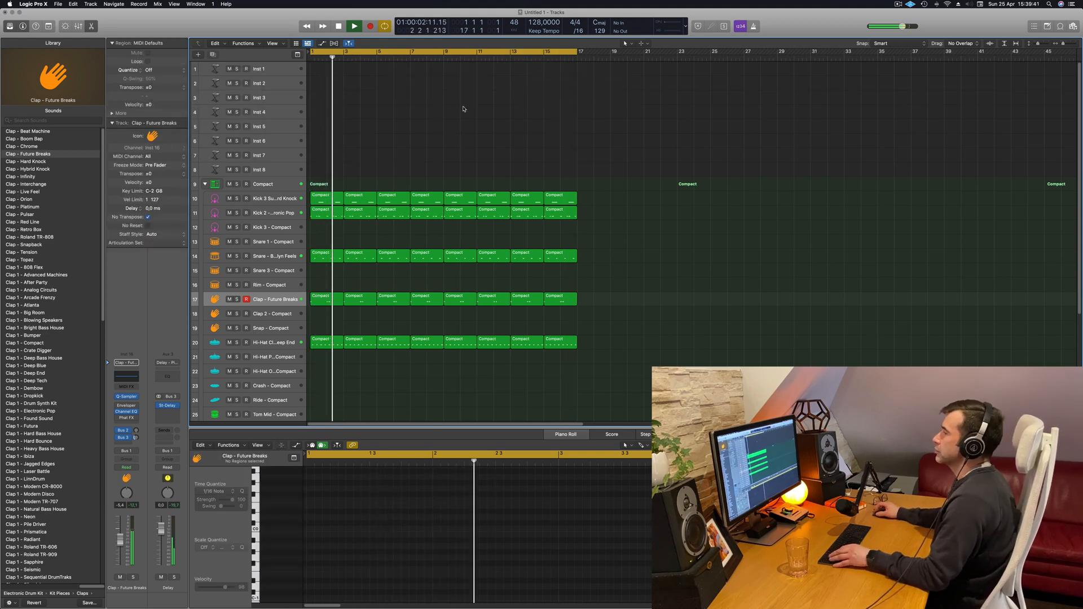
left_click(286, 72)
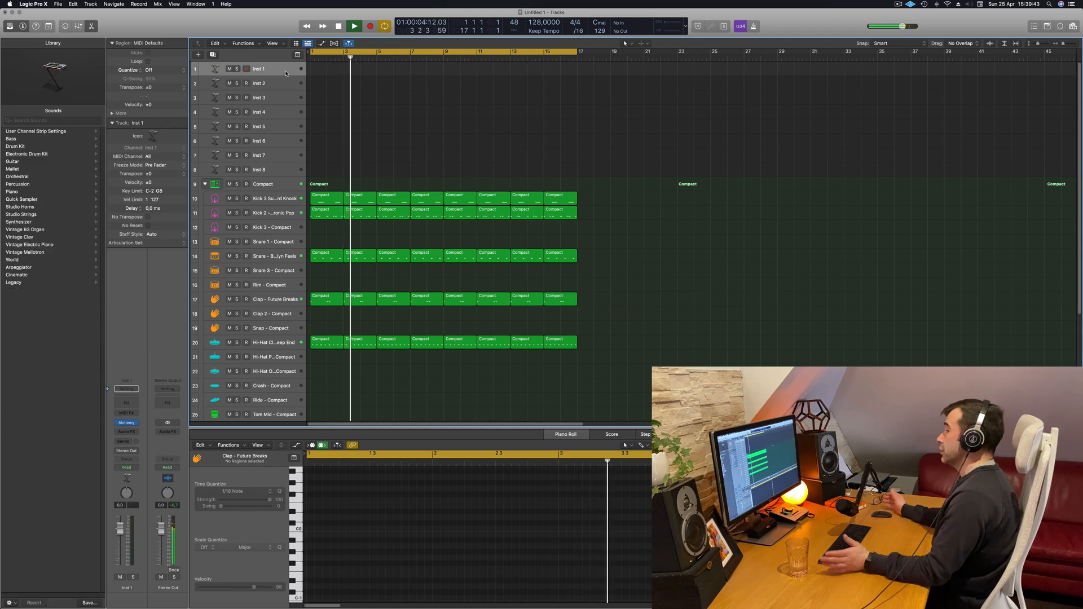
key("Return")
left_click(135, 424)
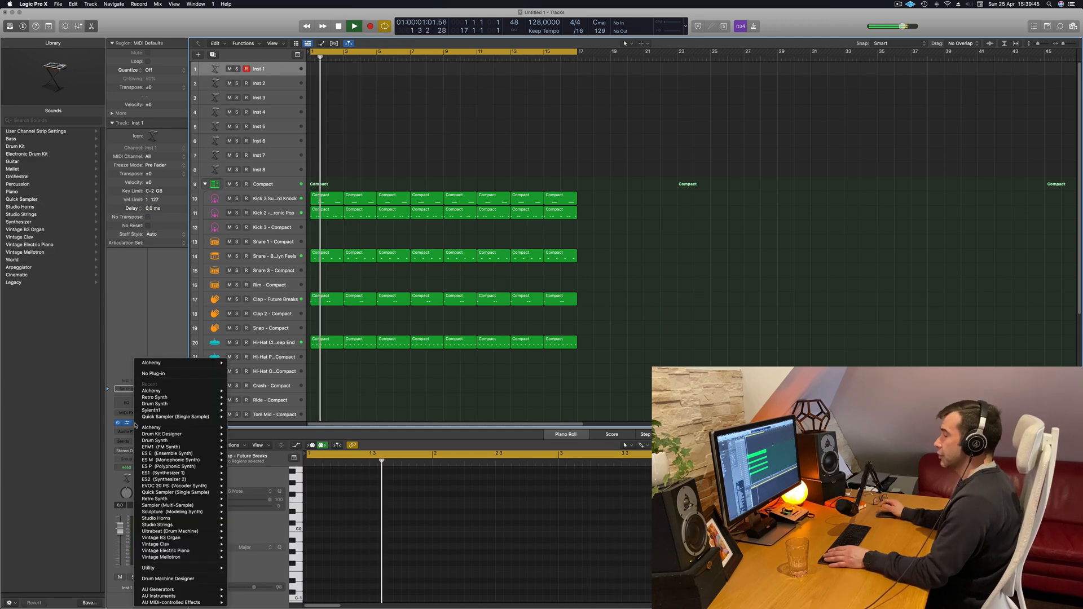
mouse_move(160, 412)
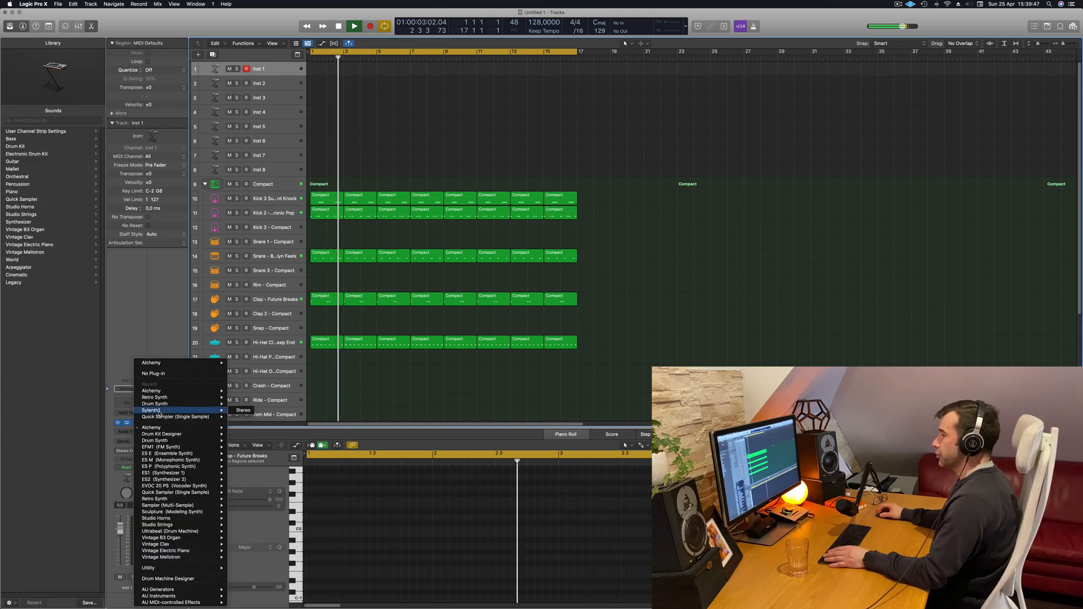
left_click(243, 412)
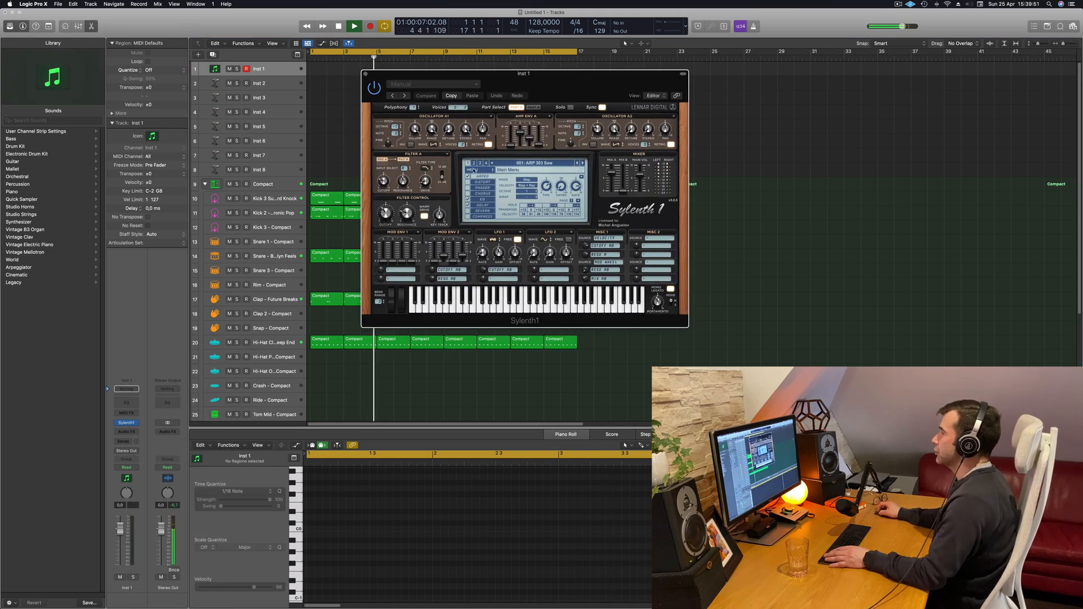
- Load the Sylenth1 Definitive Collection factory bank, confirm the bank change, and move the synth window clear of the regions
left_click(480, 171)
mouse_move(481, 183)
mouse_move(554, 184)
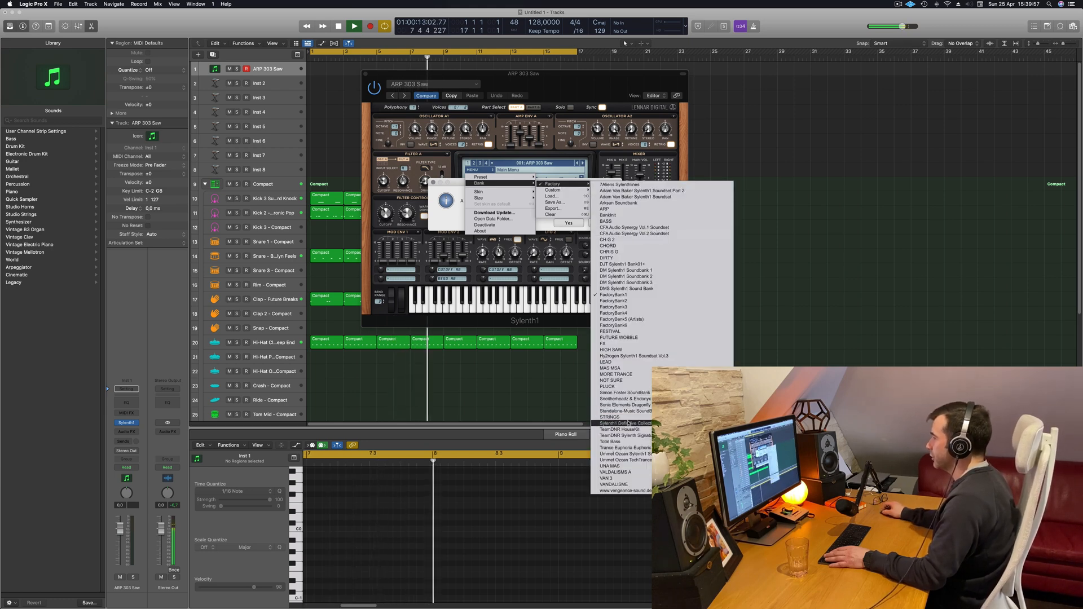
left_click(625, 416)
left_click(603, 223)
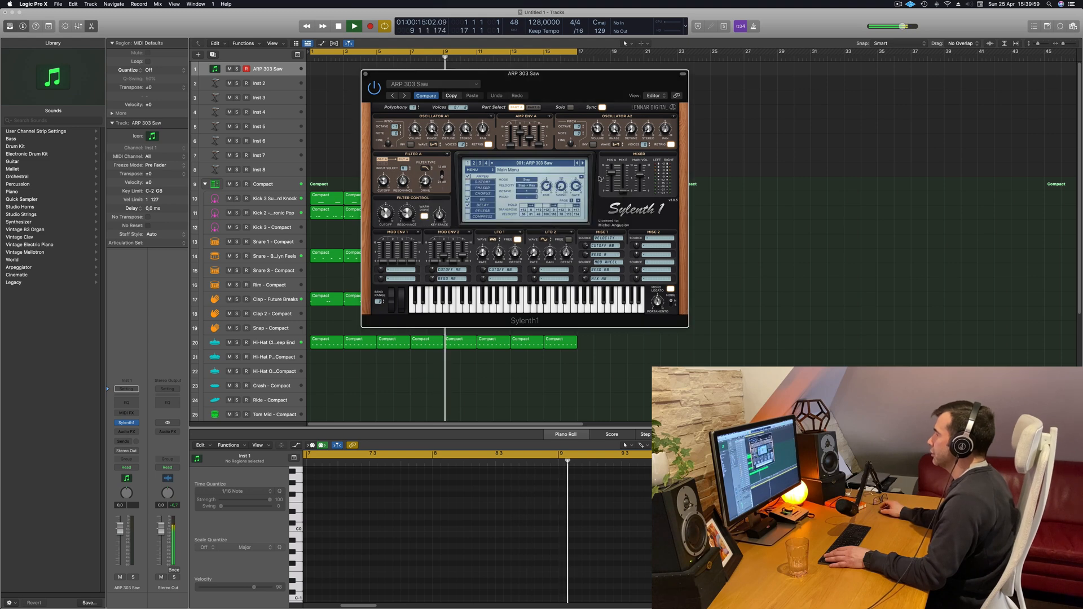
left_click_drag(519, 86, 622, 162)
- Restart playback from the beginning and lower the Sylenth1 track's volume to -6.0 dB
key("Return")
key("space")
key("space")
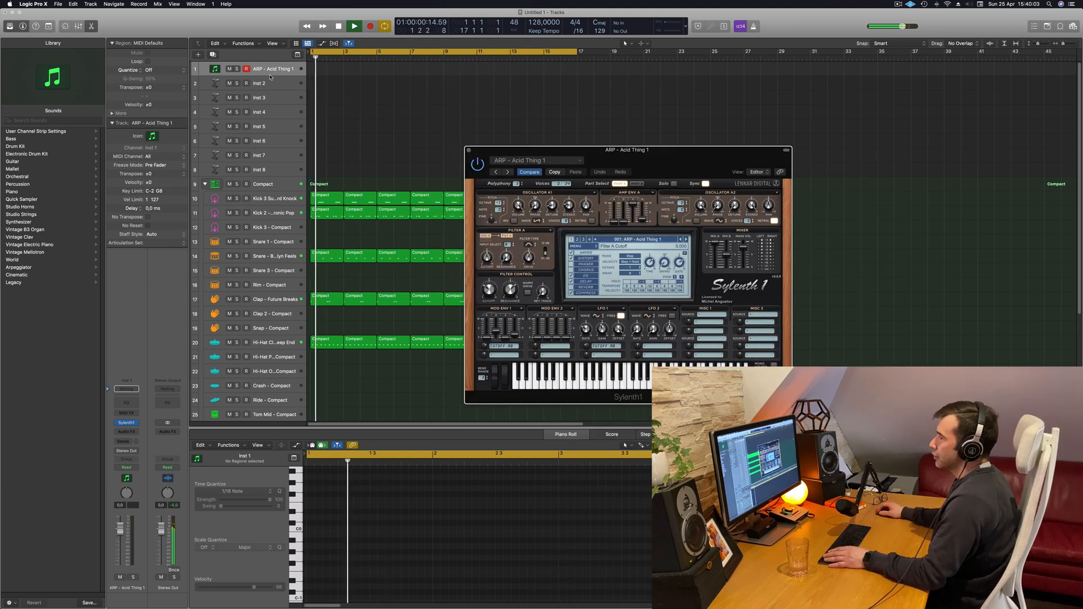
key("Return")
left_click_drag(120, 528, 120, 540)
- Open Musical Typing, lower its octave range by two steps, and arrange it beside the synth window
left_click(323, 351)
key("super+k")
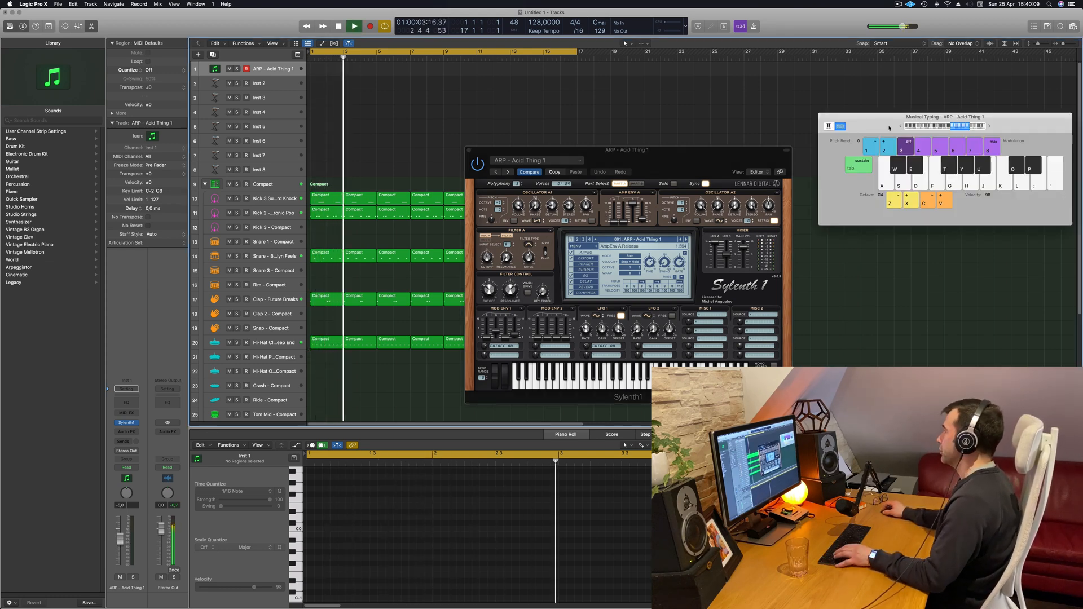
left_click_drag(902, 128, 787, 114)
left_click(787, 114)
left_click(787, 114)
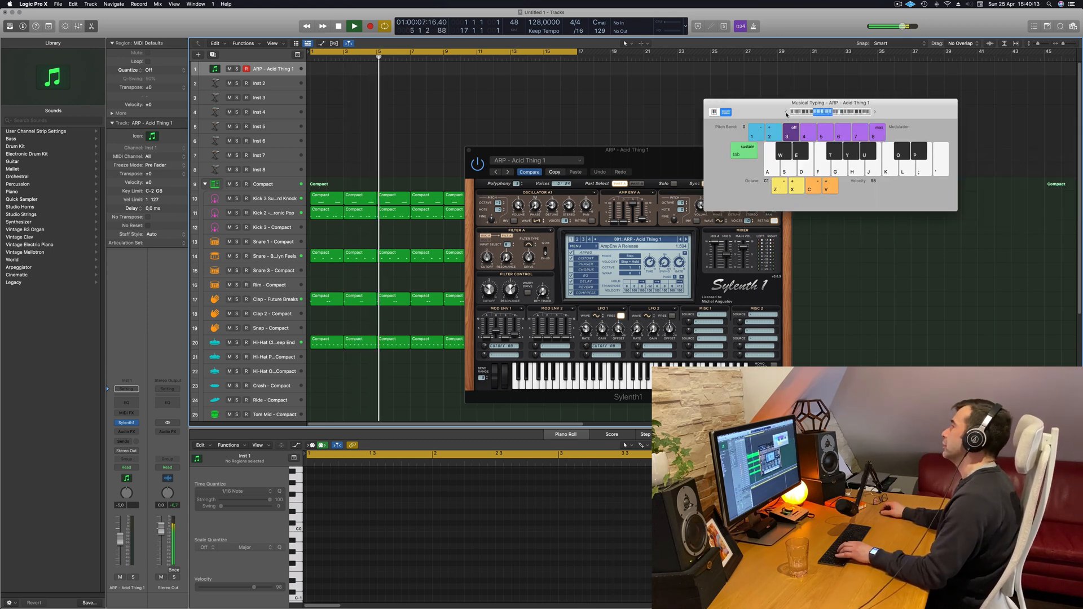
left_click_drag(646, 148, 610, 96)
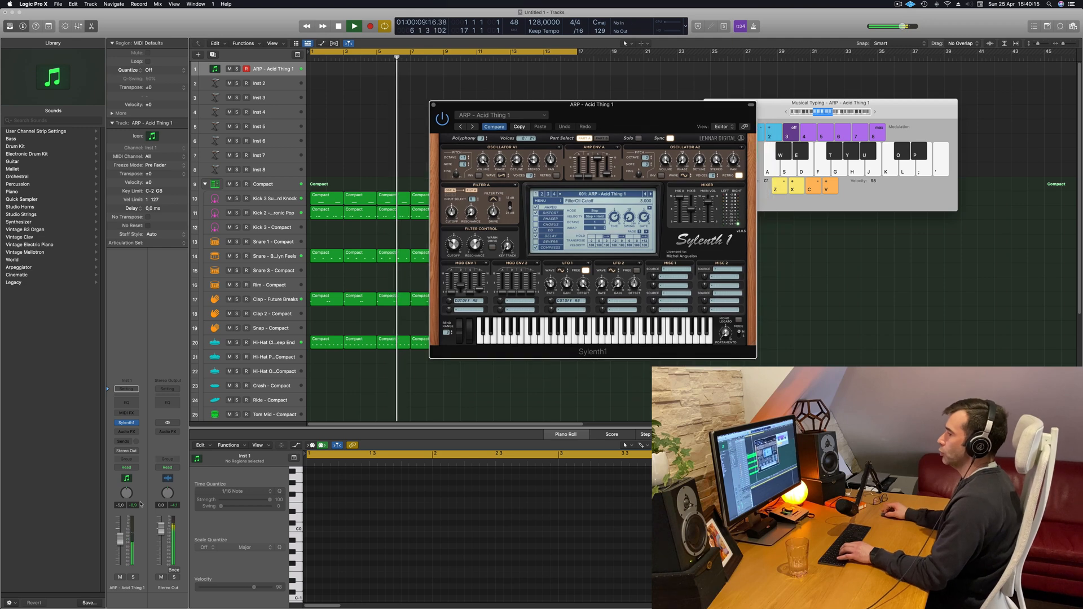
- Audition the ARP - Acid Thing 1 preset, advance to Acid Thing 2, and load the BASS - Acid Bass preset
key("g")
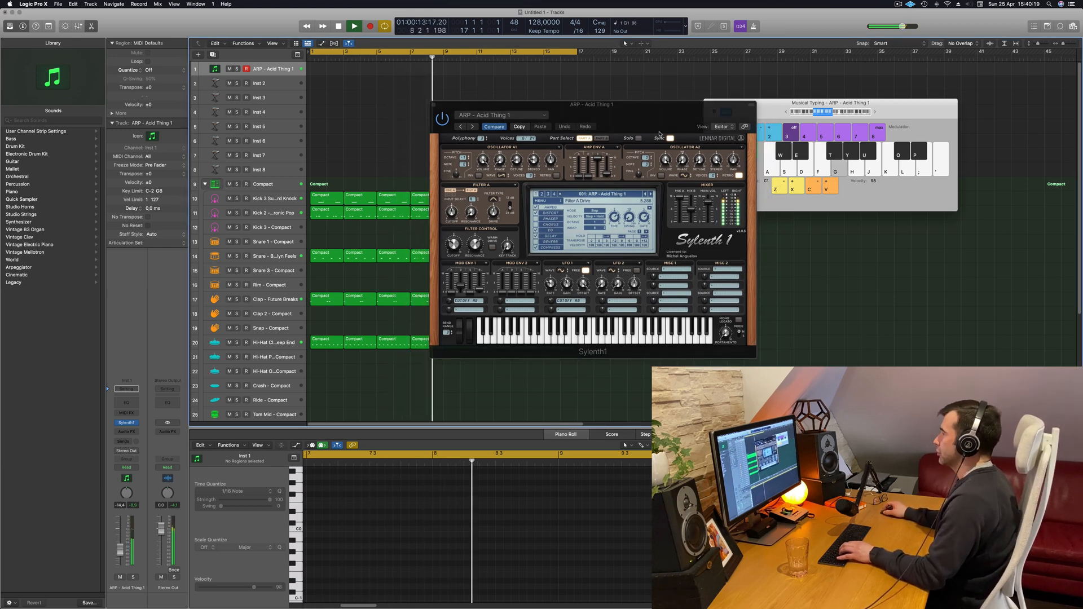
left_click(646, 194)
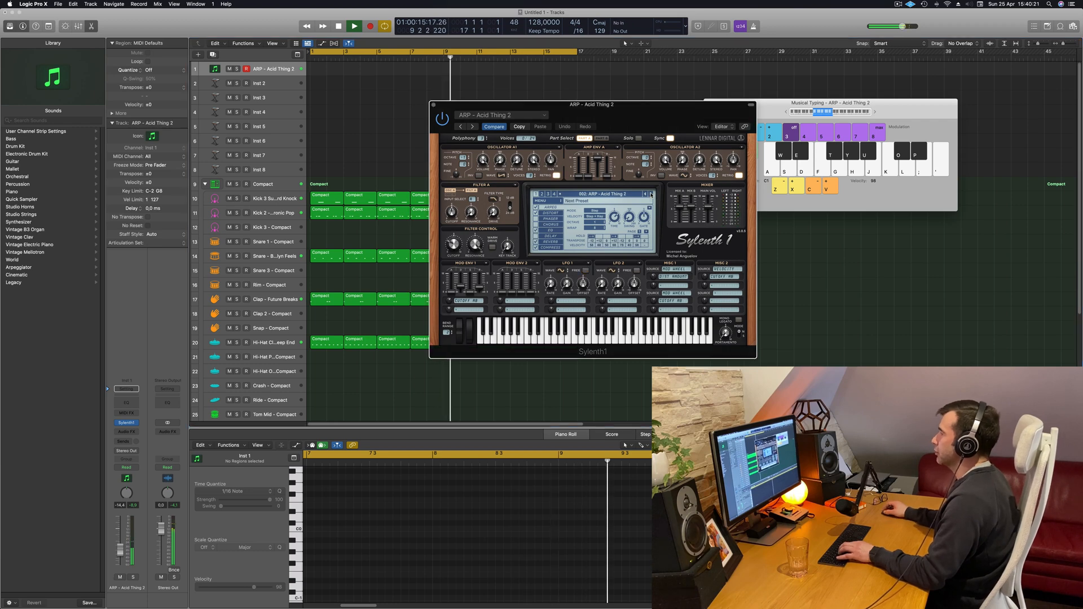
left_click(624, 193)
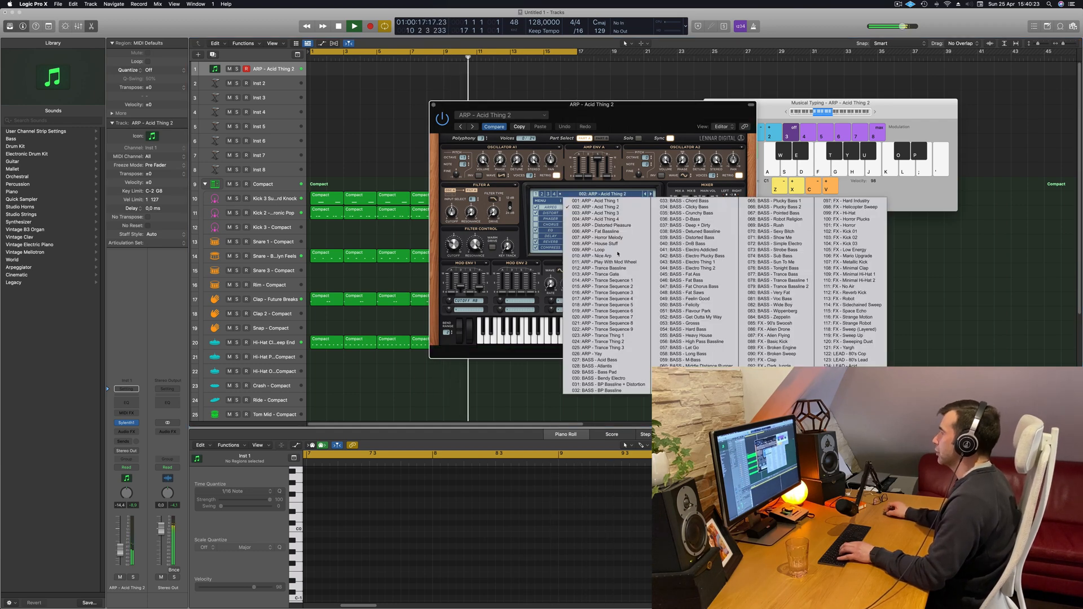
left_click(613, 361)
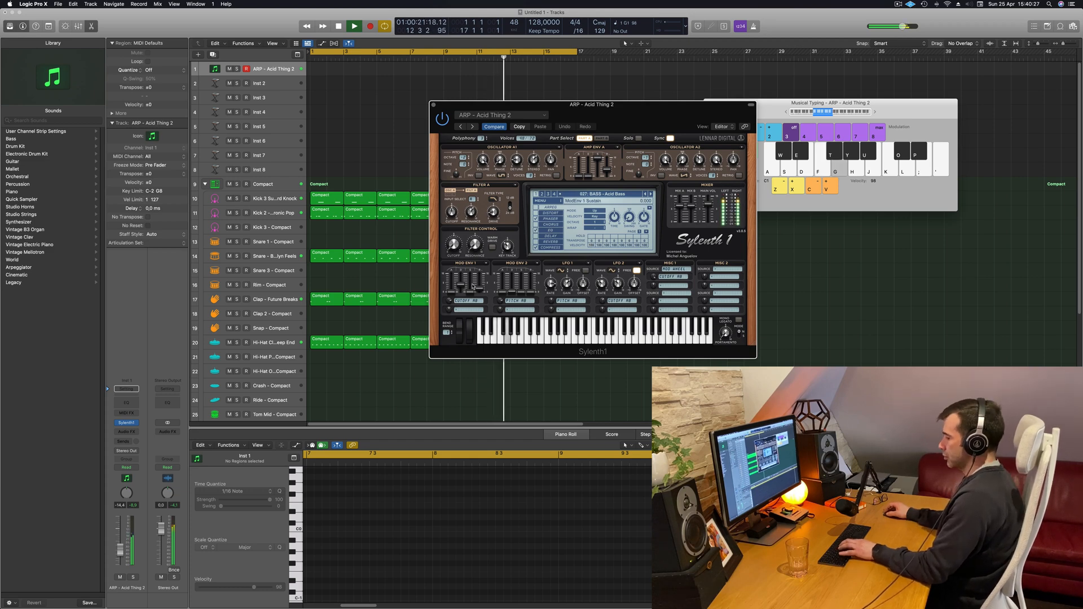
- Raise the Sylenth1 track's volume and audition several Acid Bass notes against the drums
left_click_drag(119, 540, 119, 546)
key("j")
key("j")
key("k")
key("l")
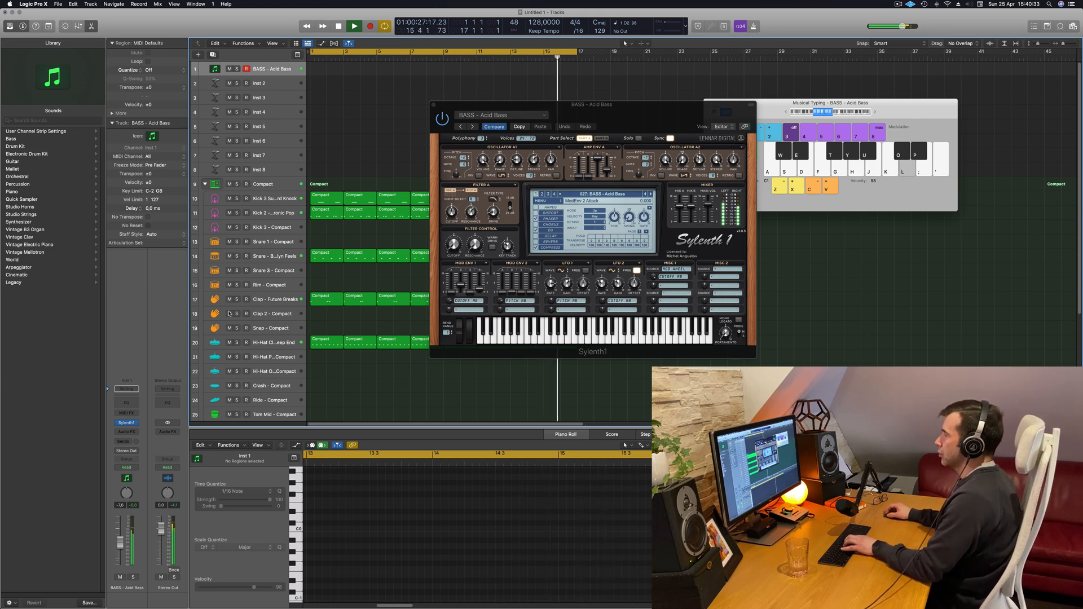
- Adjust the Filter Control cutoff on the Acid Bass preset and play a repeating three-note bass line to audition it
left_click_drag(455, 245, 456, 243)
key("k")
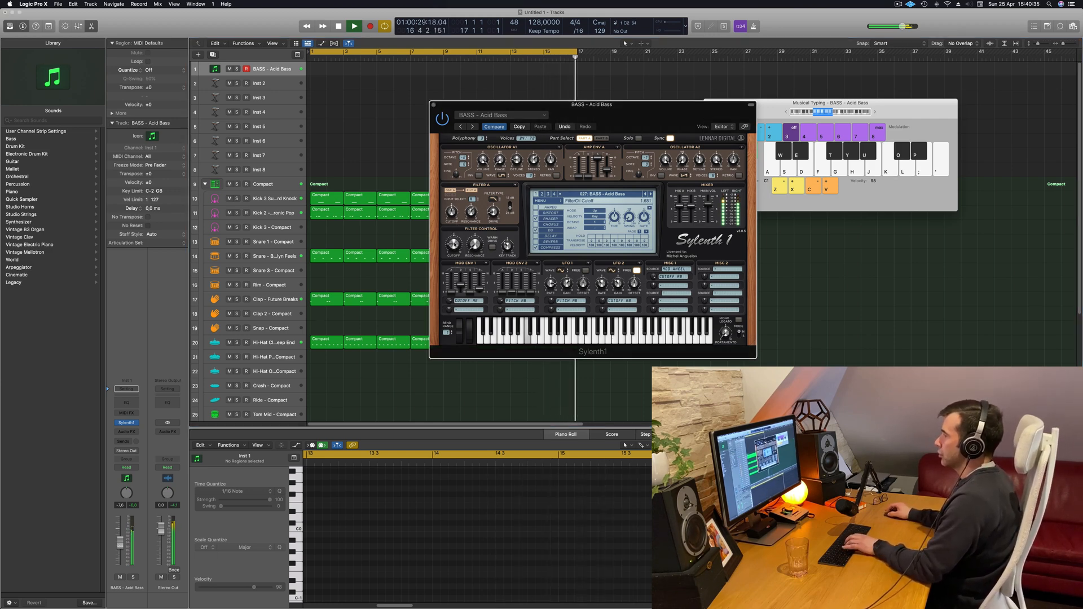
key("j")
key("k")
key("l")
key("j")
key("k")
key("l")
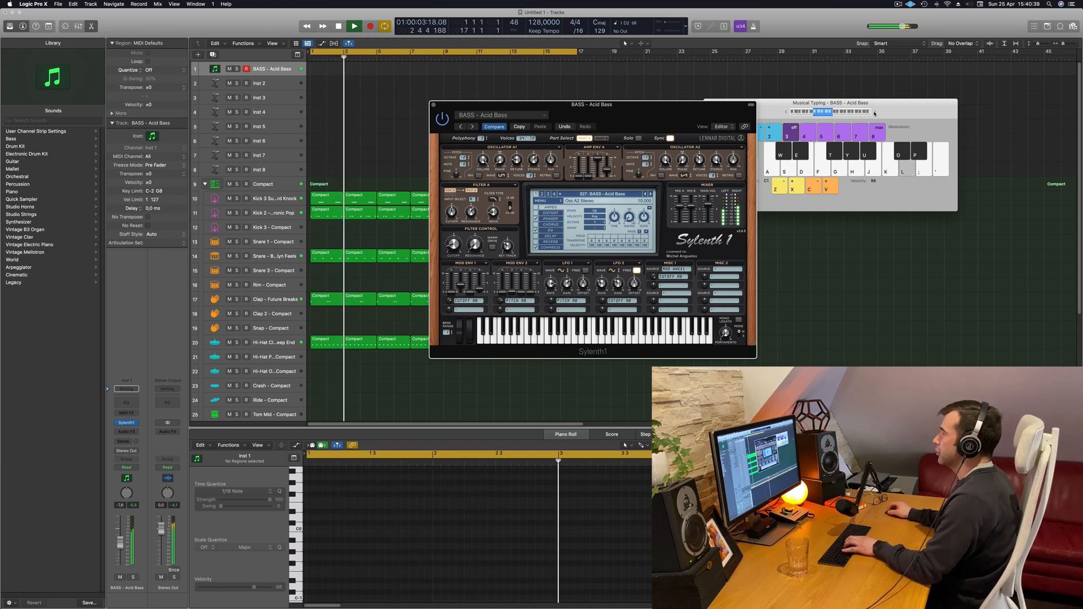
- Audition the Acid Bass preset in a higher octave and return Musical Typing to the low range
left_click(875, 113)
left_click(875, 113)
key("l")
key("z")
- Load the BASS - Atlantis preset and audition bass notes in the low octave and a higher one
left_click(651, 195)
key("l")
key("j")
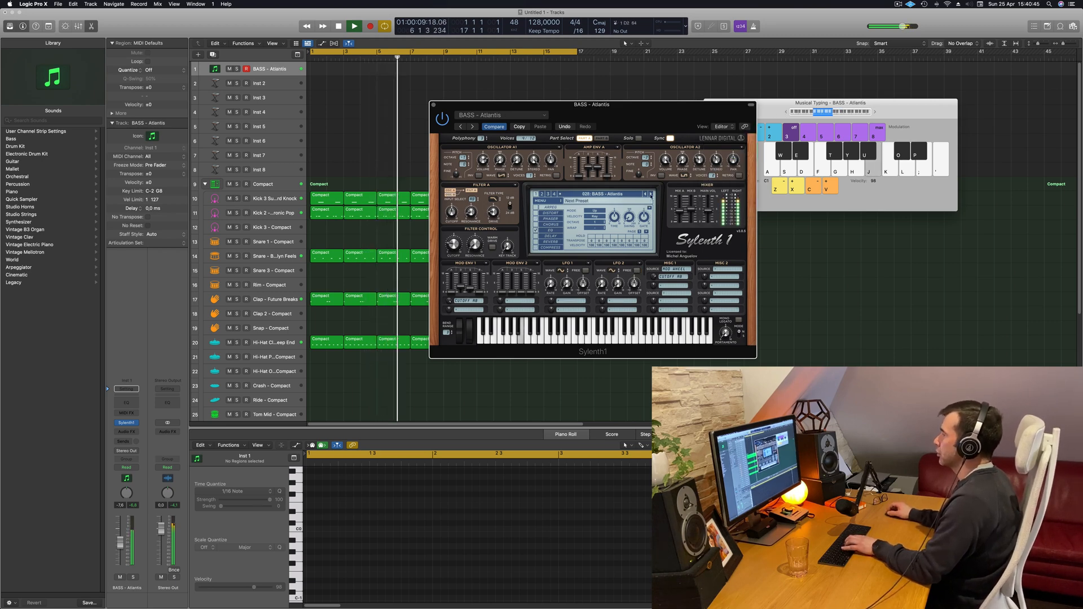
key("k")
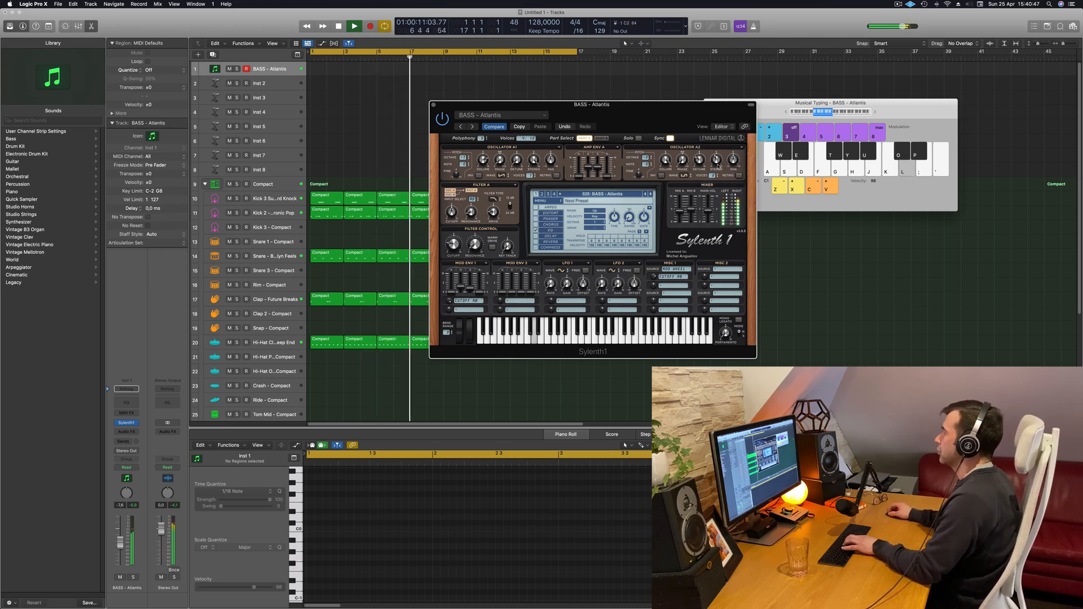
left_click(875, 112)
key("l")
key("j")
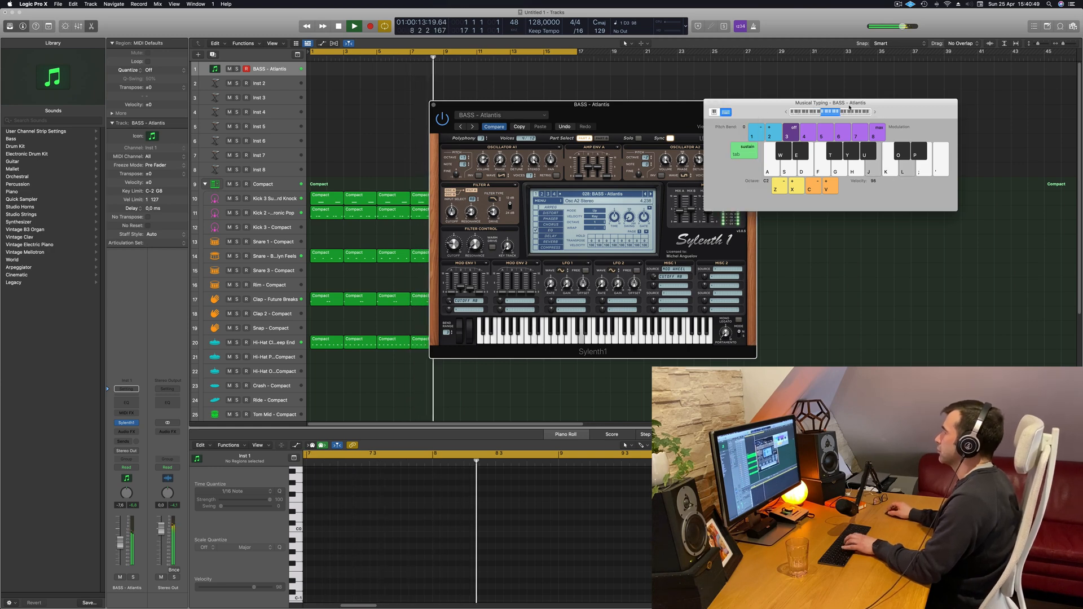
key("j")
key("k")
key("k")
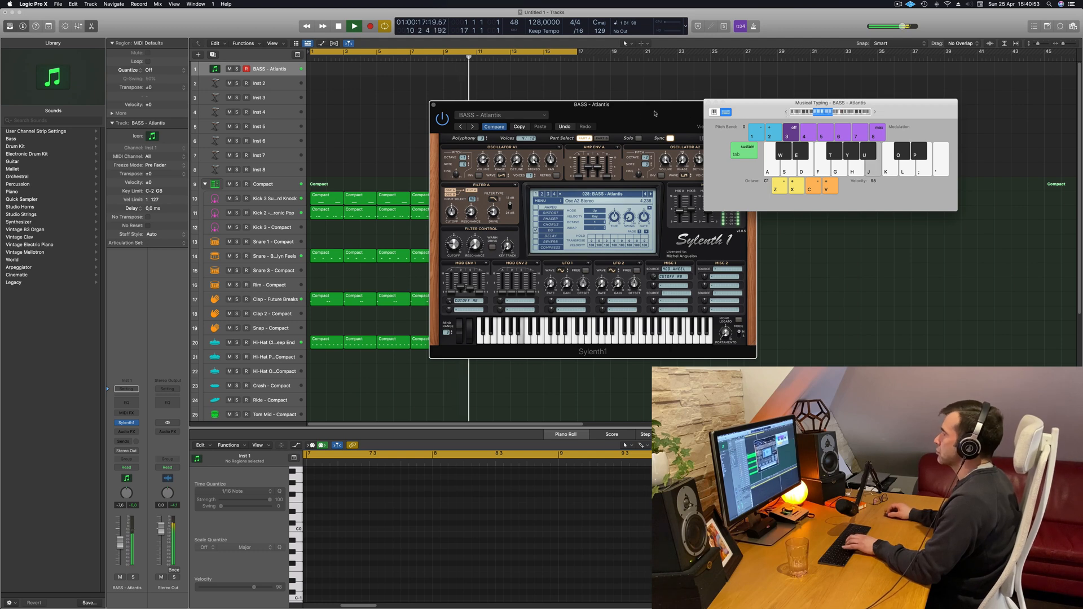
- Move the synth window off the Musical Typing keyboard and advance through the bass presets to BASS - D-Bass
left_click_drag(671, 112, 619, 116)
left_click(597, 199)
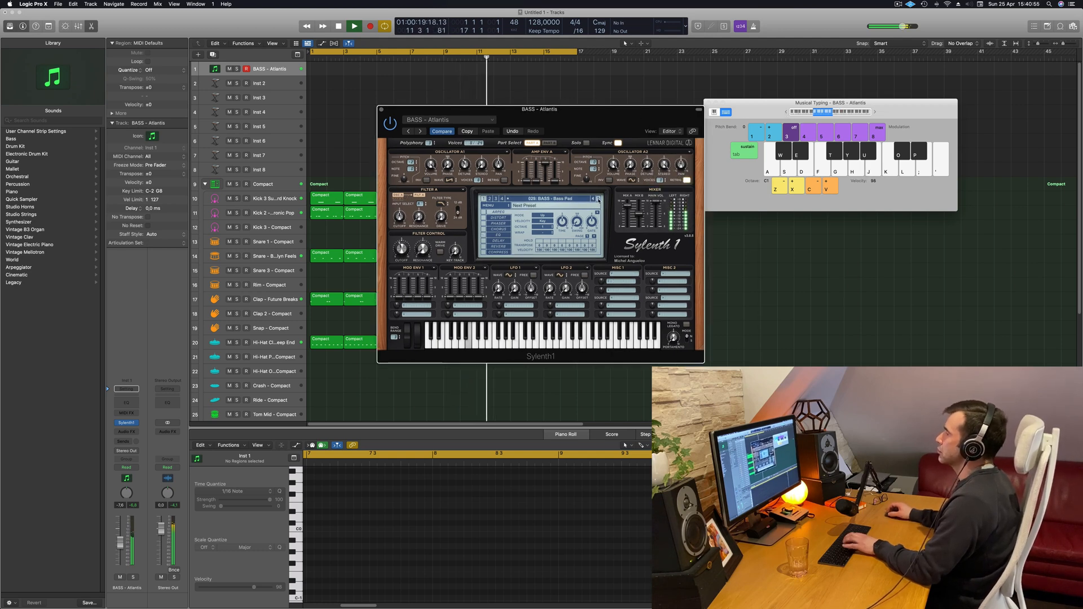
left_click(597, 200)
left_click(598, 199)
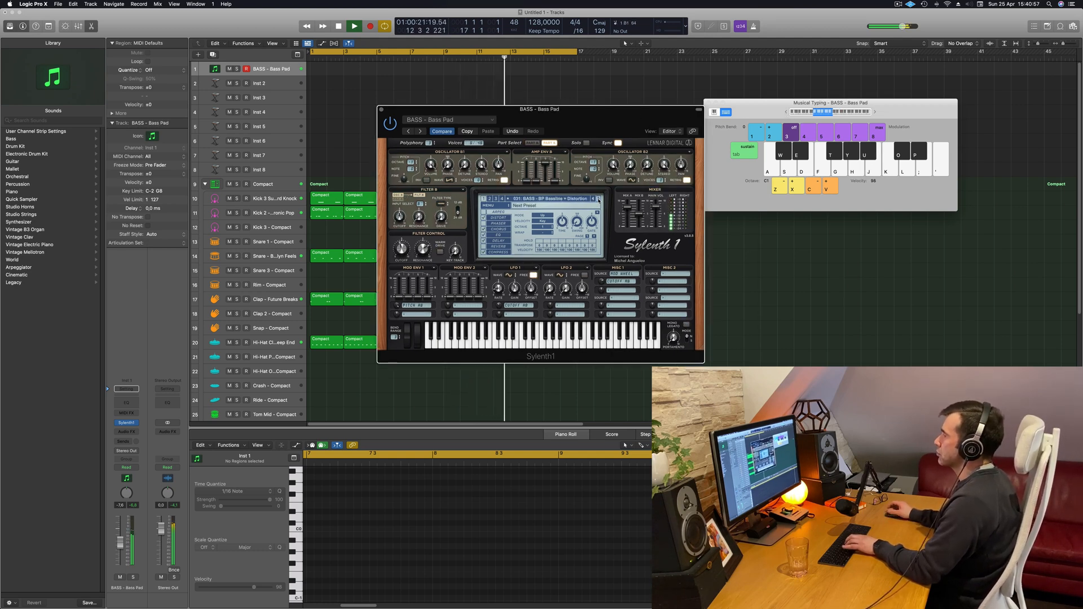
left_click(598, 200)
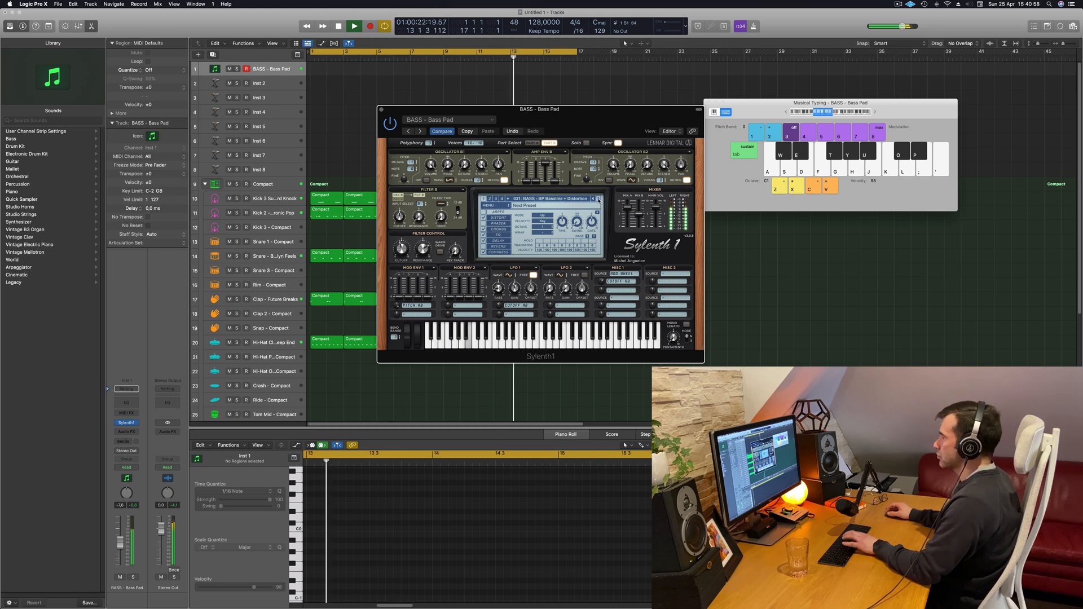
left_click(598, 200)
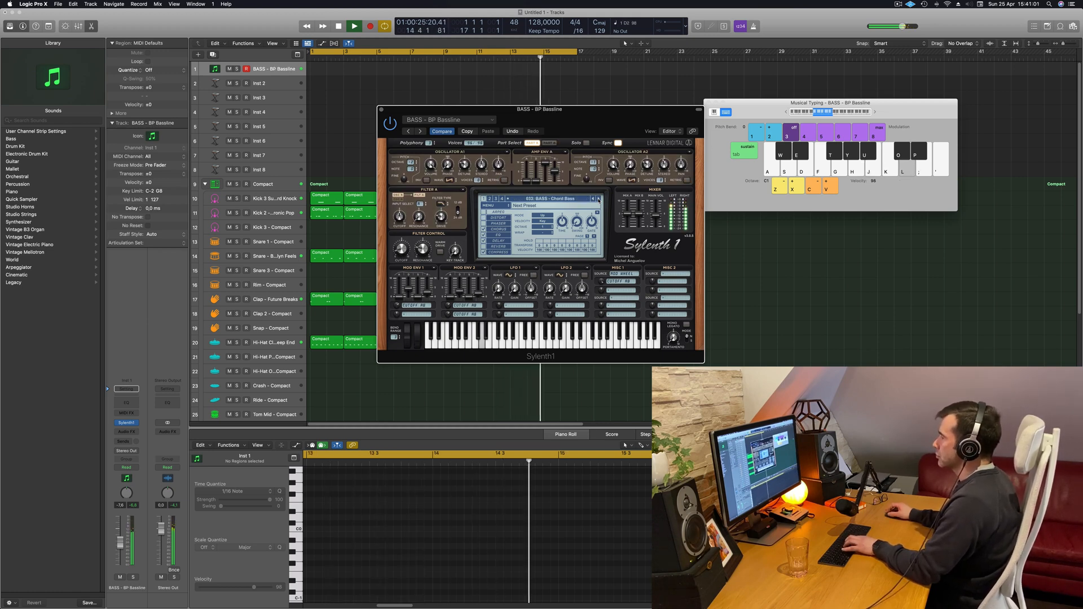
left_click(599, 200)
left_click(599, 199)
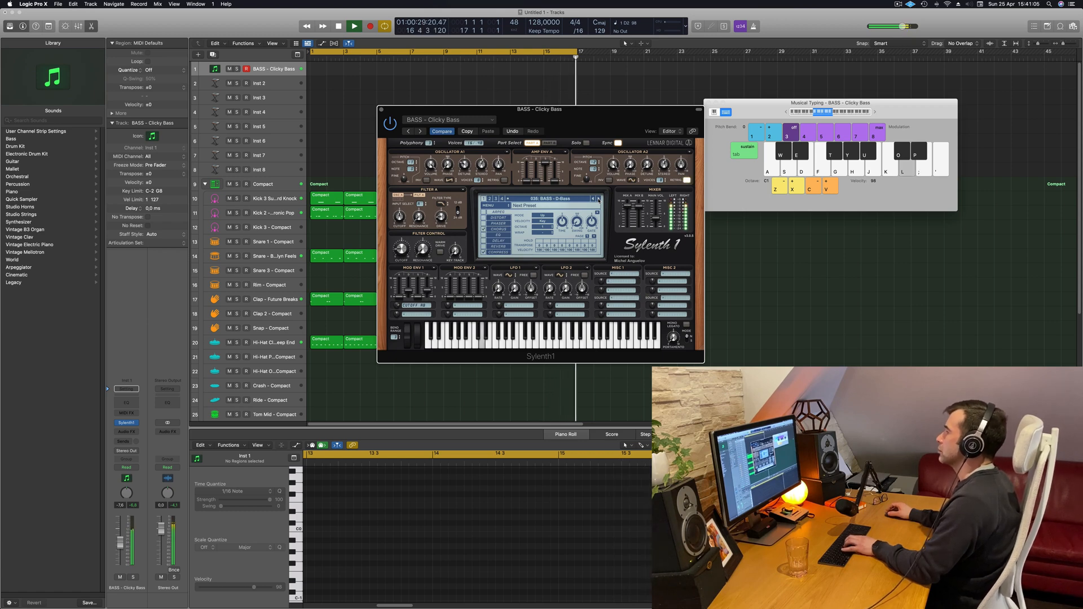
- Raise the D-Bass track's volume and audition different bass notes over the beat
key("l")
left_click_drag(122, 540, 122, 535)
key("l")
key("f")
key("d")
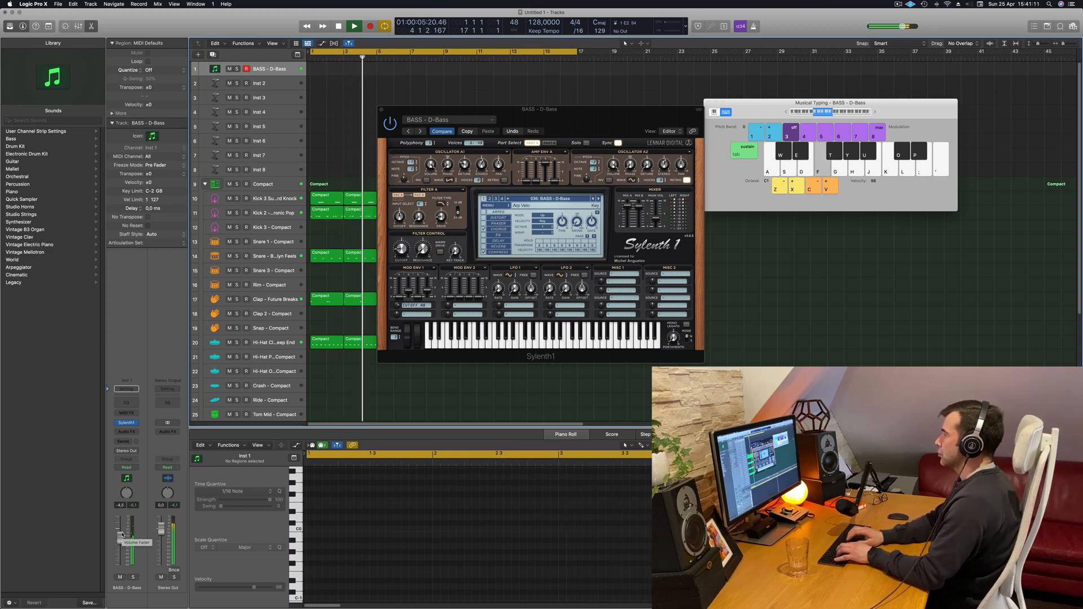
key("l")
key("g")
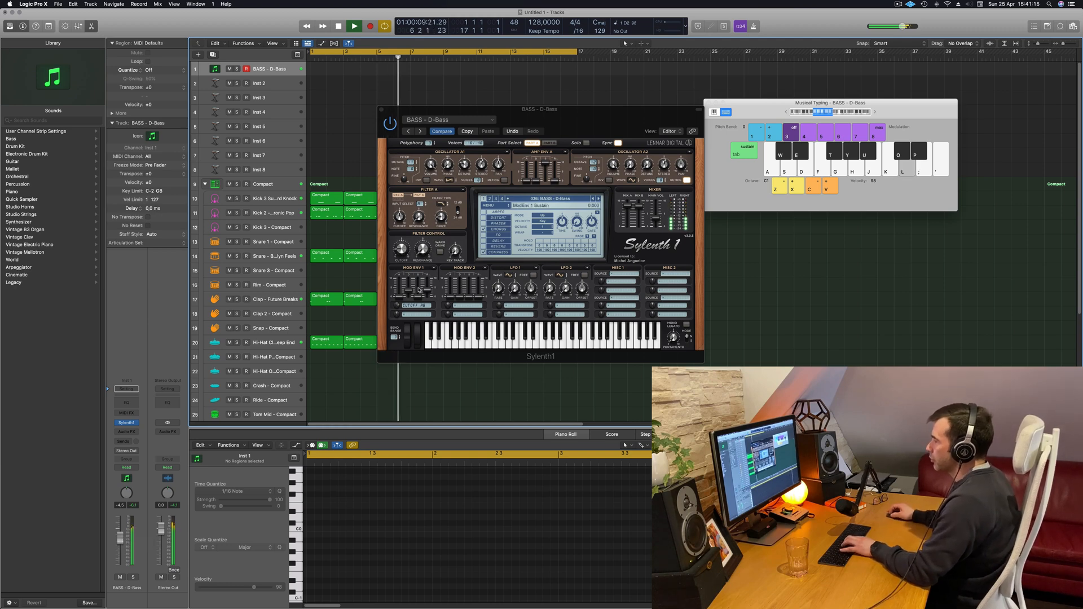
- Adjust the Mod Env 1 sustain of the D-Bass preset and audition the sound with a few notes
left_click_drag(421, 282, 417, 292)
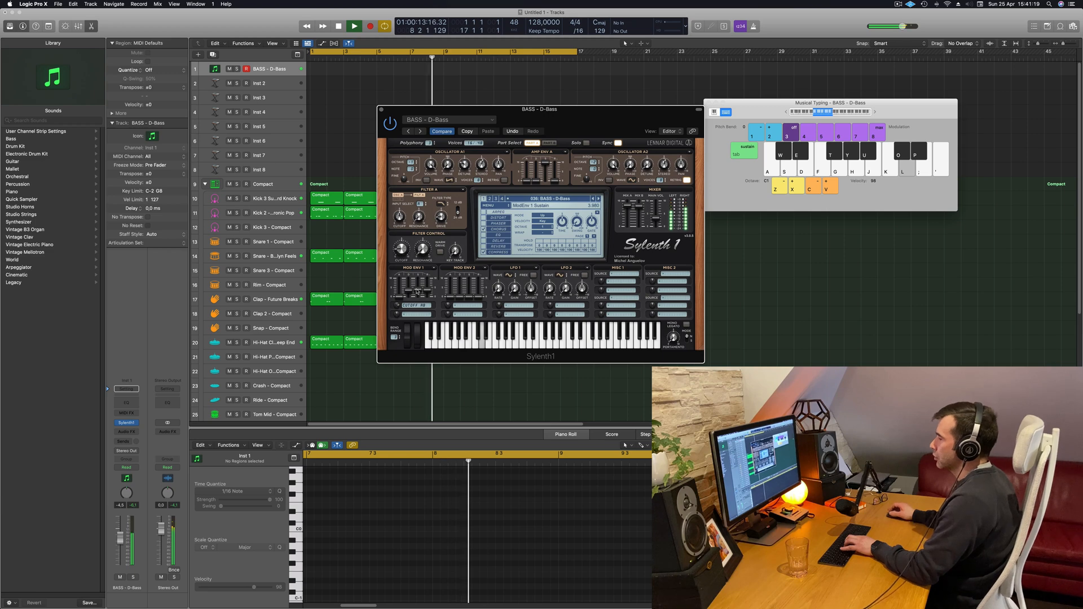
key("j")
key("k")
key("l")
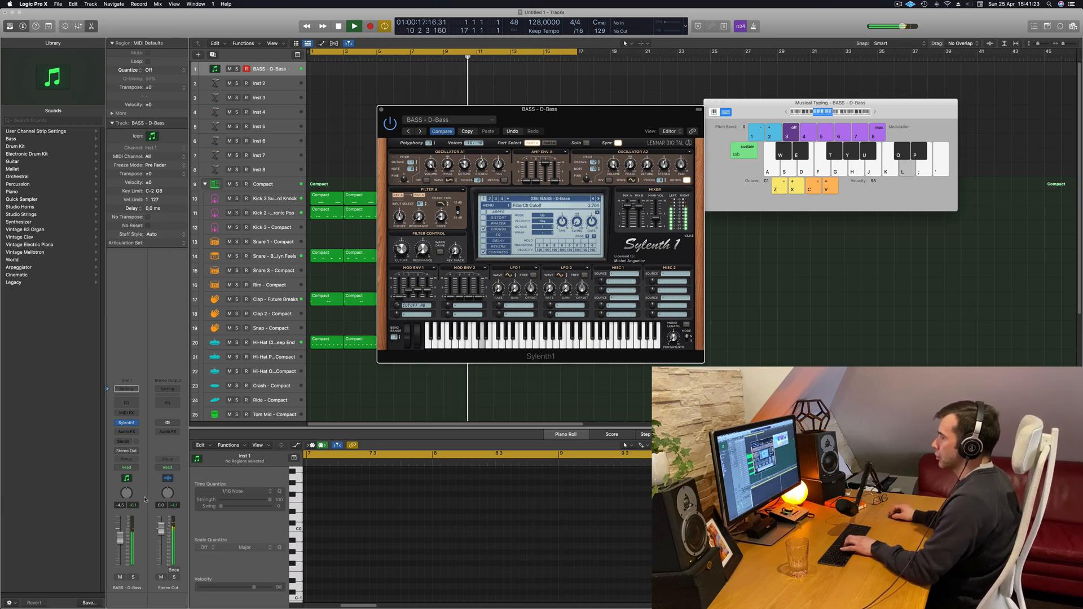
- Raise the D-Bass track's volume further and try out bass line notes over the drums
left_click_drag(123, 525, 125, 526)
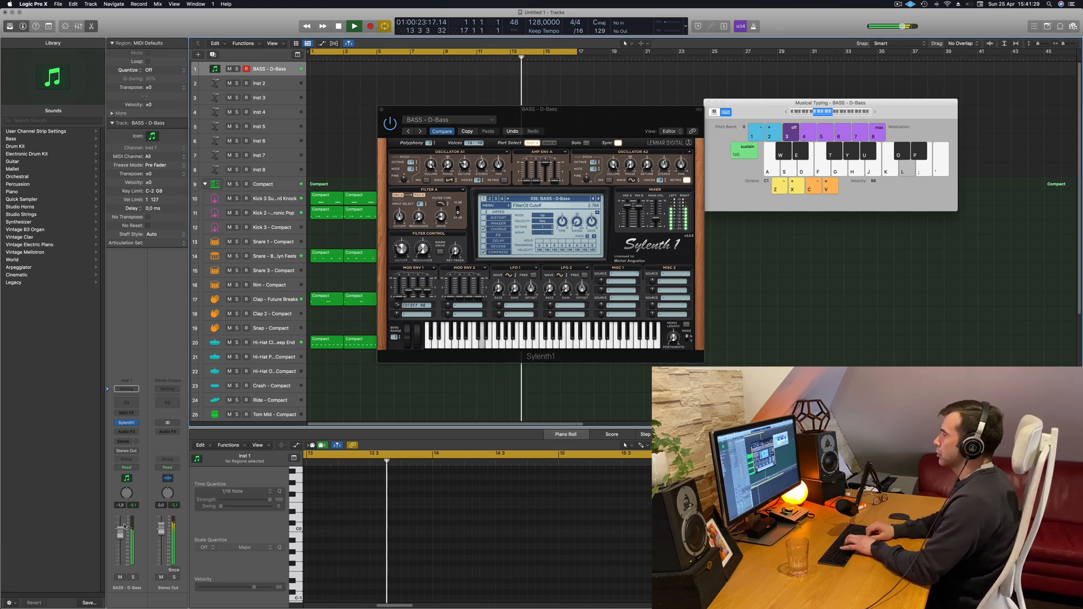
key("l")
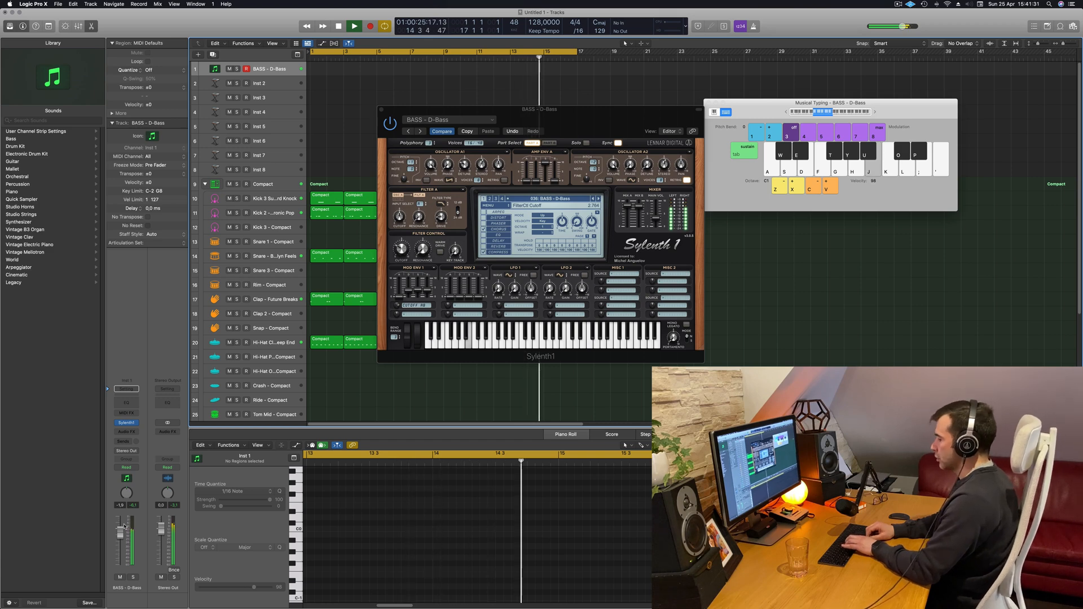
key("apostrophe")
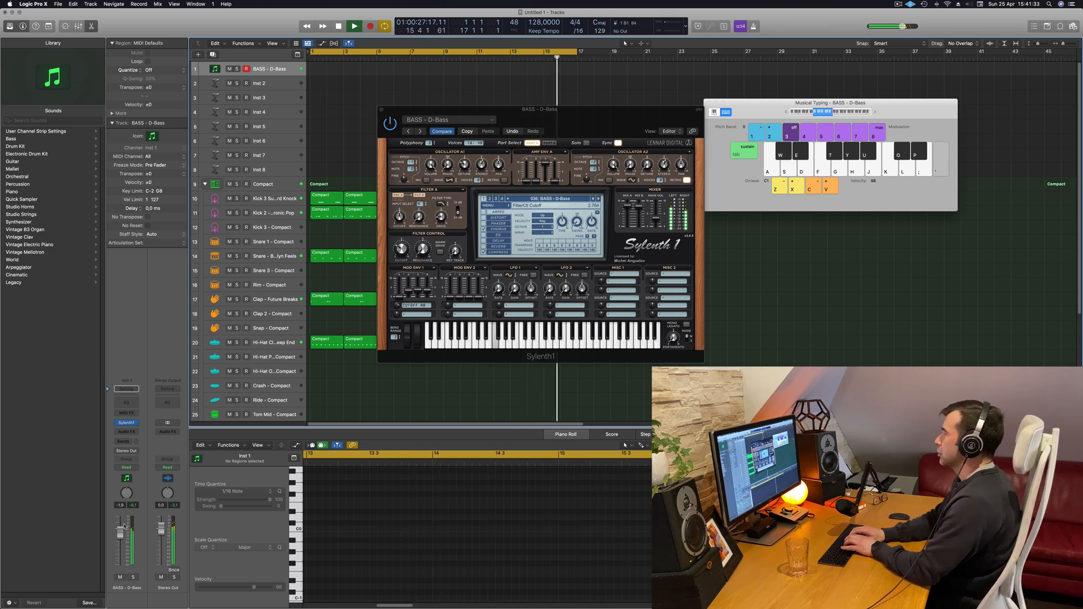
key("l")
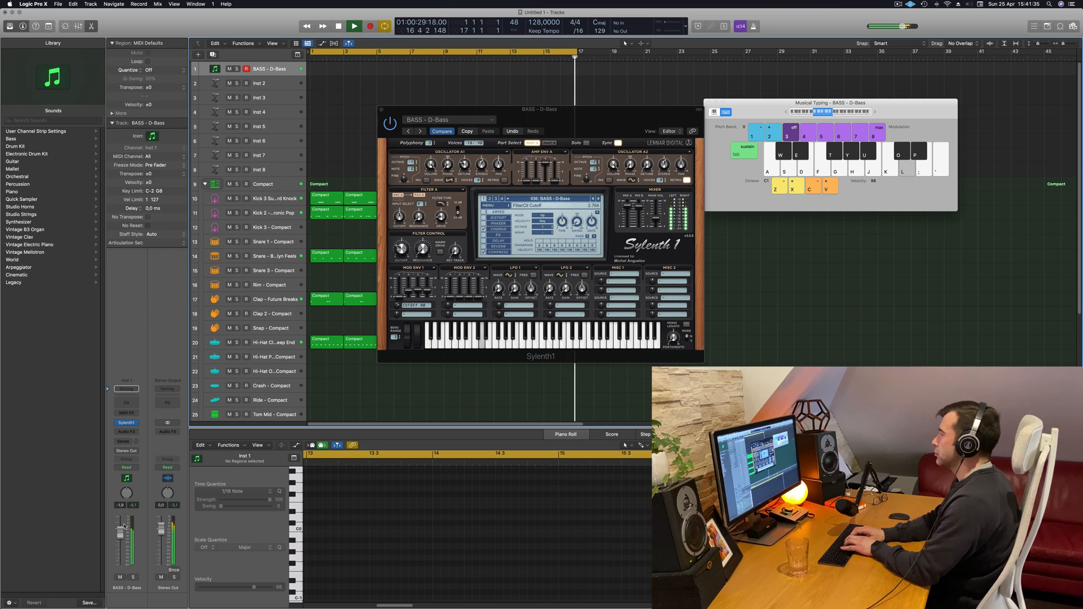
- Audition bass note sequences with the D-Bass preset over the looping drum beat
key("apostrophe")
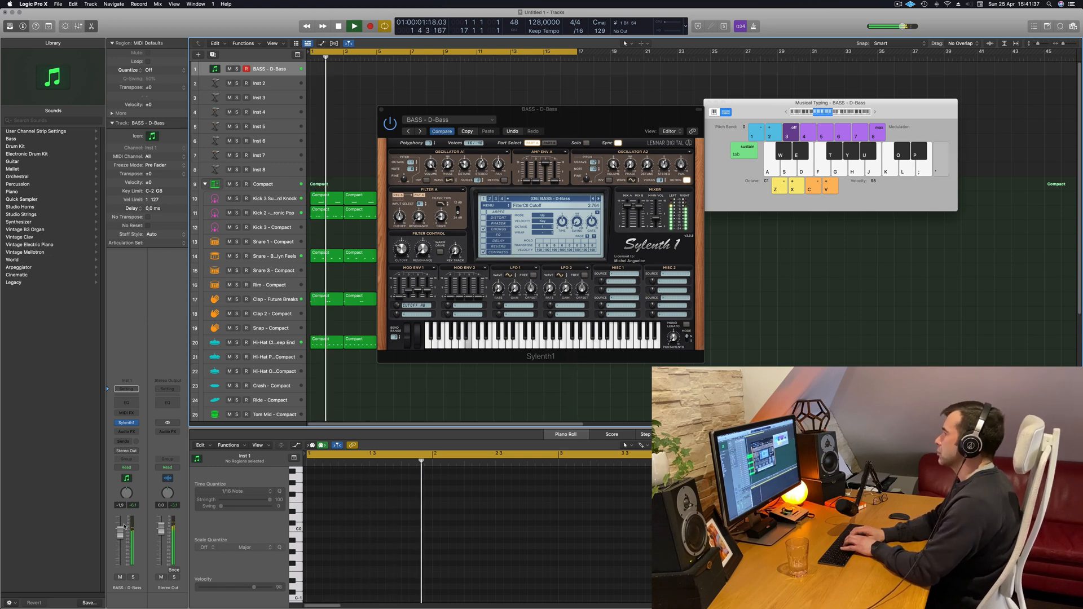
key("l")
key("l")
key("semicolon")
key("l")
key("semicolon")
key("j")
key("apostrophe")
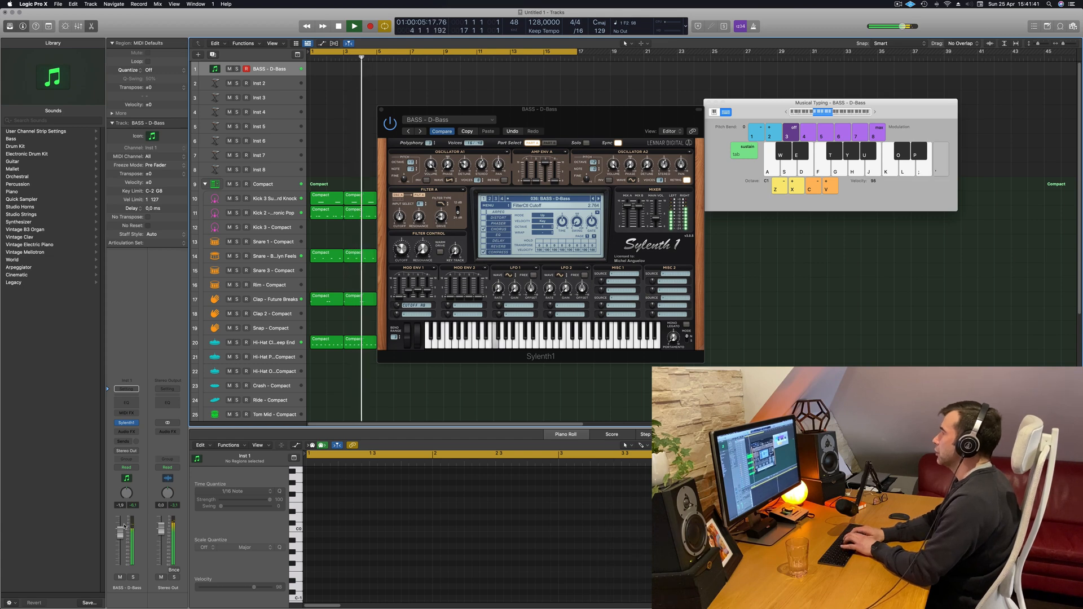
key("l")
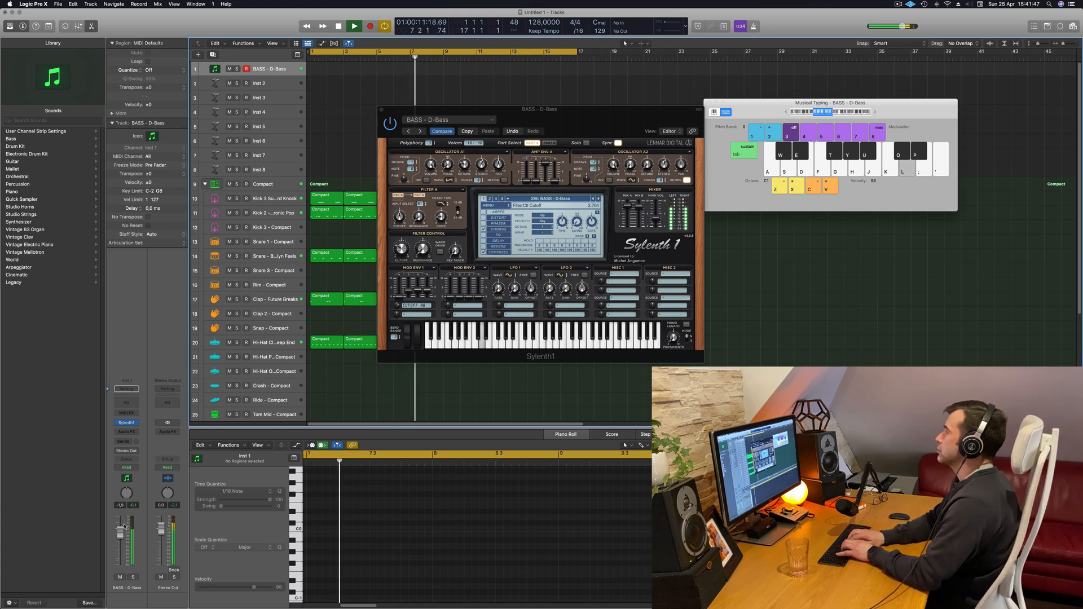
key("k")
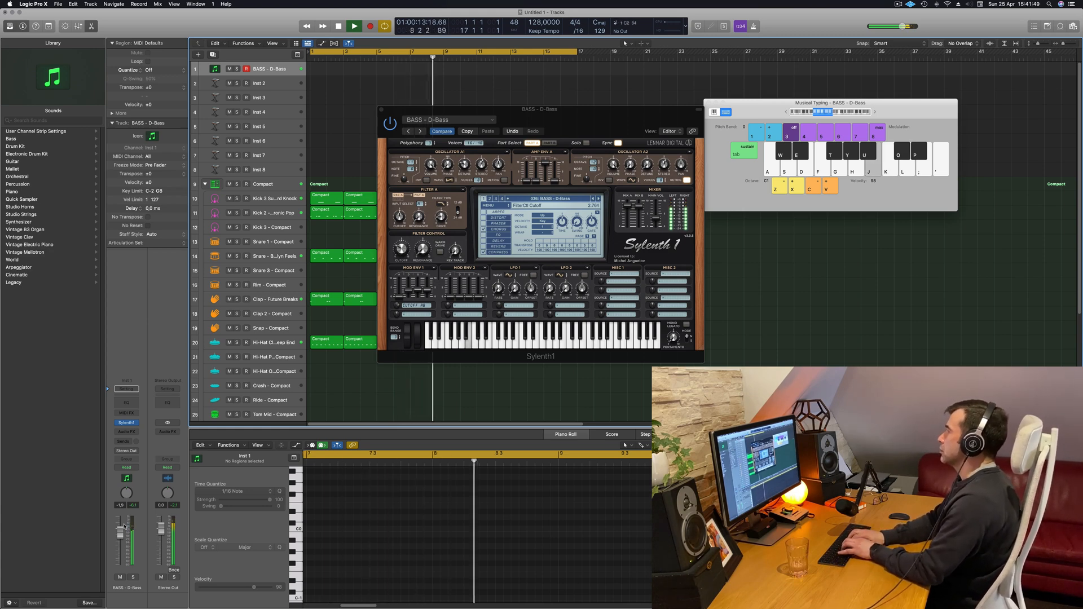
key("l")
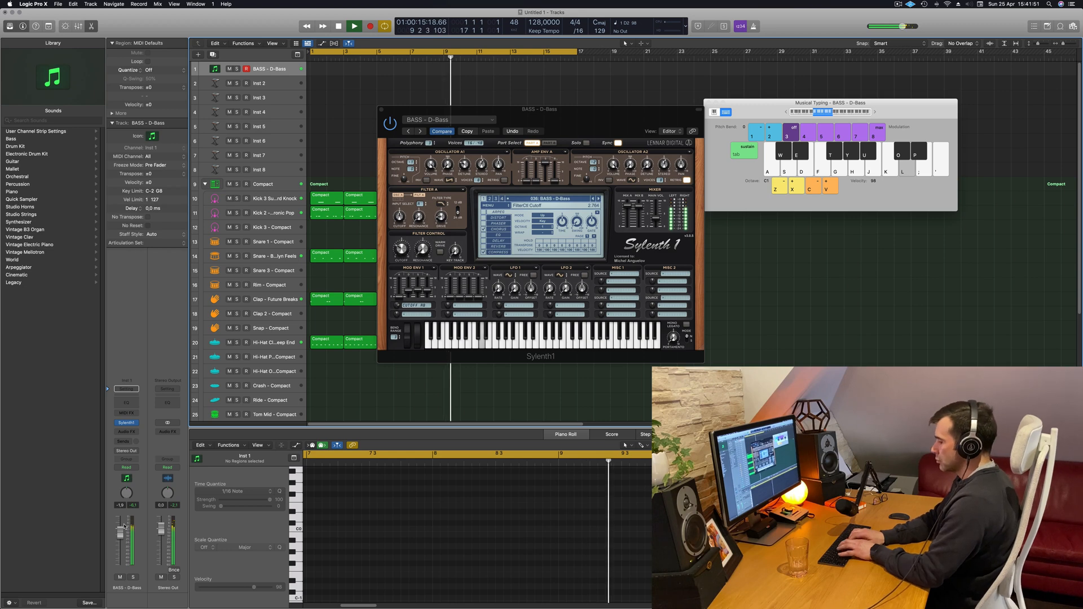
- Record a trial bass take on the D-Bass track from about bar 11 to bar 14
key("r")
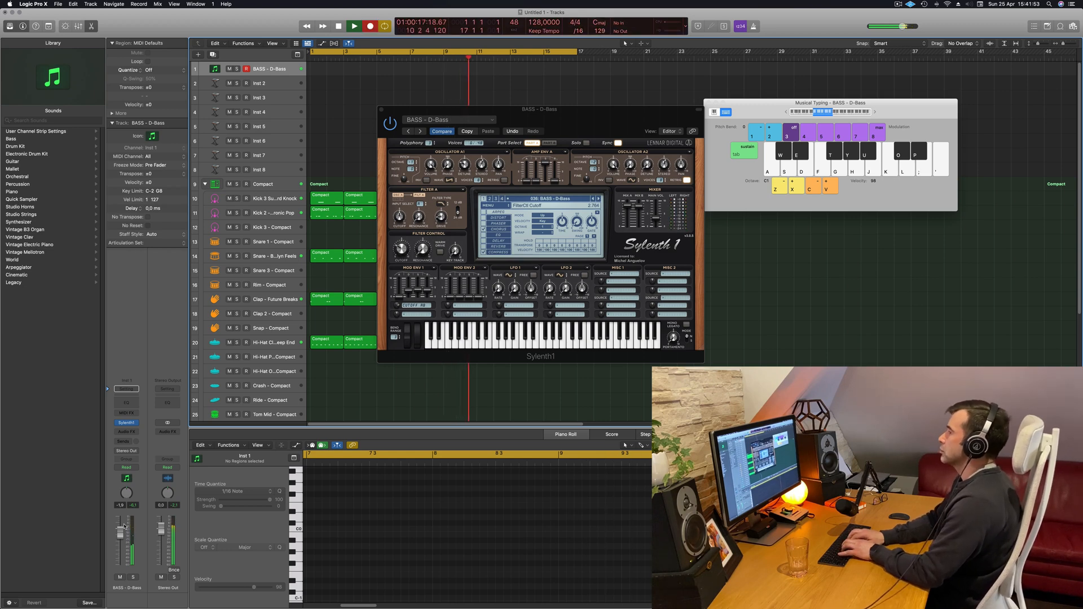
key("l")
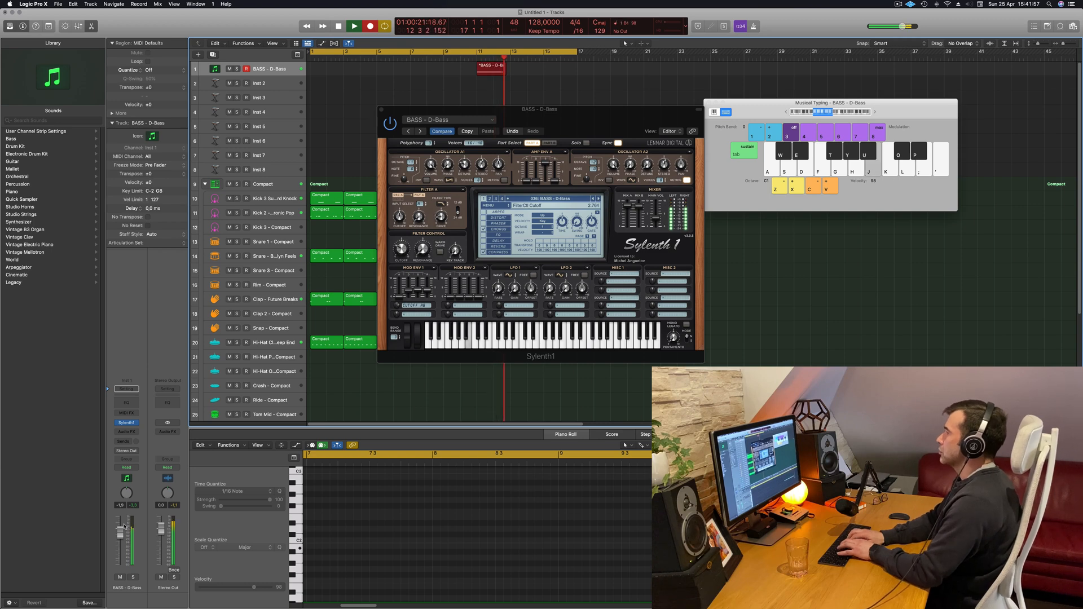
key("k")
key("l")
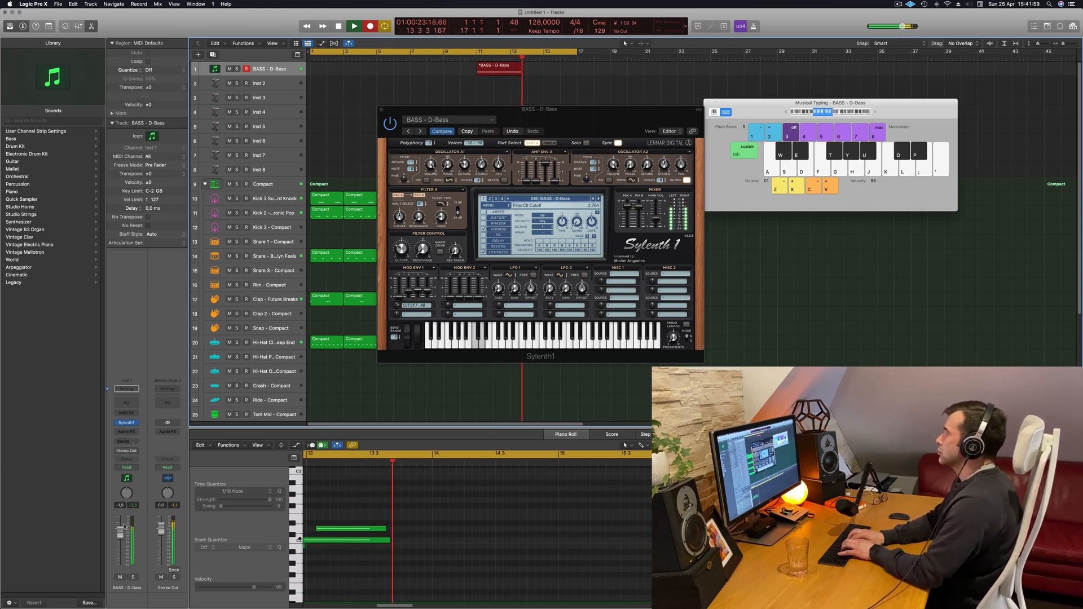
key("space")
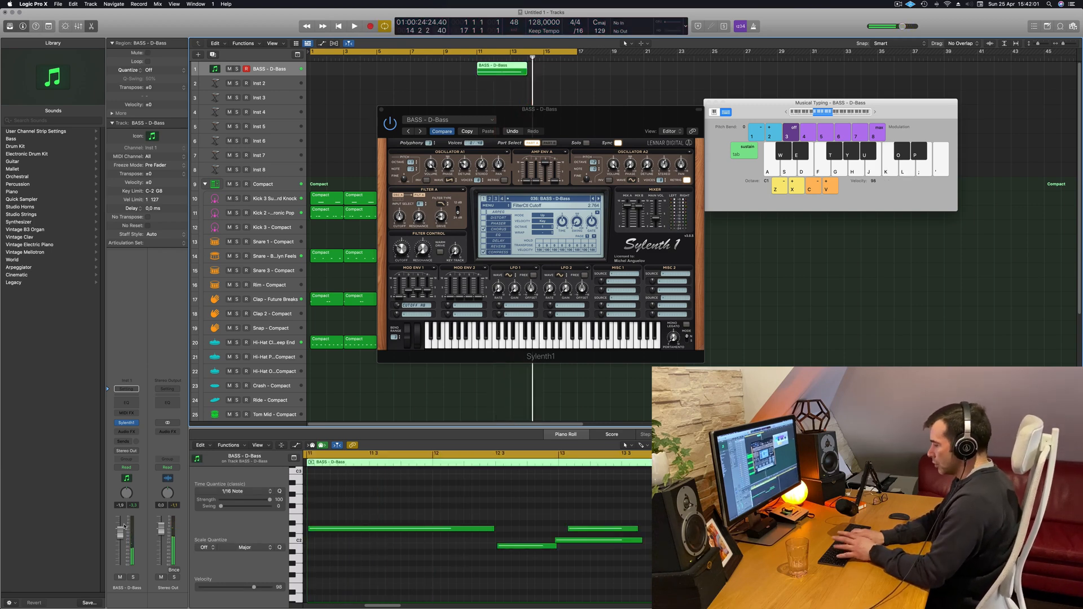
- Record a four-note bass line on the D-Bass track from bar 1 and play it back
key("r")
key("l")
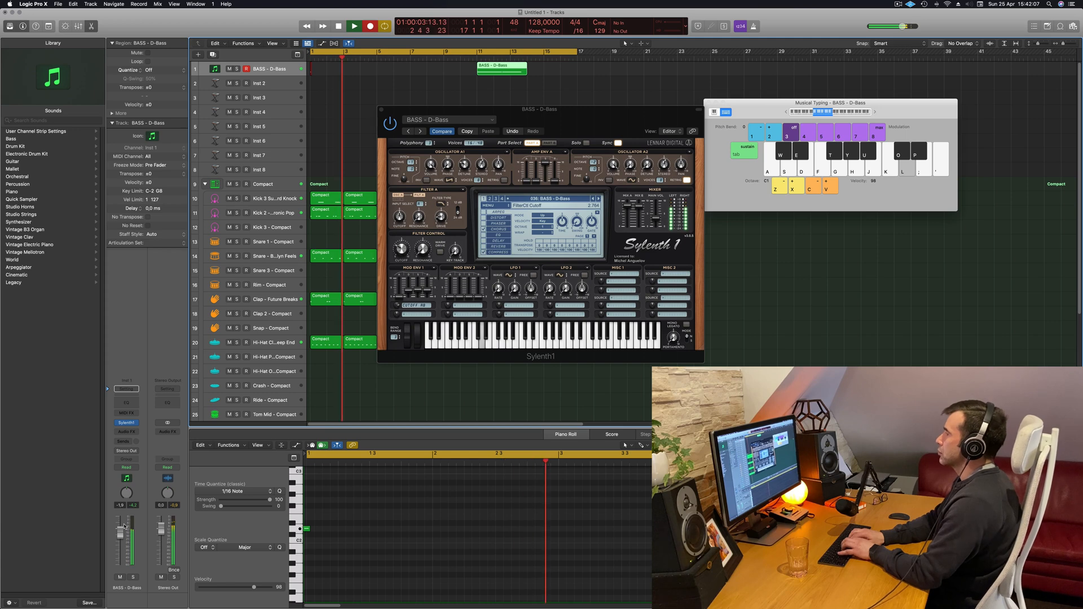
key("j")
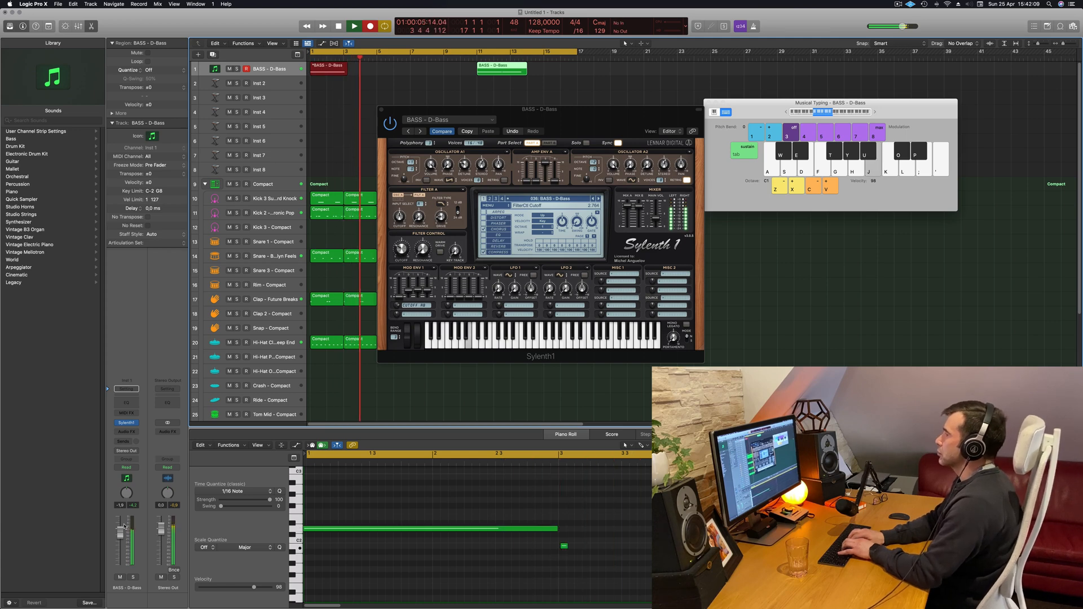
key("apostrophe")
key("semicolon")
key("space")
key("space")
key("space")
- Align the recorded bass line's notes to the 1/16 grid in the Piano Roll and play the line back with the drums
left_click(774, 512)
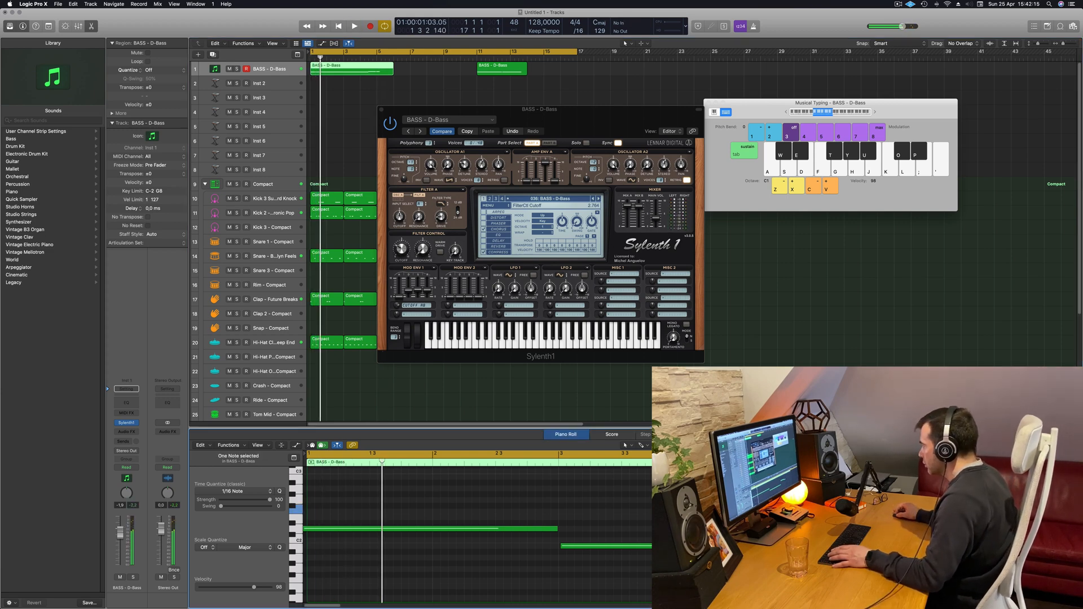
left_click_drag(773, 512, 774, 518)
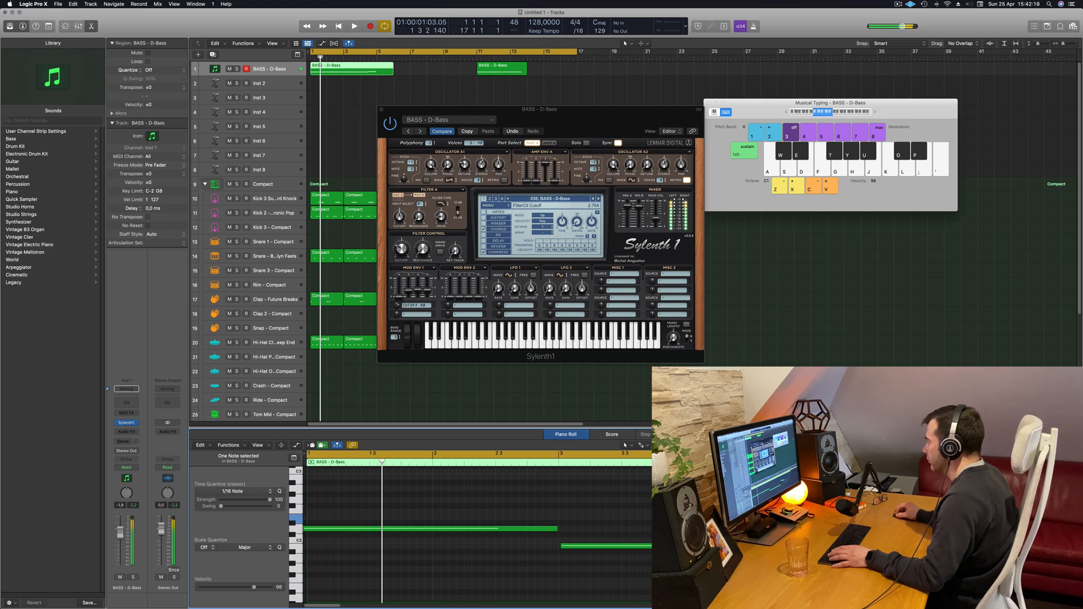
key("super+a")
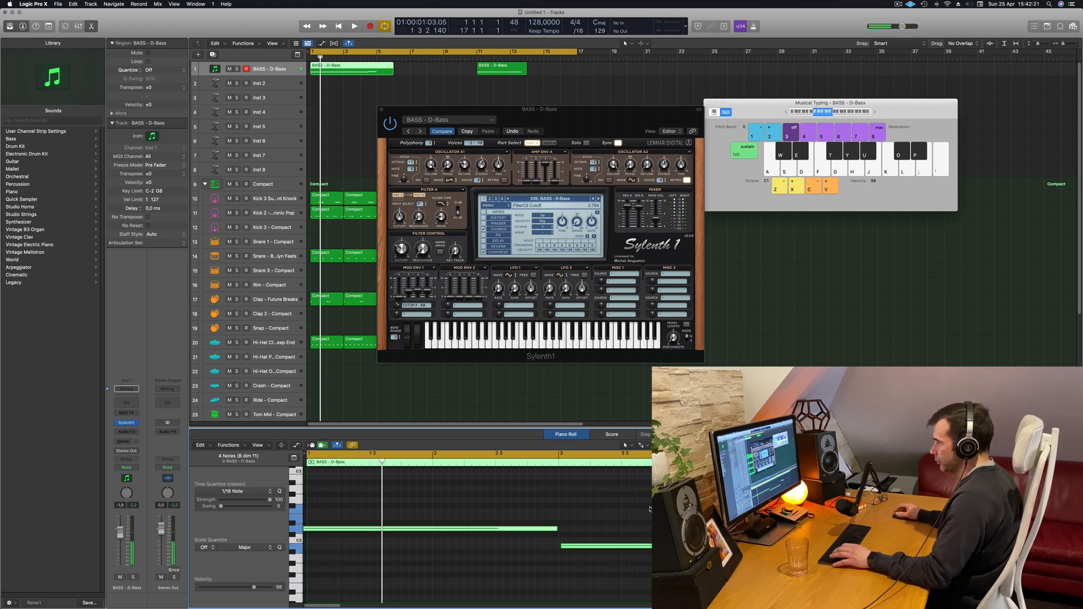
left_click(436, 525)
left_click_drag(441, 530, 558, 529)
key("space")
left_click(605, 536)
key("space")
key("space")
key("super+a")
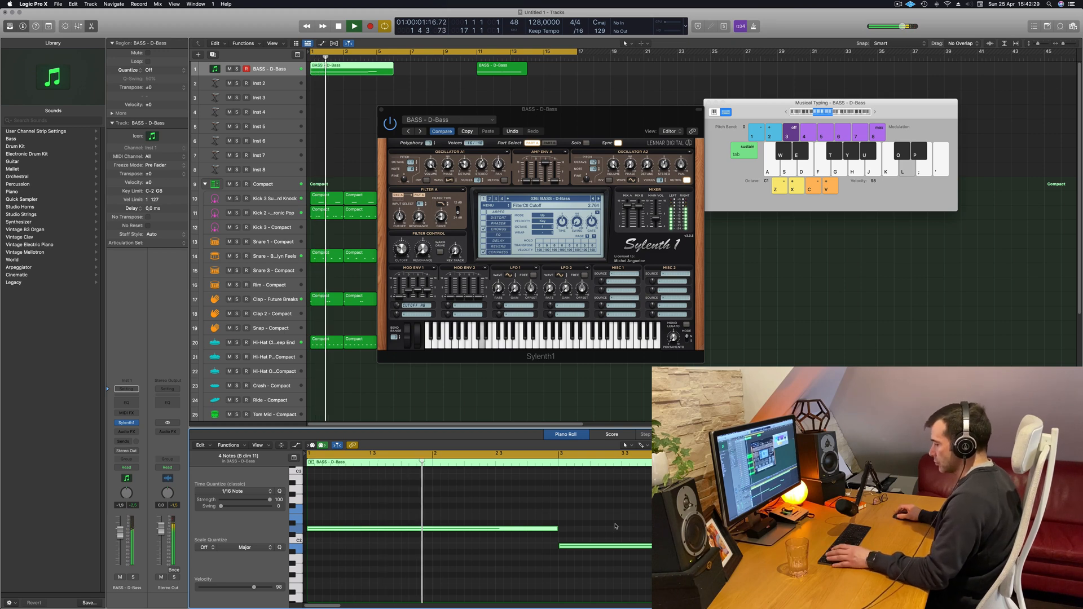
left_click(617, 525)
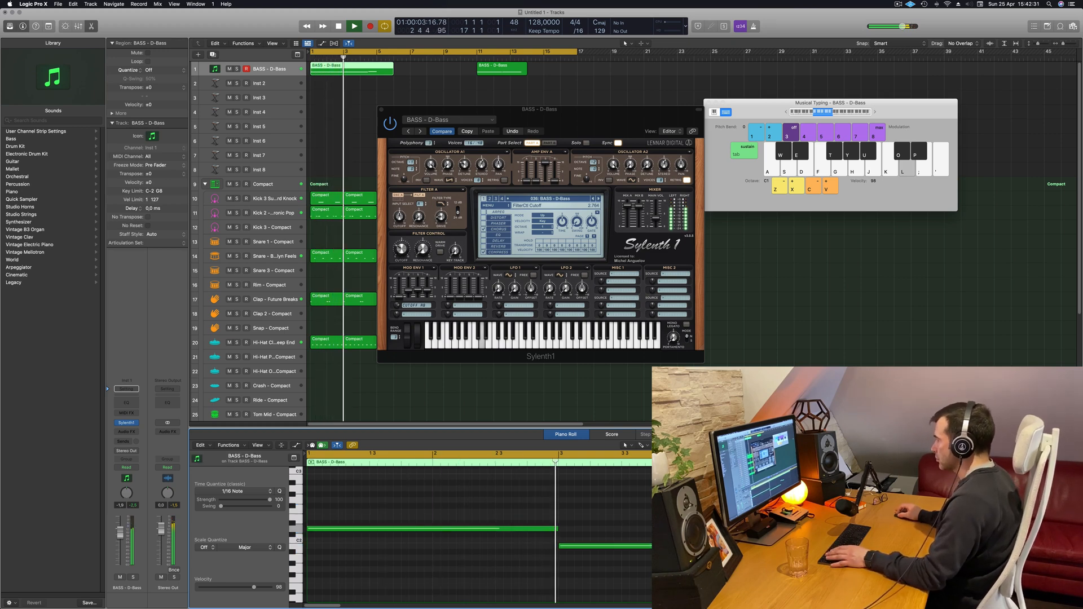
key("space")
key("space")
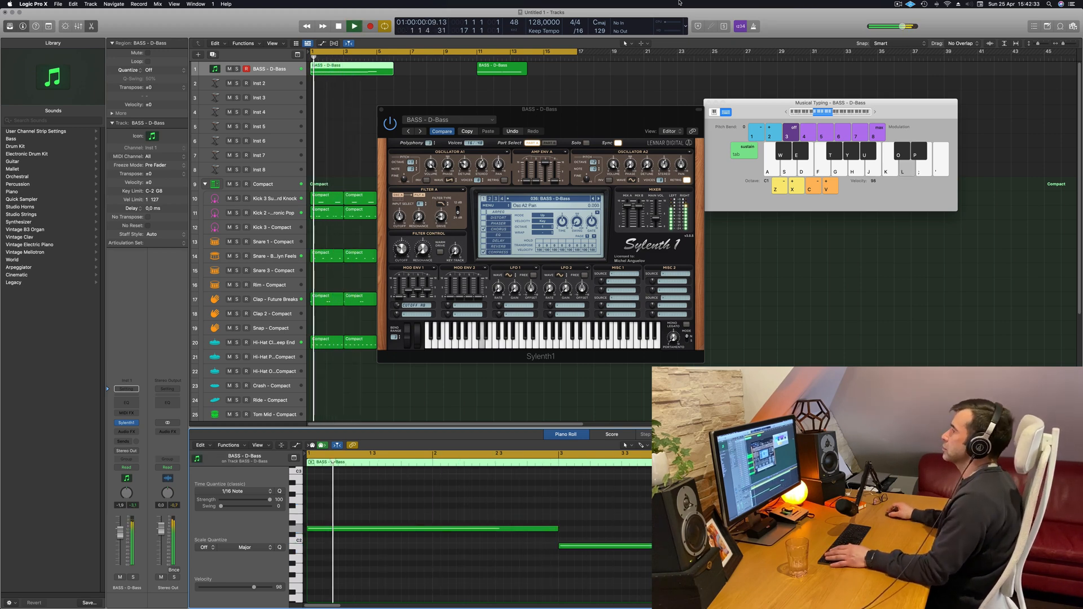
- Trim the first bass region to end at bar 5 and delete the extra take at bar 11
left_click_drag(587, 105, 900, 88)
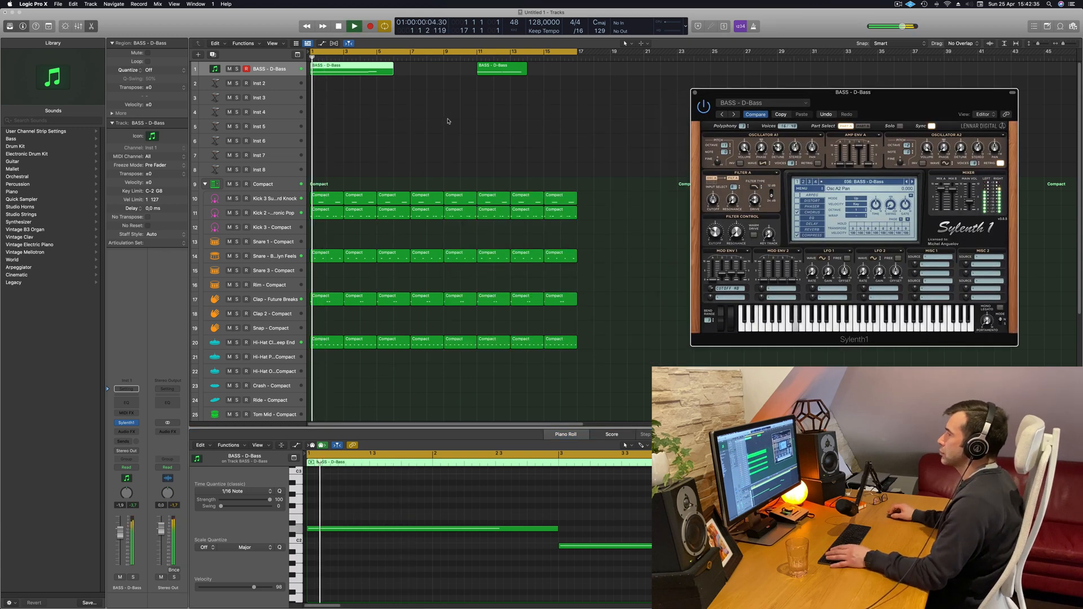
double_click(378, 71, "super")
key("BackSpace")
left_click(499, 72)
key("BackSpace")
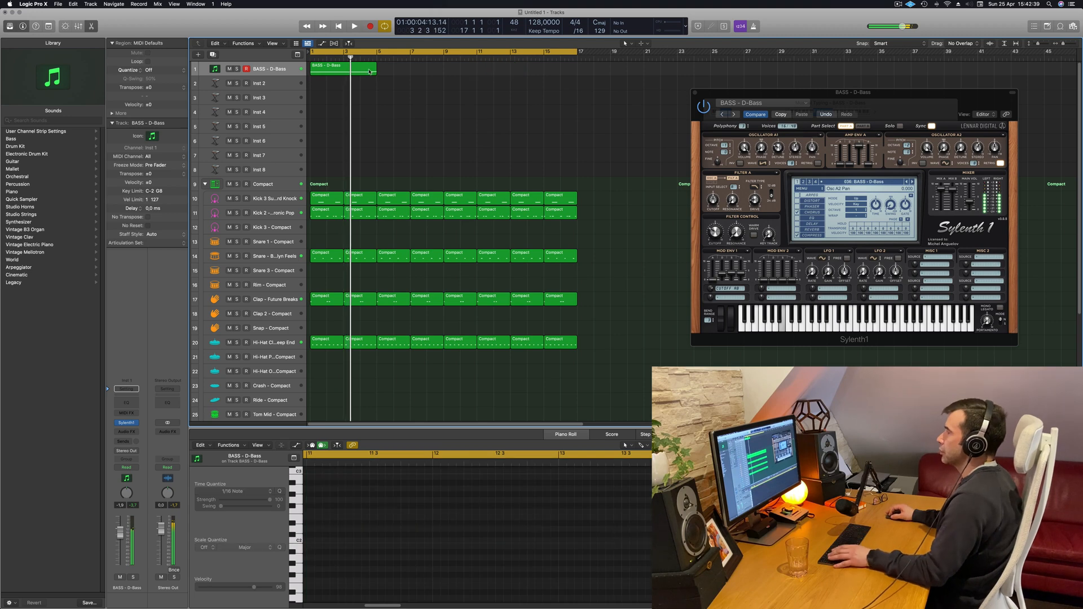
- Copy the four-bar bass region to bar 5 and play it back
left_click_drag(347, 71, 416, 79)
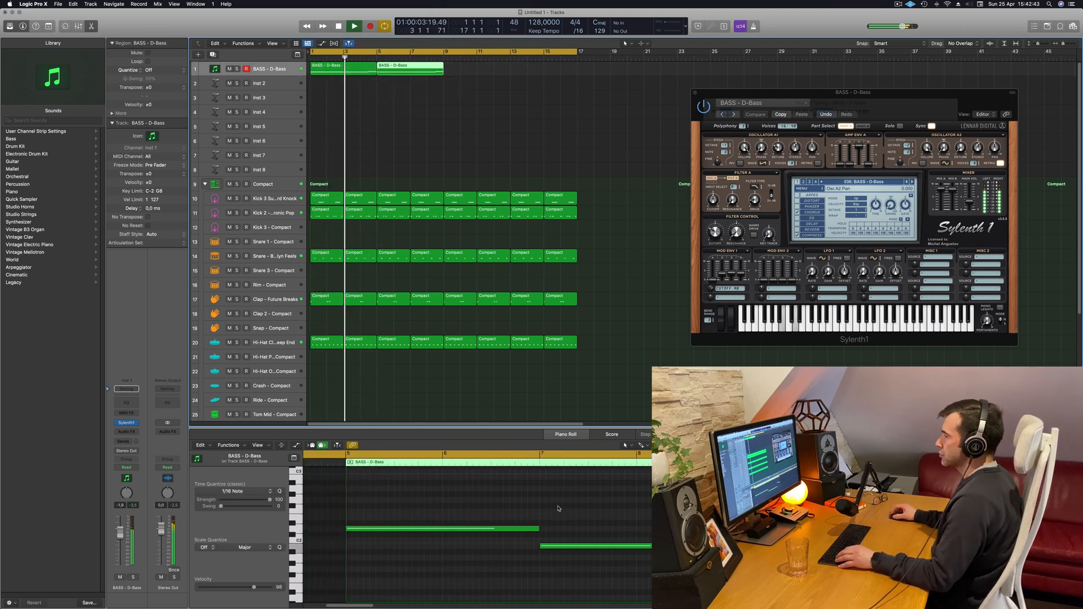
left_click_drag(349, 102, 415, 71)
scroll(483, 140, "down", 1)
scroll(483, 140, "down", 1)
key("space")
key("space")
- Lengthen the last note of the first bass region to reach the end of bar 4
left_click(682, 518)
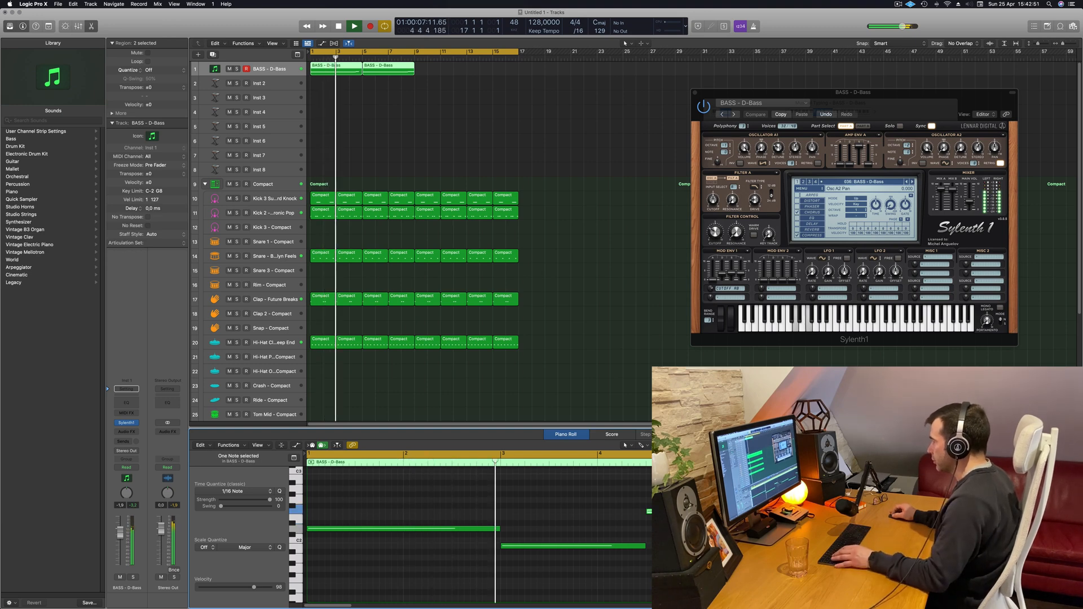
scroll(494, 498, "down", 3)
scroll(581, 511, "up", 5)
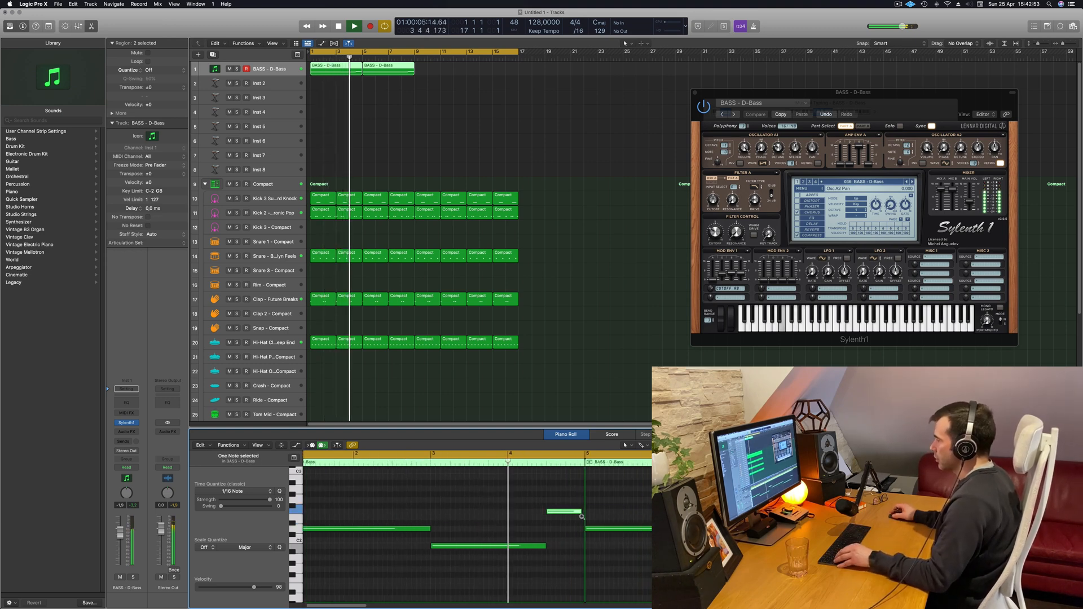
left_click_drag(619, 511, 627, 514)
key("space")
key("space")
- Delete the old bass copy at bar 5 and duplicate the edited four-bar region to fill all 16 bars
left_click(472, 87)
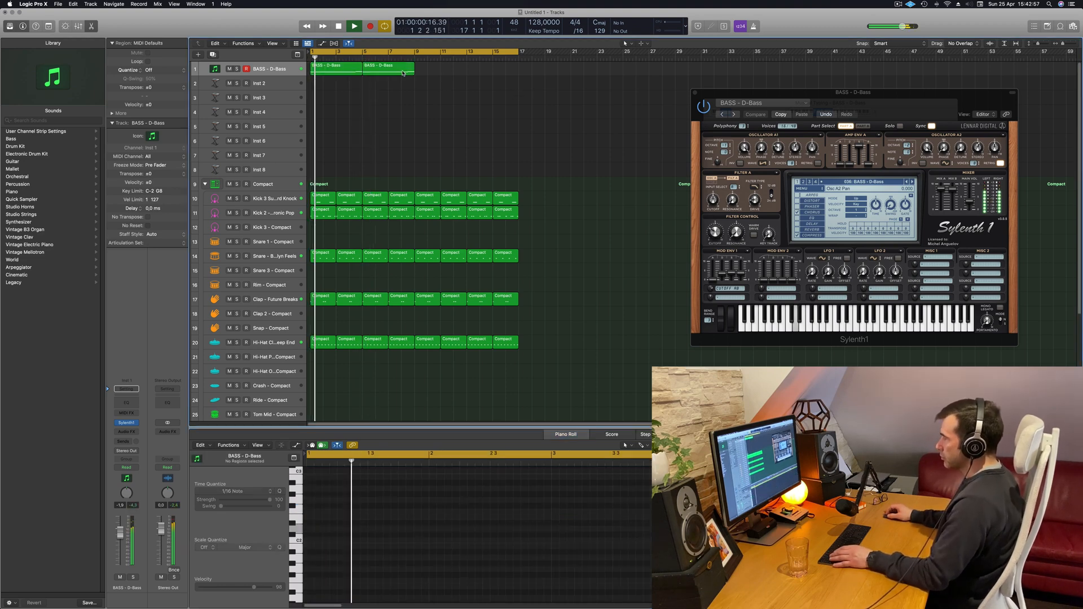
left_click(394, 75)
key("Delete")
left_click(328, 69)
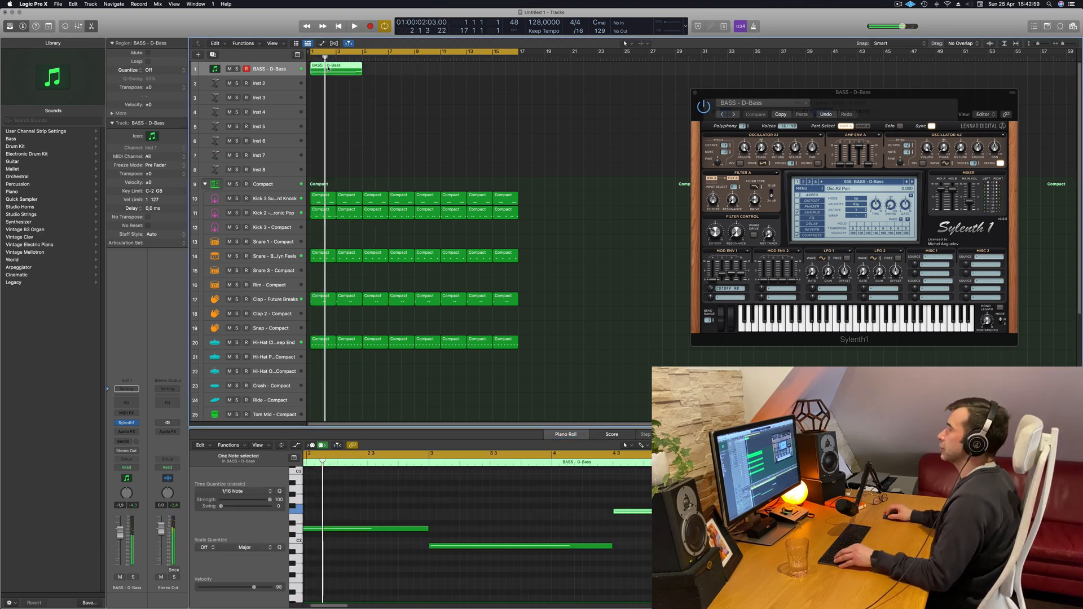
mouse_move(328, 68)
left_mouse_down()
mouse_move(416, 69)
mouse_move(337, 69)
left_mouse_up()
left_click(354, 69, "shift")
key("space")
key("space")
key("space")
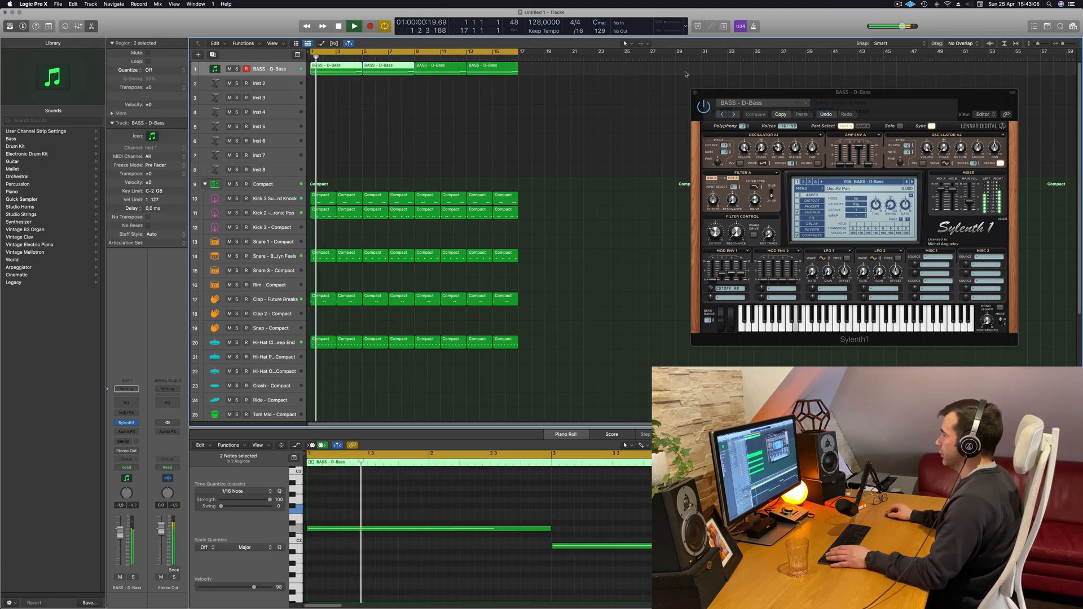
- Lower the D-Bass preset's Filter Control cutoff to about 2 and play the beat to hear it
left_click_drag(751, 92, 570, 67)
key("space")
key("space")
left_click(535, 207)
key("space")
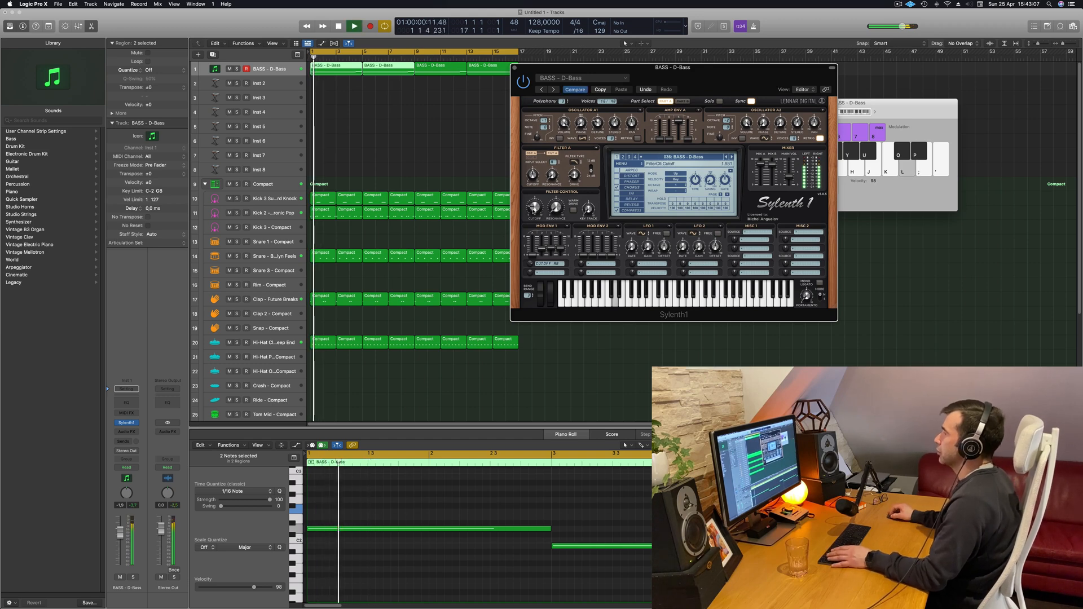
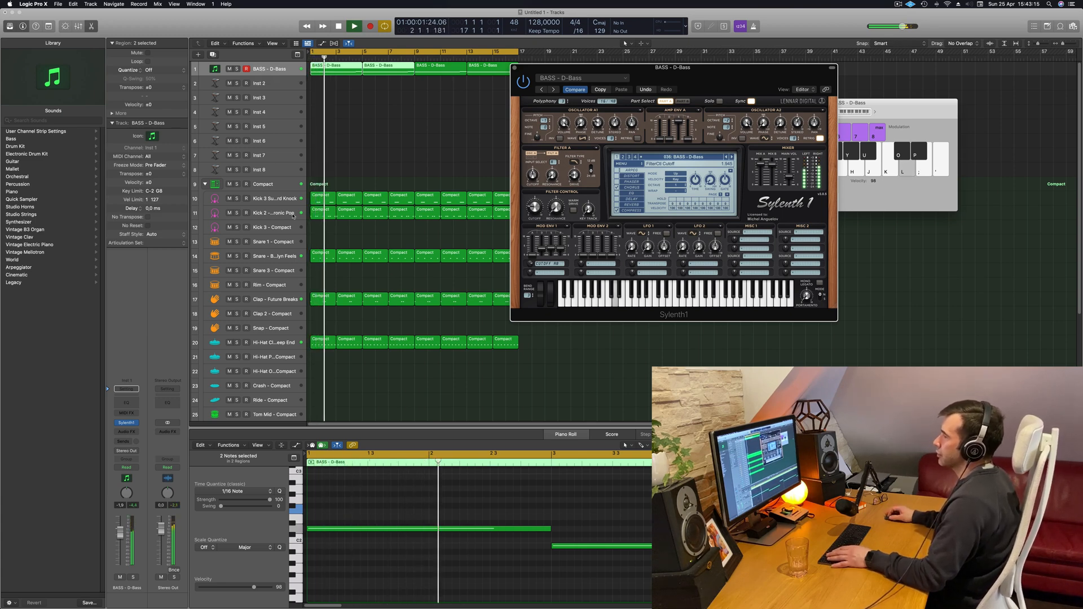
- Check the Kick 2 - Electronic Pop channel strip and insert a stereo Compressor on the D-Bass track
left_click(225, 213)
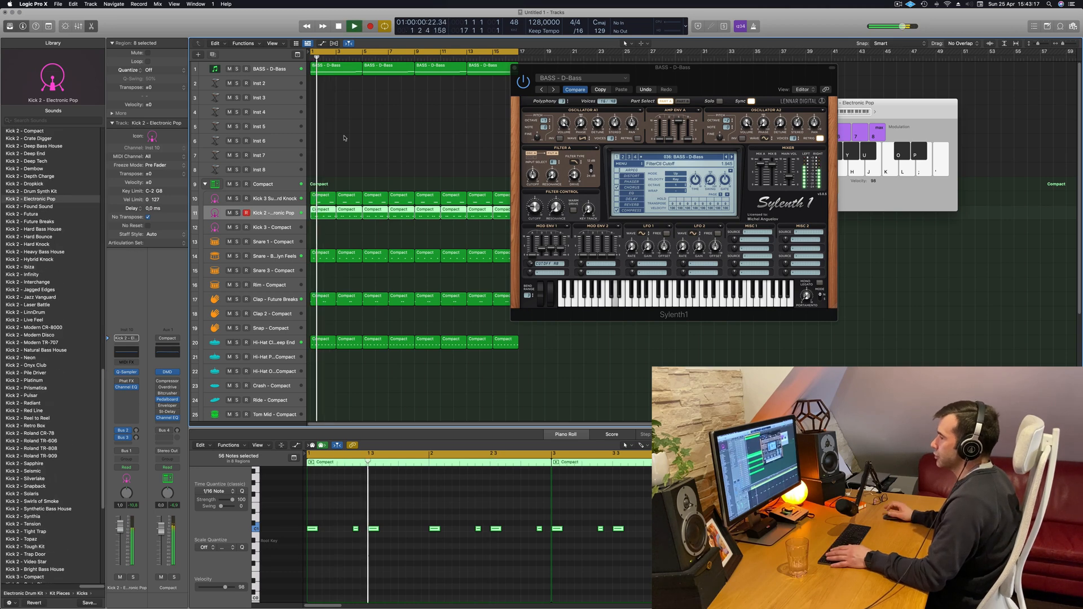
key("Return")
left_click(289, 72)
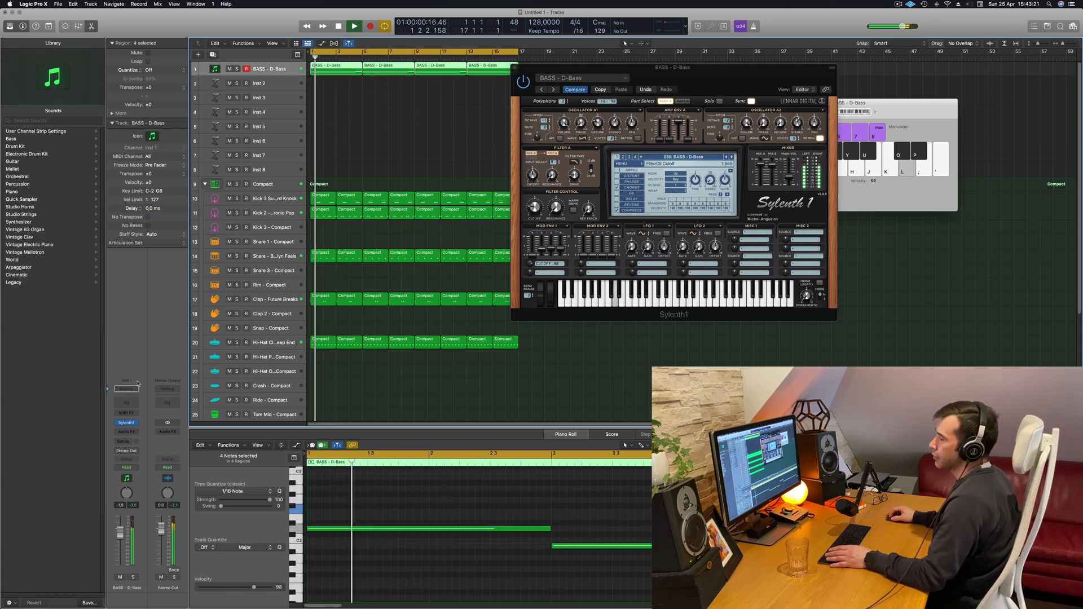
left_click(124, 432)
mouse_move(135, 455)
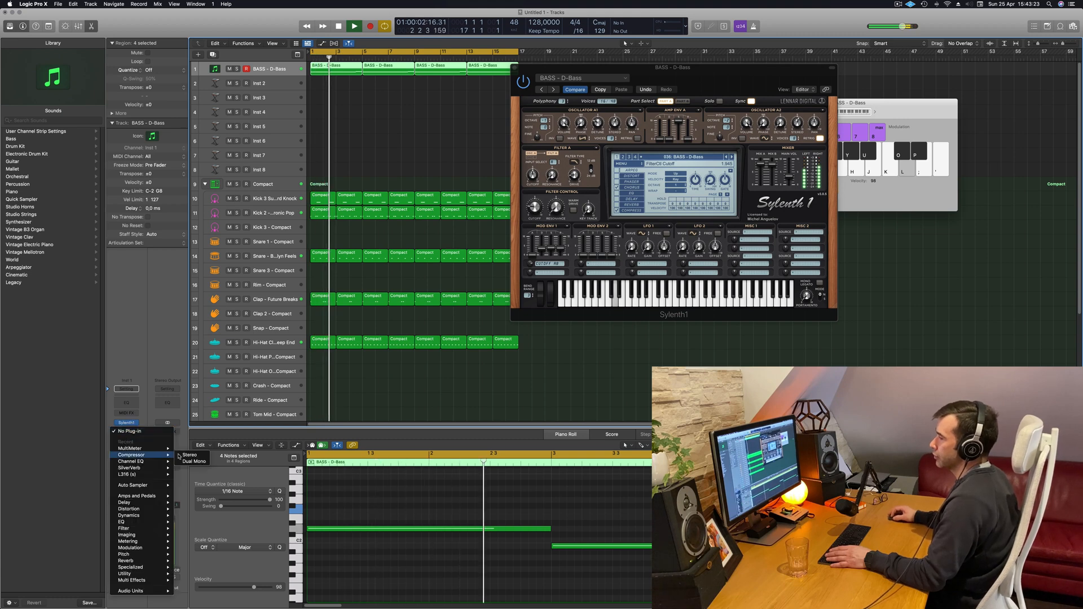
left_click(190, 455)
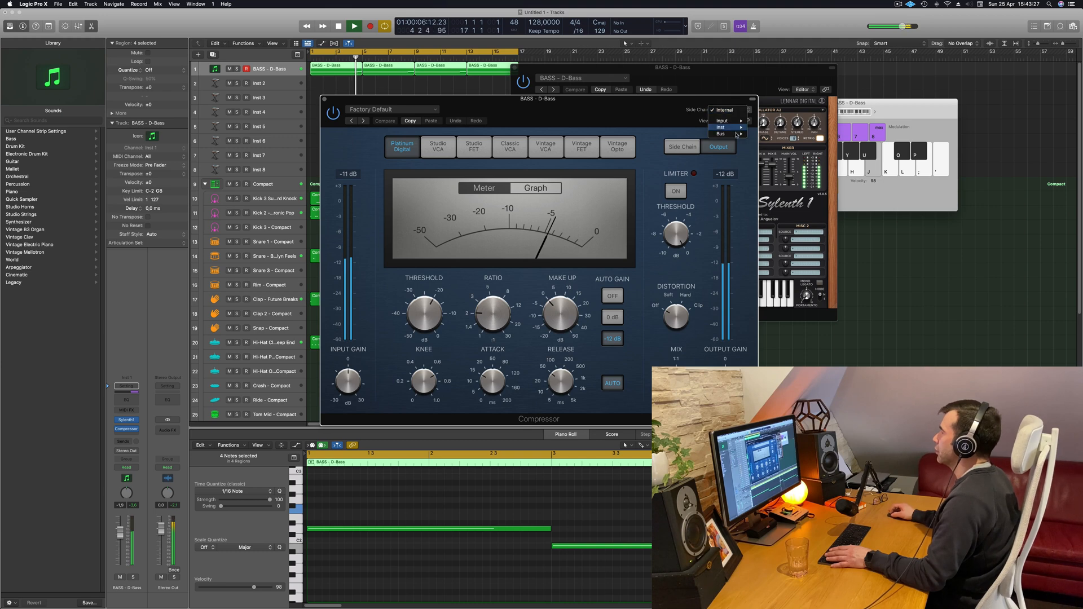
- Set the bass Compressor's side chain to Bus 2 and check it against the Kick 2 - Electronic Pop track's sends
mouse_move(738, 135)
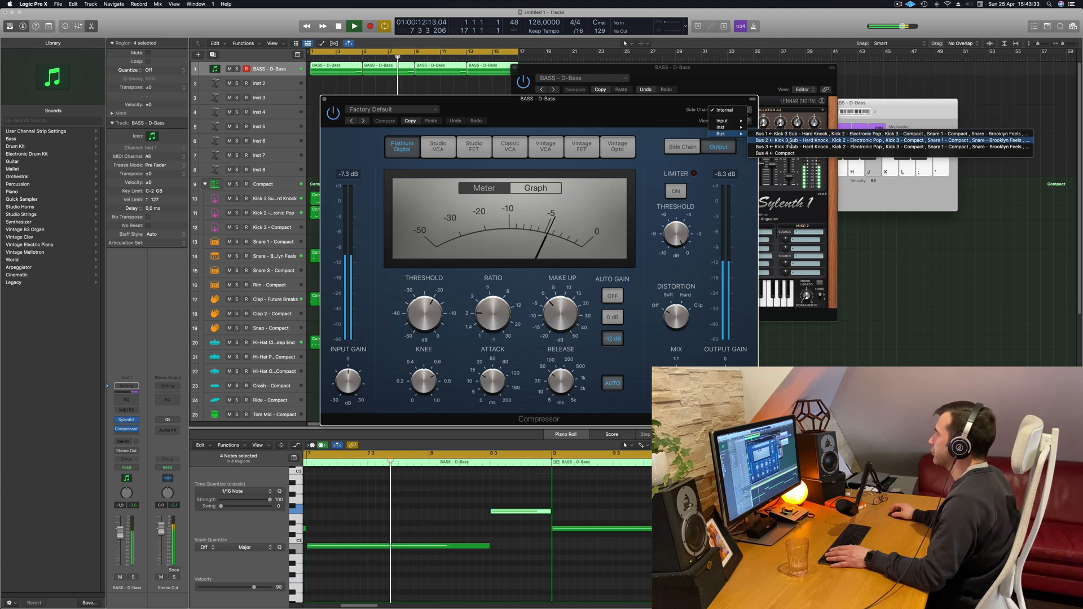
left_click(792, 141)
left_click_drag(642, 112, 857, 105)
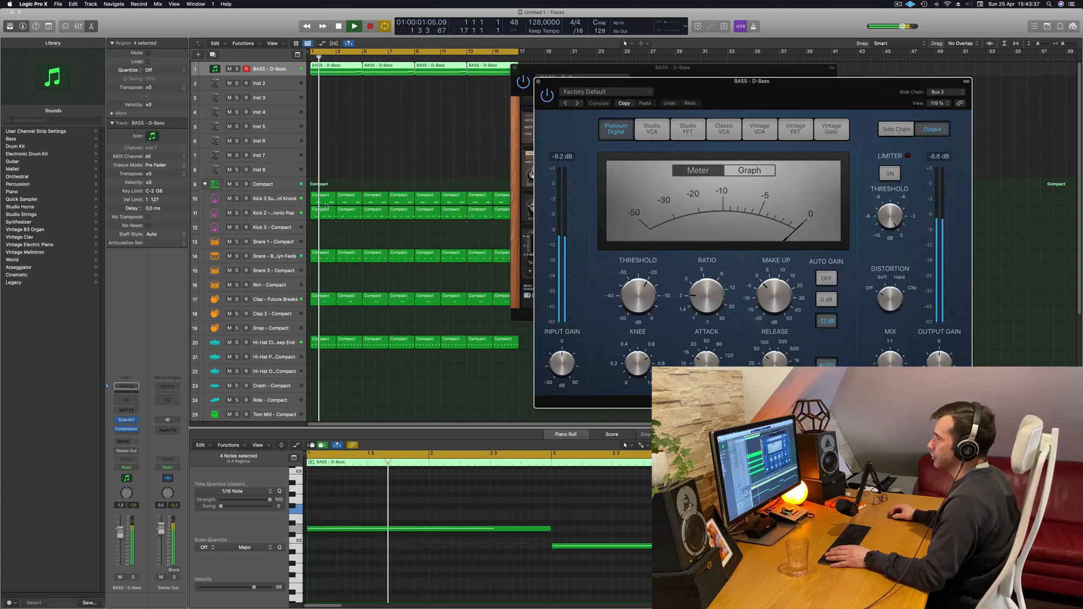
left_click(284, 214)
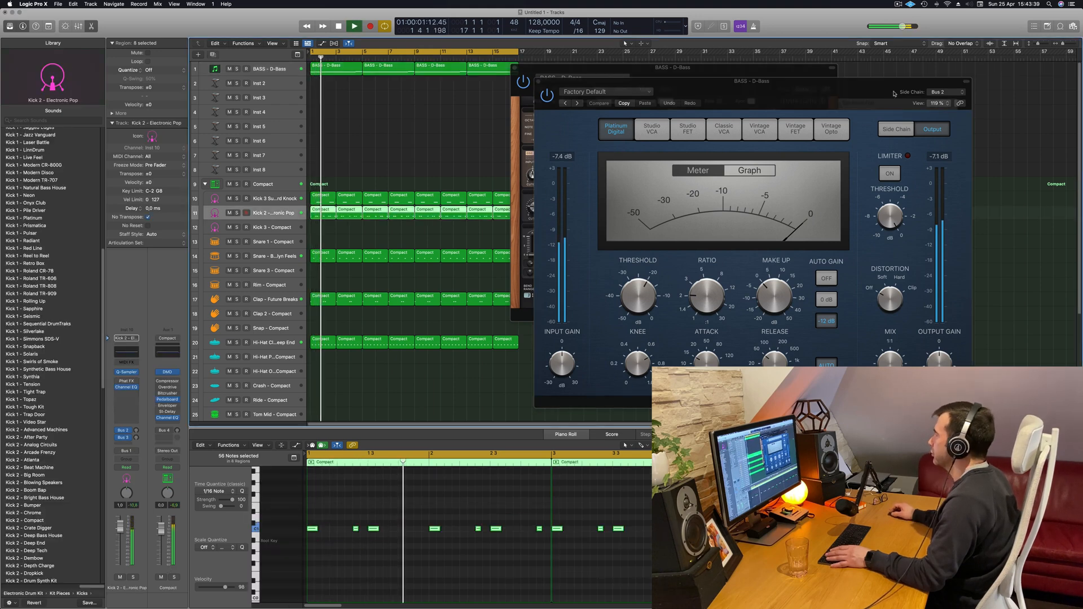
left_click(775, 100)
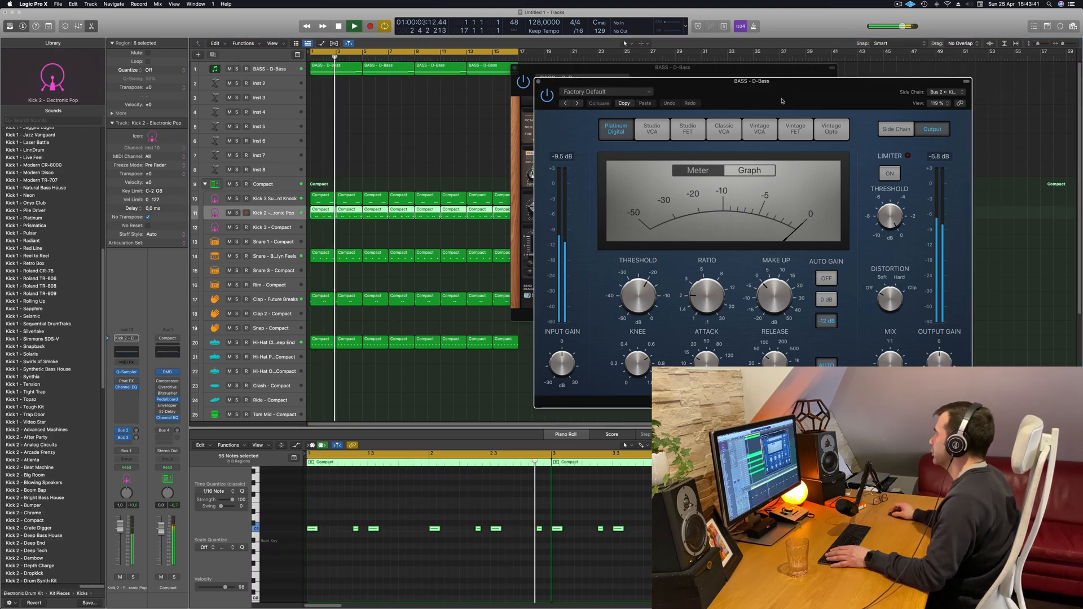
- Switch the bass Compressor's side chain source to the Kick 2 - Electronic Pop instrument (Inst 10)
left_click_drag(774, 101, 559, 108)
left_click(728, 99)
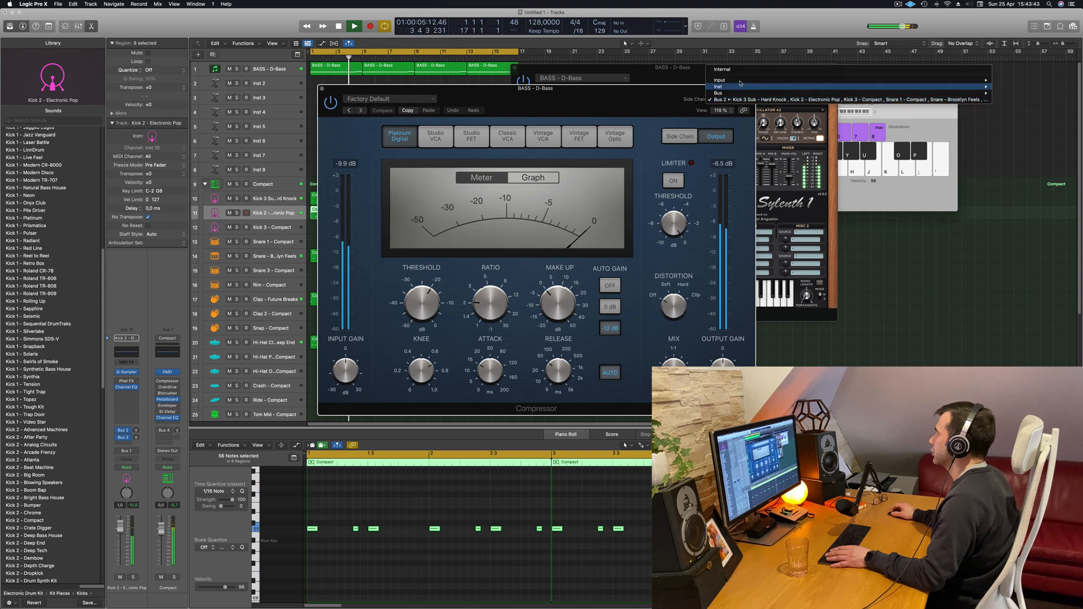
mouse_move(740, 86)
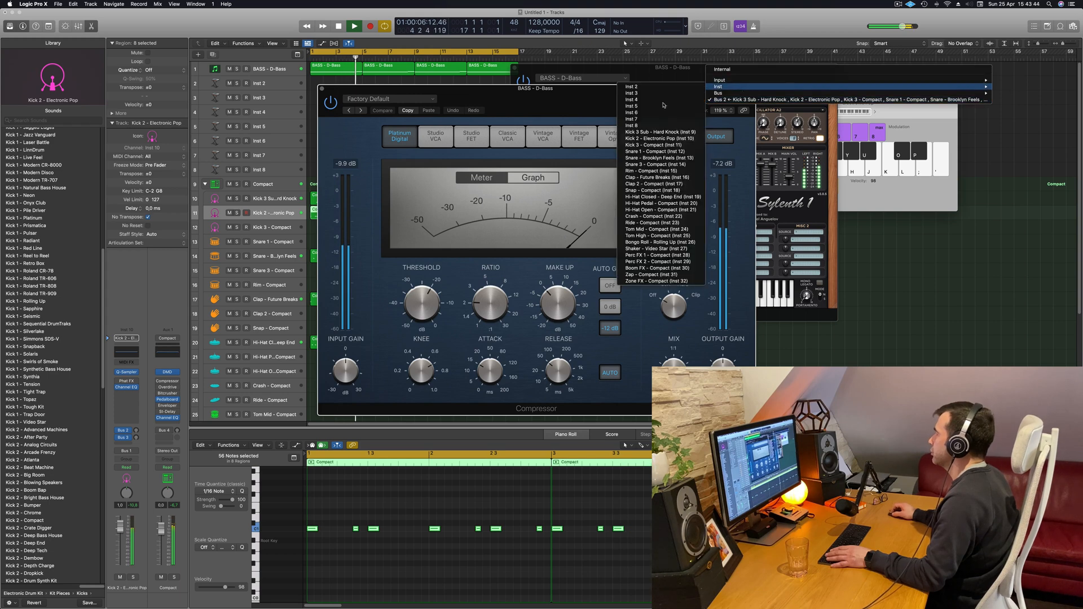
left_click(659, 138)
left_click_drag(535, 88, 665, 98)
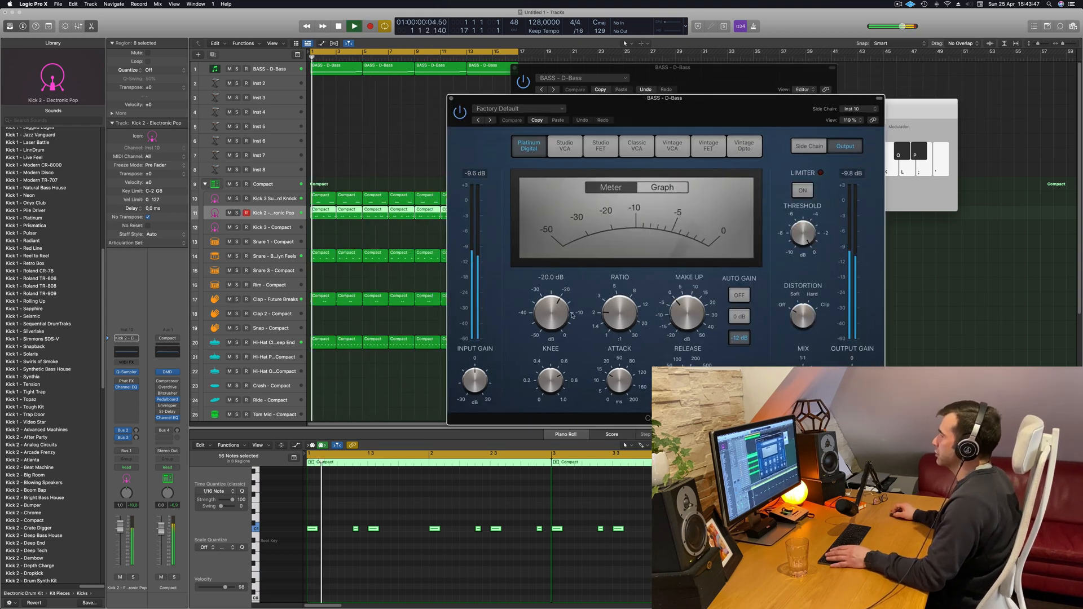
- Set the bass Compressor's threshold to about -25 dB and attack to 200 ms, adjust its ratio, and close the plug-in
left_click_drag(619, 314, 554, 326)
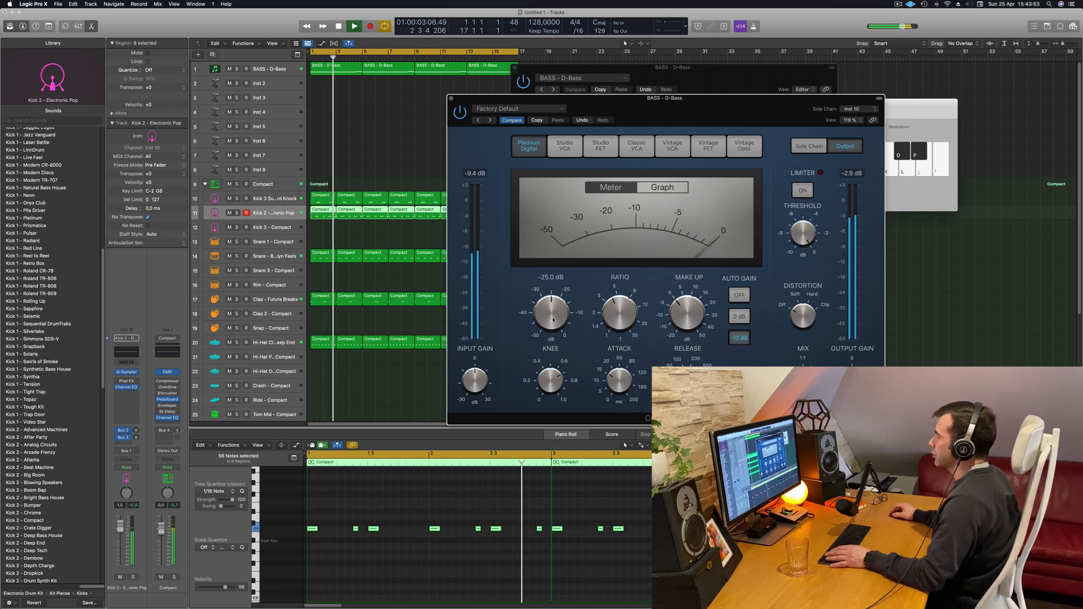
left_click_drag(550, 324, 552, 321)
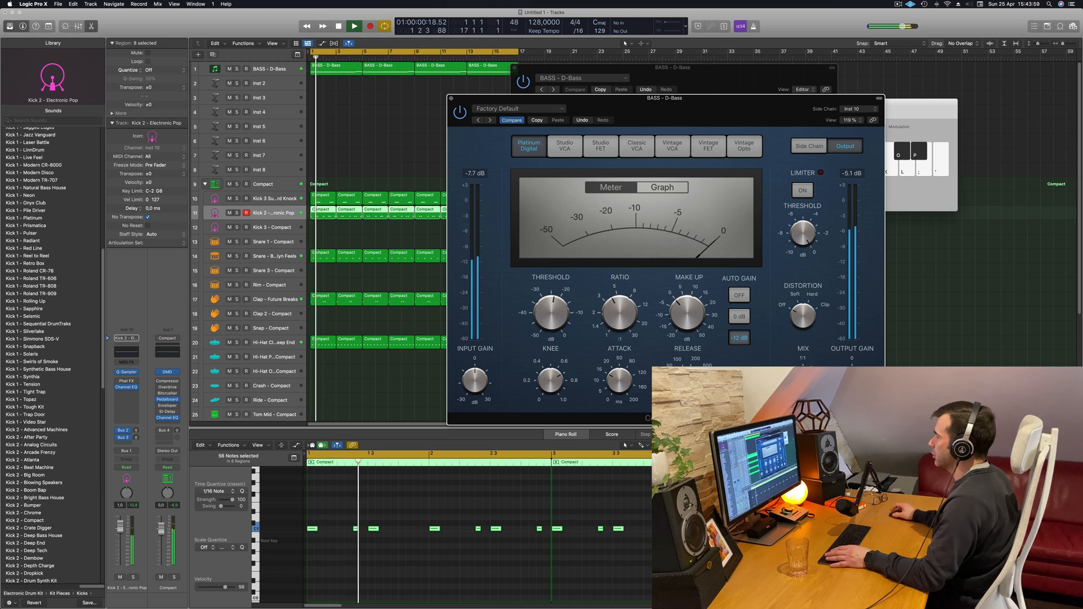
left_click_drag(619, 381, 619, 321)
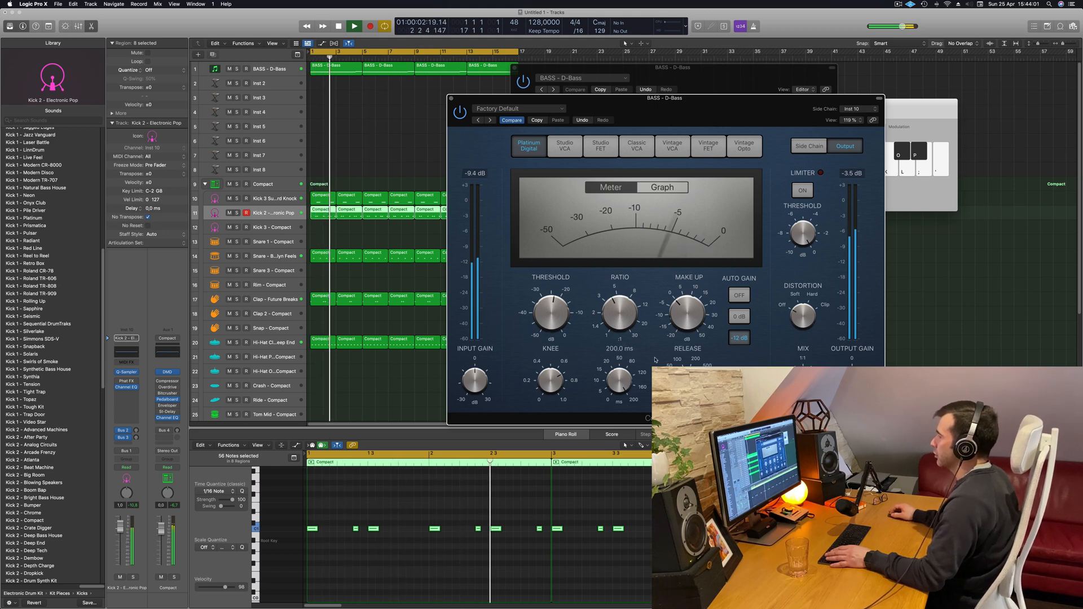
left_click_drag(704, 111, 675, 132)
key("super+w")
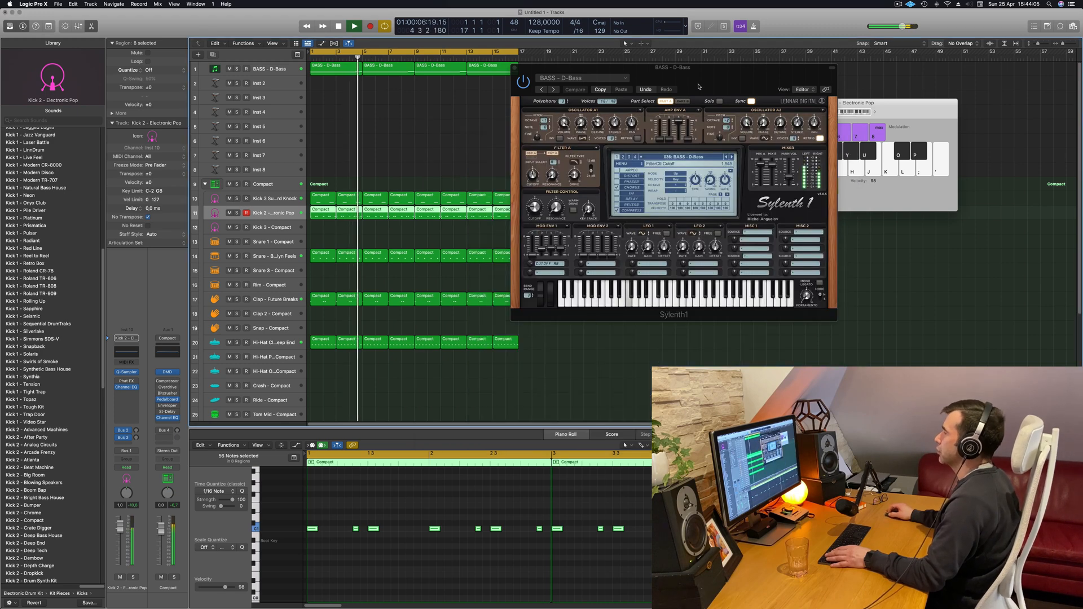
- Close the open Sylenth1 window, select the D-Bass track and lower its volume to about -4 dB while playing from the start
left_click_drag(698, 86, 607, 156)
left_click(422, 138)
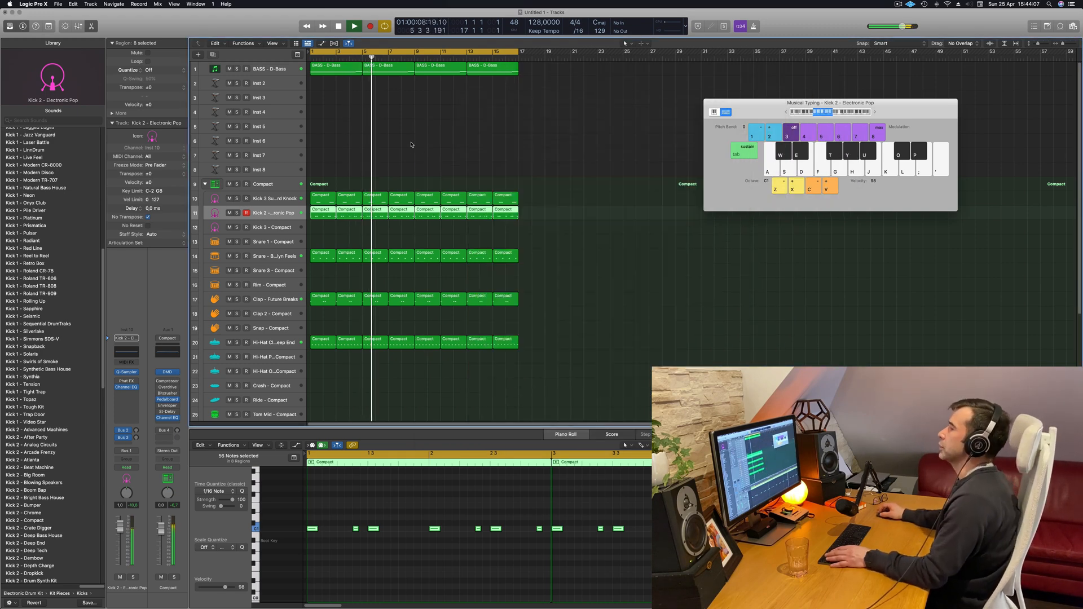
left_click(411, 144)
left_click(277, 70)
key("Return")
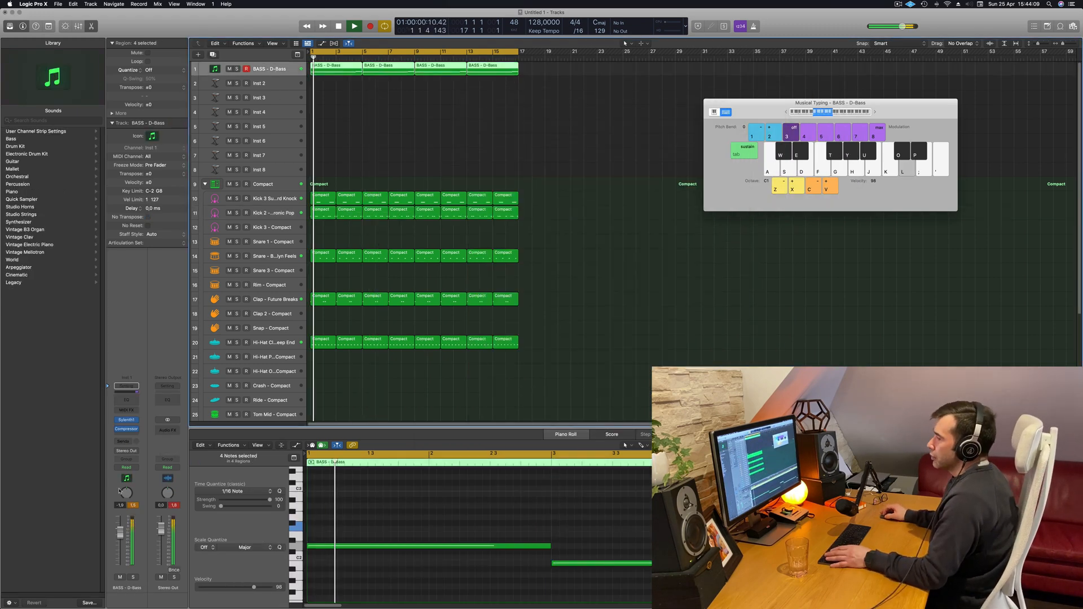
left_click_drag(118, 537, 119, 537)
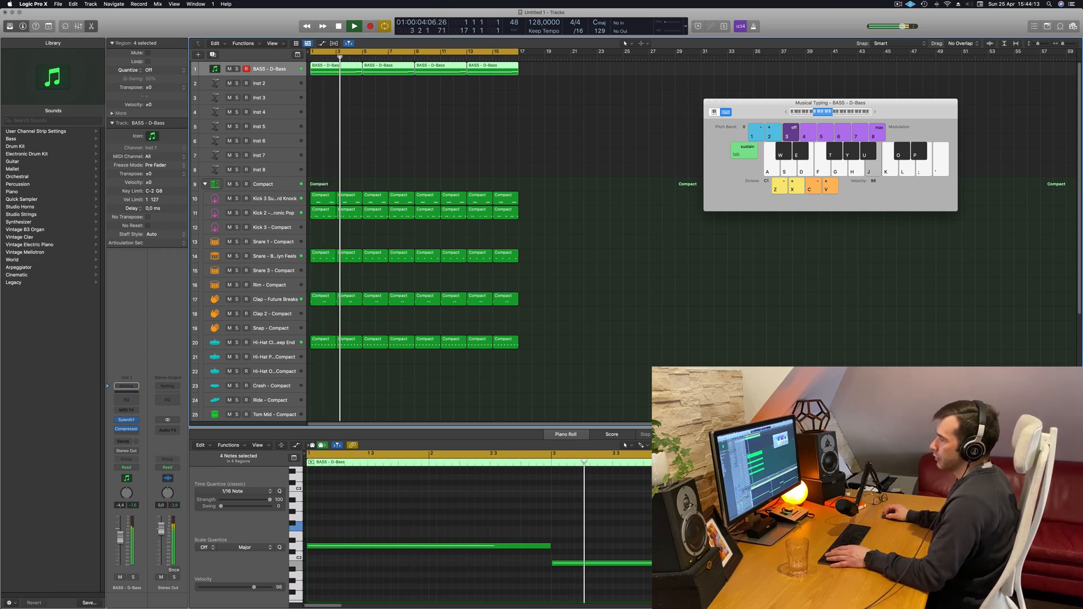
key("Return")
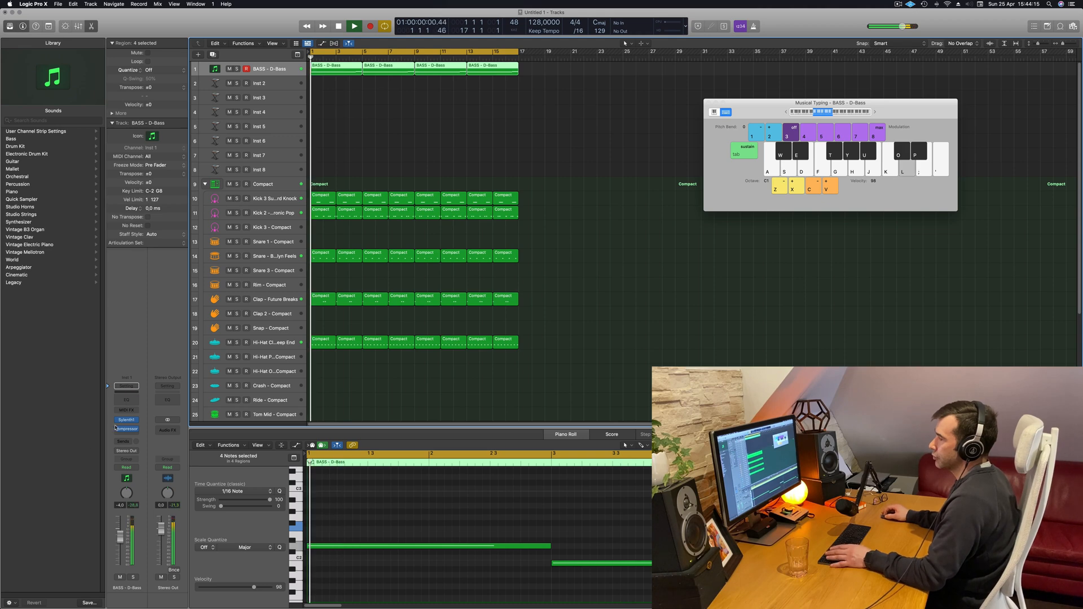
- Fine-tune the D-Bass preset's Filter Control cutoff and key tracking in Sylenth1 while the beat plays, and close the synth
left_click(127, 420)
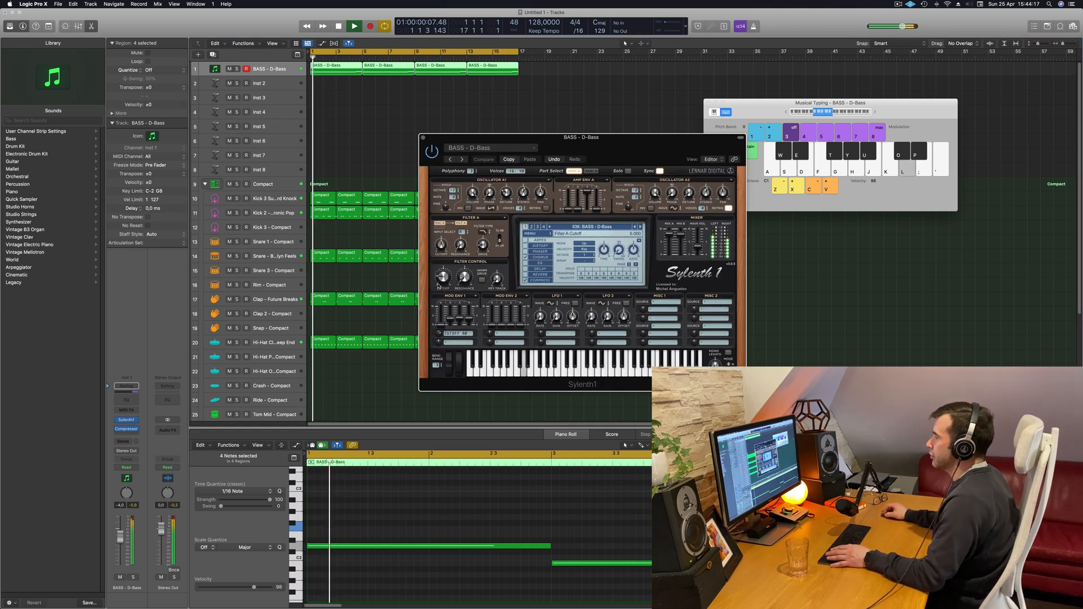
left_click_drag(621, 151, 655, 141)
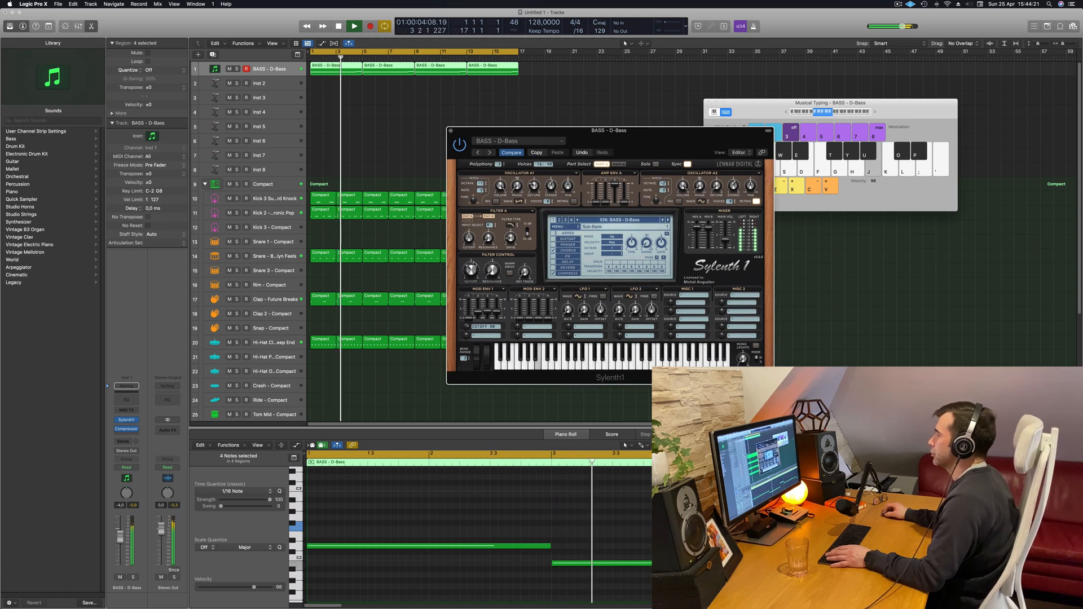
key("Return")
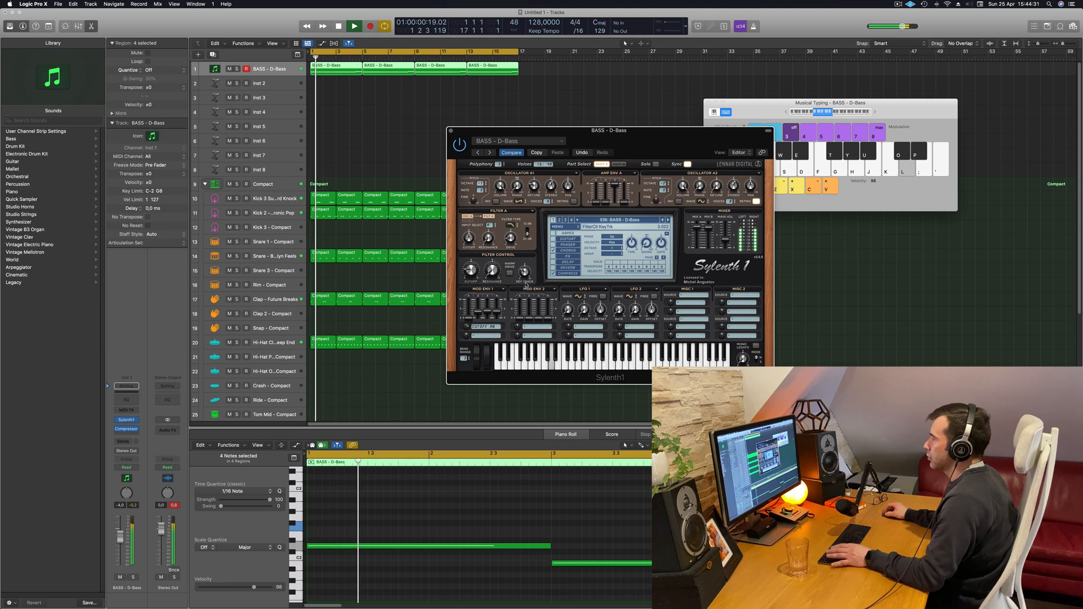
key("space")
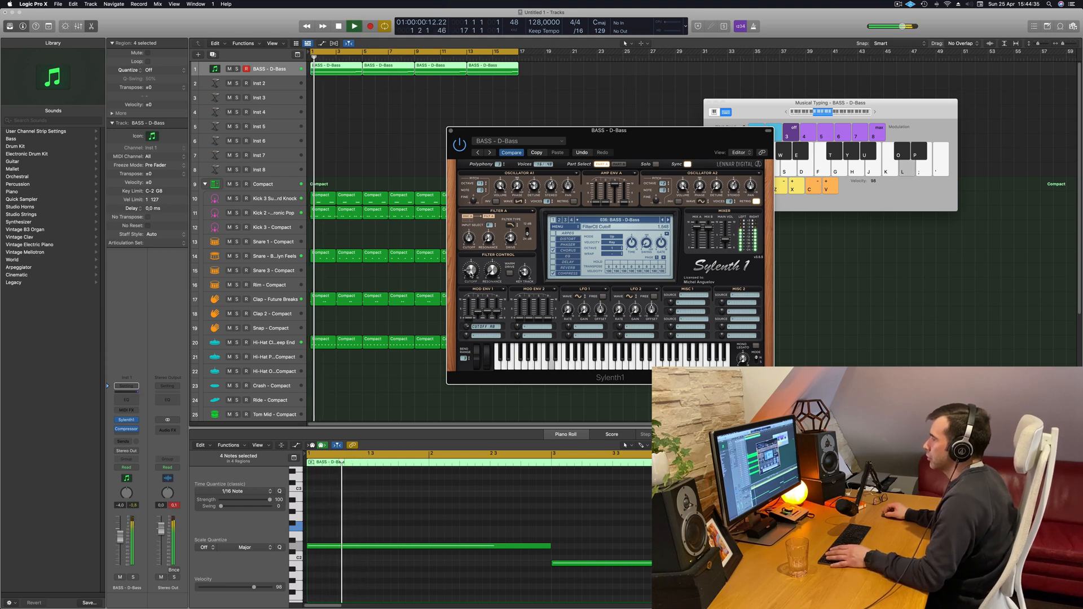
left_click_drag(674, 129, 571, 122)
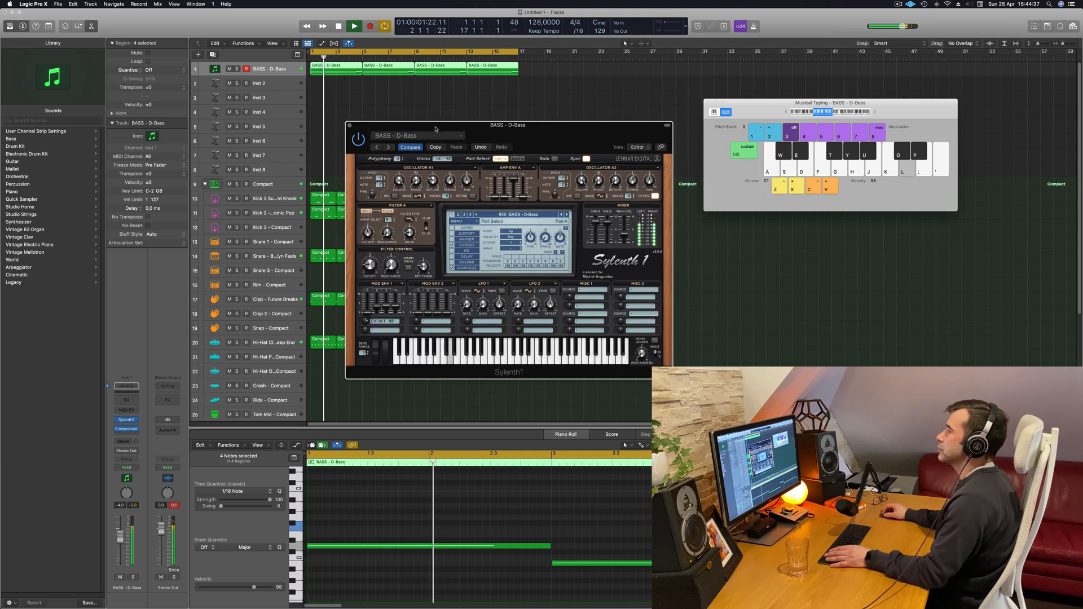
left_click(346, 124)
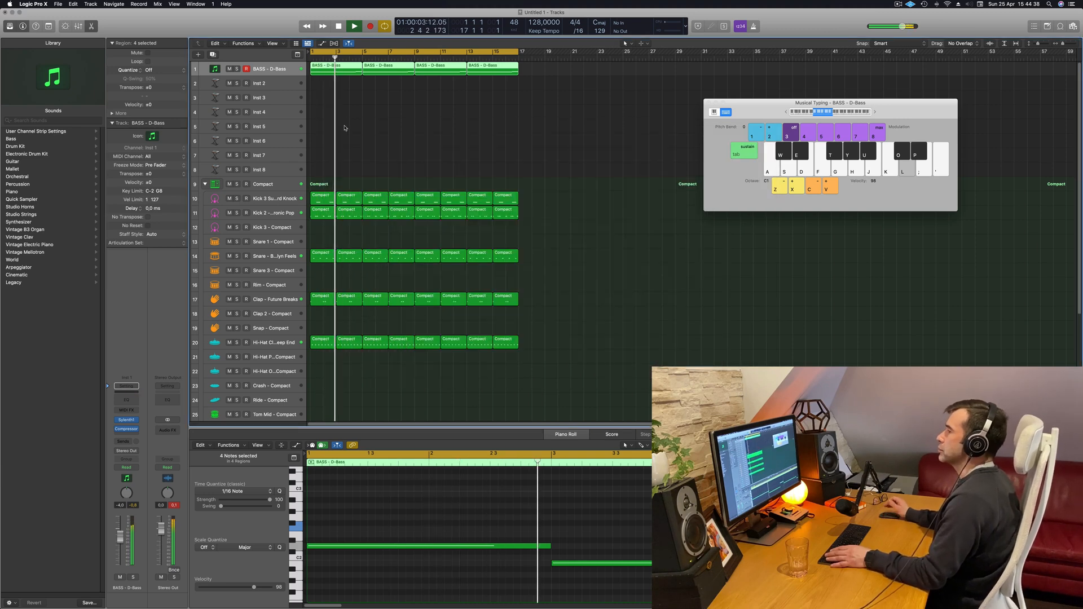
left_click(272, 83)
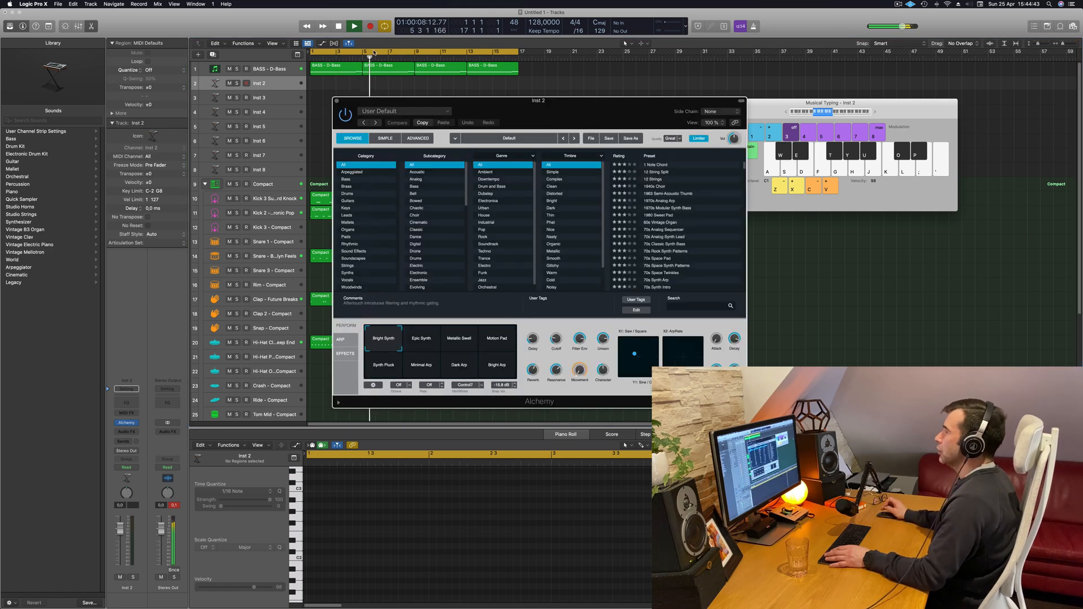
mouse_move(584, 118)
left_mouse_down()
mouse_move(554, 115)
mouse_move(573, 116)
left_mouse_up()
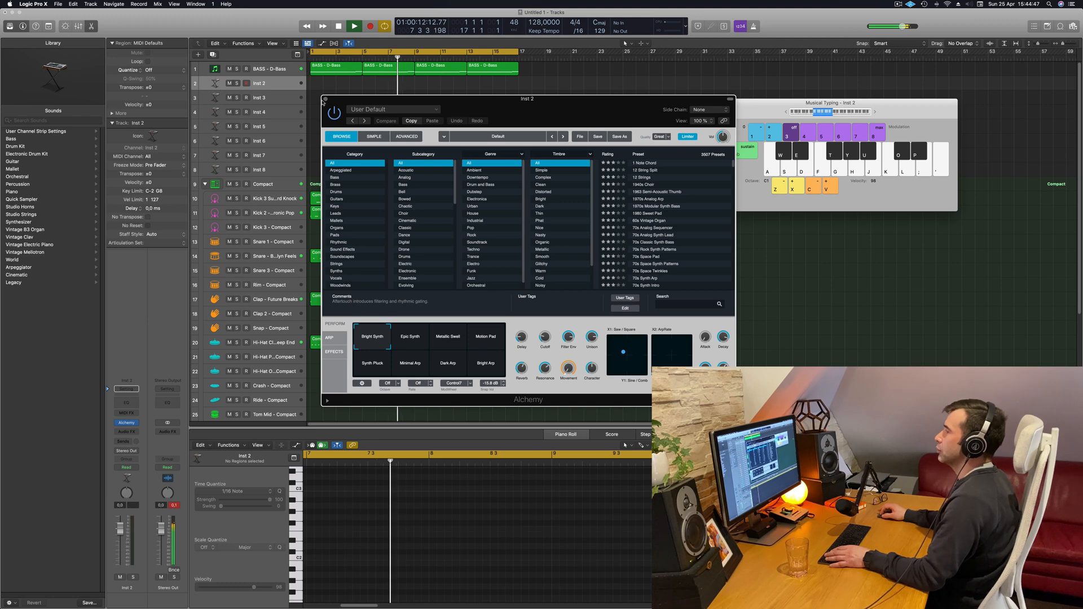
key("super+w")
- Duplicate the BASS - D-Bass track with its settings and open Sylenth1 on the new track
left_click(260, 68)
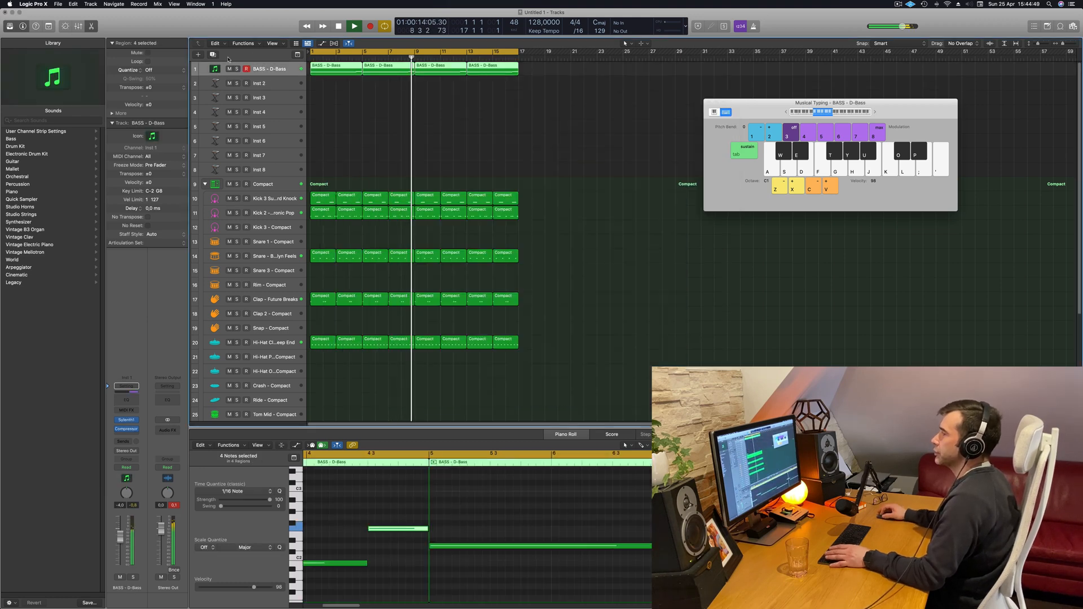
left_click(213, 54)
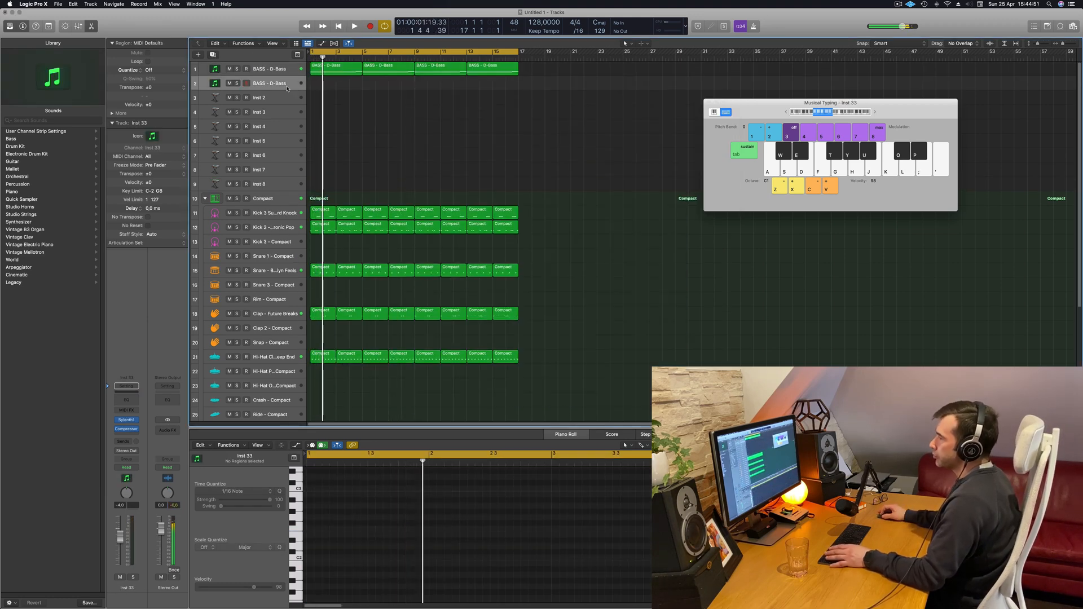
left_click(126, 420)
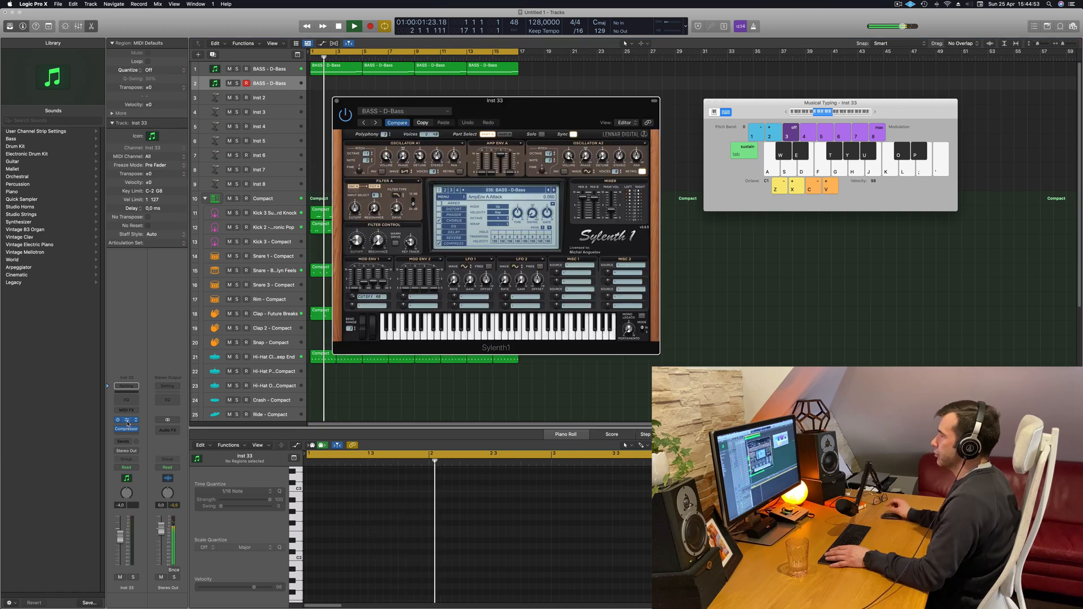
left_click_drag(545, 103, 484, 125)
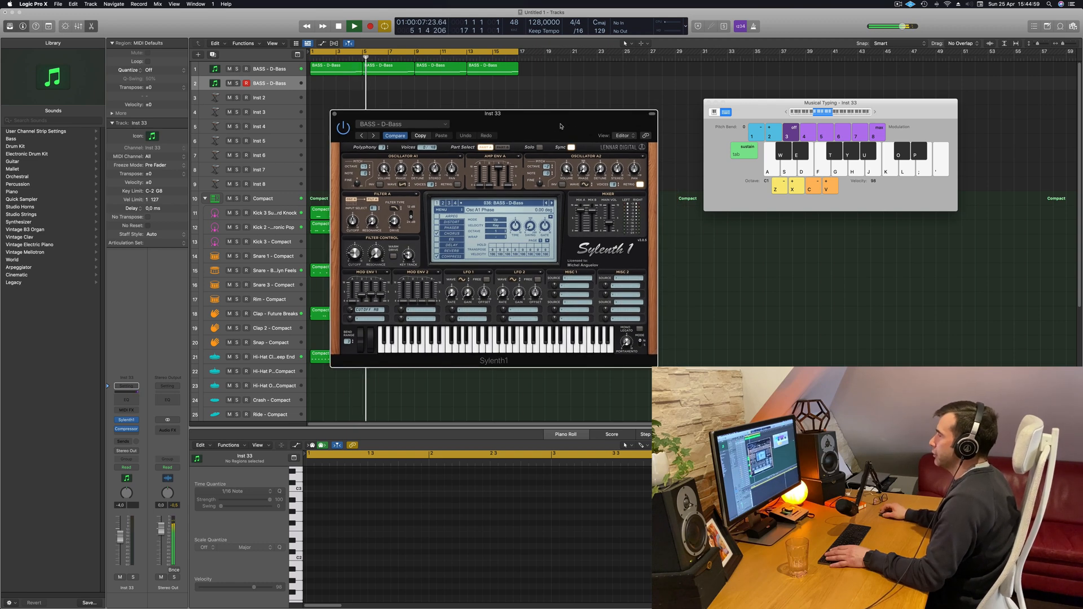
- Load the PAD - Anjuna Pad preset in the duplicated track's Sylenth1 and adjust its Filter Control cutoff
left_click(444, 204)
left_click(522, 205)
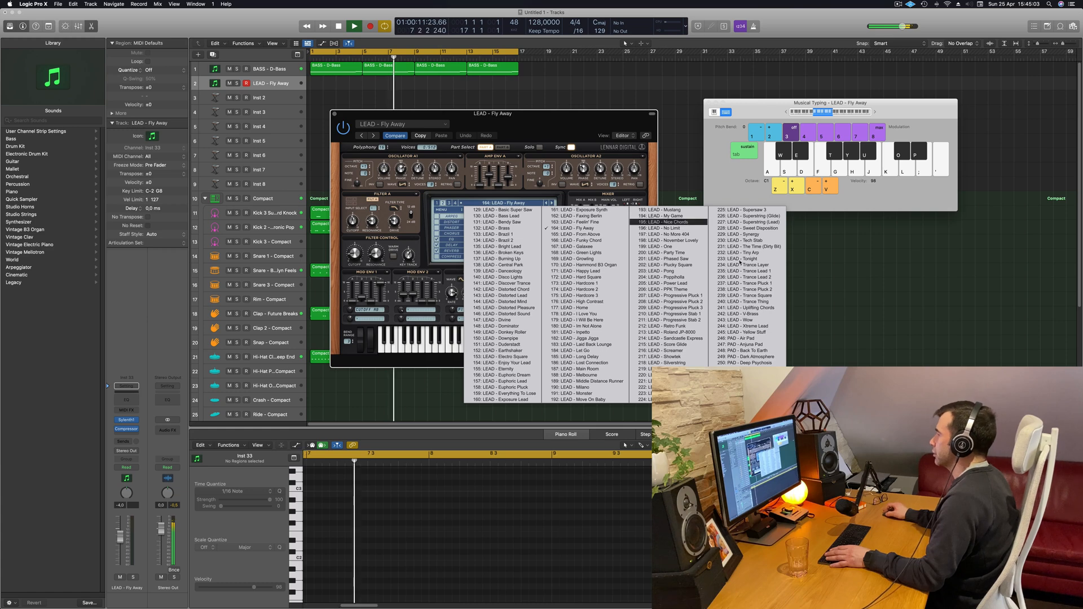
left_click(740, 350)
left_click_drag(610, 125, 795, 132)
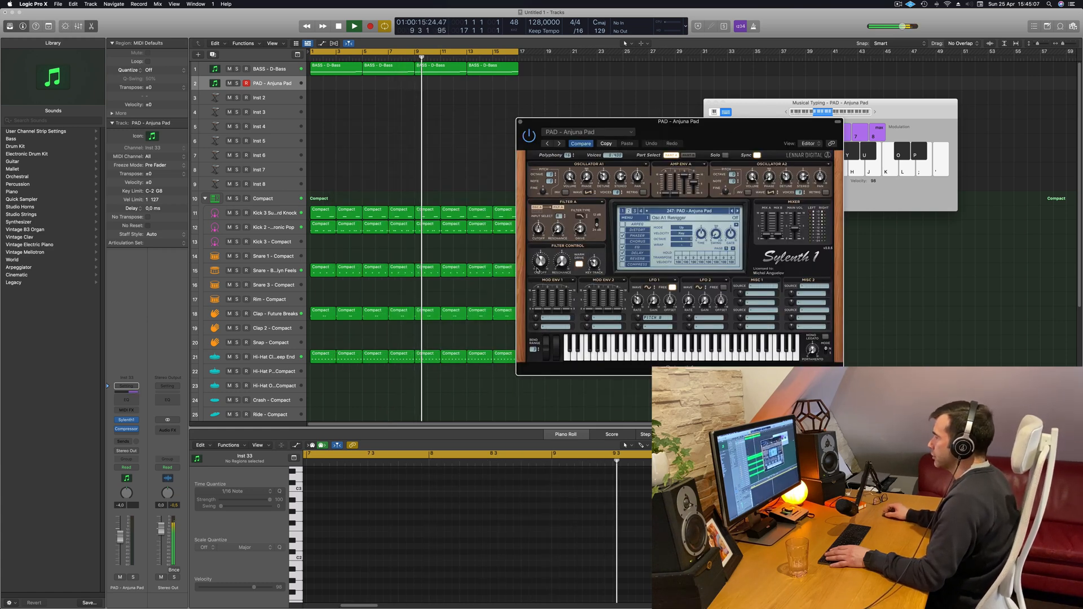
left_click_drag(540, 265, 541, 268)
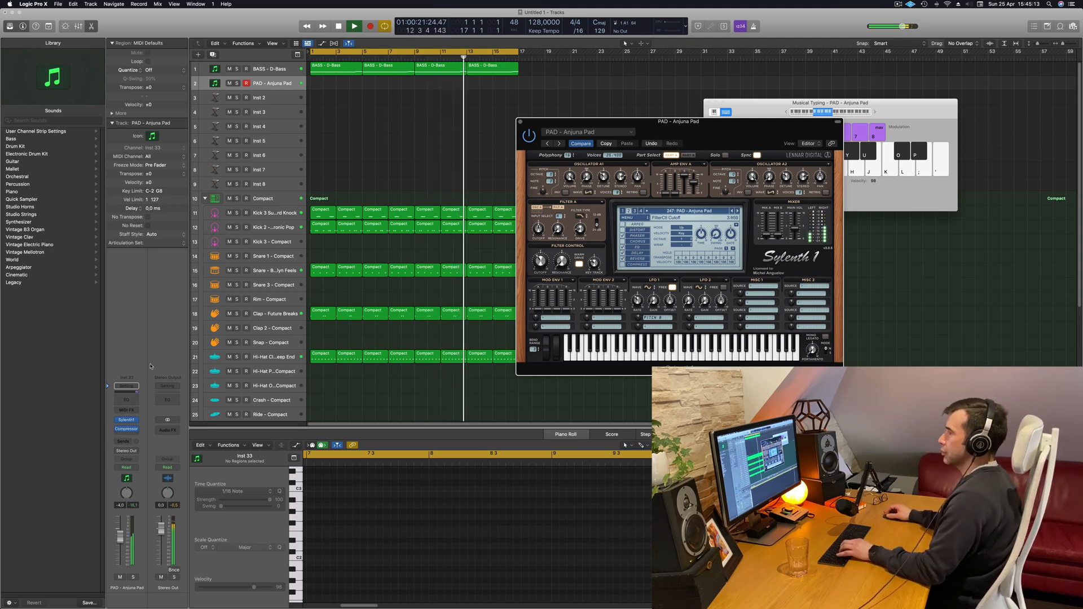
- Play test notes on the Anjuna Pad while adjusting amp envelope A's decay and sustain and the Filter Control cutoff
left_click_drag(709, 127, 676, 116)
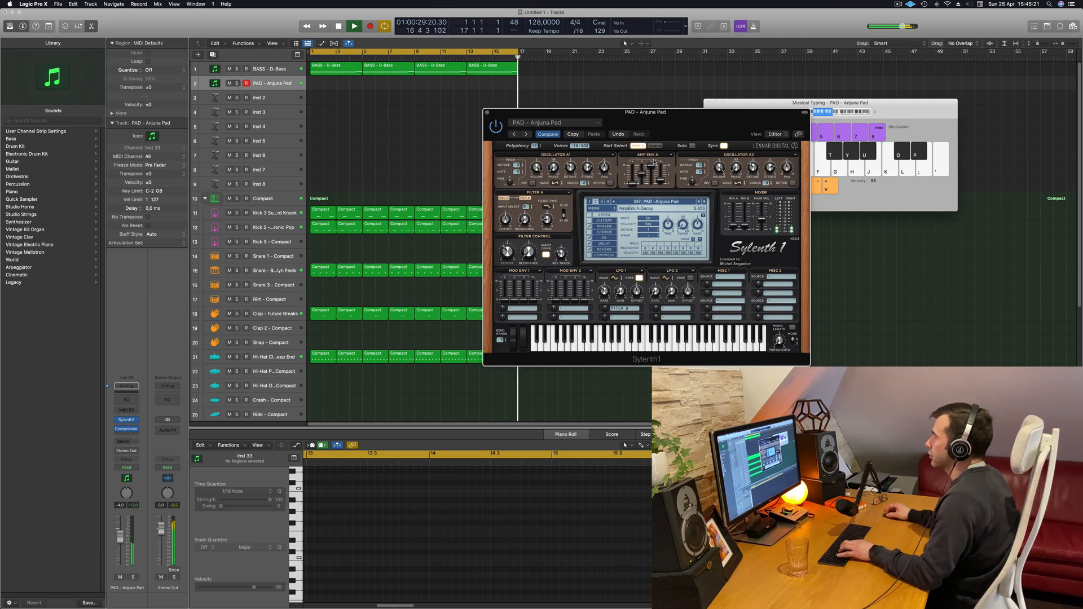
key("f")
left_click_drag(652, 170, 652, 168)
key("f")
key("g")
key("g")
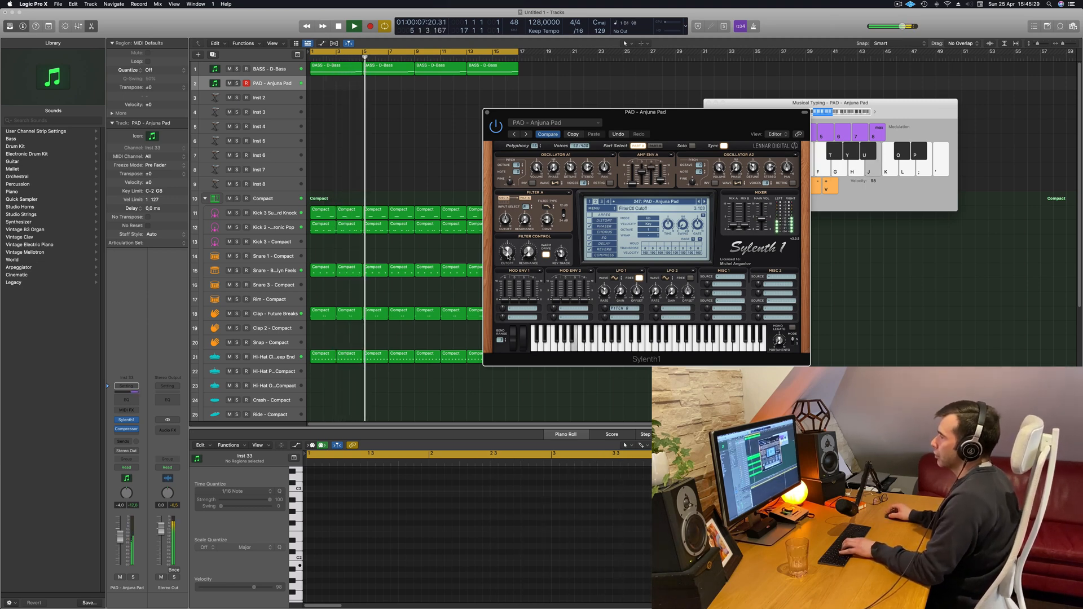
key("k")
key("l")
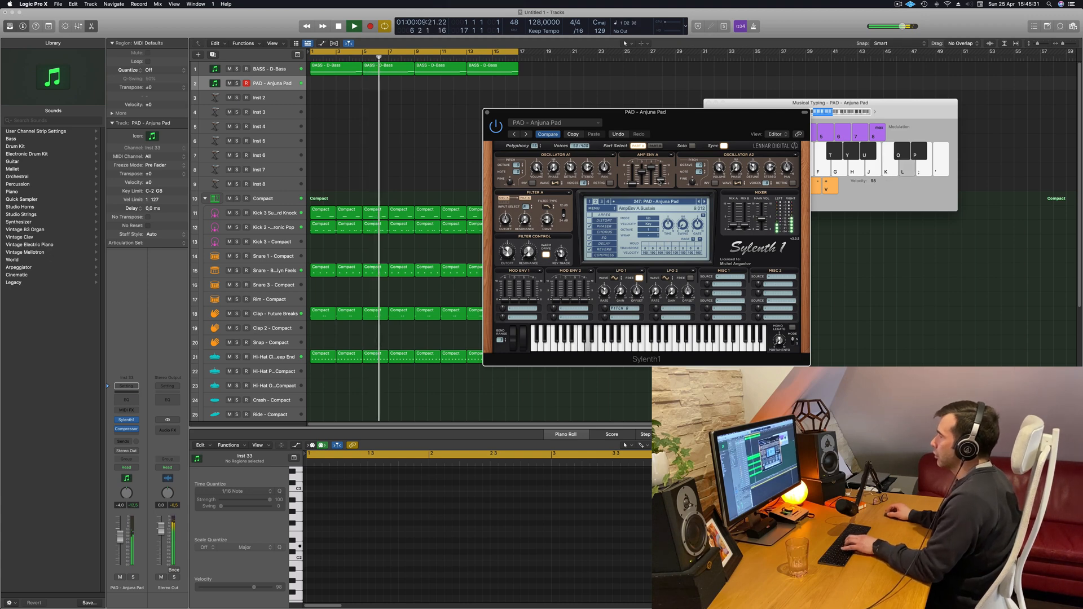
key("j")
- Switch between Sylenth1's Parts A and B while playing notes, and adjust amp envelope B's release
left_click(655, 146)
key("j")
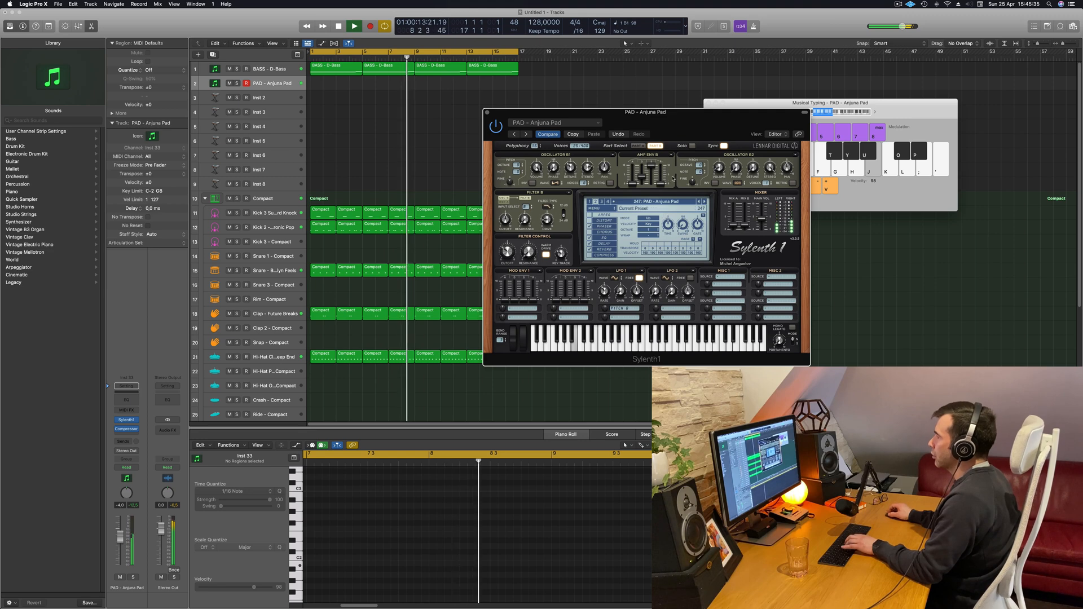
left_click(638, 146)
key("j")
key("k")
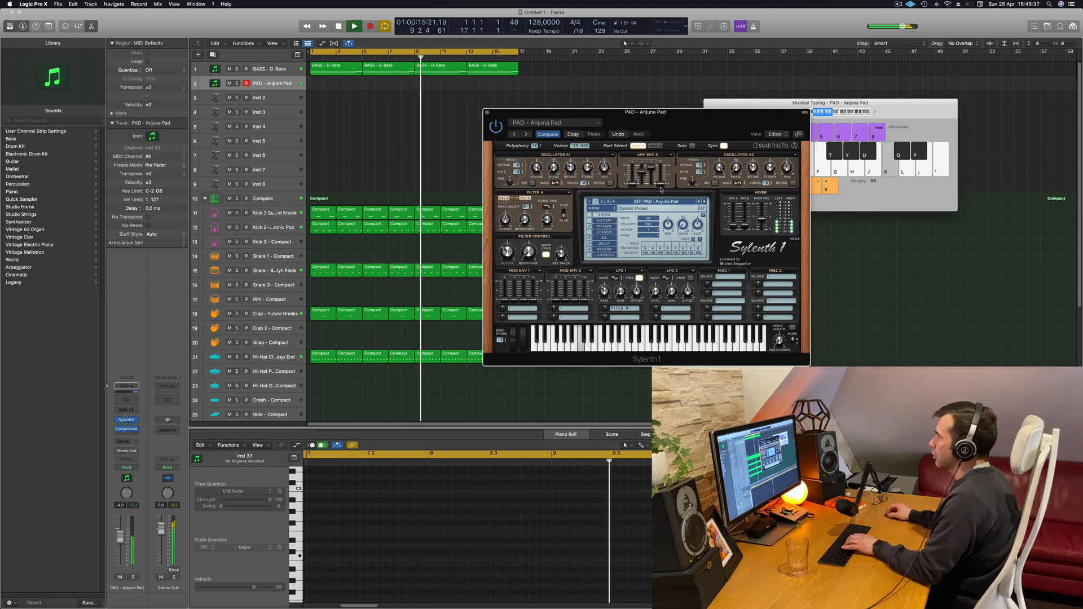
left_click(654, 146)
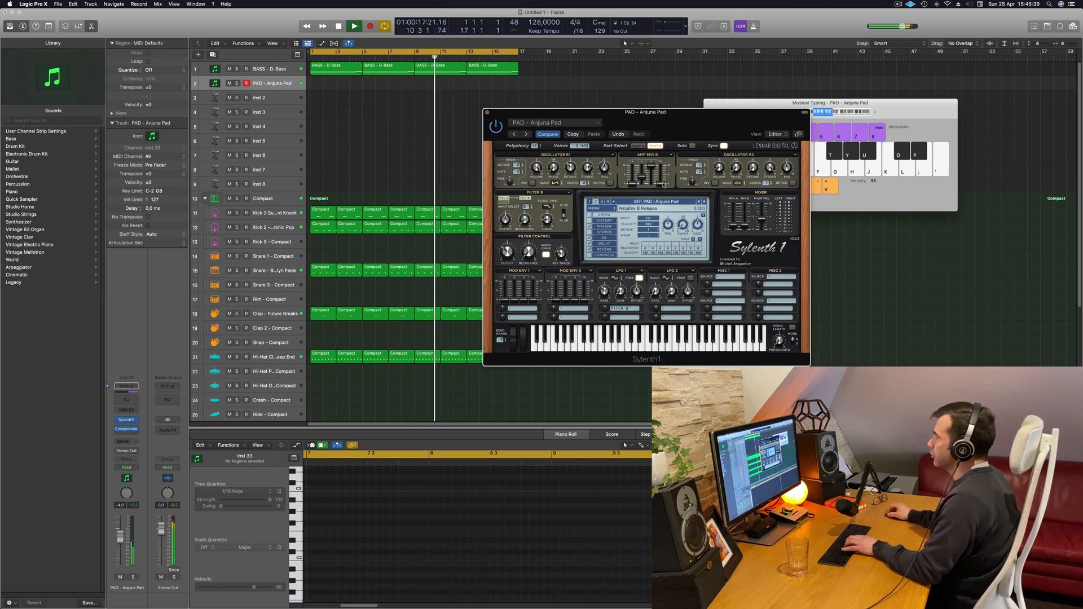
left_click_drag(660, 183, 661, 180)
- Adjust amp envelope B's decay on the Anjuna Pad while playing a short series of test notes
key("j")
key("j")
key("l")
key("l")
key("j")
key("k")
key("l")
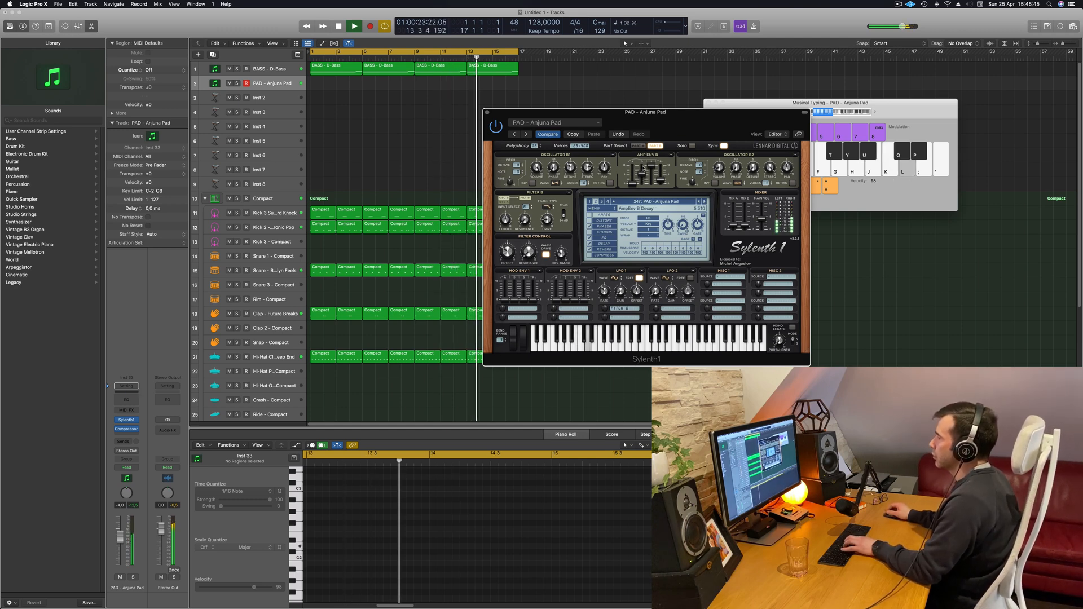
- Play test notes on the Anjuna Pad over the beat and move the Musical Typing window clear of the synth
key("l")
key("apostrophe")
key("semicolon")
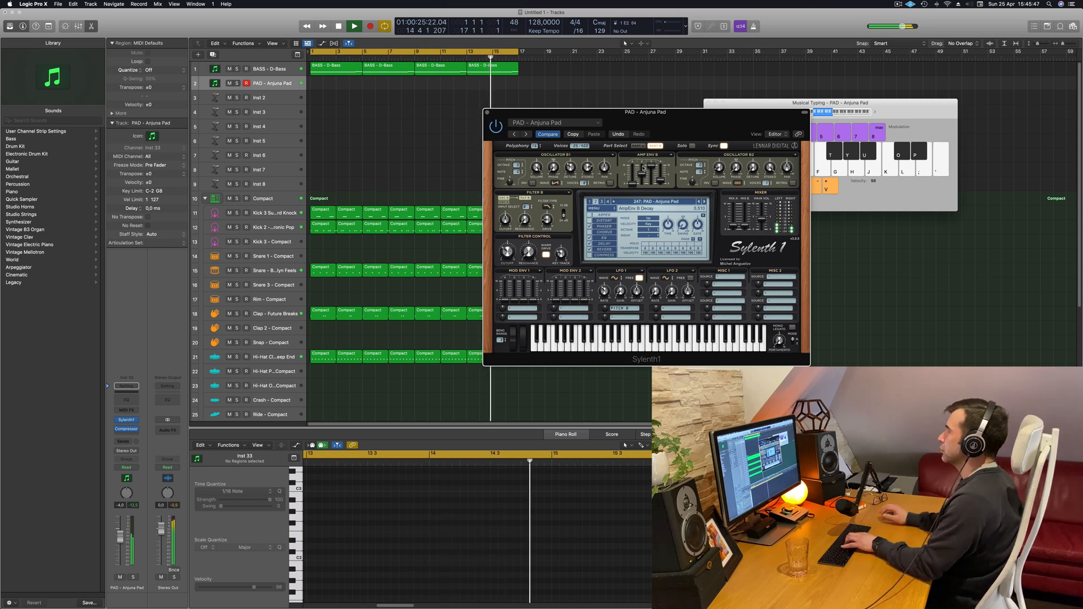
key("l")
key("l")
key("semicolon")
left_click(875, 113)
key("k")
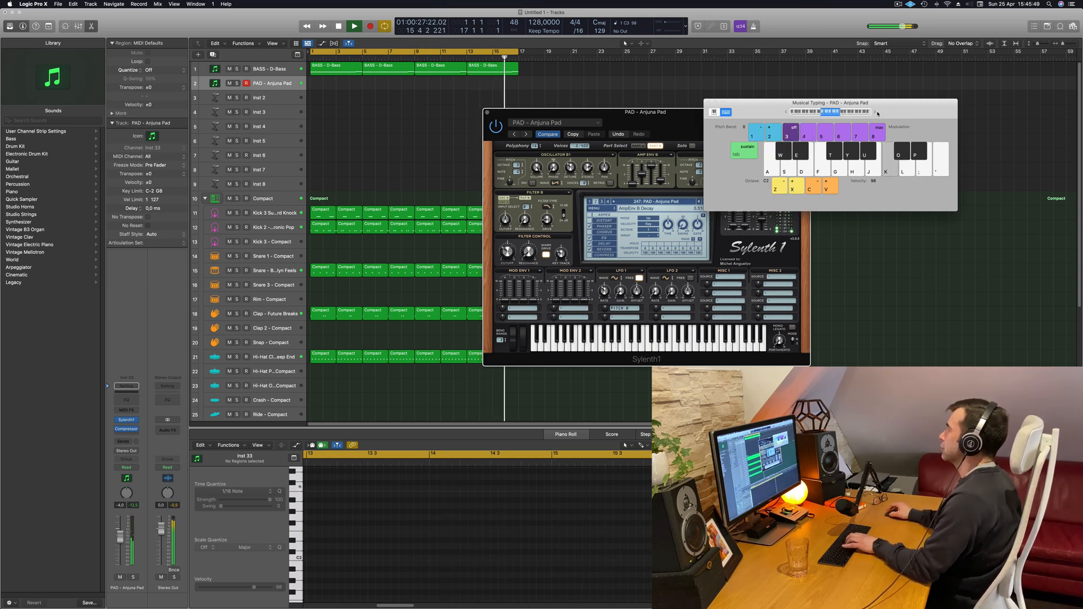
left_click_drag(762, 107, 831, 100)
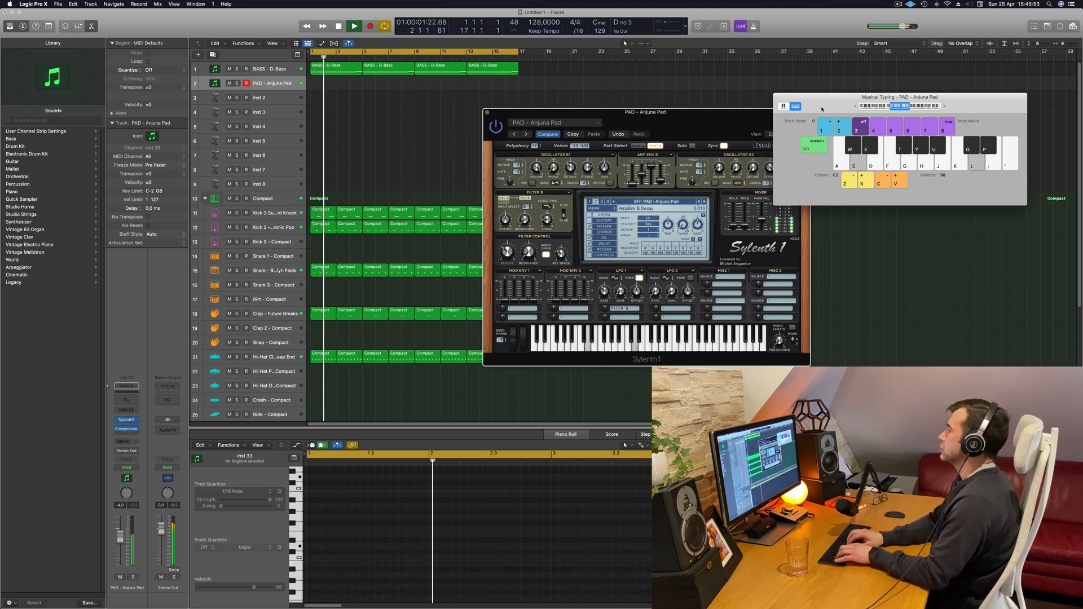
key("k")
key("space")
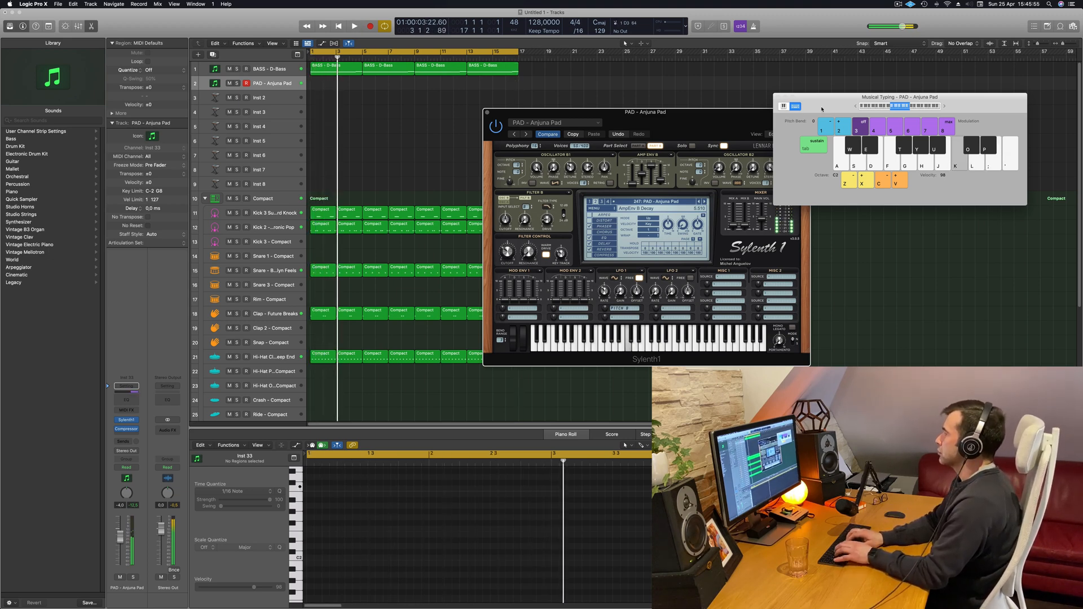
- Try out a short melody on the Anjuna Pad with the musical keyboard while the drums and bass play
key("space")
key("semicolon")
key("l")
key("f")
key("j")
key("h")
key("j")
key("k")
key("j")
key("k")
key("f")
key("g")
key("h")
key("f")
key("space")
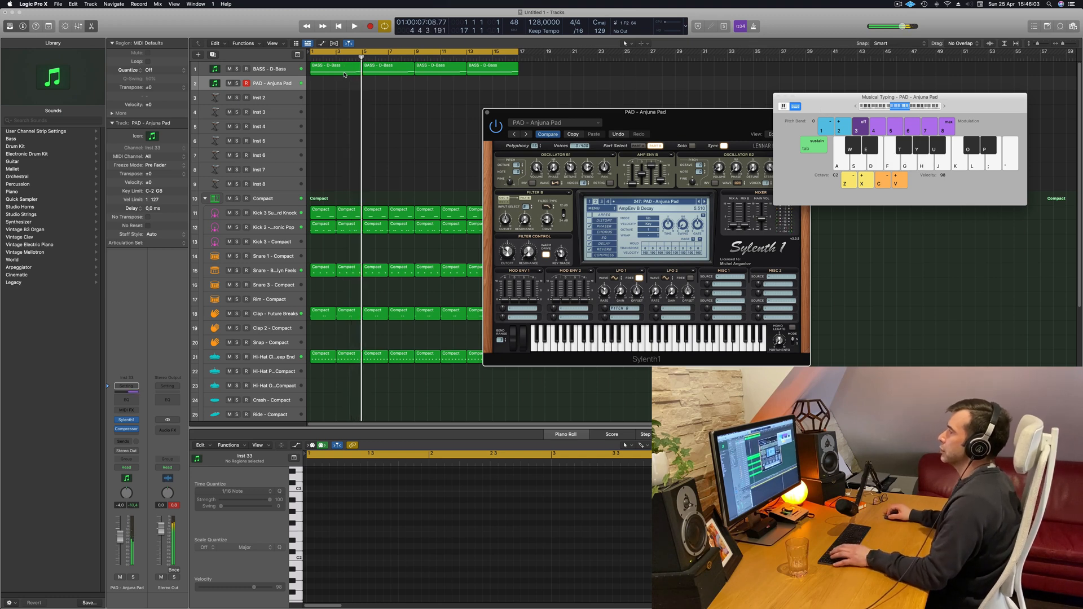
- Copy the first BASS - D-Bass region onto the pad track at bar 1 and shorten its D2 note to a brief stab
left_click(337, 74)
left_click_drag(337, 74, 337, 89)
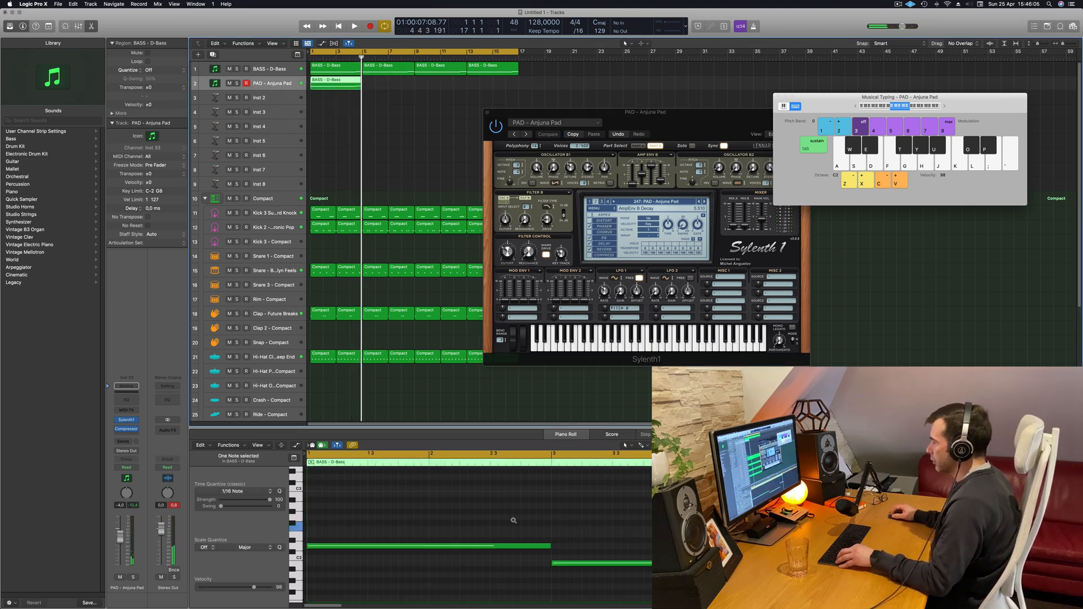
left_click_drag(565, 587, 320, 553)
left_click(535, 546)
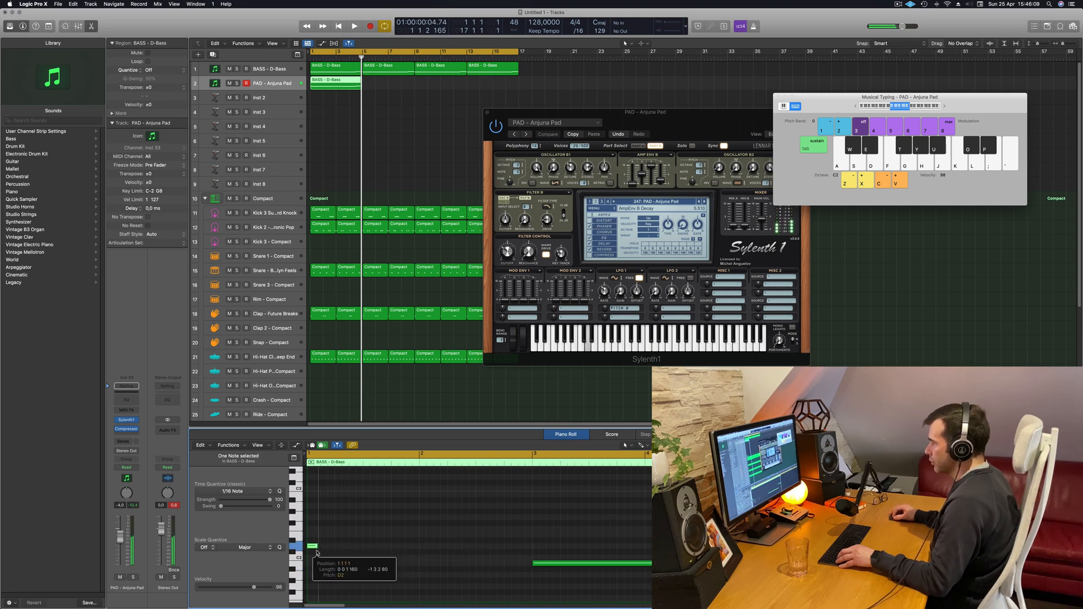
- Shorten the B1 note and move it close behind the opening D2 note, checking the timing in playback
left_click_drag(535, 564, 346, 566)
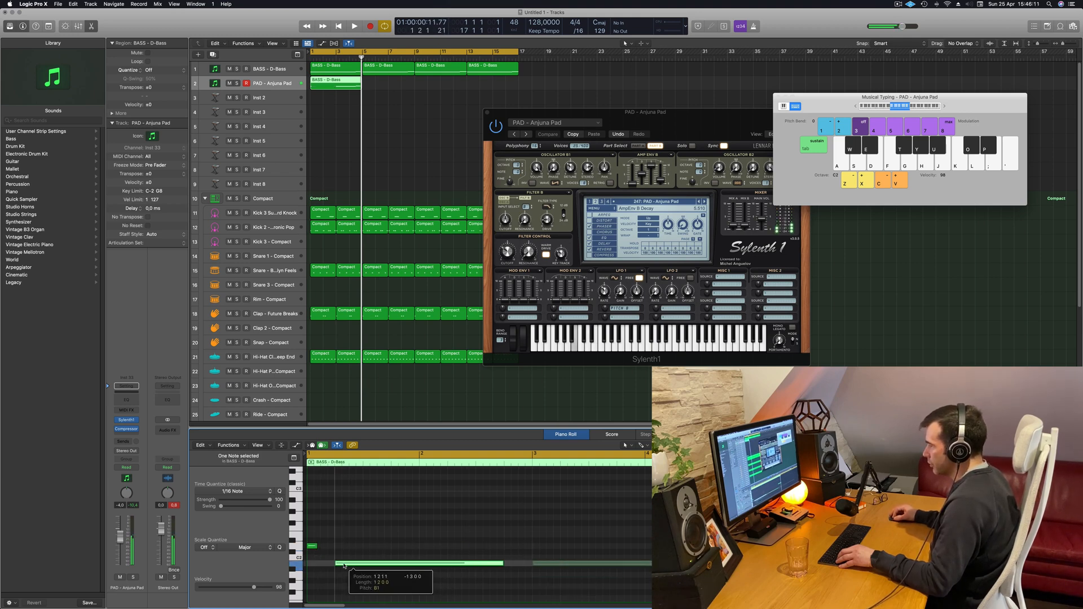
left_click_drag(452, 566, 324, 565)
scroll(325, 564, "right", 3)
scroll(361, 553, "left", 5)
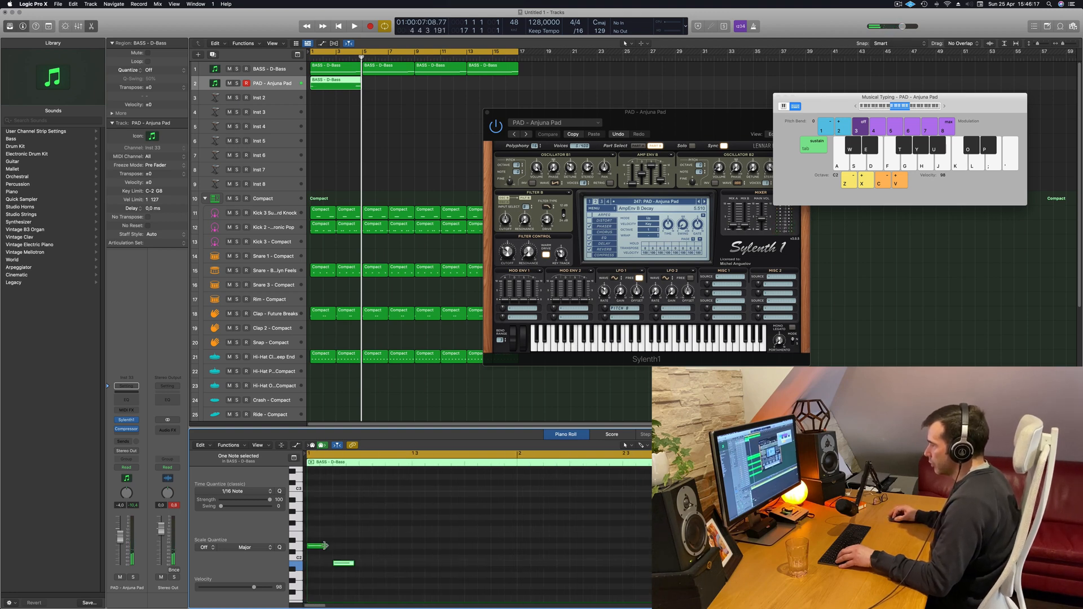
left_click_drag(342, 566, 337, 568)
key("space")
key("space")
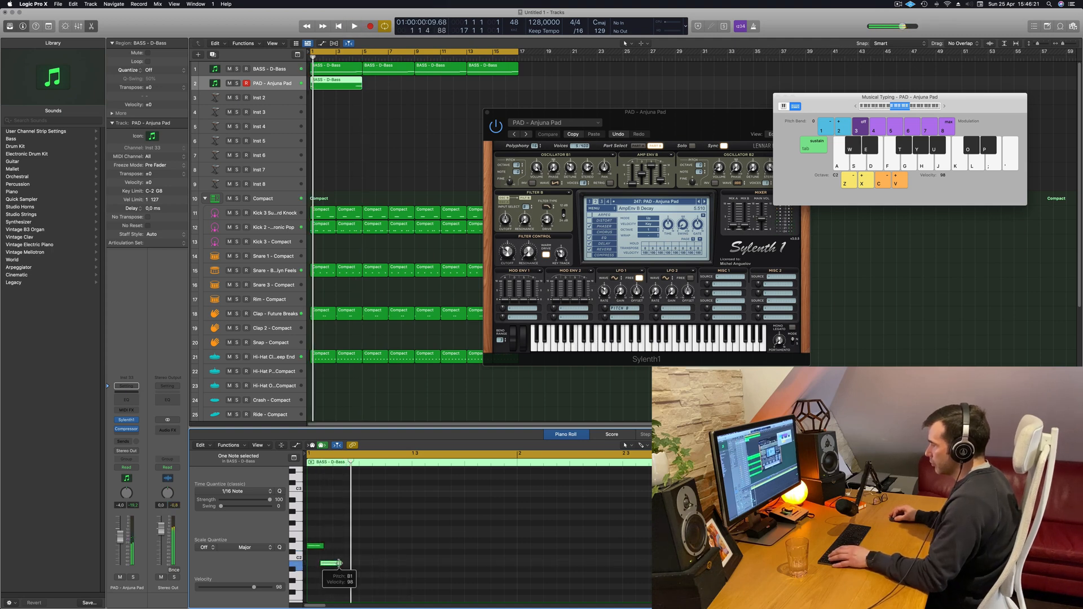
- Move the F2 note to position 1 1 3 1, shorten it to a brief stab and play the pattern
left_click_drag(1054, 530, 381, 530)
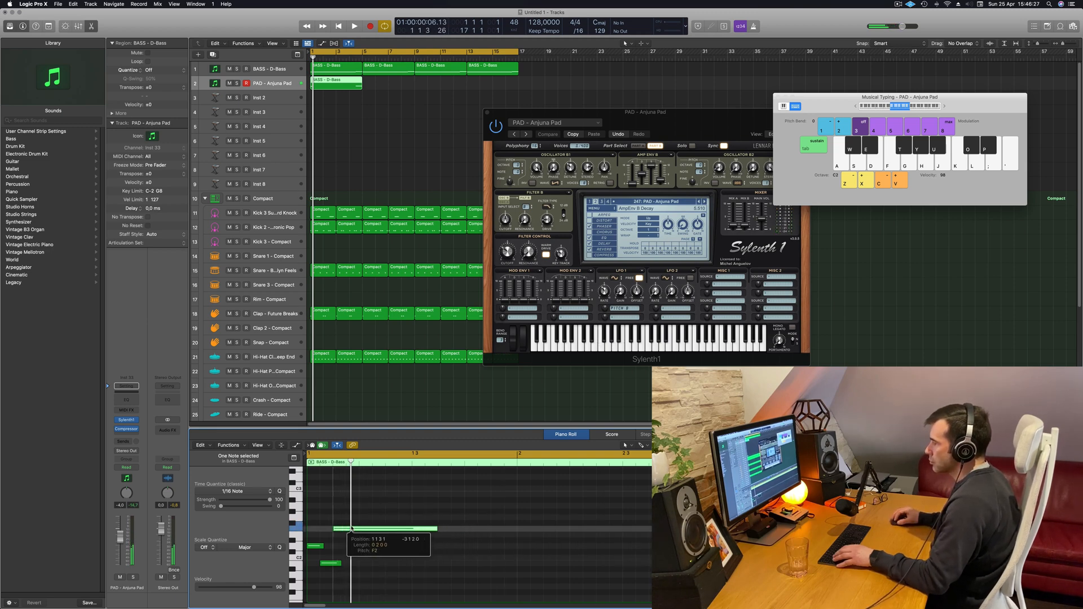
left_click_drag(437, 529, 356, 531)
key("space")
scroll(370, 554, "up", 3)
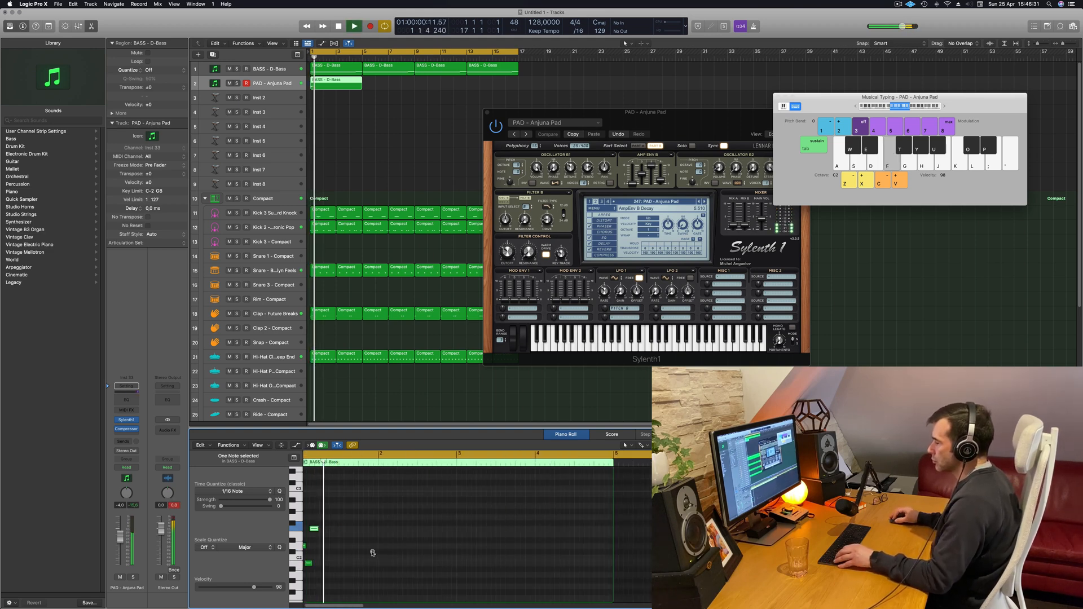
- Duplicate the three-note pattern directly behind itself, and copy the resulting six notes to make four repeats
left_click_drag(349, 522, 340, 550)
key("space")
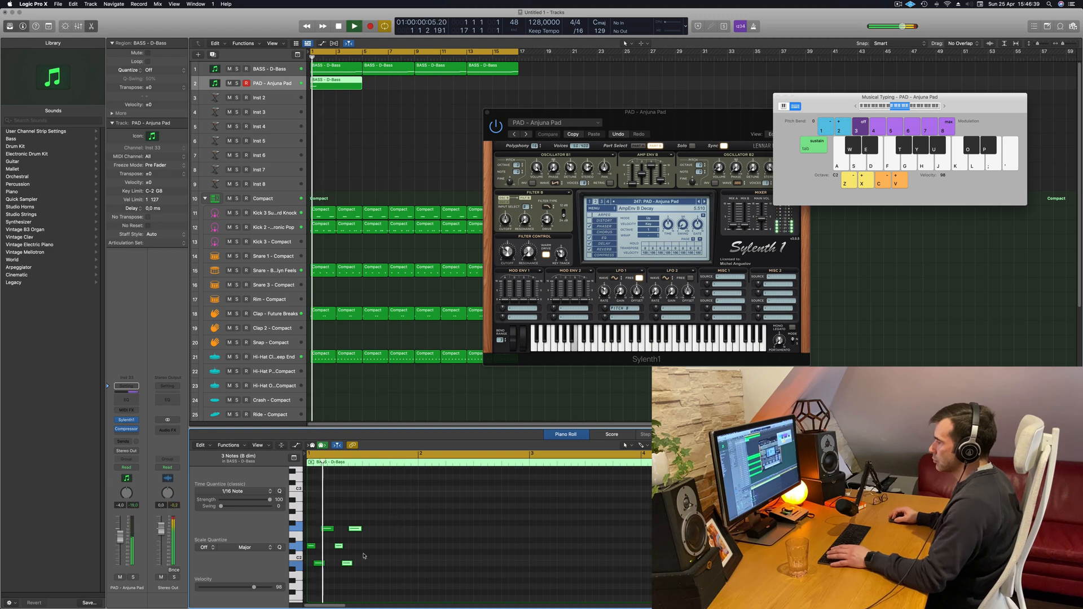
key("space")
key("super+a")
left_click_drag(312, 547, 369, 549)
key("space")
key("space")
scroll(490, 546, "down", 1)
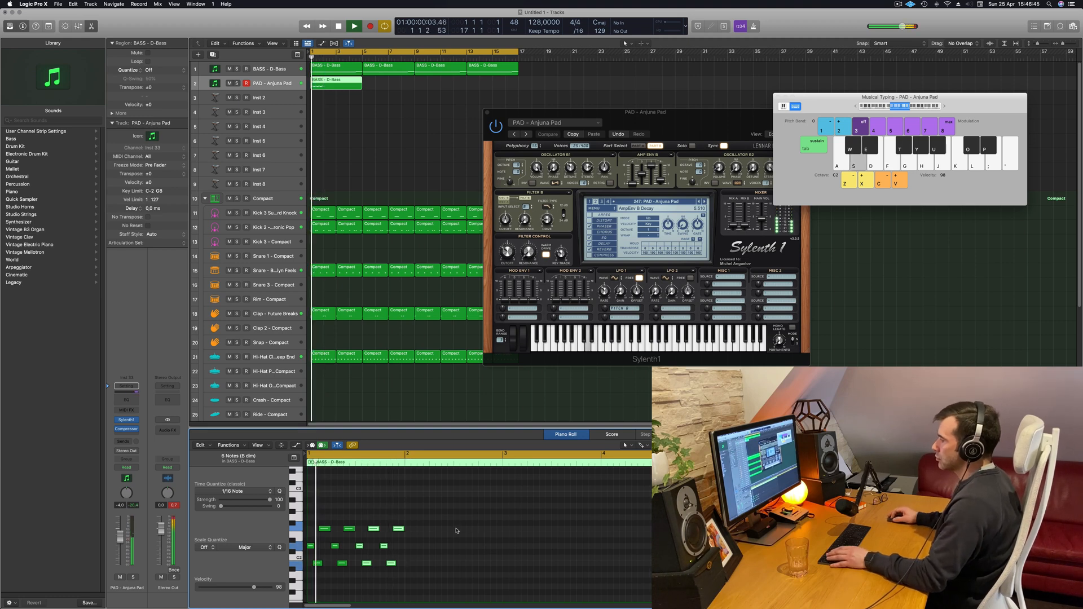
- Copy all notes of the pattern behind themselves, and repeat with the resulting 24 notes to fill the four-bar region
key("super+a")
left_click_drag(311, 550, 410, 548)
left_click(525, 522)
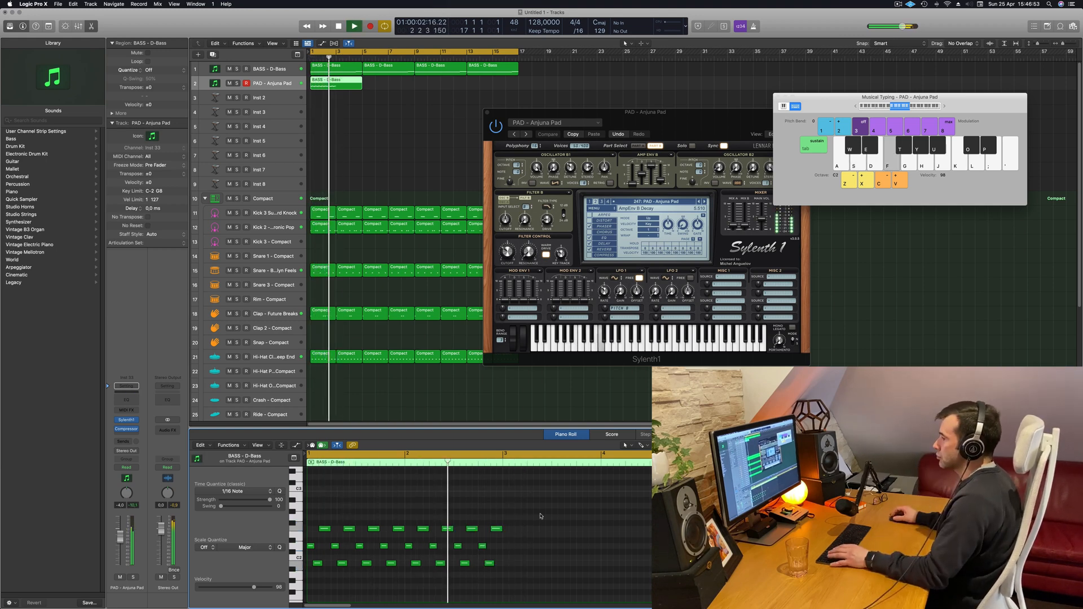
left_click_drag(554, 514, 507, 549)
key("space")
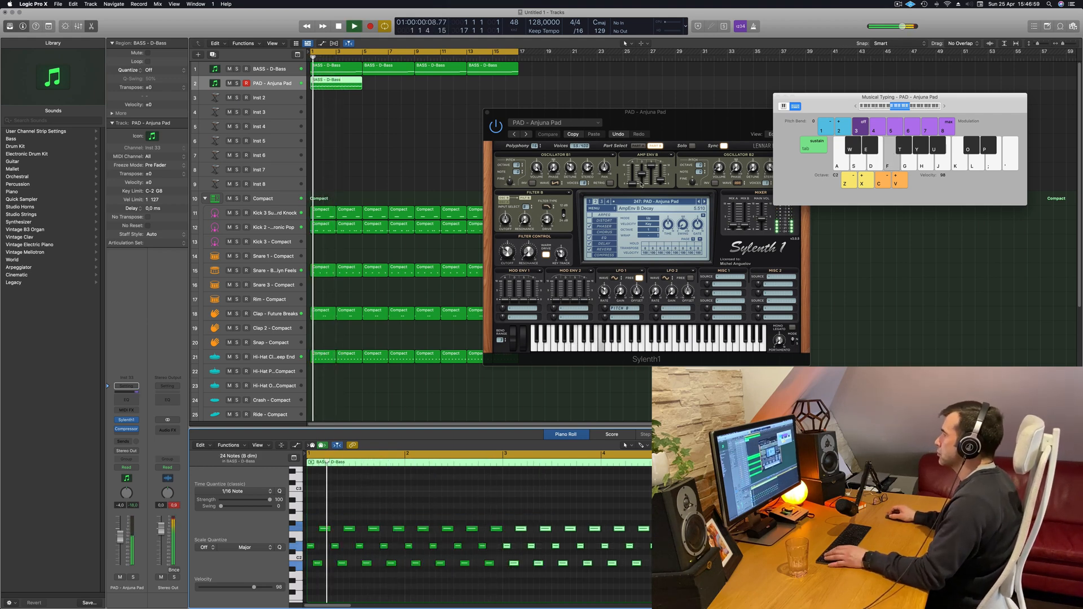
- Reposition the Sylenth1 window and adjust the Anjuna Pad's Filter Control cutoff while the pattern plays
mouse_move(713, 136)
left_mouse_down()
mouse_move(641, 131)
mouse_move(692, 134)
left_mouse_up()
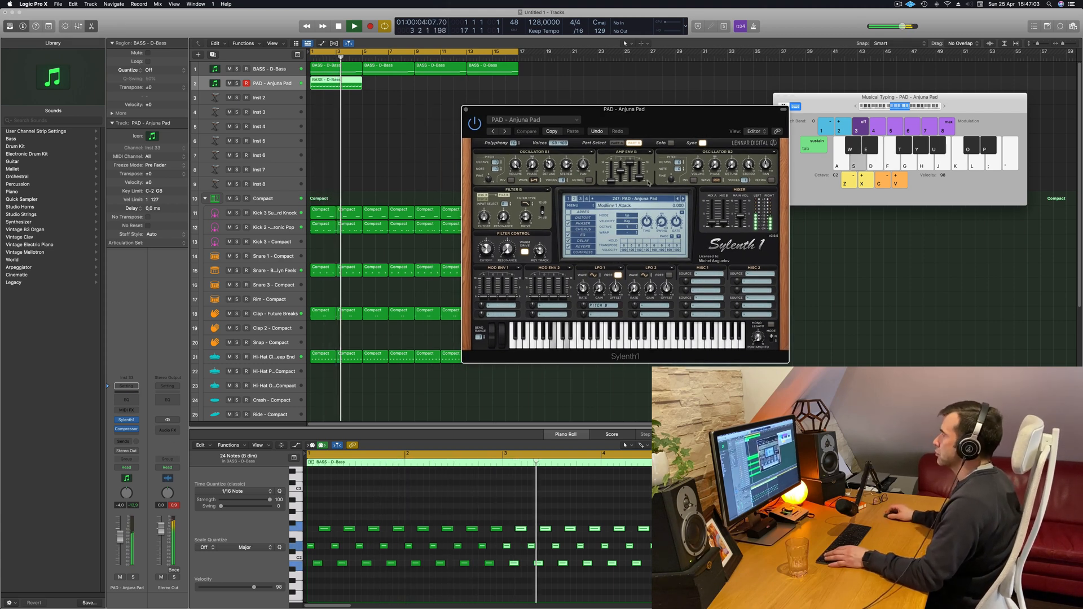
left_click_drag(679, 128, 654, 140)
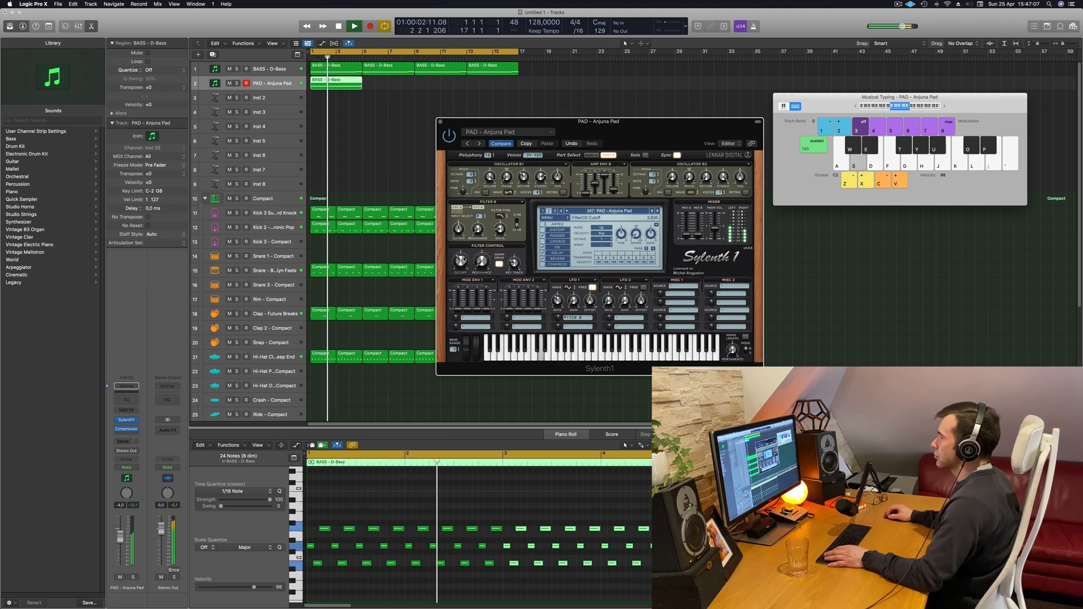
left_click_drag(639, 128, 618, 107)
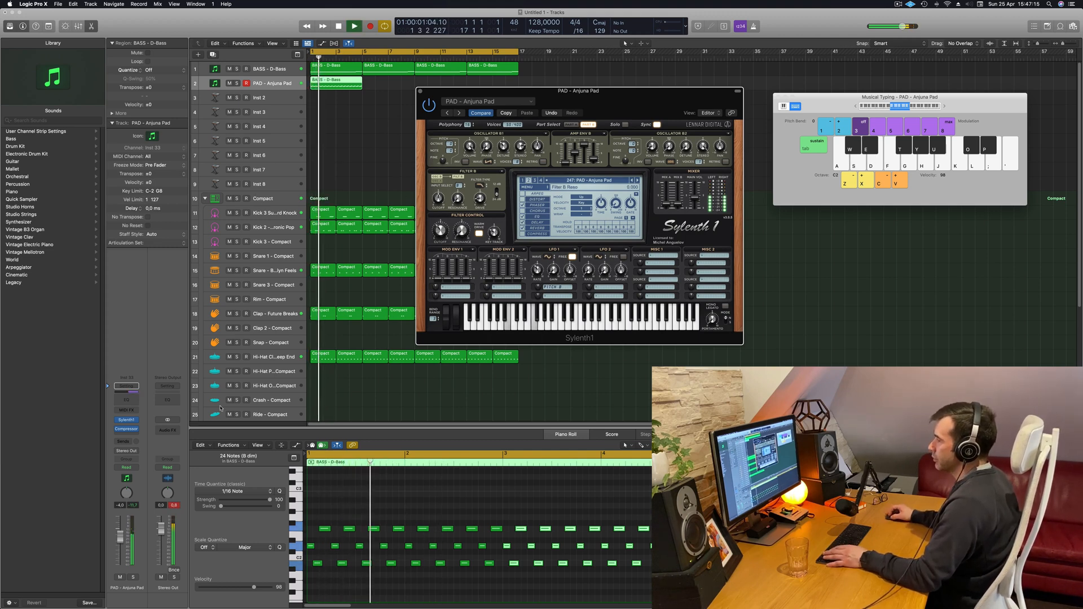
left_click(222, 508)
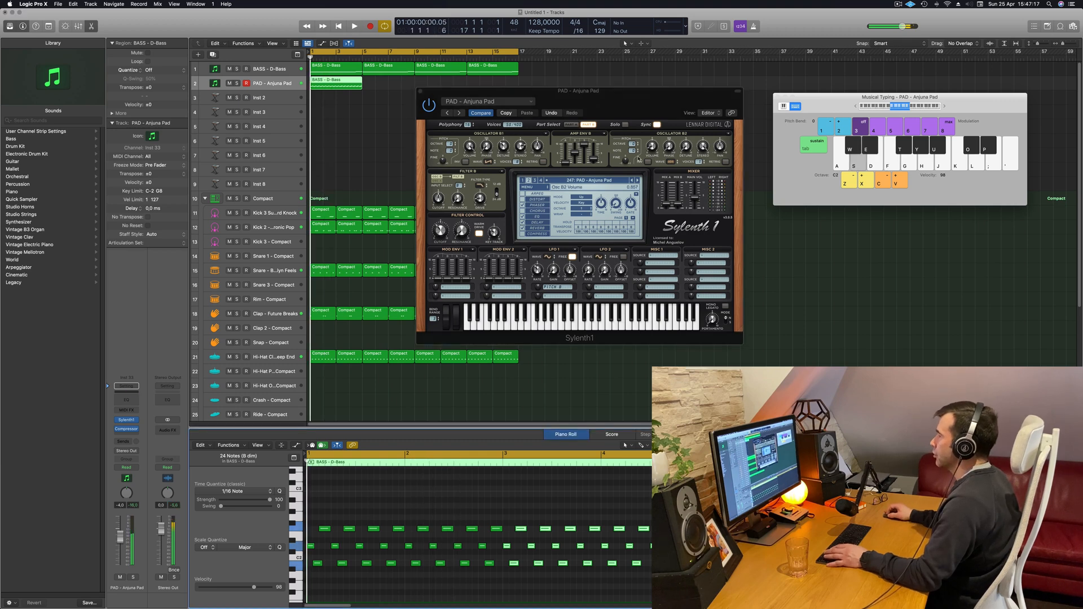
- Load the LEAD - Bass Lead preset in Sylenth1 and lower the track's volume to -21.0 dB
left_click(608, 181)
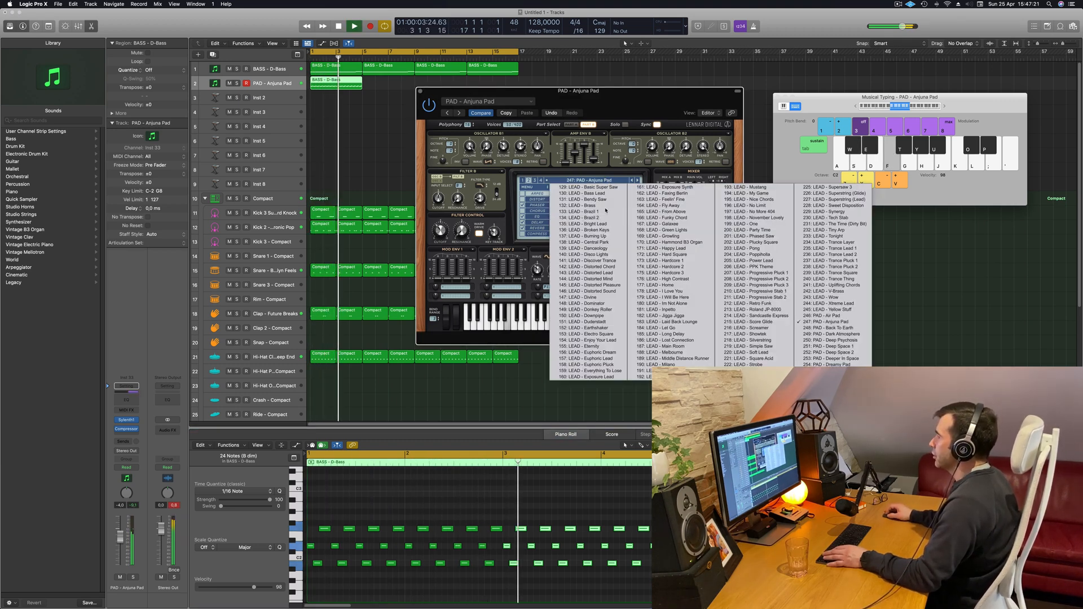
left_click(587, 193)
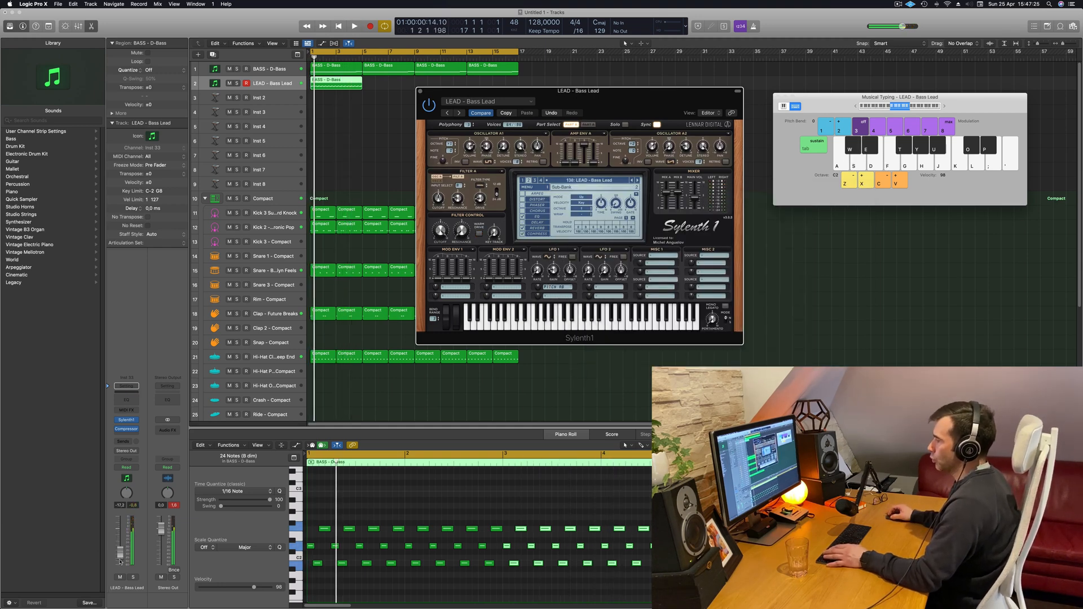
key("space")
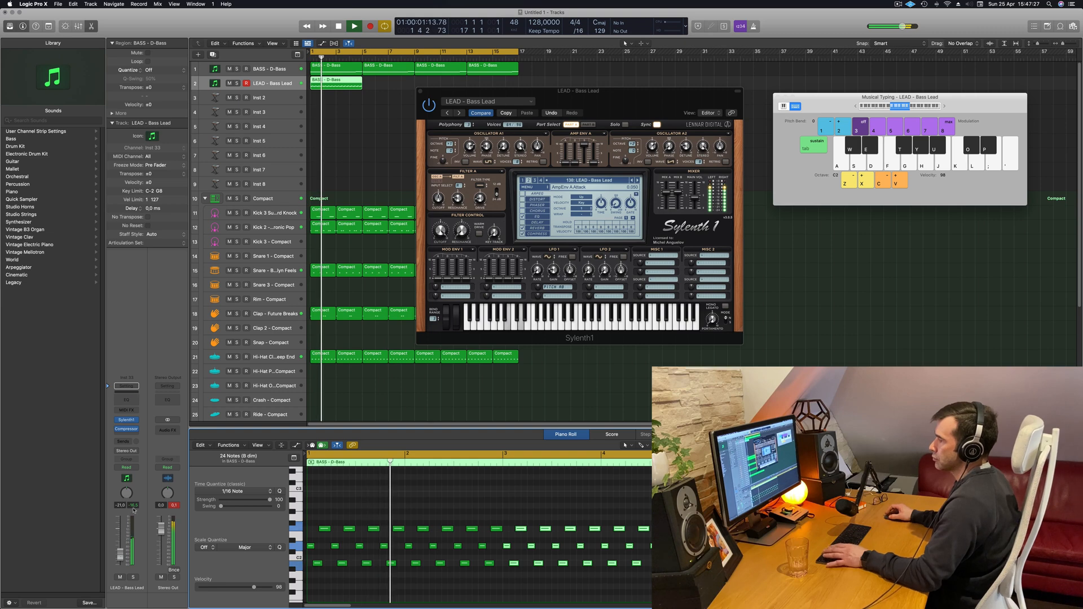
- Add a send to Bus 5 on the Bass Lead track and restart playback
left_click(125, 444)
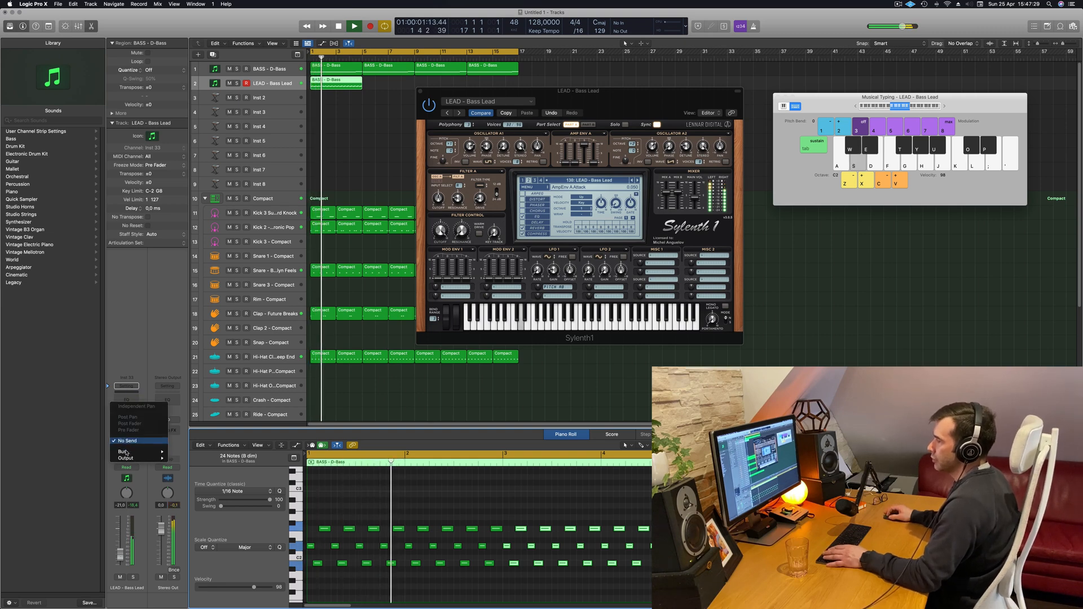
mouse_move(147, 452)
left_click(231, 378)
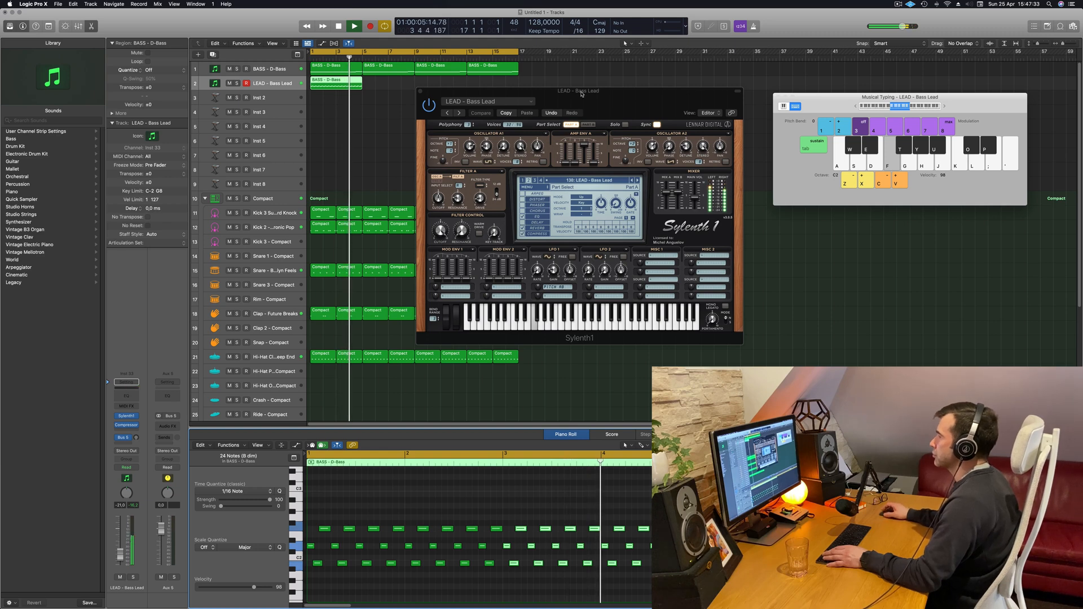
key("space")
key("space")
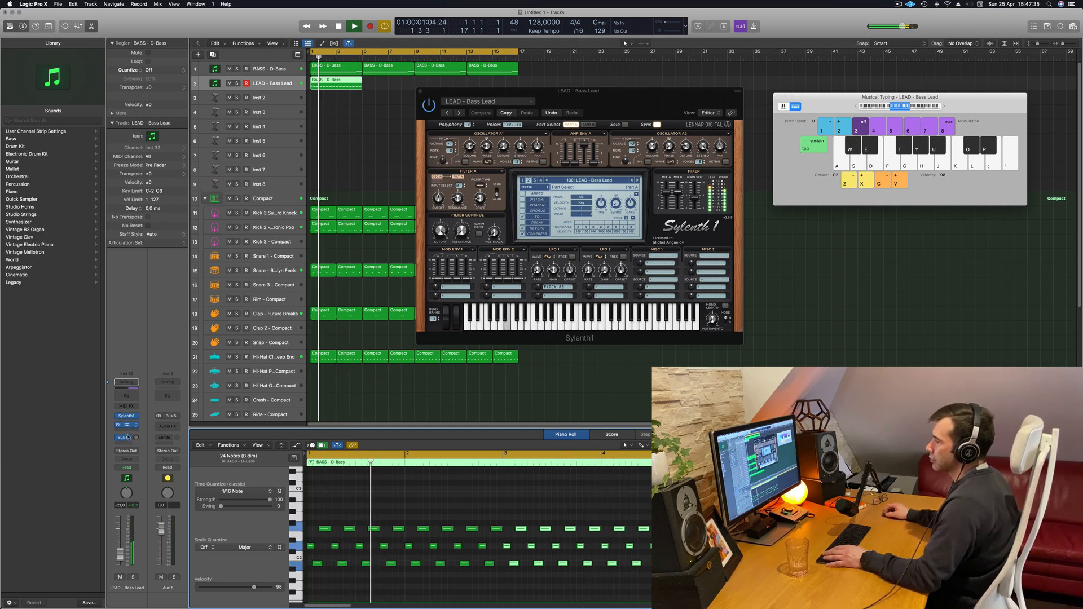
- Insert a stereo SilverVerb on the Aux 5 channel and restart playback to hear it
left_click(124, 440)
left_click(168, 427)
left_click(168, 428)
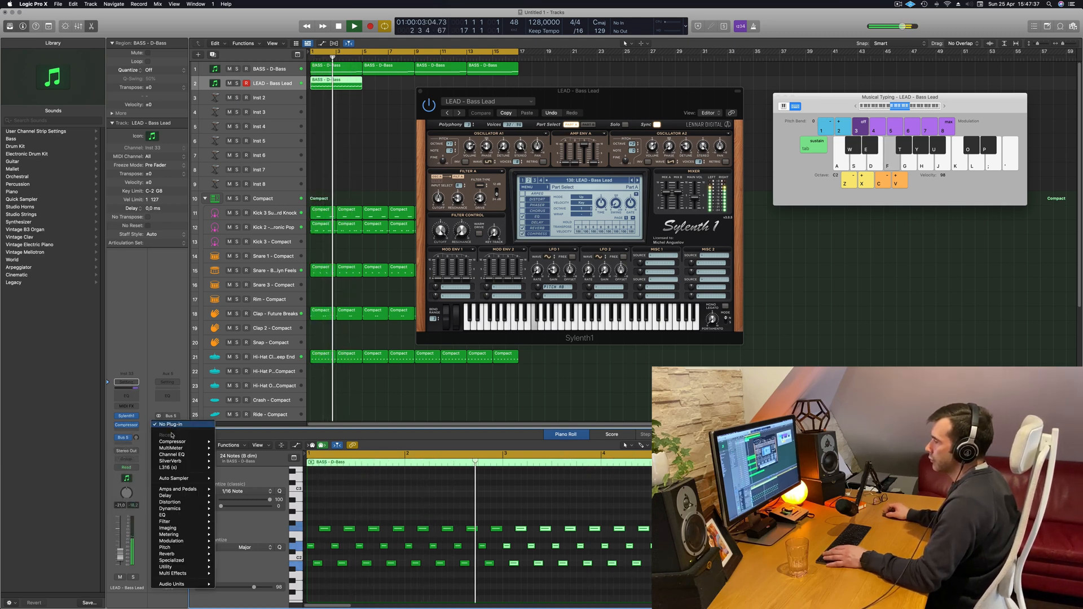
mouse_move(180, 461)
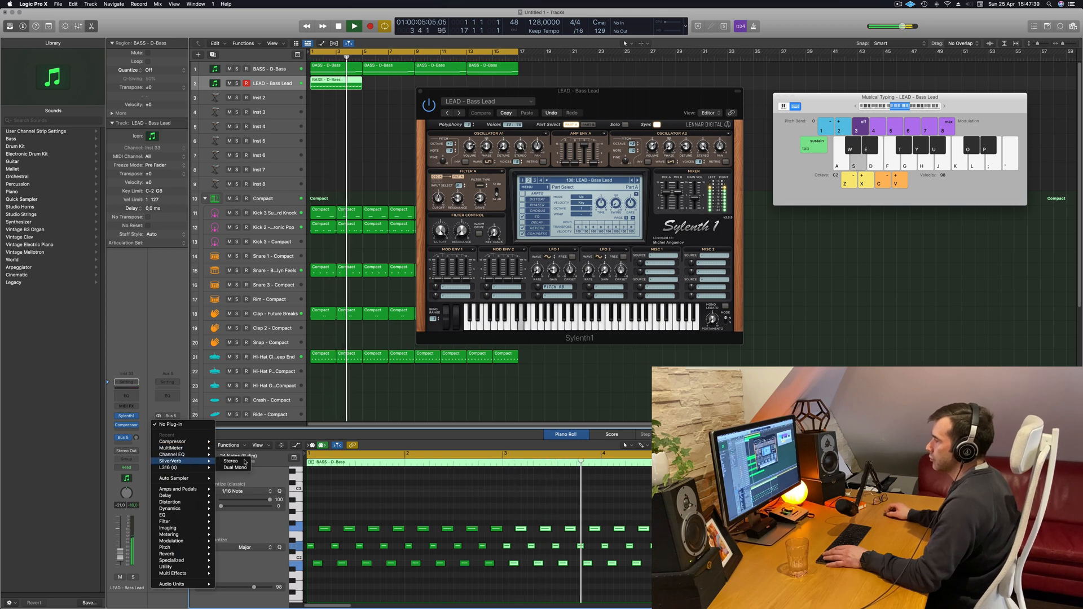
left_click(231, 461)
left_click_drag(584, 114, 551, 122)
key("space")
key("space")
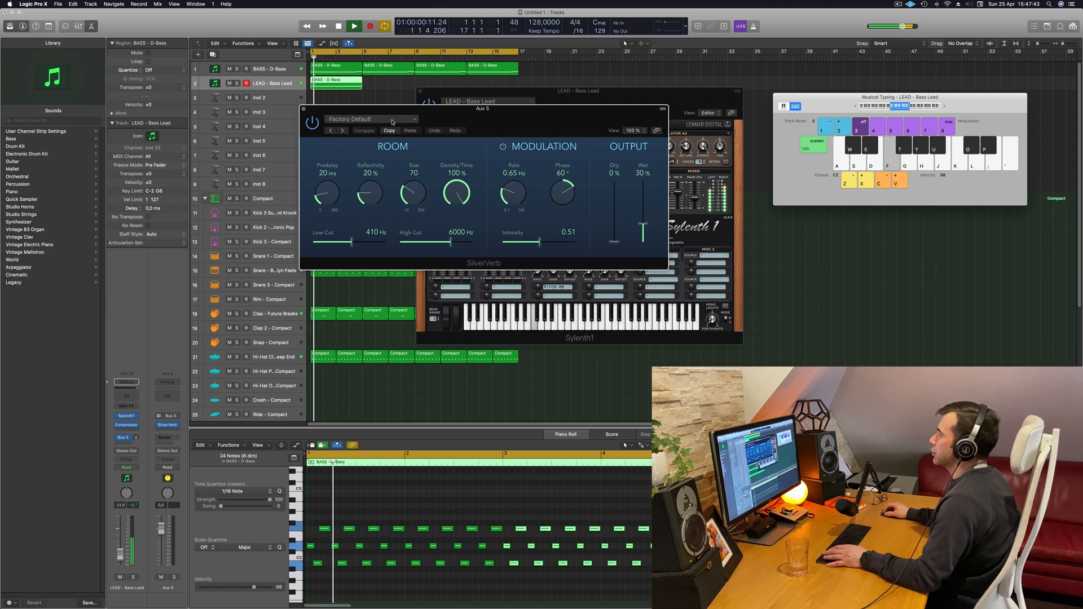
- Load SilverVerb's grandiose preset, move its window aside and raise the lead track's Bus 5 send level
left_click(392, 122)
left_click(399, 150)
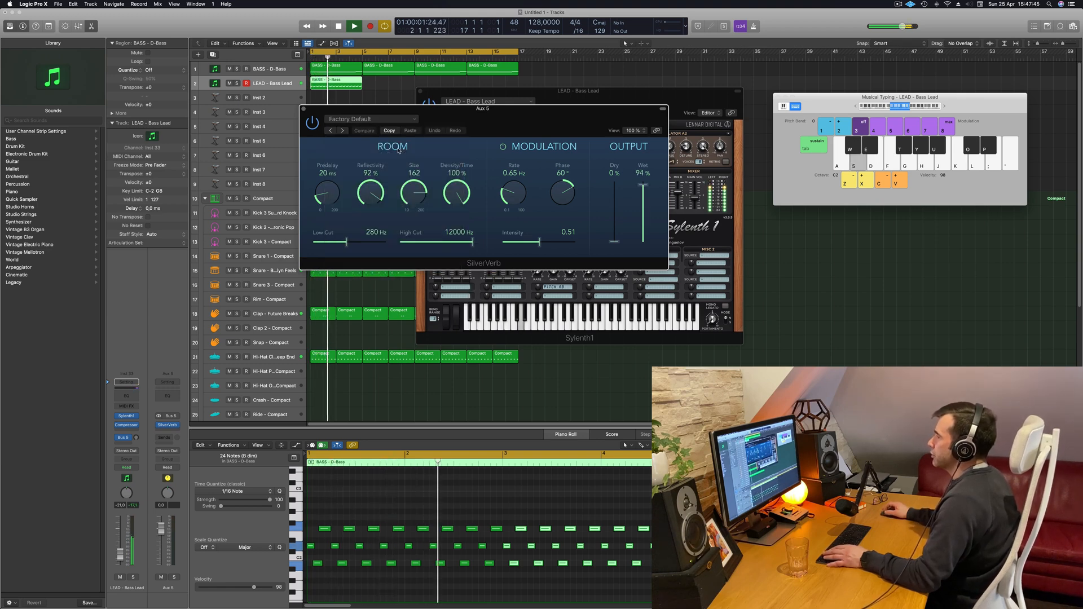
left_click_drag(431, 117, 825, 135)
key("space")
key("space")
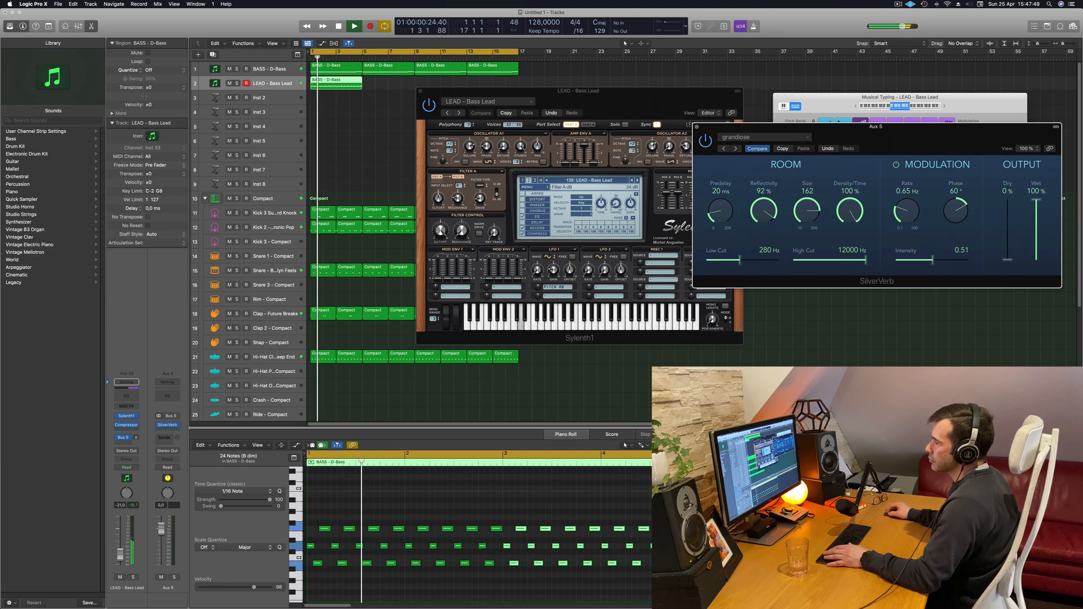
left_click_drag(135, 438, 136, 433)
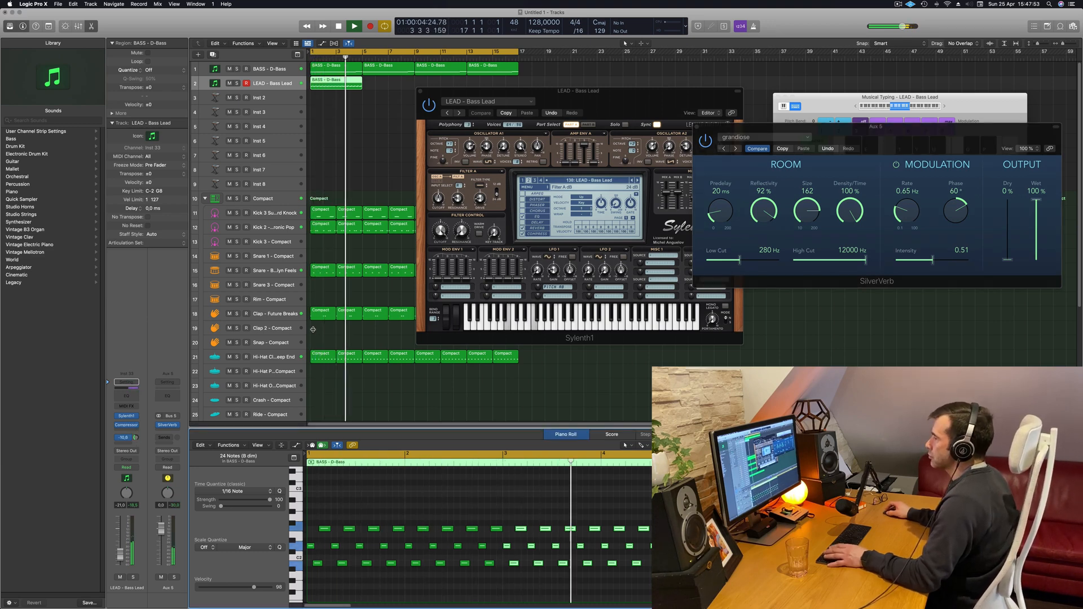
- Advance Sylenth1 to the LEAD - Brass preset, reposition its window and set the track's volume to -14.6 dB
left_click_drag(566, 91, 520, 143)
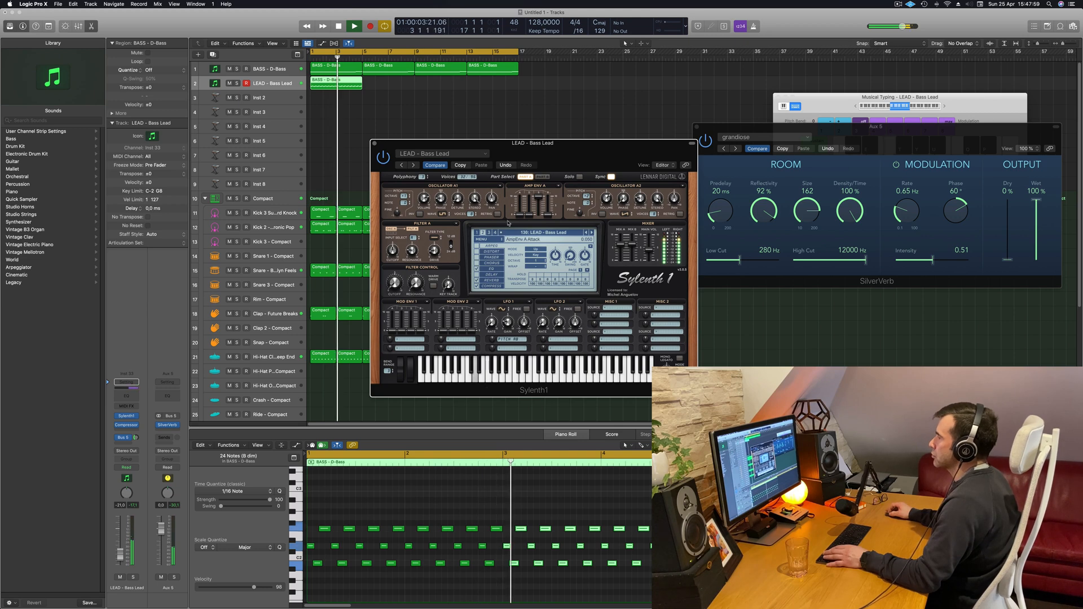
left_click(592, 232)
left_click_drag(585, 153, 690, 81)
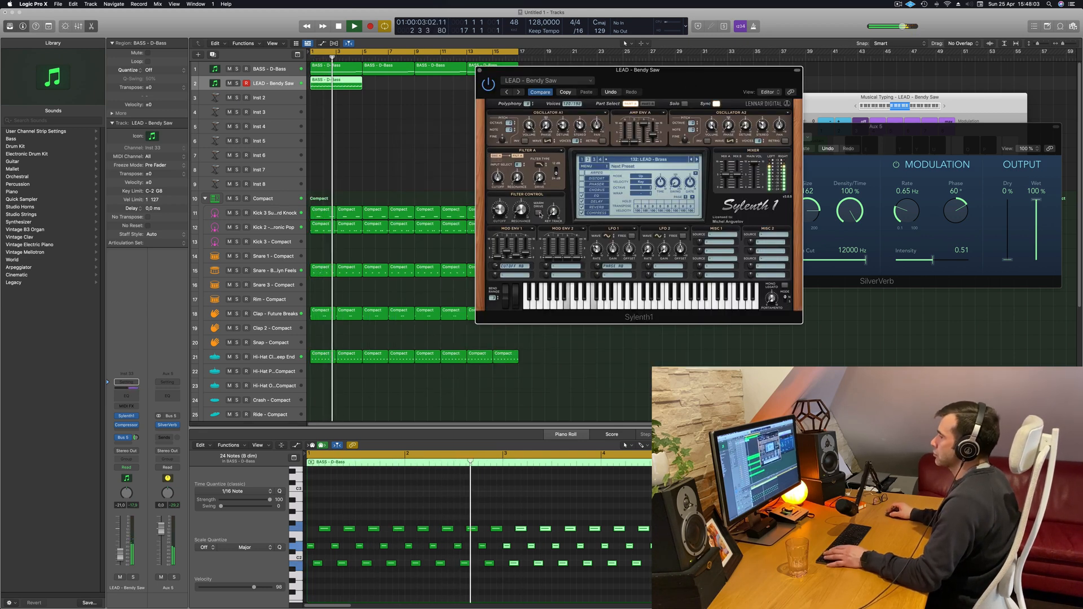
left_click_drag(120, 546, 120, 550)
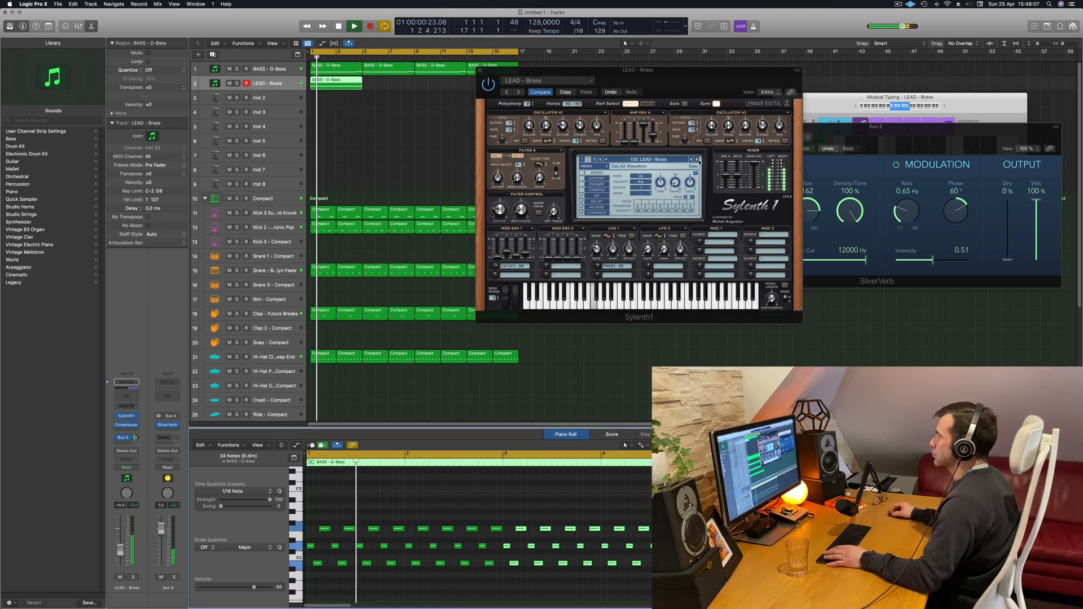
- Advance Sylenth1 to the LEAD - Brazil 1 preset, reposition its window and raise the lead track's volume to about -12 dB
left_click(698, 160)
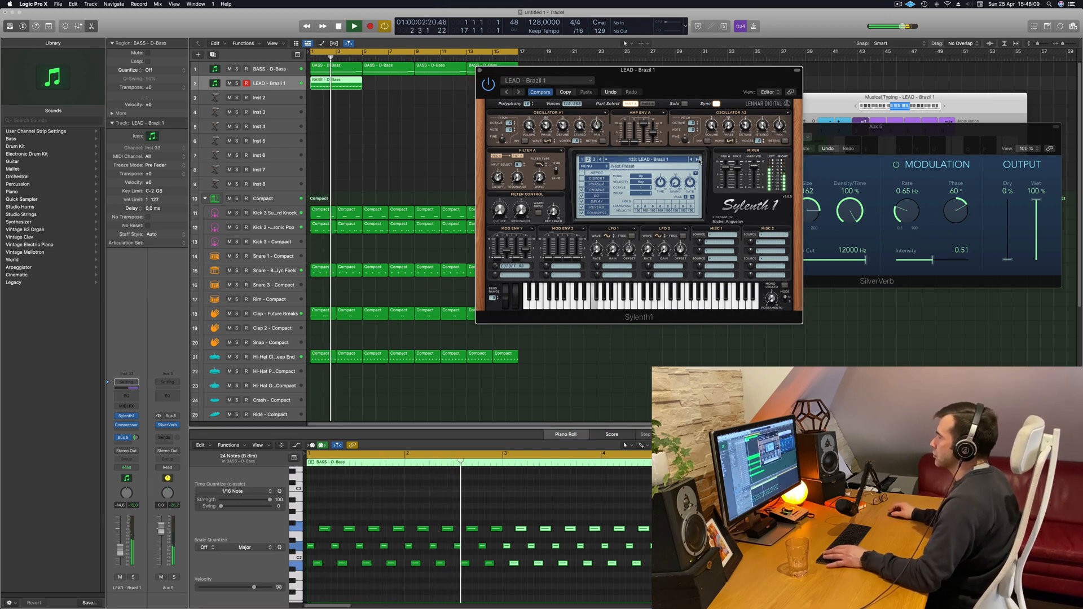
left_click_drag(699, 92, 709, 126)
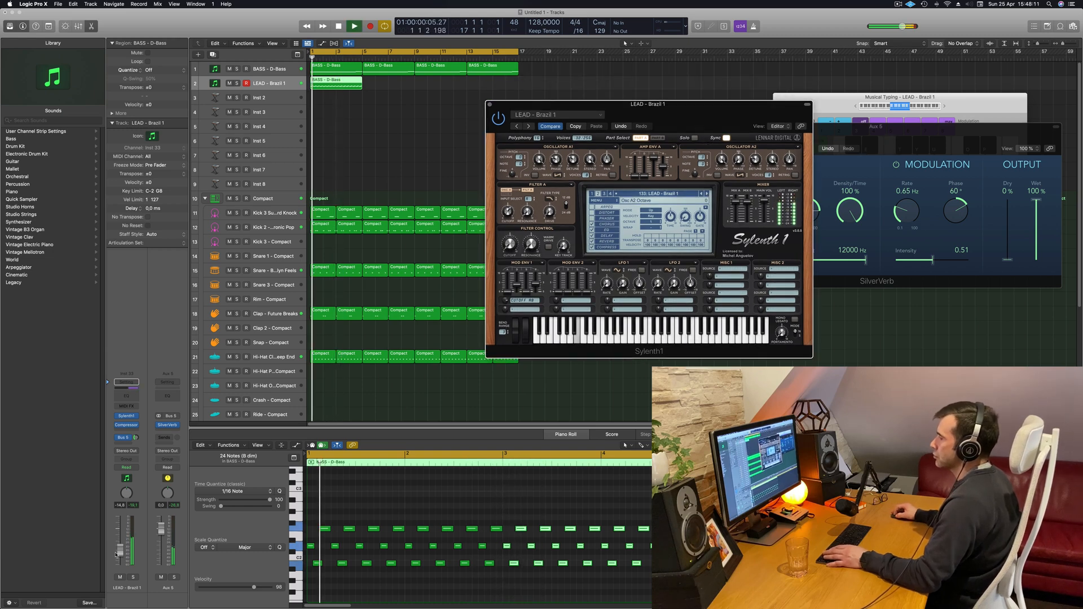
left_click(398, 481)
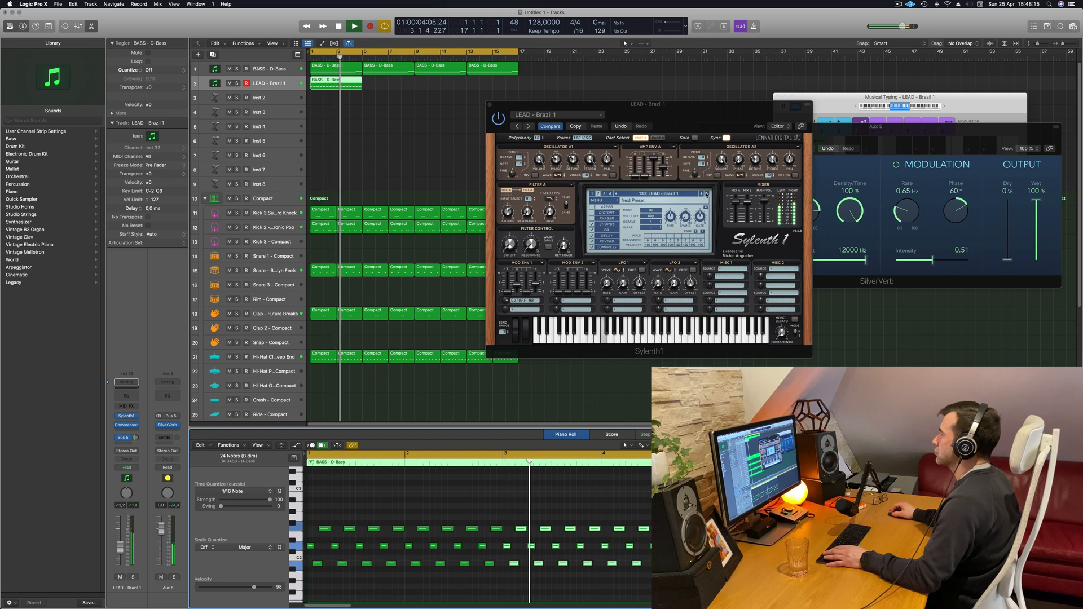
- Advance Sylenth1 to the LEAD - Central Park preset
left_click(706, 194)
left_click(706, 194)
left_click(706, 194)
left_click(706, 195)
left_click(706, 194)
left_click(706, 195)
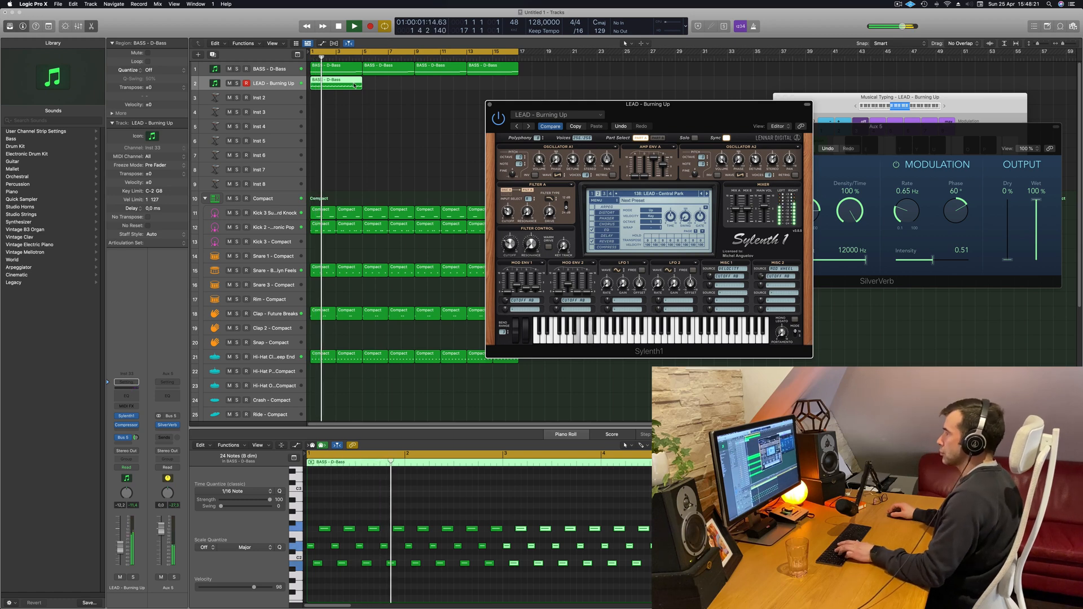
- Undo the last edits, then repeat the lead track's four-bar region until it fills 16 bars and restart playback
key("super+z")
key("super+z")
key("super+z")
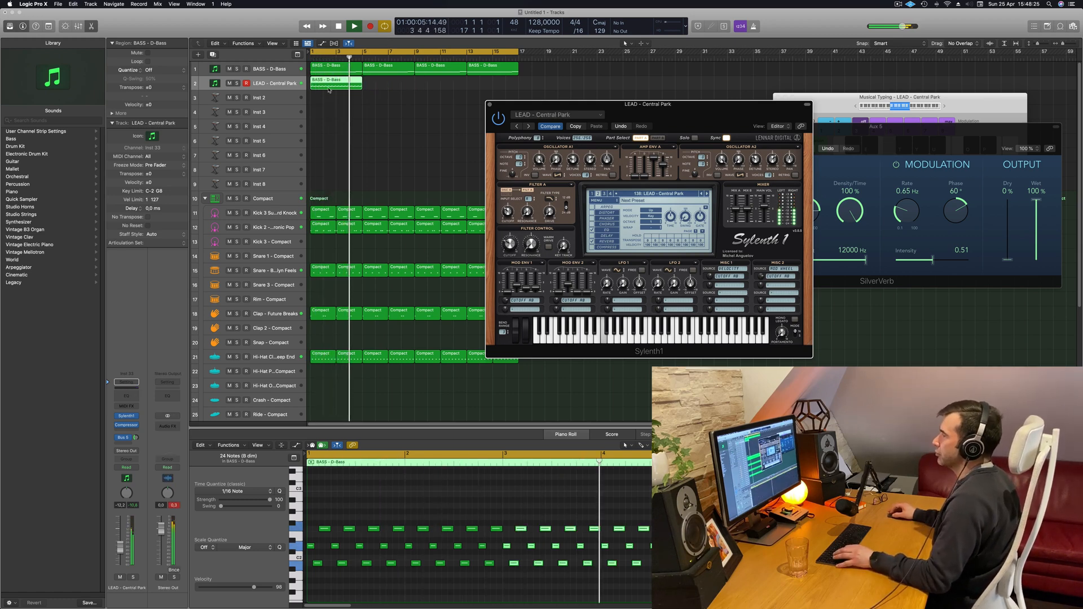
left_click(336, 113)
left_click(332, 86)
key("super+r")
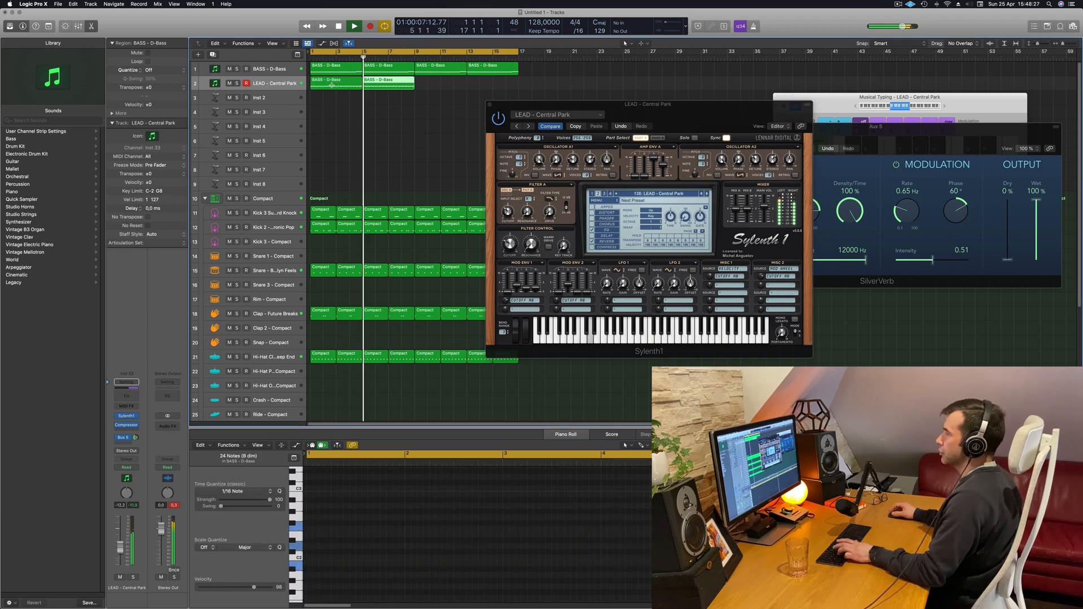
key("super+r")
key("Return")
- Reposition the Sylenth1 window and advance the lead sound to the LEAD - Distorted Lead preset
left_click_drag(671, 129, 623, 131)
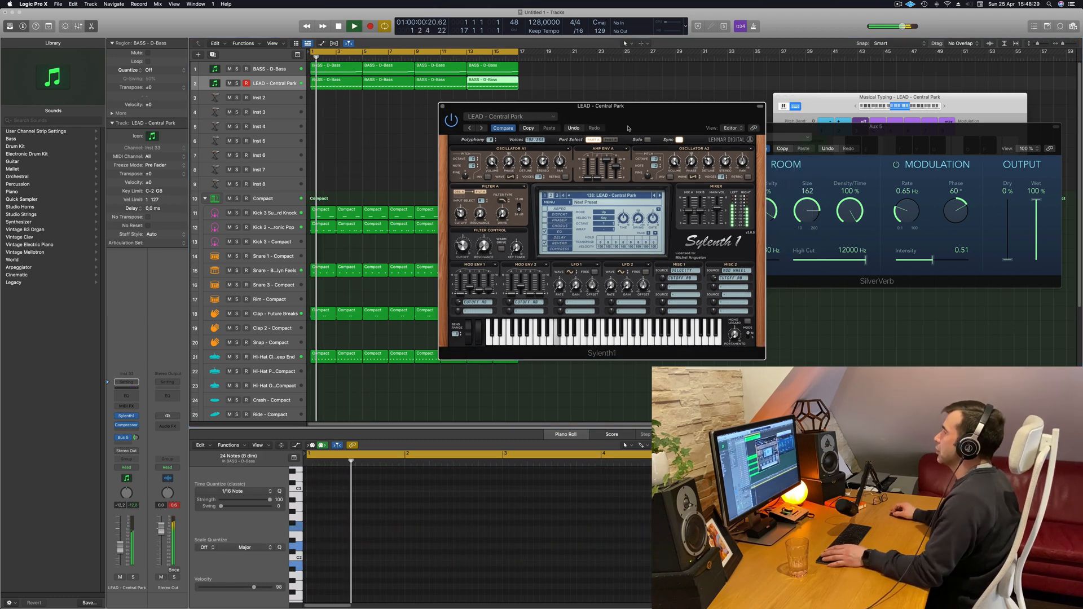
left_click(481, 129)
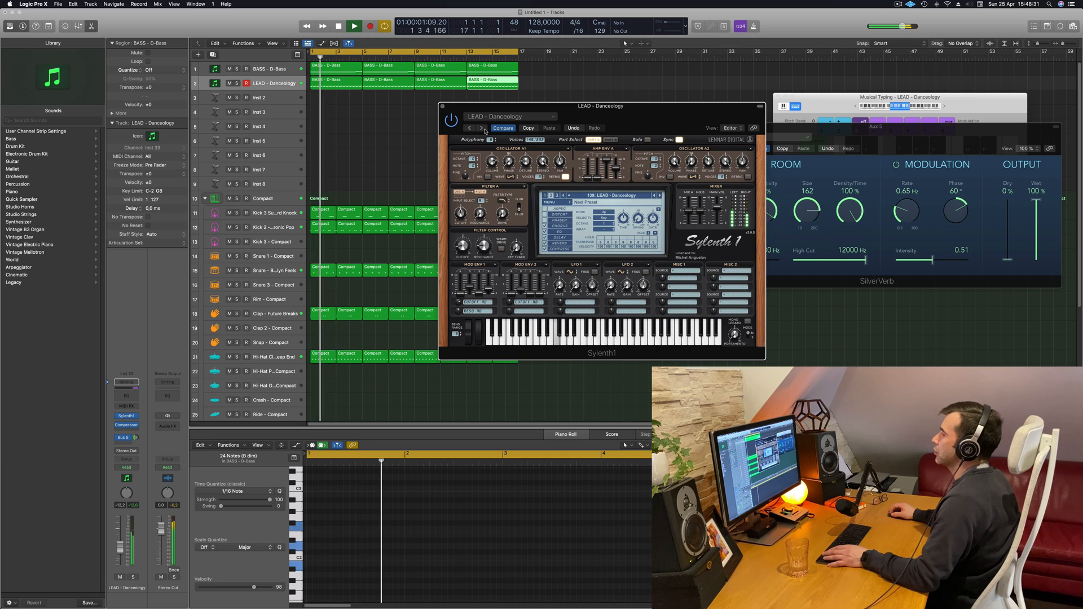
left_click(484, 129)
left_click(484, 130)
left_click(485, 129)
left_click_drag(485, 131, 447, 162)
left_click(445, 161)
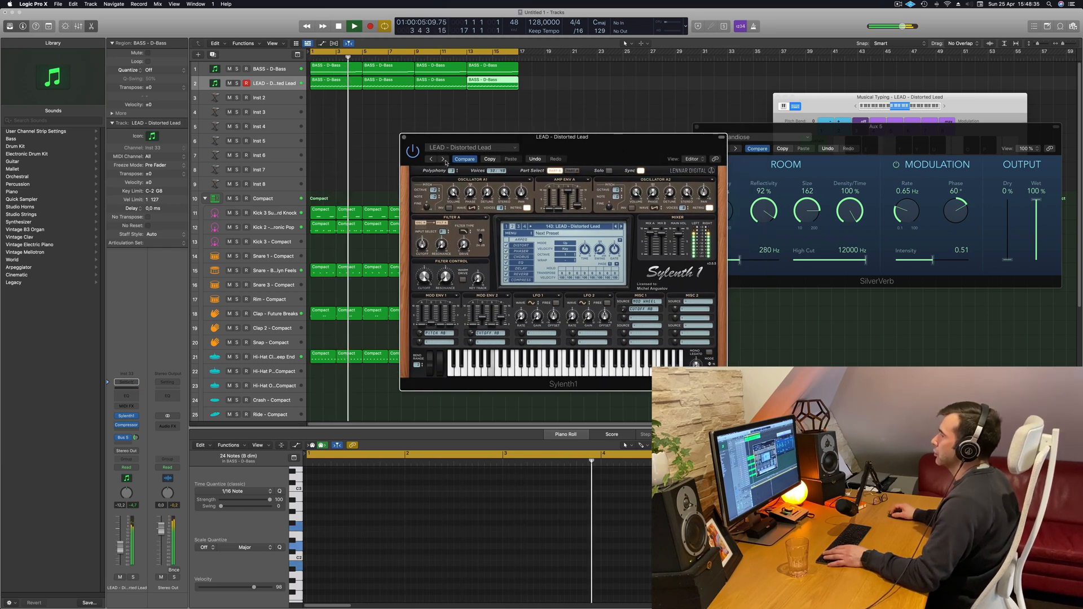
- Advance Sylenth1 to the LEAD - Donkey Roller preset, lower the lead track's volume and restart playback
left_click(444, 159)
left_click(444, 159)
left_click(444, 159)
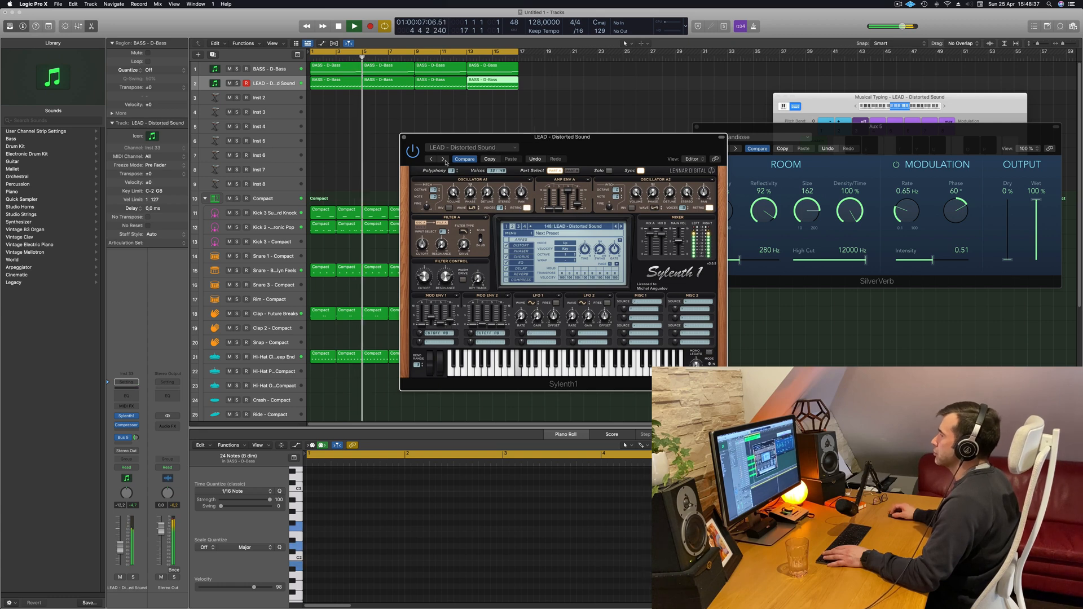
left_click(445, 161)
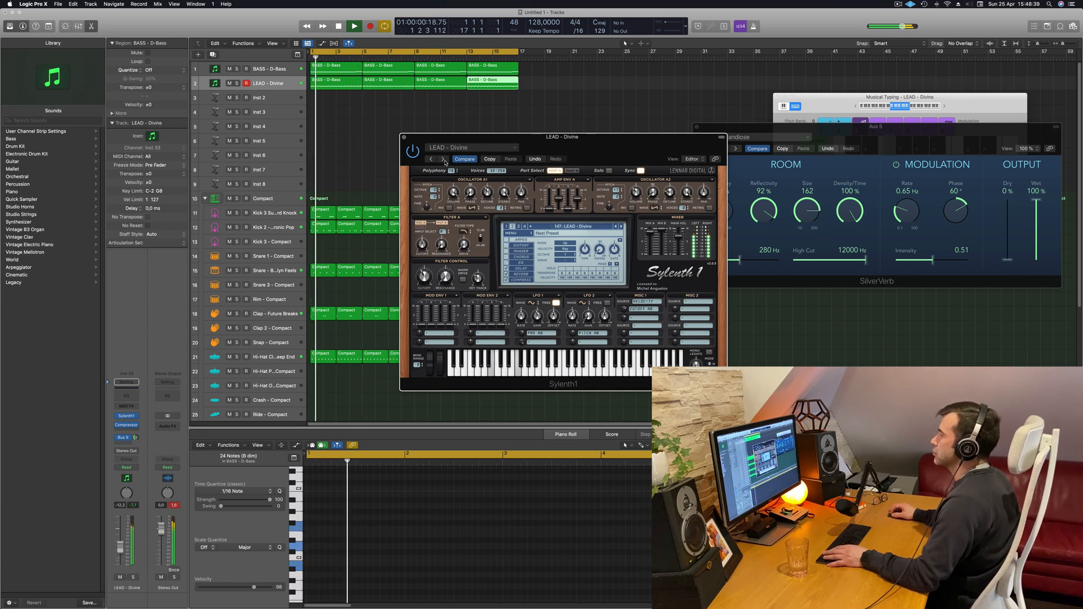
left_click(444, 159)
left_click(444, 159)
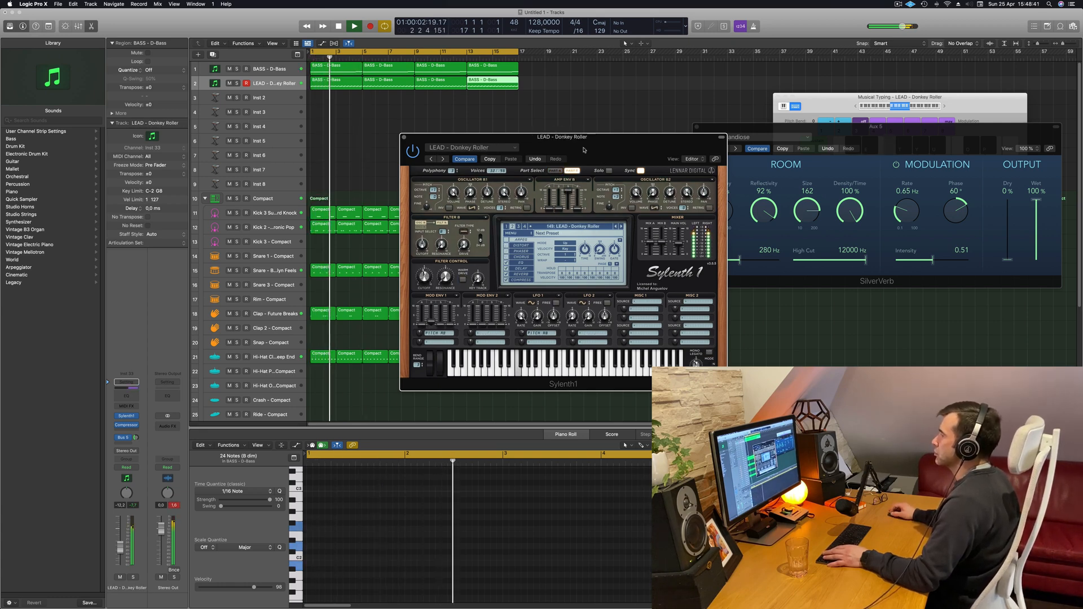
left_click_drag(584, 150, 612, 118)
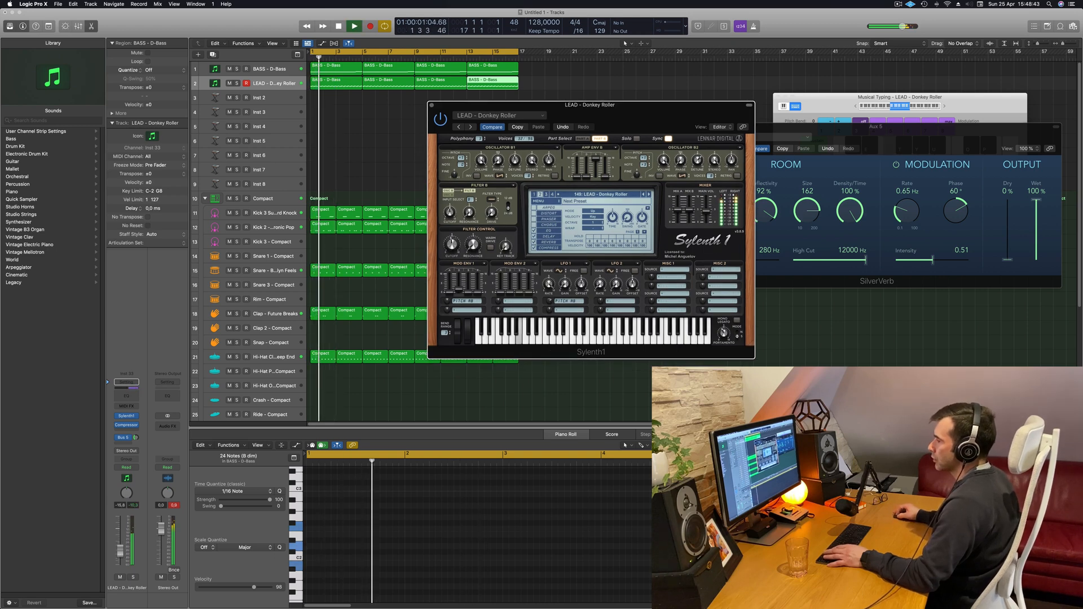
left_click(587, 95)
key("Return")
- Advance Sylenth1 to the LEAD - Enjoy Your Lead preset
left_click(471, 127)
left_click(471, 127)
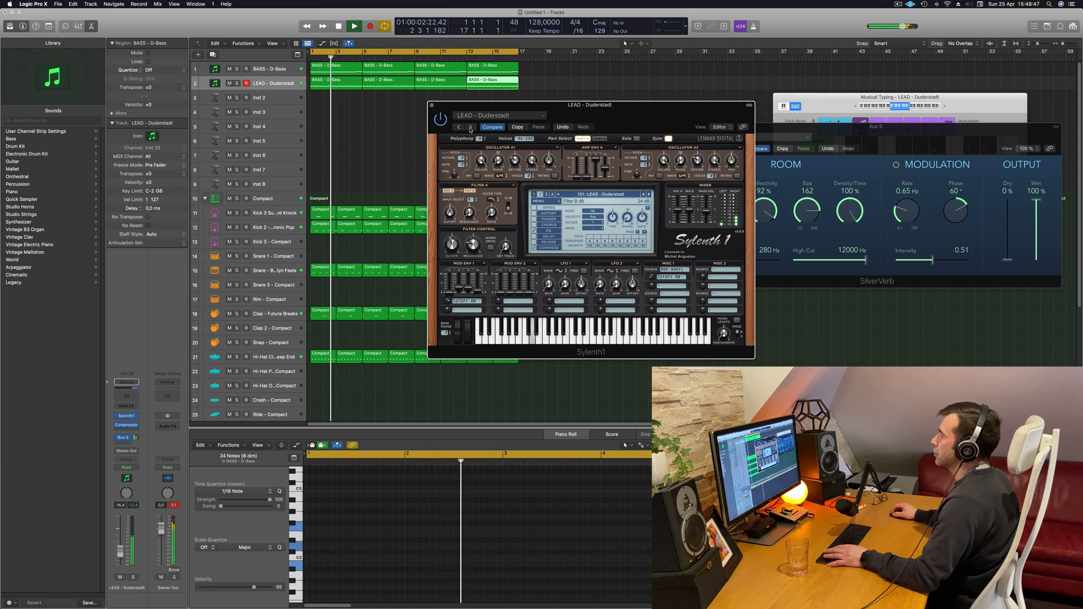
left_click(470, 128)
left_click(471, 128)
left_click(471, 128)
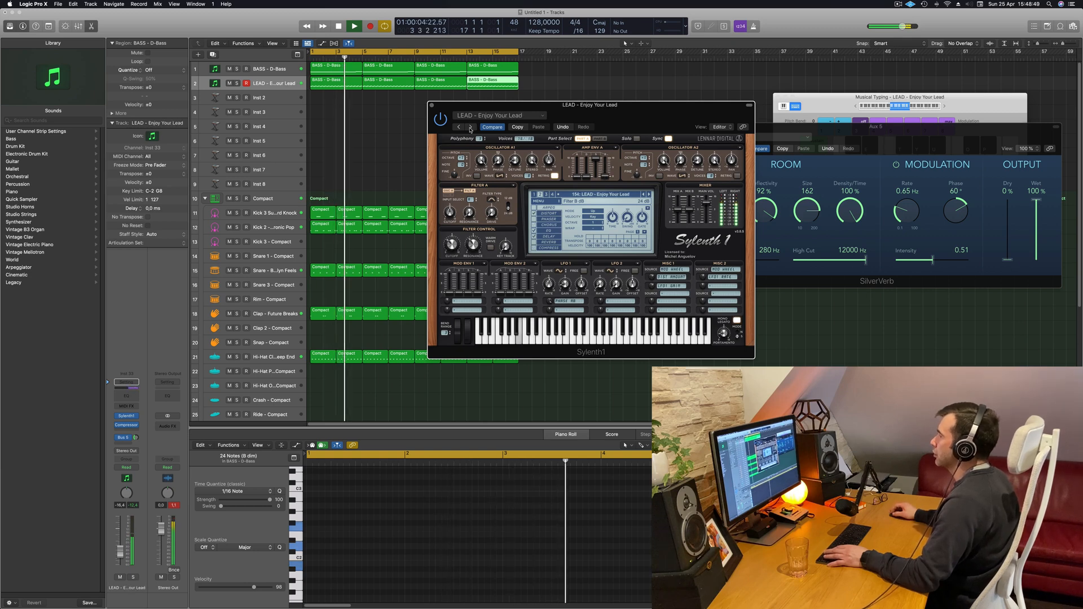
- Shift the Sylenth1 window slightly and advance to the LEAD - Faxing Berlin preset
left_click(471, 129)
left_click_drag(597, 116, 582, 119)
left_click(457, 130)
left_click(457, 130)
left_click(457, 129)
left_click(457, 129)
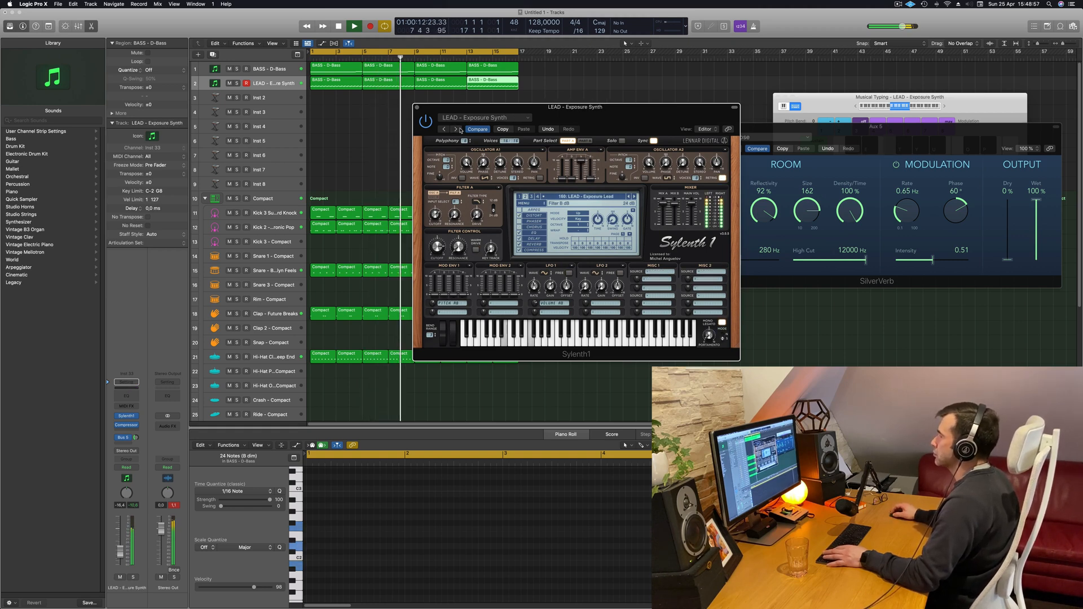
left_click(457, 129)
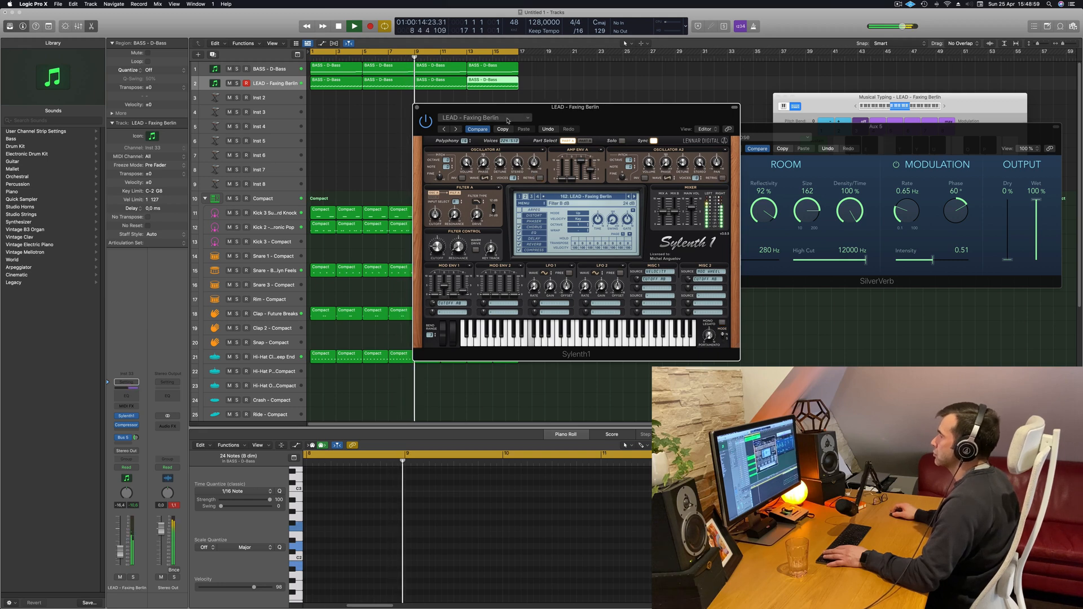
- Step through Sylenth1's lead presets and settle on LEAD - From Above
left_click(507, 120)
left_click(551, 120)
left_click(457, 131)
left_click(456, 131)
left_click(456, 130)
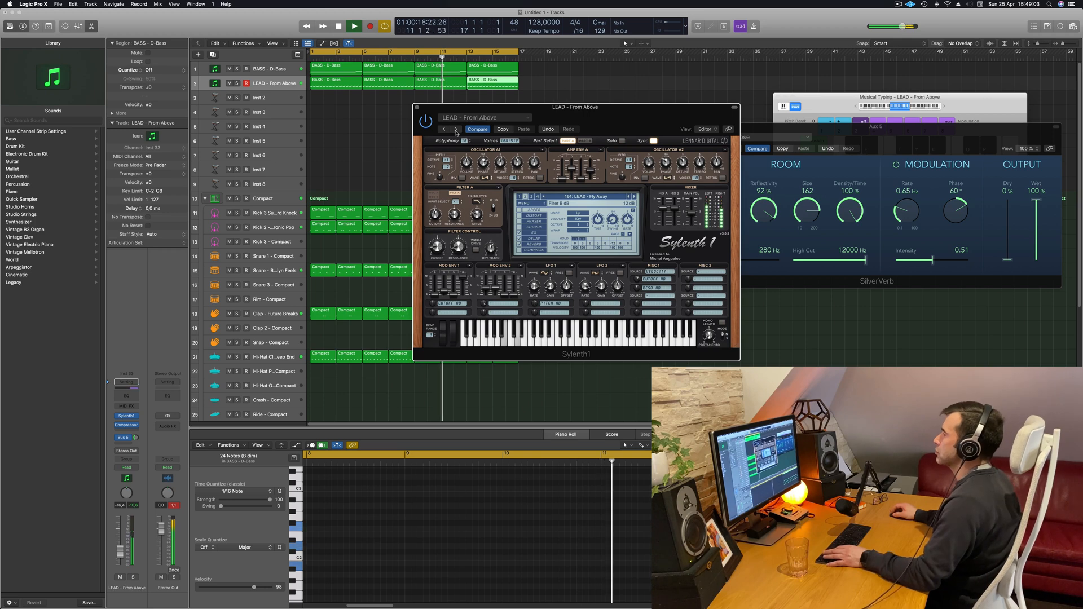
left_click(456, 131)
left_click(444, 130)
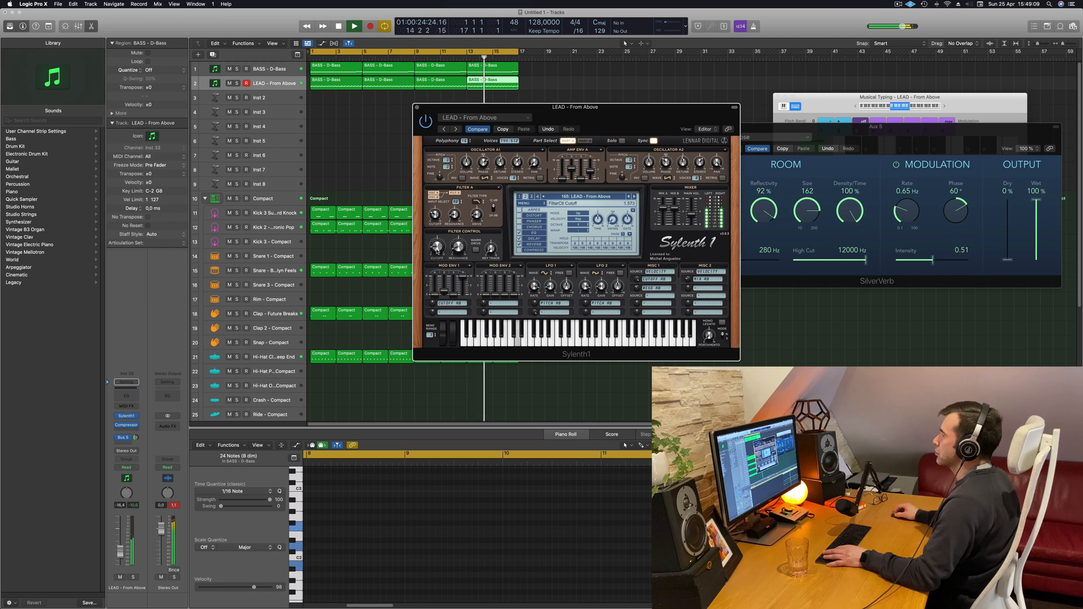
- Reposition the Sylenth1 window and advance to the LEAD - Hammond B3 Organ preset
left_click_drag(566, 134, 586, 149)
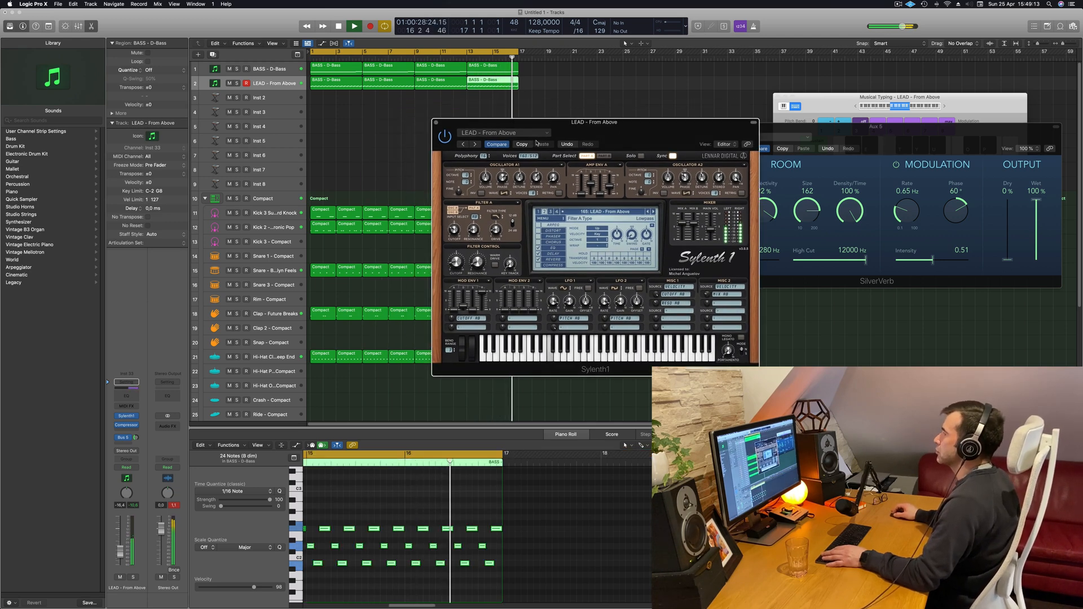
left_click(476, 144)
left_click(476, 144)
left_click(476, 144)
left_click(476, 144)
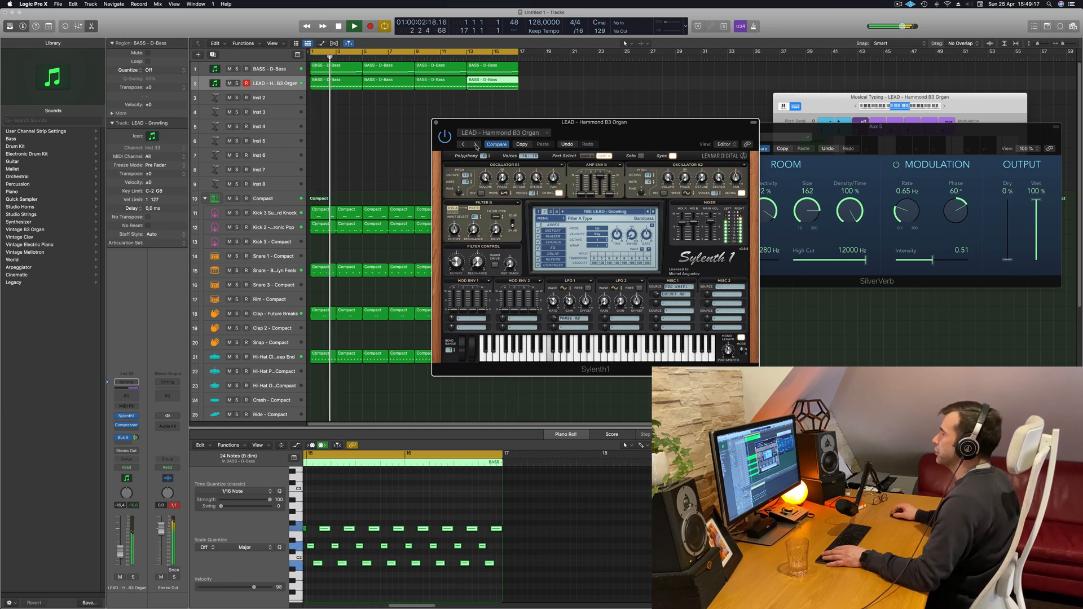
- Advance Sylenth1 to the LEAD - High Contrast preset
left_click(476, 144)
left_click(476, 144)
left_click(476, 144)
left_click(475, 144)
left_click(476, 144)
left_click(475, 145)
left_click(476, 144)
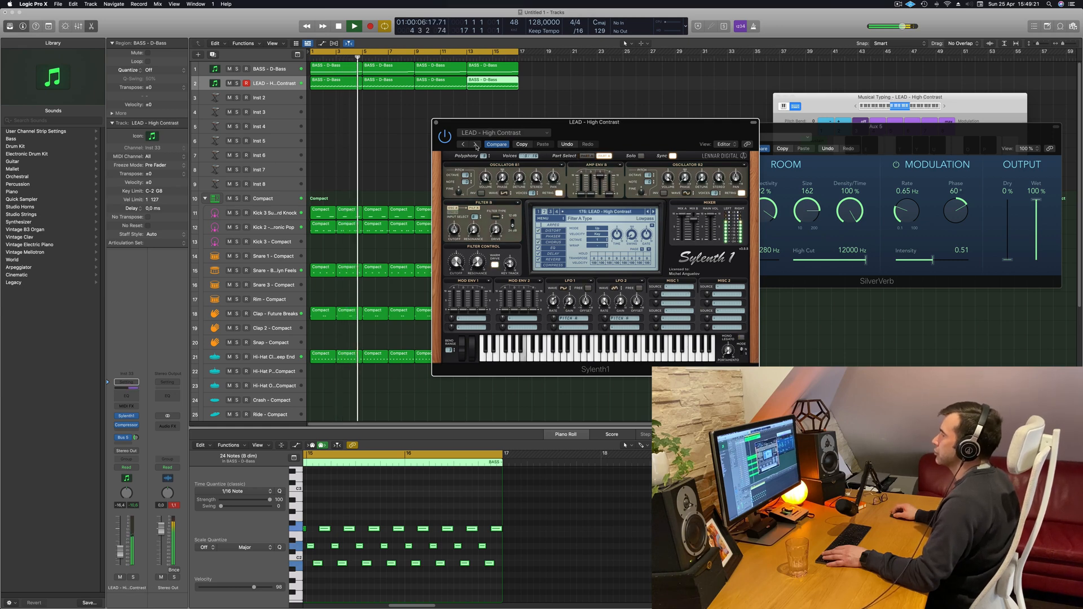
- Advance Sylenth1 to the LEAD - I Love You preset and reposition its window
left_click(476, 144)
left_click(476, 145)
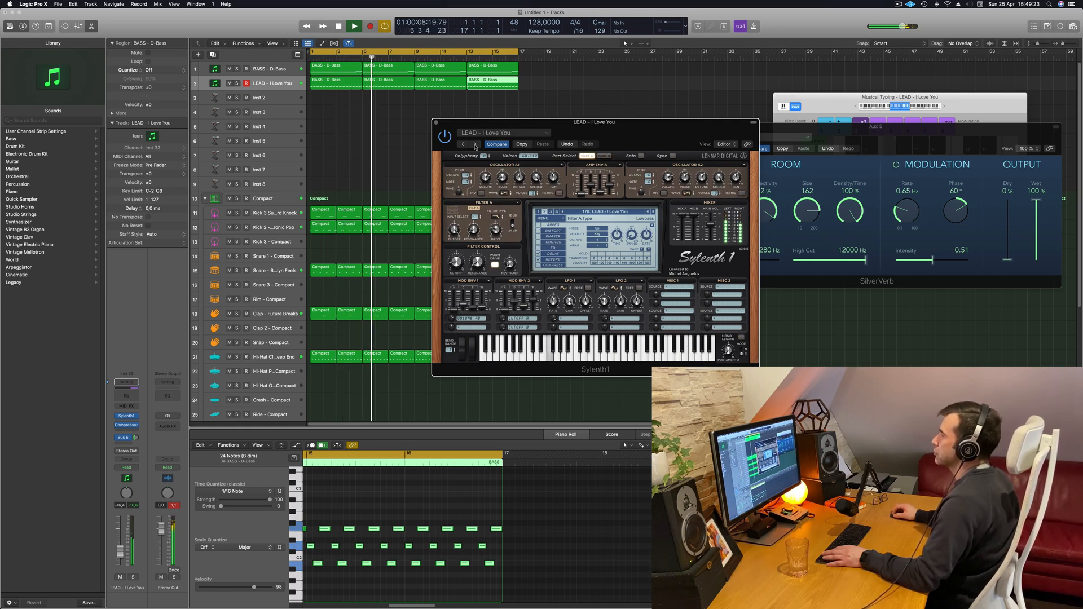
left_click_drag(577, 131, 583, 170)
left_click(563, 111)
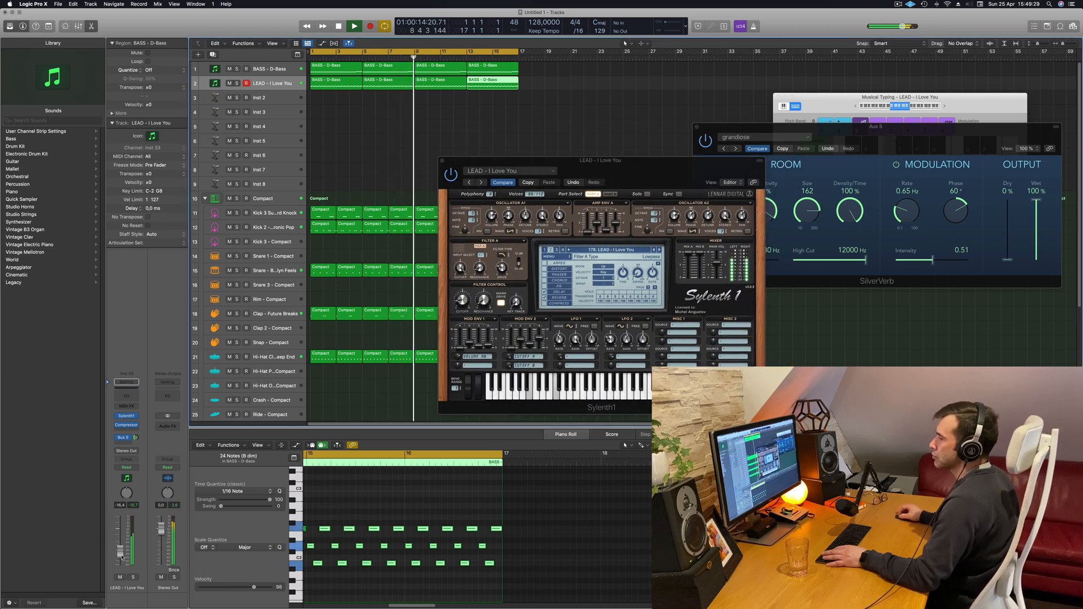
- Advance Sylenth1 to the LEAD - Let Go preset
left_click(481, 182)
left_click(482, 182)
left_click(482, 182)
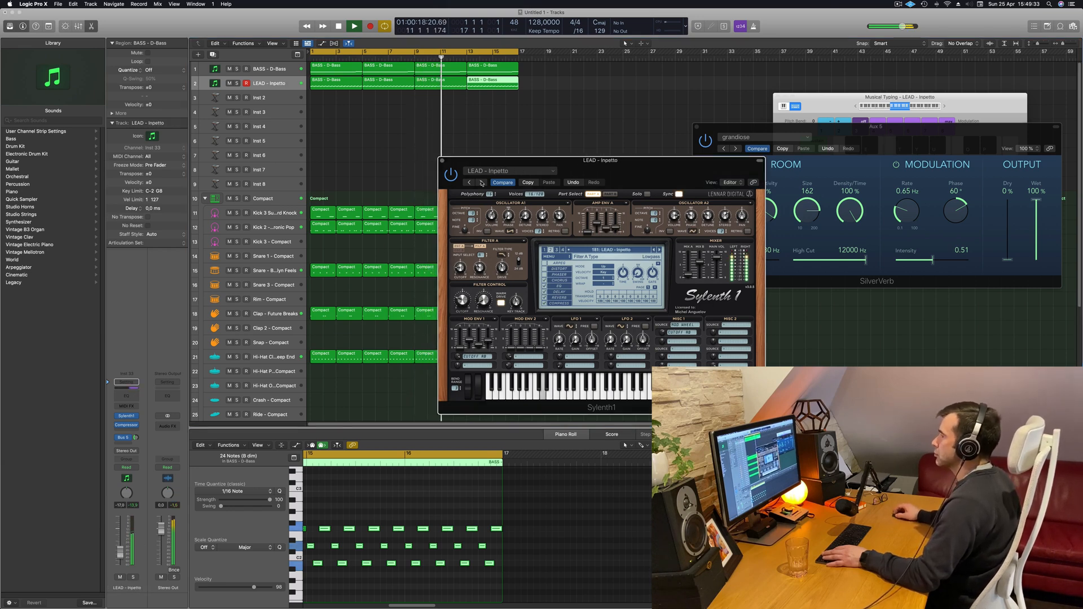
left_click(482, 182)
left_click(482, 182)
left_click(481, 182)
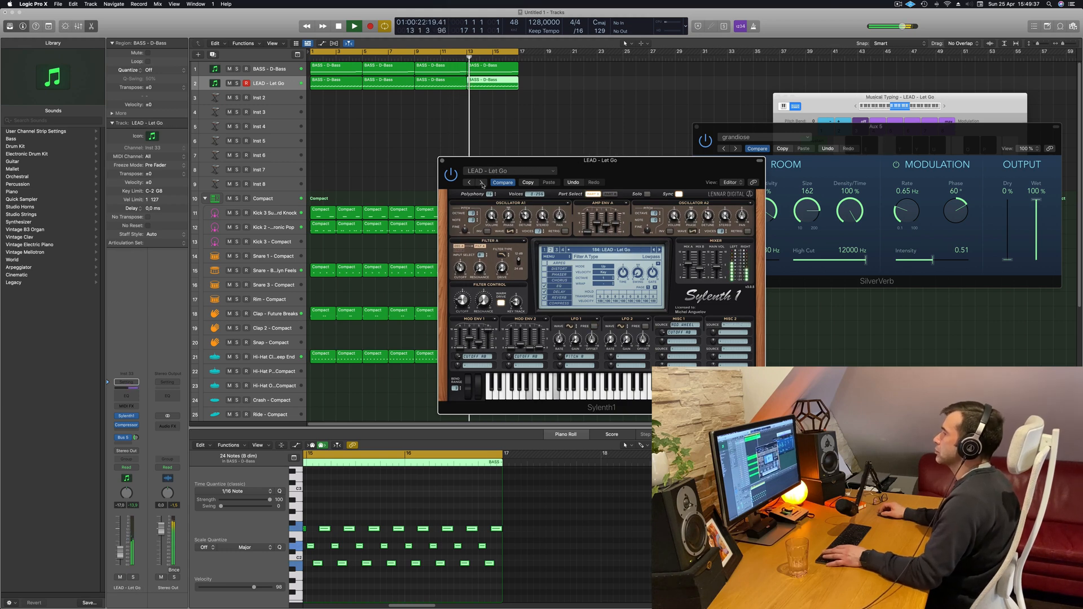
- Restart playback with LEAD - Let Go and fine-tune the track's Bus 5 send and Sylenth1's filter cutoff
left_click_drag(635, 167, 588, 182)
key("space")
key("space")
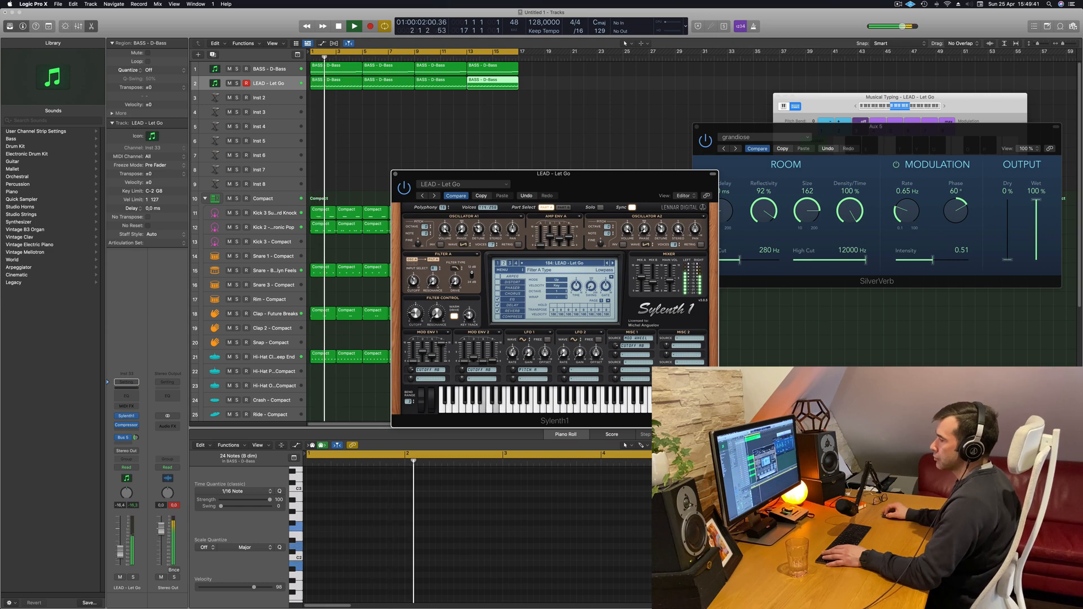
left_click(135, 446)
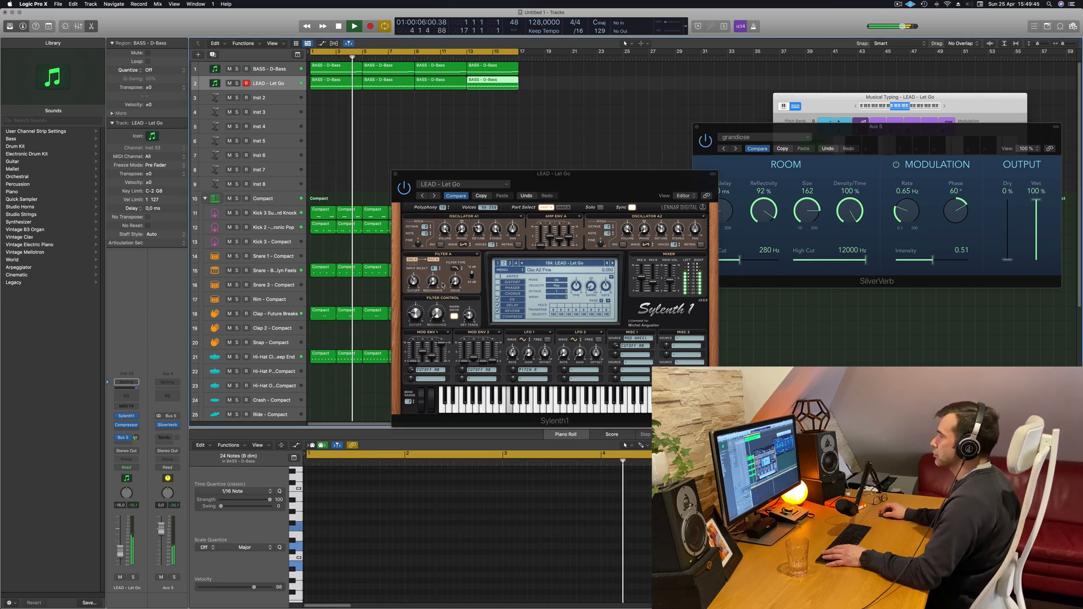
mouse_move(419, 317)
left_mouse_down()
mouse_move(420, 327)
mouse_move(415, 319)
left_mouse_up()
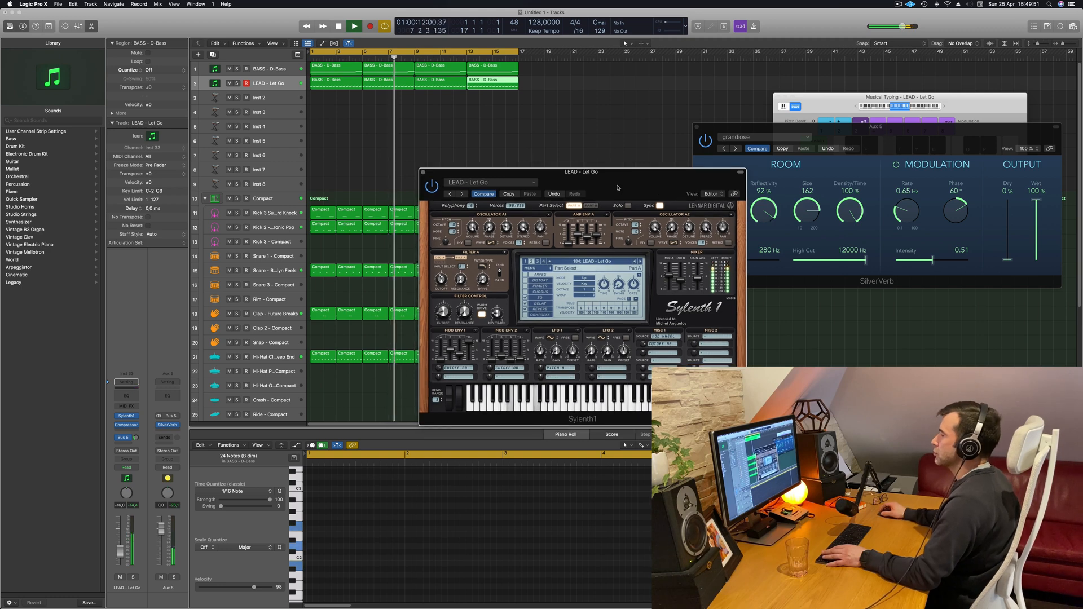
- Move Sylenth1 away from the arrangement, select the first lead region and play it briefly from the start
left_click_drag(589, 189, 774, 147)
key("space")
left_click(335, 85)
key("Return")
key("space")
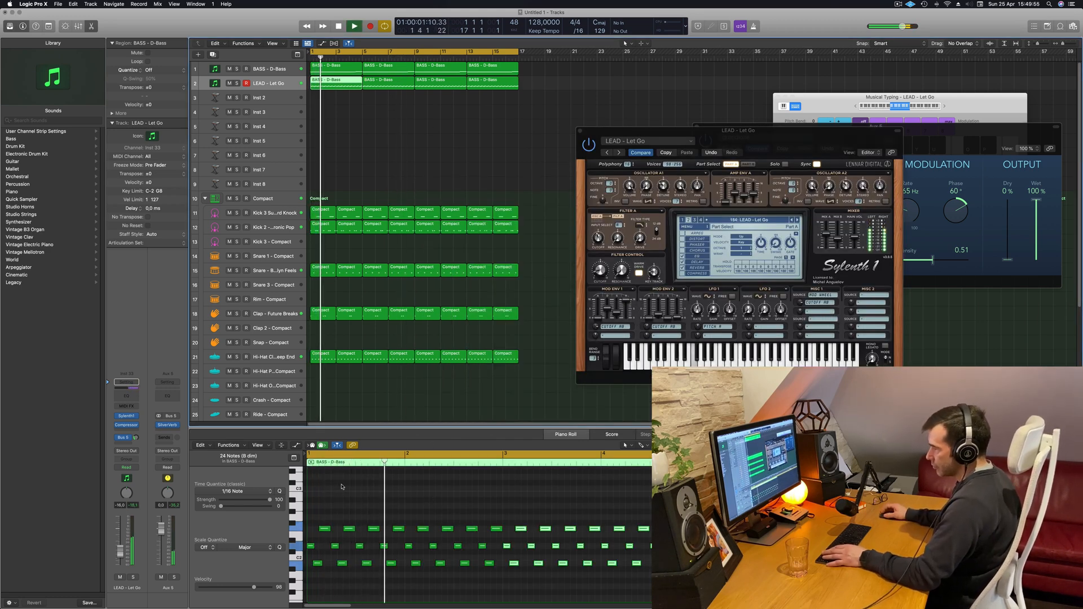
key("space")
- Move the first low and first high notes of the lead region slightly later, shorten the high note and audition the change
left_click(320, 564)
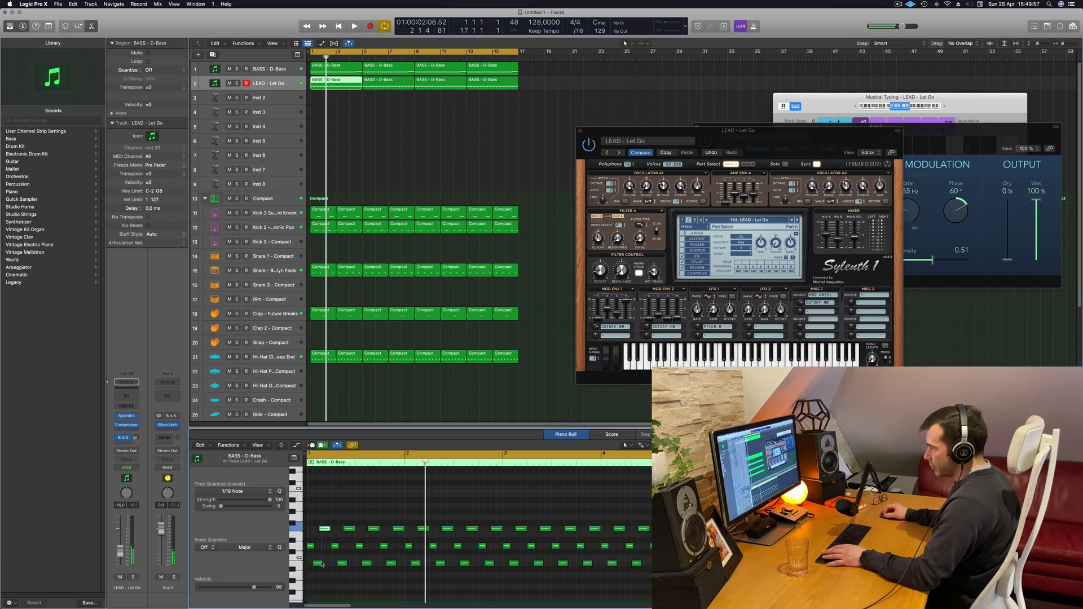
left_click_drag(320, 566, 326, 566)
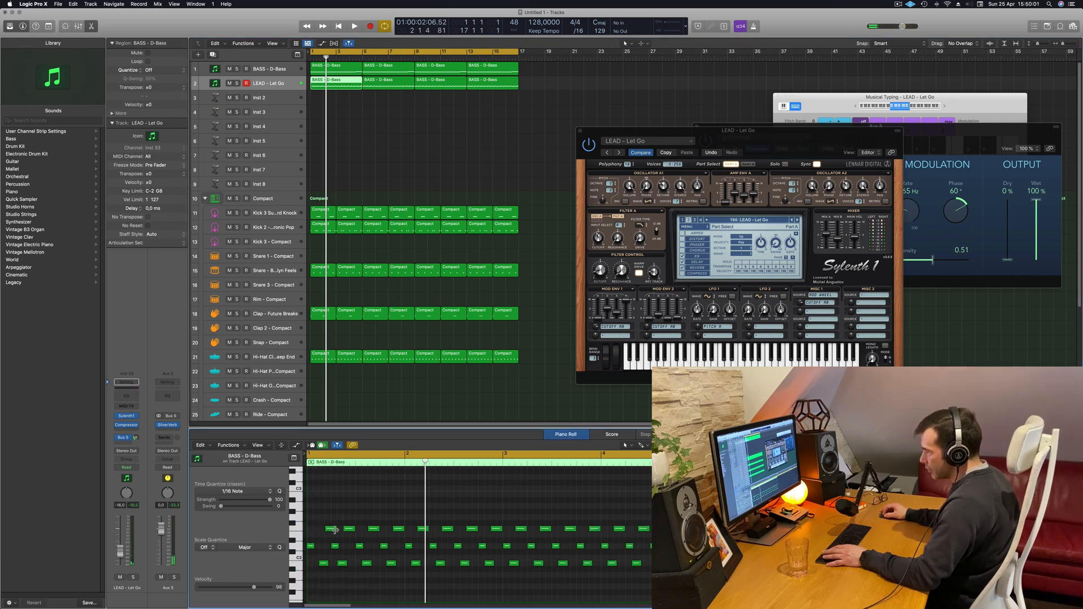
left_click_drag(335, 529, 330, 529)
key("space")
key("space")
key("space")
key("space")
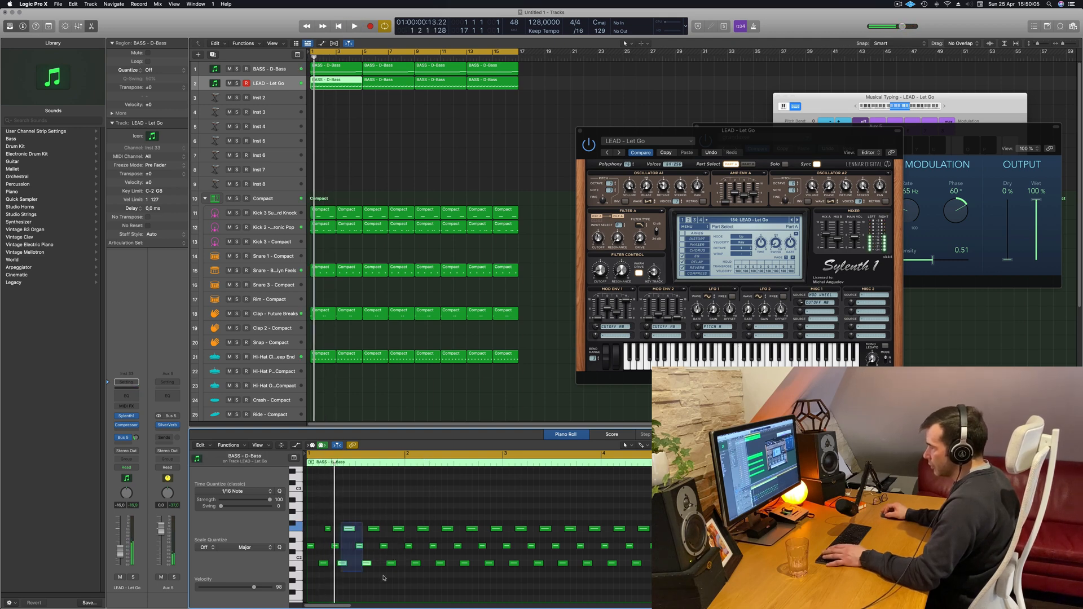
- Delete the lead notes after the opening three-note pattern, then select that pattern and repeat it through the region
left_click_drag(340, 575, 651, 523)
key("Delete")
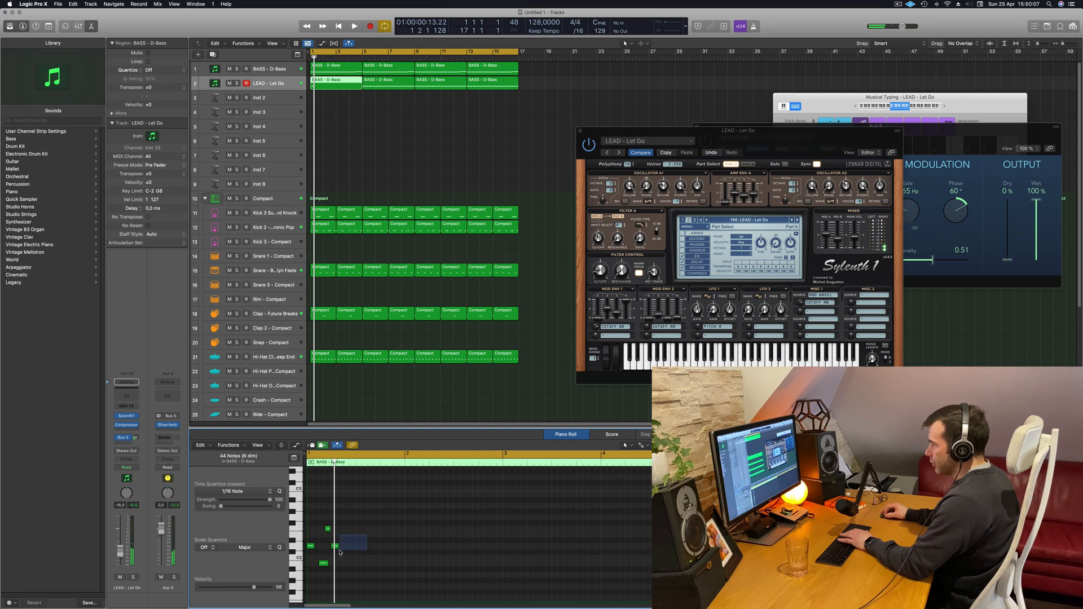
left_click_drag(367, 509, 309, 579)
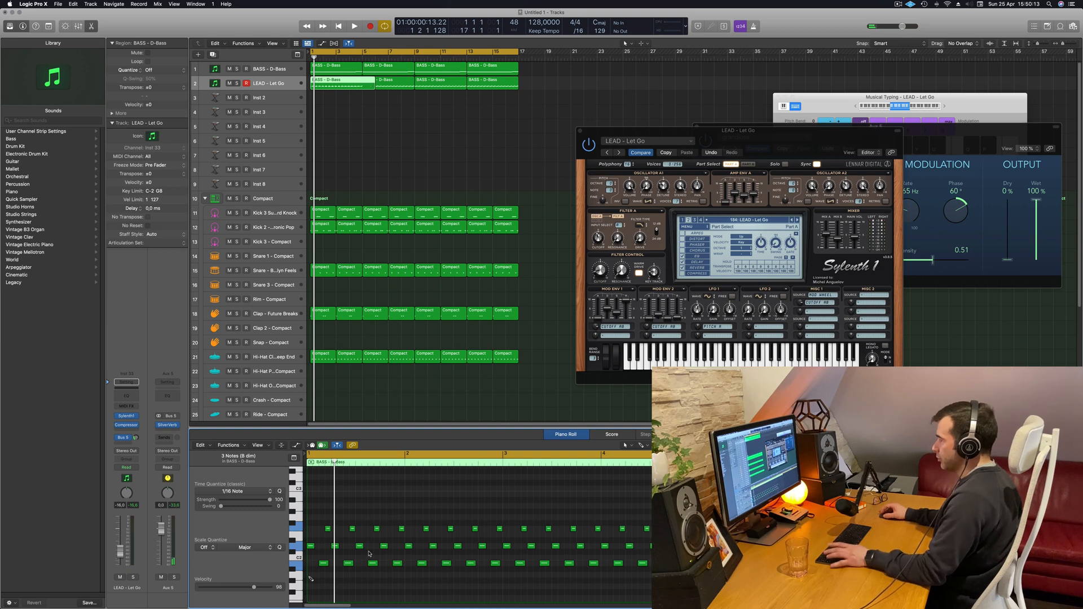
- Deselect the regions, reselect the first lead region and audition it with the beat from the start
key("space")
left_click(480, 119)
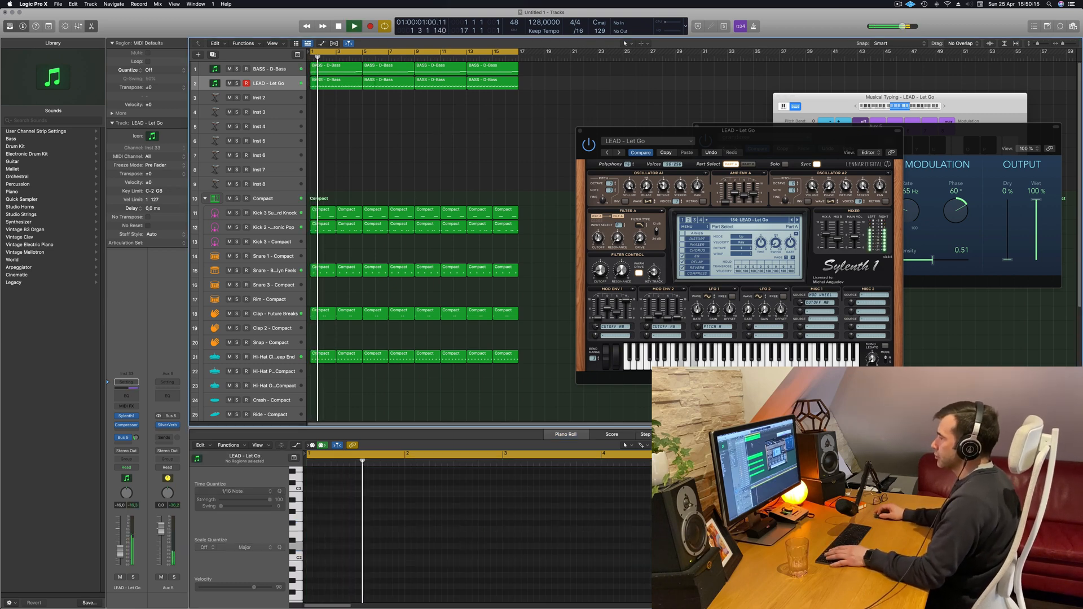
left_click(341, 84)
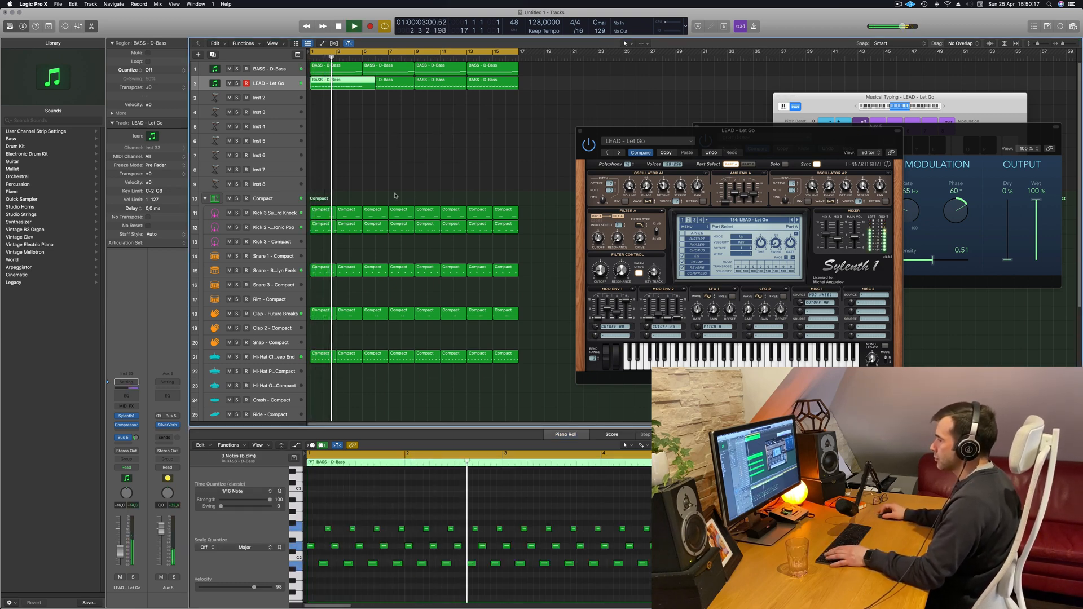
key("space")
key("space")
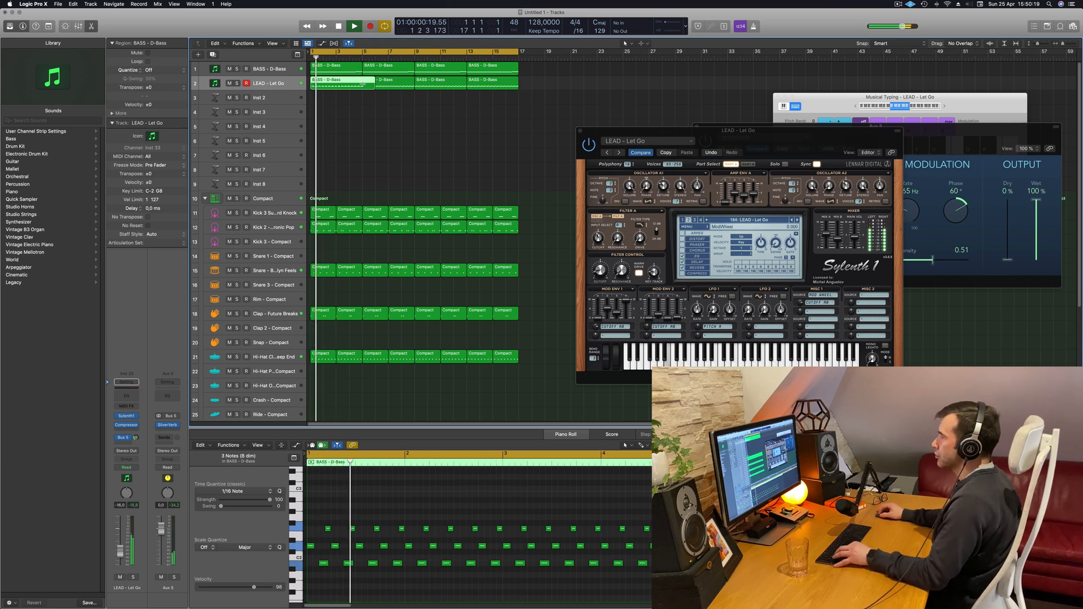
- Delete the second lead region and cut off the part of the first lead region that extends past bar 5
double_click(362, 87, "super")
key("super+BackSpace")
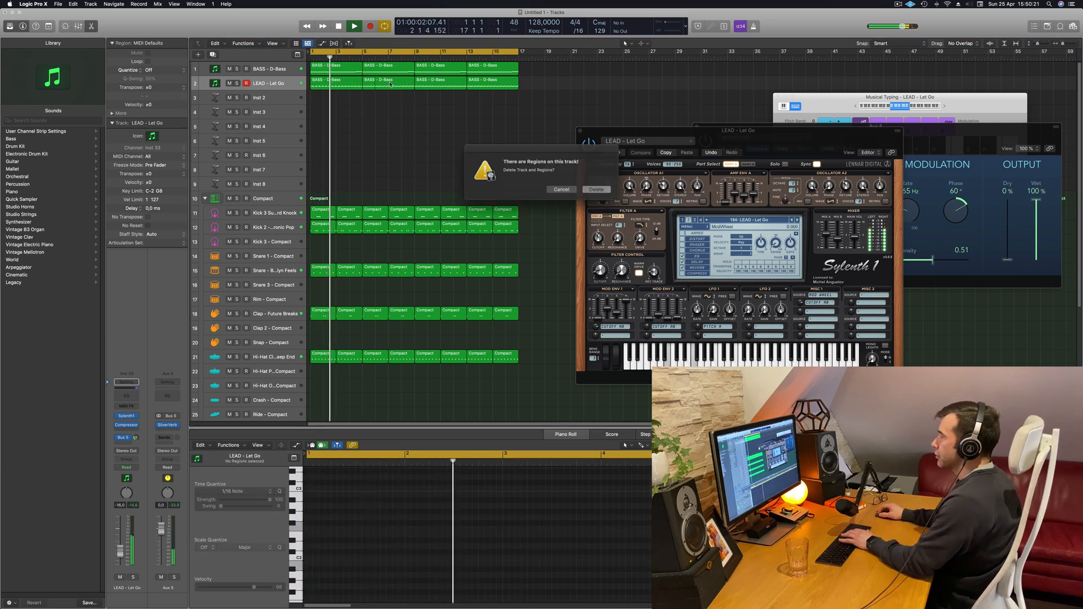
key("Escape")
left_click(400, 86)
key("BackSpace")
double_click(362, 84, "super")
key("BackSpace")
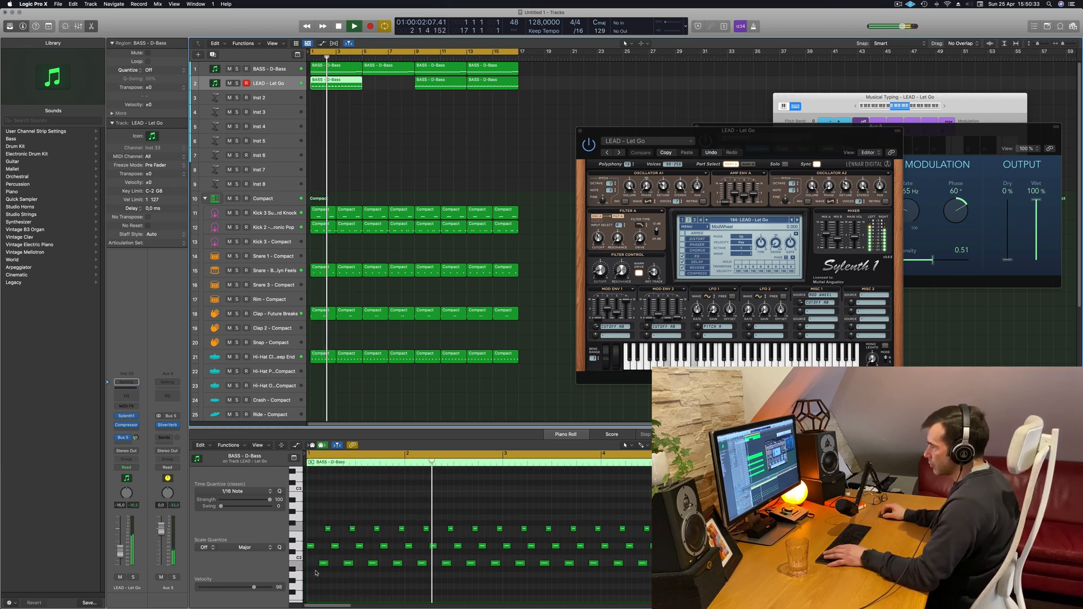
- Shorten the two lower rows of notes in the first lead region, audition them and close the Sylenth1 window
left_click_drag(311, 571, 767, 544)
key("space")
left_click_drag(756, 131, 662, 144)
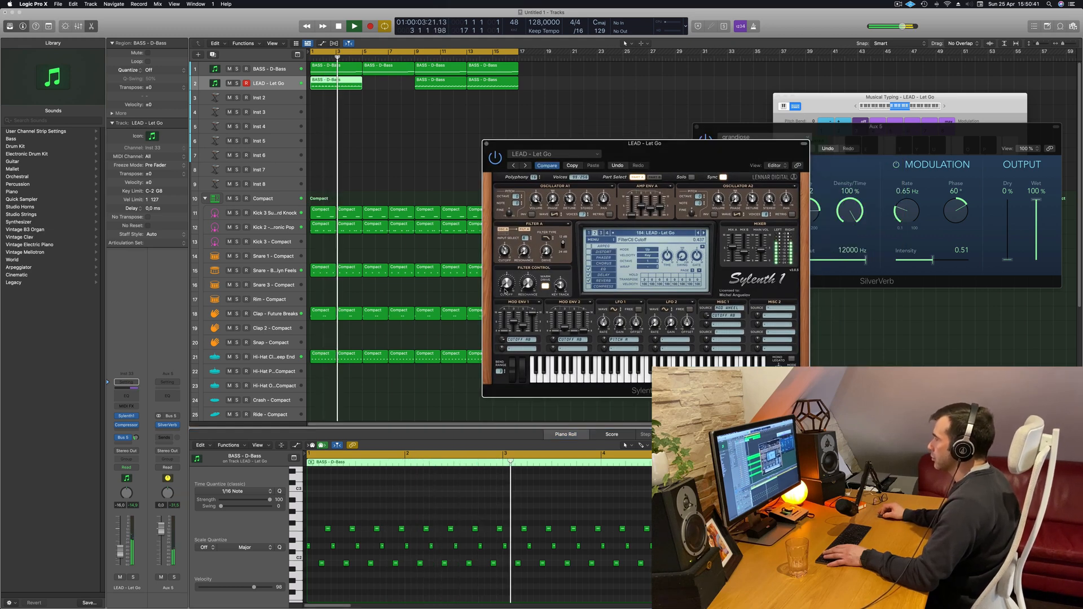
left_click_drag(665, 148, 442, 204)
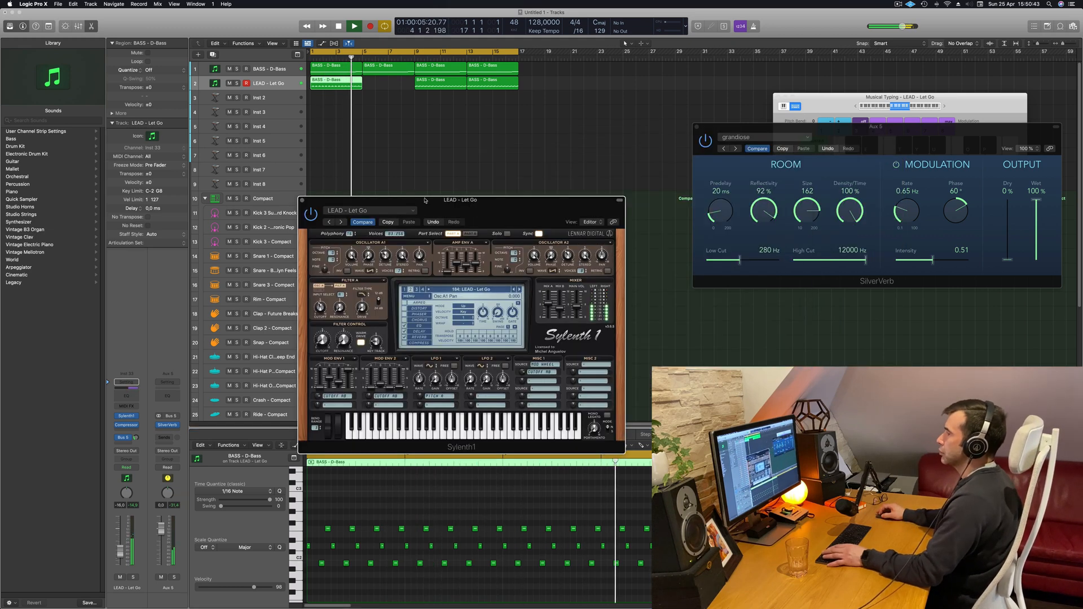
left_click(302, 202)
- Replace the lead regions after bar 5 with copies of the edited first region up to bar 17
left_click_drag(402, 109, 535, 89)
key("Delete")
left_click_drag(341, 87, 450, 91)
left_click(350, 87, "shift")
key("Return")
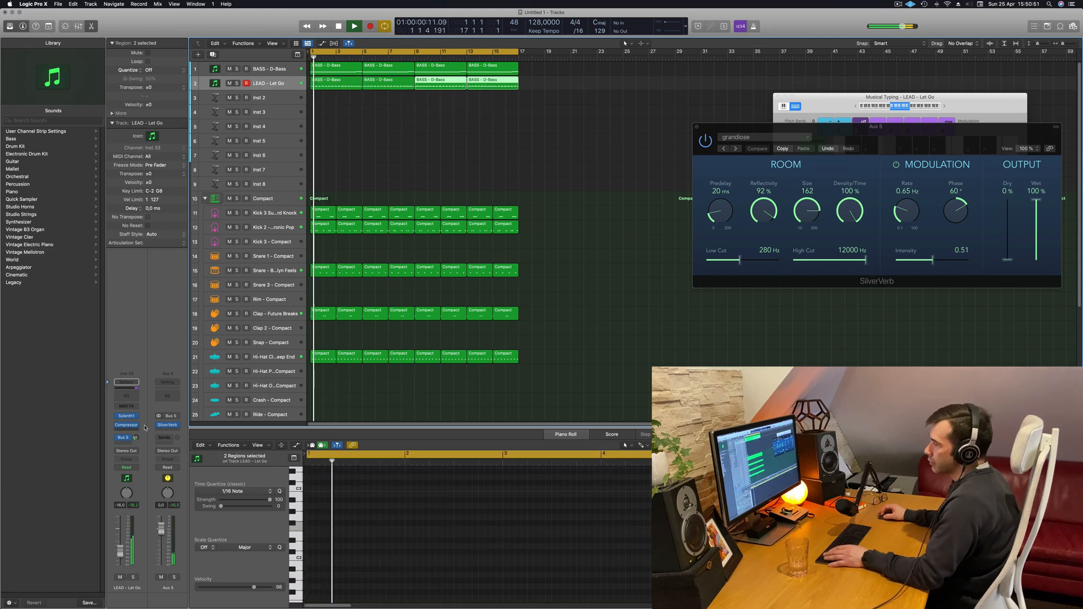
- Add a Bus 6 send to the lead track and insert a stereo Delay Designer on its aux channel
left_click(121, 439)
mouse_move(122, 453)
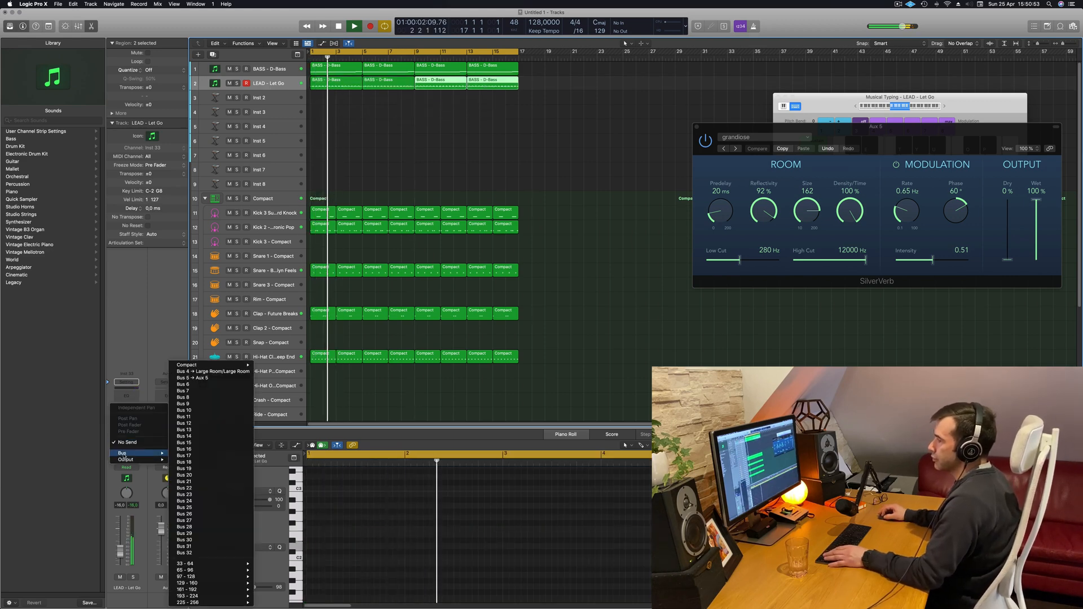
left_click(214, 385)
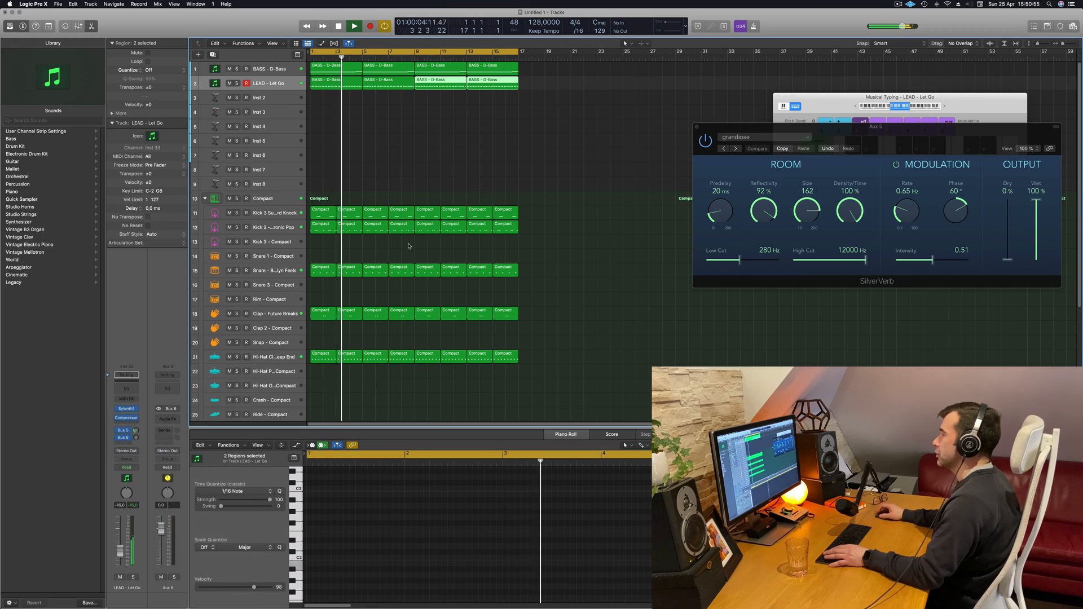
left_click(168, 418)
mouse_move(181, 489)
mouse_move(248, 489)
left_click(290, 489)
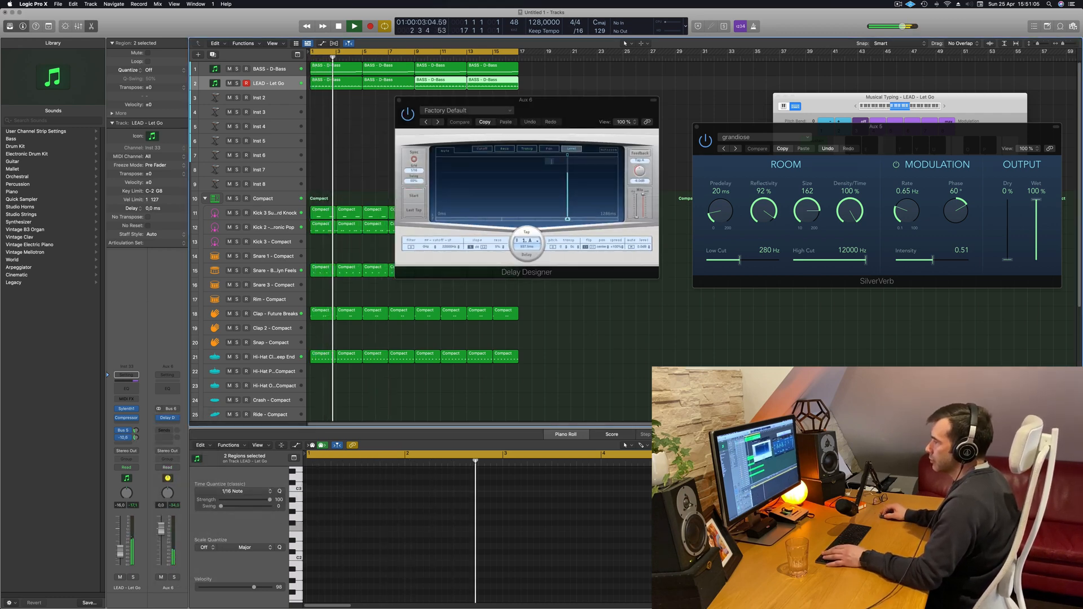
- Try Delay Designer's 1/4 Dotted Basic Pan preset, adjust its mix and lower the lead's Bus 6 send
left_click(437, 122)
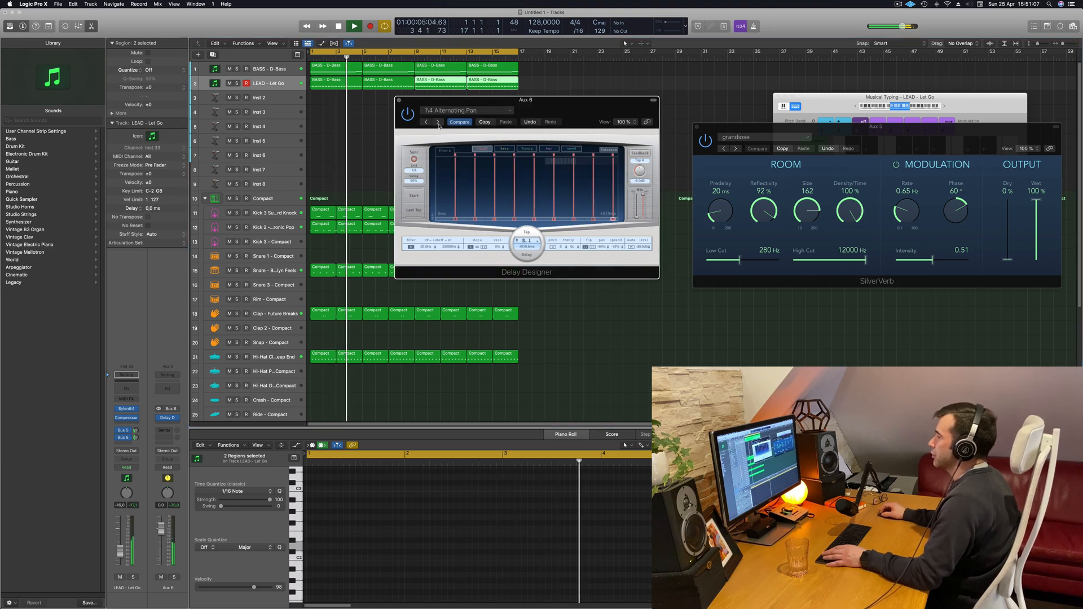
left_click(438, 123)
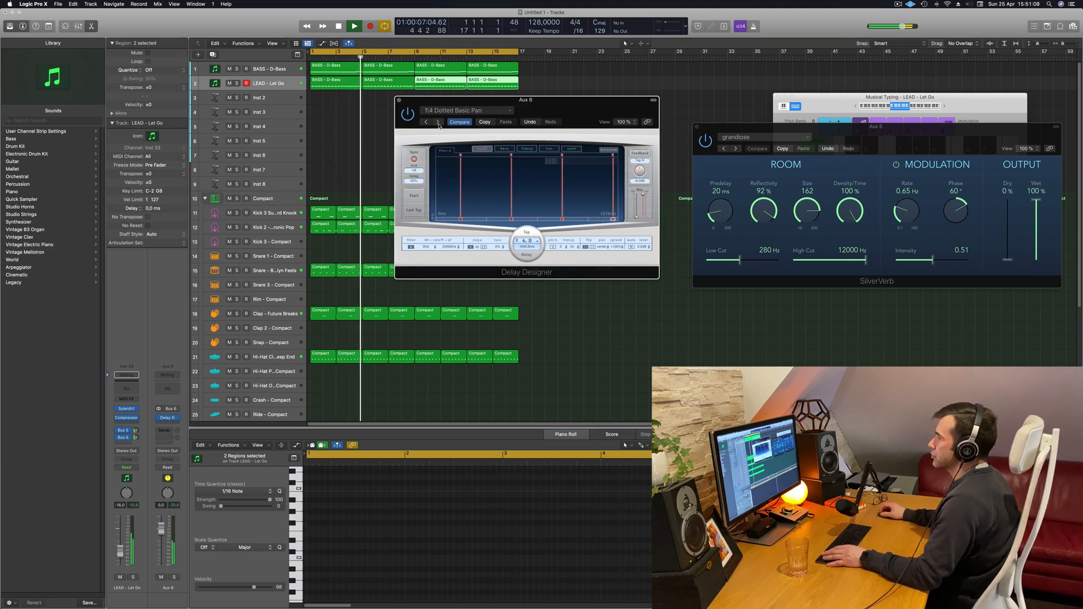
left_click_drag(545, 110, 554, 120)
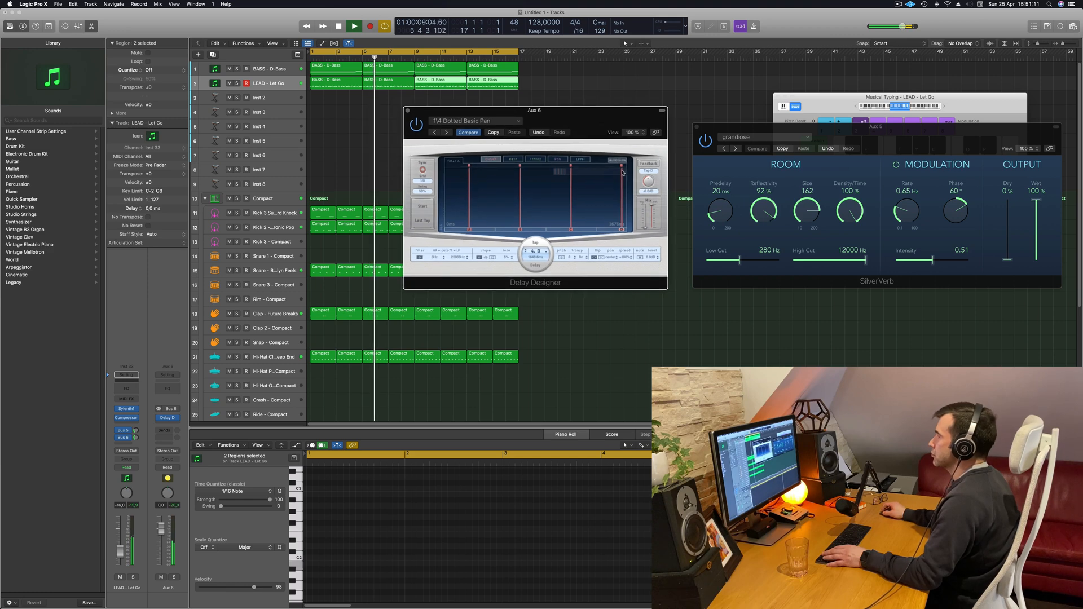
left_click_drag(651, 209, 654, 211)
key("Return")
left_click_drag(136, 438, 136, 455)
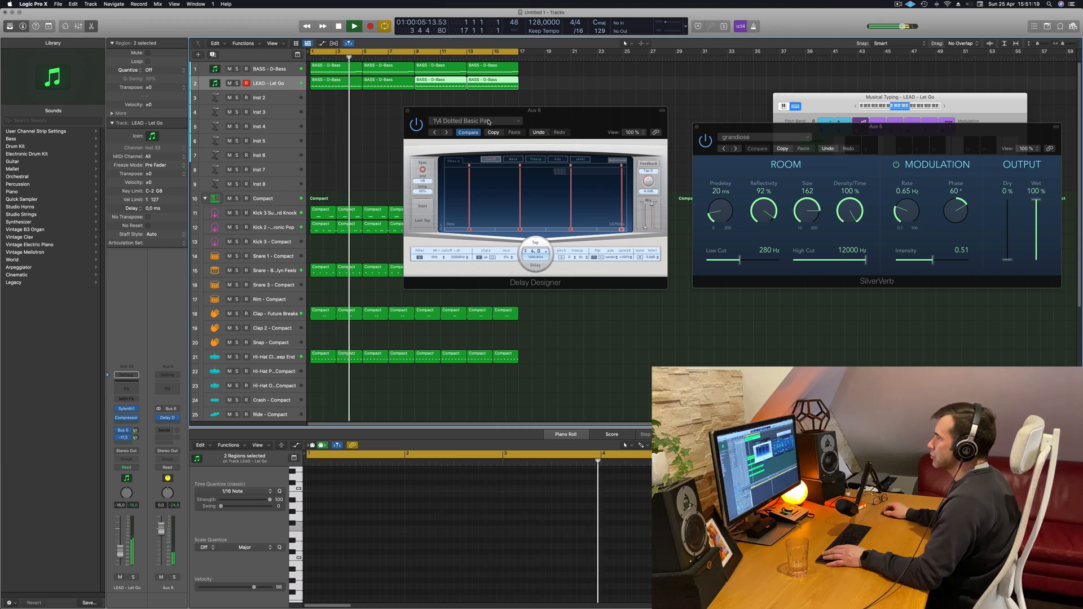
- Audition further Delay Designer presets up to 1/16 Alternating Pan and return to 1/8 Slow Pan
left_click(447, 133)
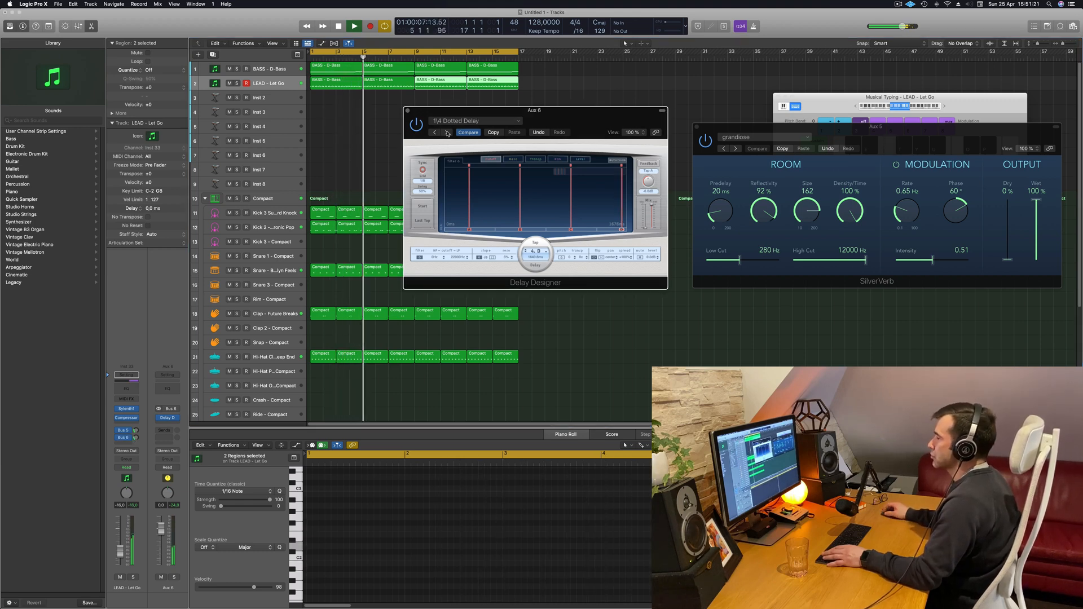
left_click(447, 132)
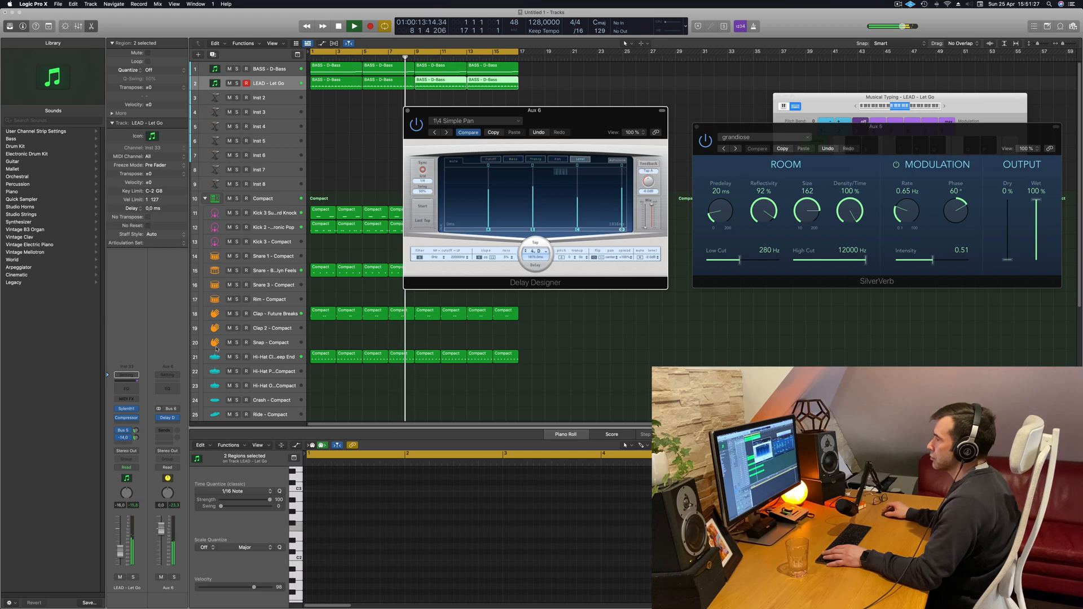
left_click(448, 132)
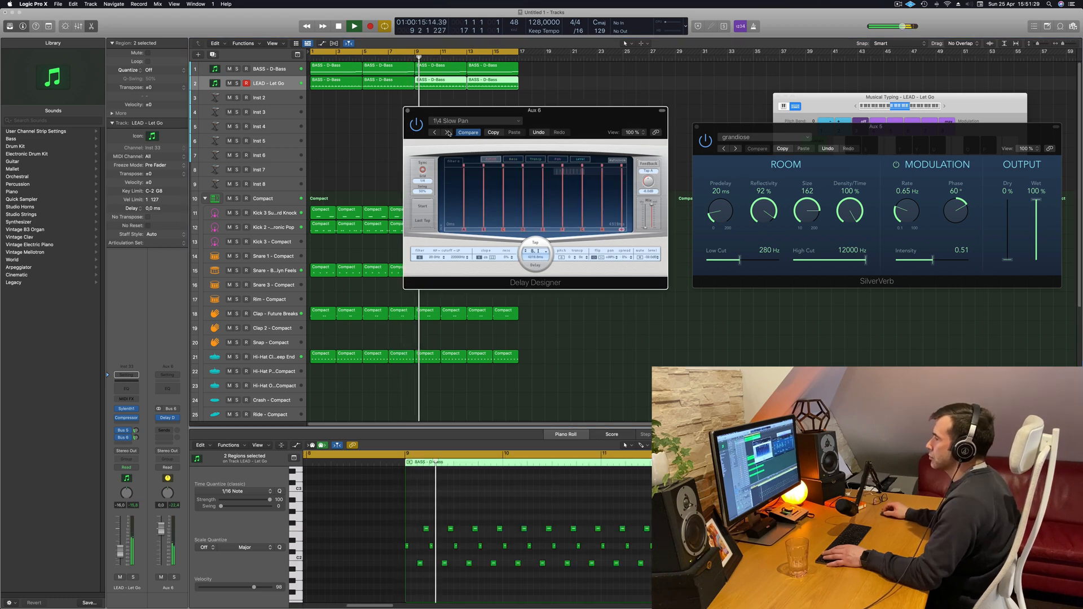
left_click(448, 132)
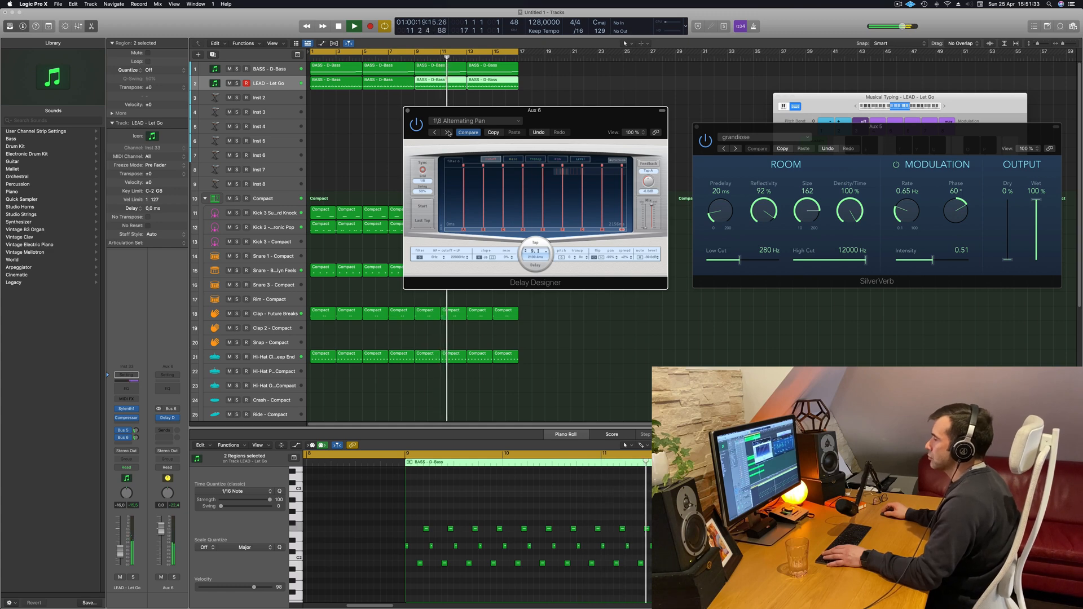
left_click(448, 132)
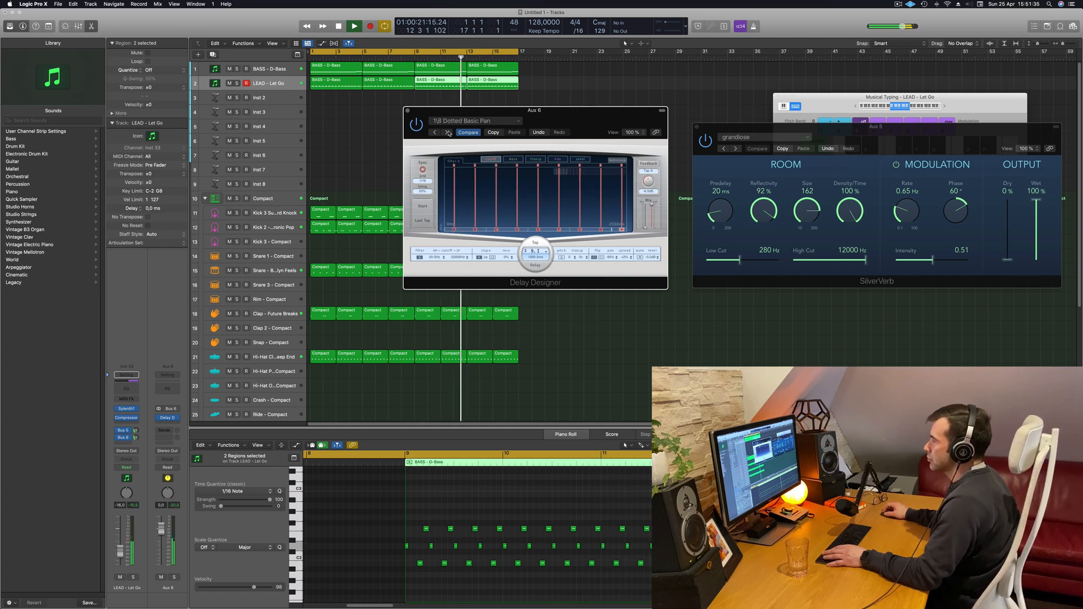
left_click(448, 132)
left_click_drag(595, 119, 636, 171)
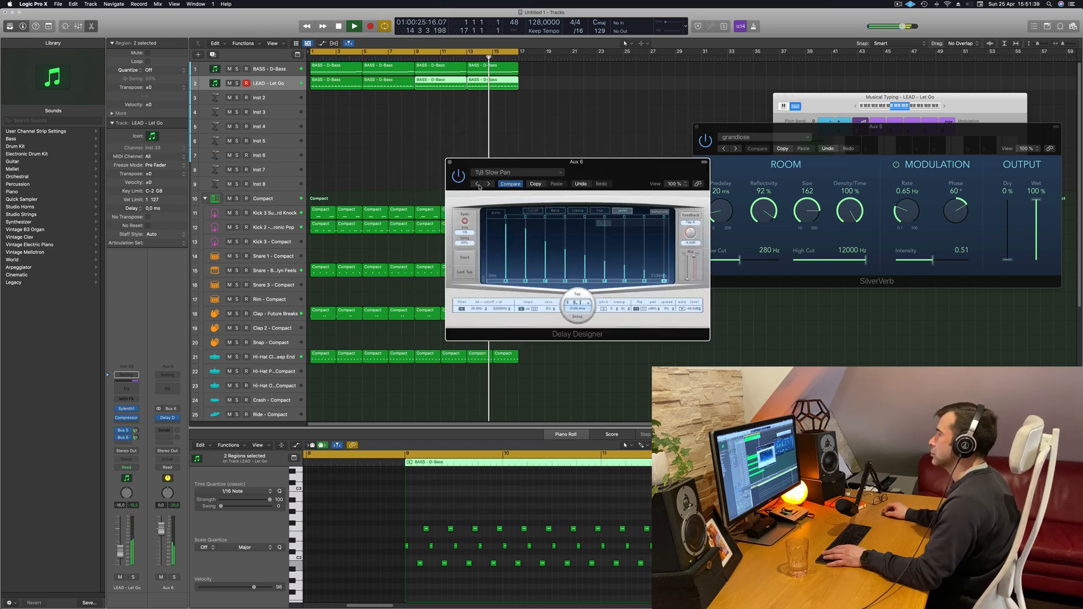
left_click(490, 185)
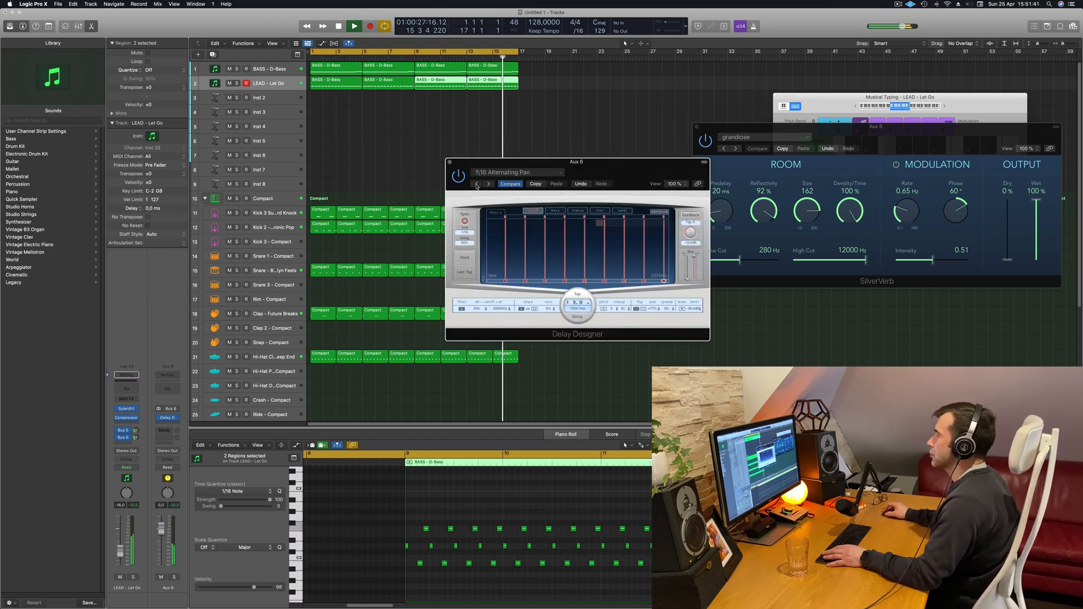
left_click(477, 186)
- Copy the lead's side-chained Compressor to Aux 6 after Delay Designer and set its threshold to -25.5 dB
left_click_drag(135, 438, 171, 426)
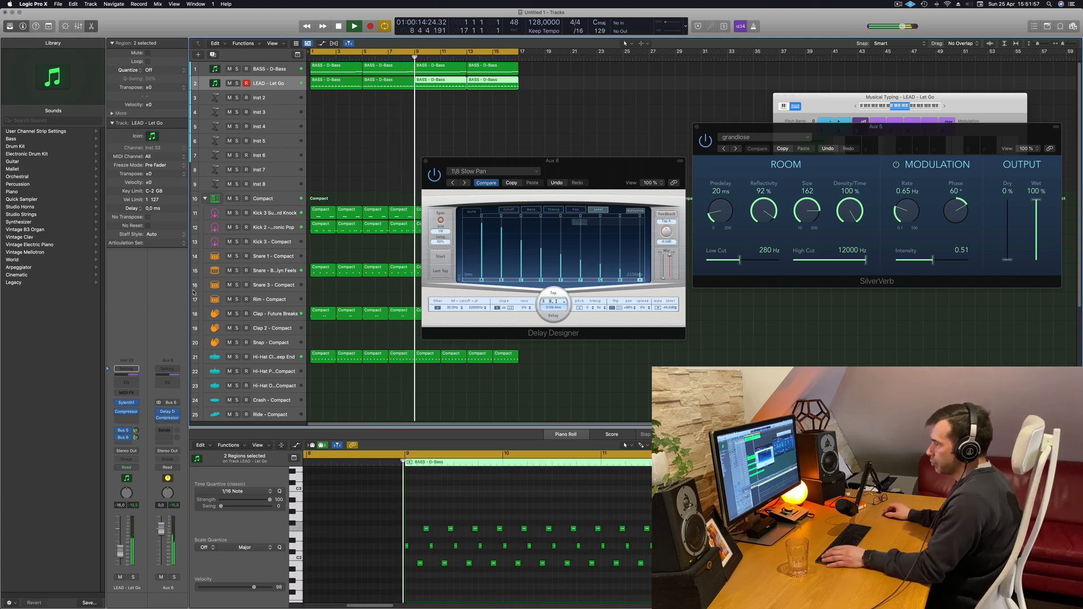
key("Return")
left_click_drag(598, 164, 589, 191)
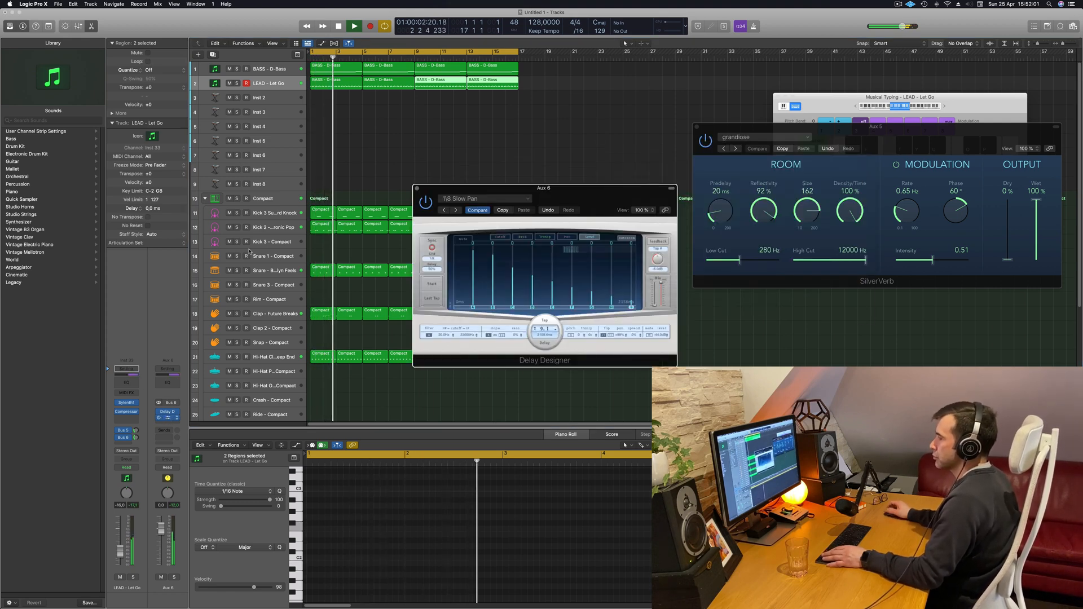
left_click(168, 418)
key("space")
left_click_drag(436, 314, 437, 320)
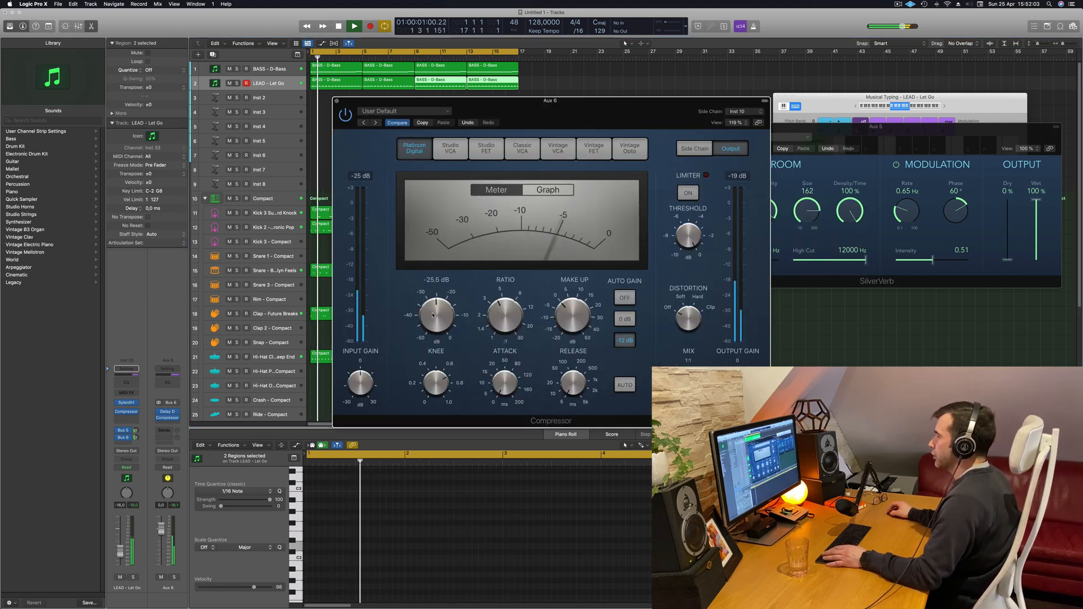
left_click(337, 101)
- Lower Aux 6's level and add a Channel EQ with a low cut at 326 Hz and 18 dB/Oct
key("Return")
mouse_move(163, 529)
left_mouse_down()
mouse_move(163, 566)
mouse_move(162, 551)
left_mouse_up()
left_click(168, 384)
left_click_drag(390, 181, 591, 179)
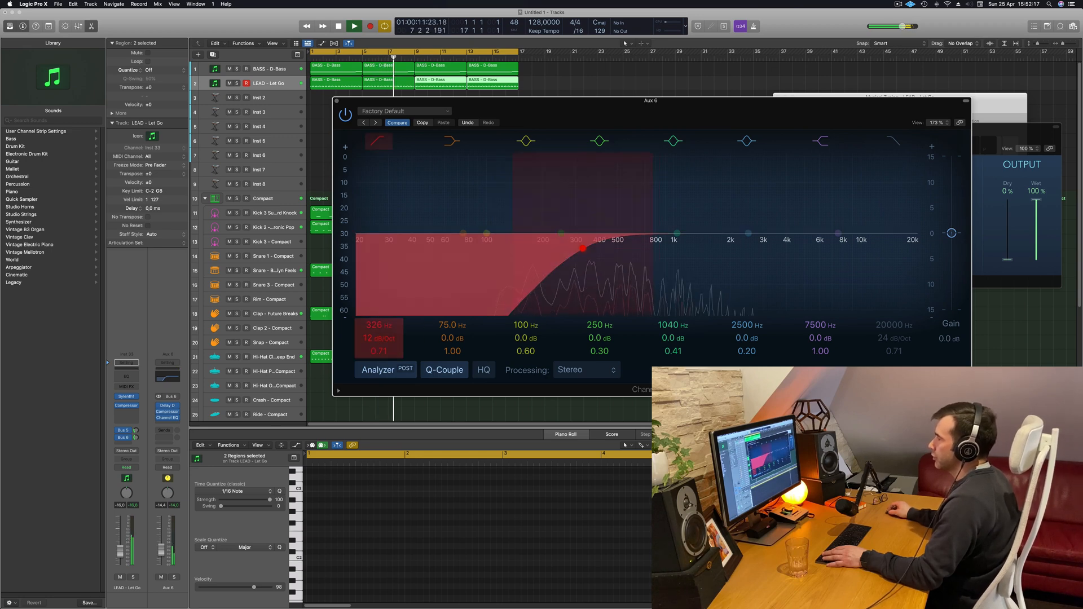
key("space")
key("space")
- Briefly solo Aux 6 to check the delay, set its level to about -5.3 dB and close the Channel EQ
left_click_drag(162, 550, 161, 544)
left_click(175, 577)
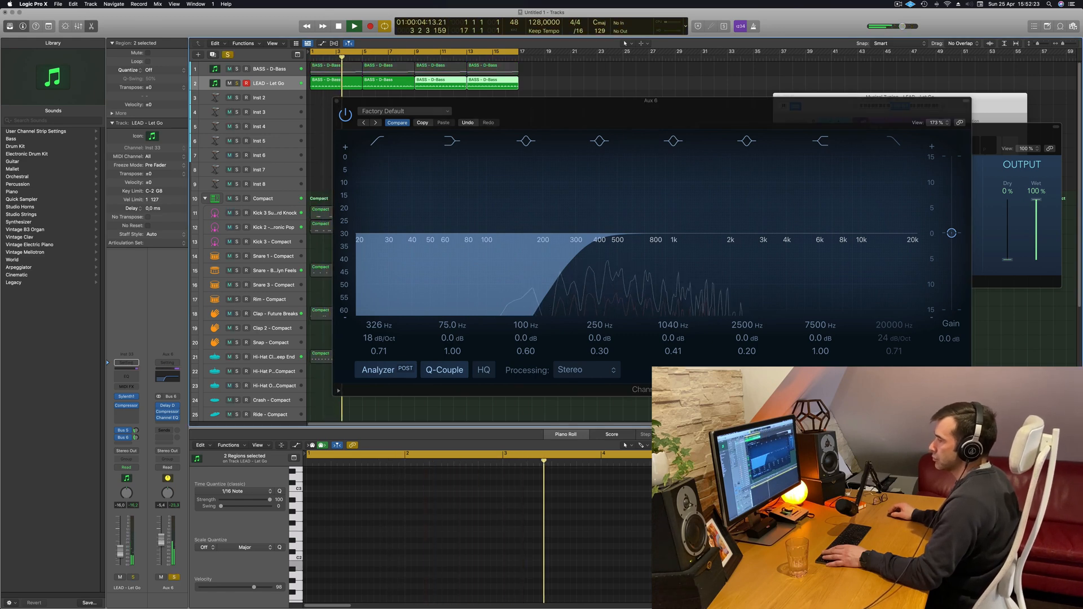
left_click(175, 577)
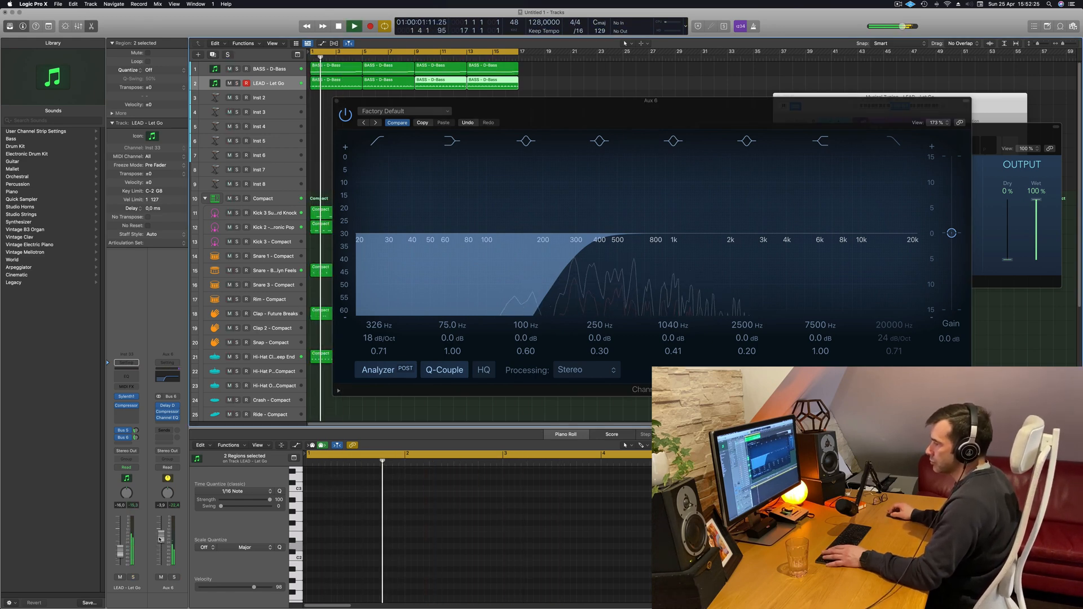
left_click_drag(161, 539, 161, 543)
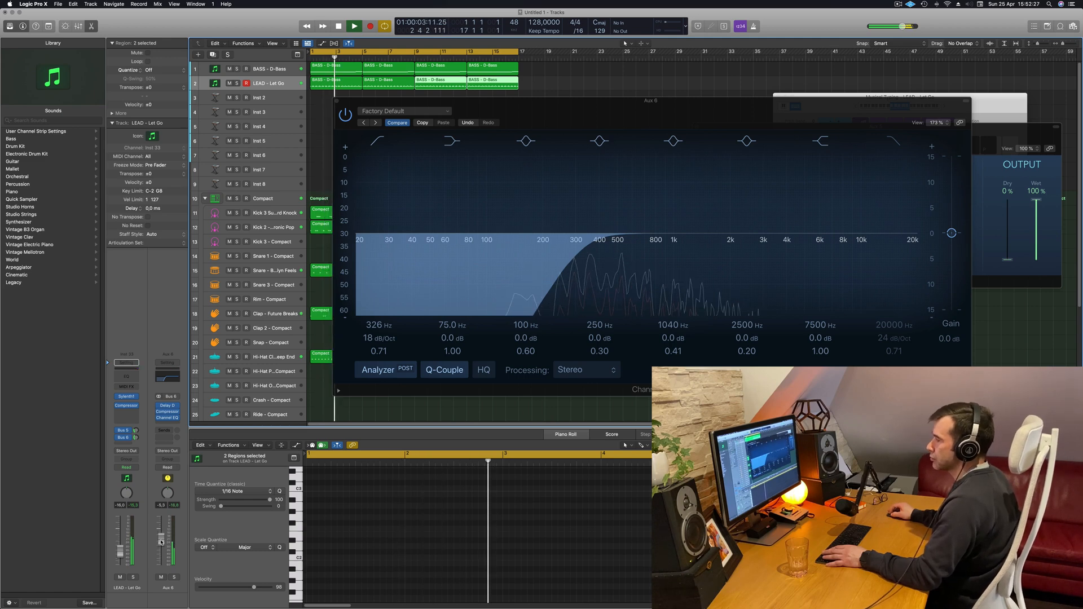
left_click(337, 103)
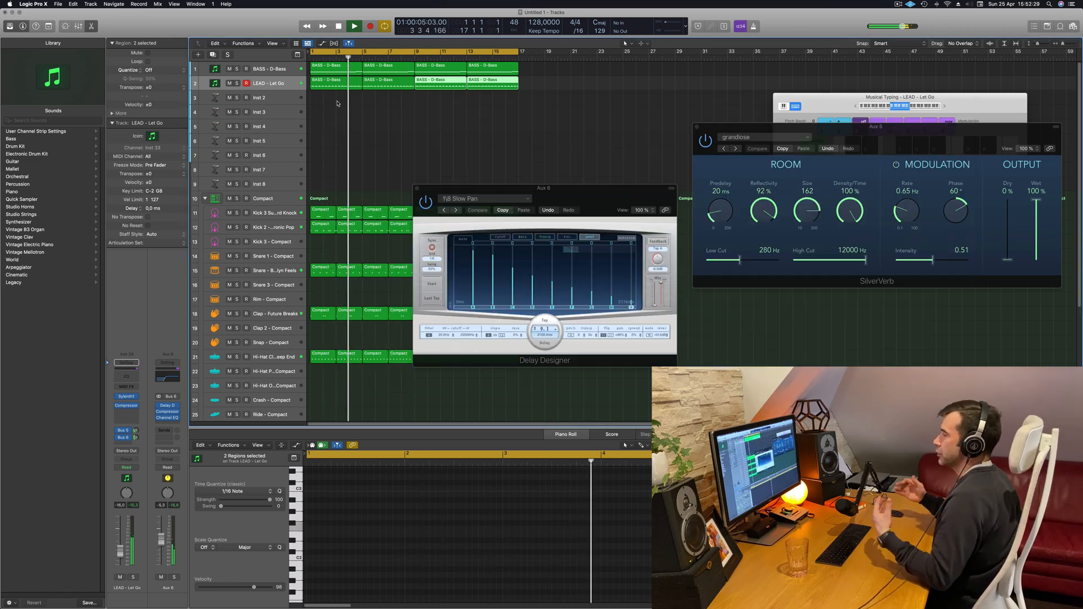
- Move Delay Designer away from the arrangement, restart playback with the LEAD - Let Go track selected and open its Sylenth1
left_click(366, 110)
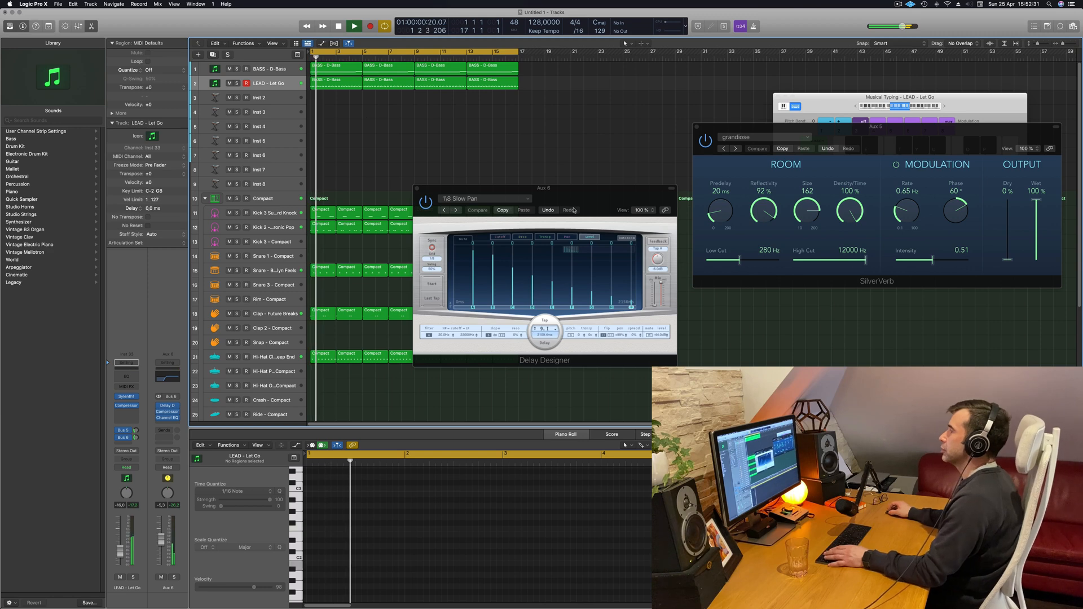
left_click_drag(627, 191, 824, 172)
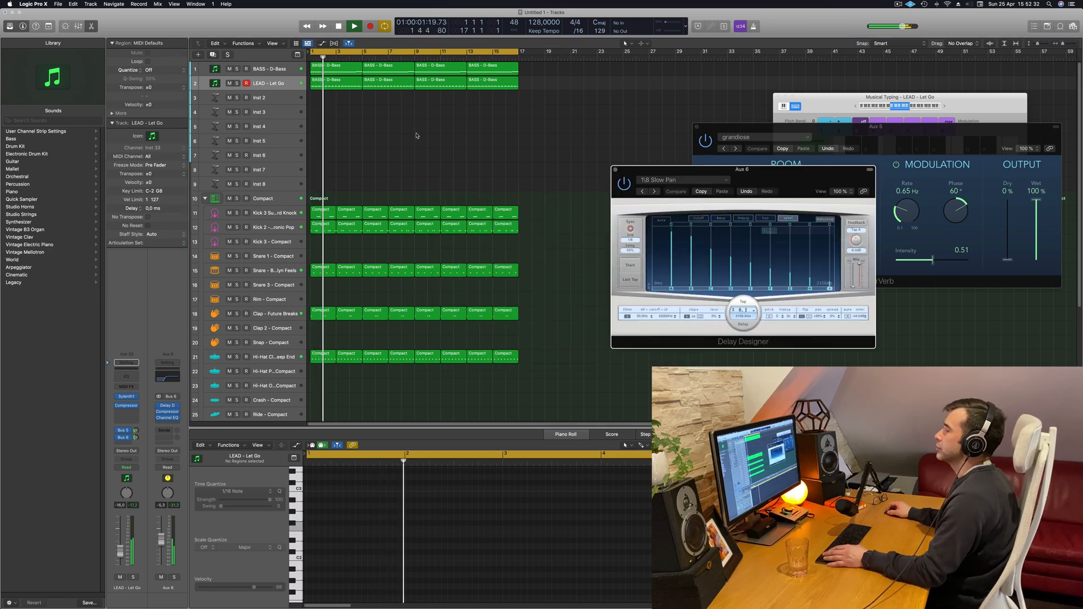
left_click(343, 70)
left_click(459, 123)
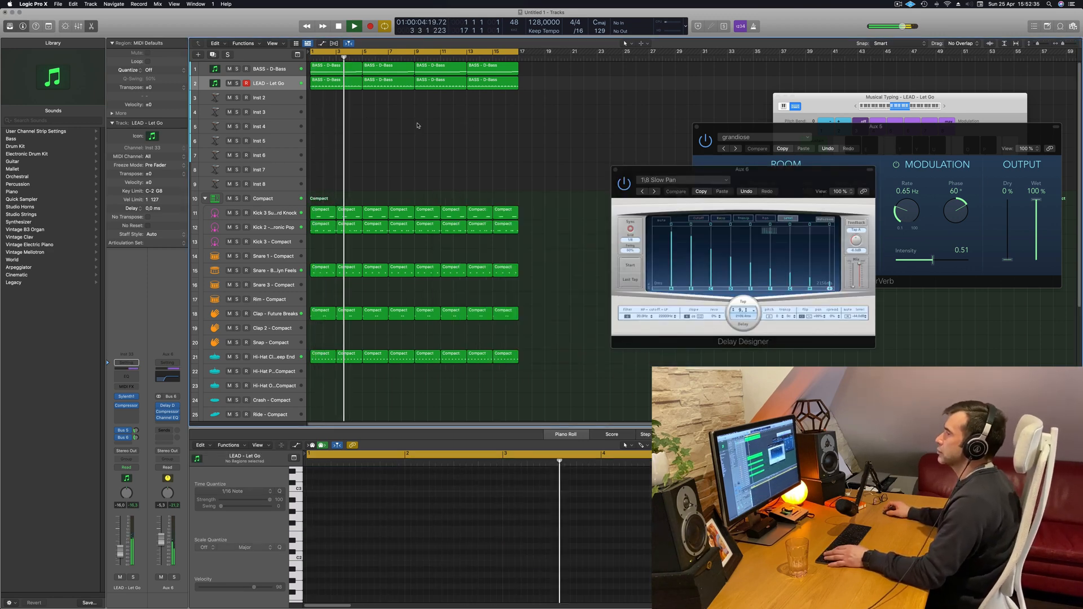
left_click(274, 84)
key("Return")
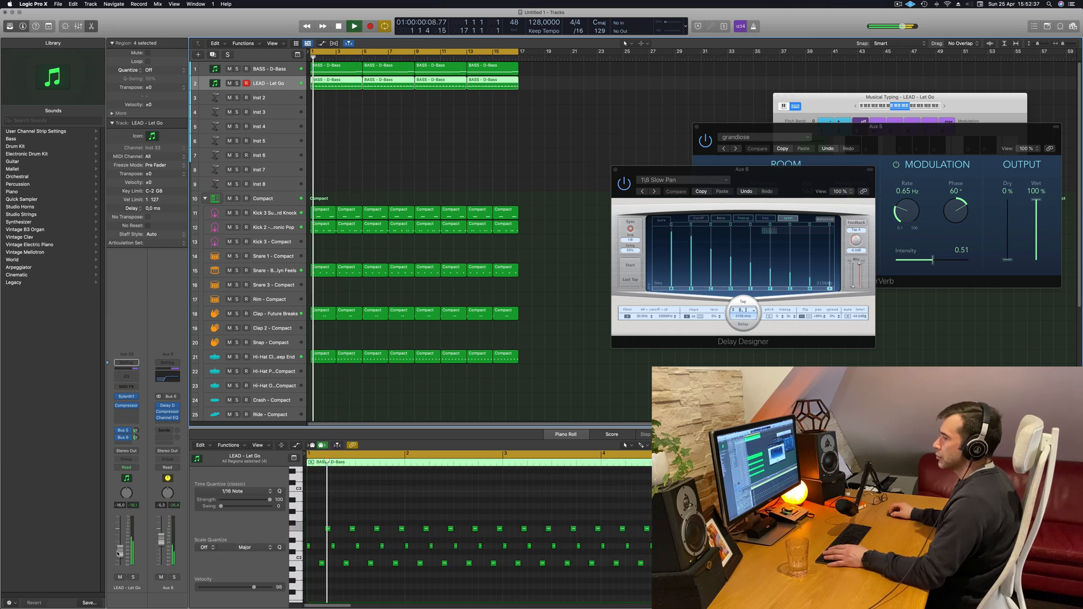
left_click(126, 396)
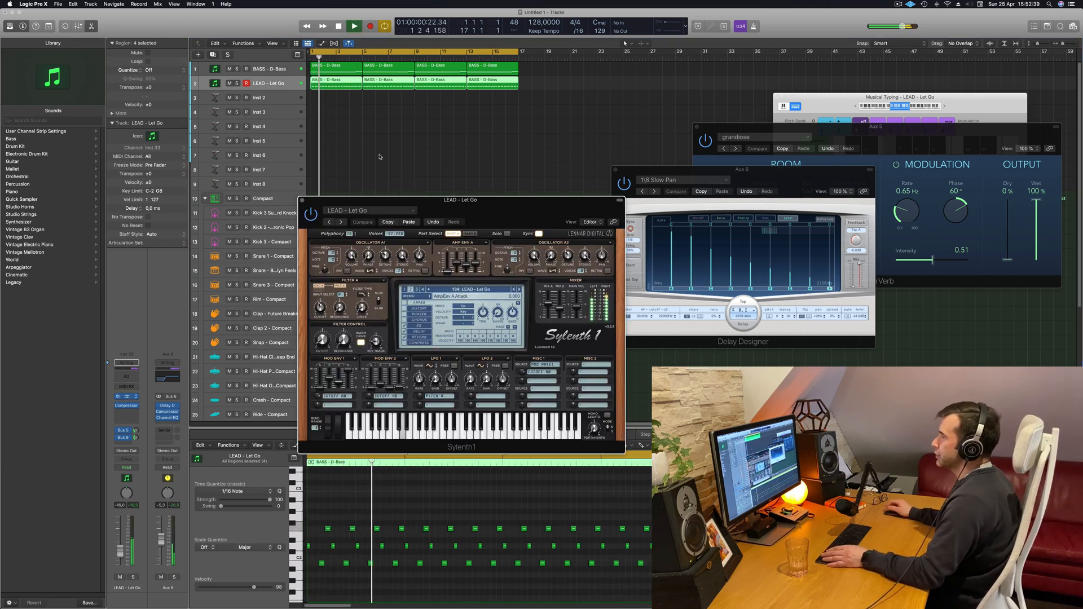
- Move Sylenth1 aside and audition its lead presets one after another from Let Go up to Plucky Square during playback
left_click_drag(555, 206, 521, 205)
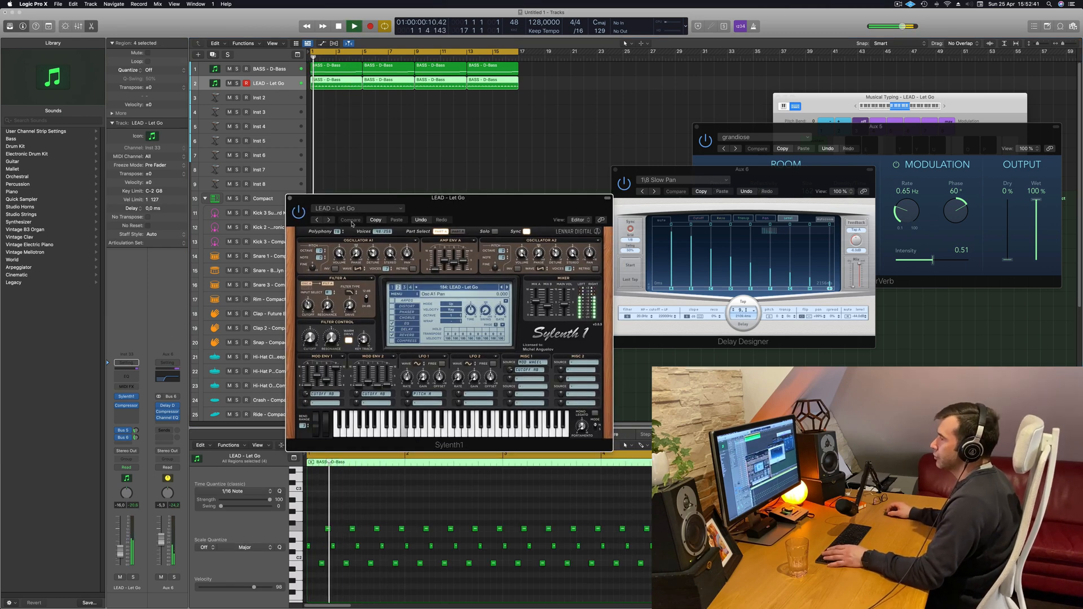
left_click(507, 288)
left_click(507, 288)
left_click(506, 288)
left_click(506, 288)
left_click(507, 288)
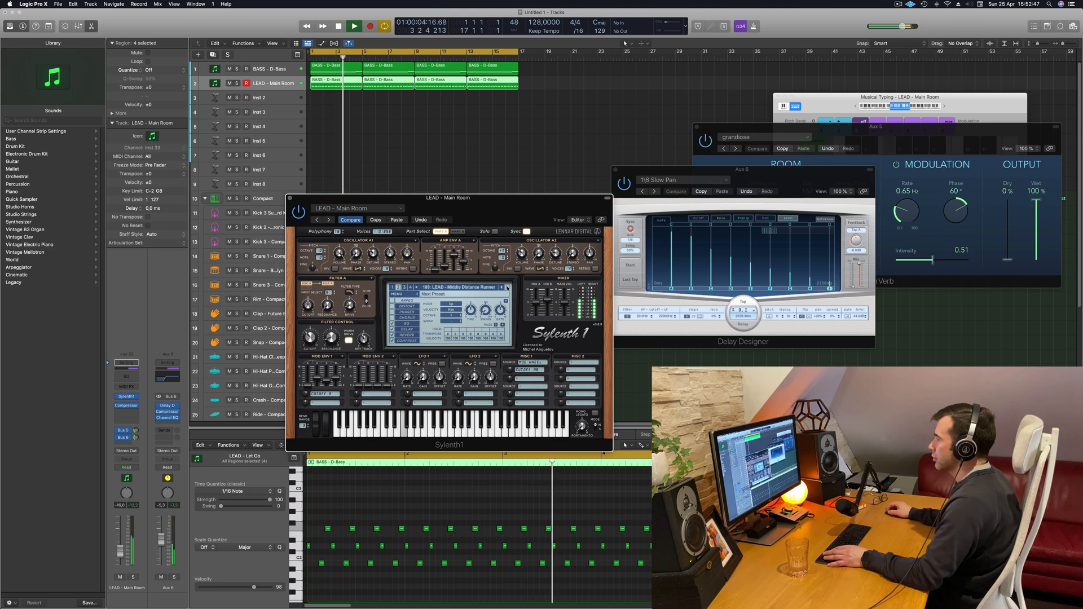
left_click(506, 287)
left_click(506, 288)
left_click(507, 287)
left_click(507, 288)
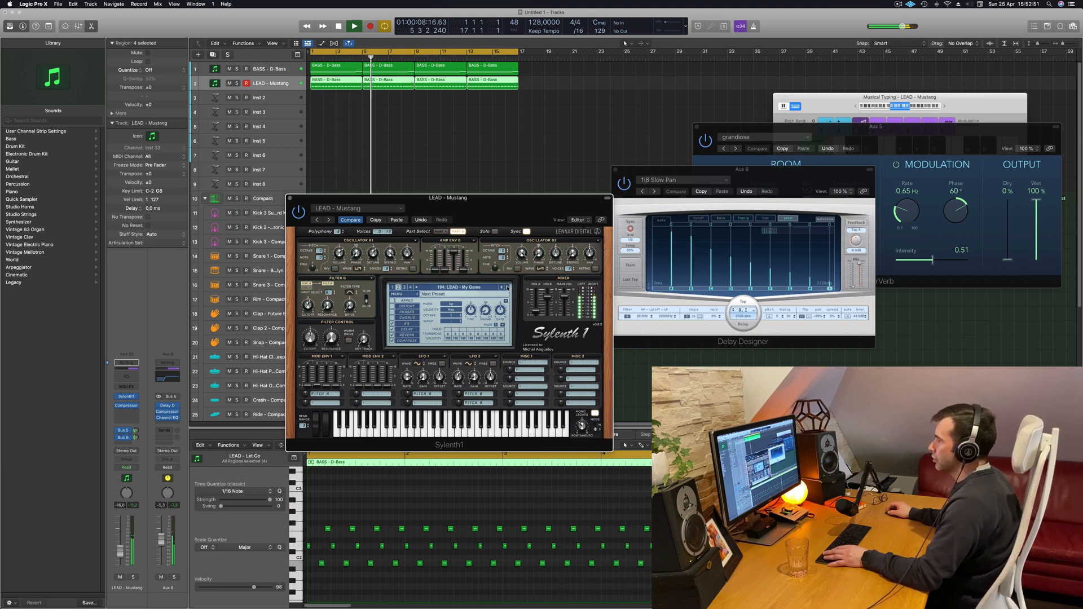
left_click(506, 288)
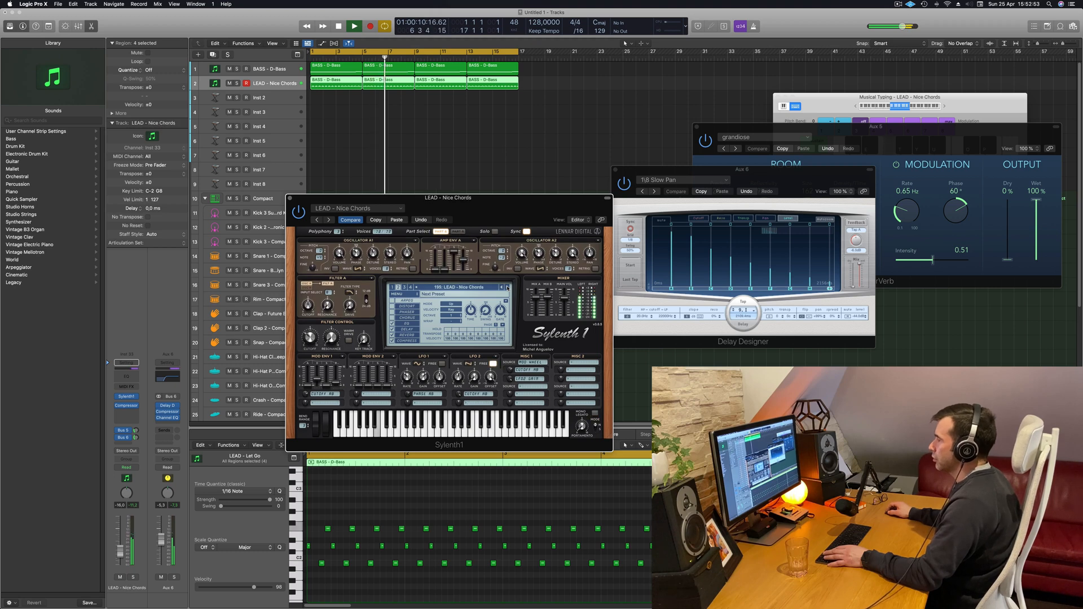
left_click(507, 288)
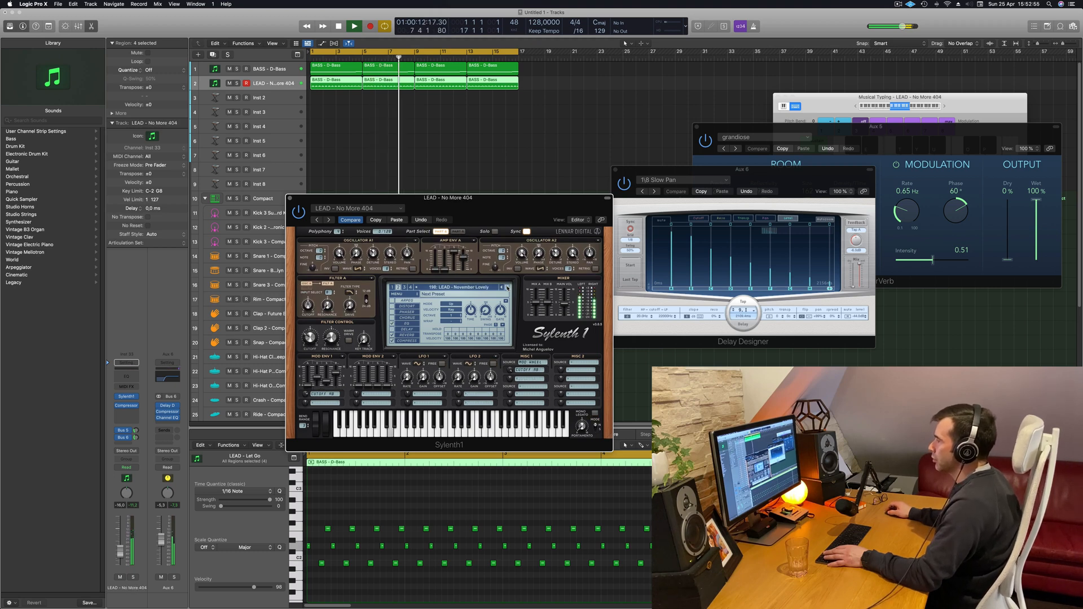
left_click(507, 287)
left_click(507, 288)
left_click(507, 288)
left_click(507, 287)
left_click(506, 288)
left_click(500, 288)
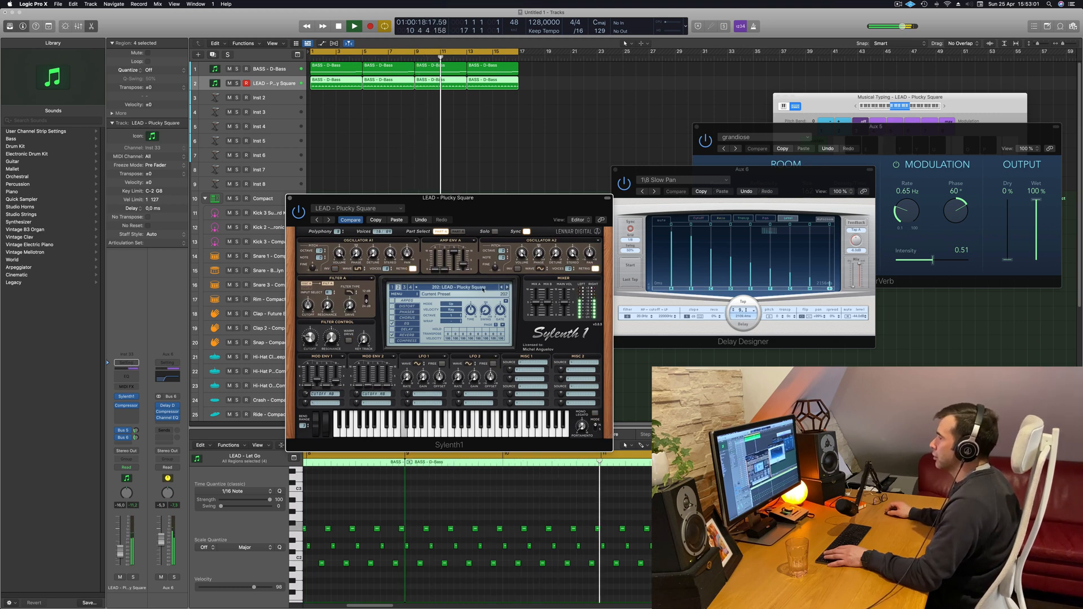
- Browse Sylenth1's first preset bank, switch to the third bank and load PLUCK - 4AM
left_click(467, 288)
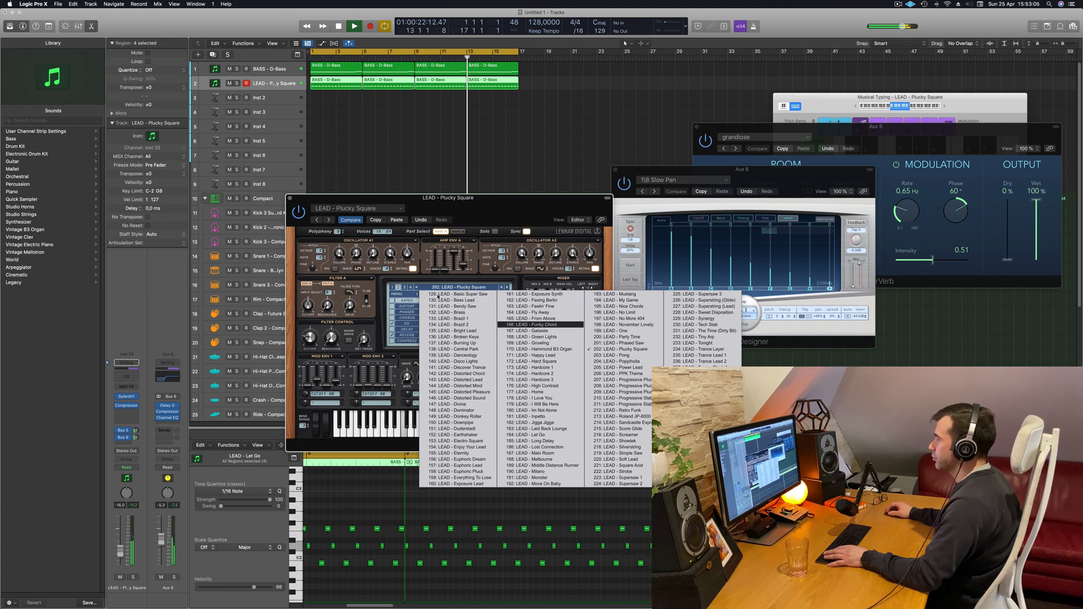
left_click(393, 288)
left_click(438, 288)
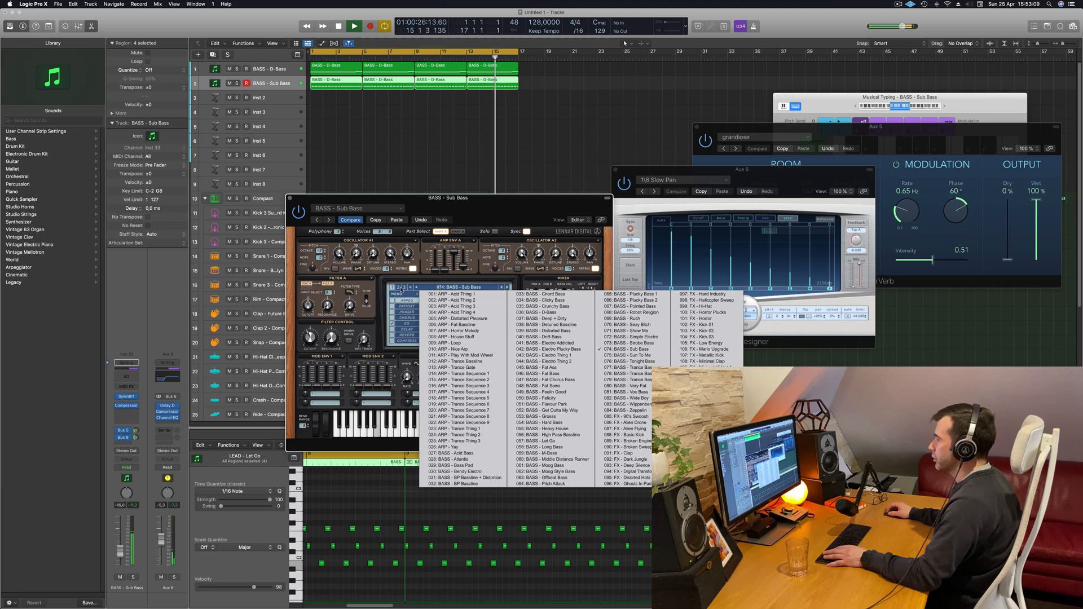
left_click(403, 289)
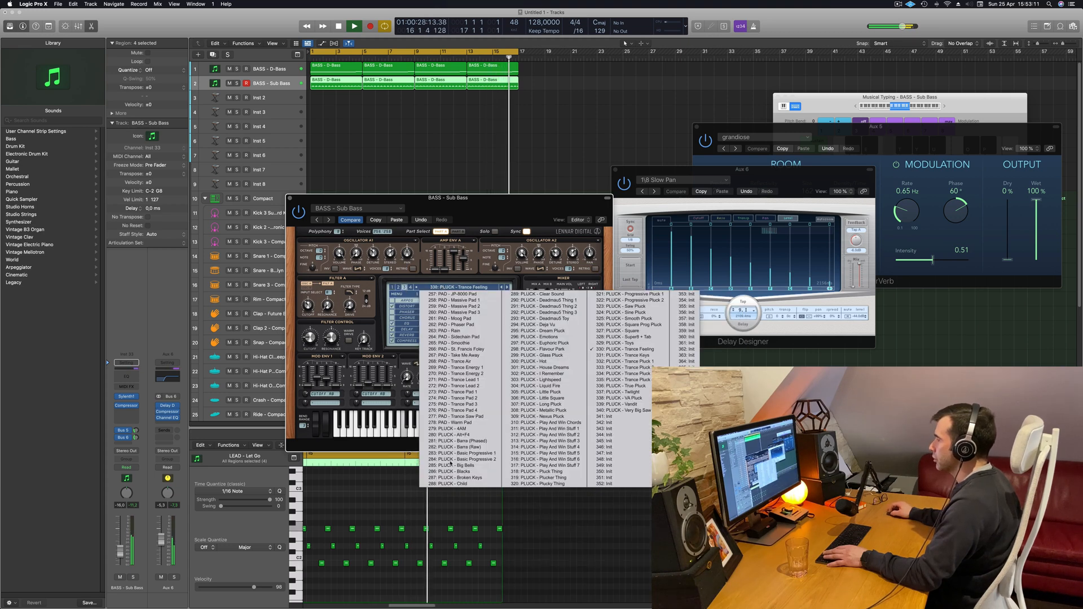
left_click(446, 429)
- Reposition Sylenth1 and audition the successive pluck presets from 4AM up to Broken Keys during playback
left_click_drag(473, 212, 487, 185)
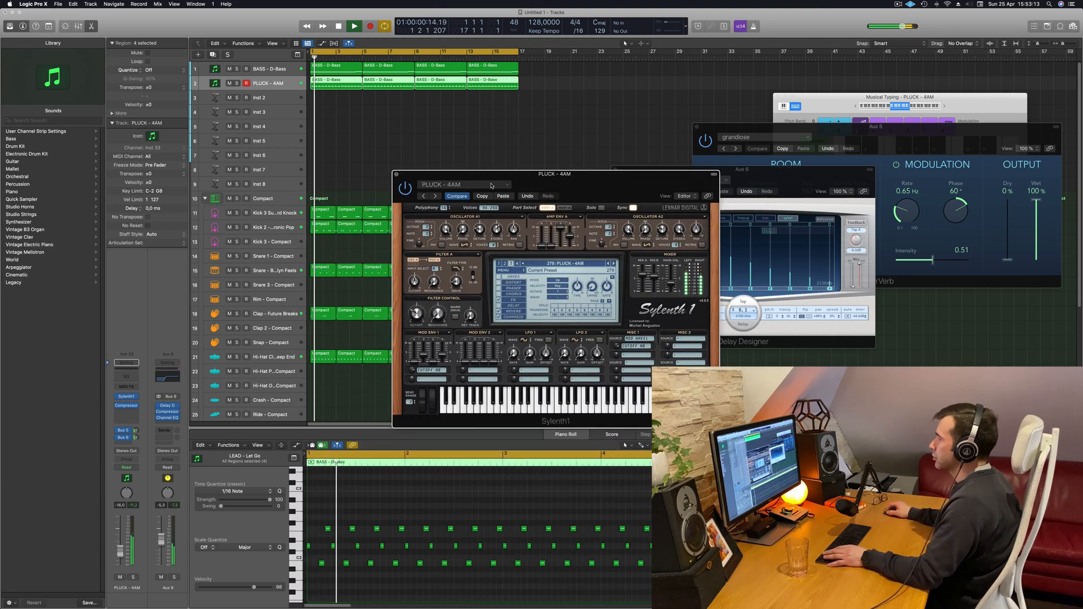
left_click(521, 261)
left_click(521, 260)
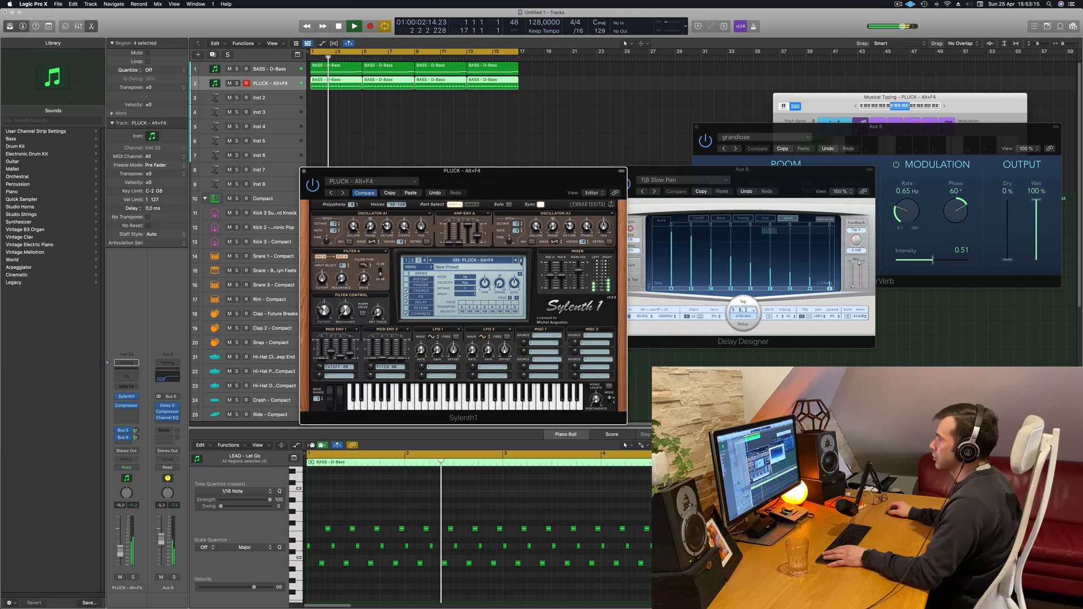
left_click(521, 261)
left_click(520, 262)
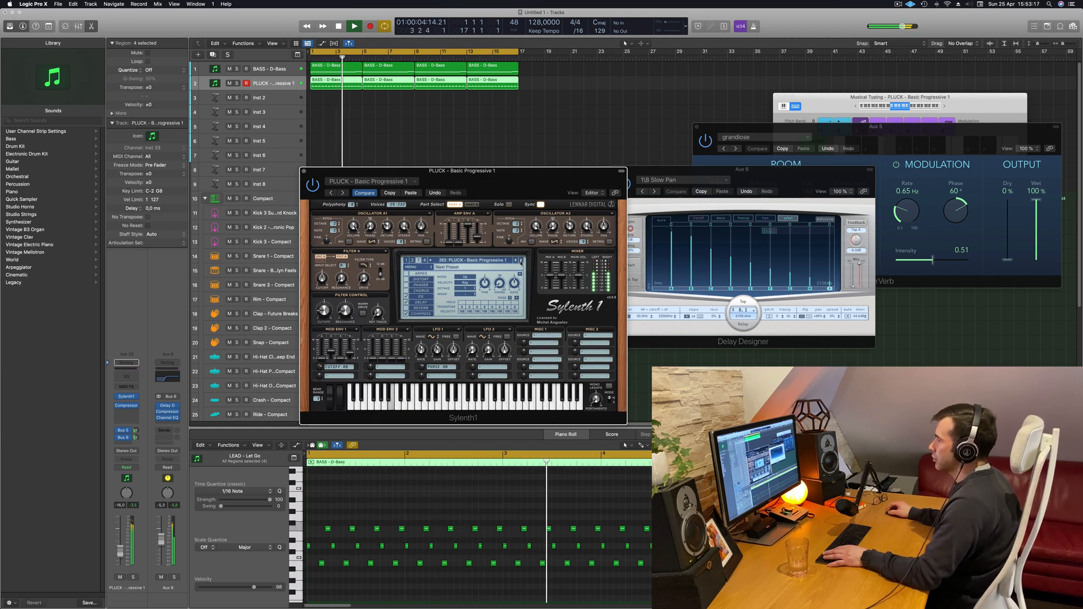
left_click(521, 261)
left_click(521, 262)
left_click(520, 262)
left_click(521, 261)
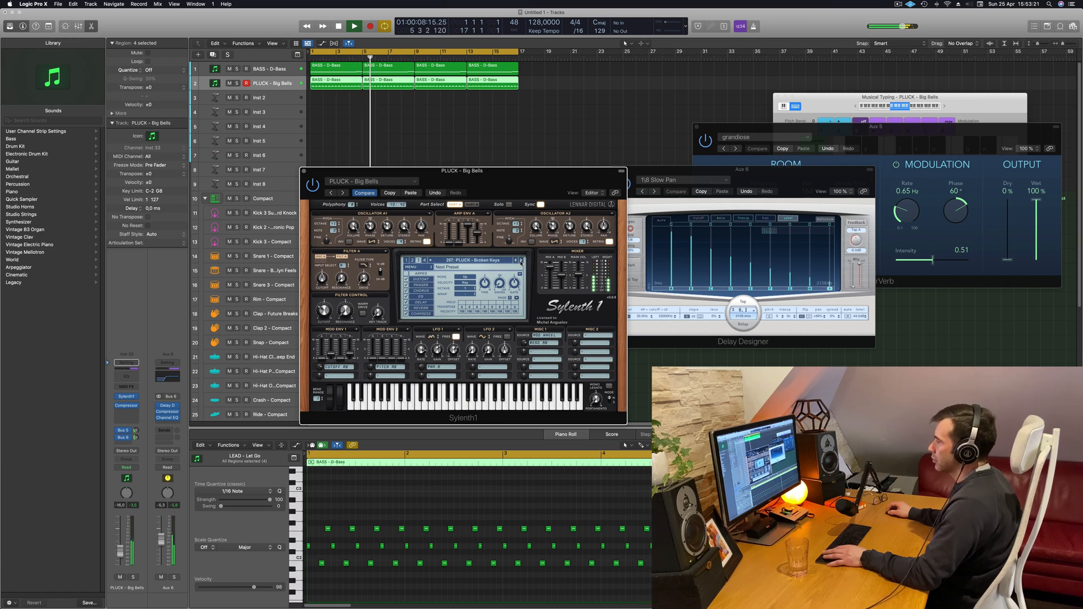
- Audition successive Sylenth1 pluck presets on track 2 during playback, ending on PLUCK - Flavour Park
left_click(521, 262)
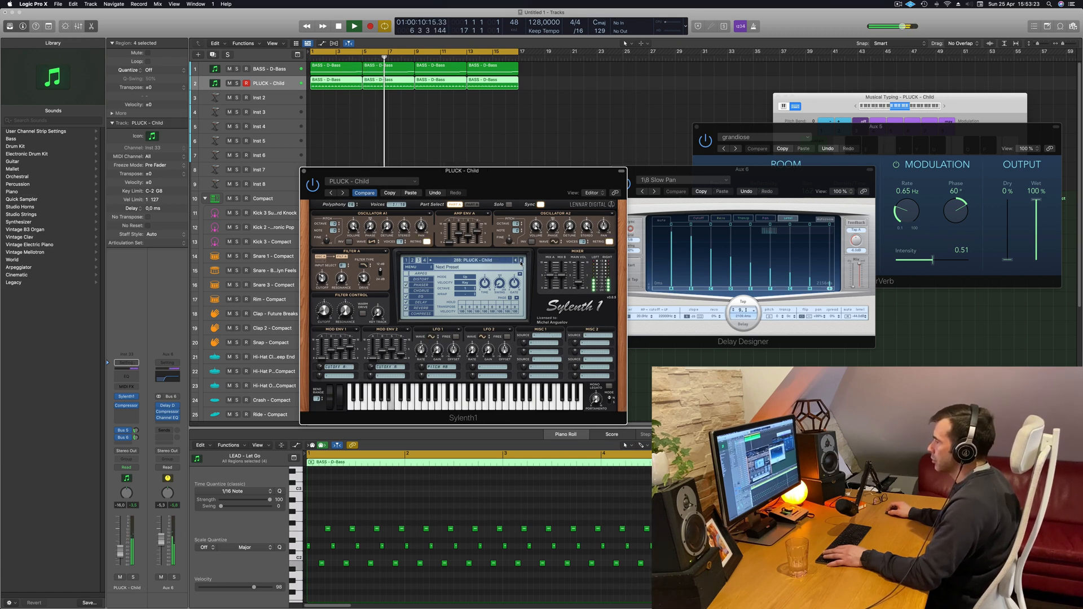
left_click(521, 262)
left_click(520, 262)
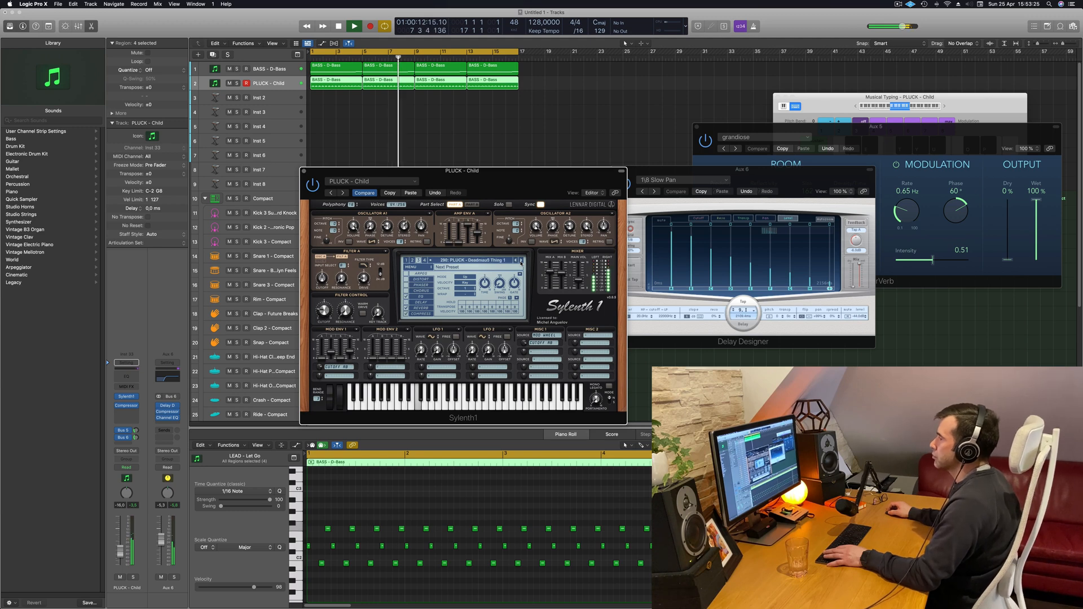
left_click(521, 262)
left_click(521, 262)
left_click(521, 262)
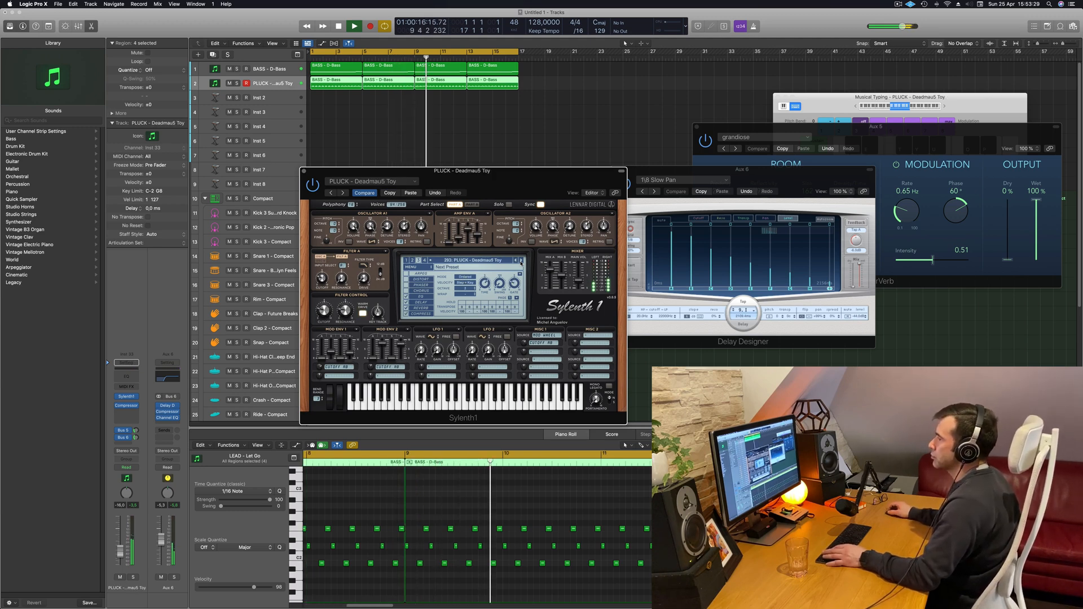
left_click(521, 262)
left_click(520, 262)
left_click(520, 262)
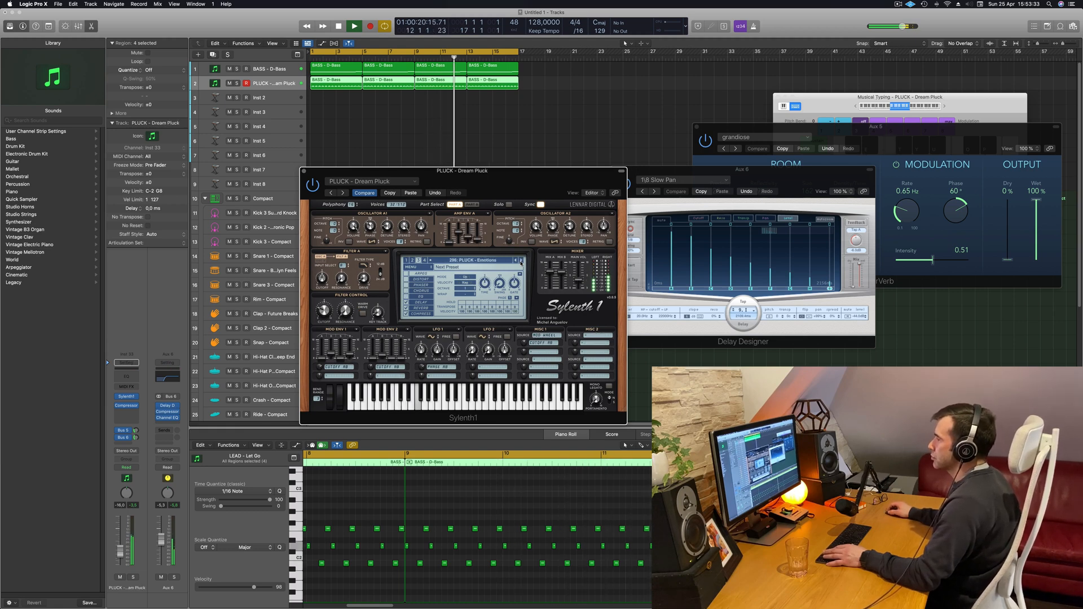
left_click(521, 261)
left_click(521, 262)
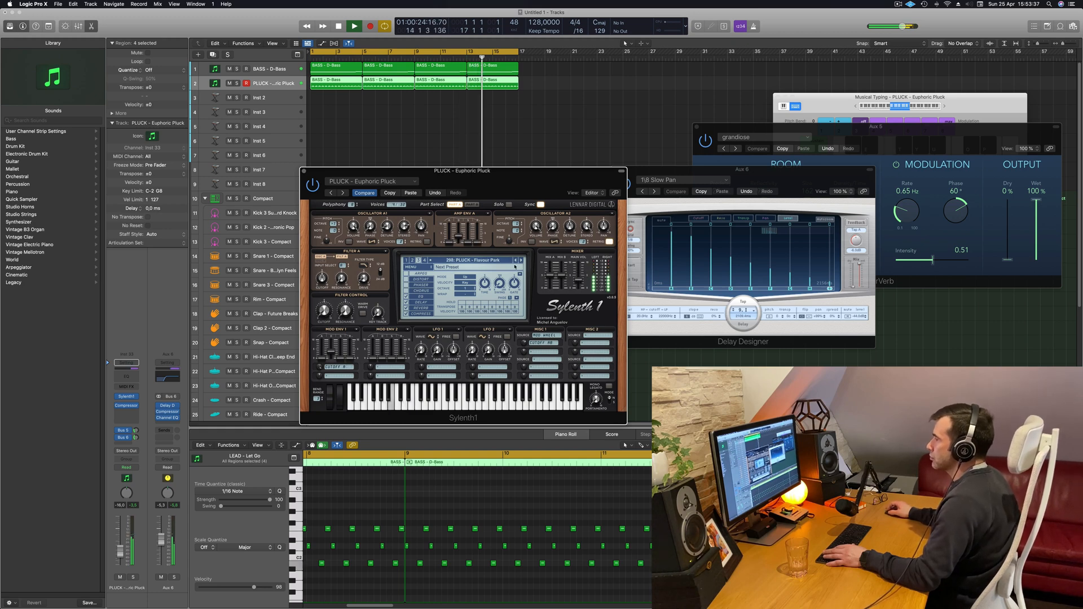
- Close the Sylenth1 window and lower the pluck track's volume to about -17.0 dB
left_click_drag(522, 180, 763, 160)
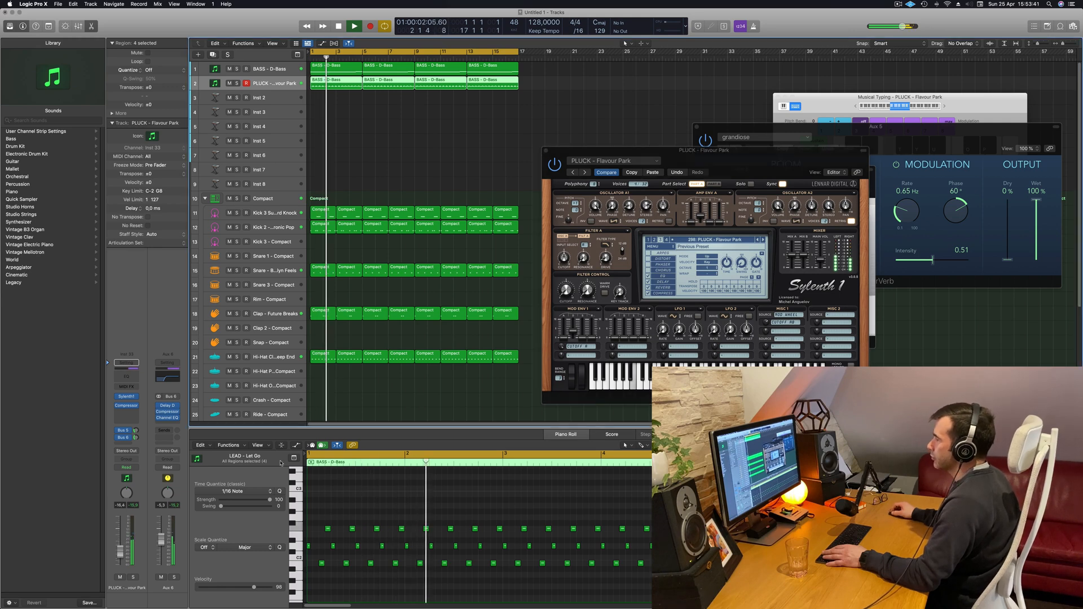
left_click(551, 296)
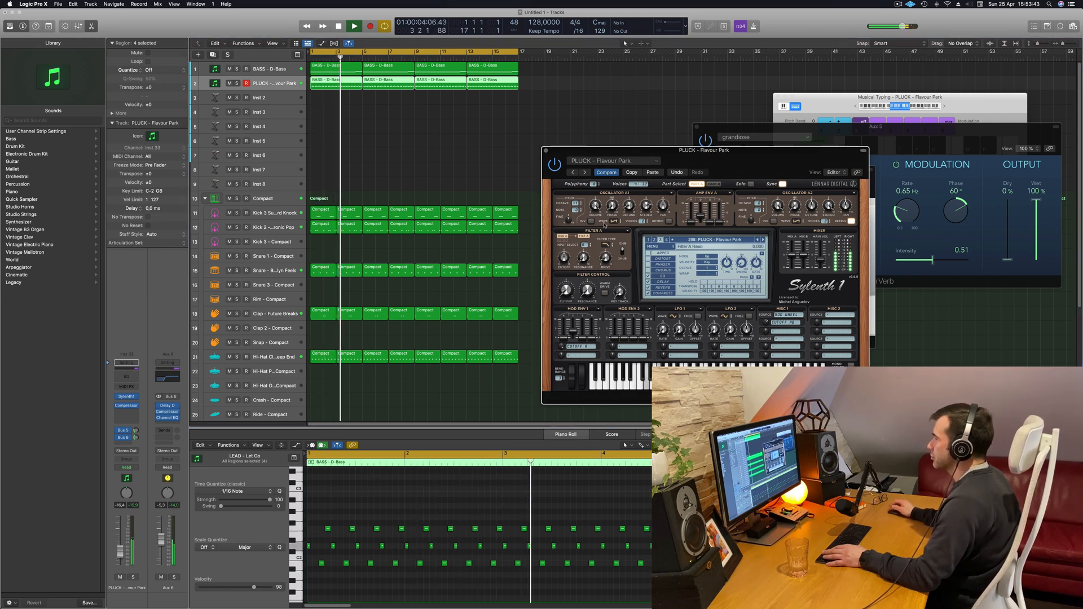
left_click_drag(698, 151, 694, 153)
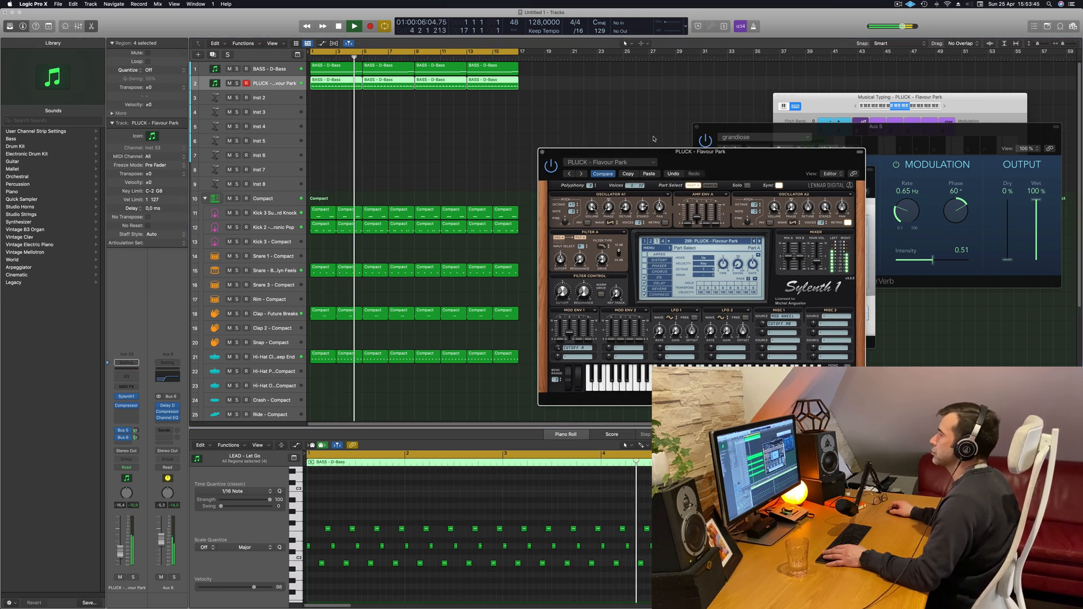
left_click(542, 152)
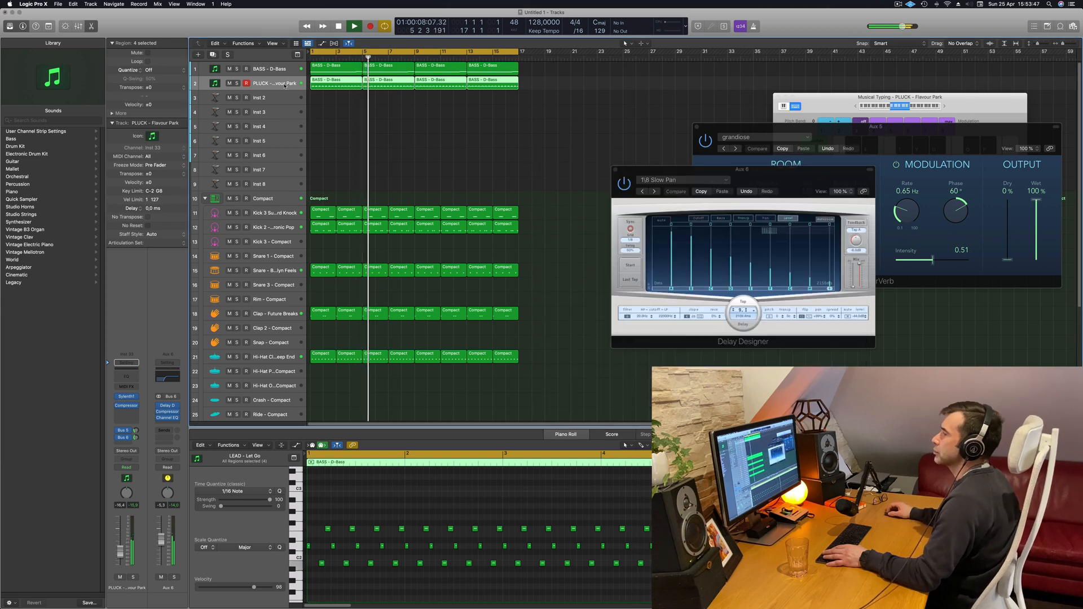
left_click_drag(124, 552, 125, 553)
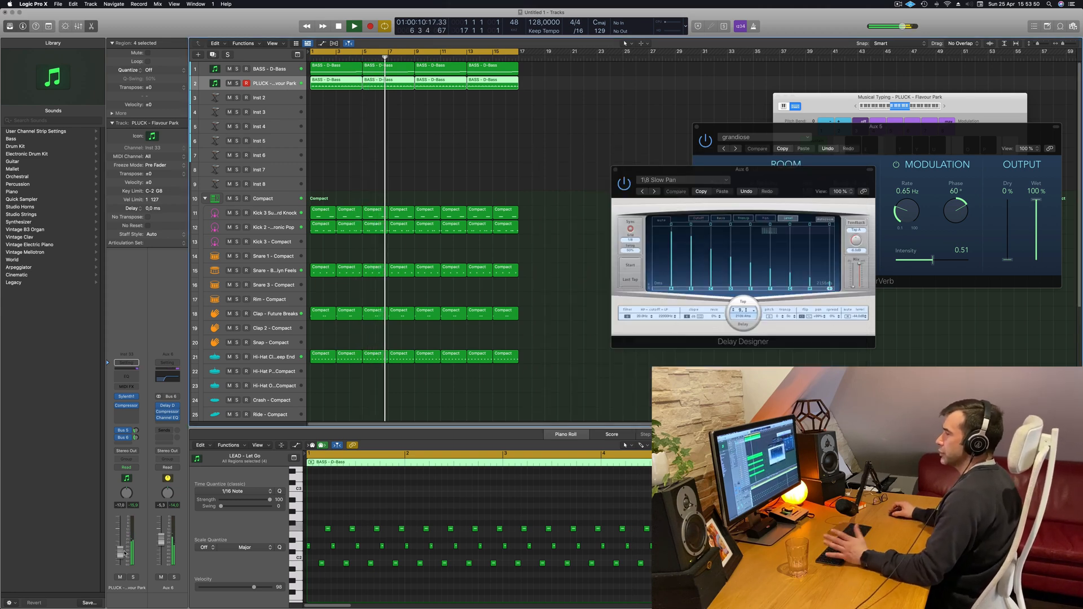
- Add a Channel EQ to the pluck track with a 130 Hz low cut and a 4300 Hz, 48 dB/Oct high cut
left_click(437, 160)
key("Return")
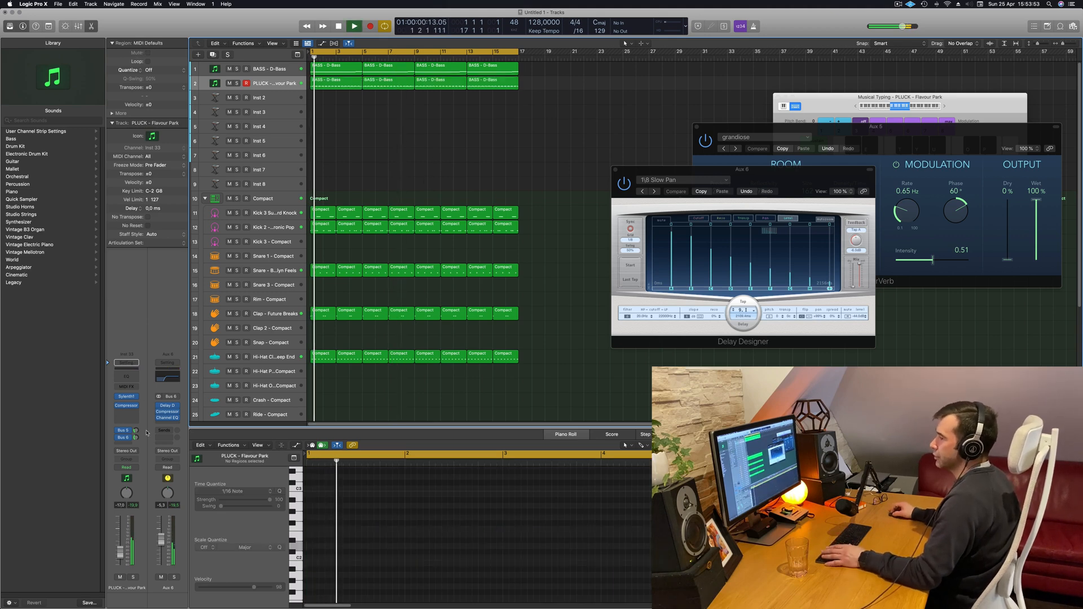
left_click(121, 378)
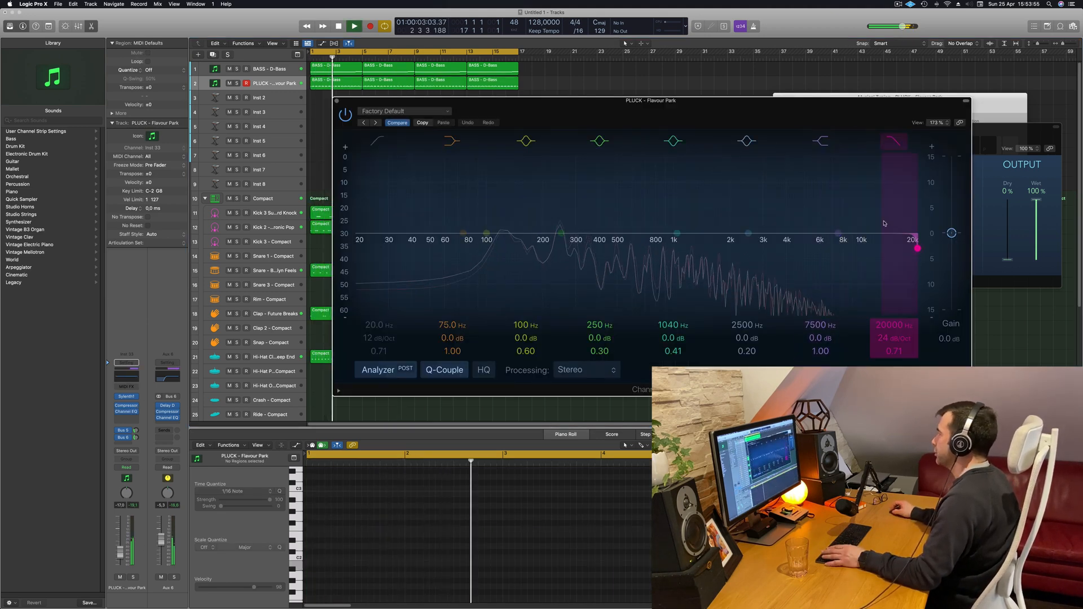
left_click_drag(894, 338, 894, 373)
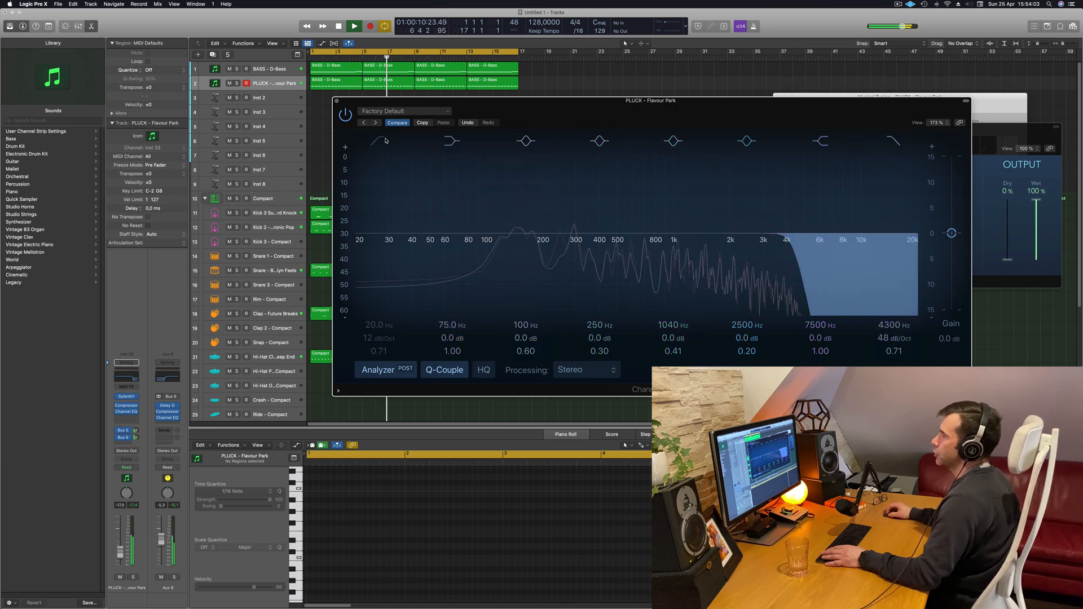
left_click_drag(377, 187, 511, 189)
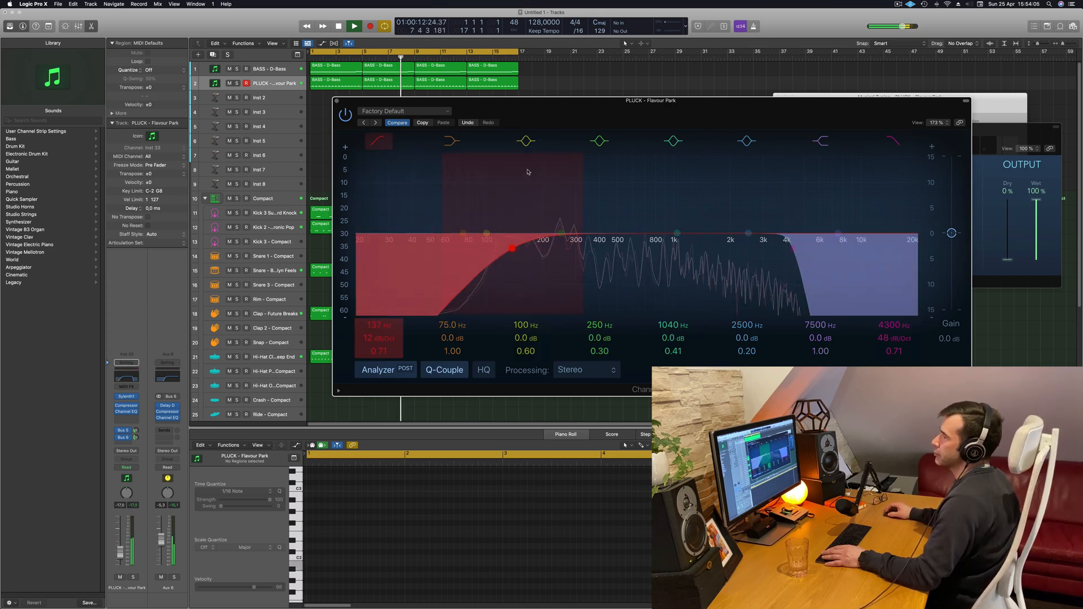
left_click(337, 101)
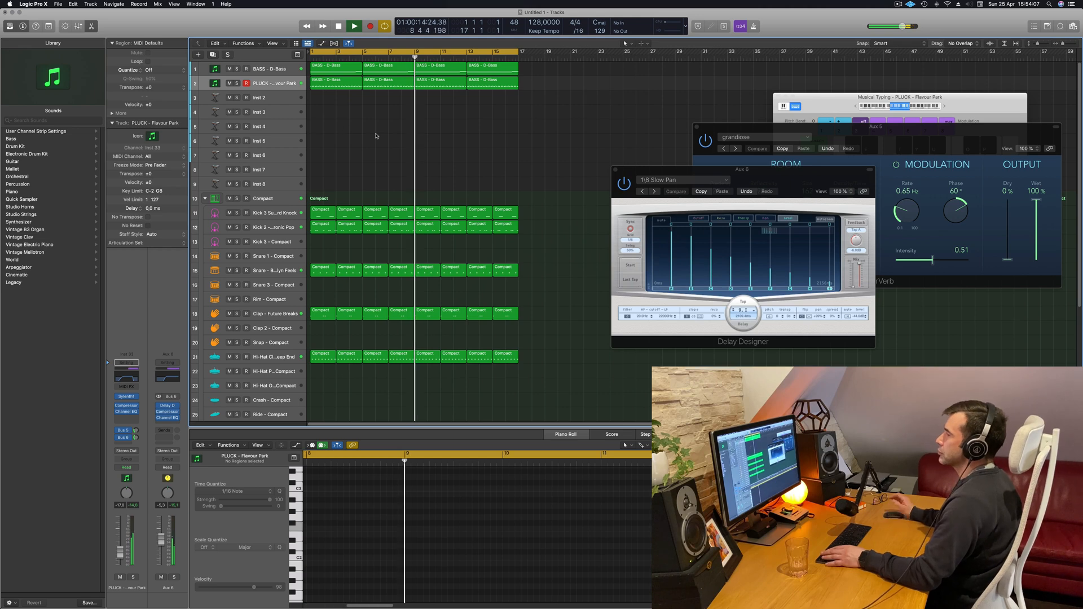
- Copy the first region of the pluck track to the start of the Inst 2 track
left_click(287, 98)
key("Return")
left_click(328, 86)
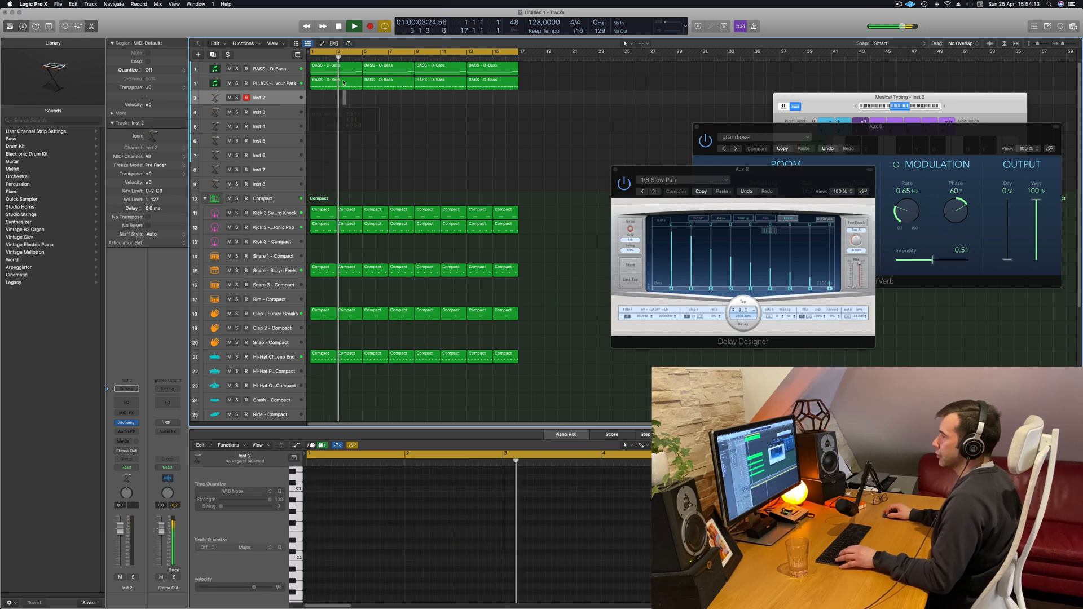
left_click_drag(337, 82, 338, 96)
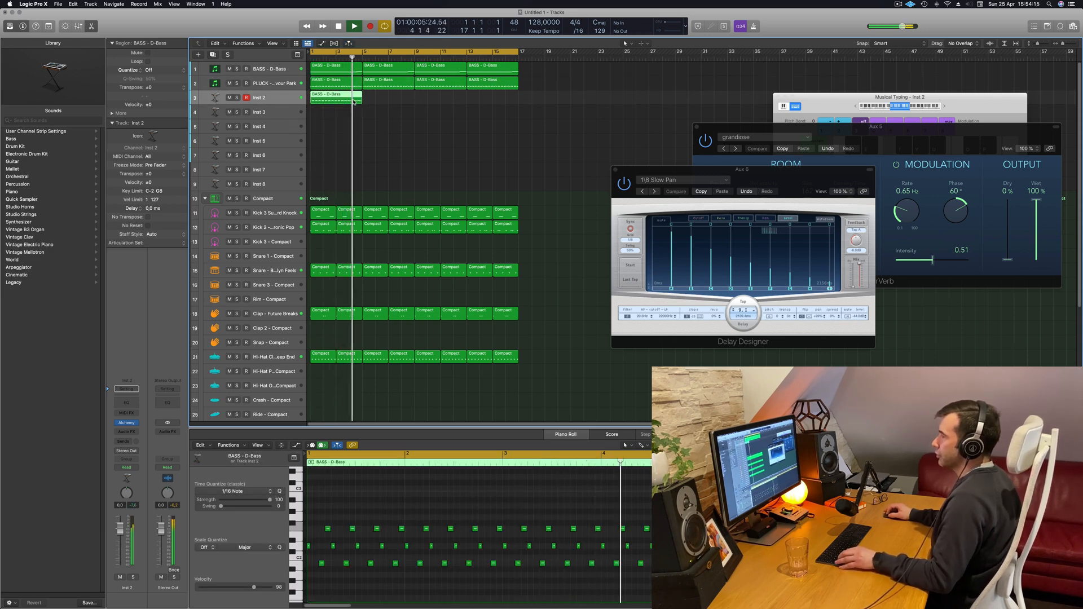
- Delete all but the first three notes of the copied region and align them at its start as a chord
left_click_drag(334, 522, 709, 575)
key("Delete")
left_click_drag(322, 524, 349, 572)
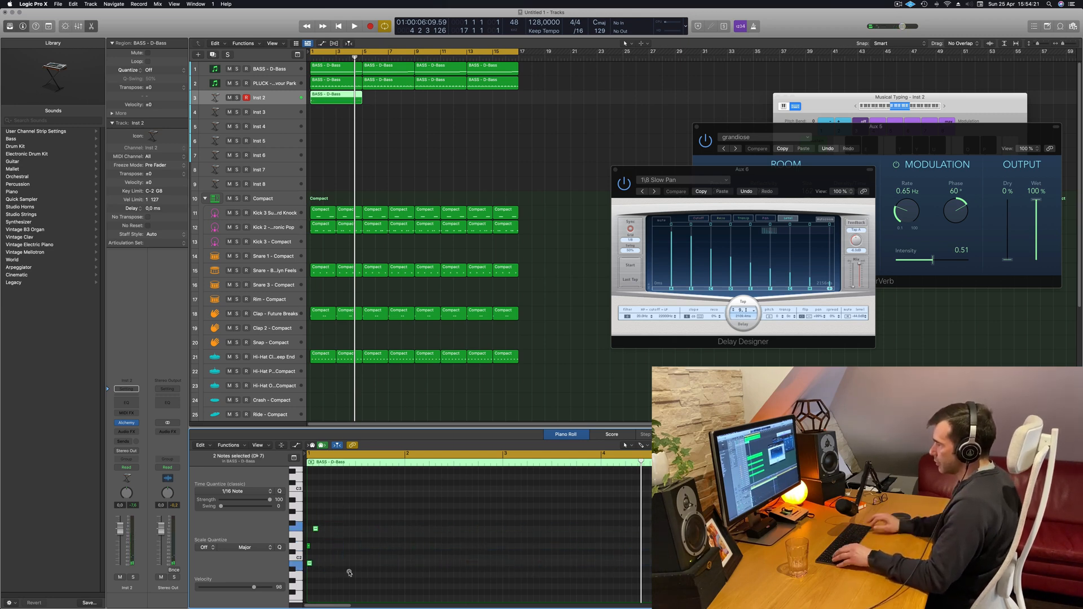
left_click_drag(337, 523, 309, 545)
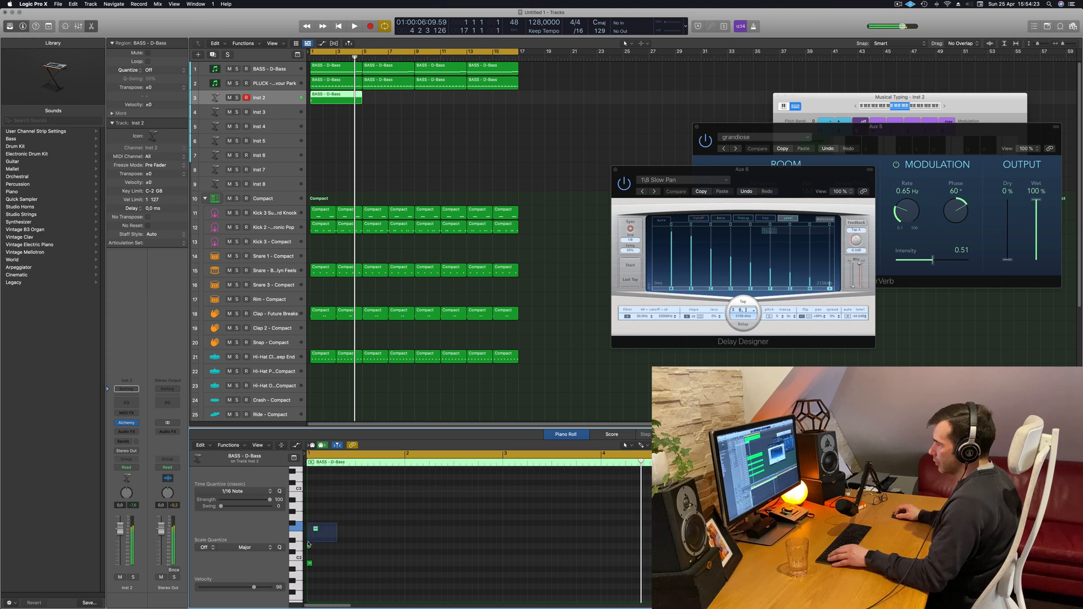
key("space")
key("space")
key("space")
- Transpose the three chord notes up one octave and play them back
left_click_drag(326, 522, 302, 574)
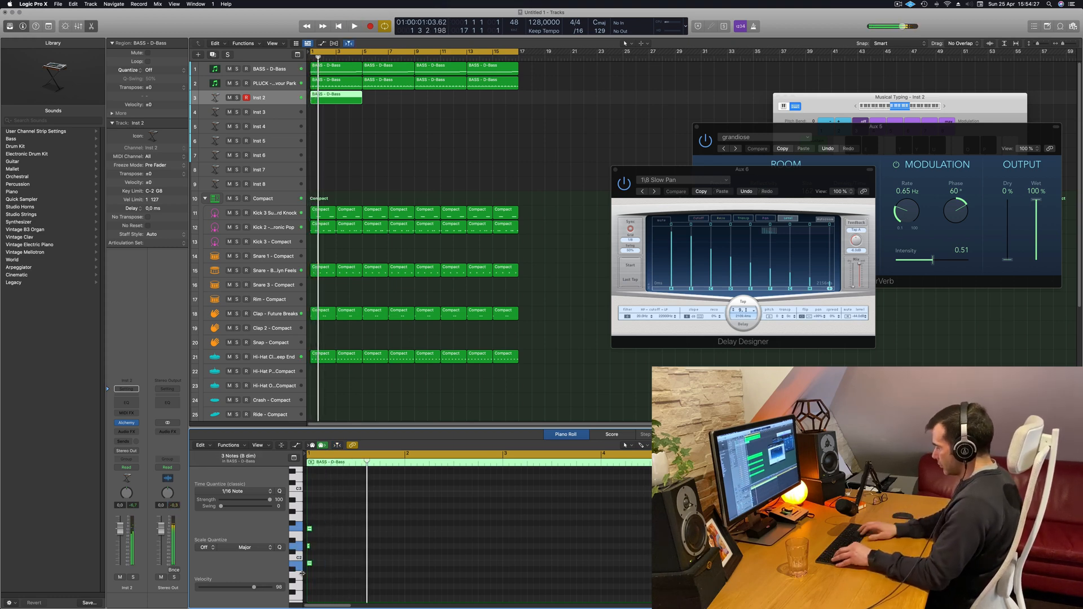
key("alt+shift+Up")
key("space")
key("space")
key("space")
- Shorten the chord region on the Inst 2 track to two bars and duplicate it through bar 4
mouse_move(356, 103)
left_mouse_down()
mouse_move(337, 136)
mouse_move(350, 102)
left_mouse_up()
key("Delete")
key("space")
- Open Alchemy on the Inst 2 track and load the Brass preset 80s Slow Pop Sweep
left_click(266, 98)
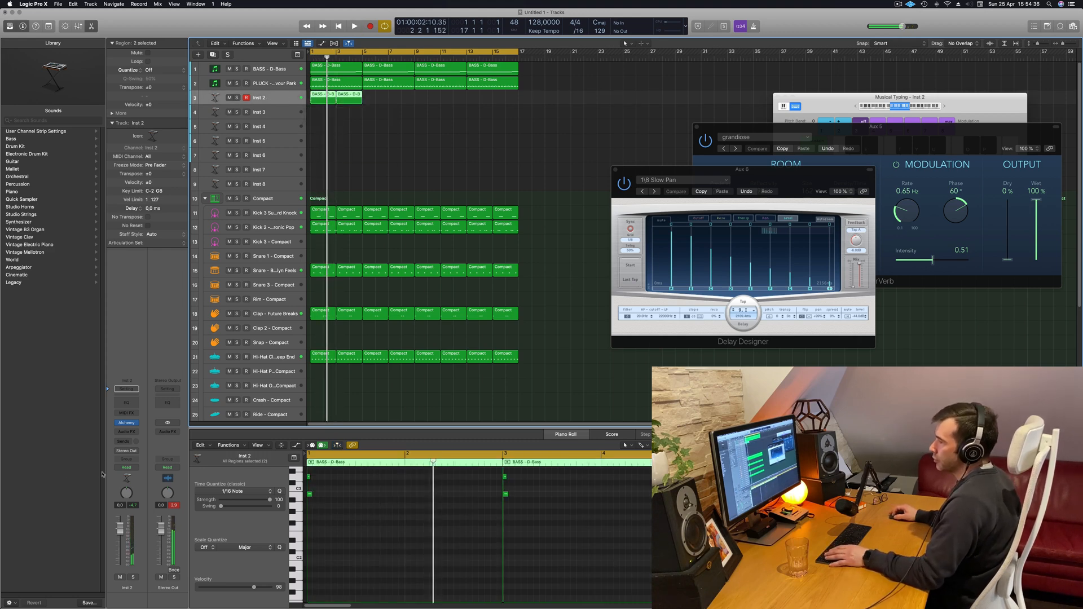
left_click(128, 423)
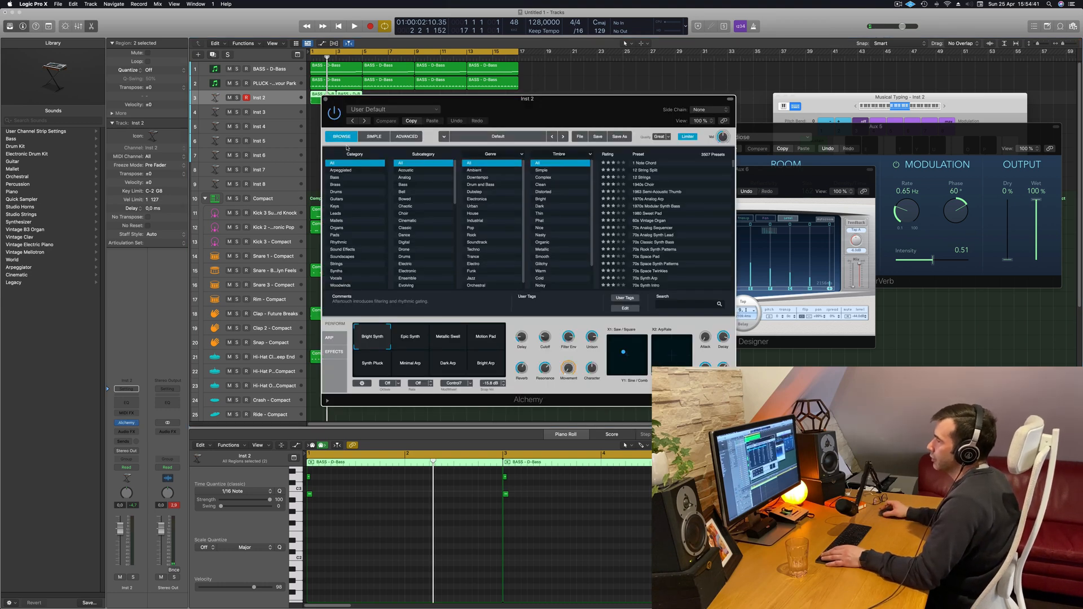
left_click(339, 185)
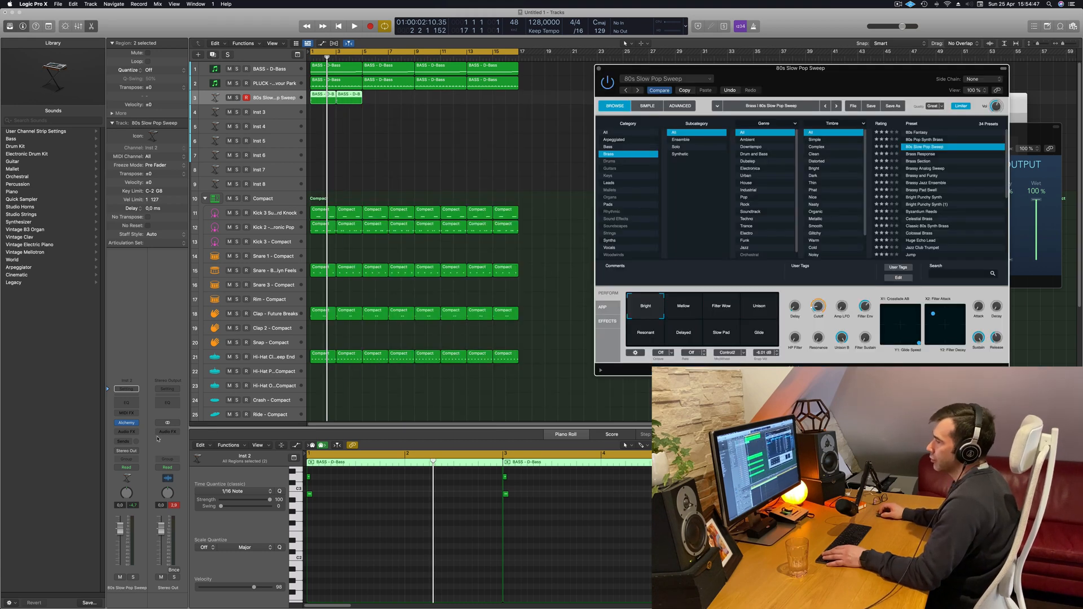
- Add a send to Bus 6 (Aux 6) on the 80s Slow Pop Sweep track and raise its level during playback
left_click(124, 441)
mouse_move(131, 451)
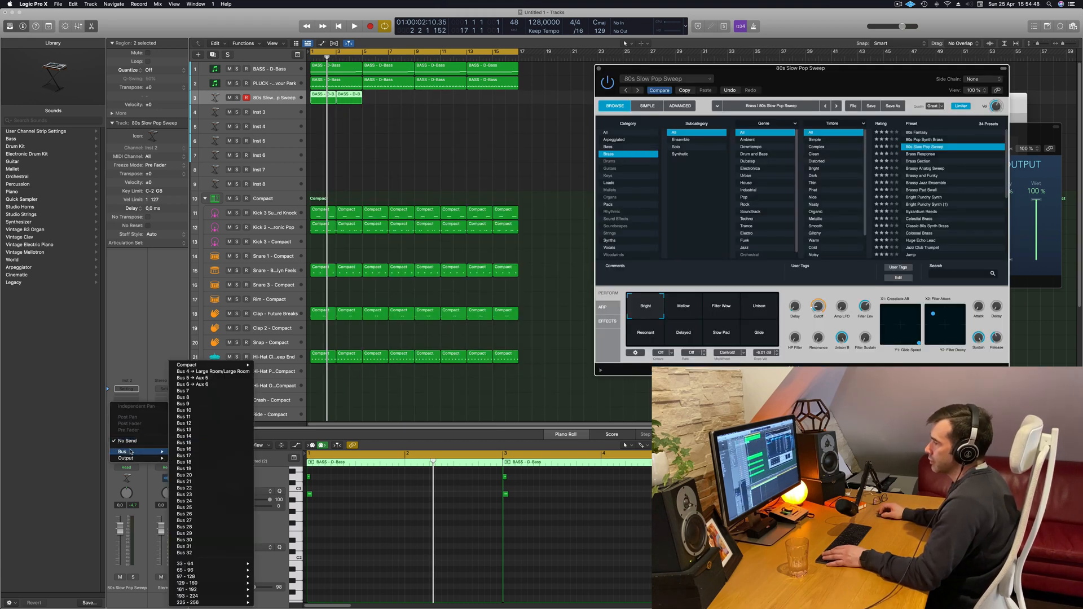
left_click(210, 385)
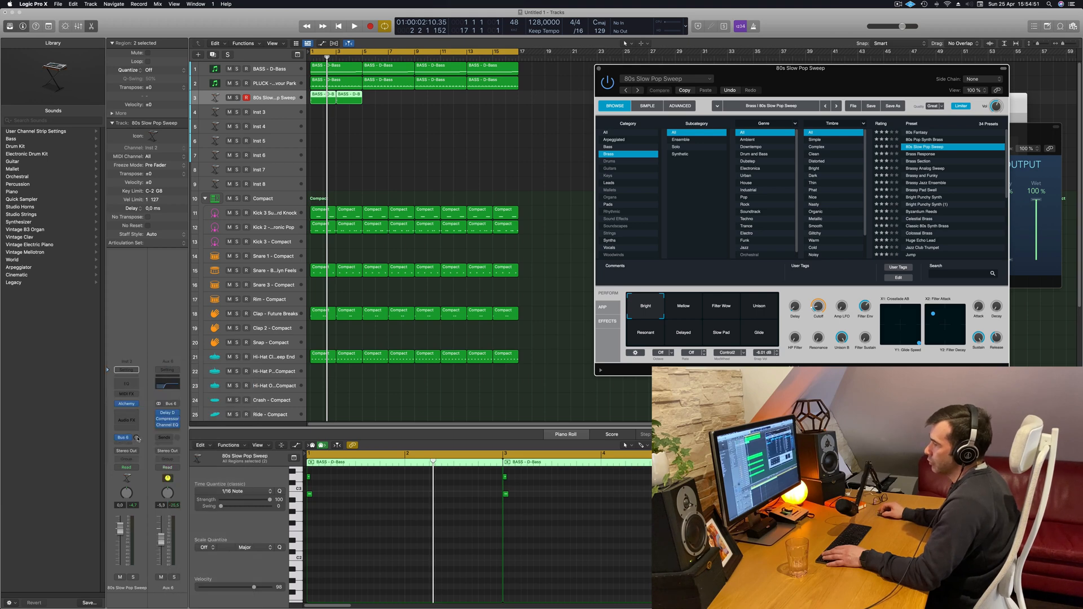
left_click(143, 413)
key("space")
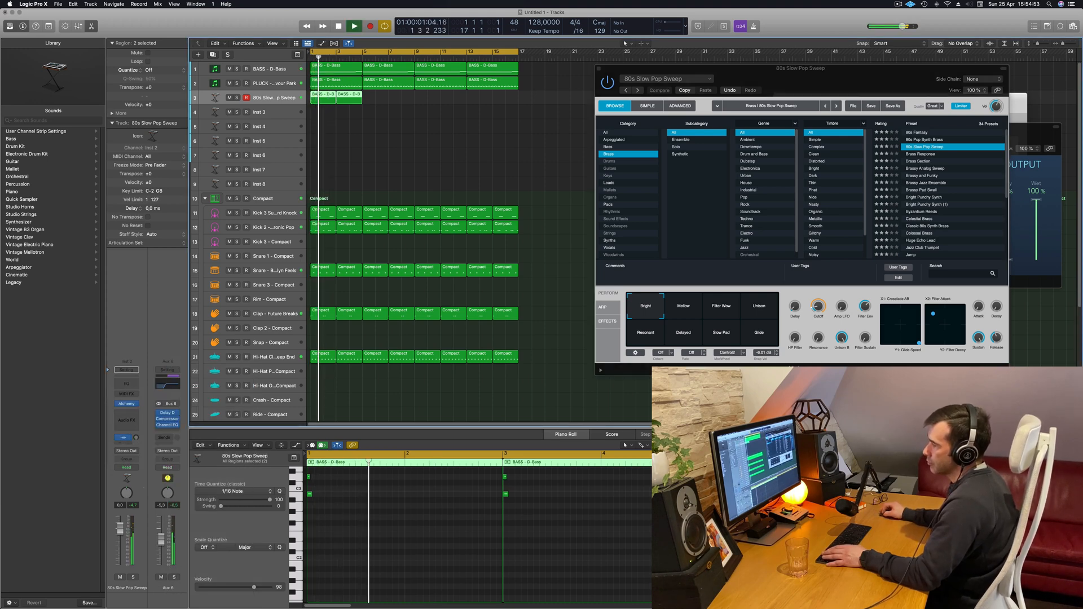
key("space")
key("space")
left_click_drag(136, 438, 135, 428)
key("space")
key("space")
- Add a second send to Bus 5 (Aux 5) on the brass track, raise its level and listen to the result
left_click(123, 440)
mouse_move(138, 453)
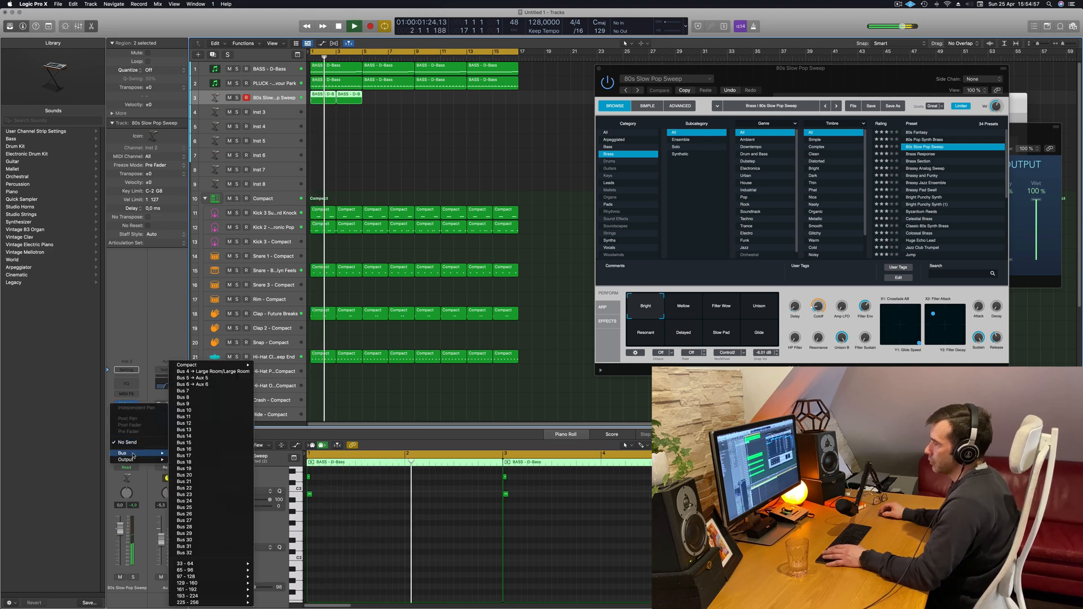
left_click(203, 377)
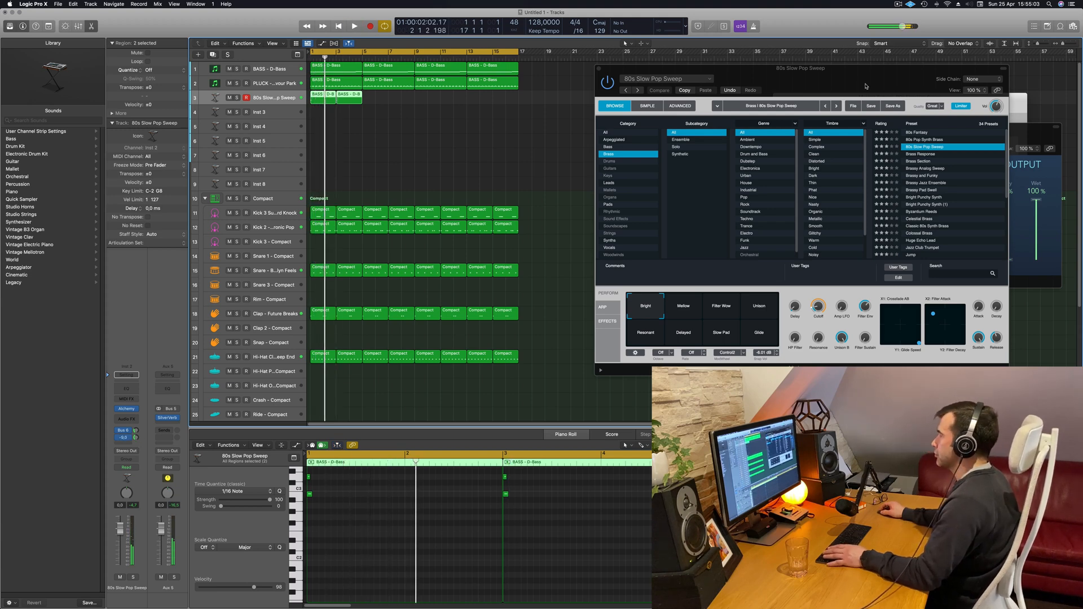
key("space")
left_click_drag(866, 86, 704, 83)
key("space")
key("space")
- Transpose all notes in both chord regions down one octave
left_click(398, 521)
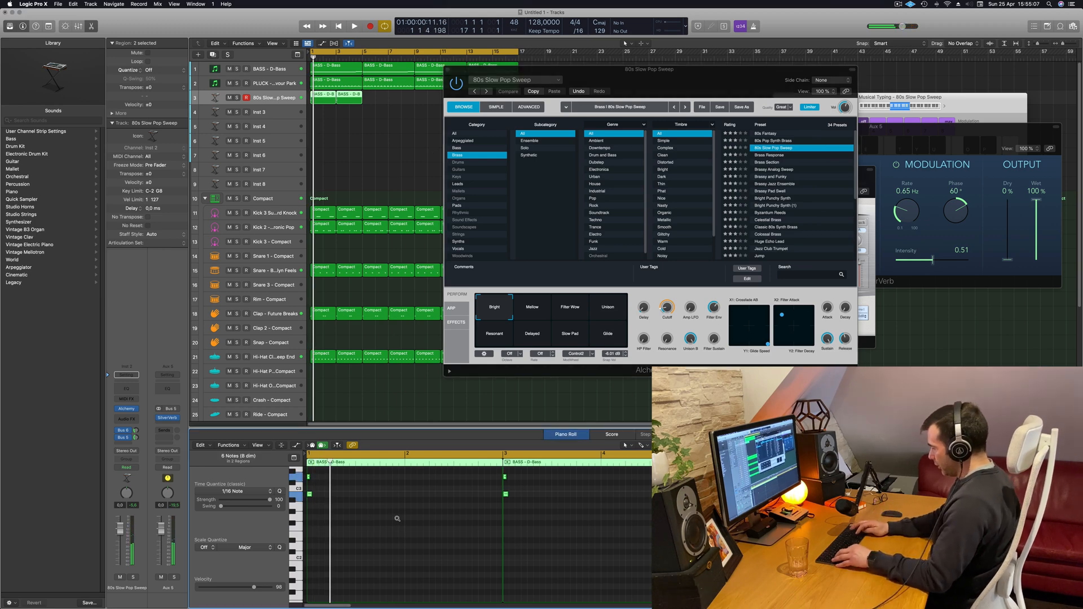
key("space")
key("shift+alt+Up")
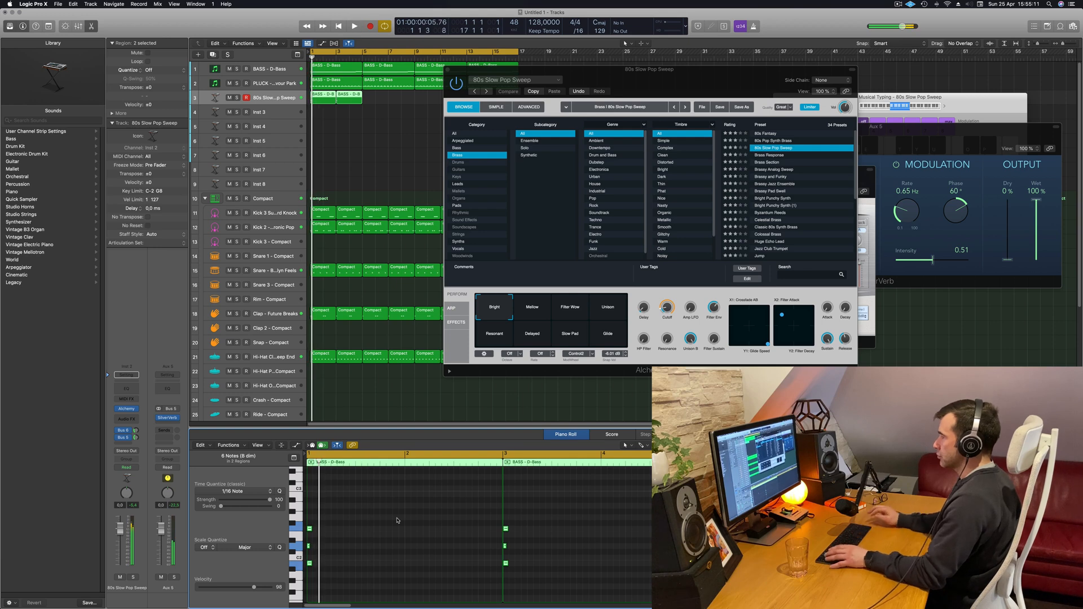
- Lower the brass track's volume and audition Alchemy's Brass presets from 80s Fantasy down to Brass Response
left_click_drag(723, 81, 695, 79)
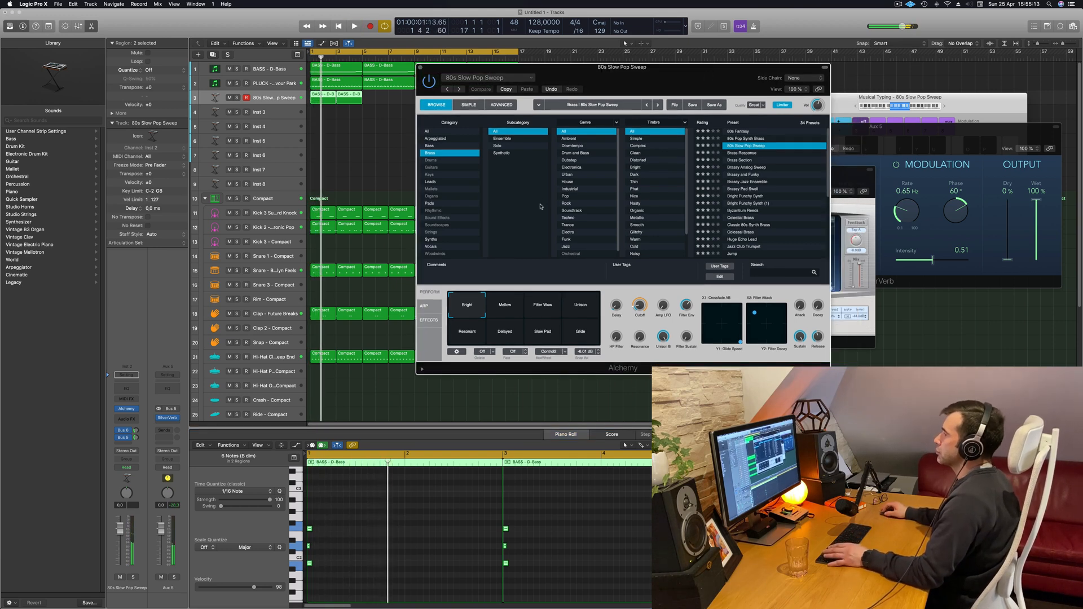
left_click_drag(120, 532, 125, 544)
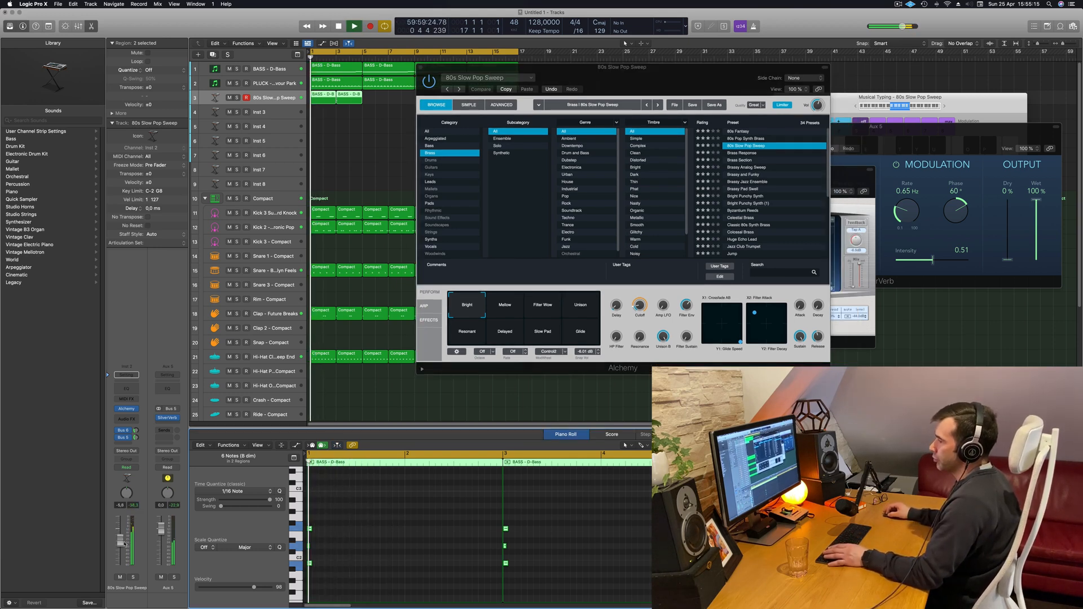
left_click(747, 131)
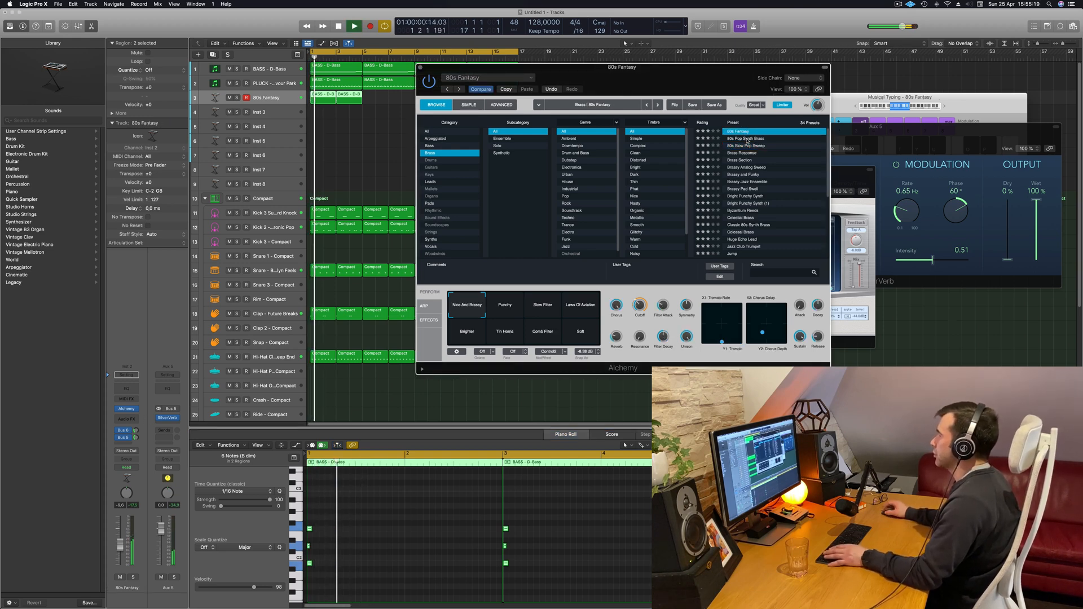
left_click(748, 139)
key("Down")
key("Down")
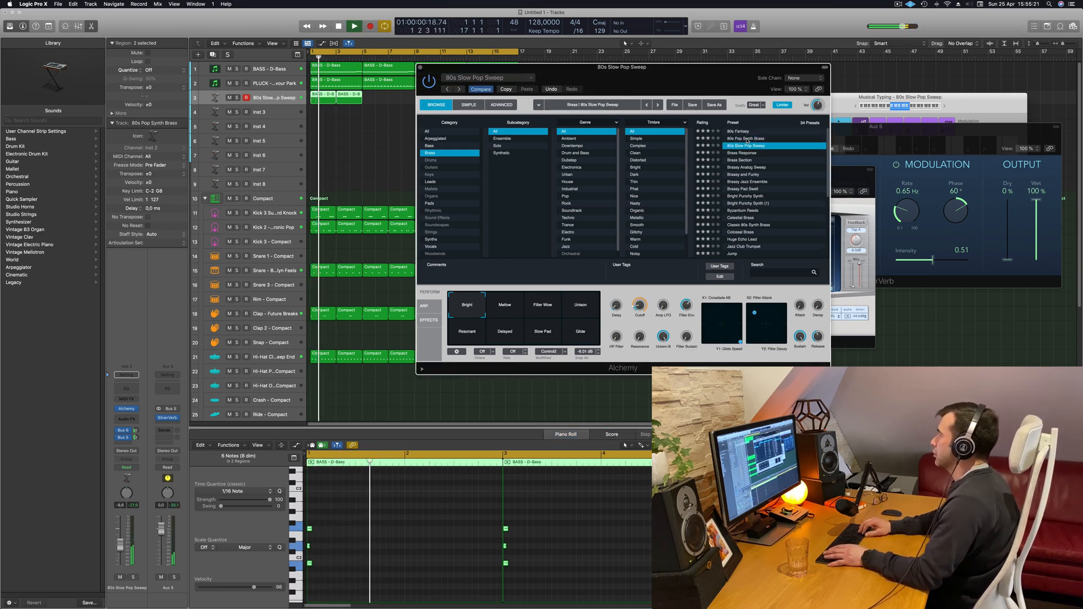
left_click(382, 533)
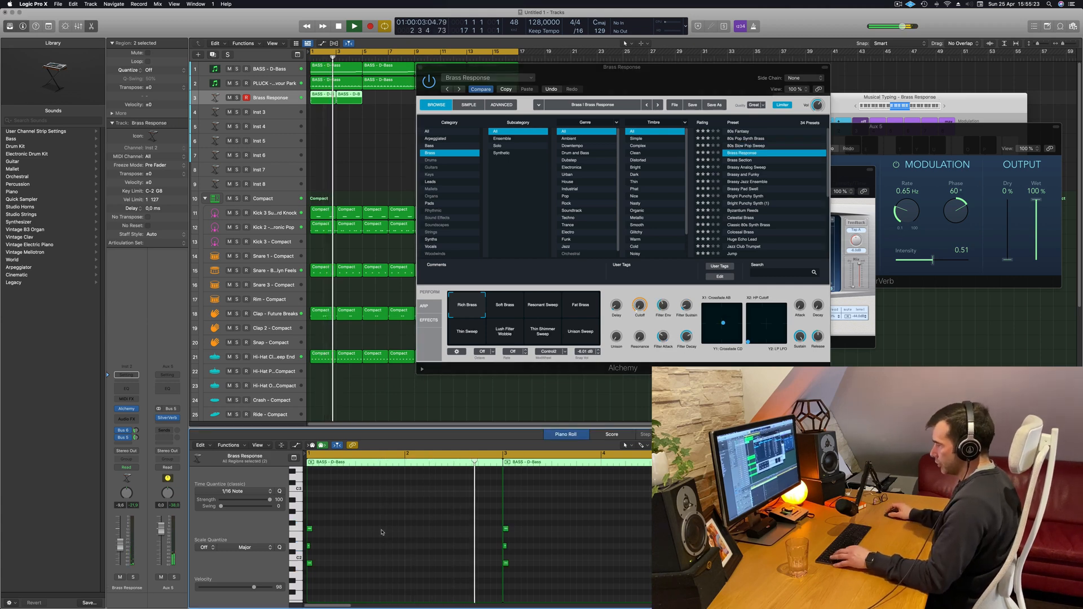
- Lengthen all chord notes in both brass regions and raise the brass track's volume slightly during playback
left_click_drag(311, 529, 326, 530)
left_click_drag(644, 67, 660, 58)
left_click_drag(120, 545, 120, 537)
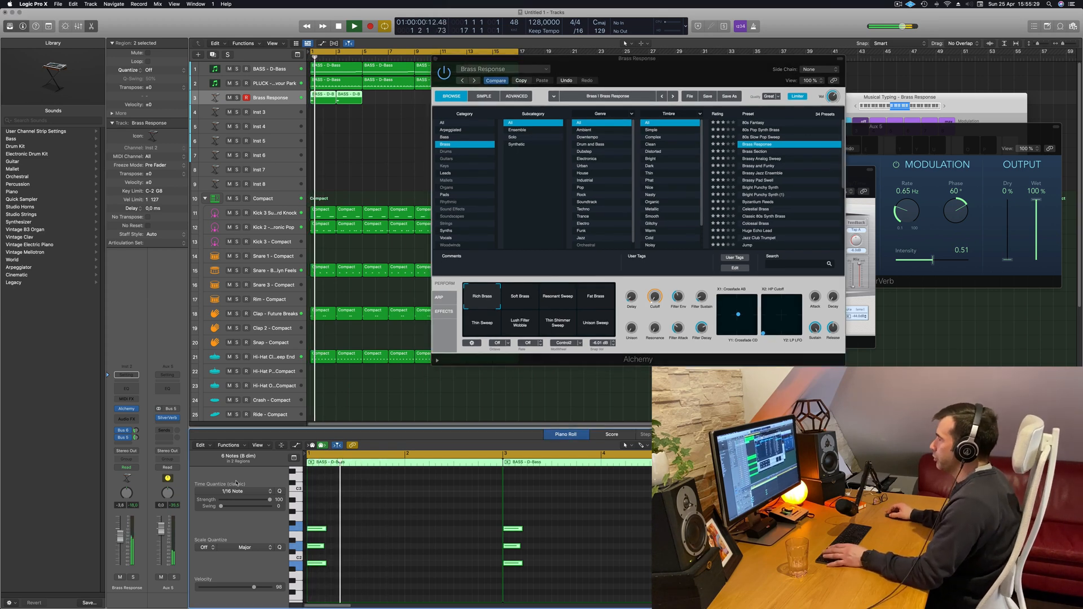
- Audition Alchemy's Brass presets from Brass Section down to Bright Punchy Synth and return to Brassy Pad Swell
left_click(756, 152)
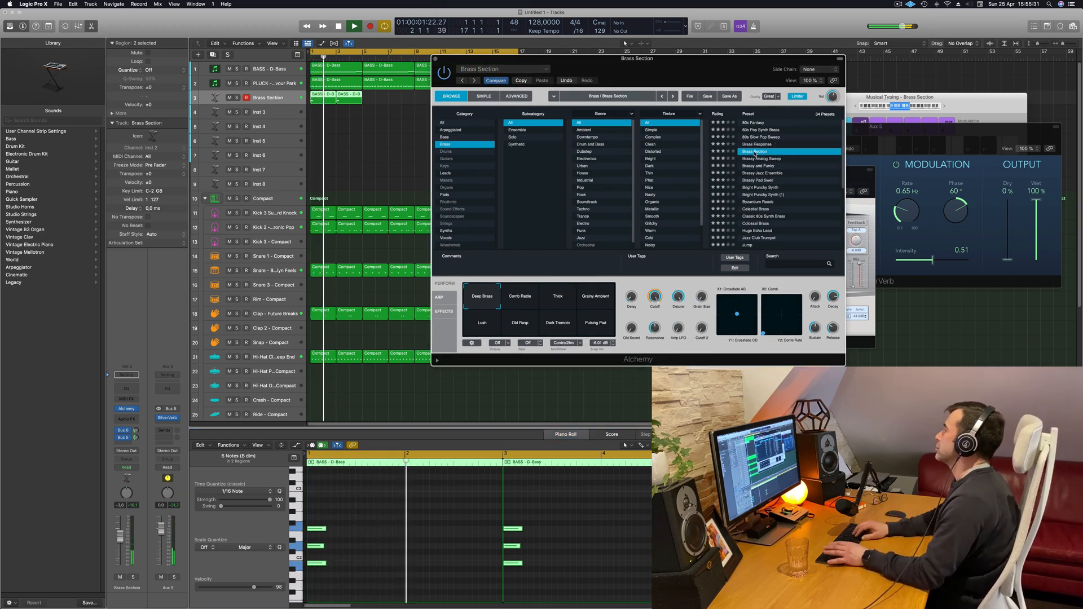
key("Down")
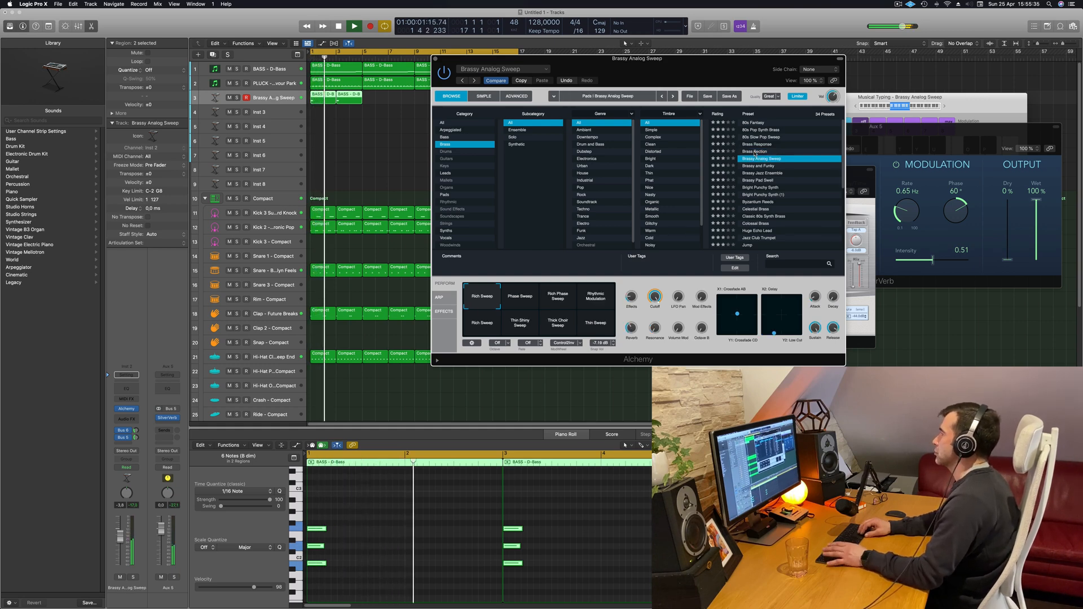
key("Down")
key("Down")
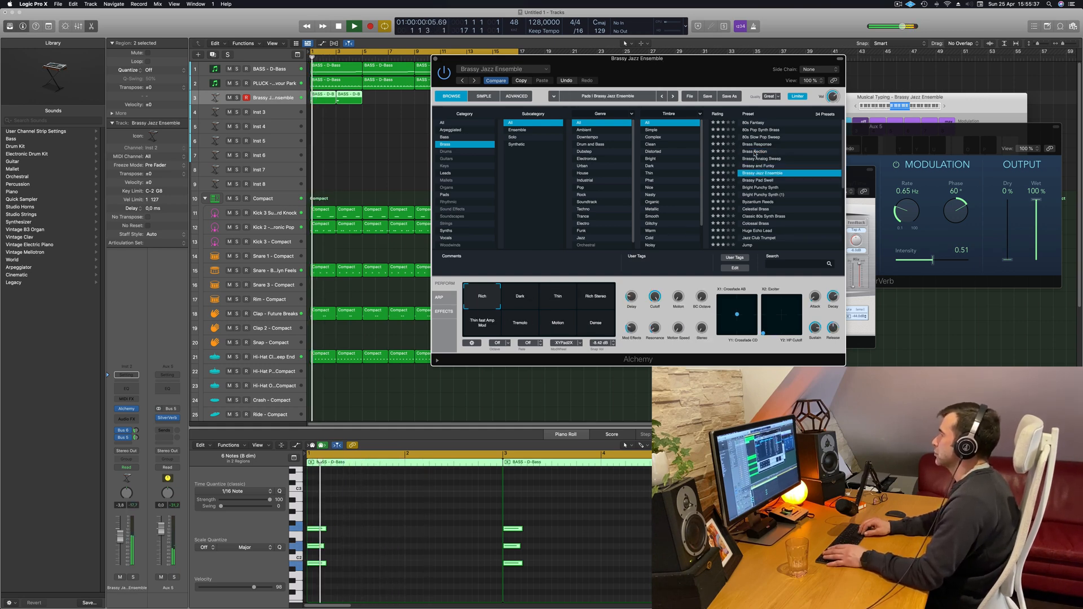
key("Down")
key("space")
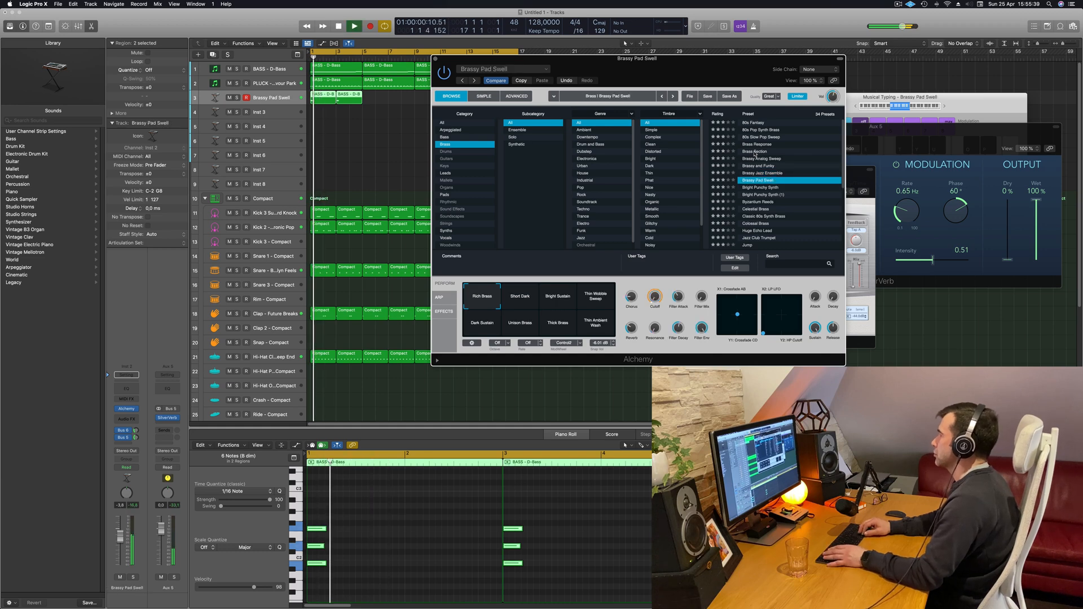
key("Down")
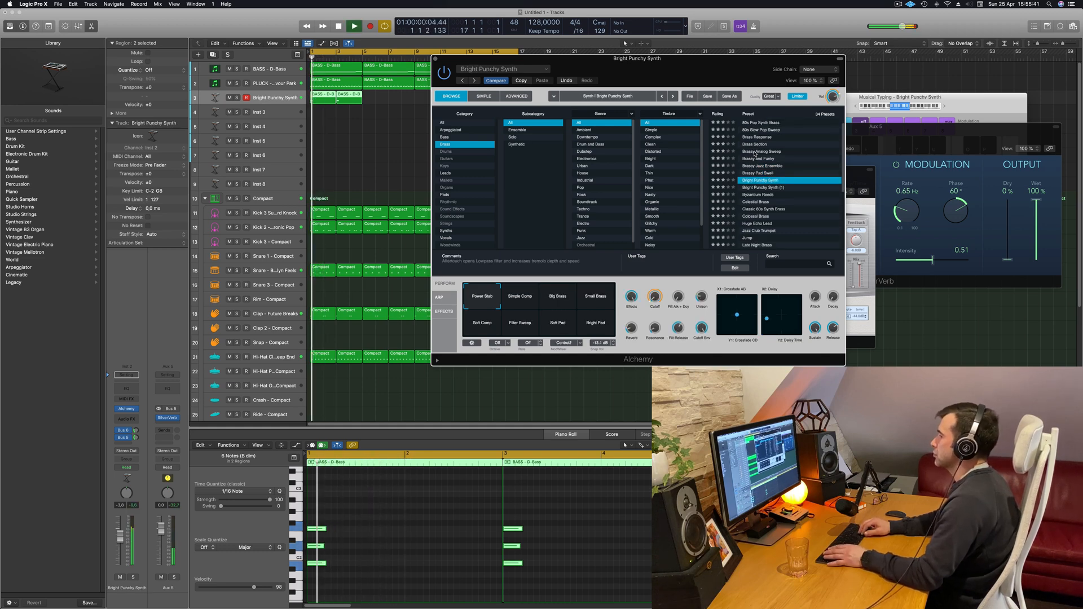
key("Up")
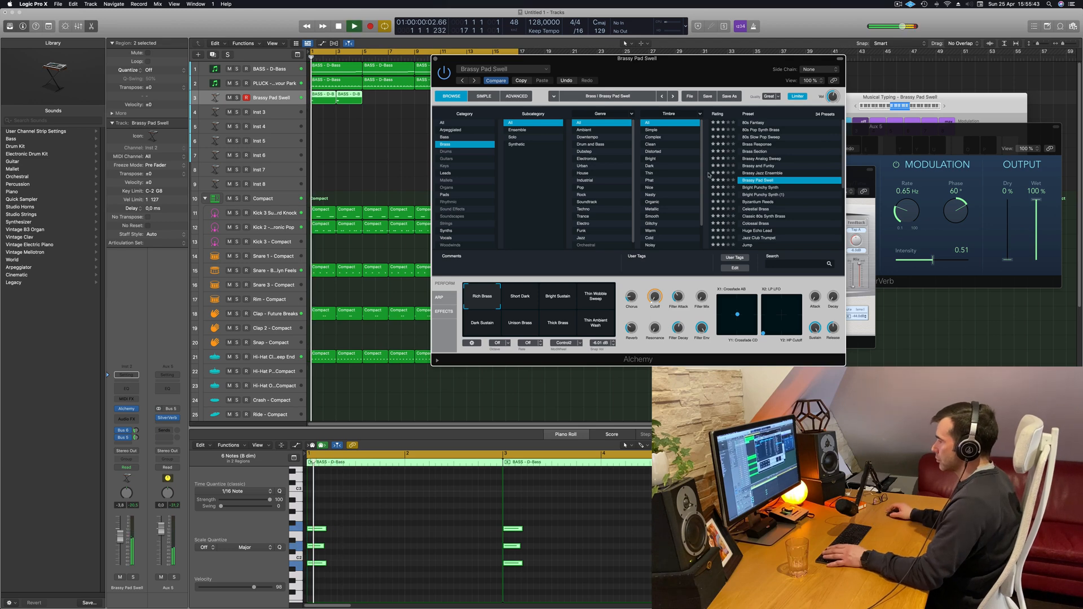
- Transpose all chord notes up one octave and move the second chord's highest note below its other notes
left_click(628, 530)
key("super+a")
key("alt+shift+Up")
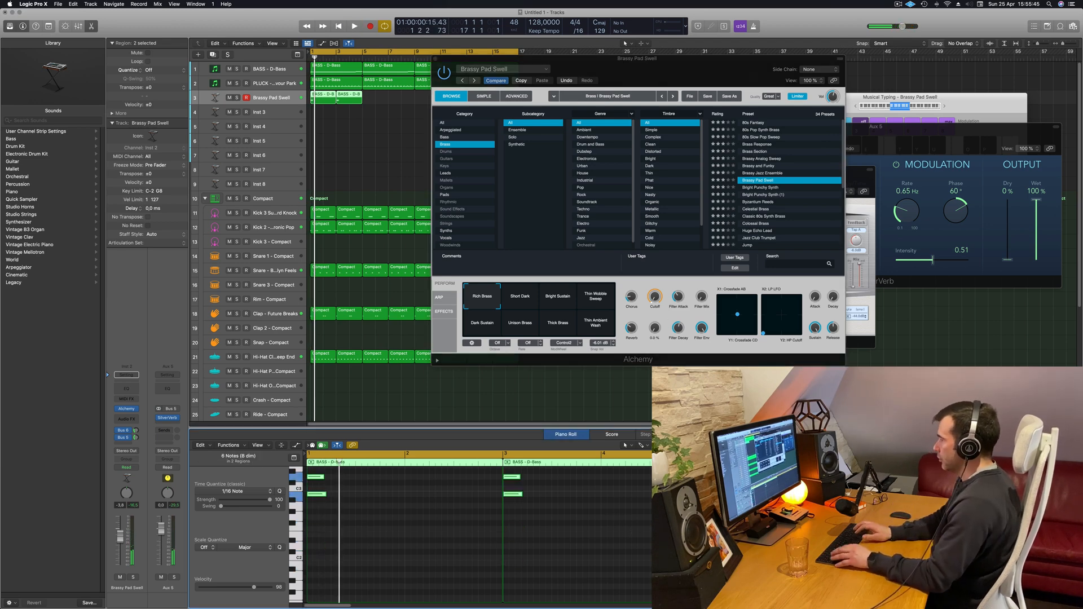
left_click_drag(689, 85, 774, 79)
scroll(574, 510, "up", 2)
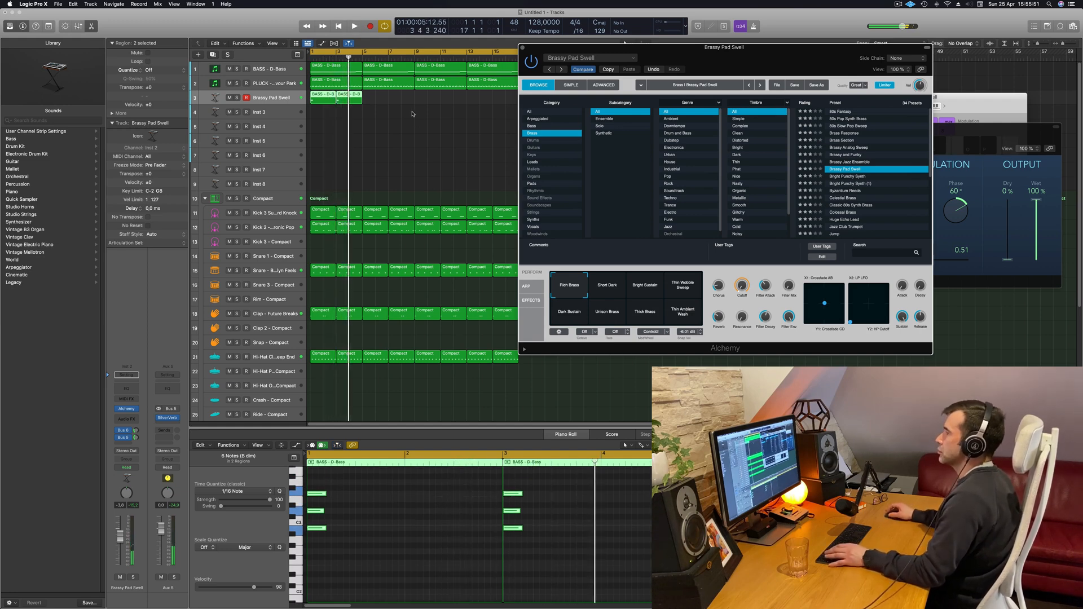
key("space")
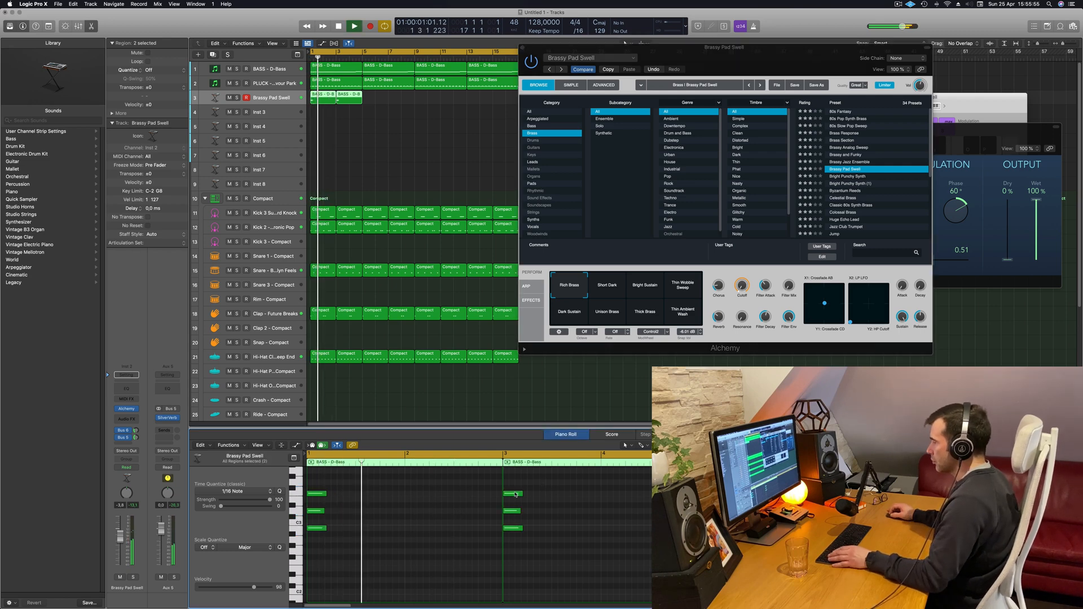
left_click_drag(513, 493, 514, 554)
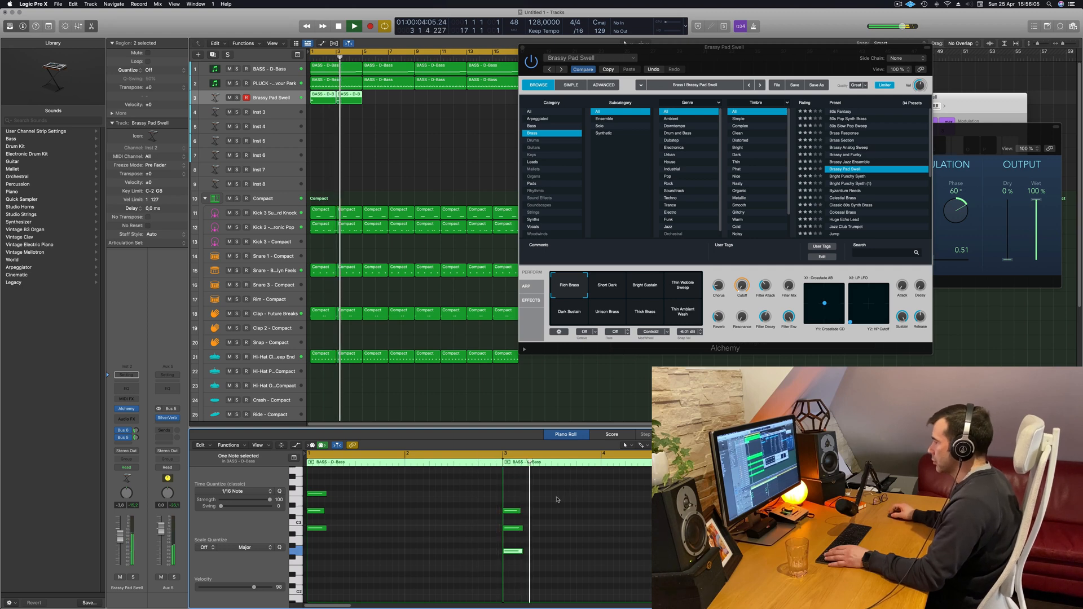
key("Return")
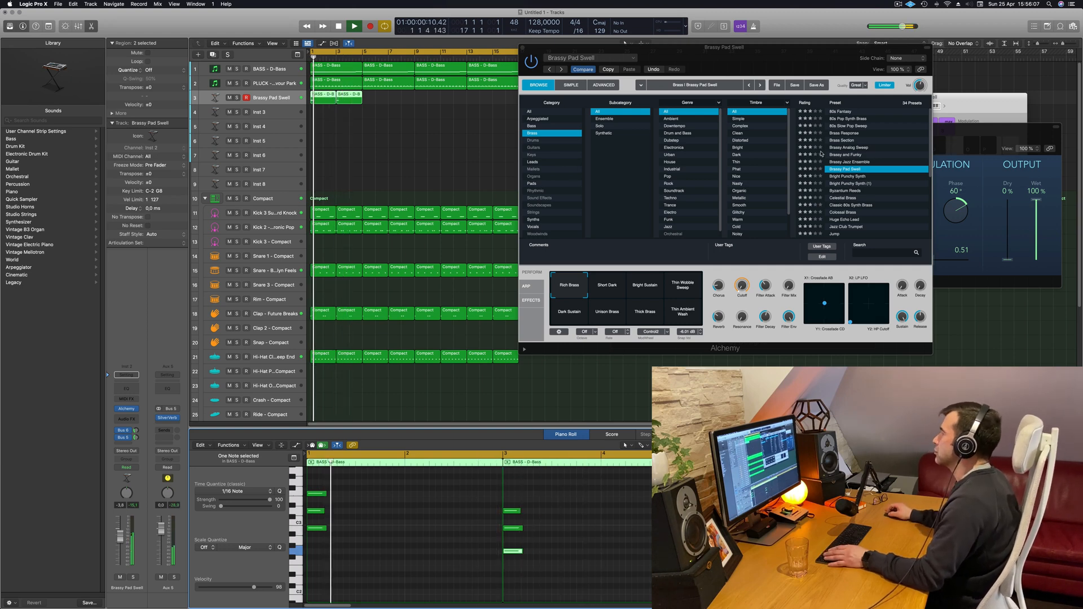
- Try Brassy Pad Swell's Thin Wobble Sweep, Dark Sustain and Unison Brass variations during playback
left_click(649, 288)
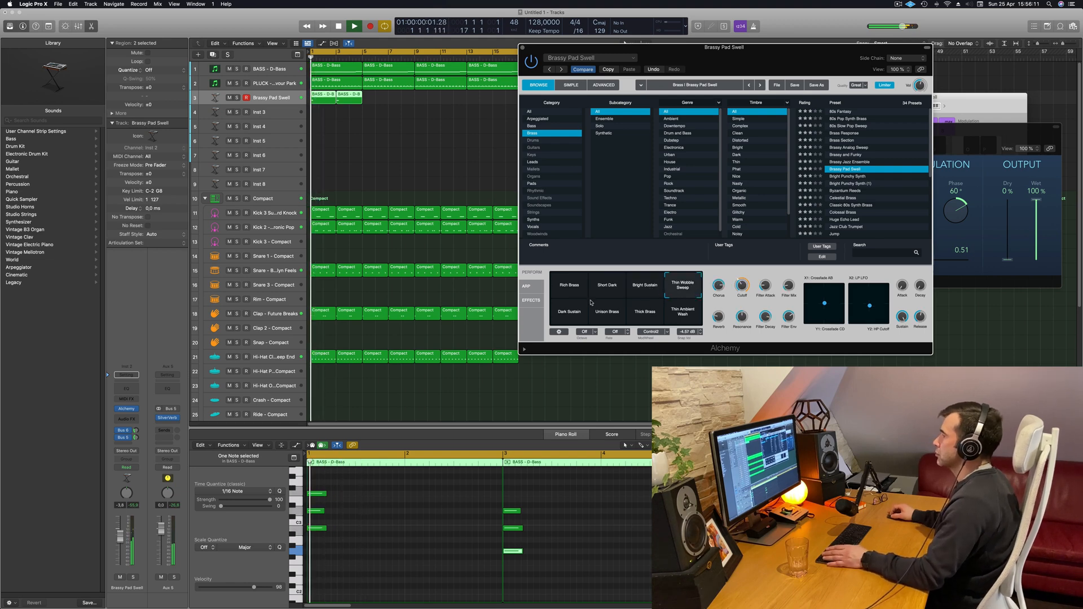
left_click(571, 314)
left_click(608, 313)
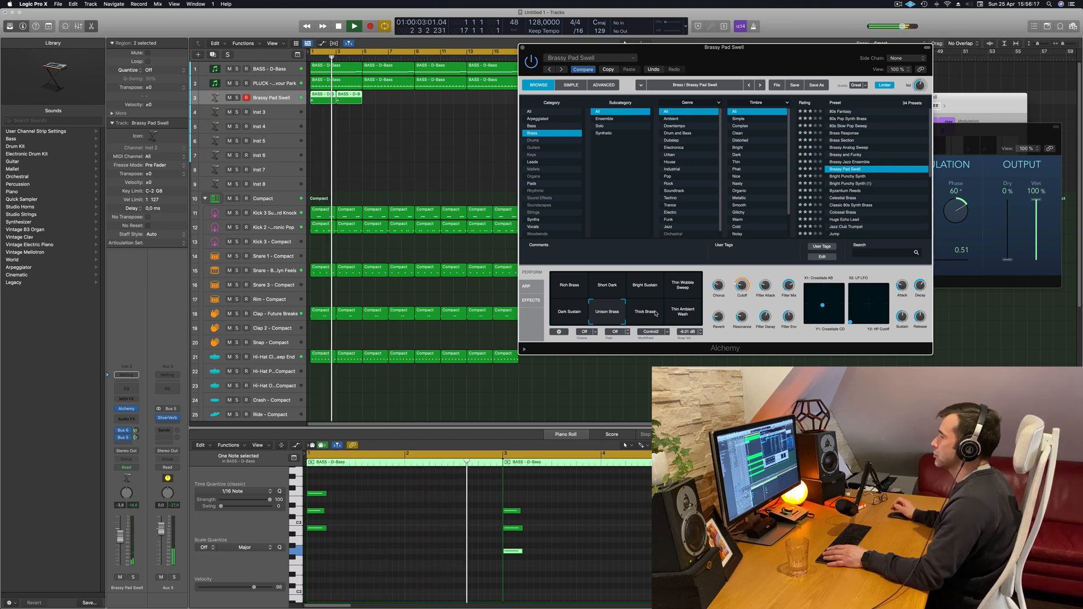
left_click_drag(672, 48, 760, 81)
key("space")
key("space")
left_click(340, 98)
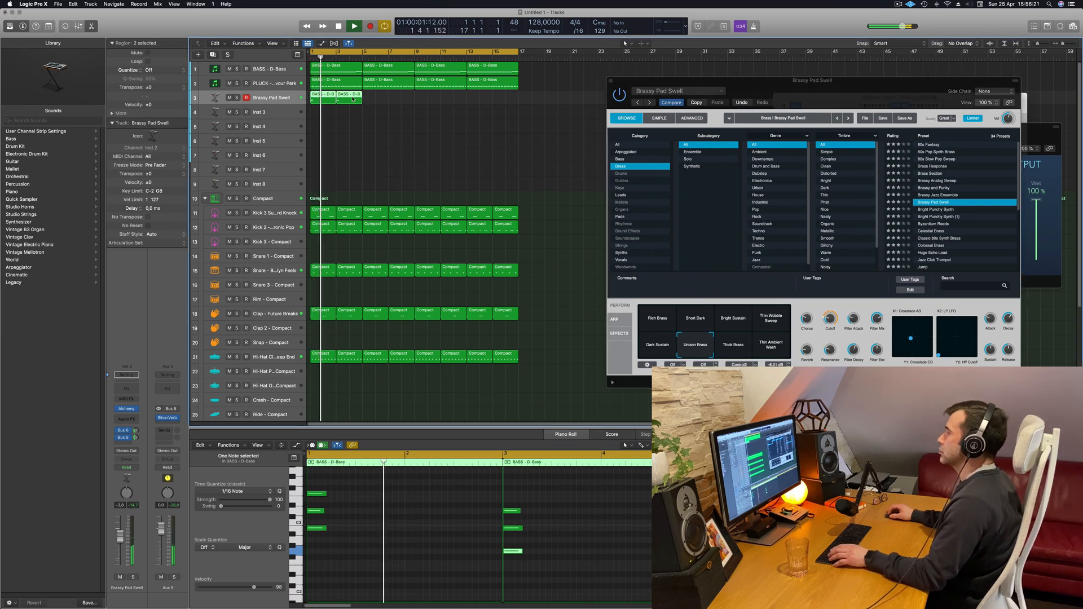
key("space")
key("space")
- Audition the Bright Punchy Synth (1) and Byzantium Reeds presets on the brass track
left_click(925, 209)
key("space")
key("space")
left_click_drag(885, 207, 864, 202)
left_click(912, 212)
key("space")
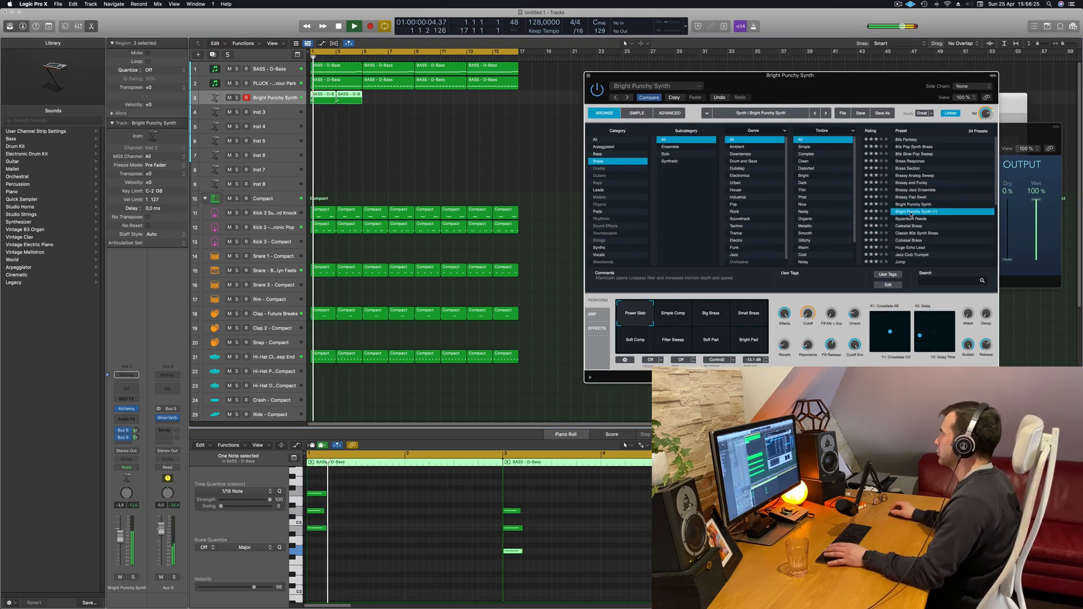
left_click(917, 219)
key("space")
key("space")
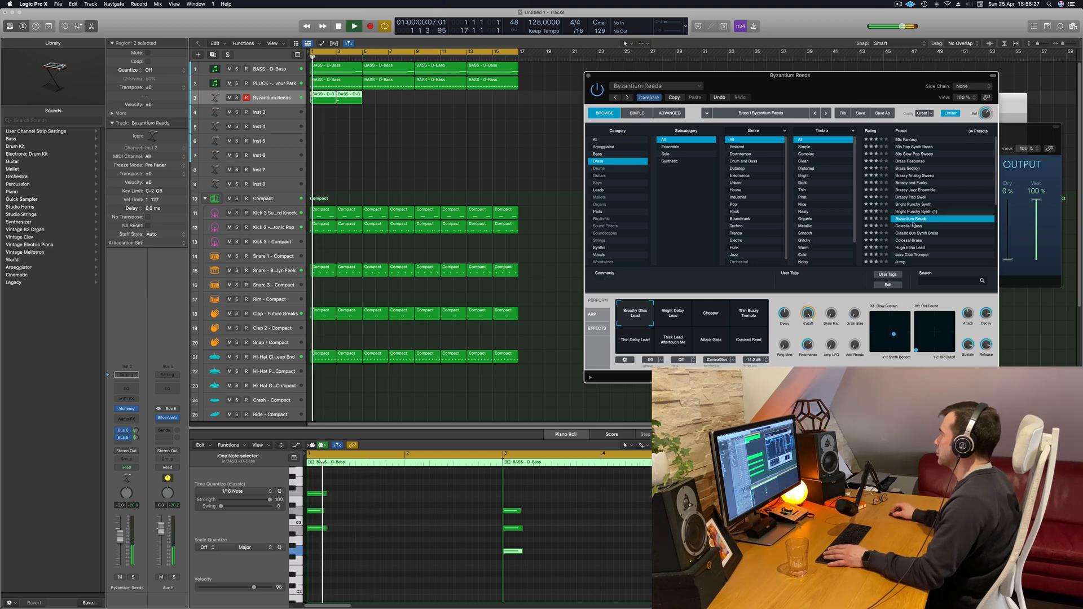
- Audition the Celestial Brass and Jump presets and look further down the Brass preset list
left_click(911, 227)
key("space")
key("space")
scroll(936, 226, "down", 3)
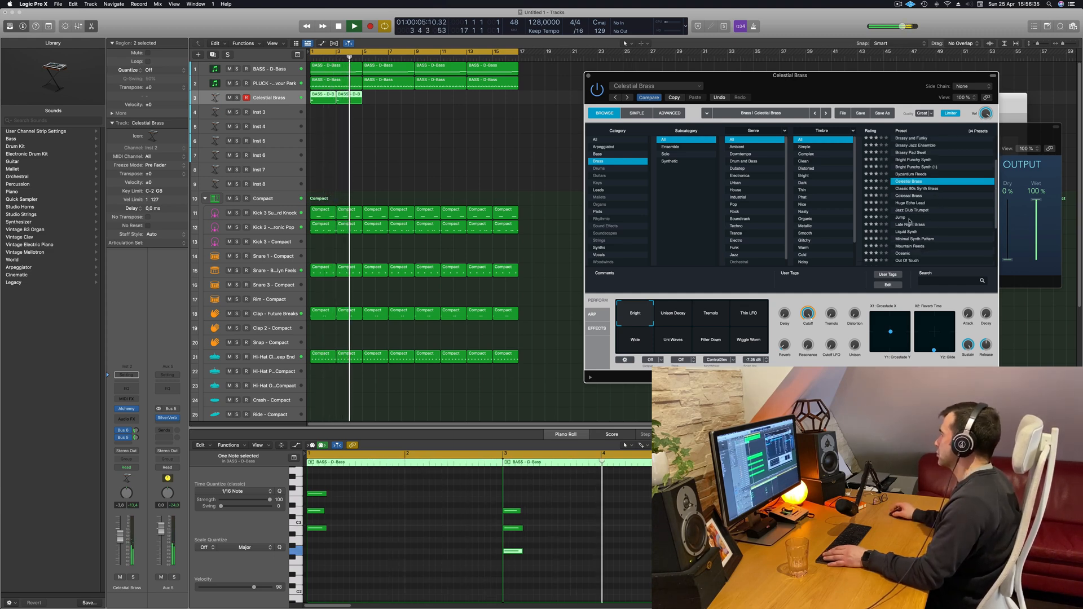
left_click(910, 218)
scroll(925, 214, "down", 1)
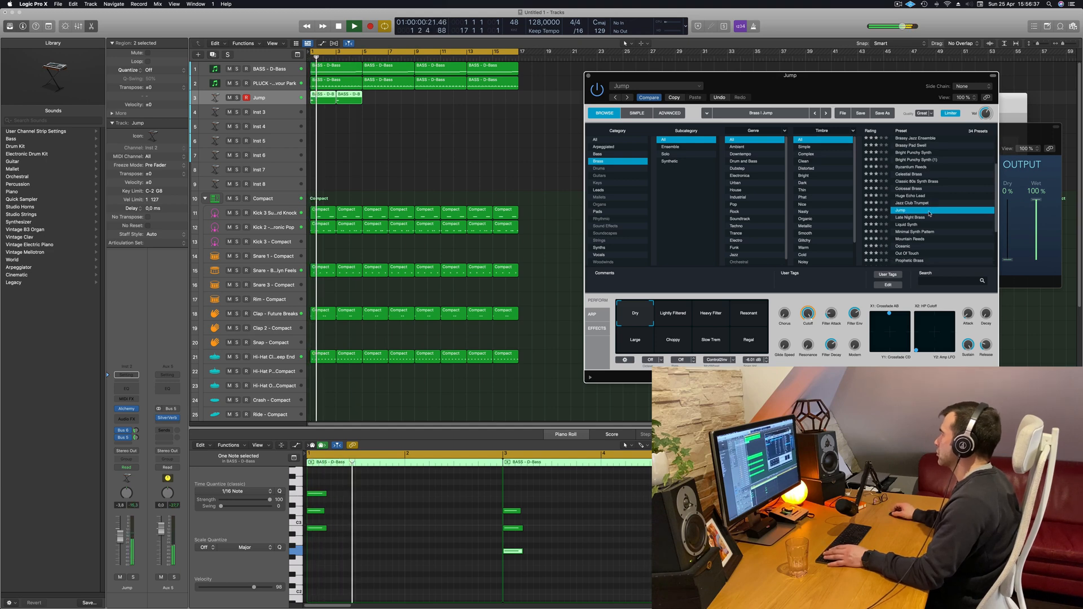
scroll(931, 230, "down", 1)
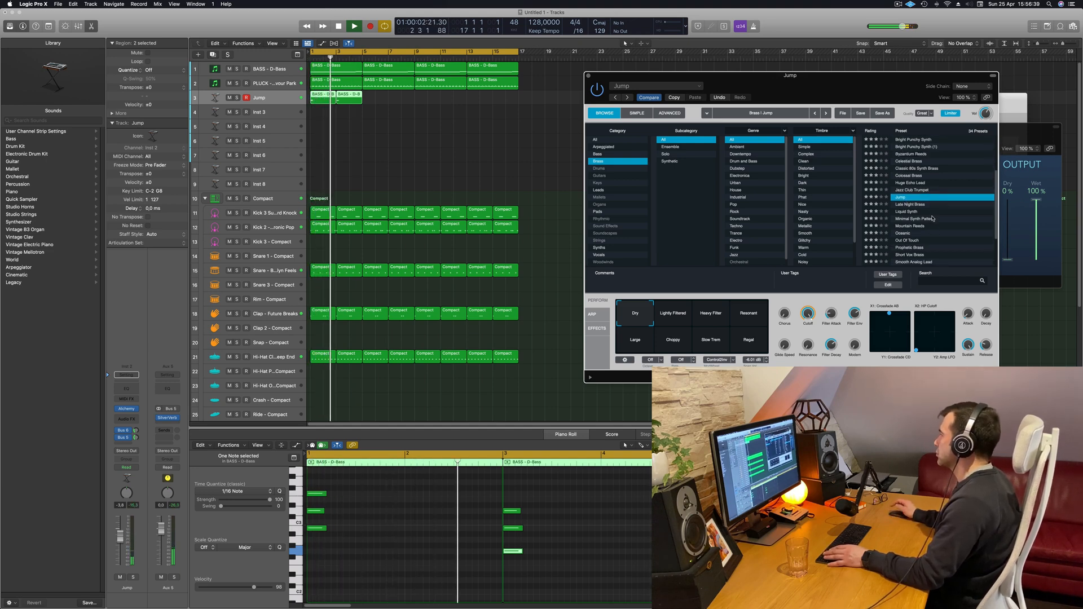
scroll(942, 217, "down", 3)
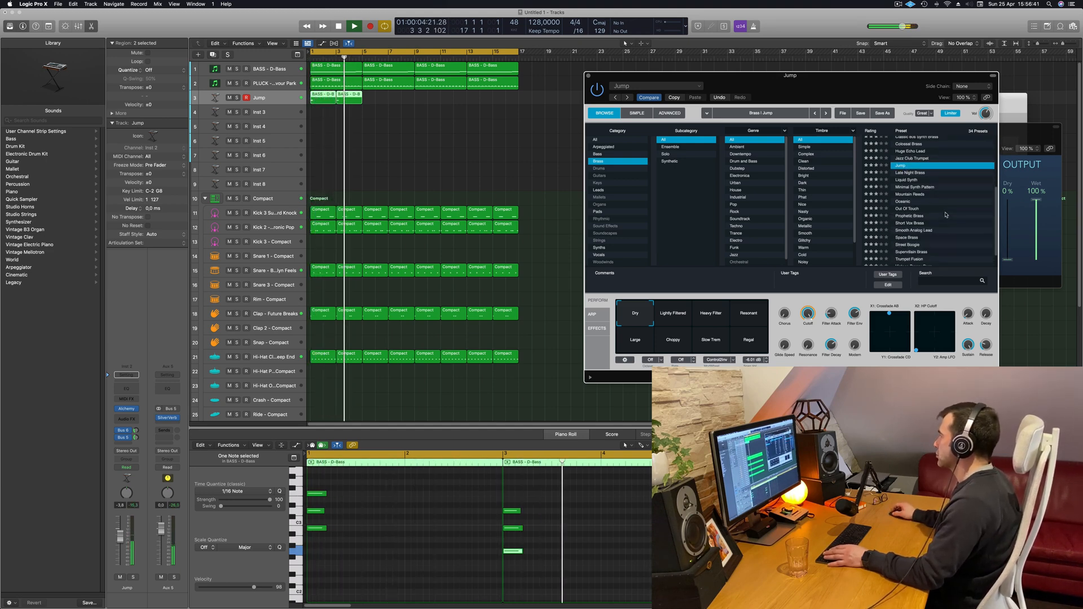
- Load the Out Of Touch preset, compare its sound variations, choose Bright and close the Alchemy window
left_click(901, 209)
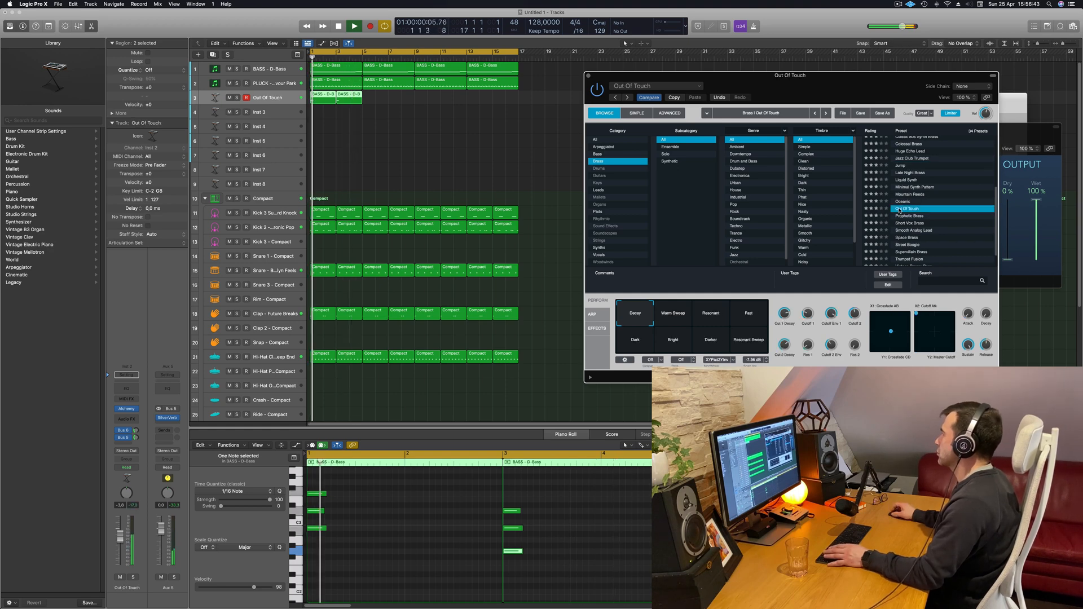
scroll(965, 196, "down", 3)
left_click(673, 313)
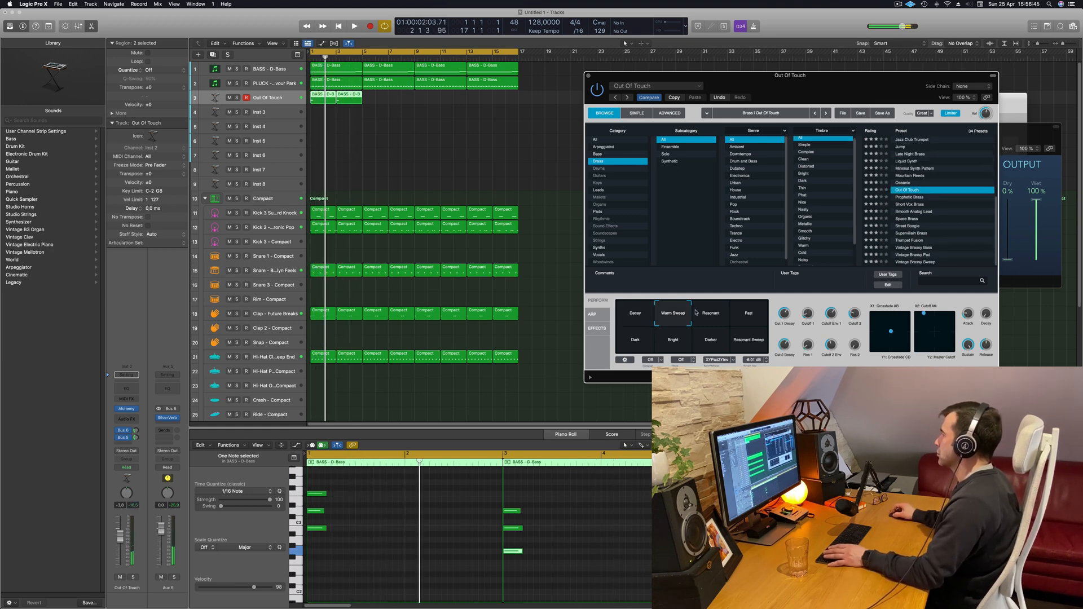
left_click(701, 313)
left_click(735, 322)
left_click(637, 339)
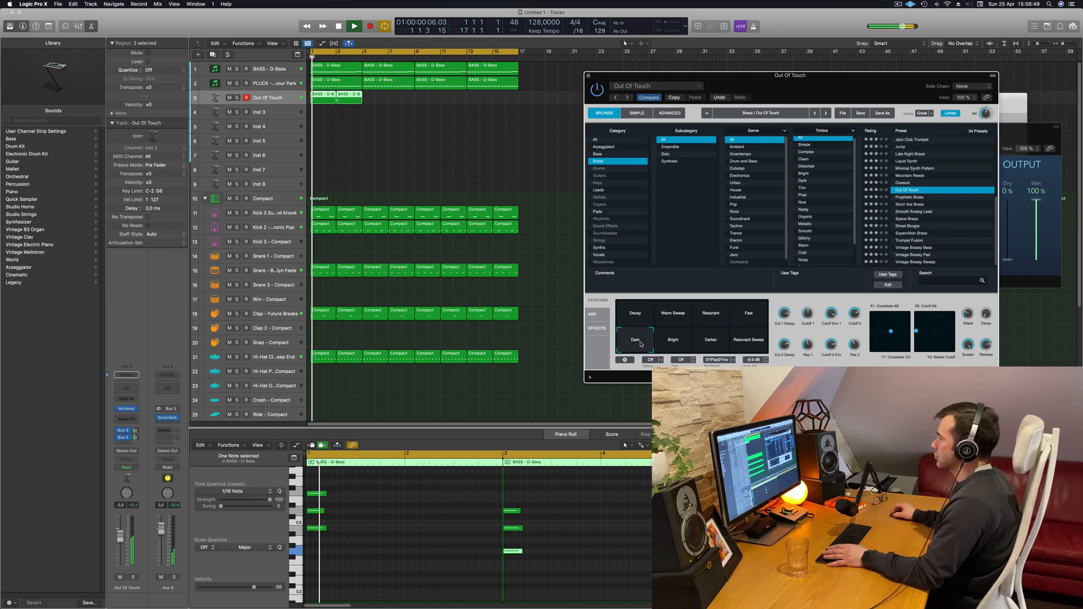
left_click(678, 342)
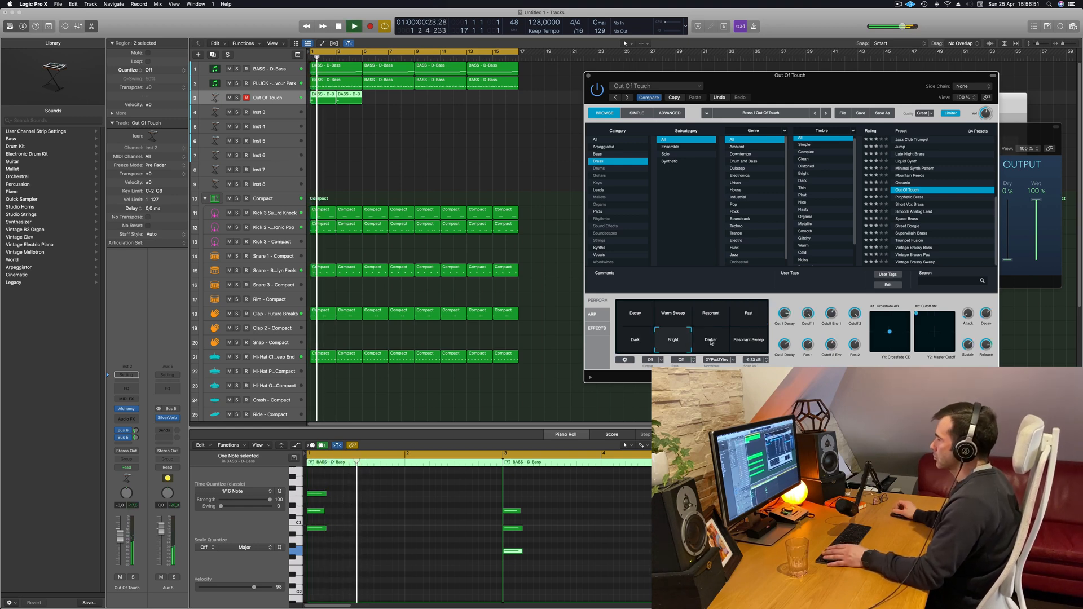
left_click_drag(587, 77, 471, 96)
left_click(473, 94)
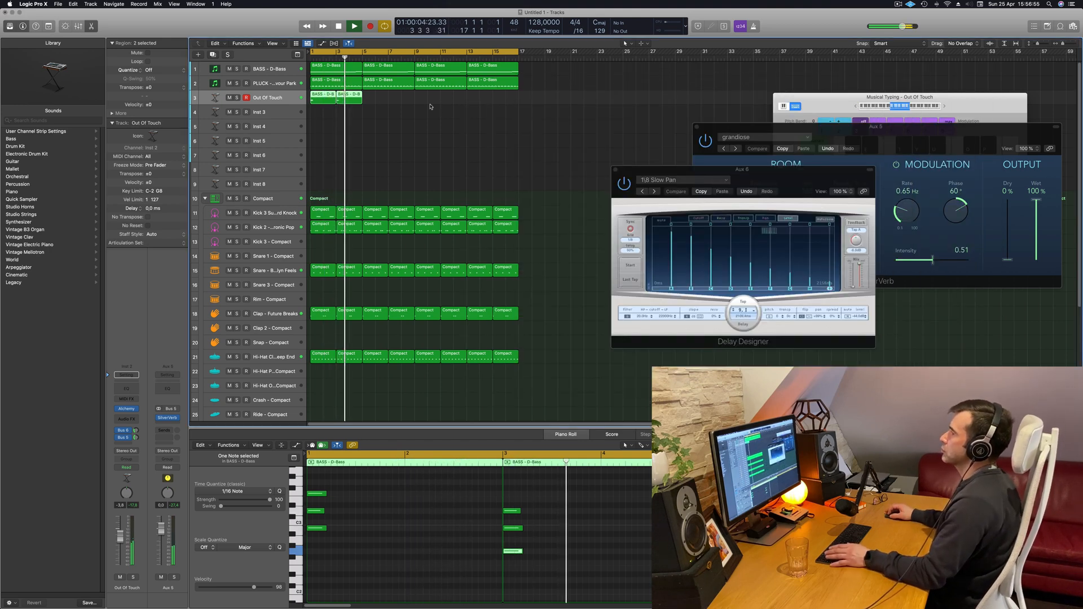
- Copy the two brass chord regions along the Out Of Touch track so they fill it up to bar 17
left_click_drag(318, 99, 430, 99)
left_click_drag(322, 96, 425, 102)
left_click(382, 152)
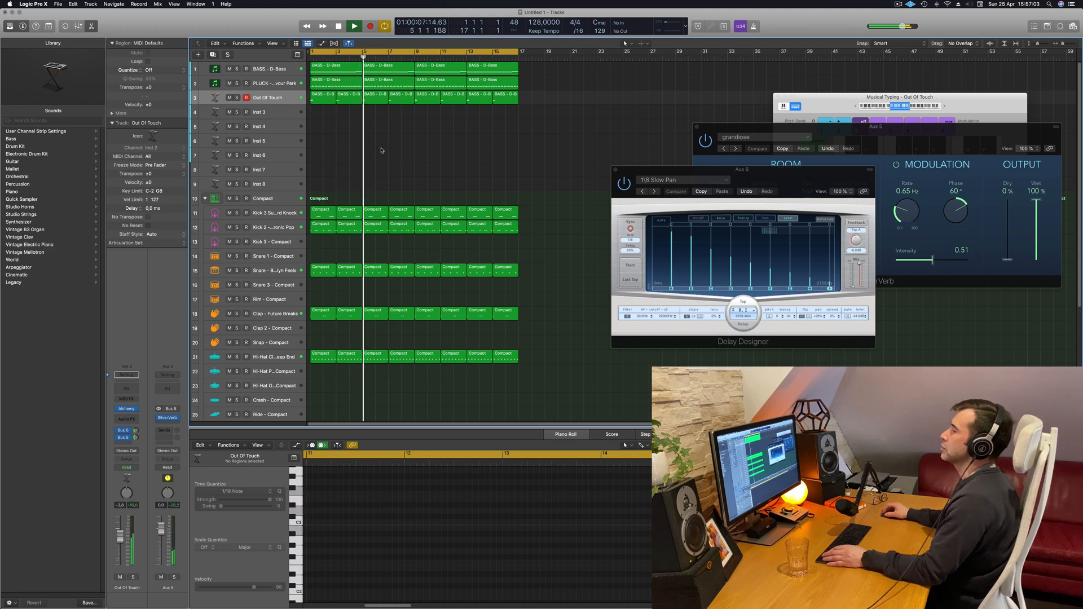
- Lower the Out Of Touch track's volume and listen to the layered loop from the start
key("space")
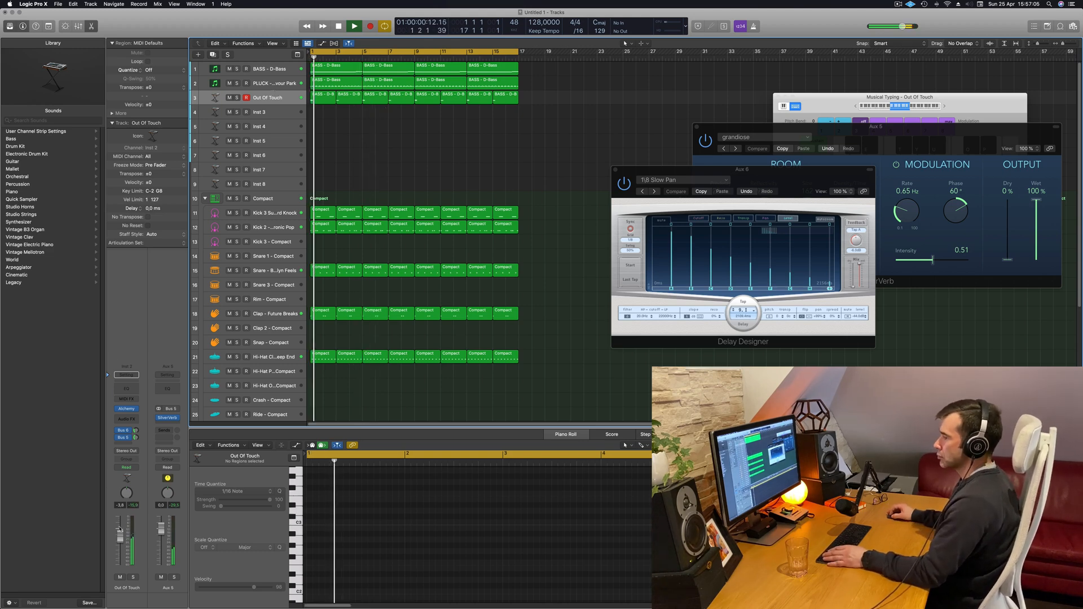
key("space")
key("space")
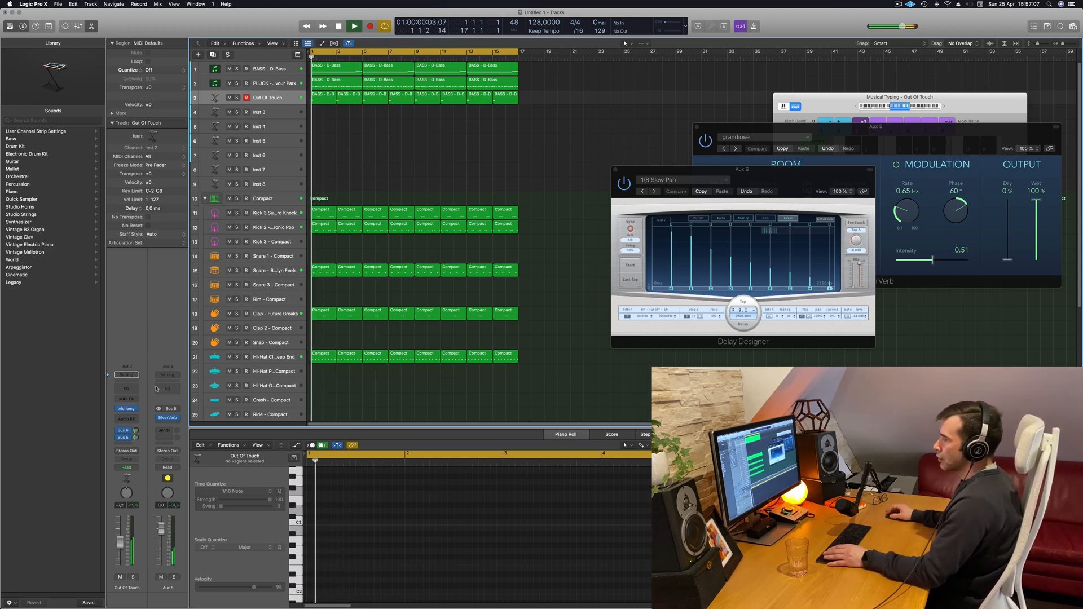
key("space")
key("space")
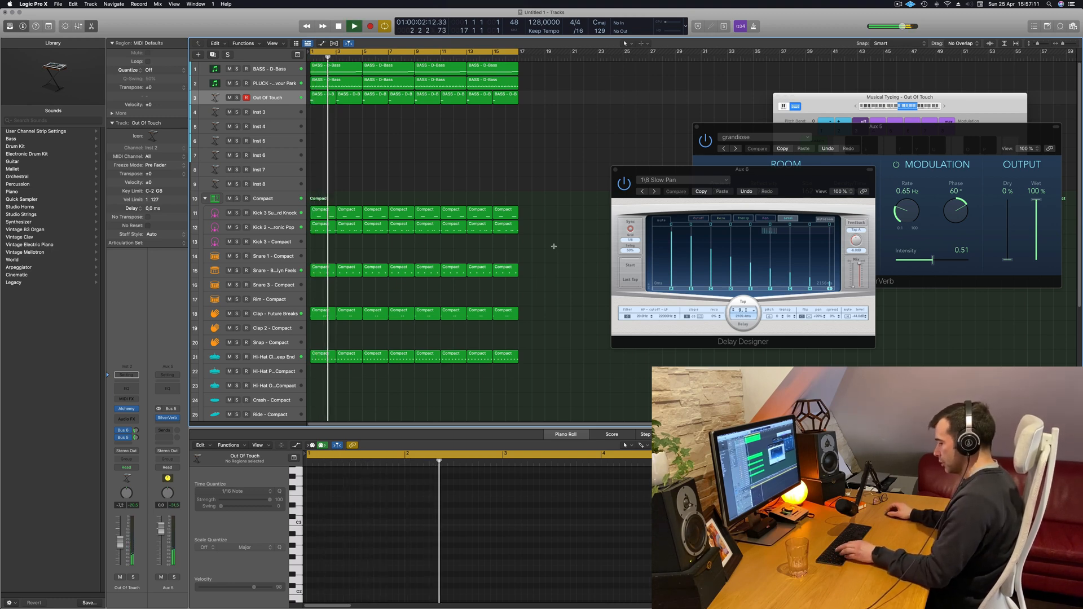
key("space")
key("space")
left_click(277, 97)
left_click(344, 127)
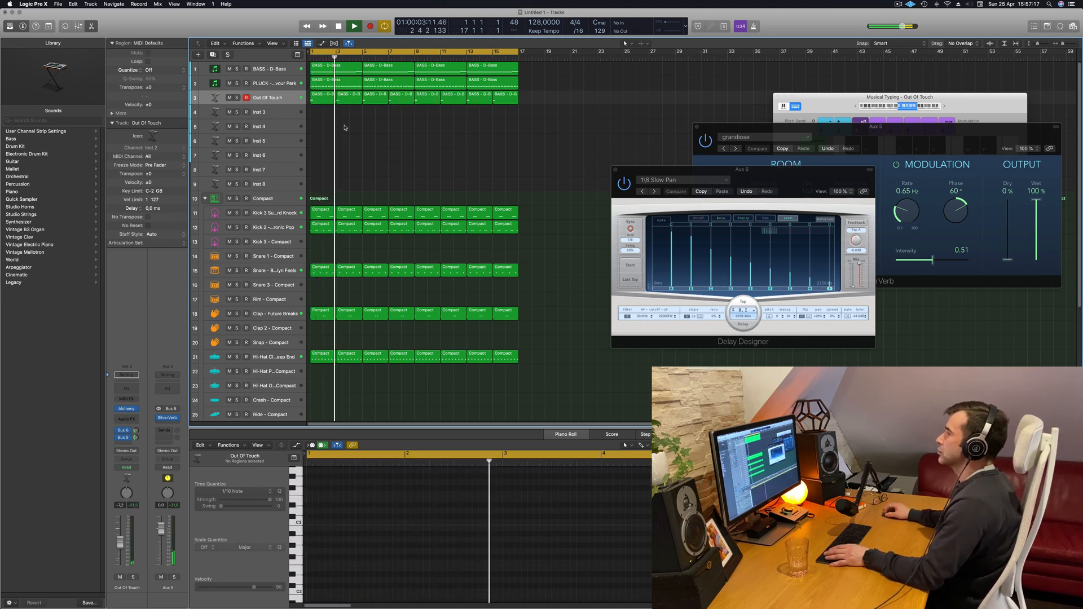
key("space")
key("space")
- Reopen Alchemy on the Out Of Touch track and turn down its Cutoff 1 control while replaying the loop
left_click(266, 98)
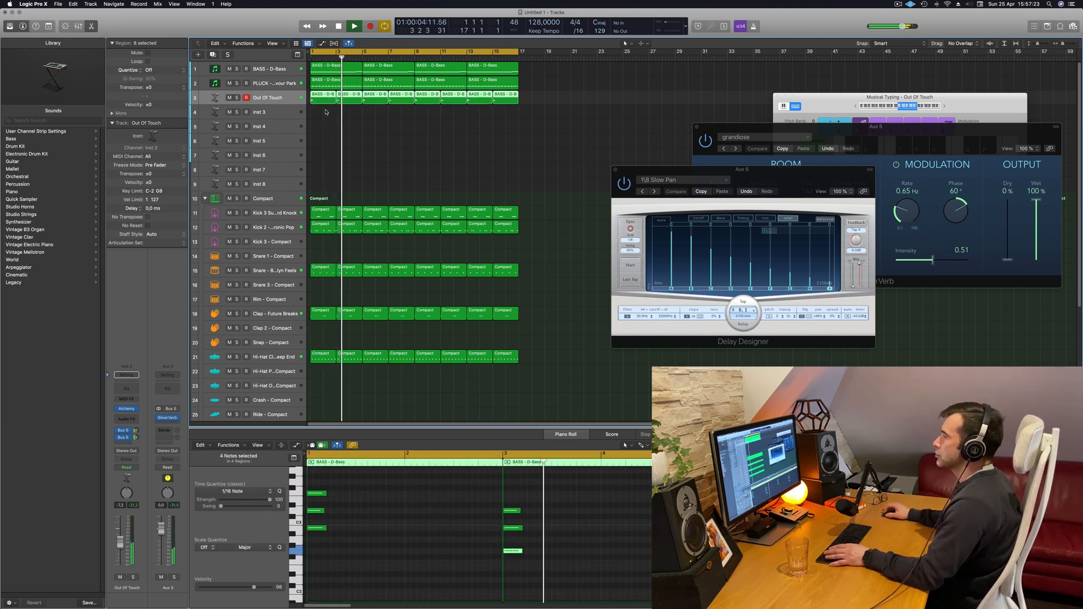
left_click(123, 408)
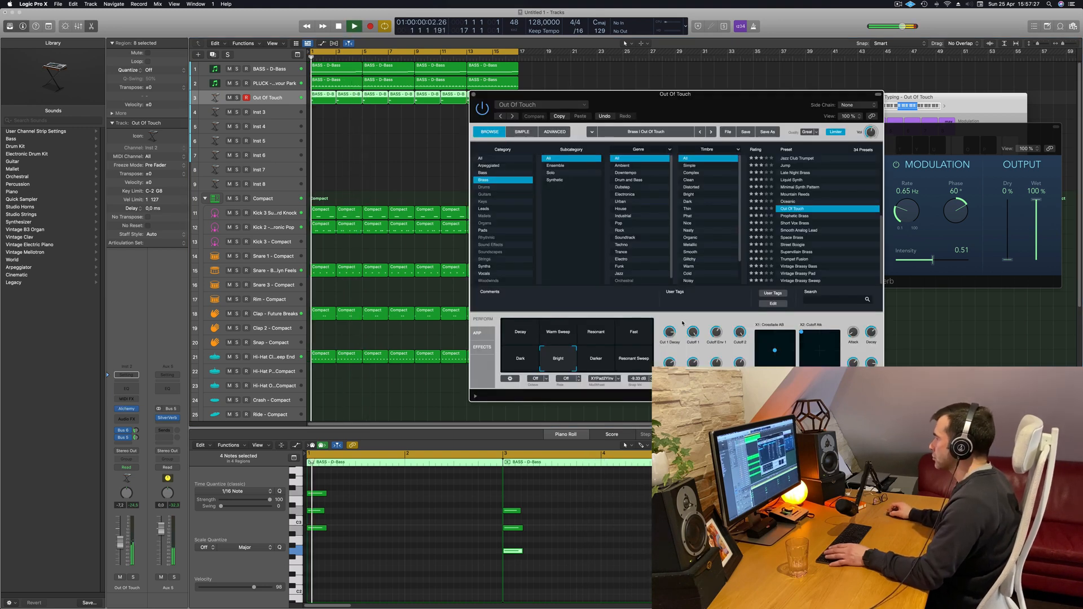
key("Return")
left_click_drag(693, 333, 695, 349)
key("Return")
key("Return")
key("Return")
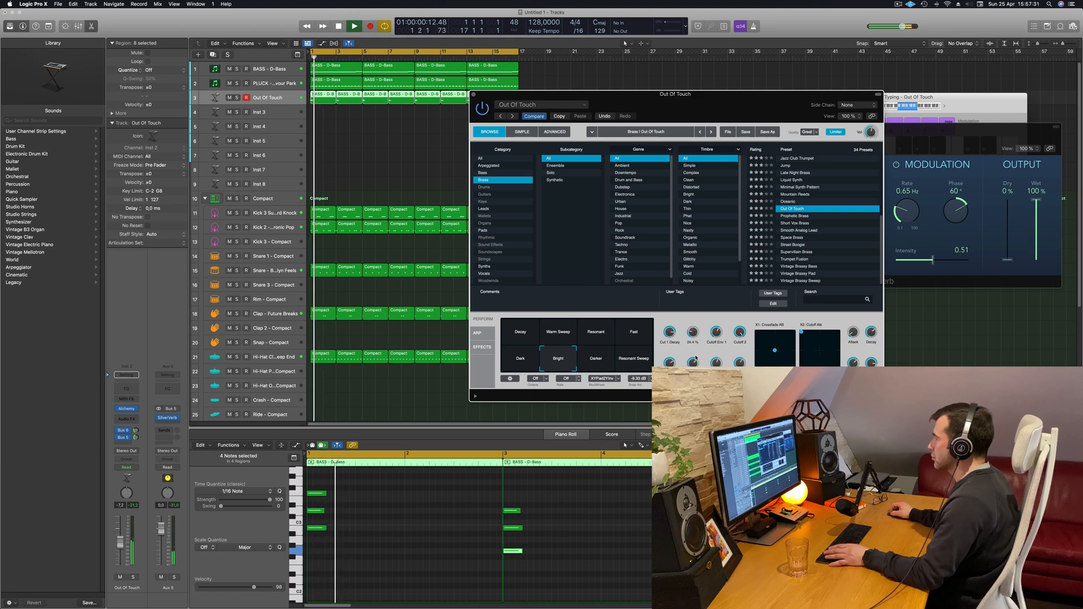
key("Return")
key("Return")
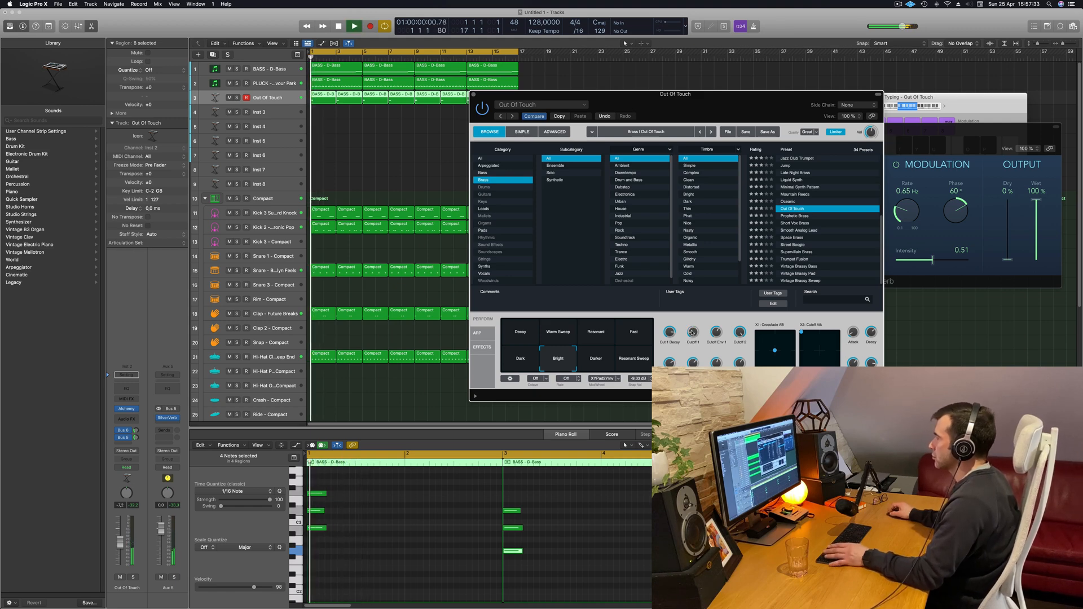
- Adjust Alchemy's Cutoff Env 1, Cutoff 2 and Cutoff 1 controls while replaying the loop from the start
left_click_drag(719, 332, 719, 342)
key("space")
key("space")
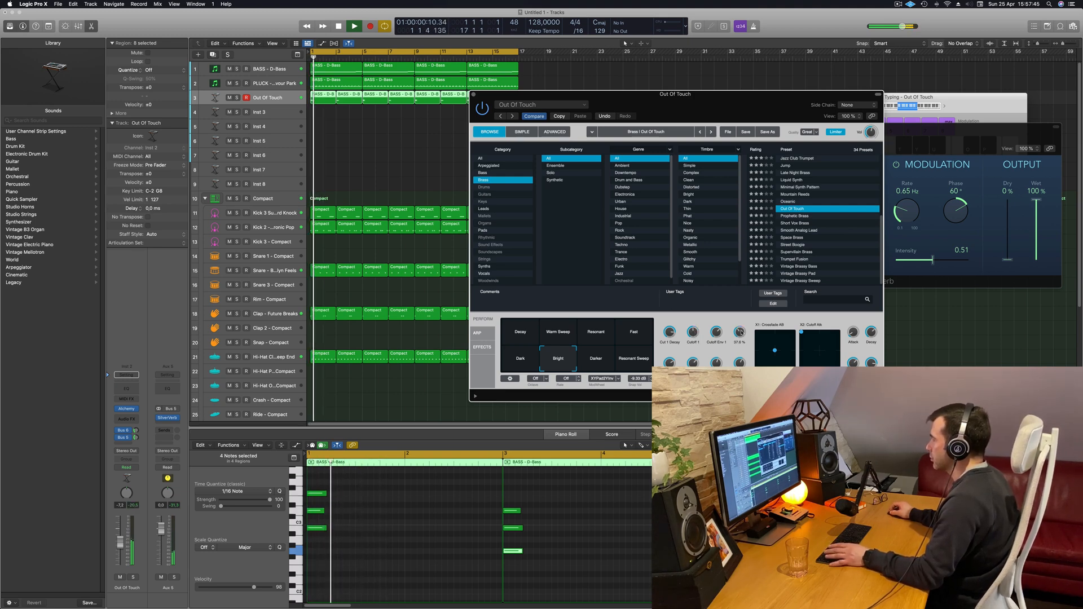
key("space")
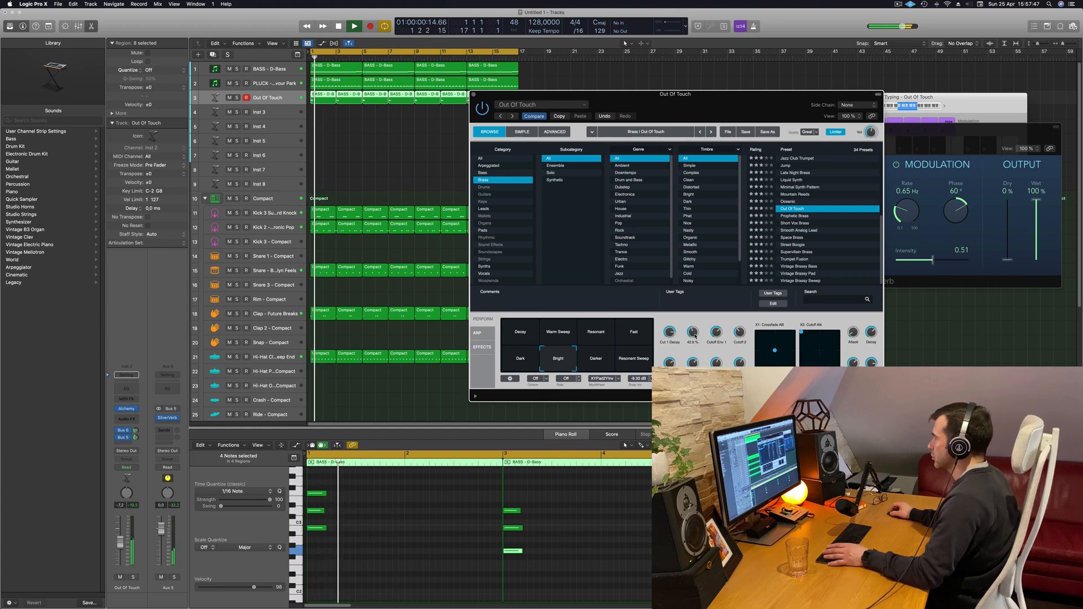
key("space")
key("space")
- Fine-tune Alchemy's Cutoff Env 1 amount while replaying the brass chords against the other tracks
left_click_drag(718, 327, 718, 334)
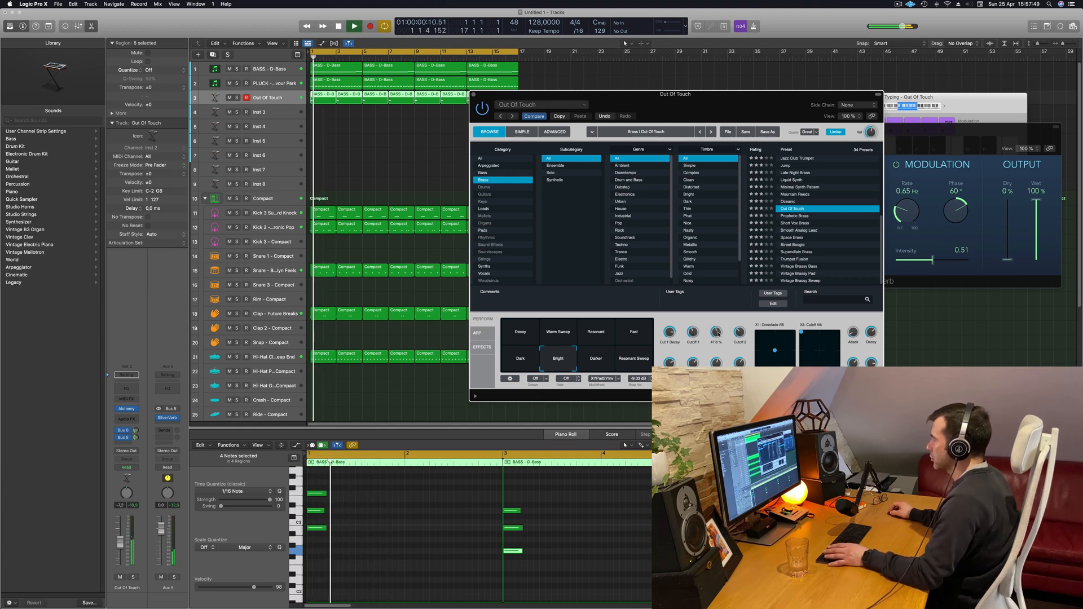
key("space")
key("space")
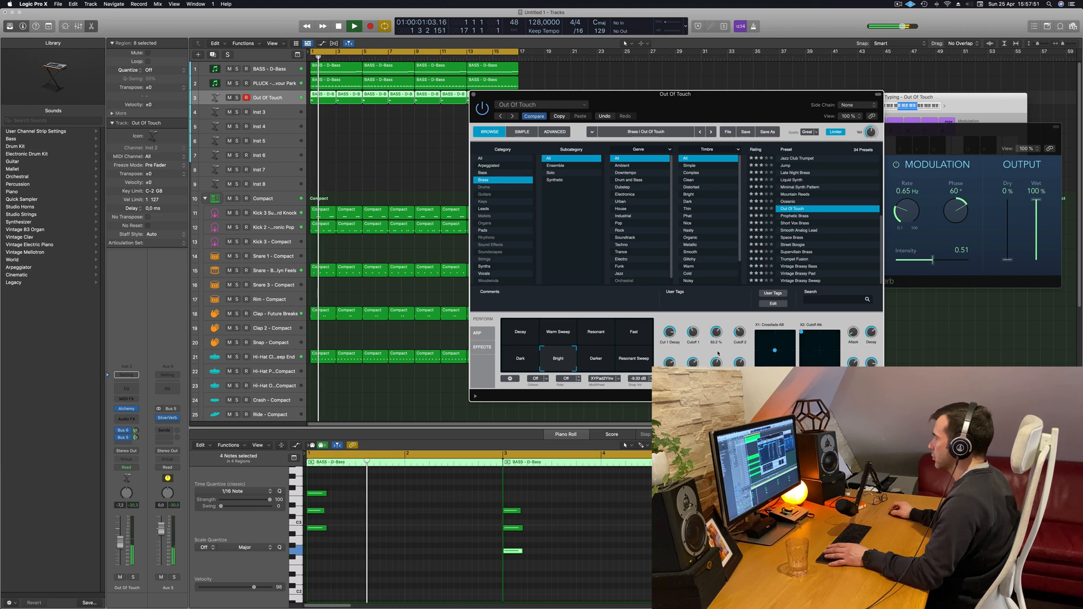
key("space")
key("space")
- Turn Alchemy's Cutoff 2 up to 100 % while replaying the loop
key("space")
left_click_drag(697, 333, 701, 308)
key("space")
key("space")
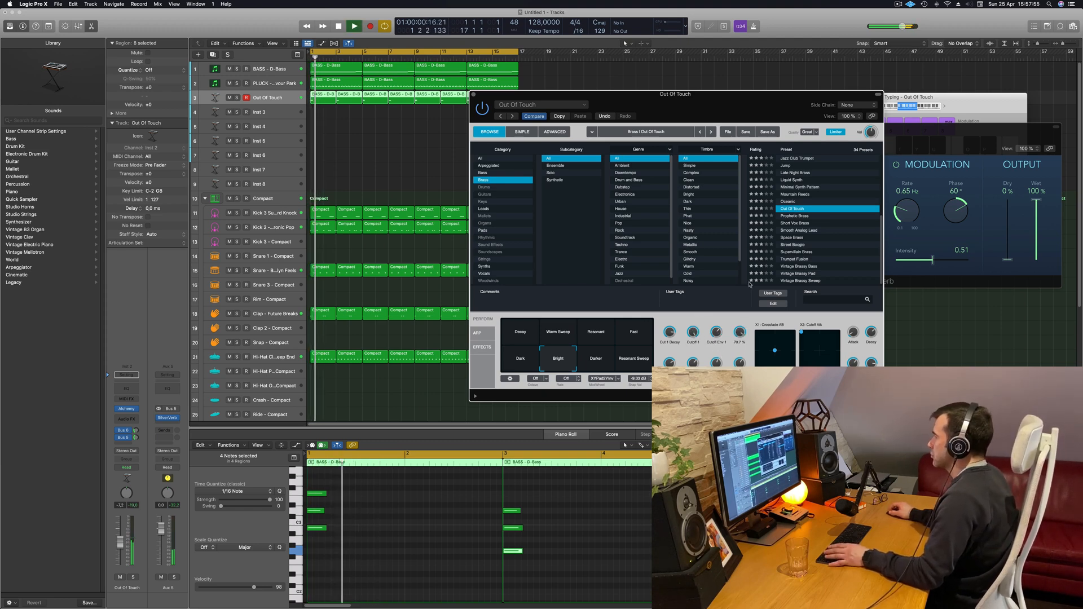
key("space")
key("space")
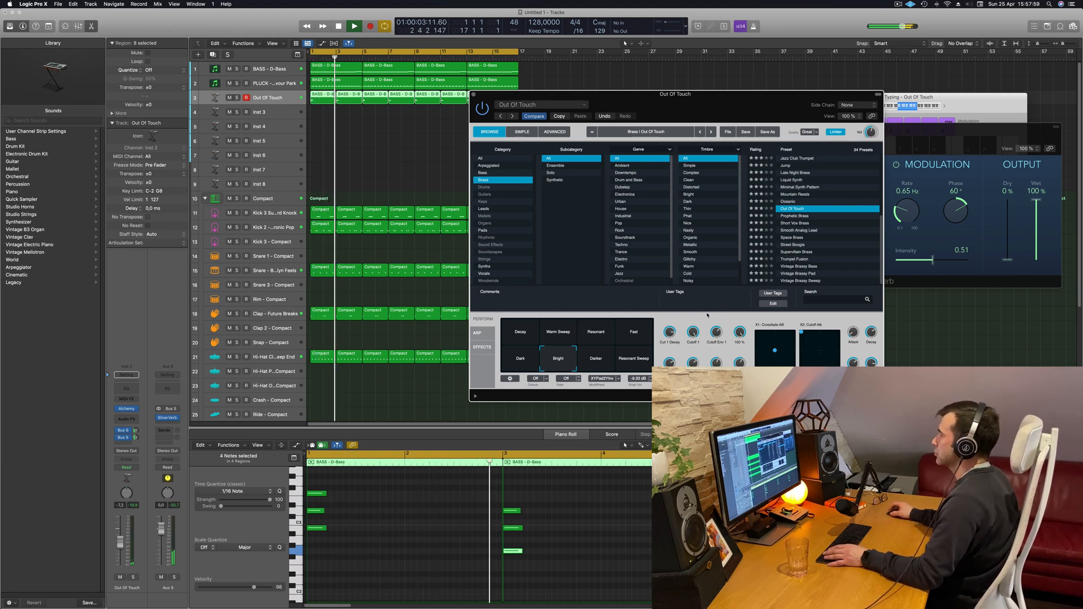
- Compare the Darker, Resonant Sweep and Decay variations in the loop and return to Bright
left_click(611, 360)
key("Return")
left_click(631, 362)
key("Return")
left_click(562, 361)
key("Return")
left_click(520, 335)
key("Return")
left_click(559, 364)
key("Return")
- Close the Alchemy window and clear the region selection in the arrangement
left_click_drag(471, 93, 511, 84)
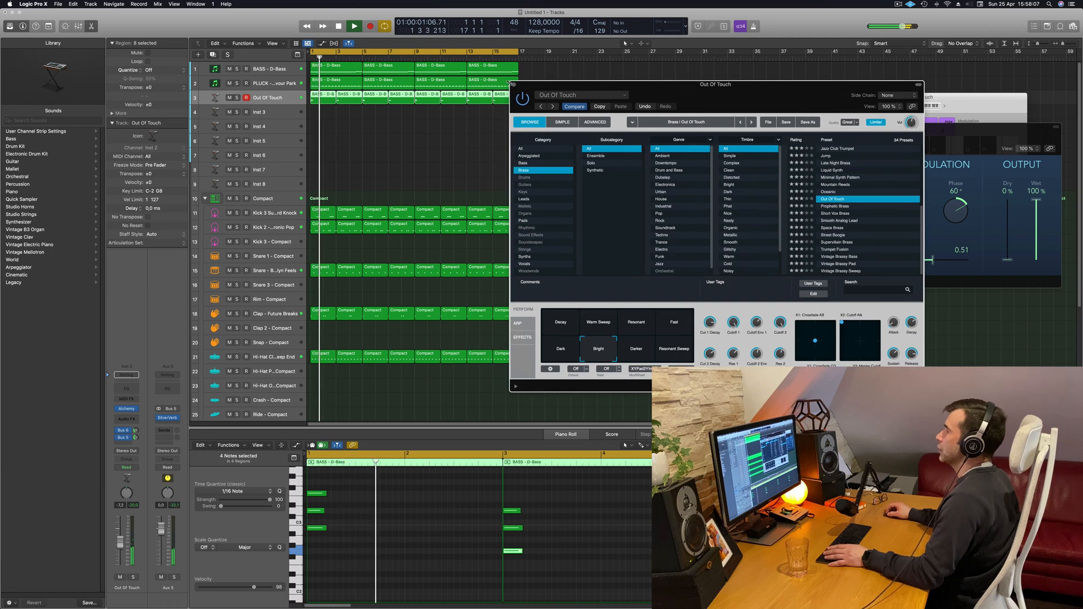
key("Return")
left_click(411, 159)
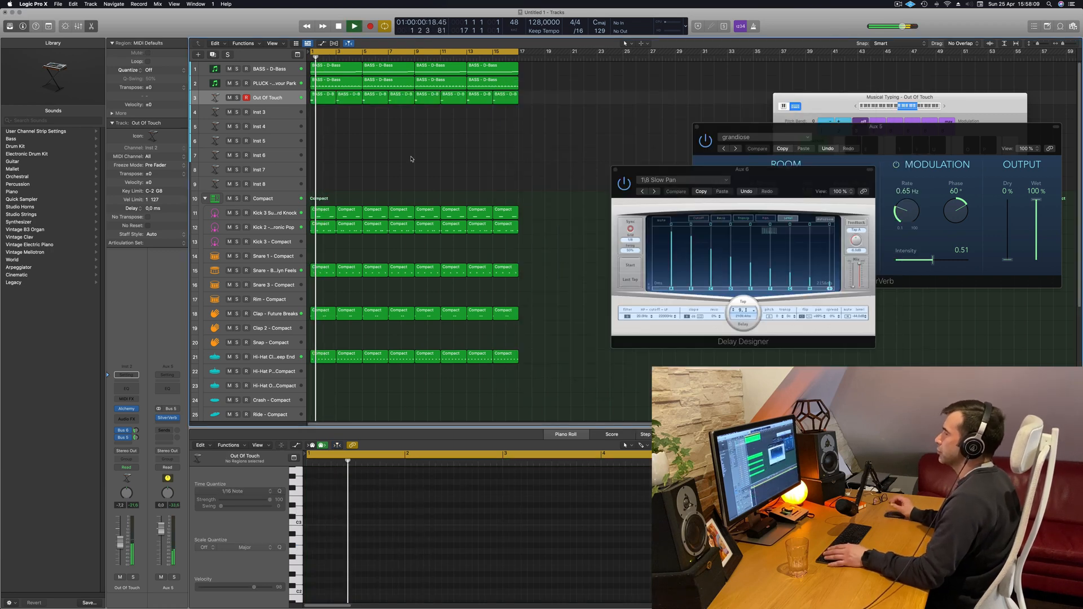
- Adjust the Out Of Touch track's delay and reverb send levels while replaying the loop
key("Return")
left_click_drag(136, 431, 136, 428)
key("space")
key("space")
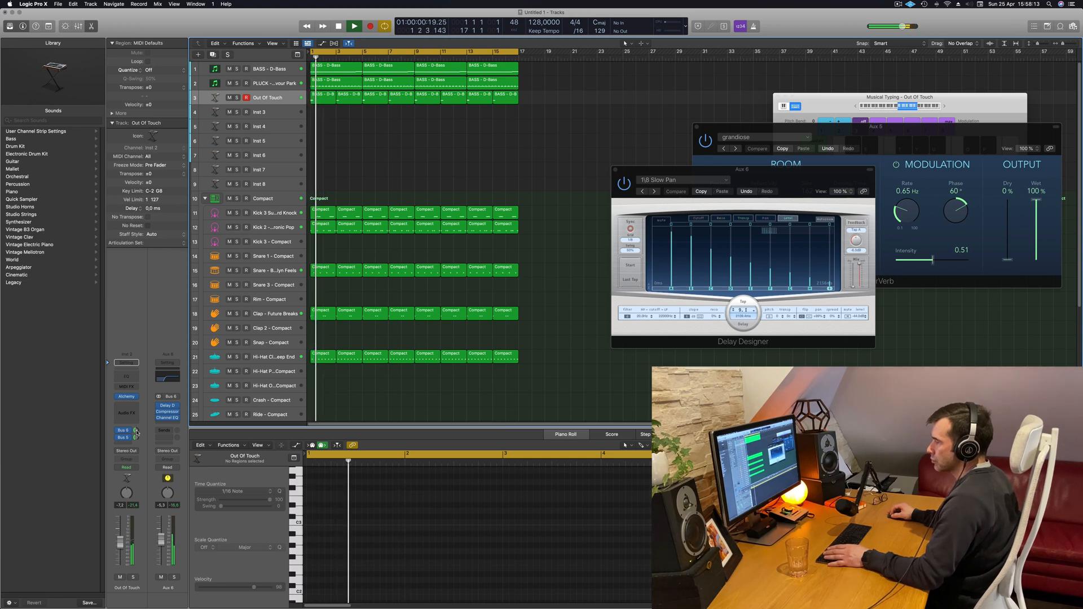
key("Return")
left_click_drag(136, 433, 136, 439)
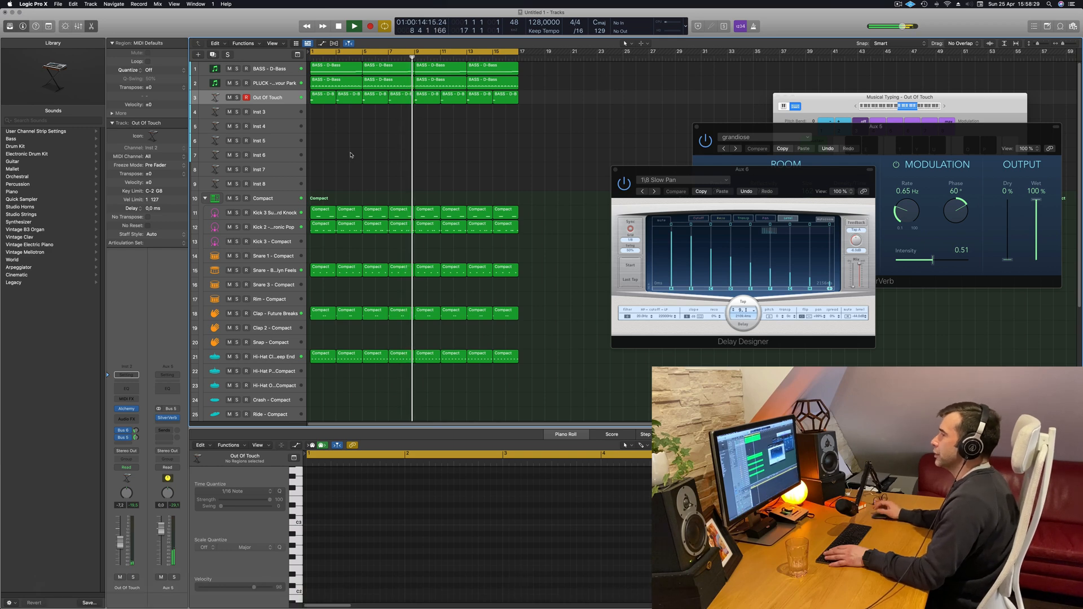
- Duplicate the BASS - D-Bass track and copy its first region onto the new track
left_click(288, 115)
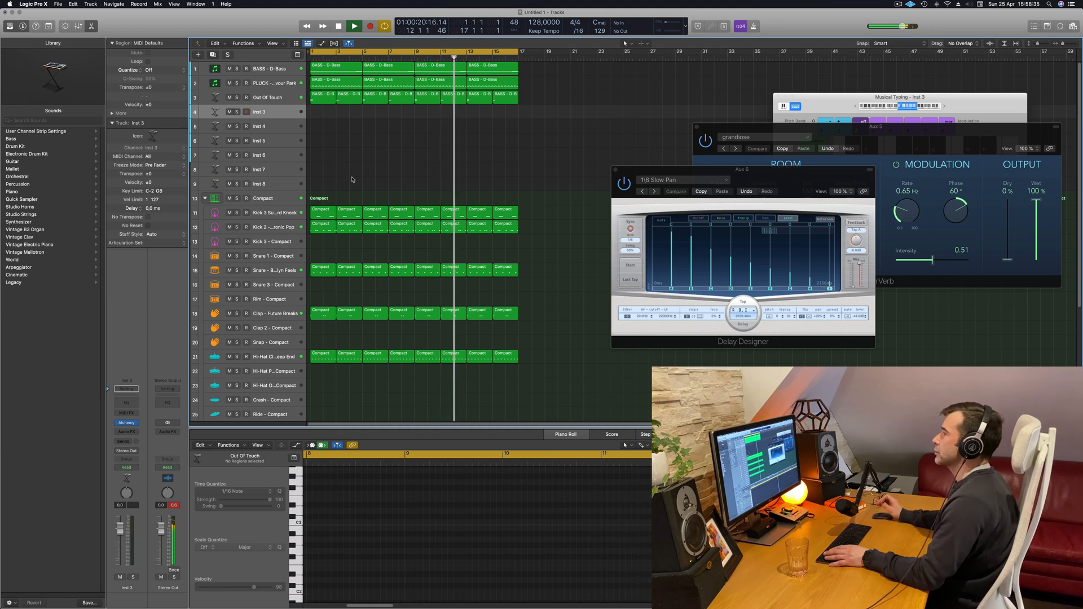
key("Return")
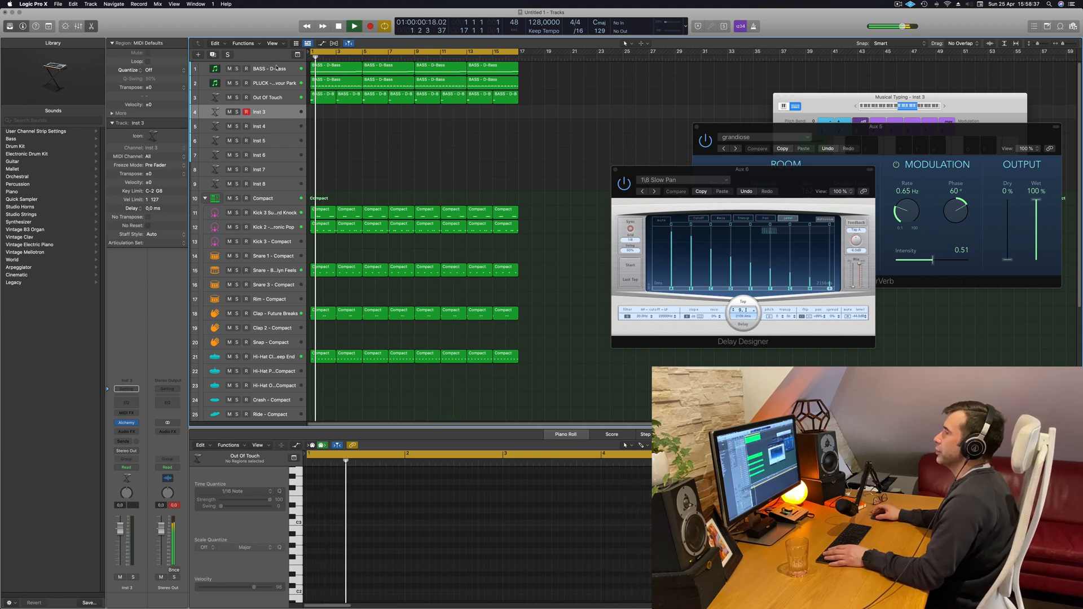
left_click(273, 67)
key("Return")
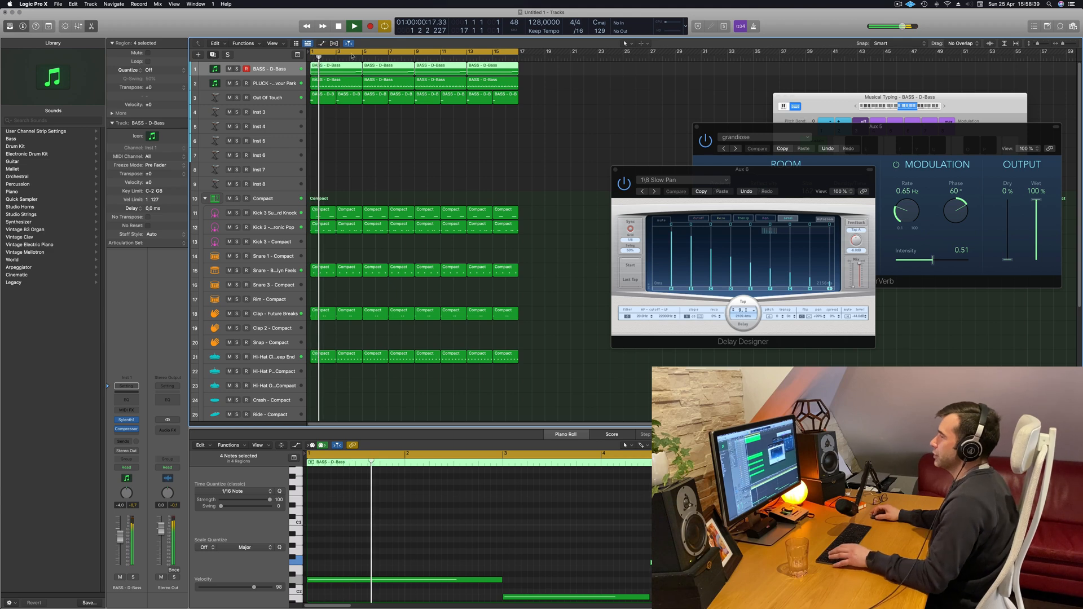
left_click(212, 55)
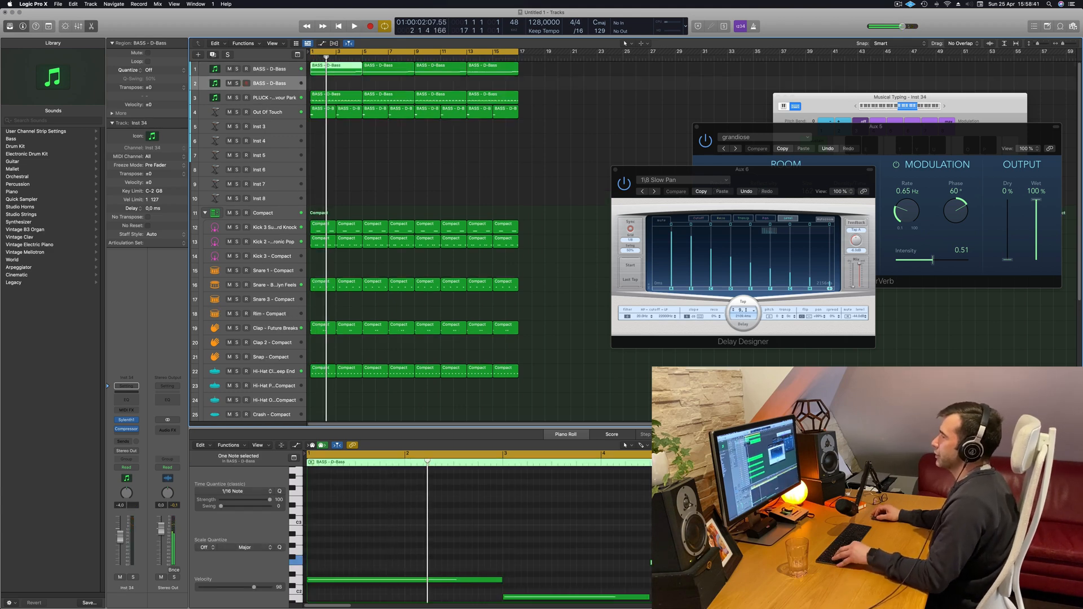
left_click_drag(337, 68, 337, 83)
- Shorten the long bass notes in the copied region to short hits at their original start positions
scroll(397, 536, "left", 3)
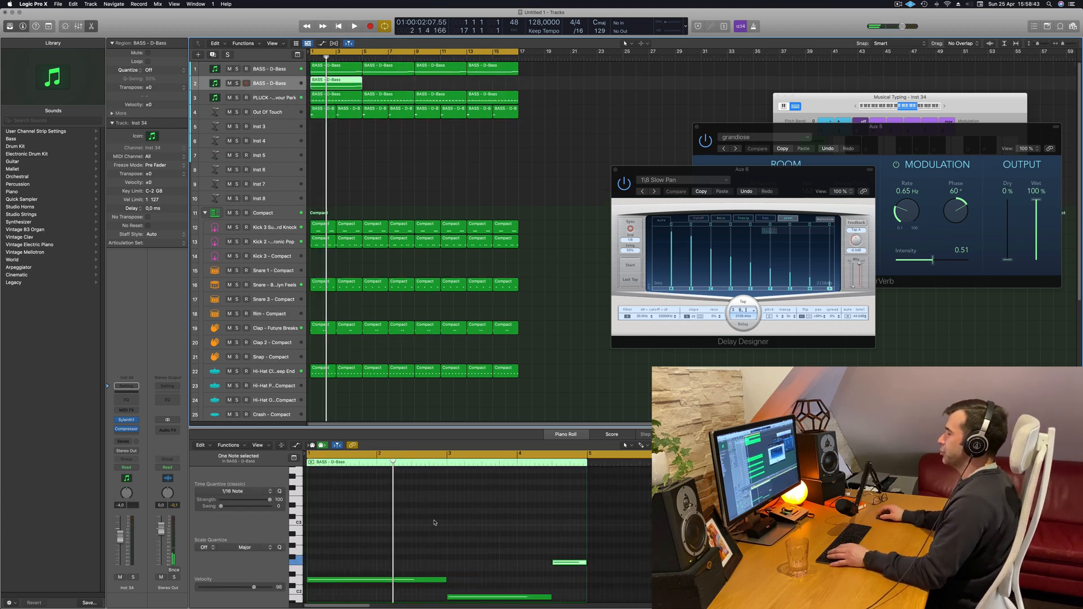
scroll(436, 516, "down", 5)
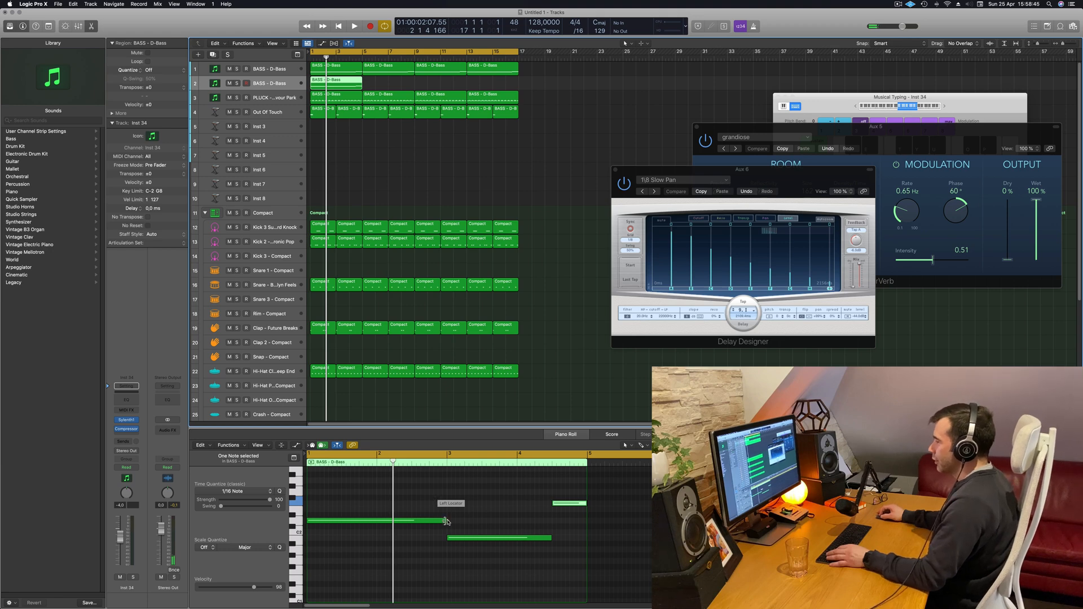
left_click_drag(446, 520, 314, 520)
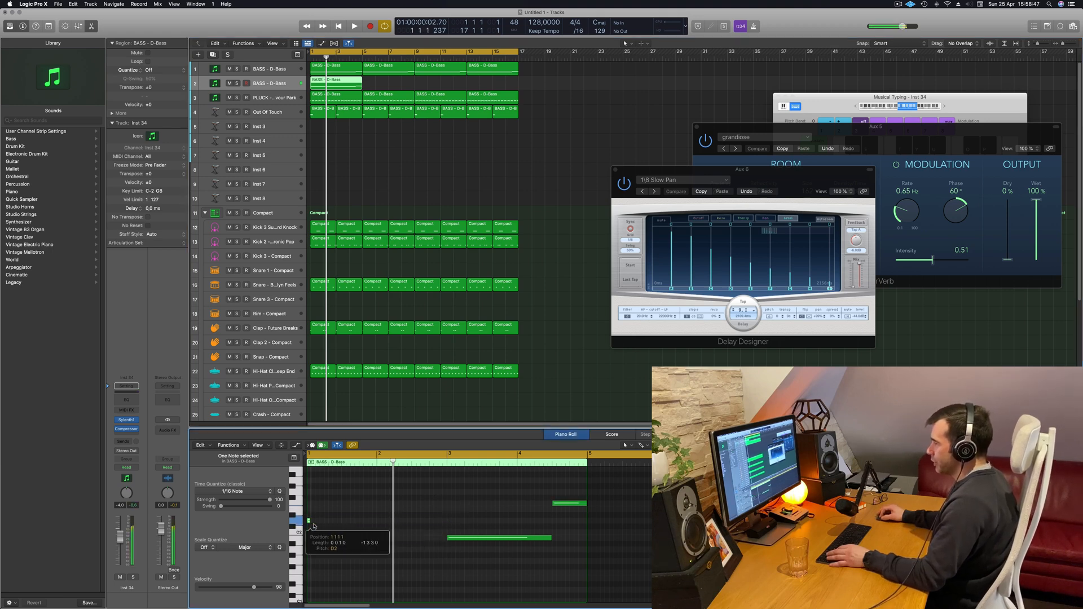
left_click(527, 537)
left_click_drag(551, 537, 454, 538)
scroll(356, 542, "right", 2)
scroll(356, 541, "right", 4)
scroll(396, 518, "left", 5)
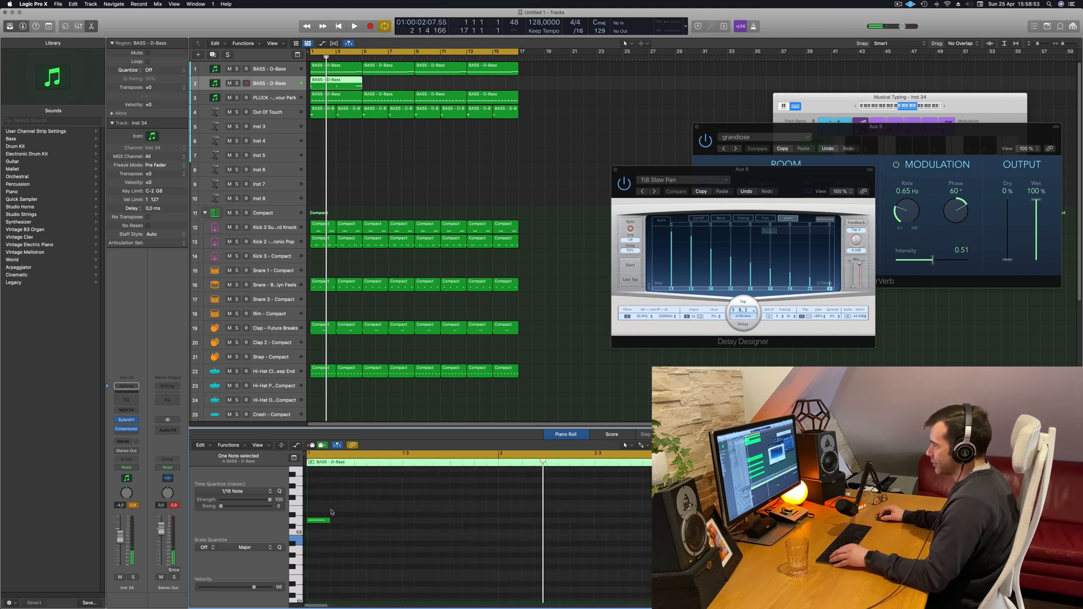
- Copy each short bass note at the same pitch so that it repeats right after the original
left_click_drag(616, 556, 345, 524)
left_click(319, 521)
key("super+Left")
key("super+Left")
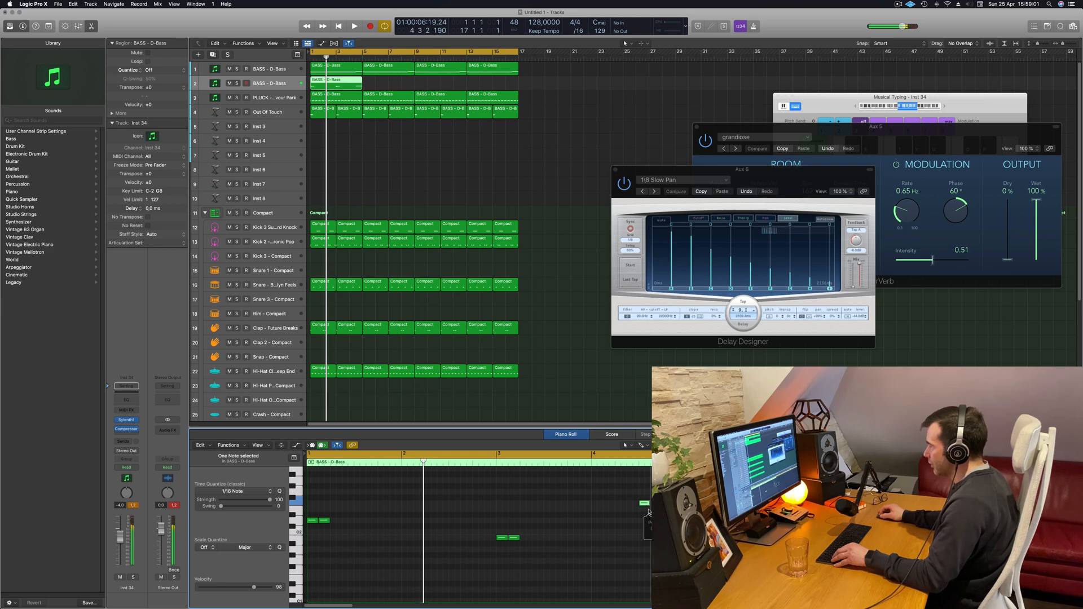
left_click_drag(655, 504, 670, 503)
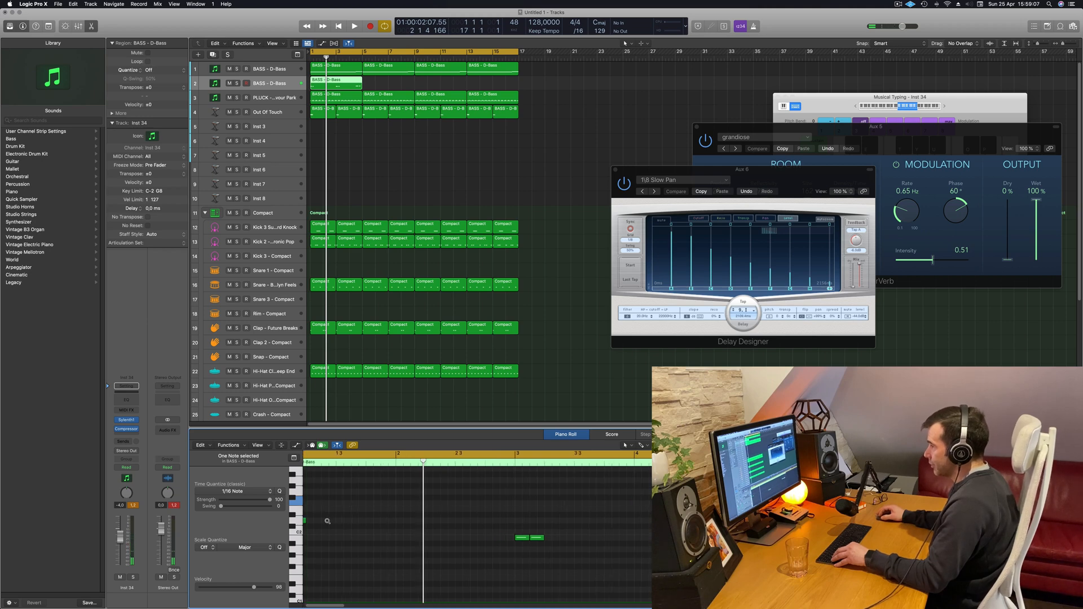
- Shift the repeated bass notes slightly later to leave an even gap after each first note
key("super+Right")
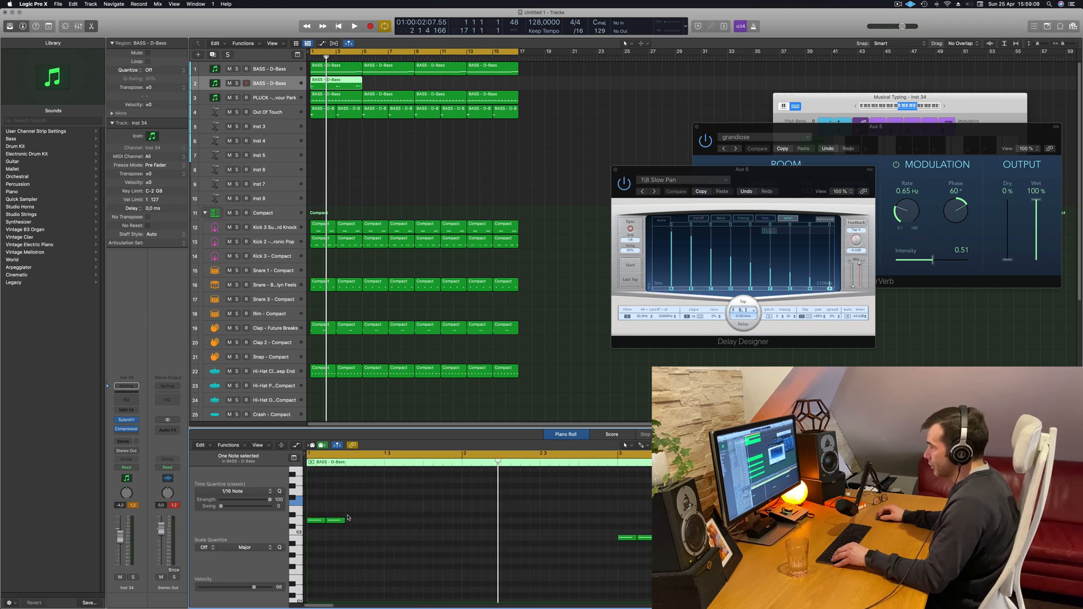
left_click_drag(338, 525, 348, 526)
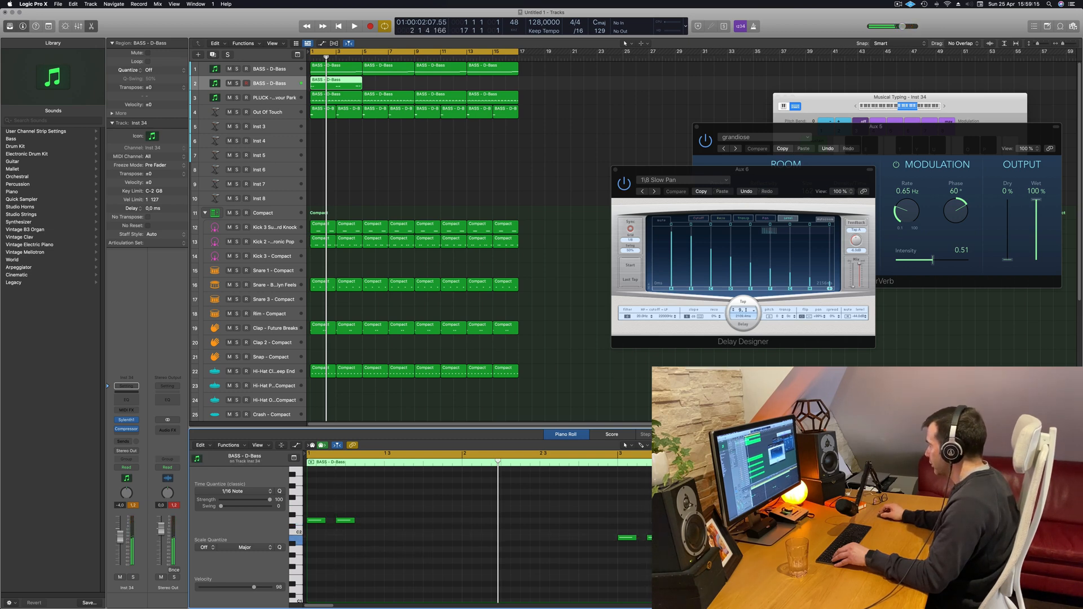
mouse_move(880, 501)
left_mouse_down()
mouse_move(869, 503)
mouse_move(880, 504)
left_mouse_up()
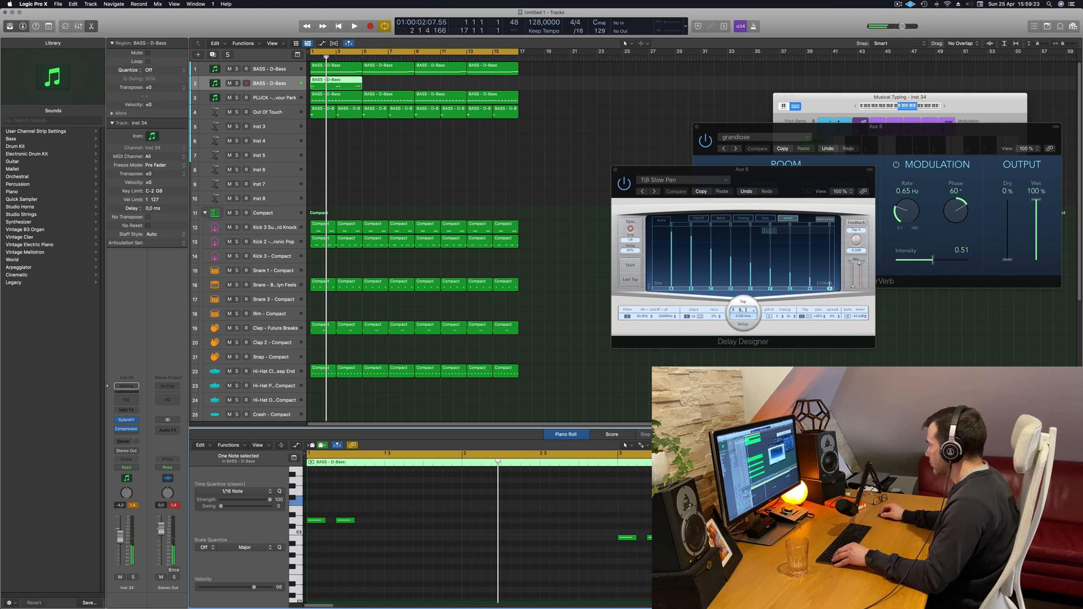
left_click_drag(898, 501, 898, 501)
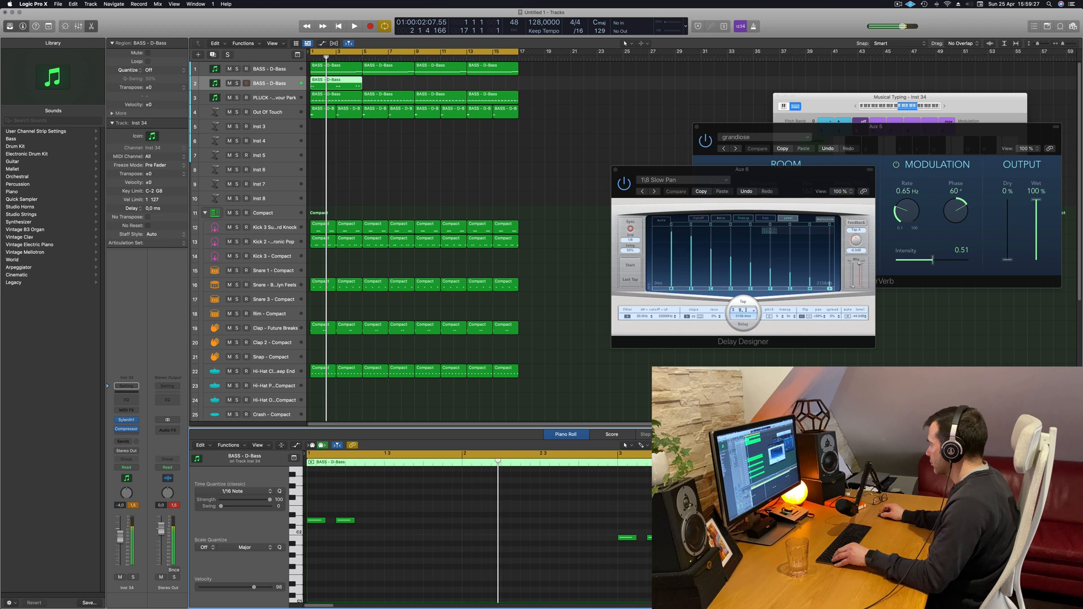
left_click(899, 503)
left_click_drag(909, 503, 909, 503)
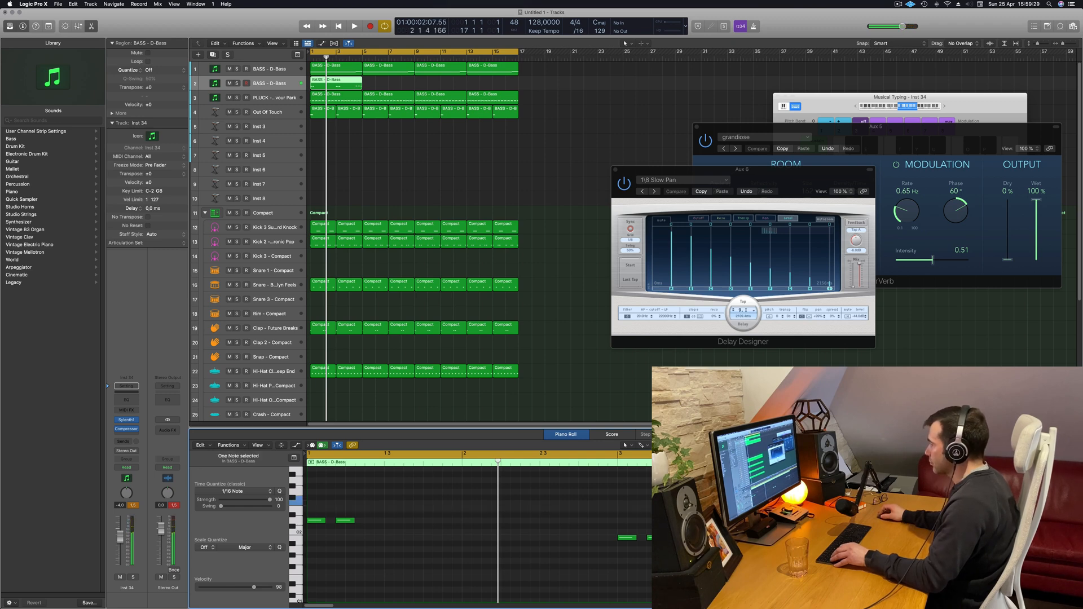
- Repeat the spaced bass notes to fill the region with a steady pattern and trim the region to end at bar 5
left_click_drag(316, 507, 691, 552)
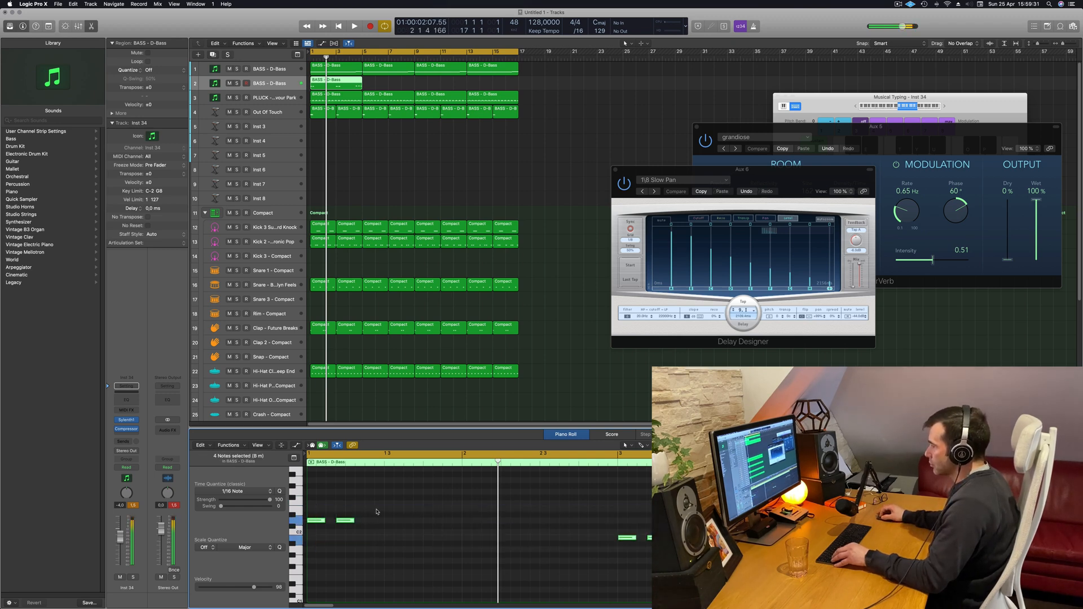
left_click_drag(318, 522, 610, 527)
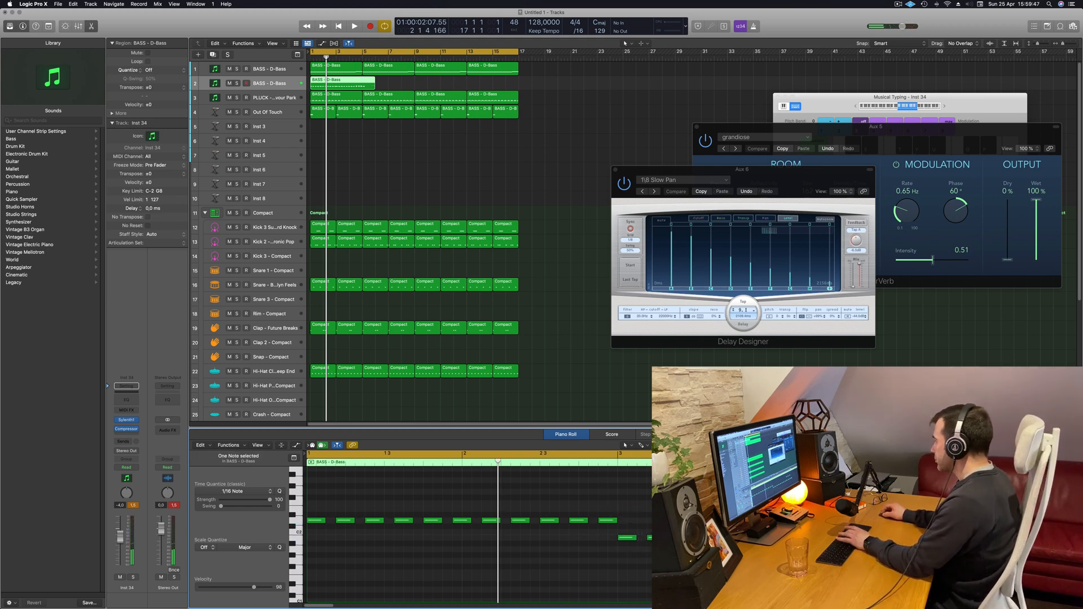
left_click(363, 81)
key("Delete")
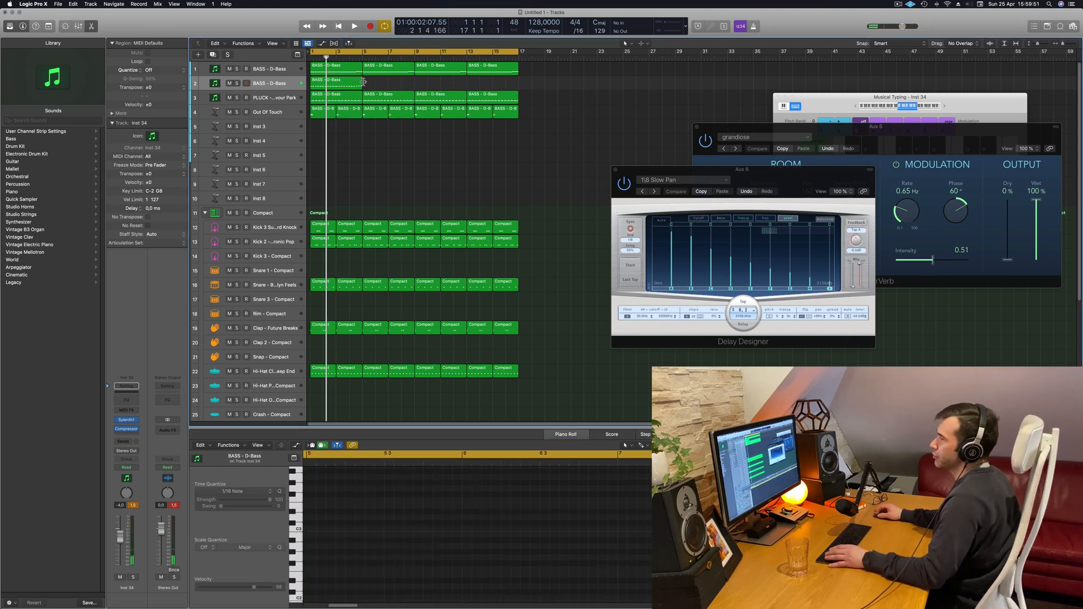
- Mute the original BASS - D-Bass track and listen to the new rhythmic bass region with the other tracks
left_click(337, 84)
key("space")
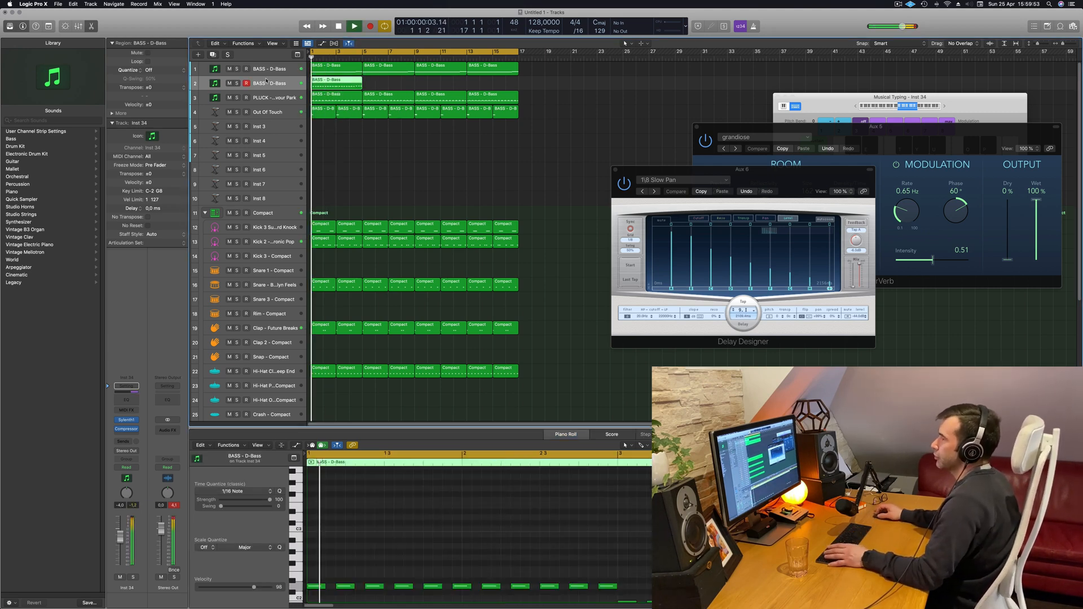
left_click(230, 69)
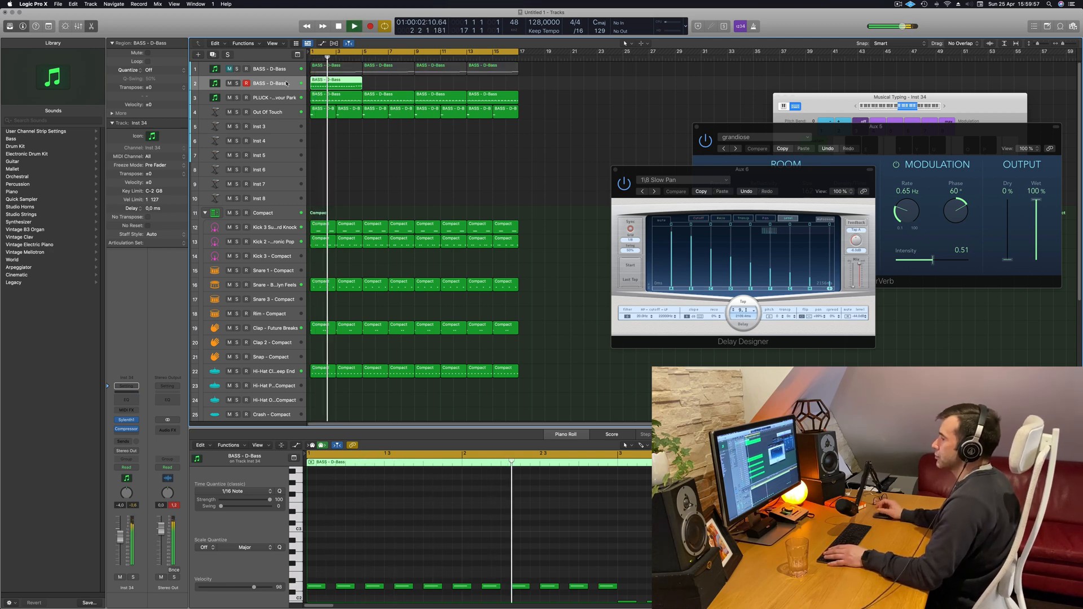
scroll(633, 461, "down", 3)
scroll(633, 461, "down", 2)
scroll(599, 411, "down", 4)
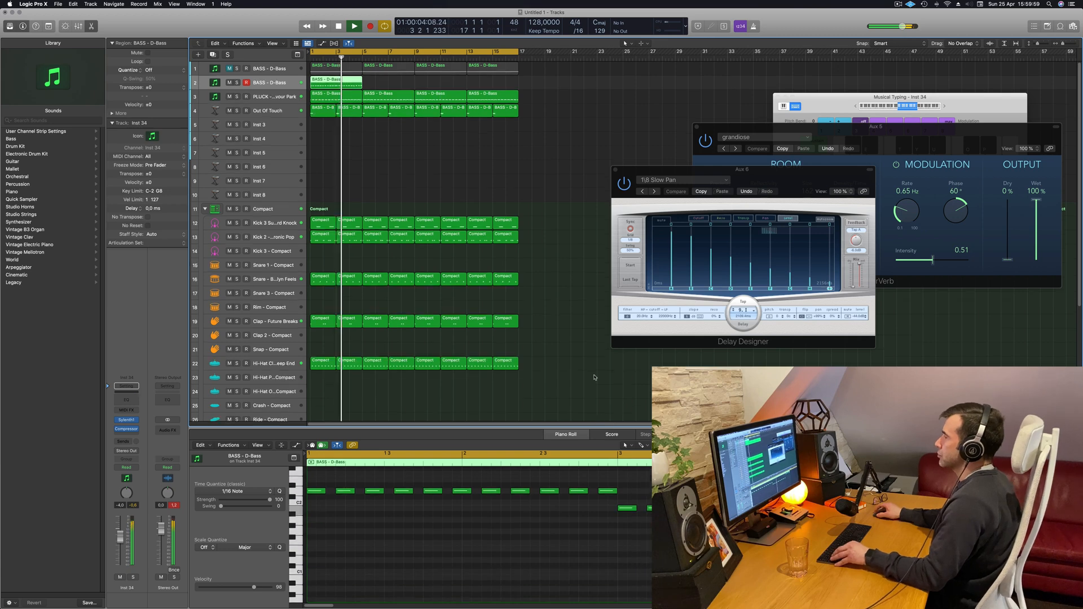
- Copy the rhythmic bass region along its track up to bar 17 and replay from the start
key("space")
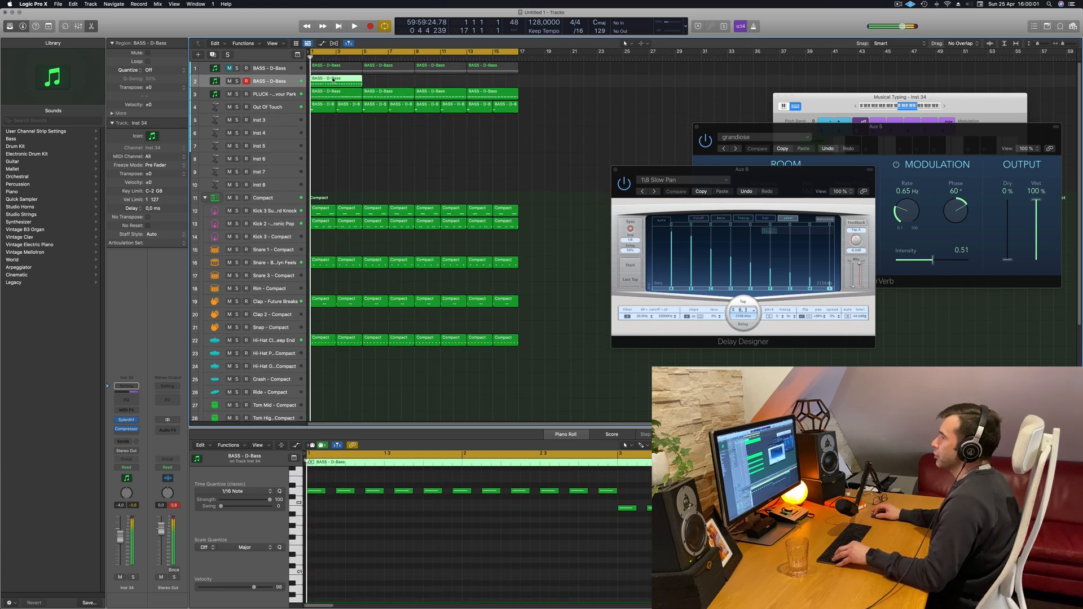
left_click_drag(358, 81, 443, 82)
key("space")
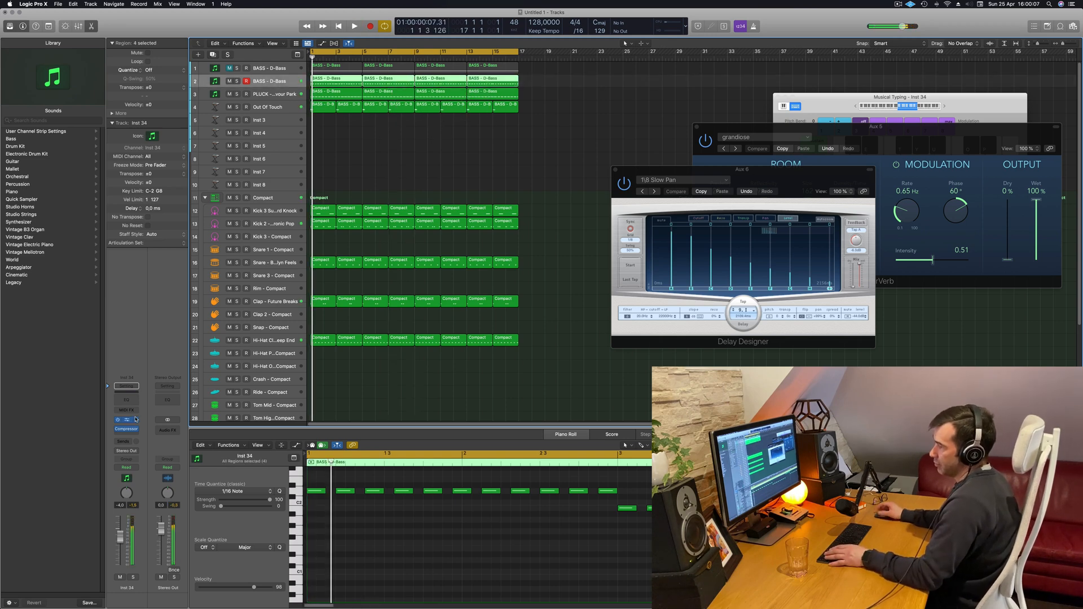
- Replace the rhythmic bass track's instrument with Arturia's Modular V and play the arrangement with it
left_click(135, 419)
mouse_move(200, 603)
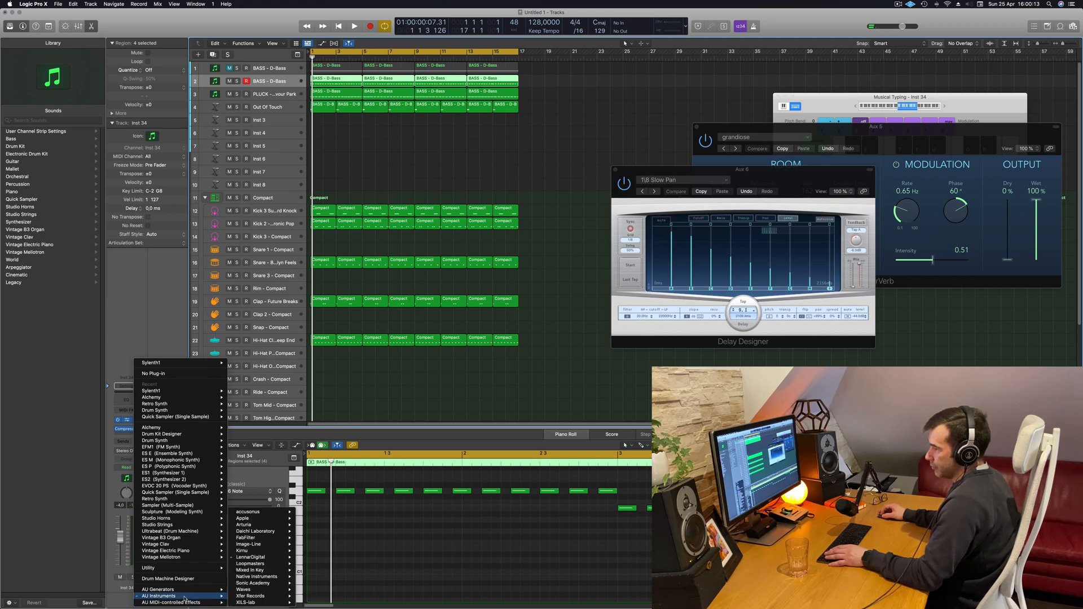
mouse_move(259, 528)
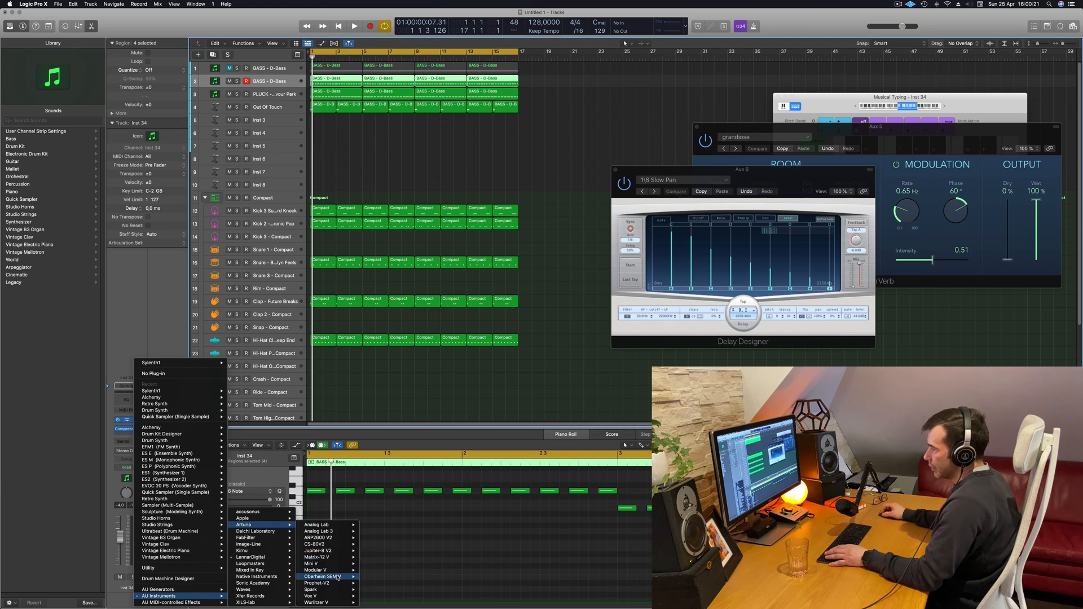
left_click(370, 571)
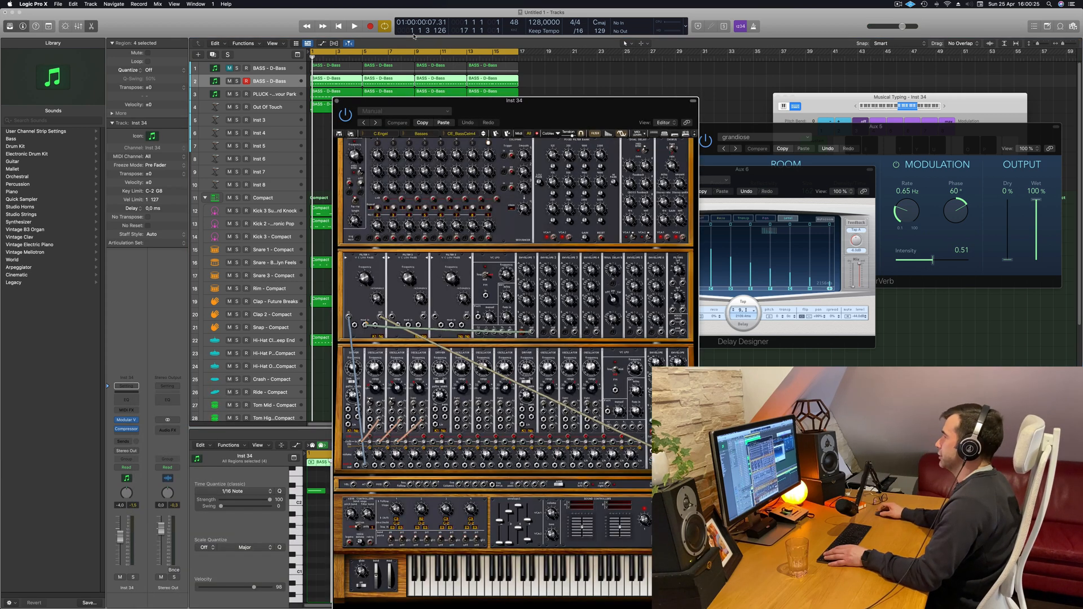
mouse_move(666, 86)
left_mouse_down()
mouse_move(653, 89)
mouse_move(699, 83)
mouse_move(670, 92)
mouse_move(630, 80)
mouse_move(655, 85)
left_mouse_up()
key("space")
key("space")
key("space")
key("space")
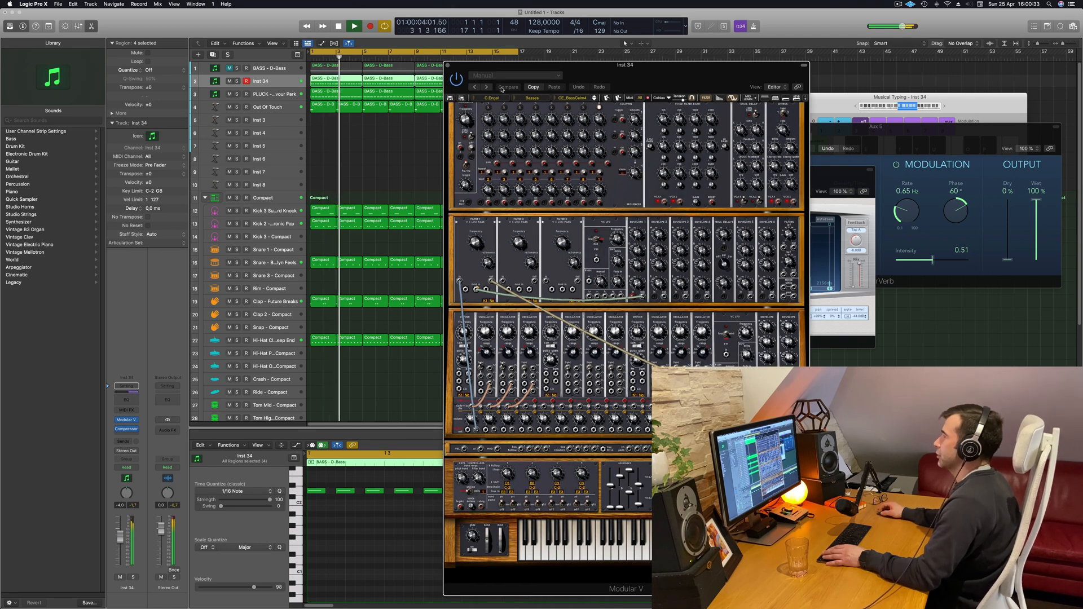
- Audition C.Engel bass presets such as CE_ElefBass and CE_Taurus1 in Modular V during playback
key("space")
key("space")
left_click(595, 99)
key("space")
left_click(595, 100)
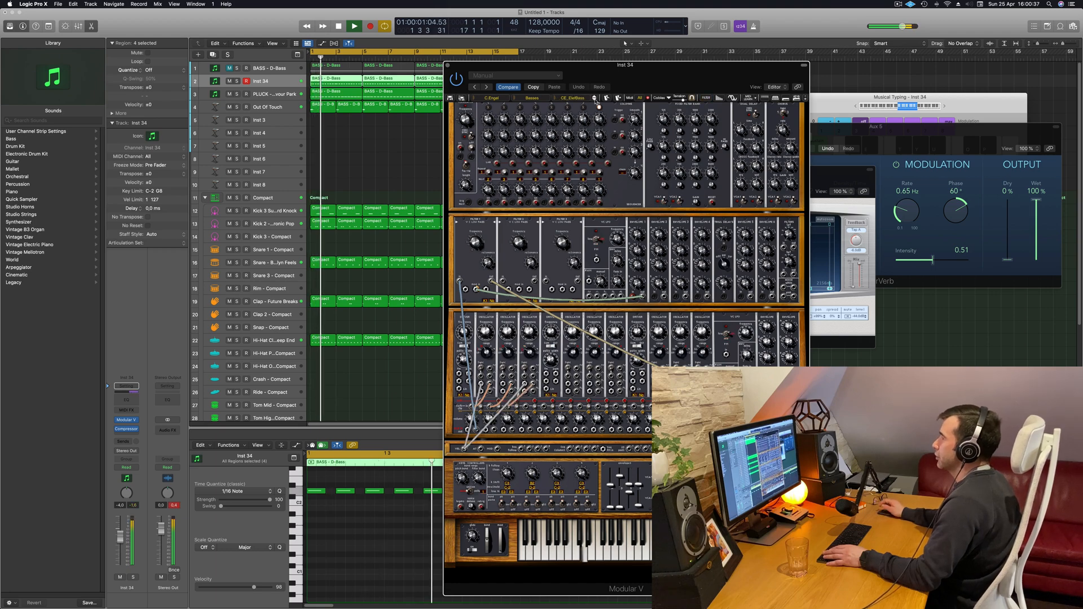
left_click(595, 99)
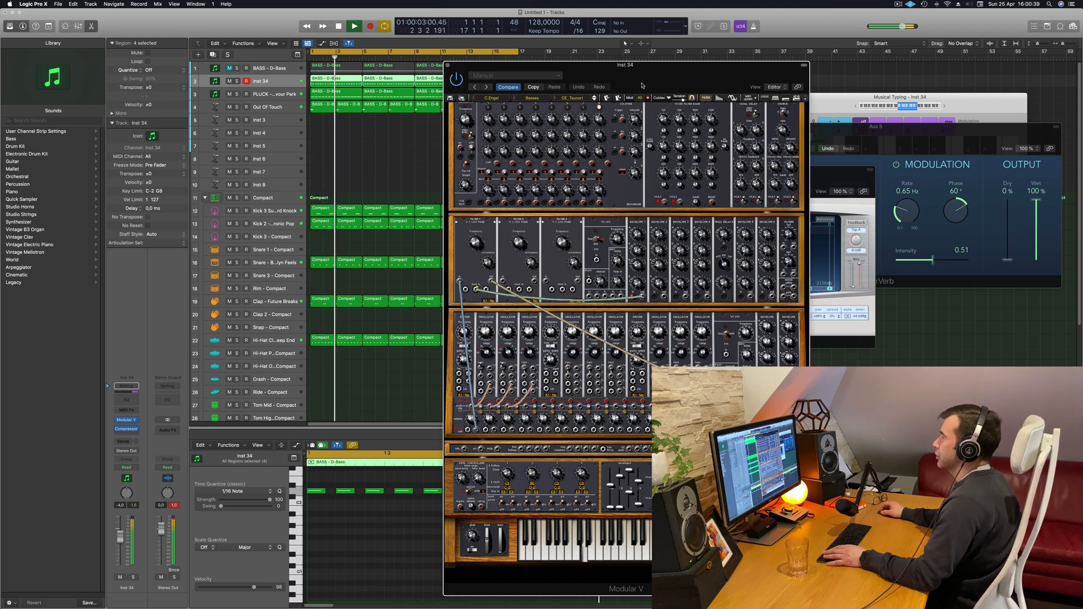
left_click_drag(635, 86, 668, 82)
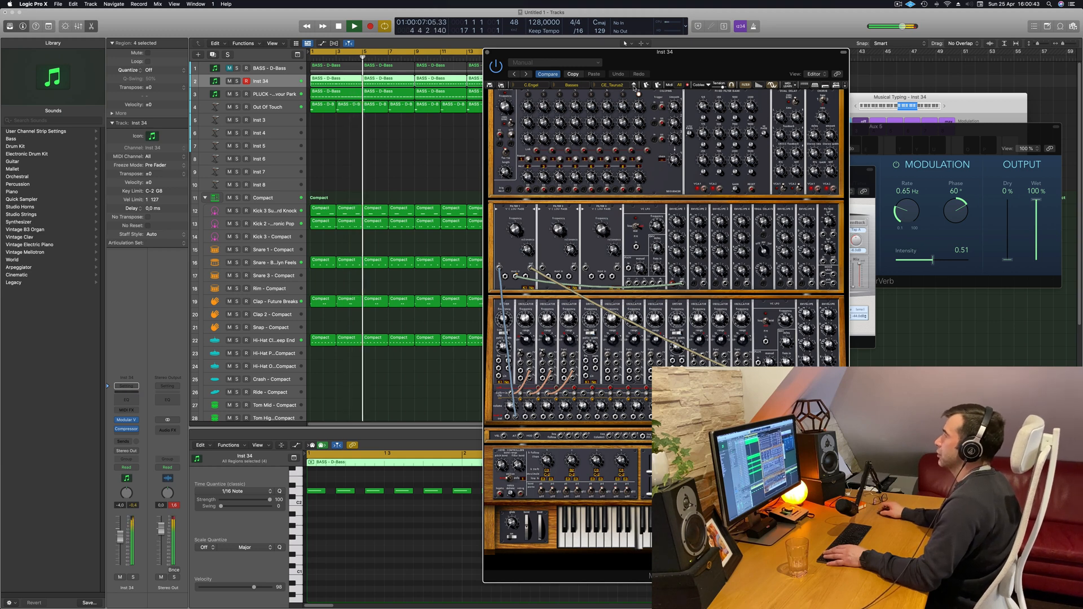
- Switch Modular V's preset selection to the Basses category of the All bank
left_click(519, 85)
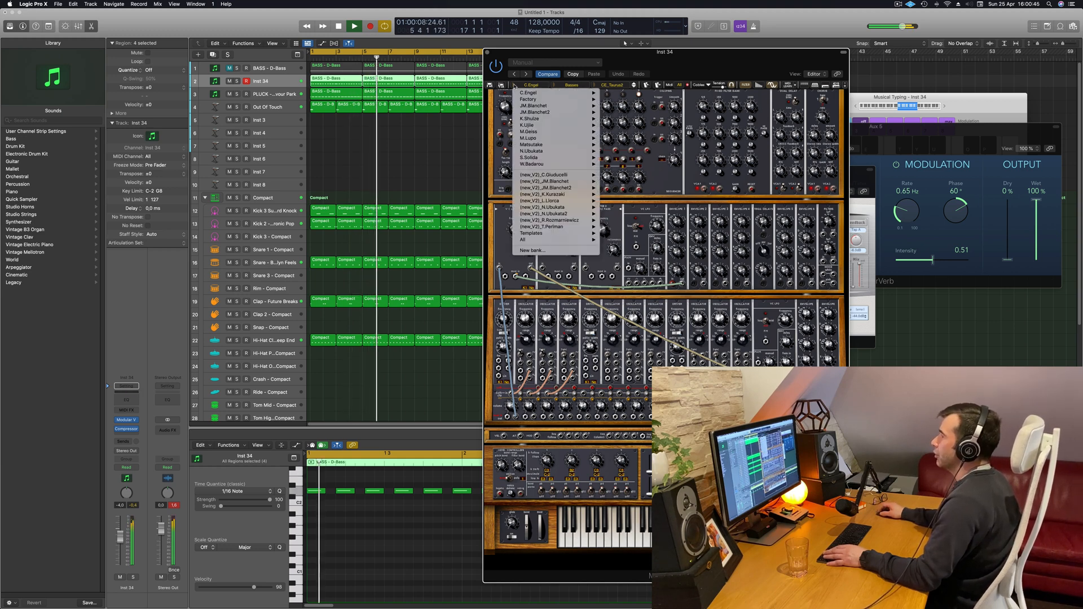
mouse_move(531, 240)
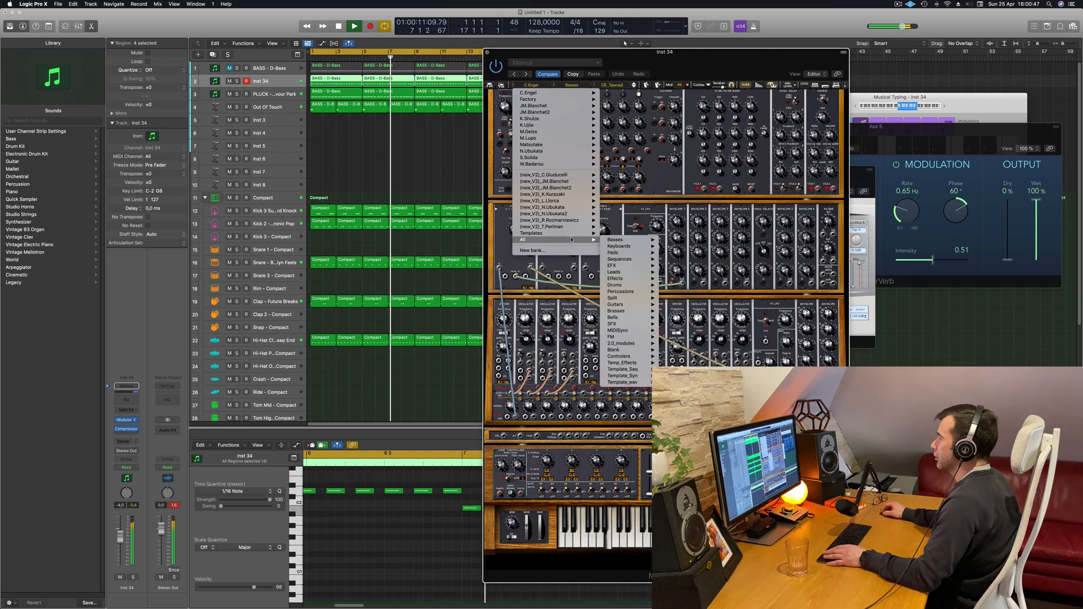
mouse_move(626, 240)
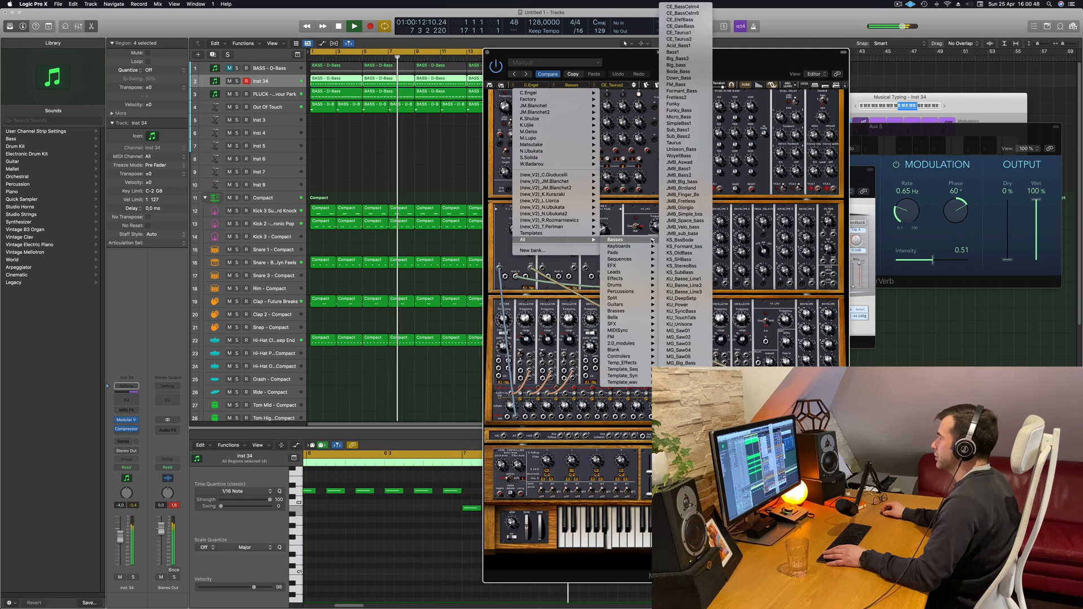
left_click(683, 7)
- Audition the bass presets up to Bass1, then lower the rhythmic bass track's volume and reset its peak level
left_click_drag(732, 62, 713, 63)
left_click(616, 86)
left_click(616, 86)
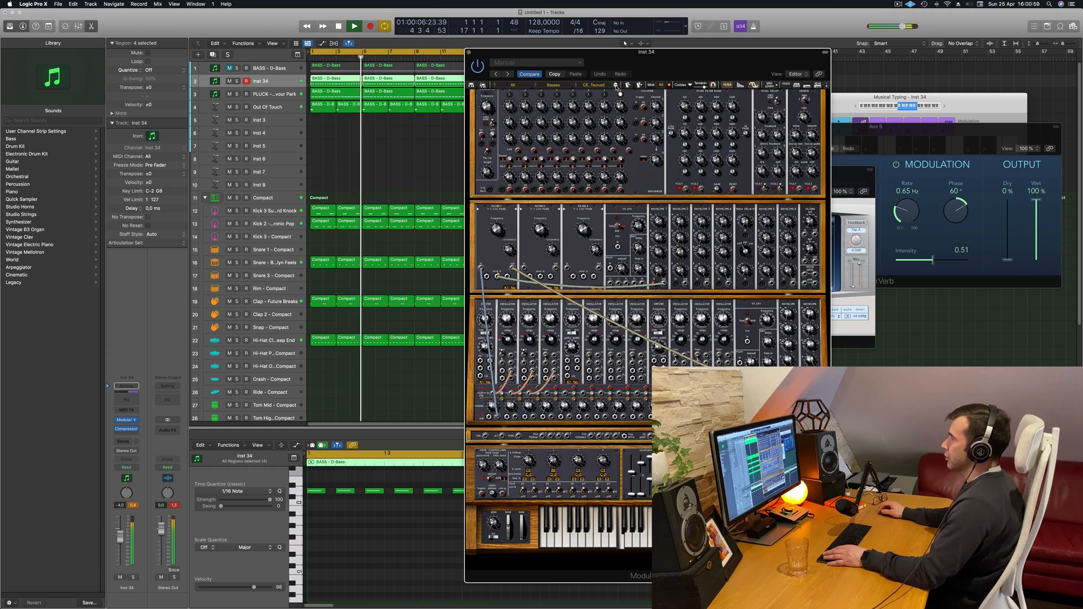
left_click(616, 87)
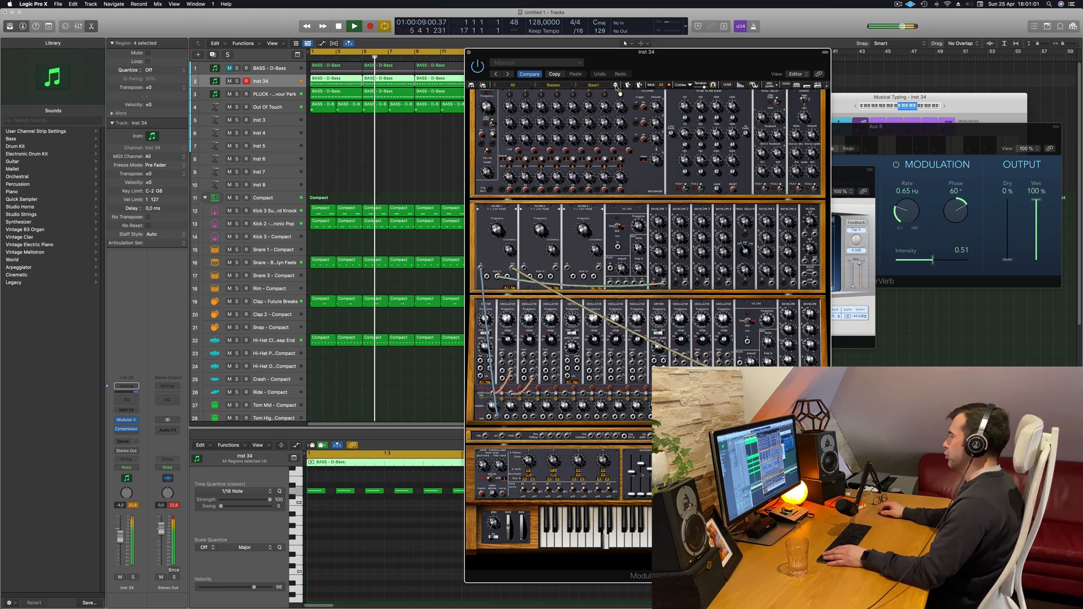
left_click(126, 543)
left_click(136, 505)
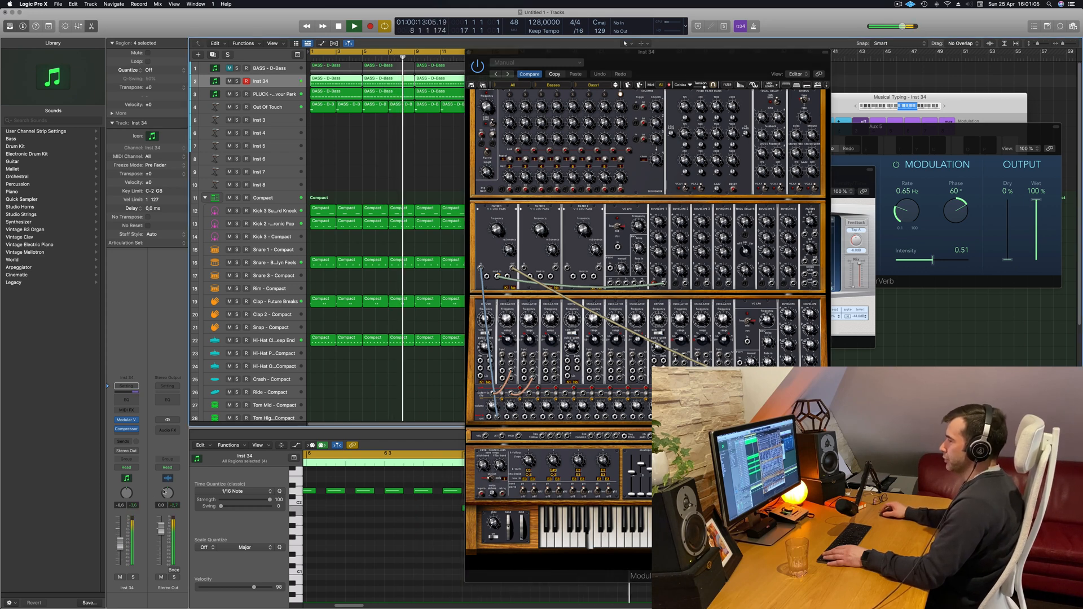
- Audition the Modular V bass presets one after another from Big_Bass2 through FM_Bass, Funky and Taurus to Unisson_Bass
left_click(616, 87)
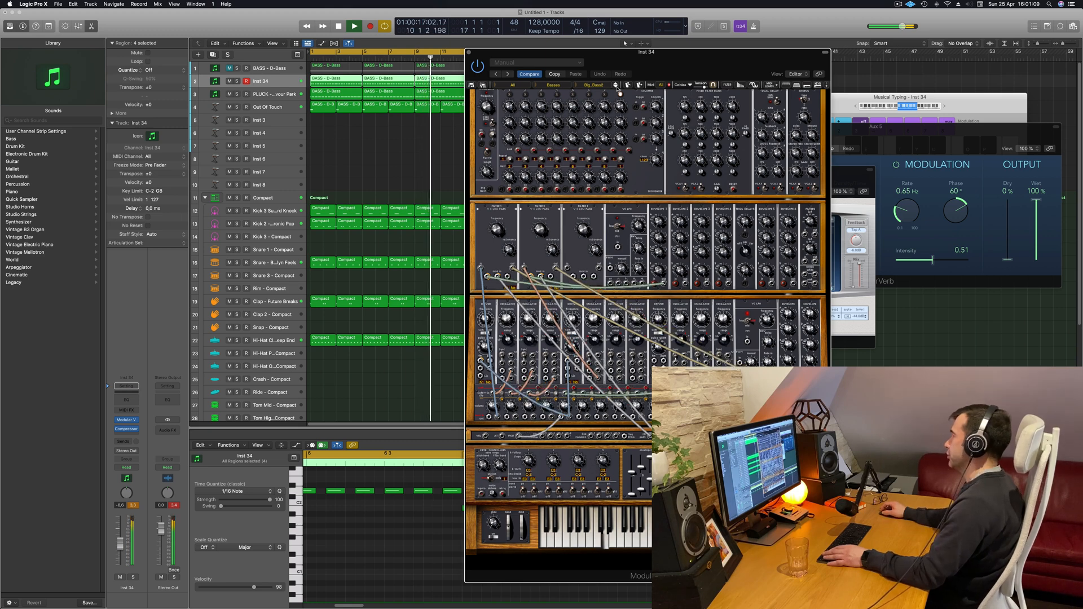
left_click(616, 87)
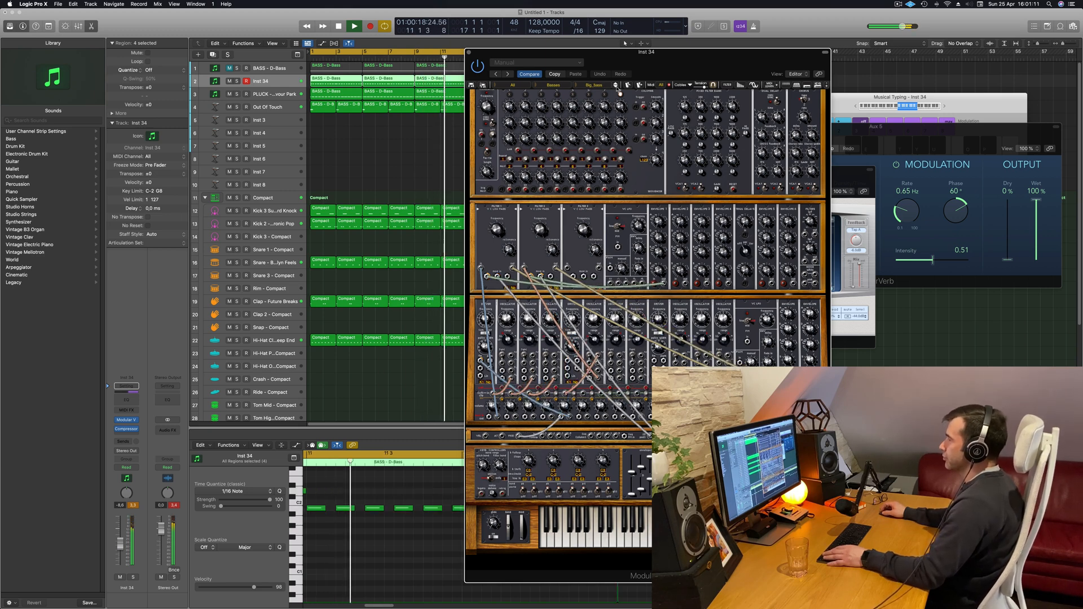
left_click(616, 87)
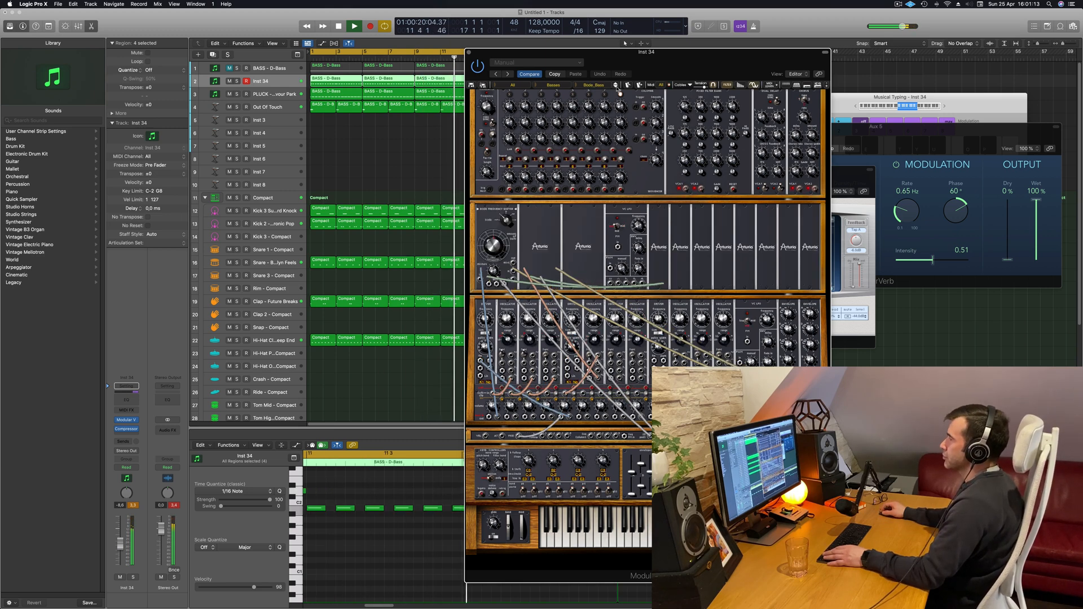
left_click(616, 86)
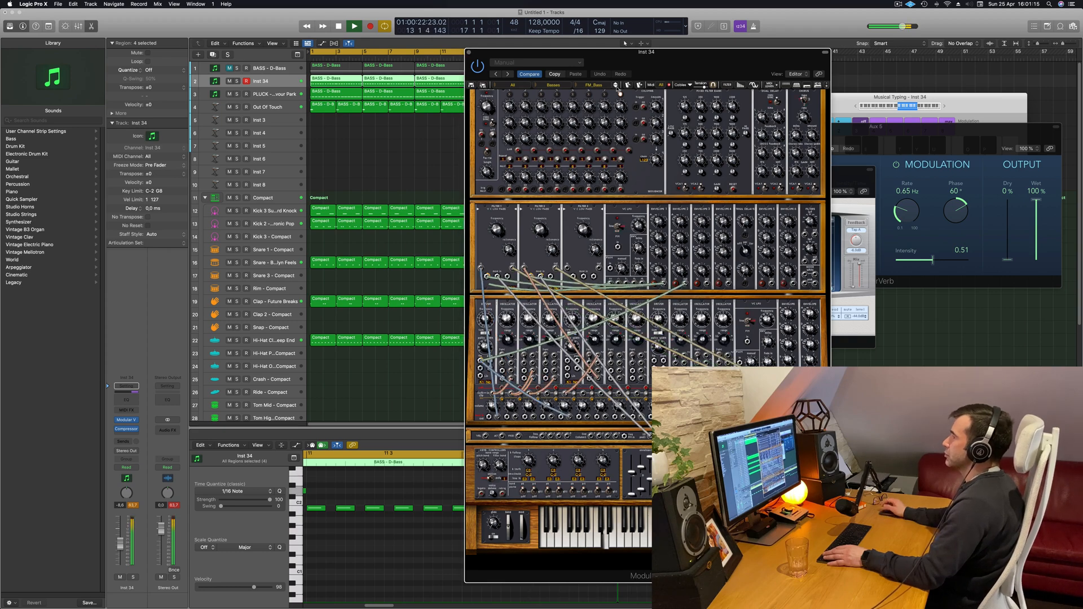
left_click(616, 87)
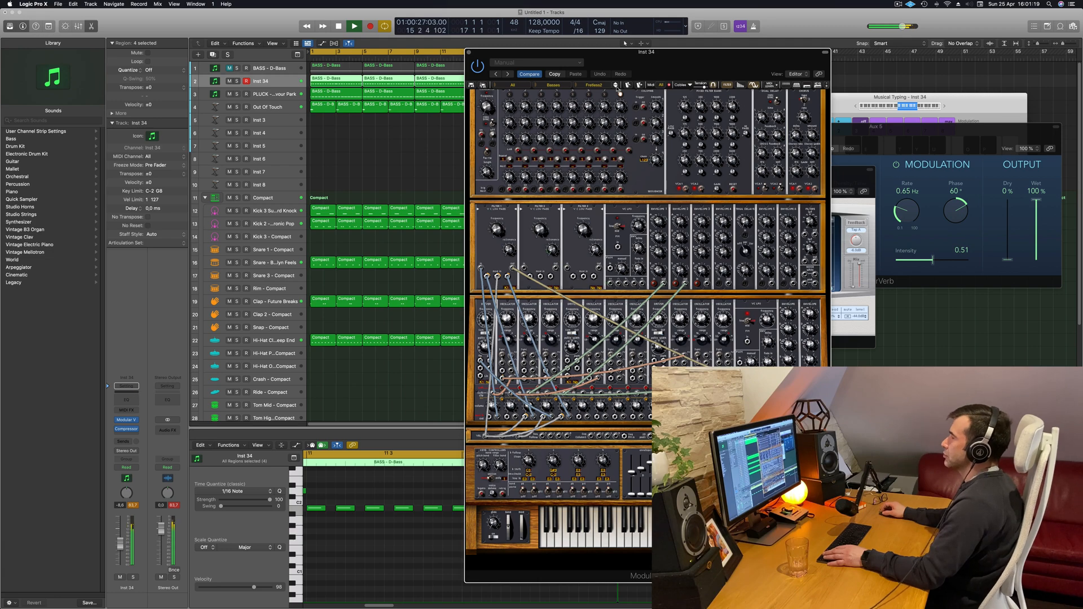
left_click(616, 87)
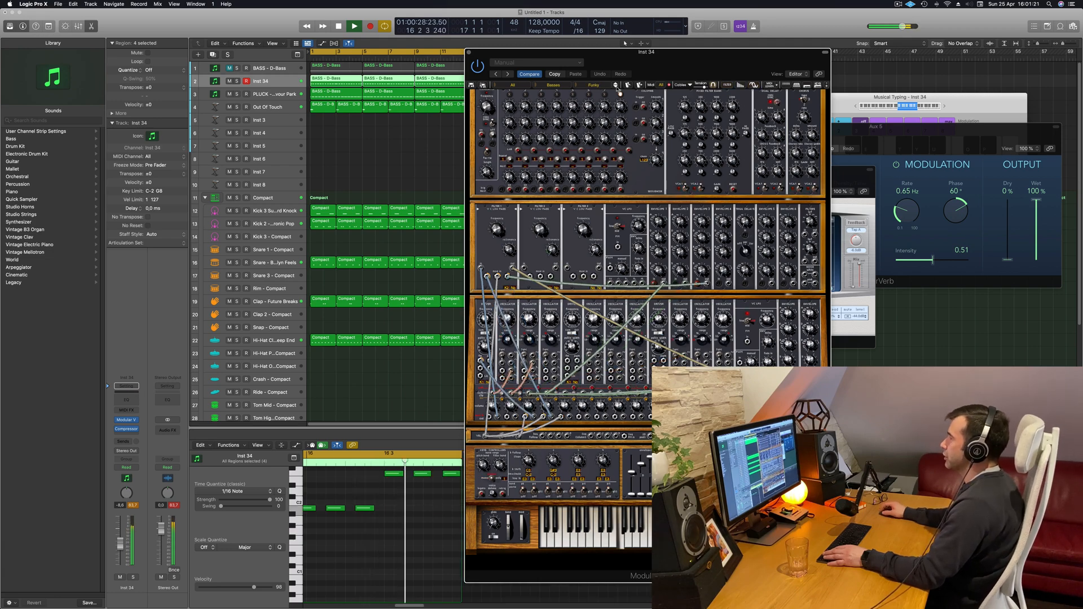
left_click(617, 88)
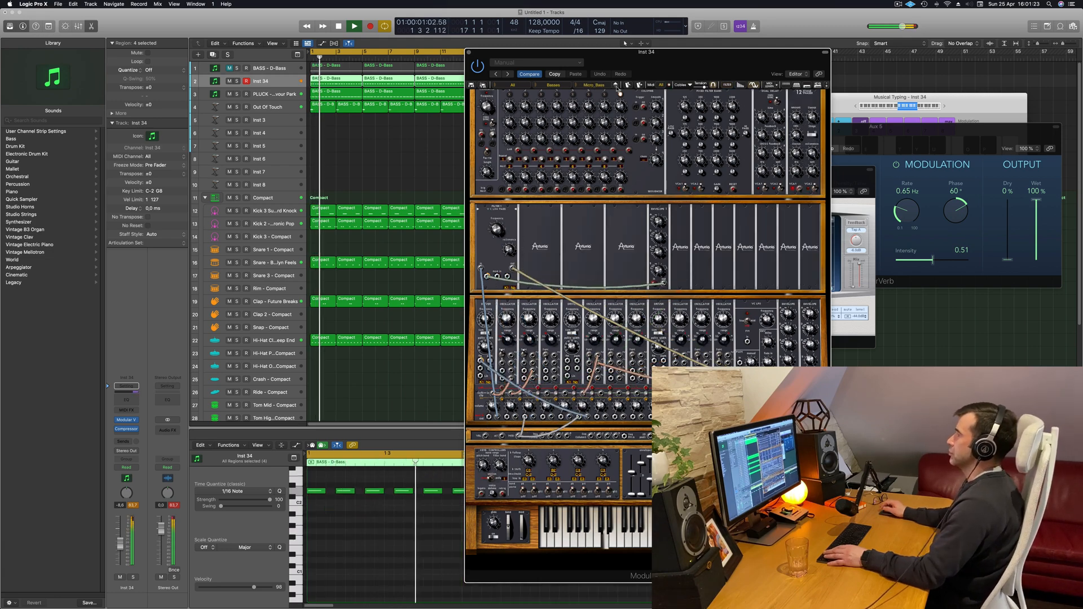
left_click(617, 87)
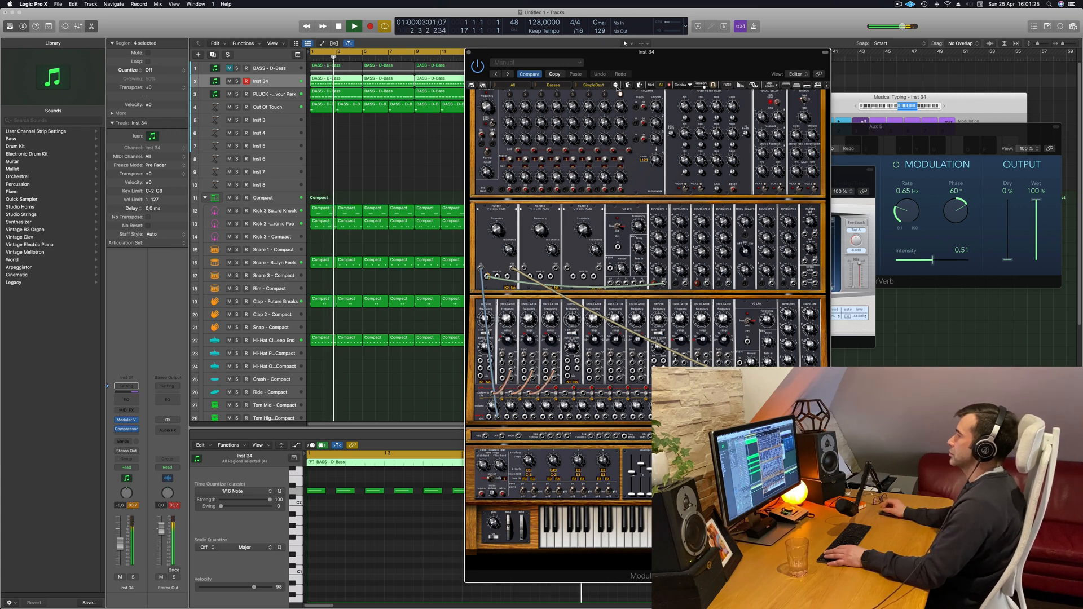
left_click(617, 87)
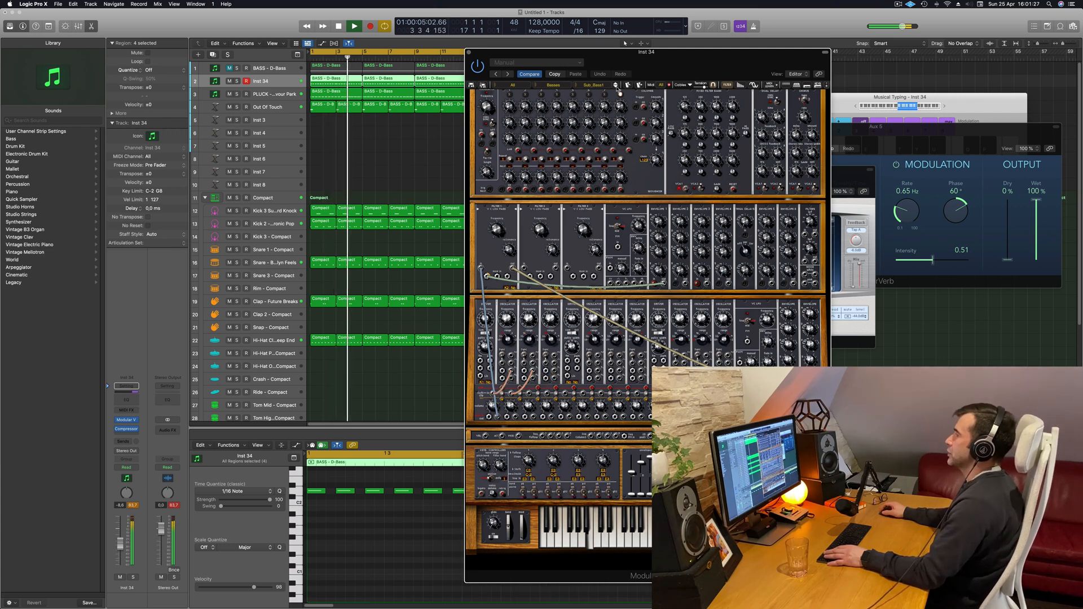
left_click(617, 87)
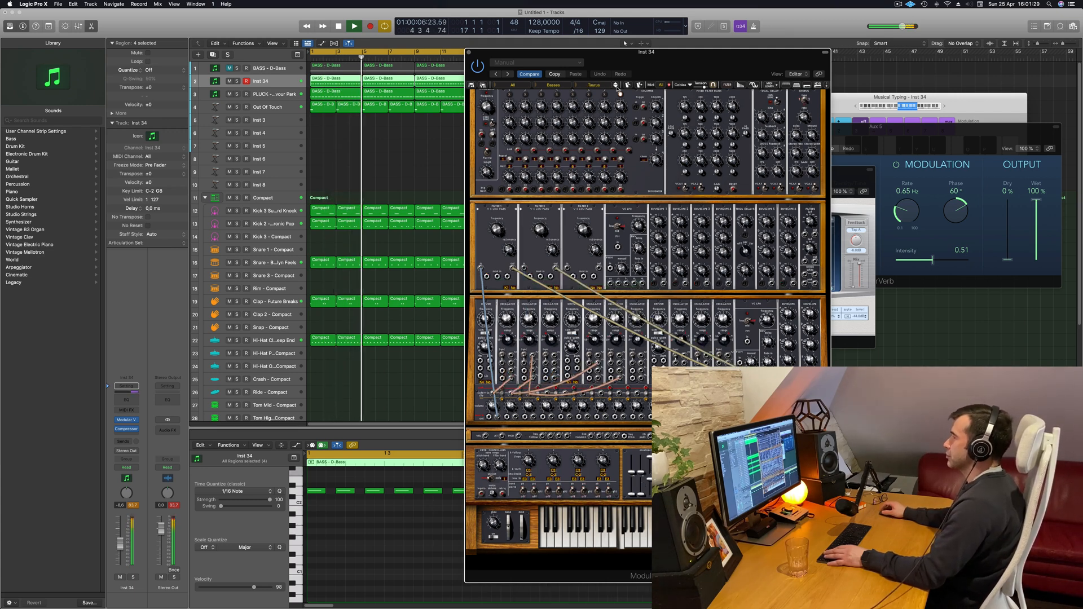
left_click(617, 87)
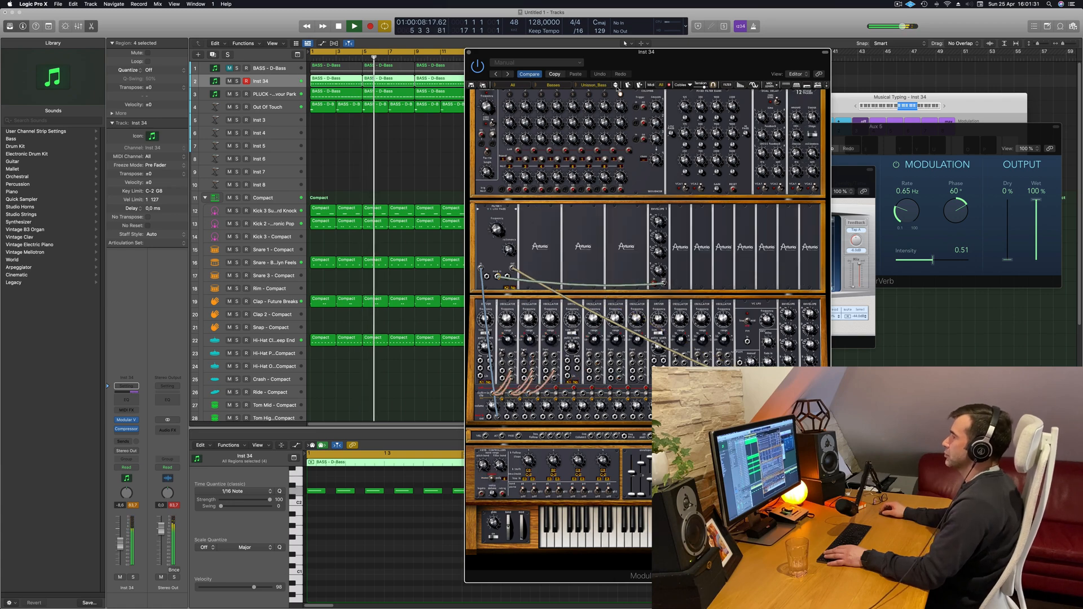
- Continue through the JMB bass presets and load JMB_Simple_bss as the rhythmic bass sound
left_click_drag(673, 66, 612, 70)
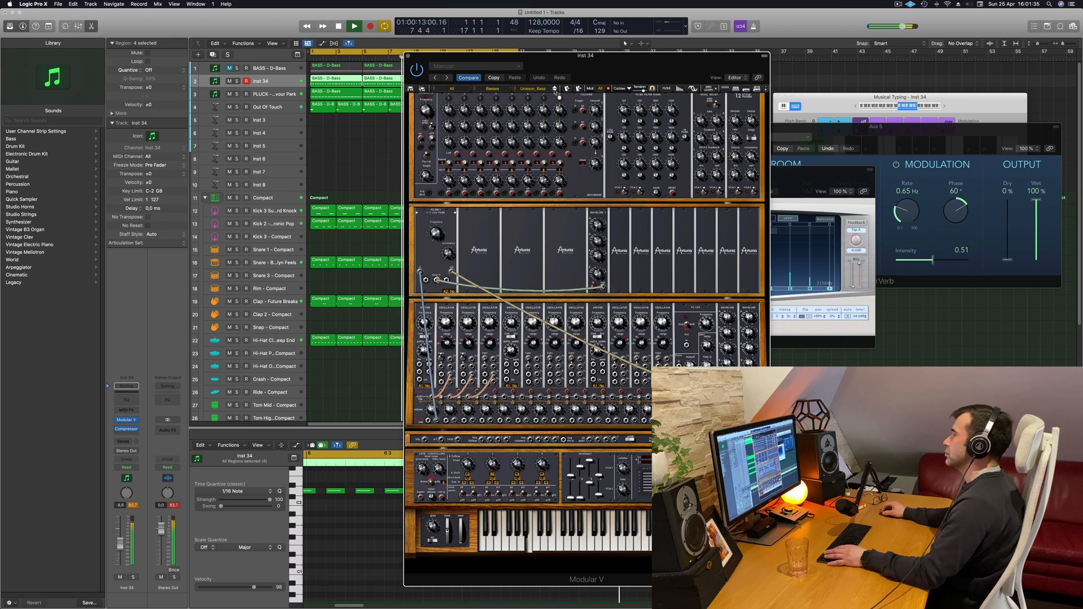
left_click(555, 90)
left_click(555, 90)
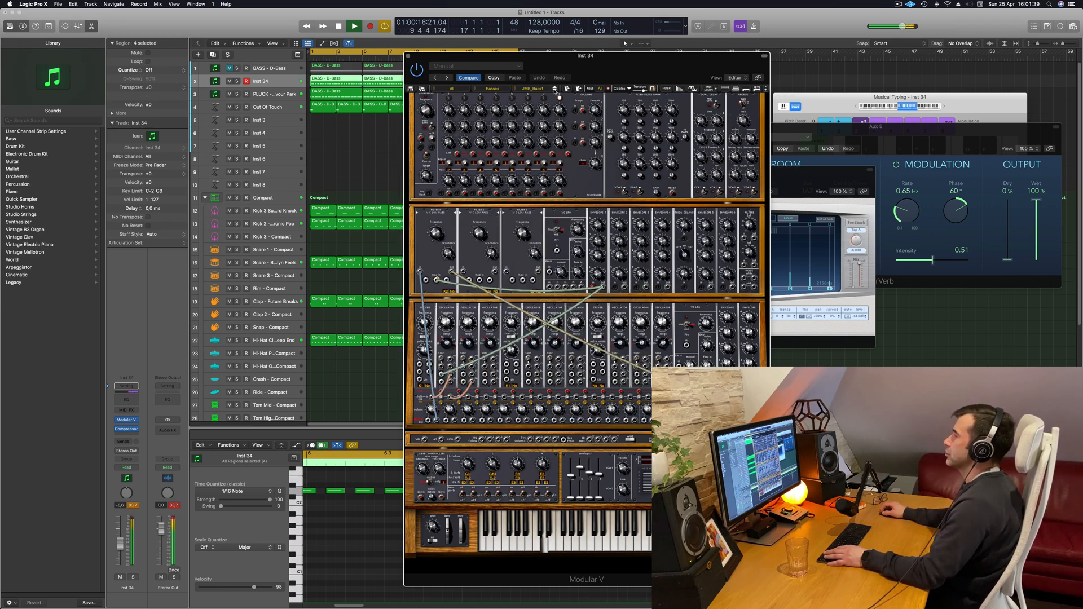
left_click(556, 91)
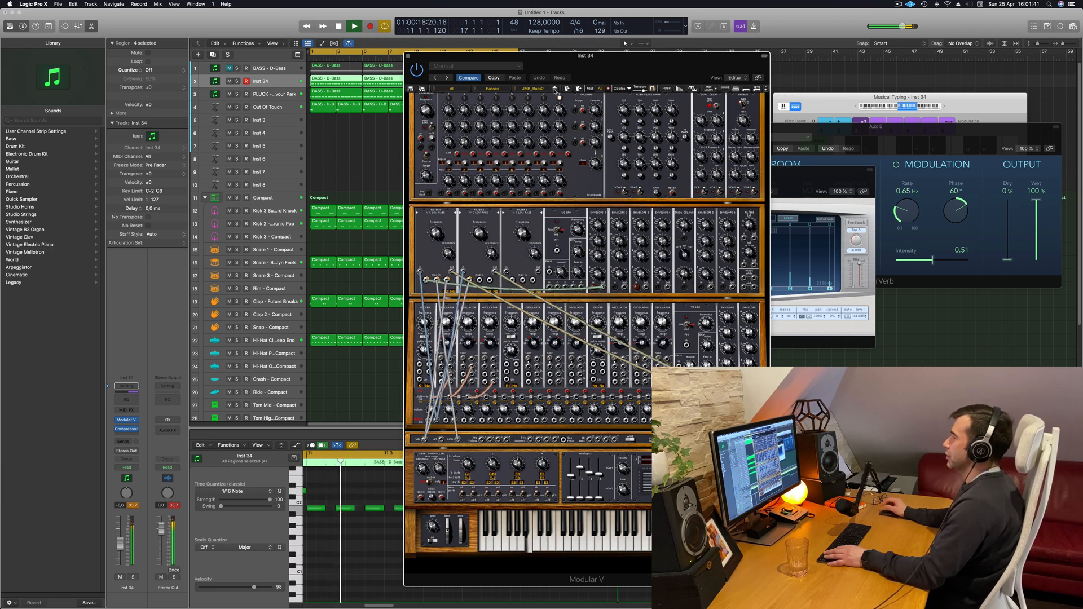
left_click(555, 90)
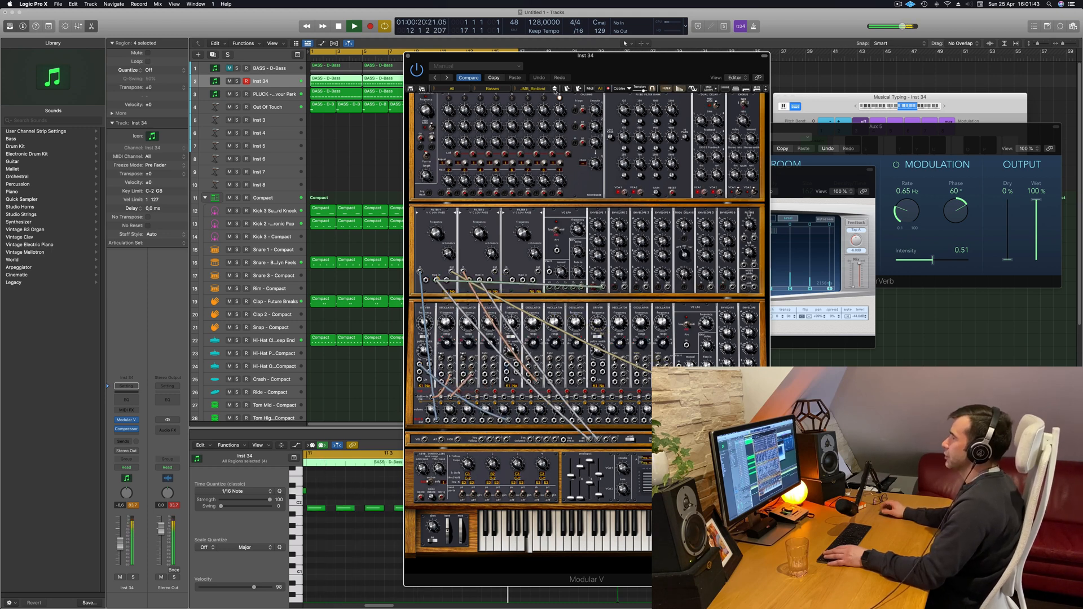
left_click(556, 91)
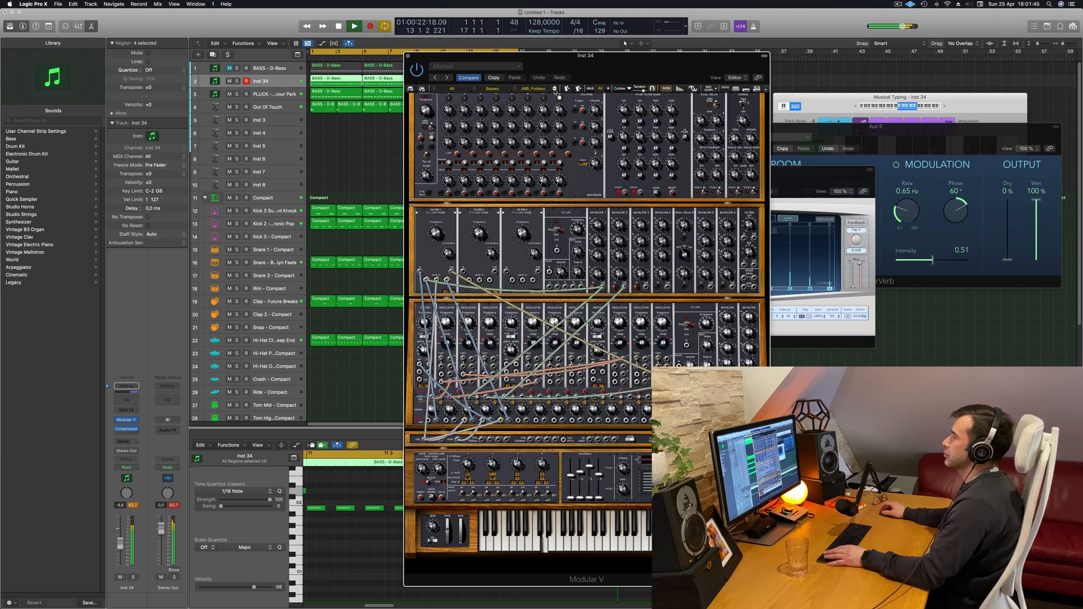
left_click(556, 90)
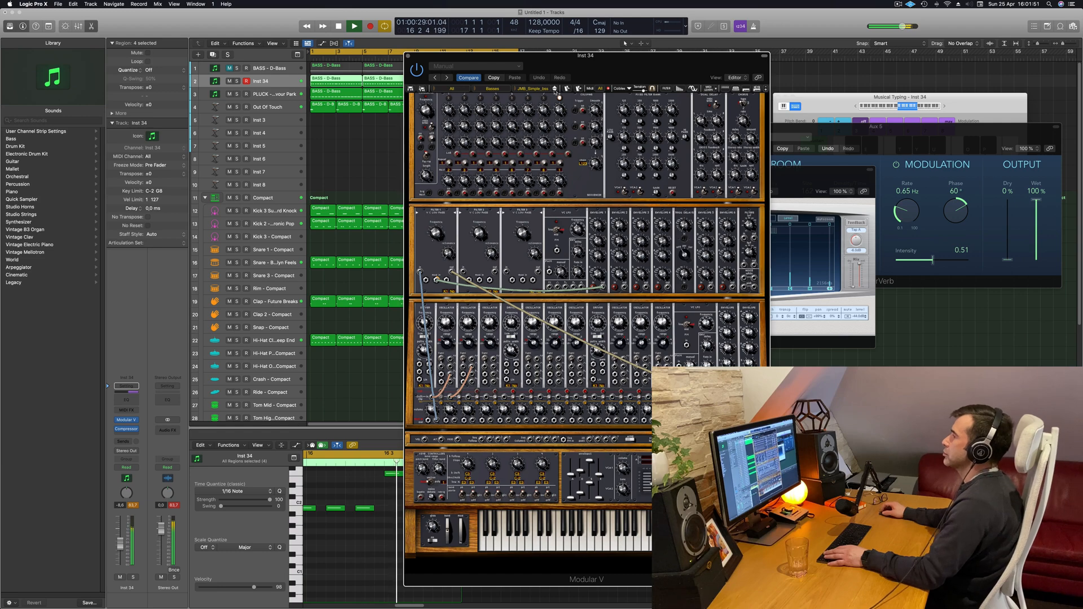
- Replay the arrangement from the start and lower the rhythmic bass track's volume to about -11.8 dB
left_click_drag(628, 73, 807, 70)
key("space")
key("space")
key("space")
key("space")
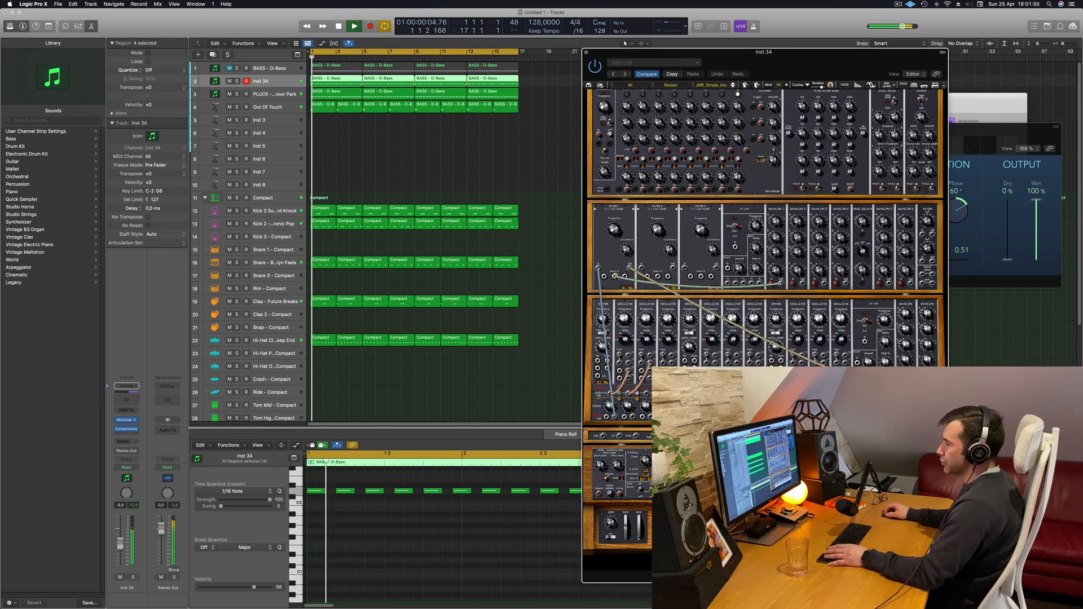
left_click_drag(118, 568, 120, 545)
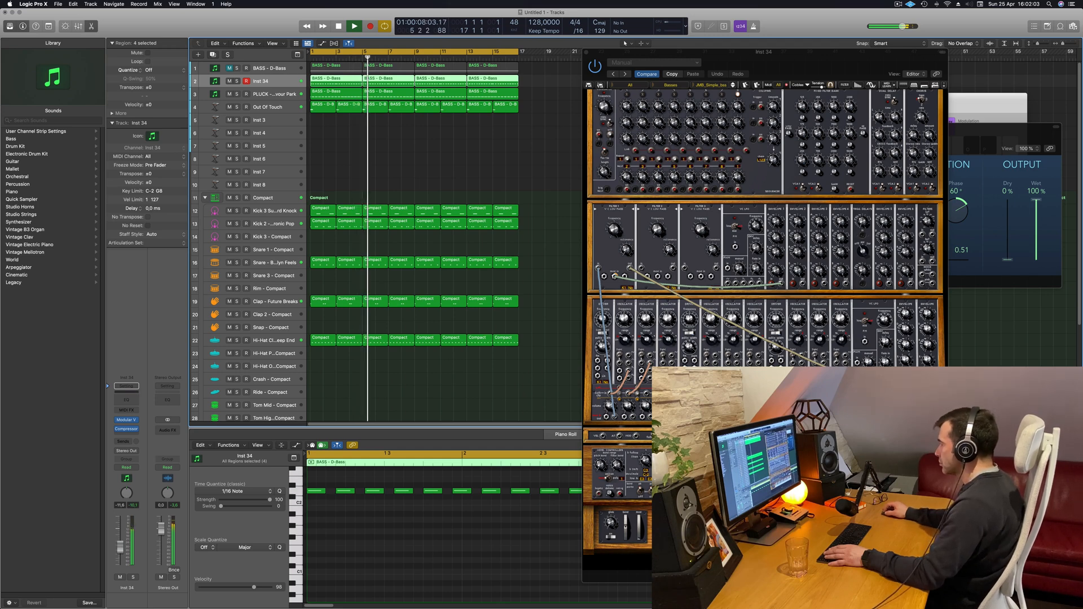
left_click(906, 380)
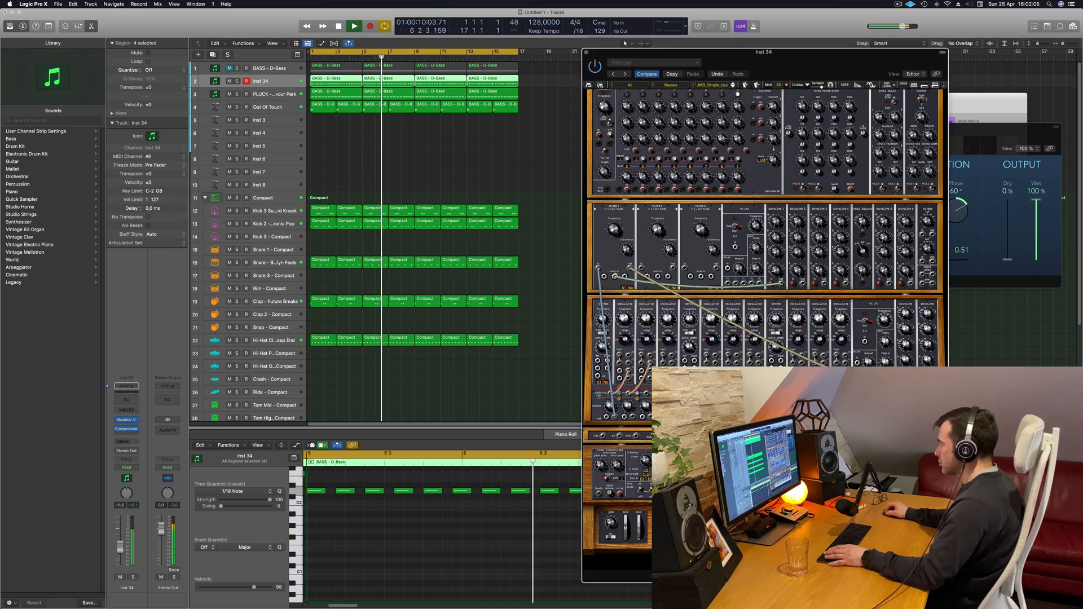
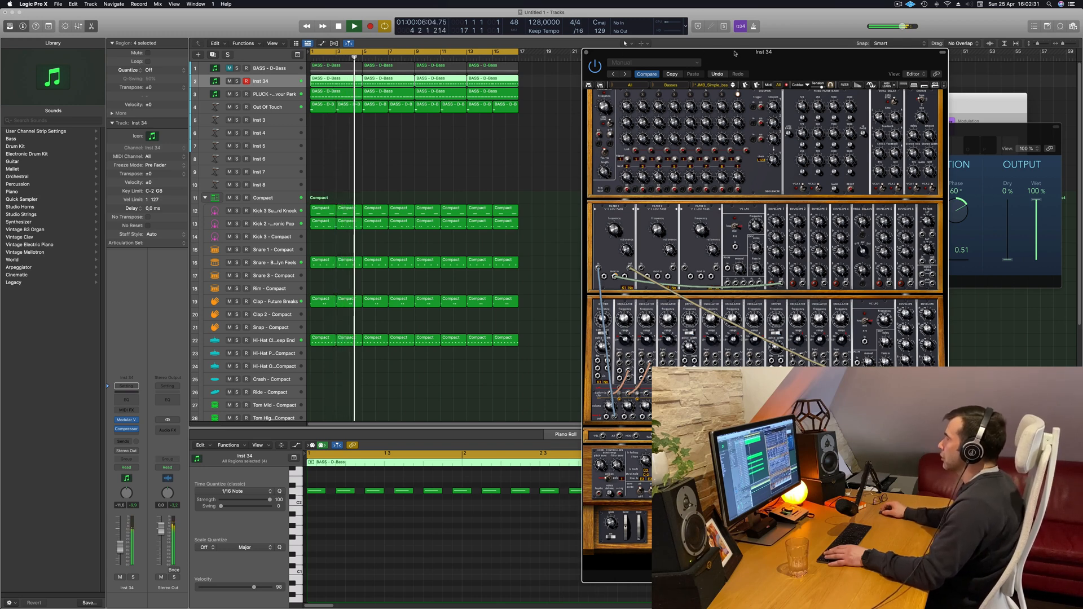
left_click_drag(734, 53, 681, 58)
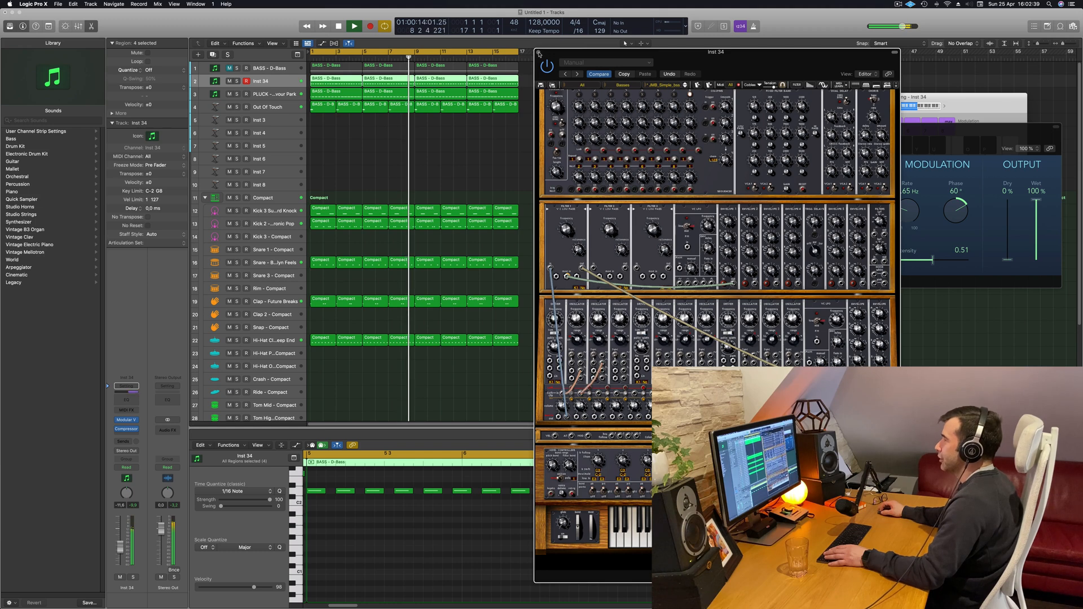
- Close the rhythmic bass's Modular V window, replay the arrangement from the start and deselect all regions
left_click(538, 52)
key("space")
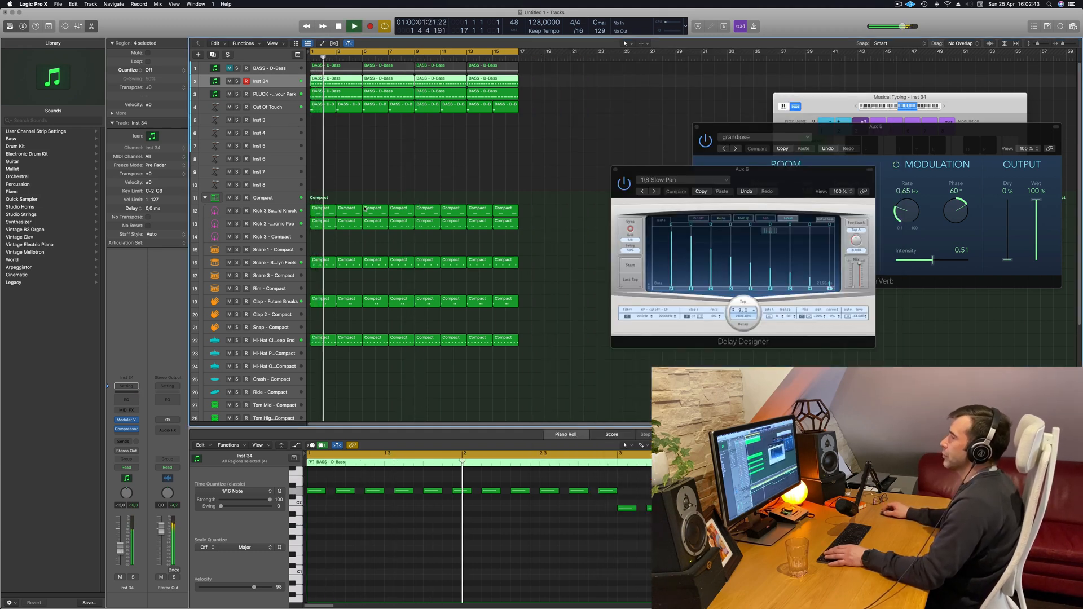
left_click(417, 165)
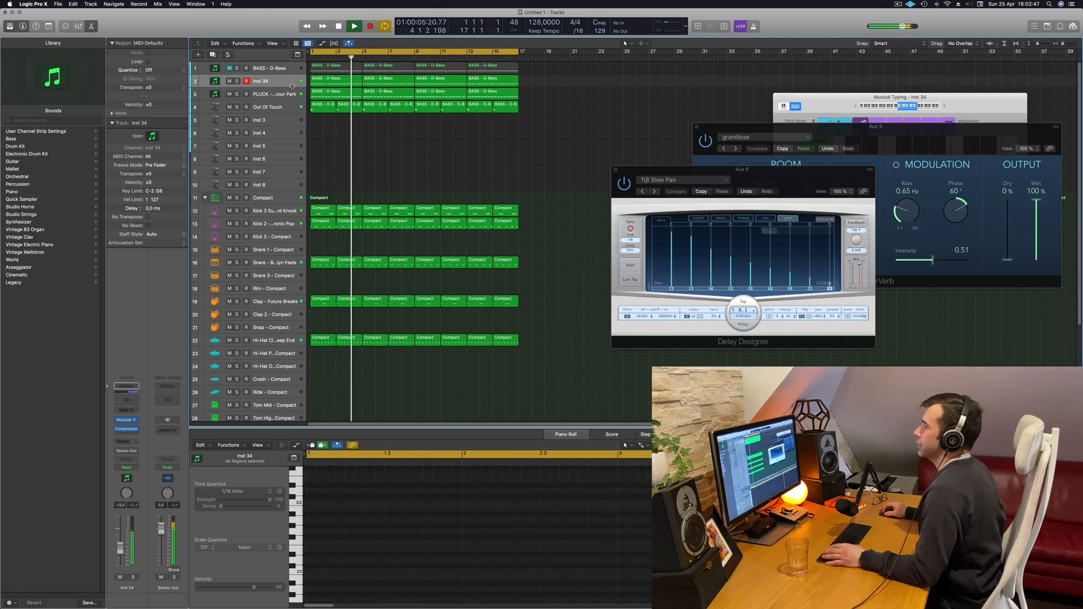
- Duplicate the Out Of Touch track and replace the new track's Alchemy instrument with Arturia's CS-80V2 while the arrangement plays
left_click(283, 111)
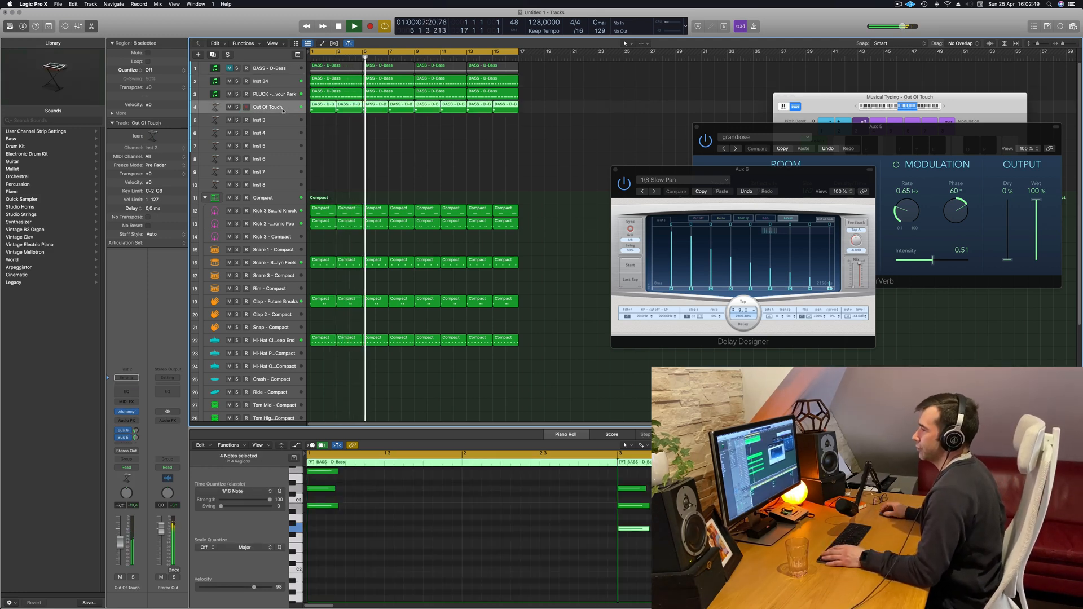
key("Return")
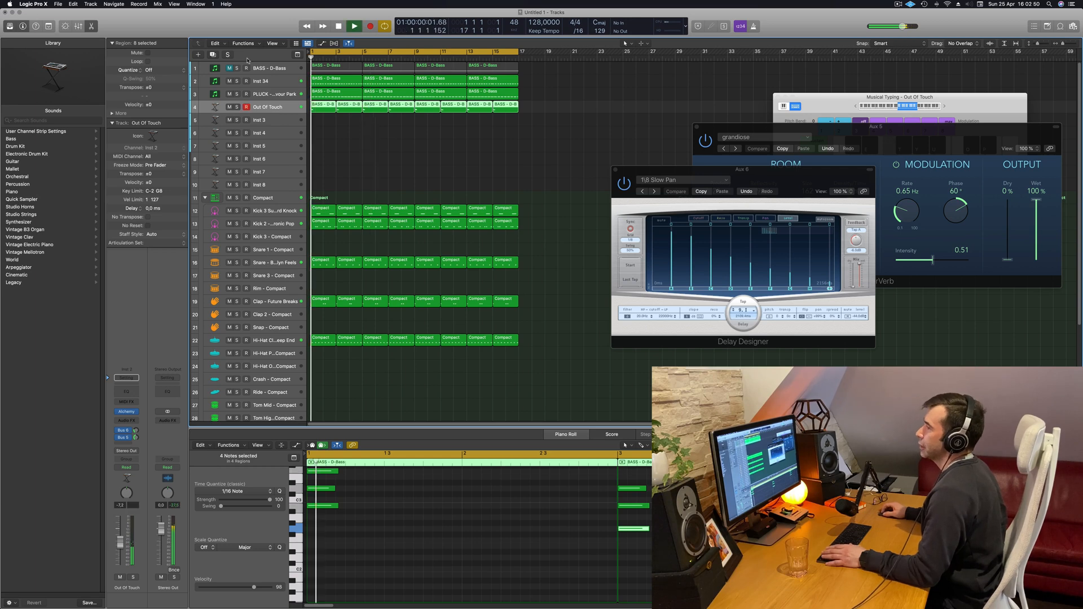
left_click(213, 55)
key("Return")
left_click(131, 411)
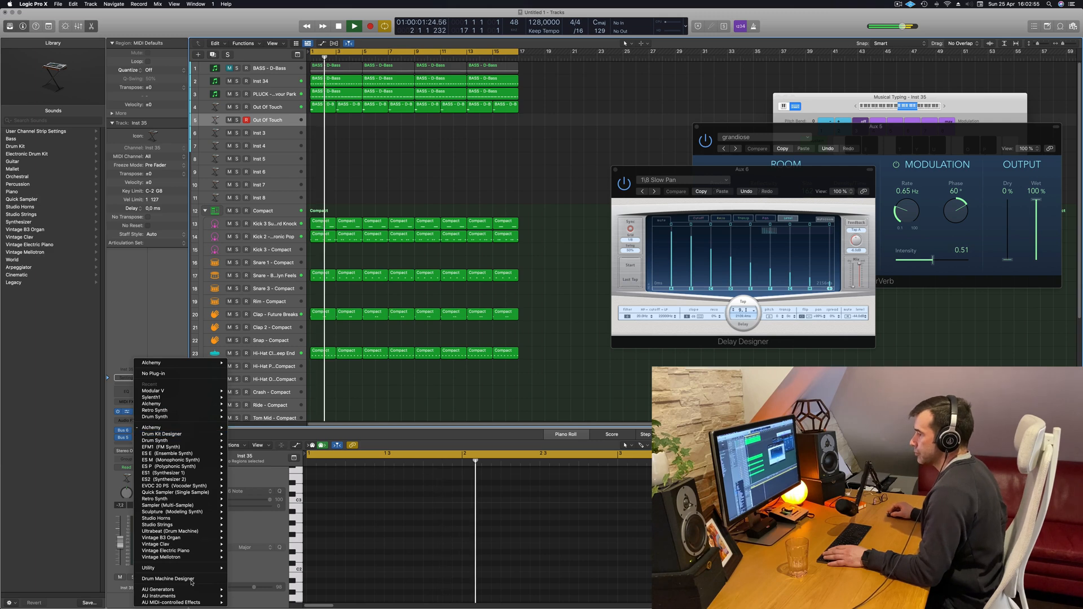
mouse_move(191, 597)
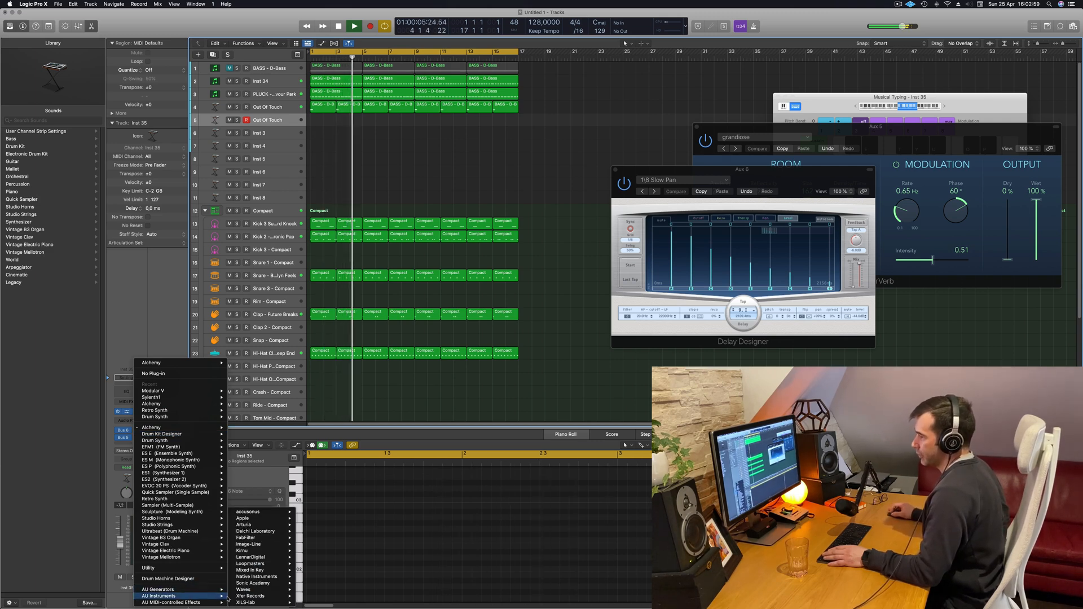
mouse_move(264, 525)
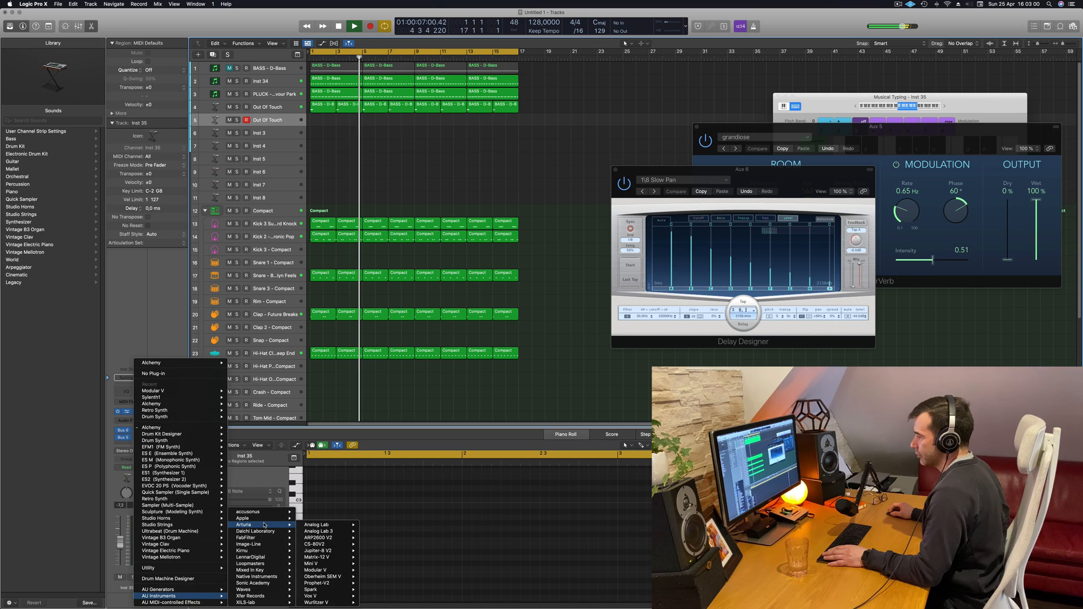
left_click(335, 545)
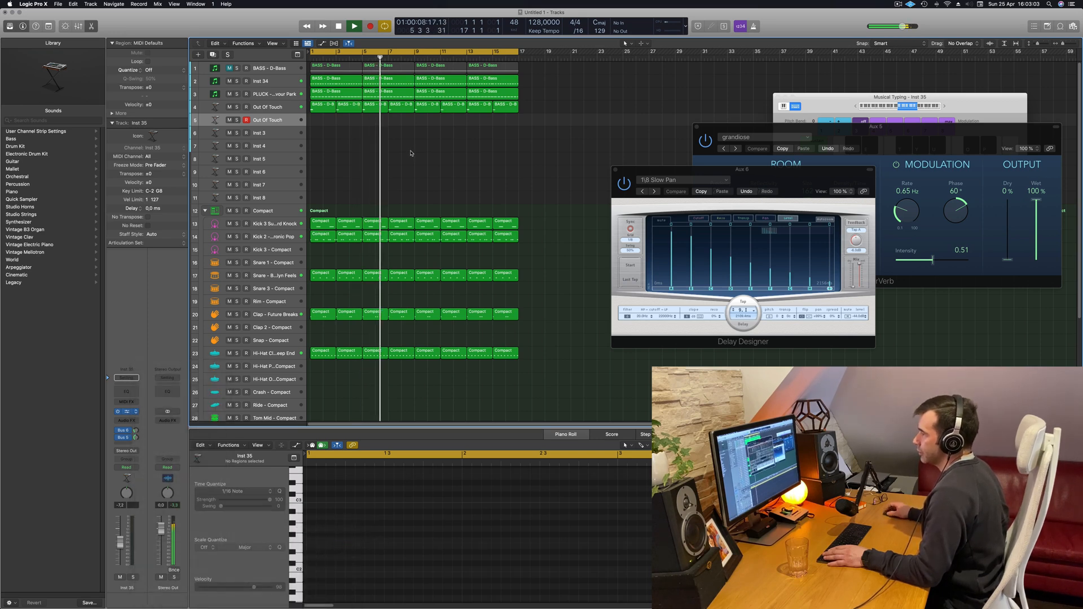
- Replay the arrangement from the start and try the initial CS-80V2 pad sound with notes from Musical Typing
left_click_drag(565, 116, 597, 125)
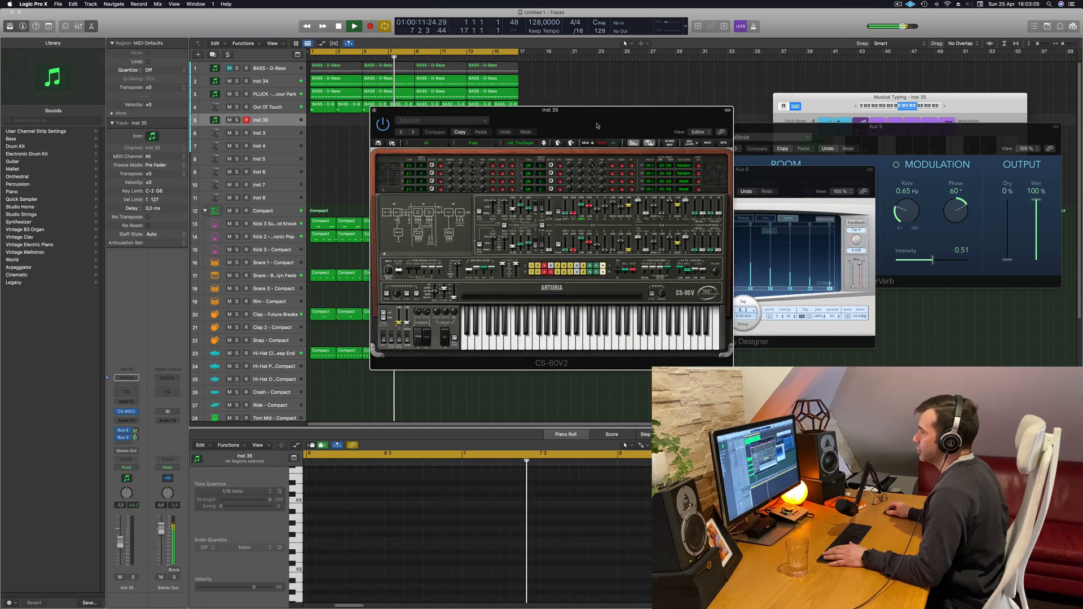
key("Return")
key("space")
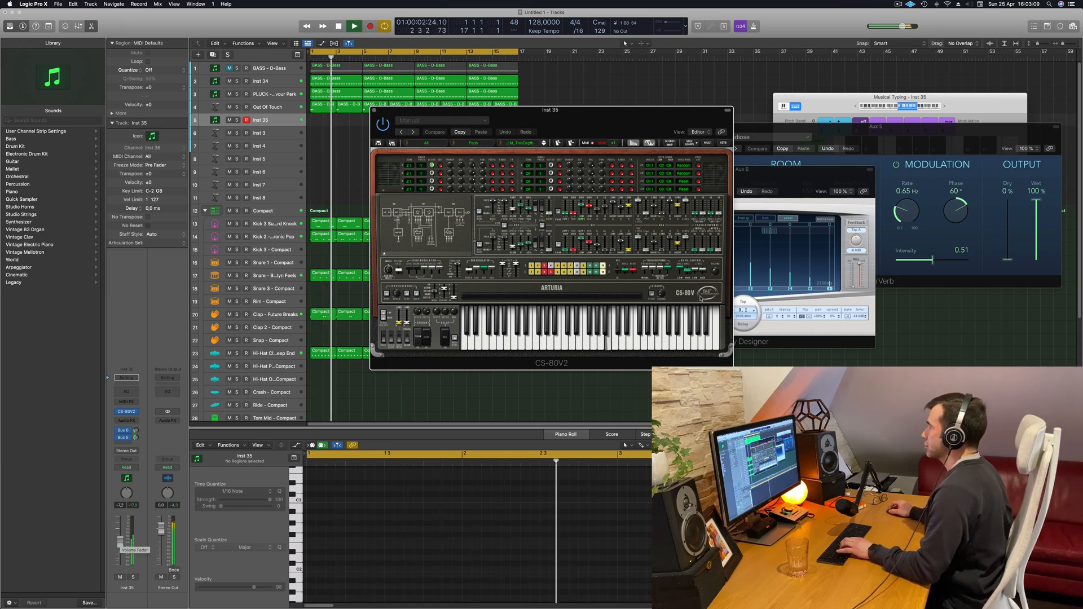
key("f")
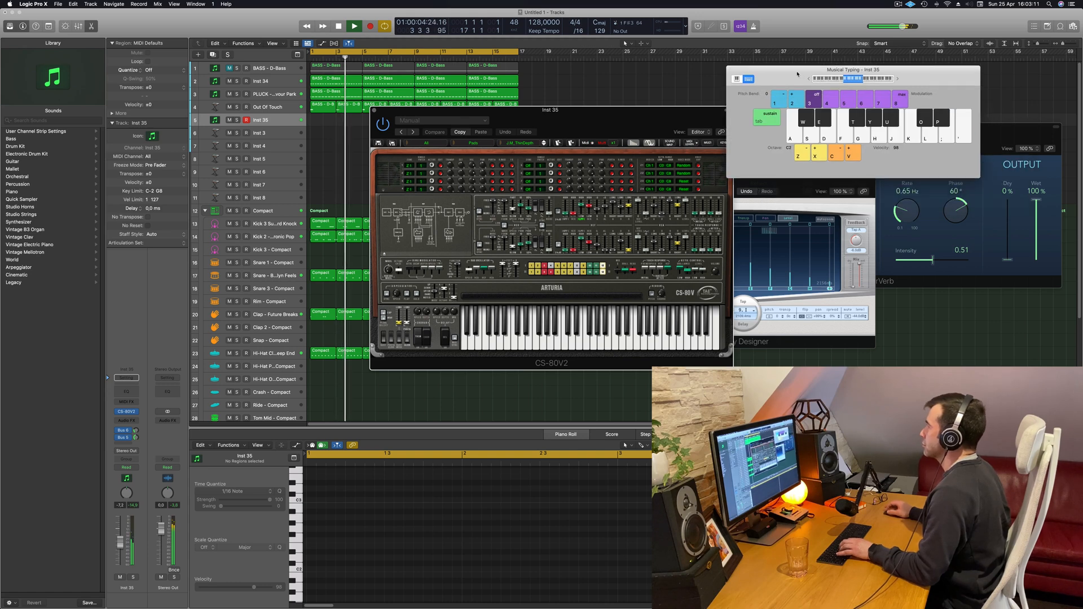
left_click_drag(611, 116, 500, 100)
key("h")
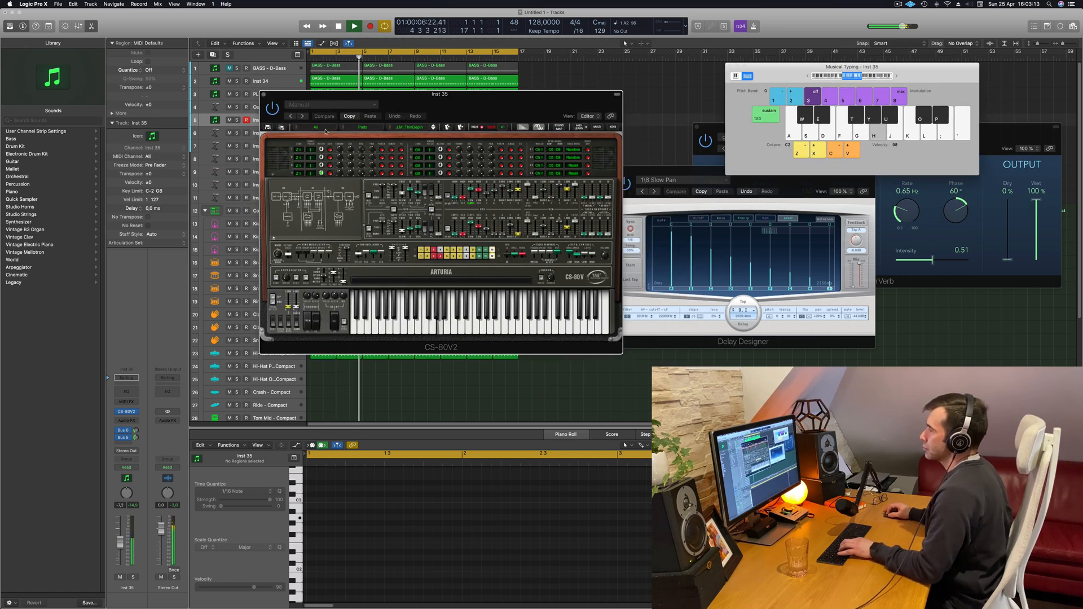
key("j")
key("k")
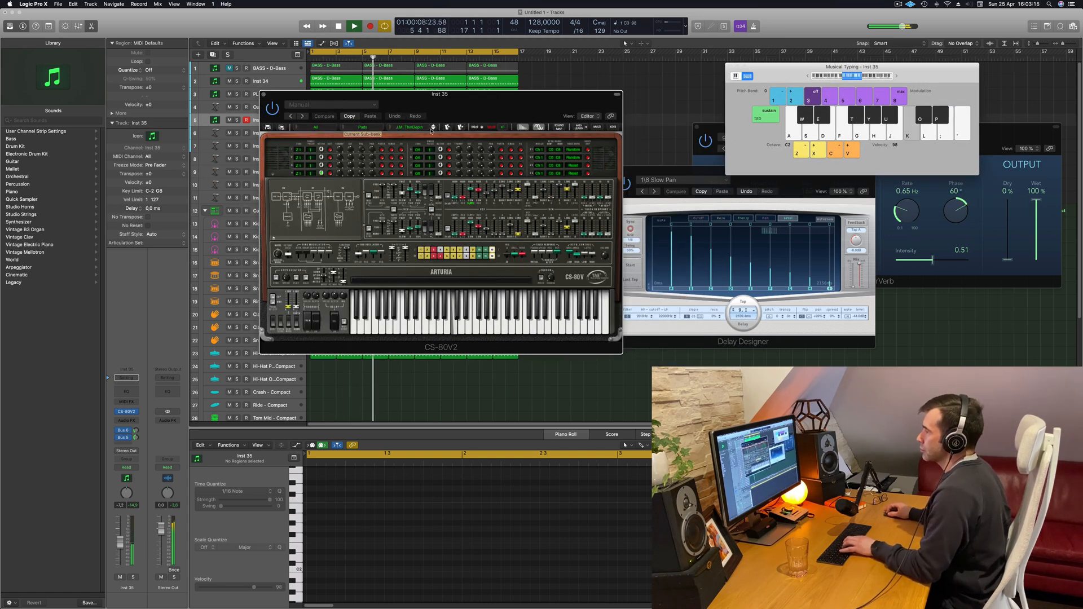
- Load the next CS-80V2 pad preset, try a few notes and lower the new track's volume to about -16 dB
left_click(434, 130)
key("k")
key("h")
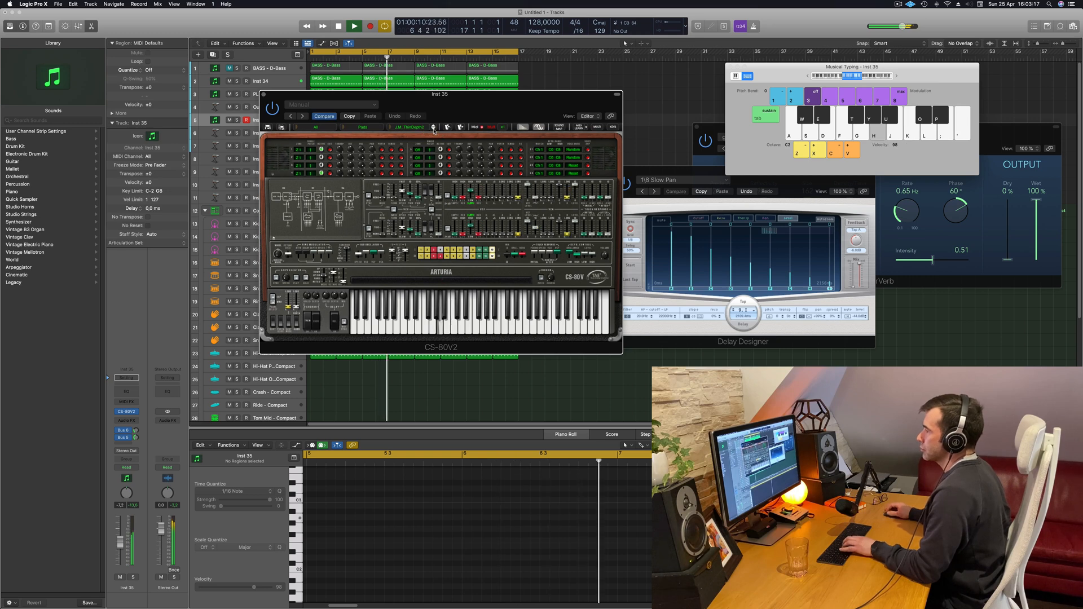
key("g")
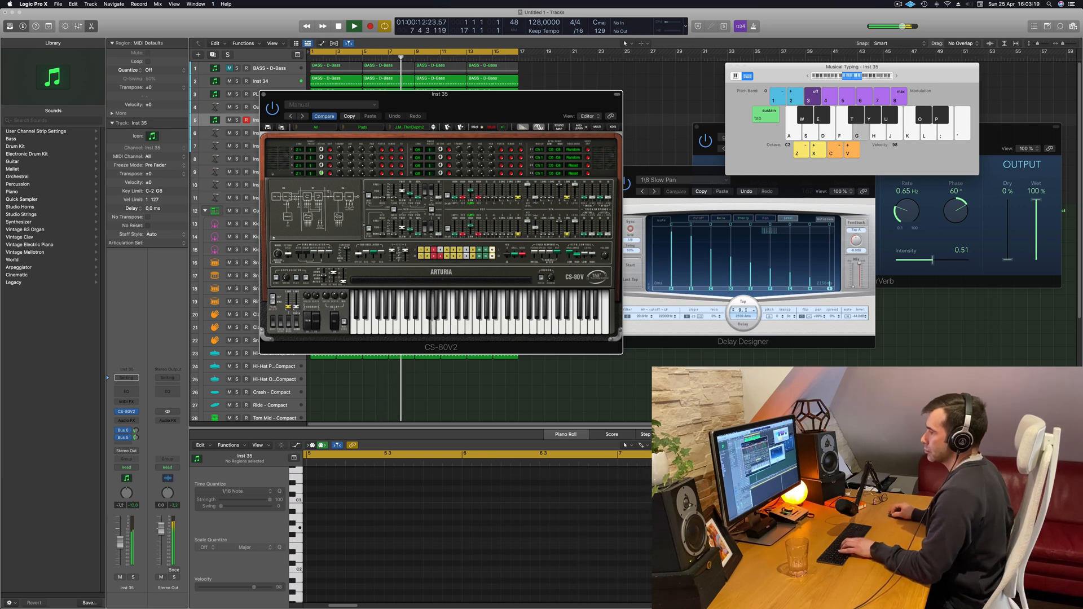
left_click(120, 564)
key("h")
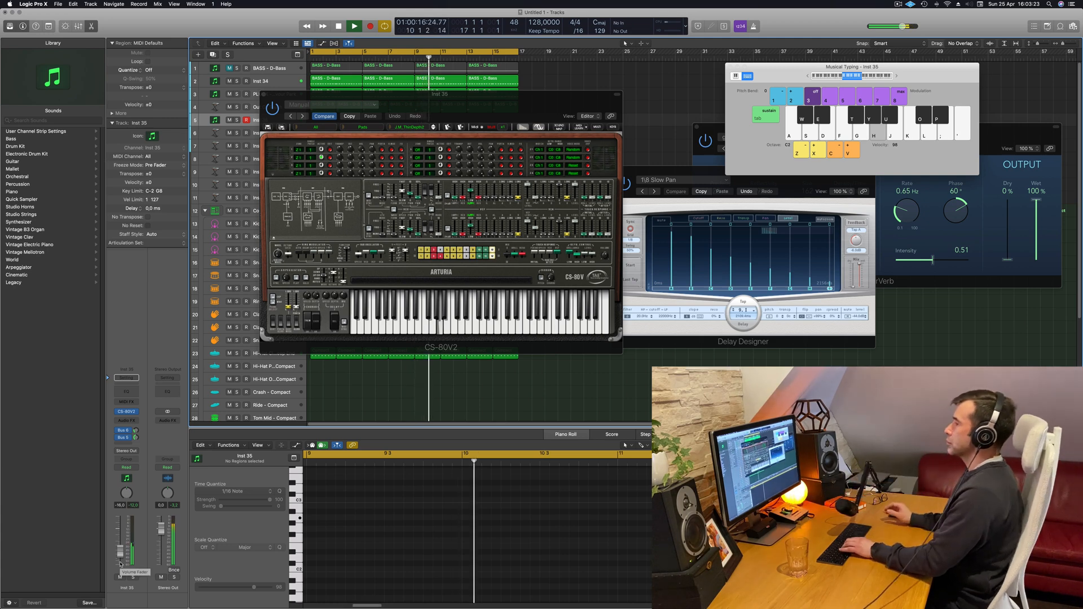
- Improvise melody ideas with the current CS-80V2 pad preset over the looping arrangement
key("d")
key("h")
key("l")
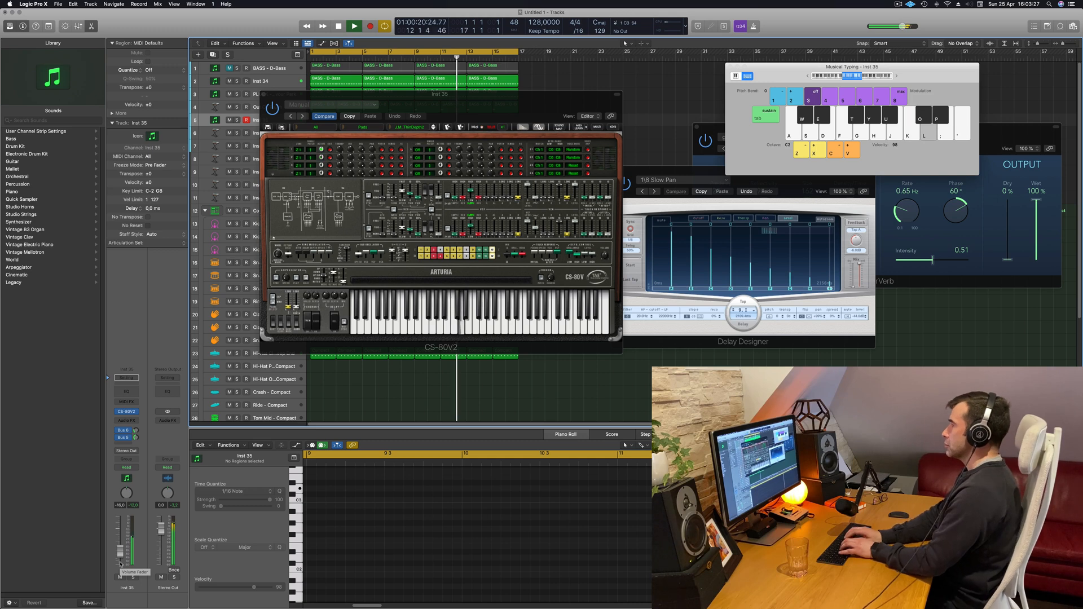
key("semicolon")
key("k")
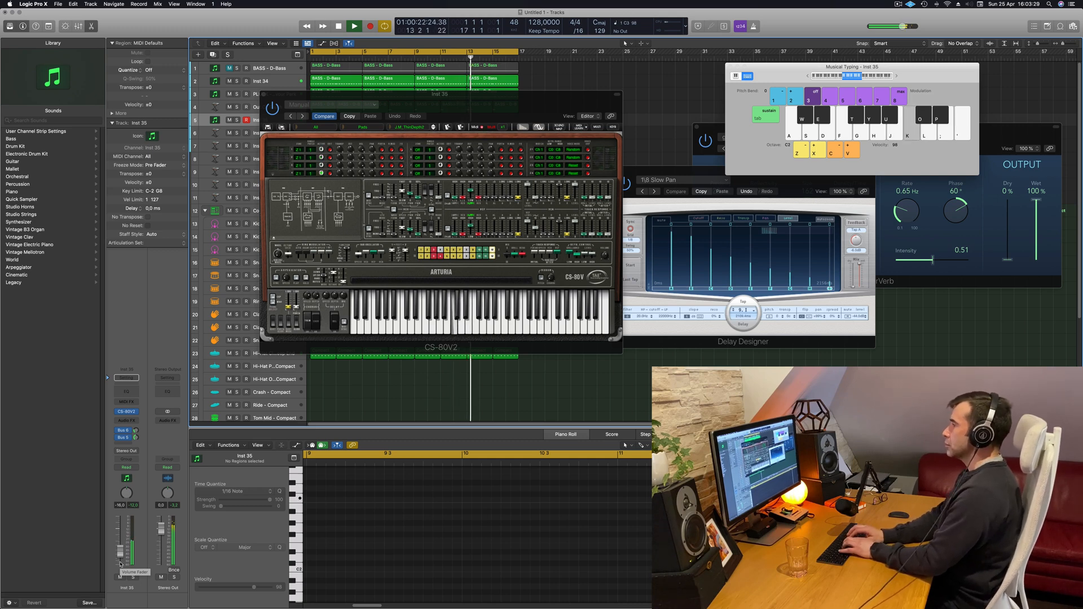
key("apostrophe")
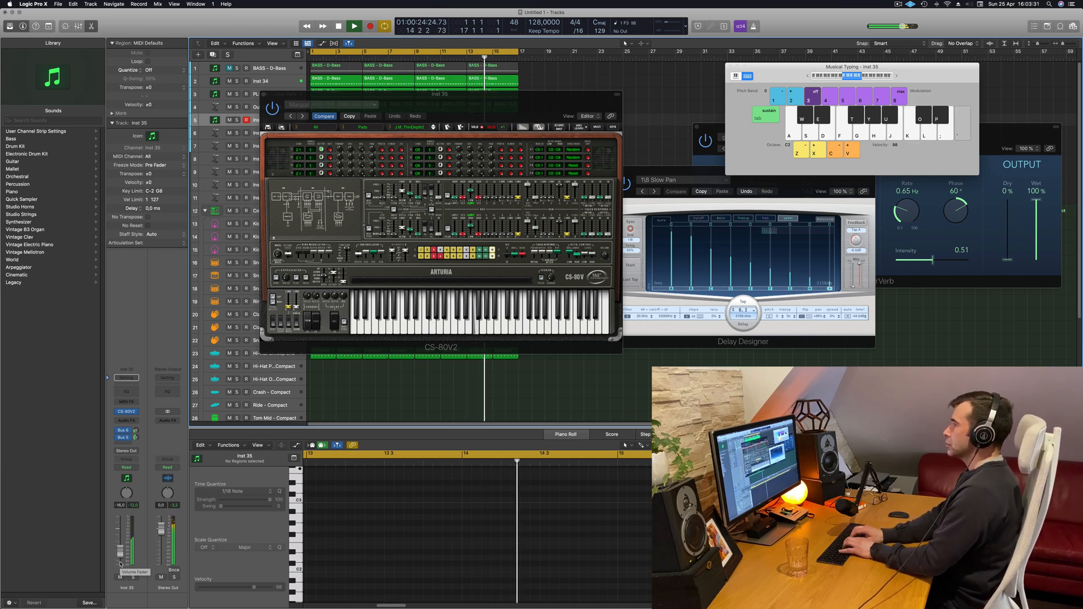
key("apostrophe")
key("semicolon")
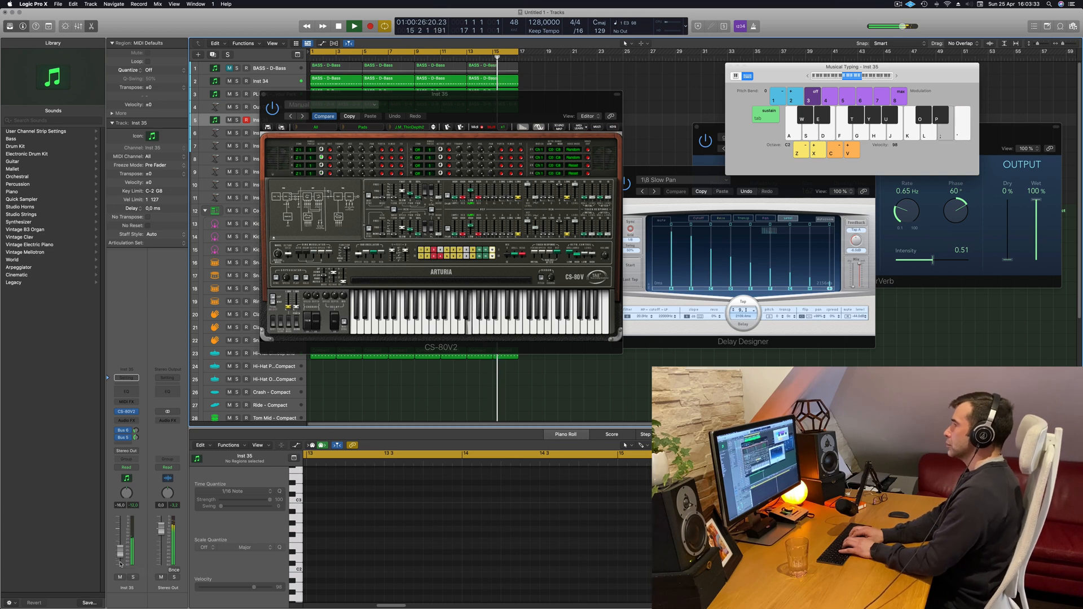
key("k")
key("apostrophe")
key("apostrophe")
key("semicolon")
key("k")
key("semicolon")
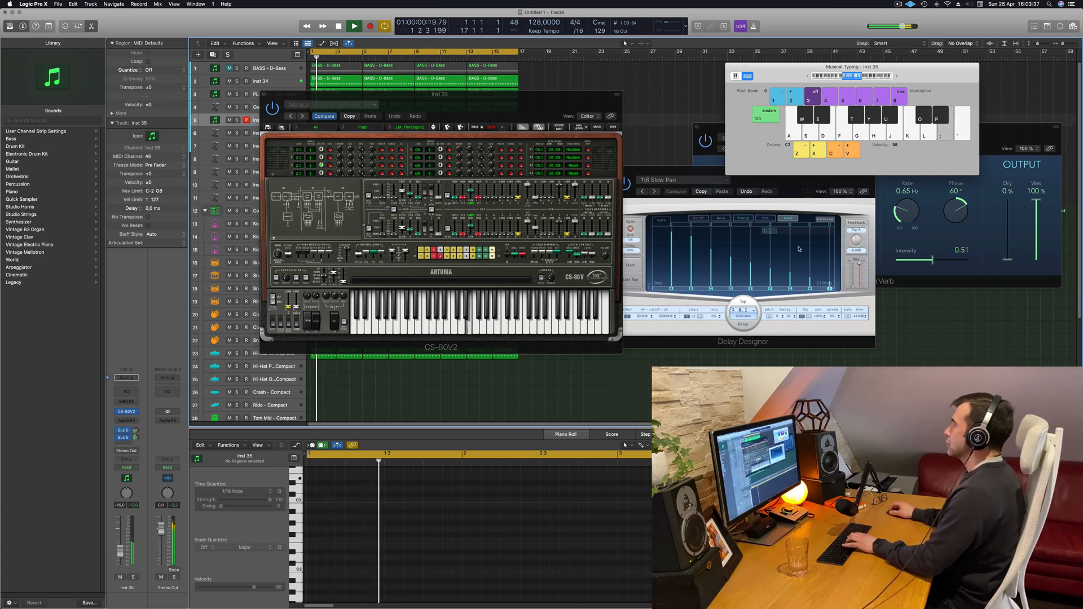
key("l")
- Shift the Musical Typing range higher and improvise melody phrases on the CS-80V2 pad in that range
left_click(896, 75)
key("k")
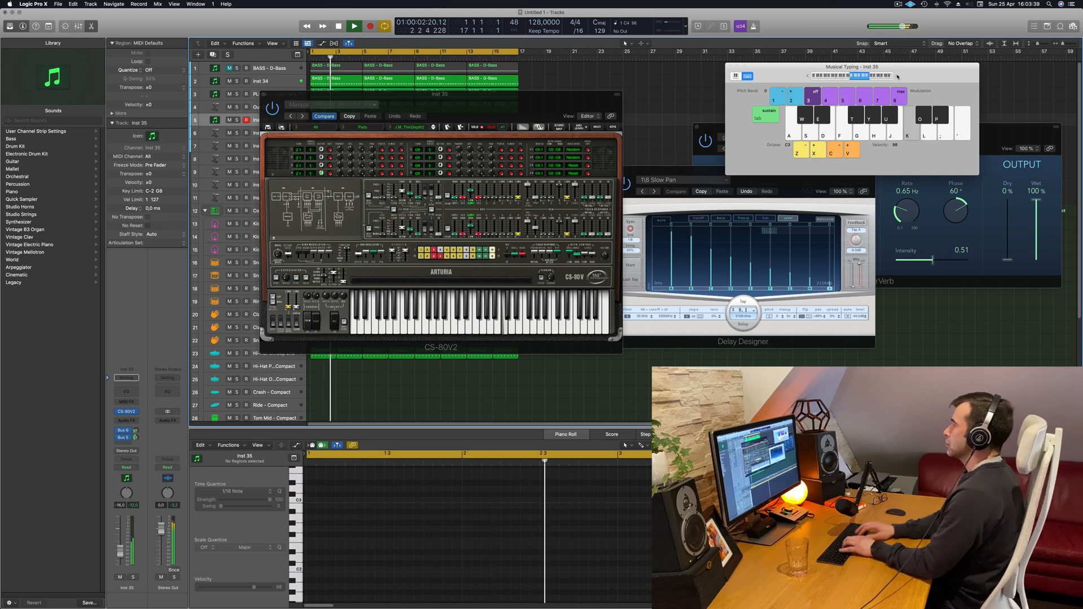
key("f")
key("semicolon")
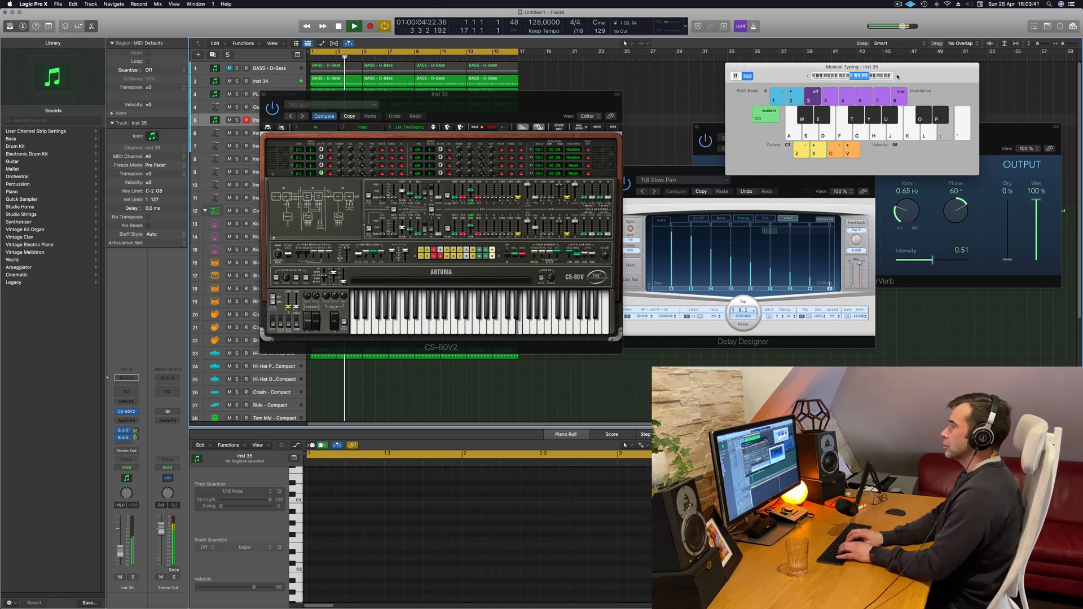
key("g")
key("d")
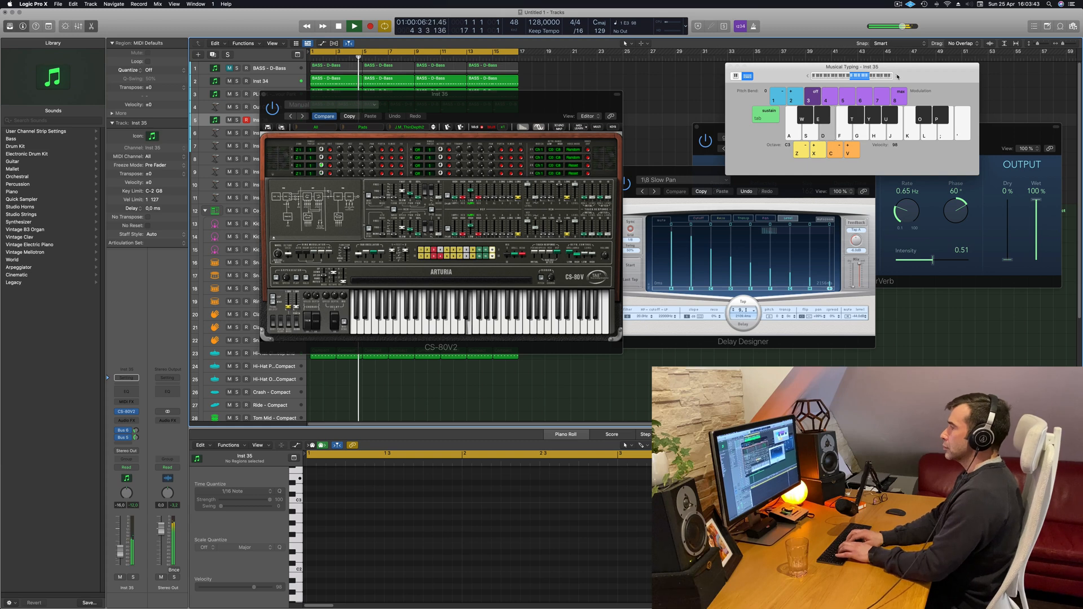
key("j")
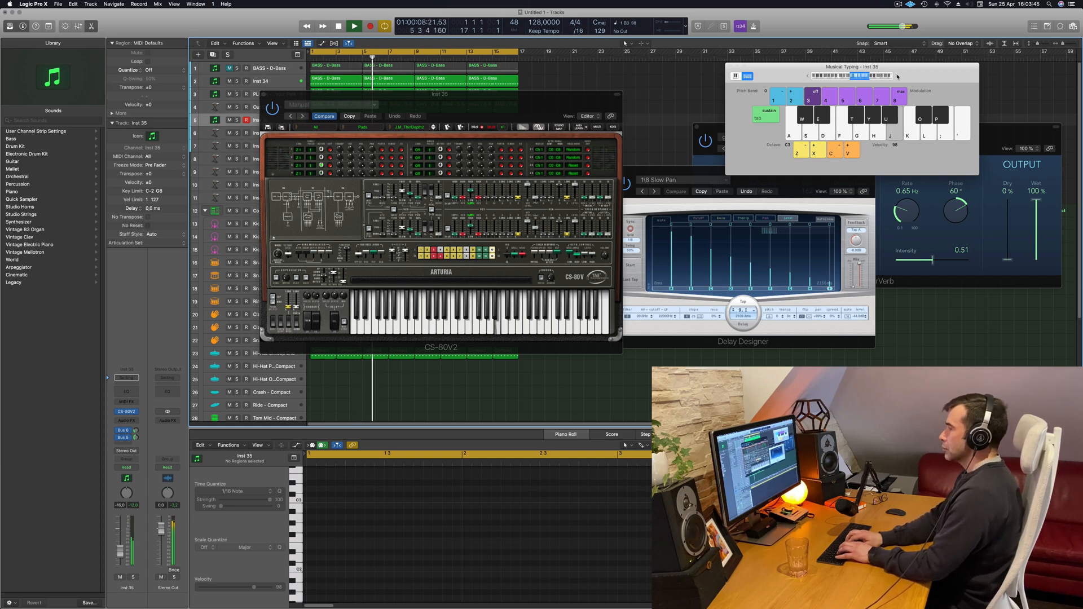
key("k")
key("l")
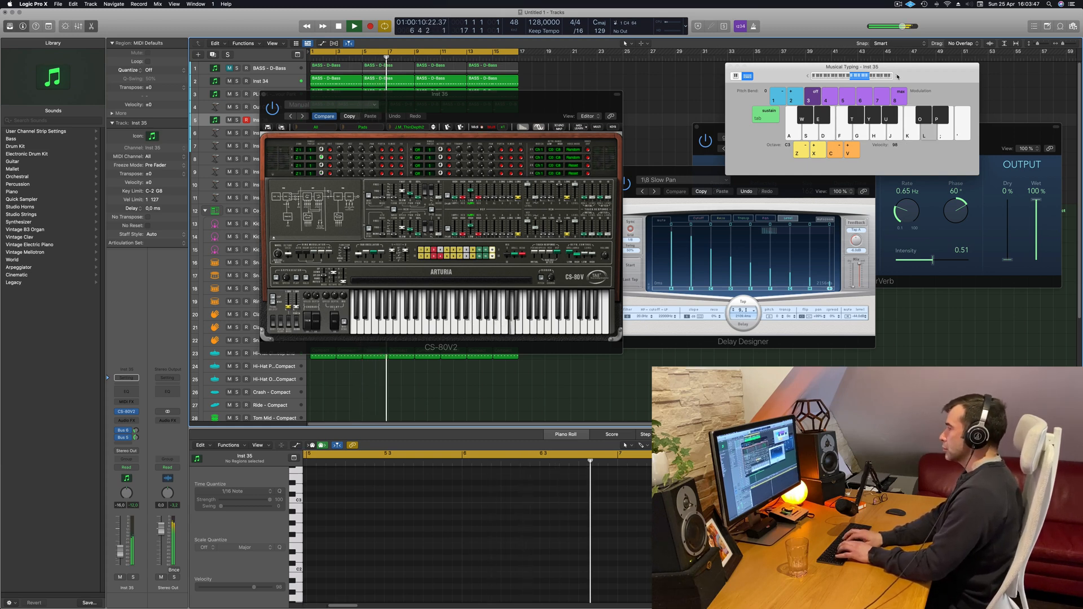
key("apostrophe")
key("d")
key("f")
key("g")
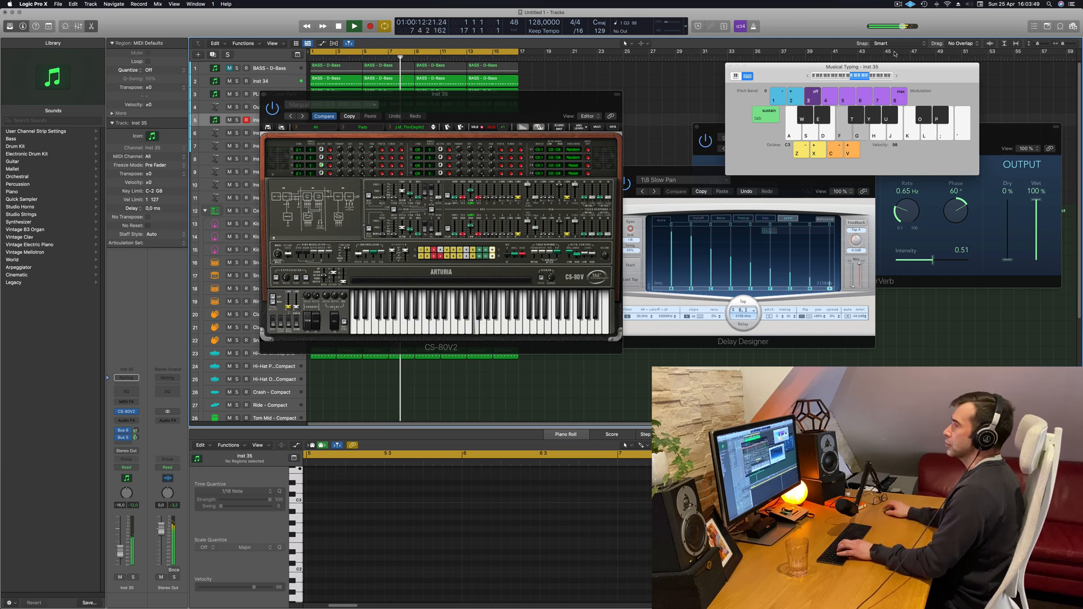
key("h")
key("f")
key("g")
key("h")
key("f")
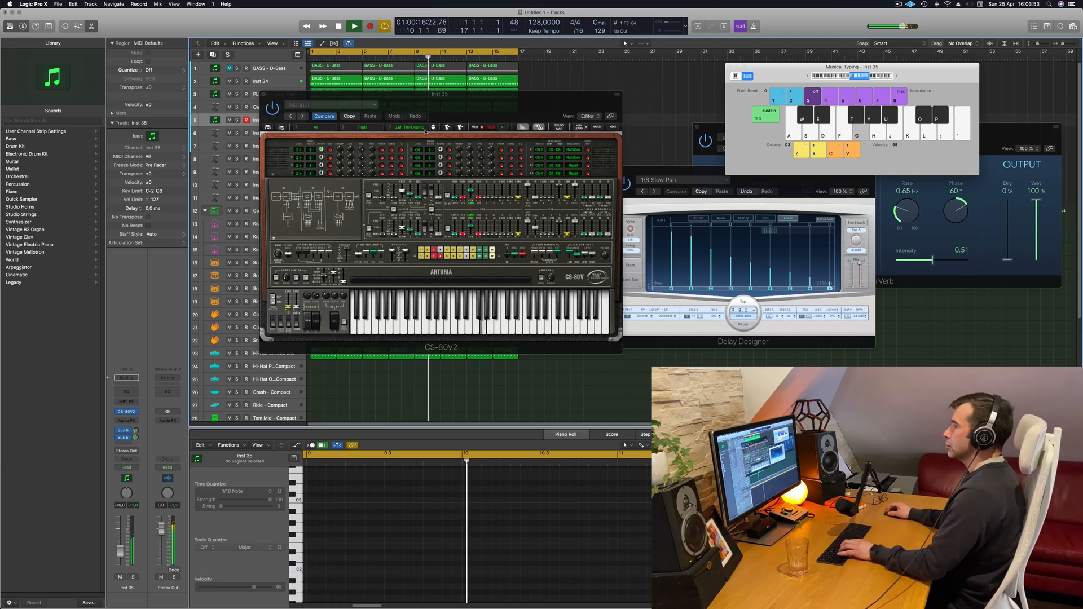
- Advance through the following CS-80V2 pad presets to a J.M.B Classic sound, testing each with a few notes
left_click(433, 129)
key("f")
key("g")
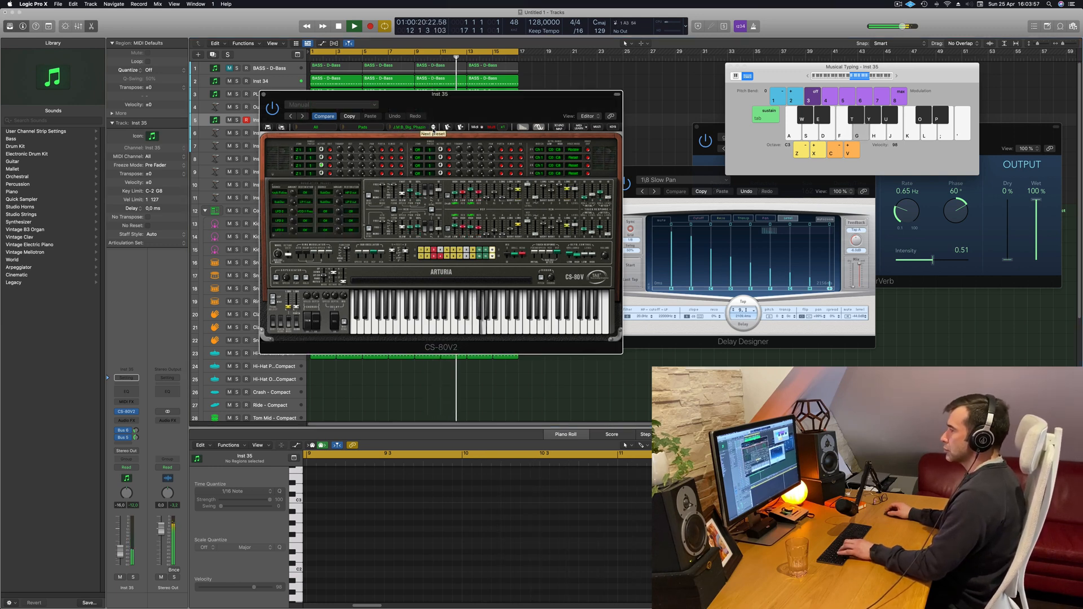
key("h")
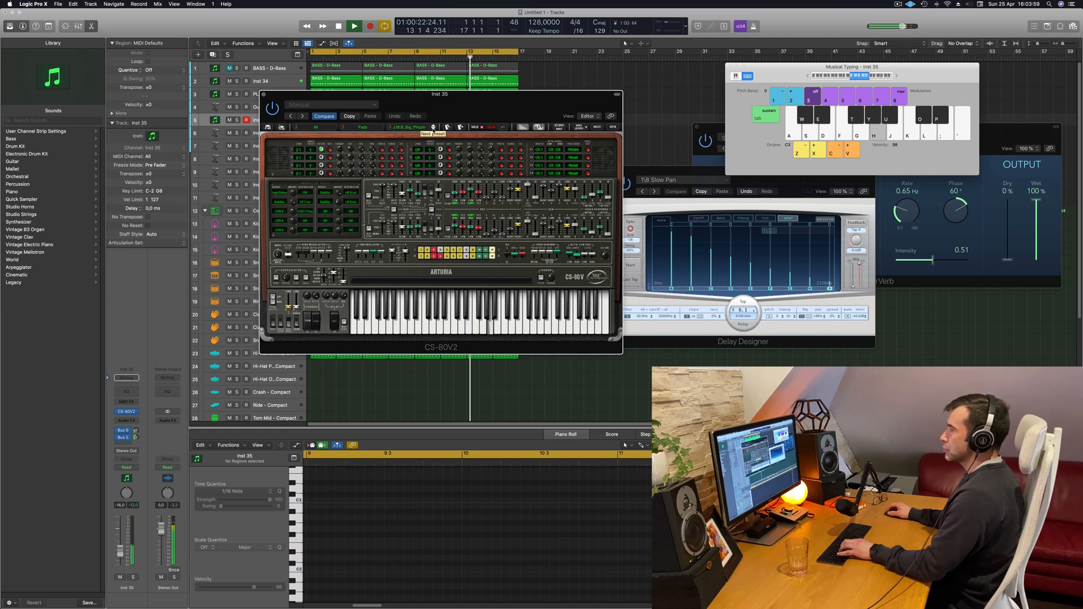
left_click(434, 129)
key("f")
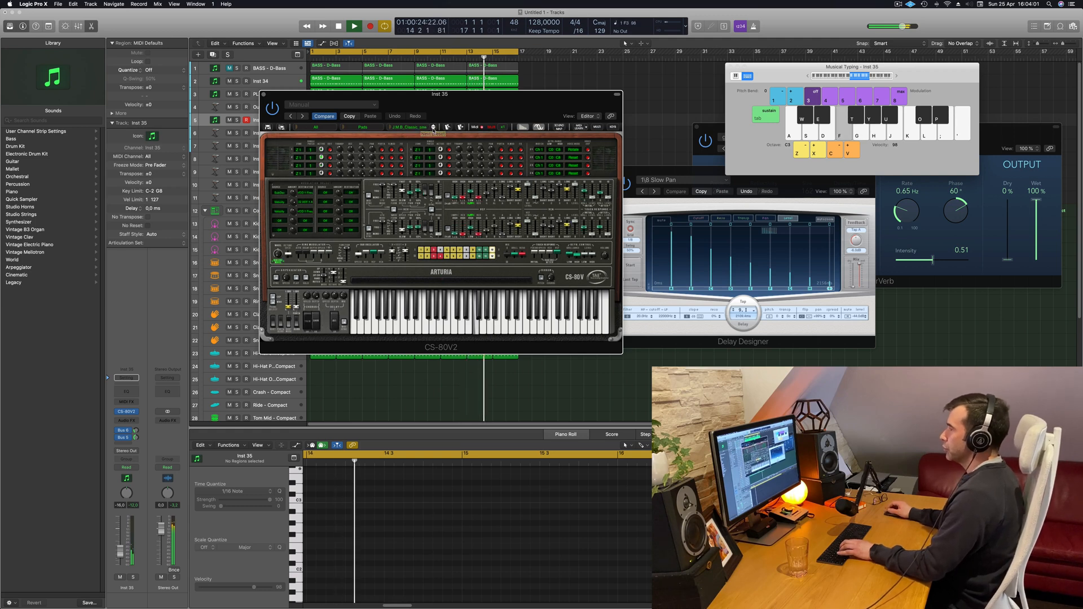
left_click(433, 129)
key("h")
key("f")
left_click(434, 129)
key("f")
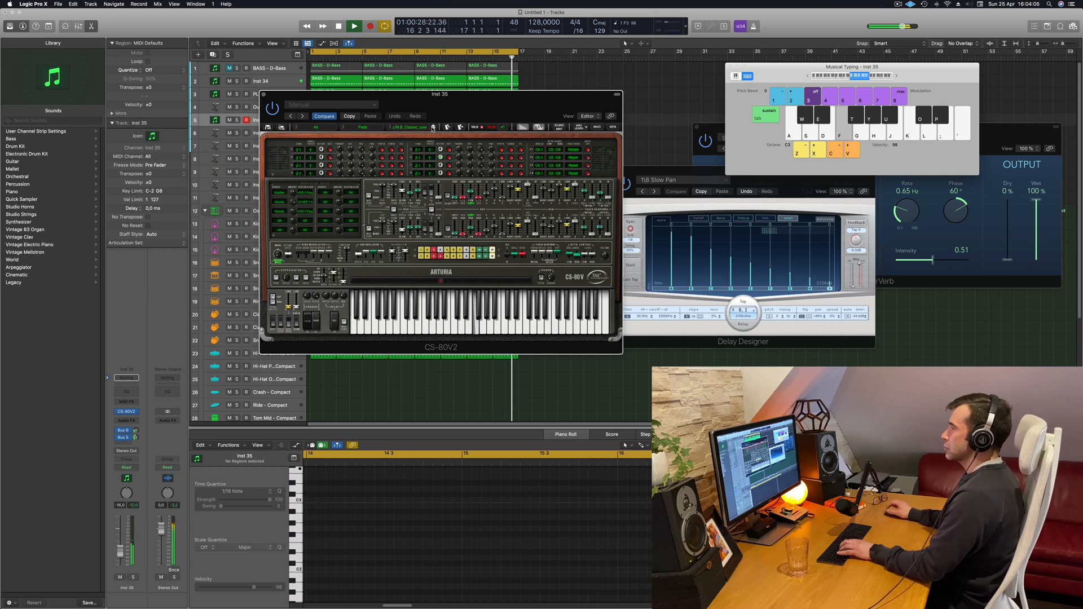
- Lower the pad track's volume to about -17.8 dB, adjust its Bus 5 reverb send and test the sound with more notes
key("d")
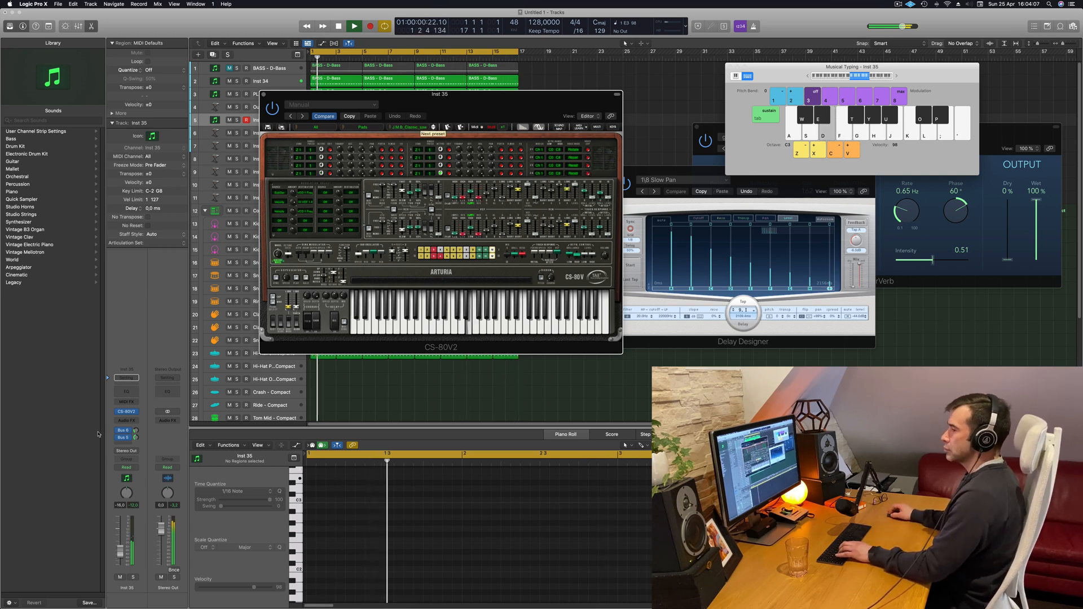
key("f")
key("d")
left_click_drag(120, 551, 120, 556)
left_click_drag(136, 438, 136, 437)
key("f")
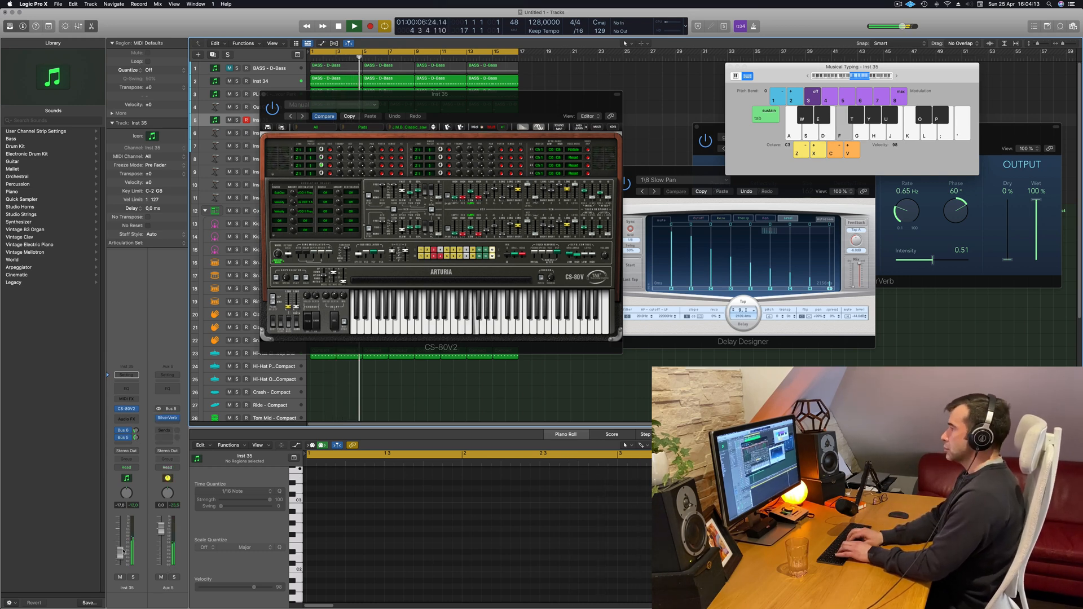
key("g")
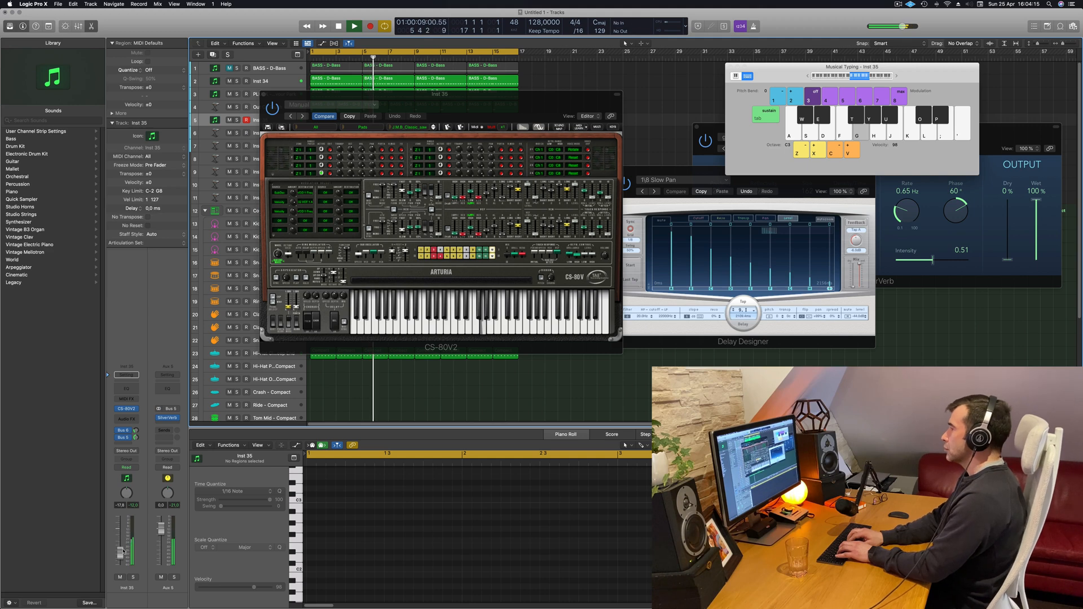
- Improvise a few more melody notes with the J.M.B Classic pad preset over the looping arrangement
key("semicolon")
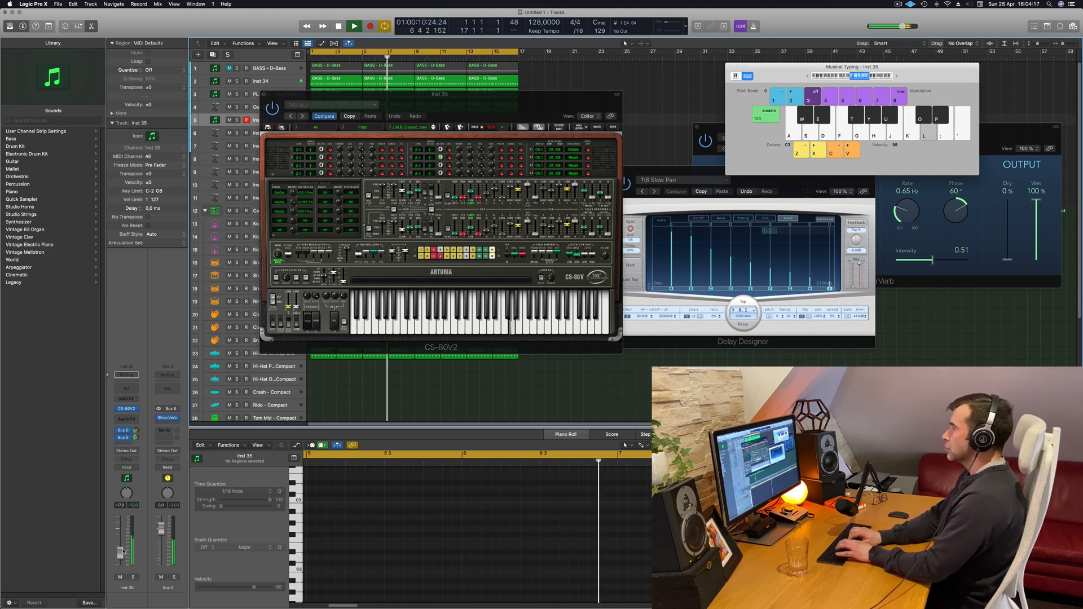
key("l")
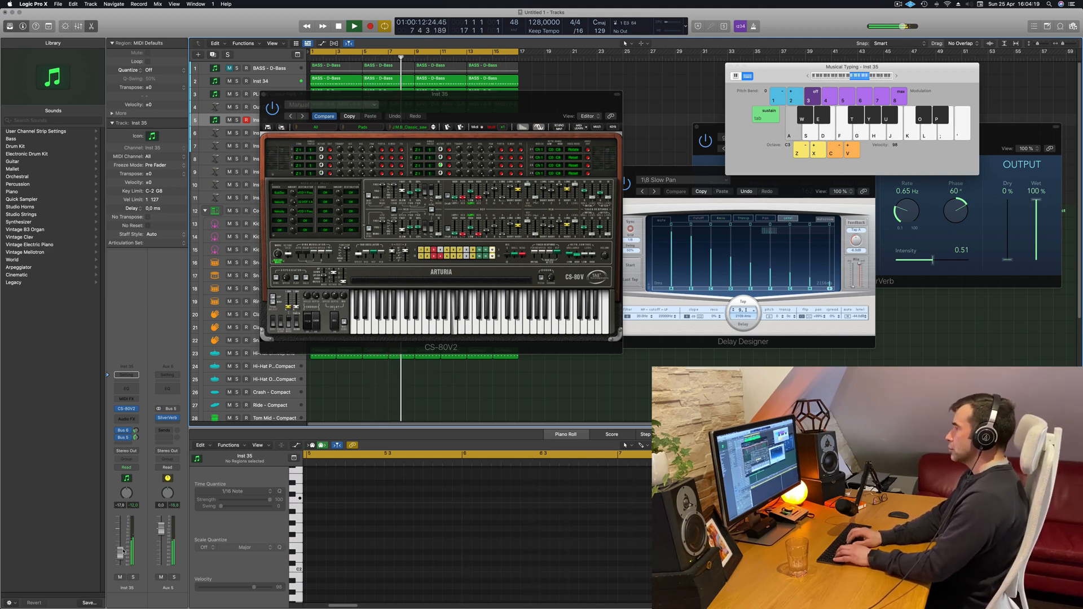
key("s")
key("d")
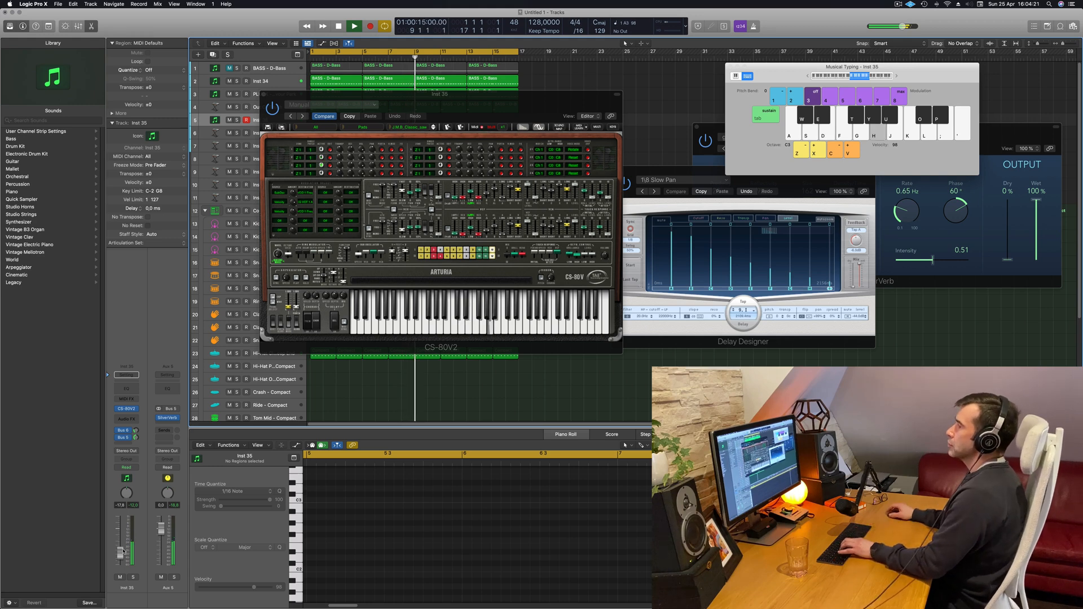
key("g")
- Advance through the next four CS-80V2 pad presets, testing each sound with a note or two
left_click(433, 130)
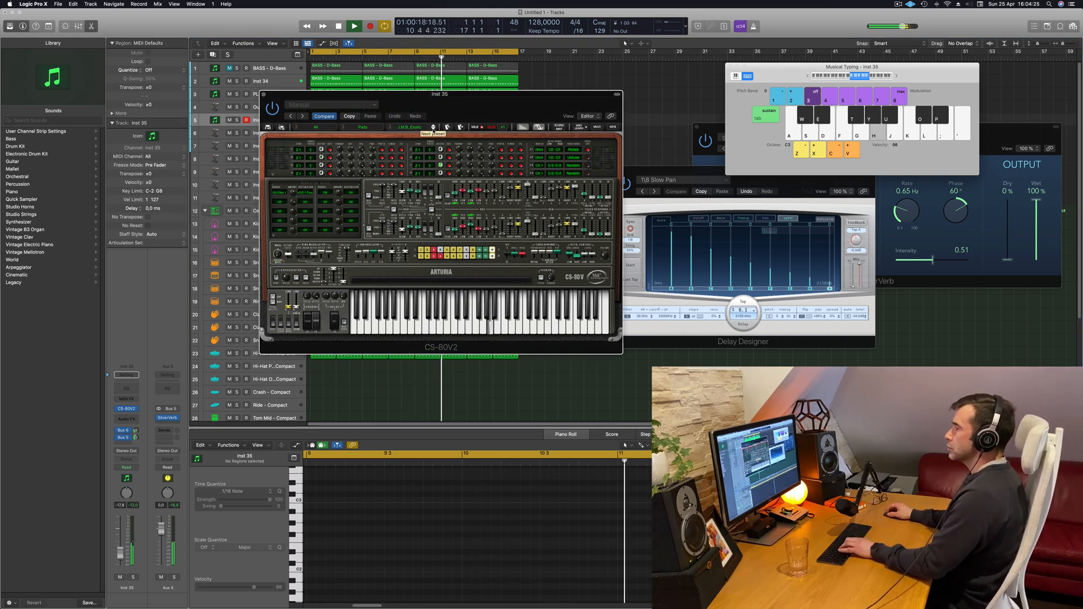
left_click(434, 130)
key("j")
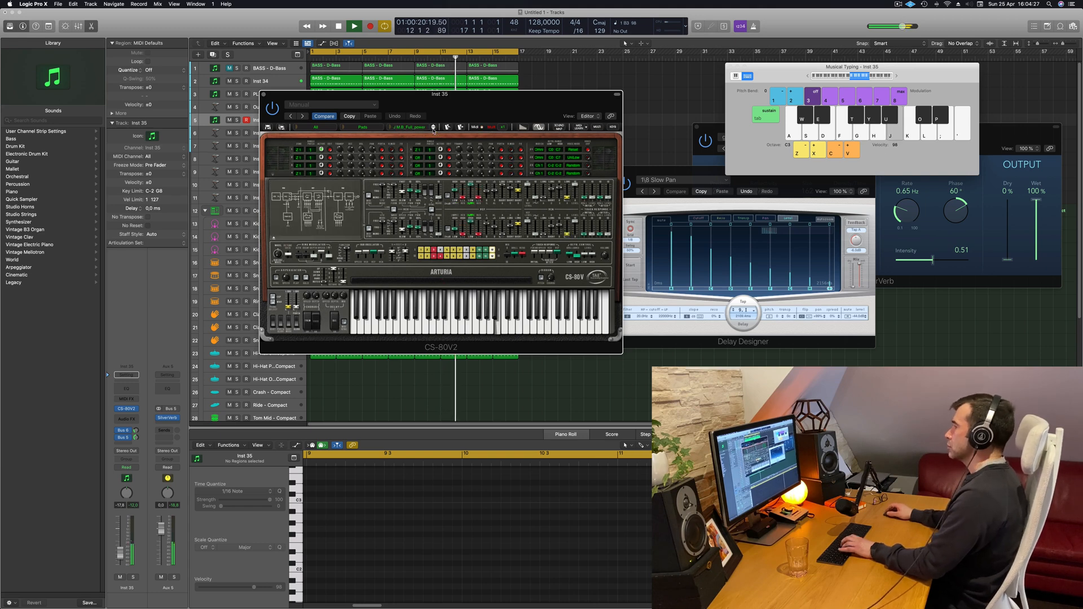
key("h")
left_click(433, 129)
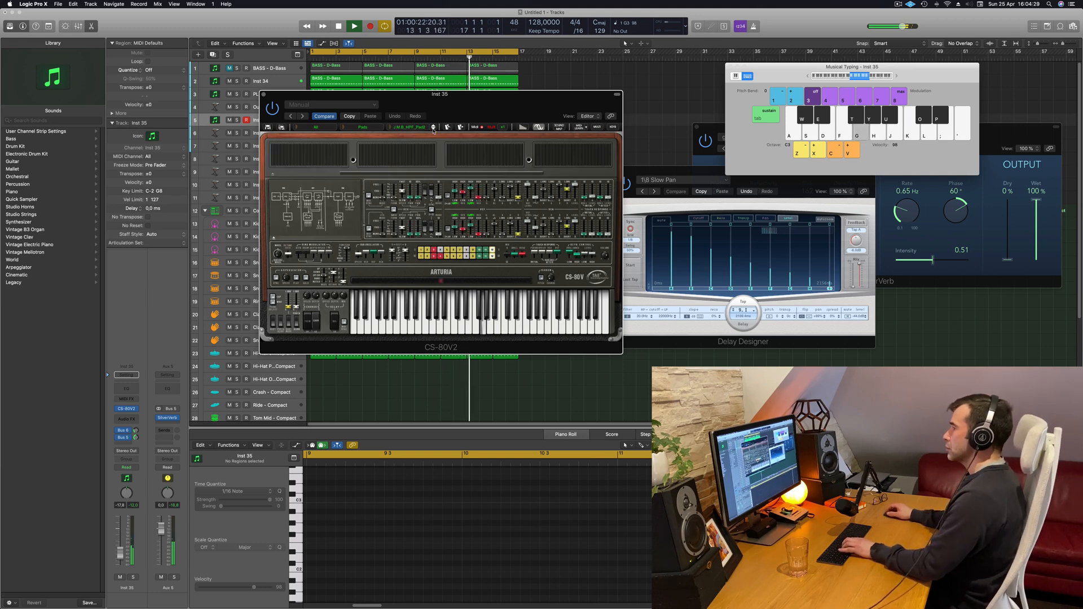
key("h")
left_click(433, 130)
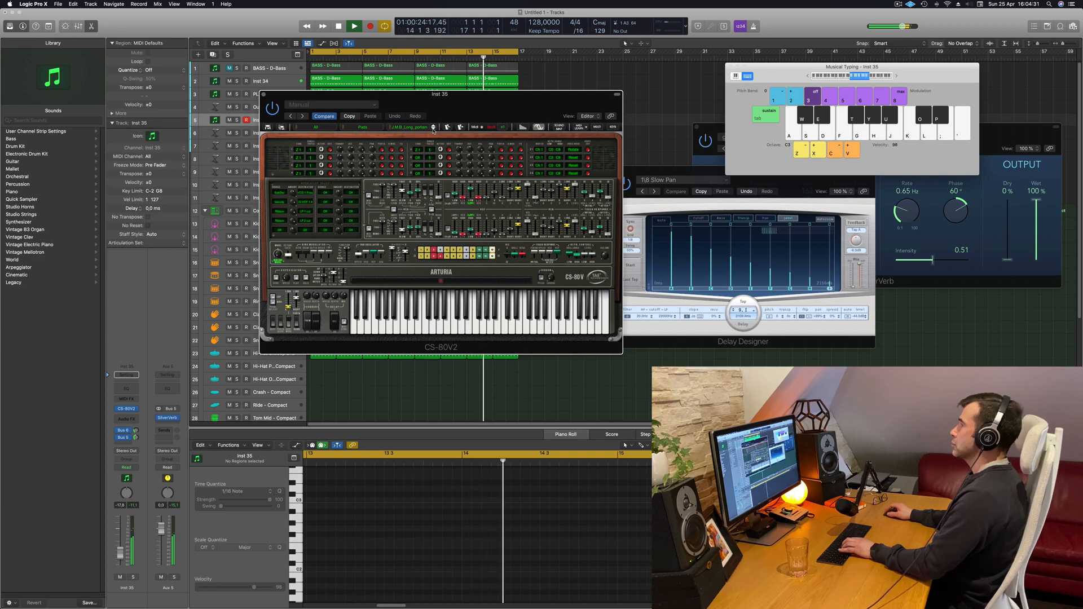
key("g")
- Advance to the following J.M.B pad preset and try a short melody phrase across low and high notes
left_click(433, 129)
key("h")
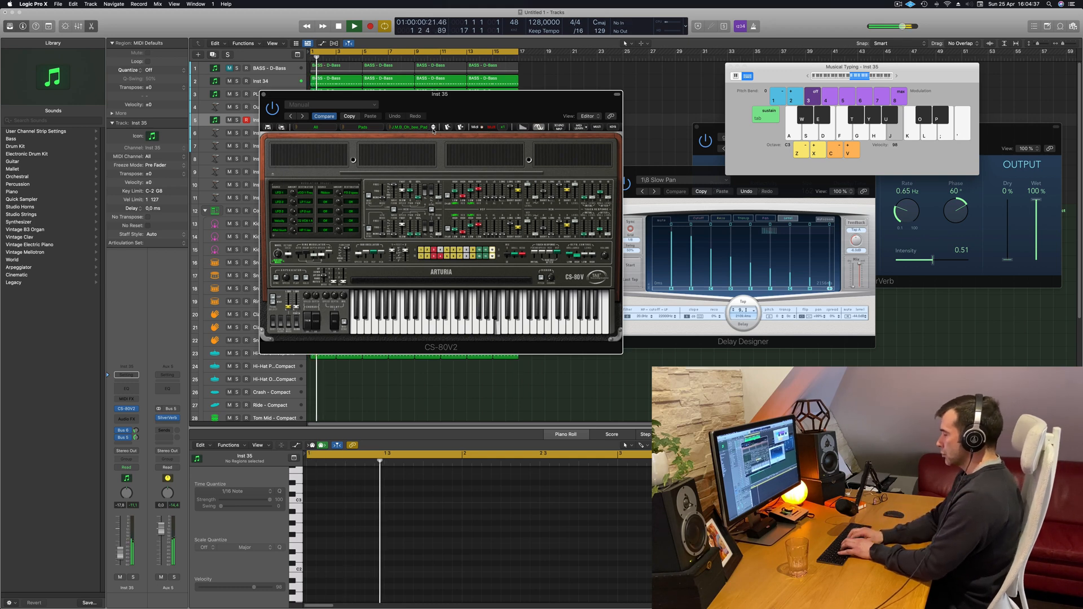
key("j")
key("d")
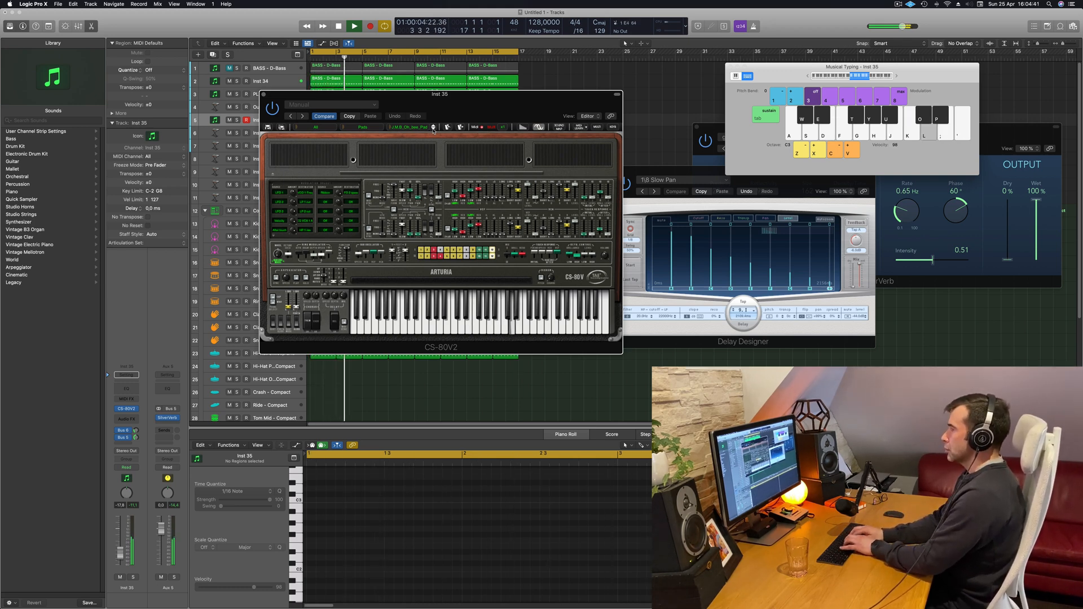
key("apostrophe")
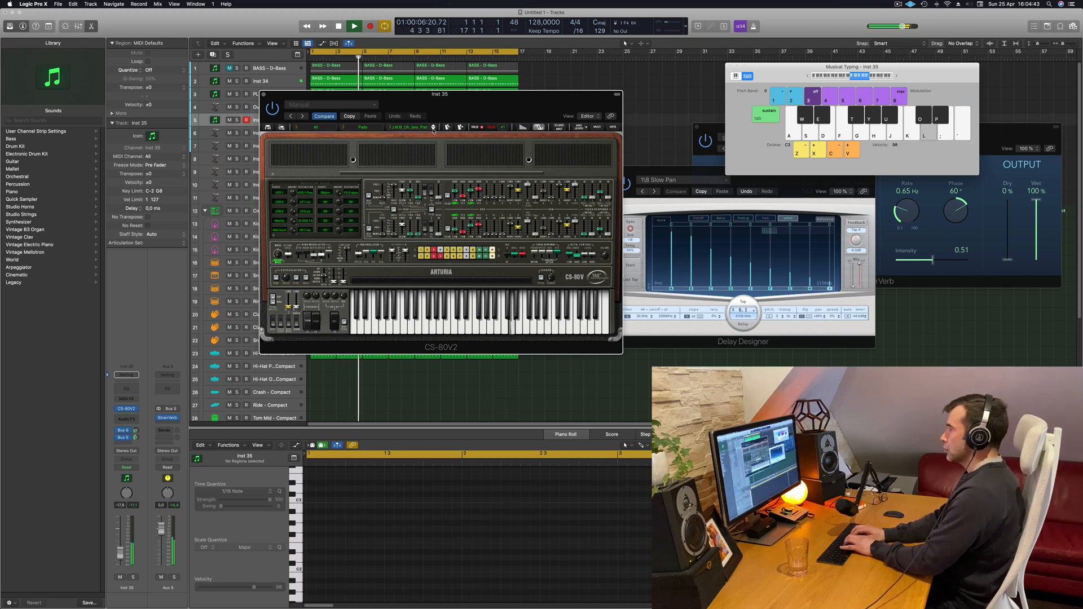
key("l")
- Advance one more J.M.B preset, test it with notes and raise the pad track's volume to about -8.4 dB
left_click(434, 129)
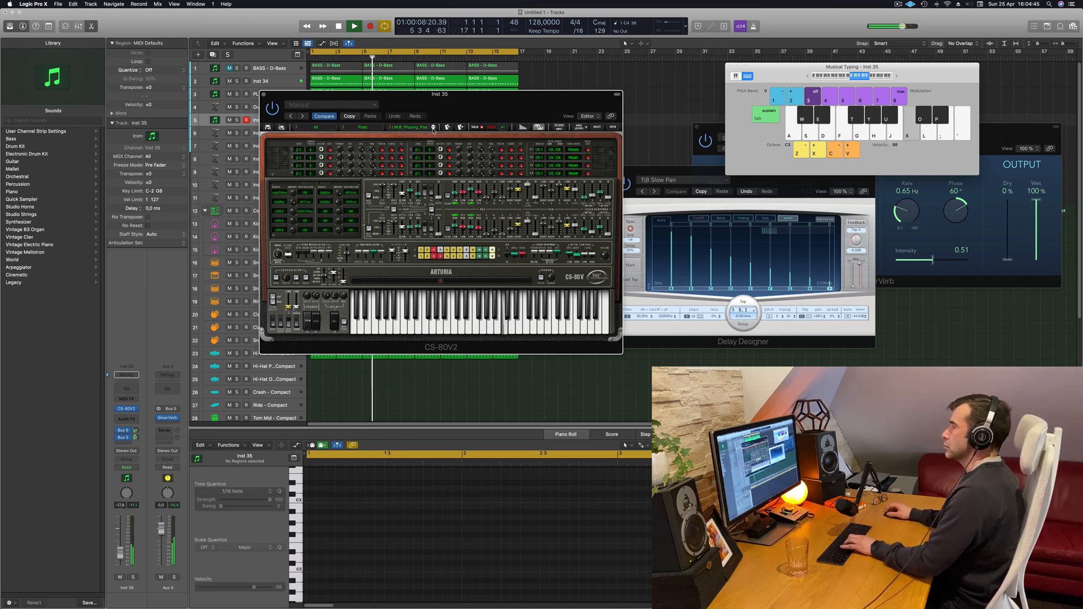
key("j")
key("j")
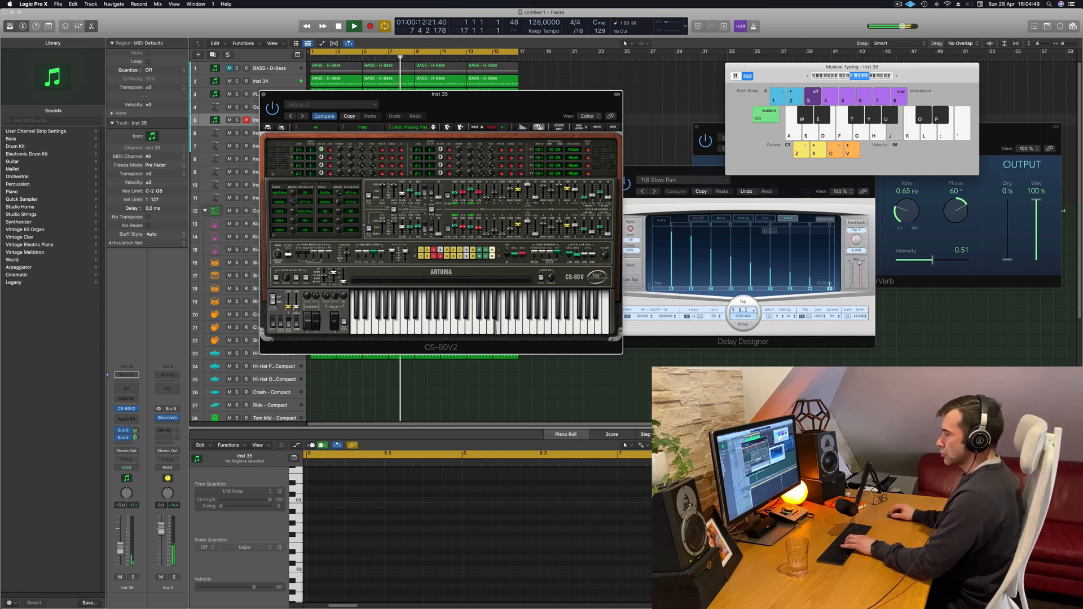
key("k")
left_click(318, 87)
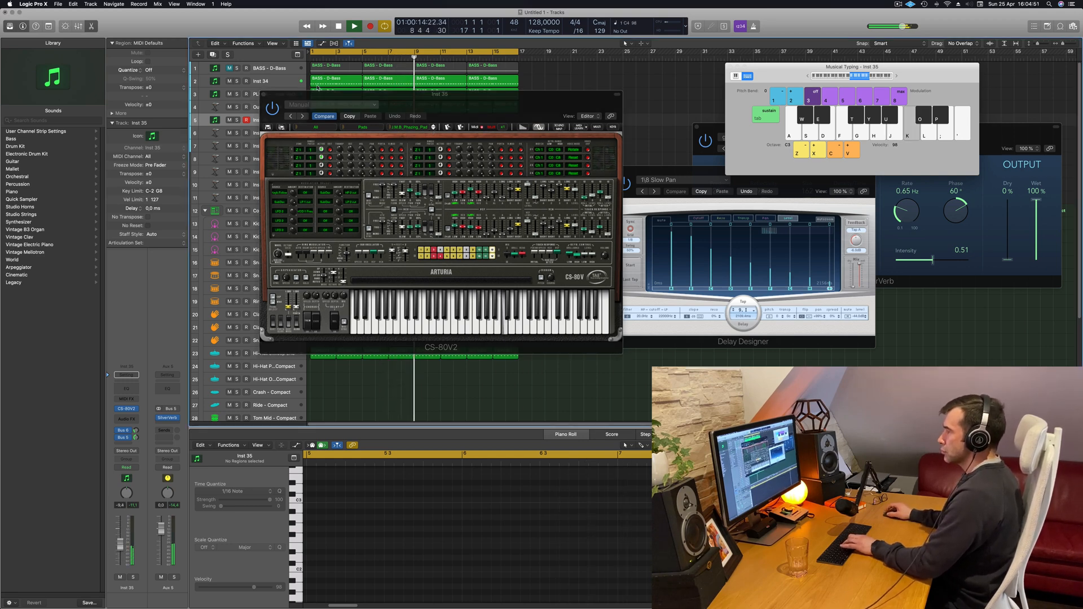
- Advance to the J.M.B Slow S&H pad preset and lower the track's volume to about -16.2 dB while testing notes
left_click(434, 128)
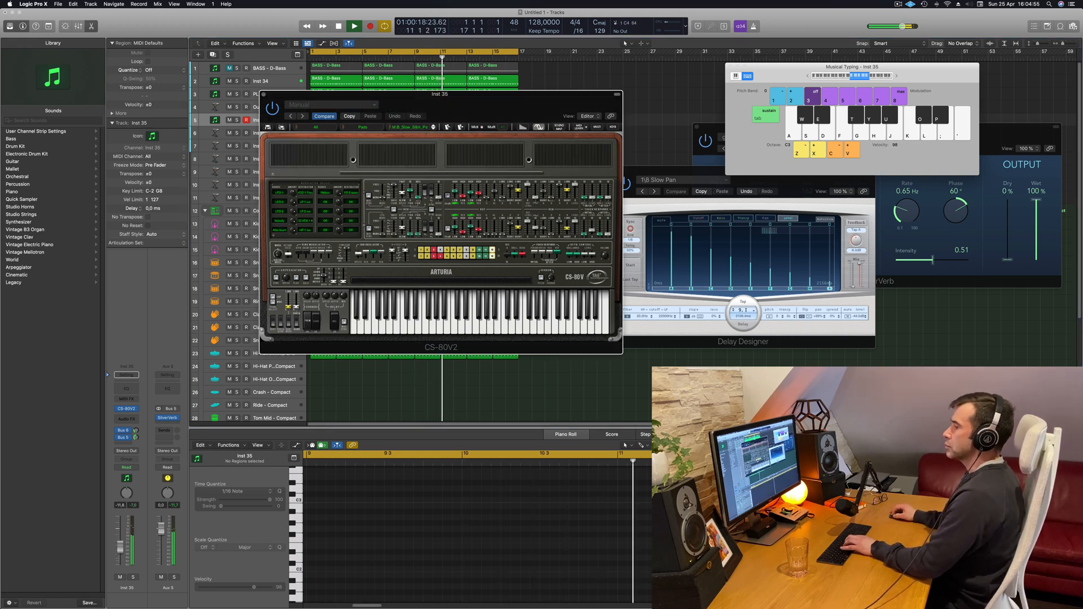
key("j")
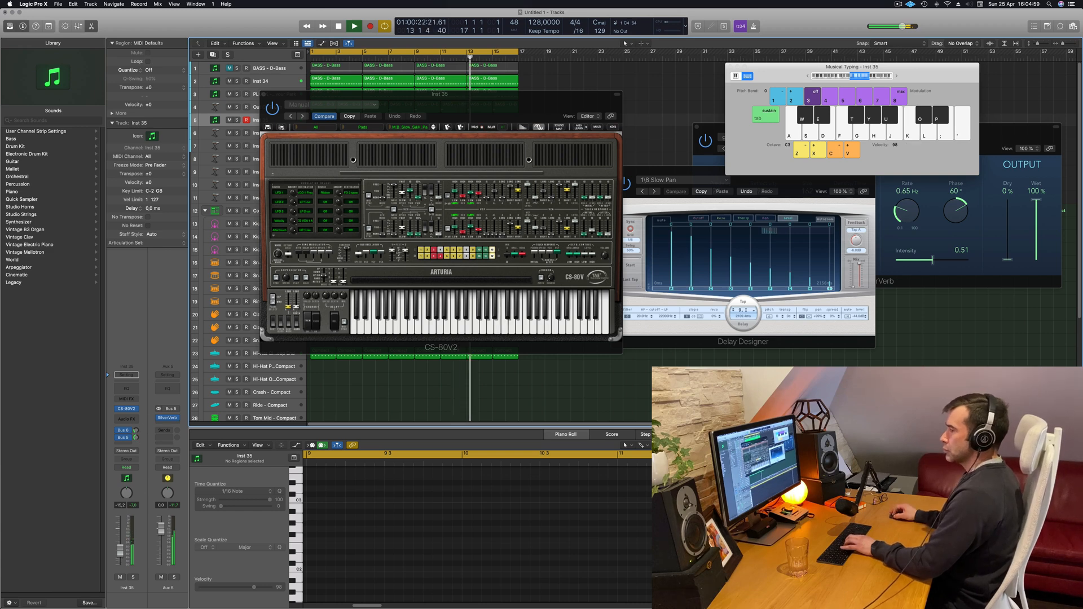
key("j")
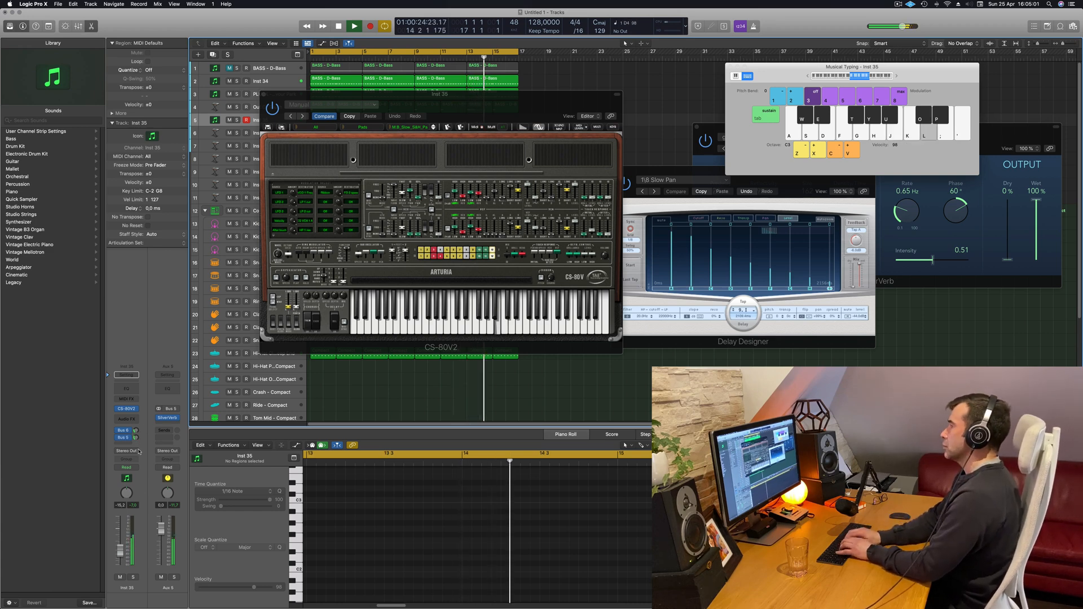
- Improvise and rehearse melody phrases with the Slow S&H pad over the looping arrangement
key("k")
key("f")
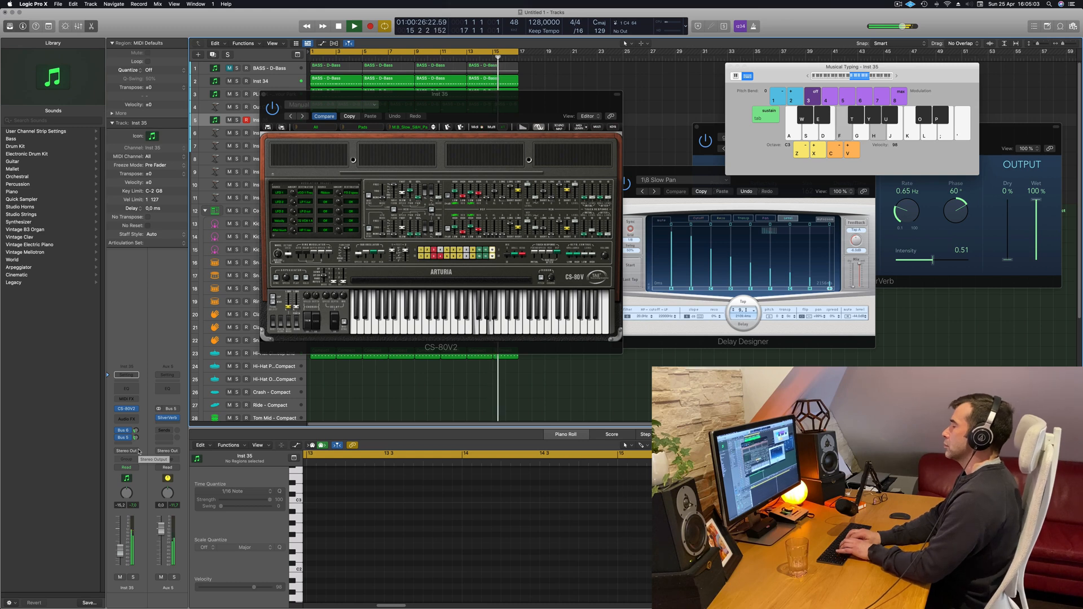
key("k")
key("d")
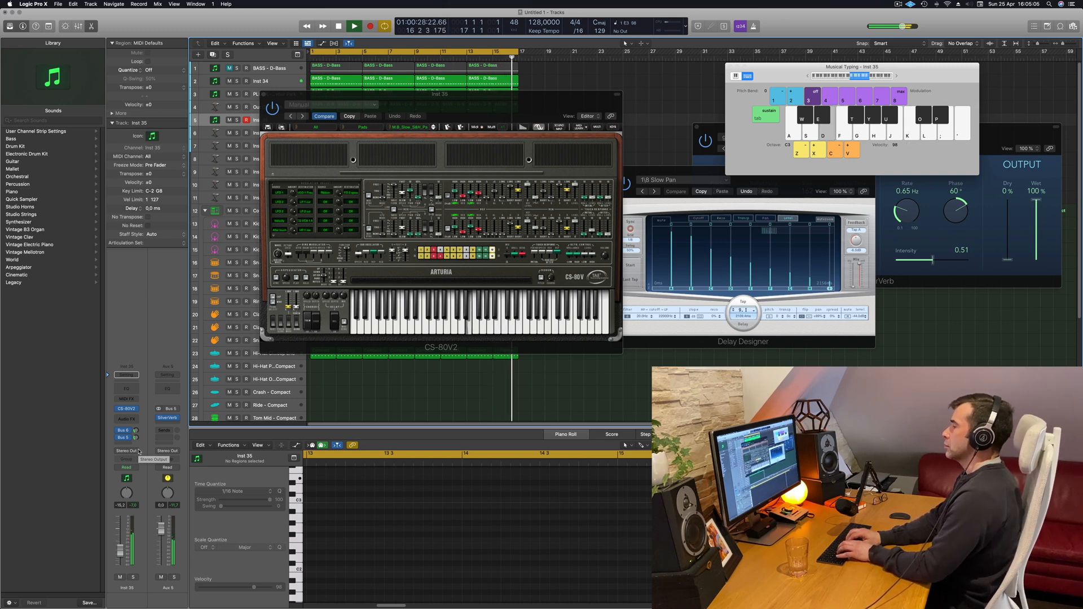
key("a")
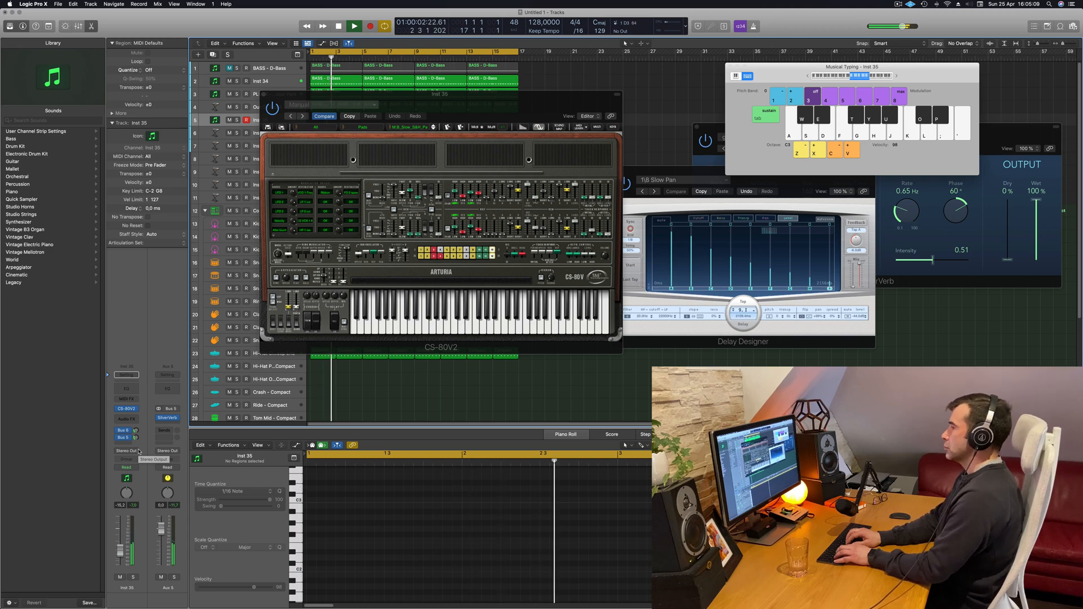
key("a")
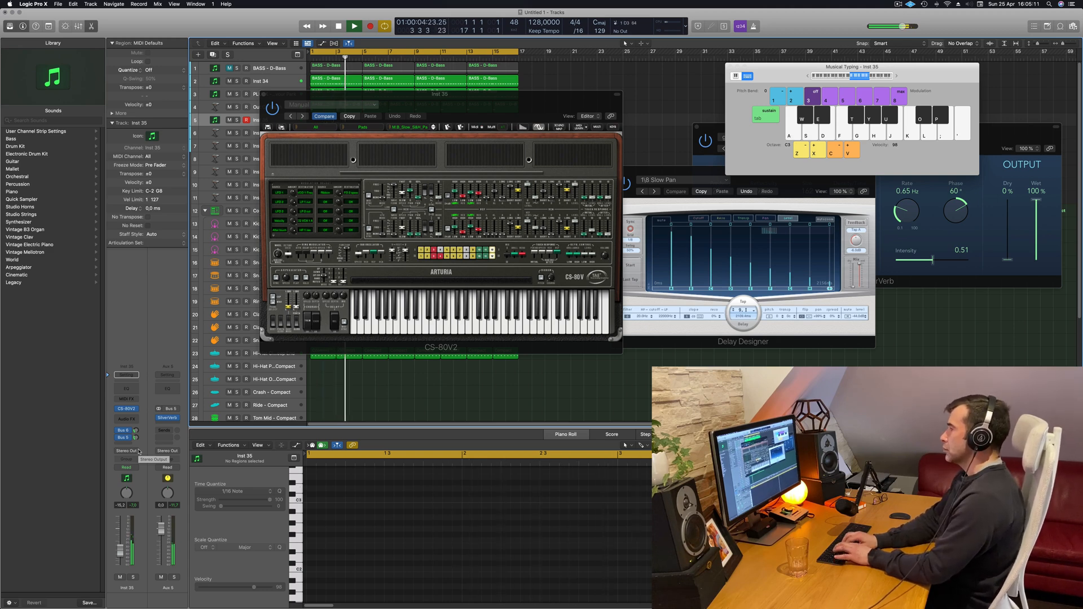
key("s")
key("d")
key("g")
key("a")
key("j")
key("s")
key("a")
key("s")
key("d")
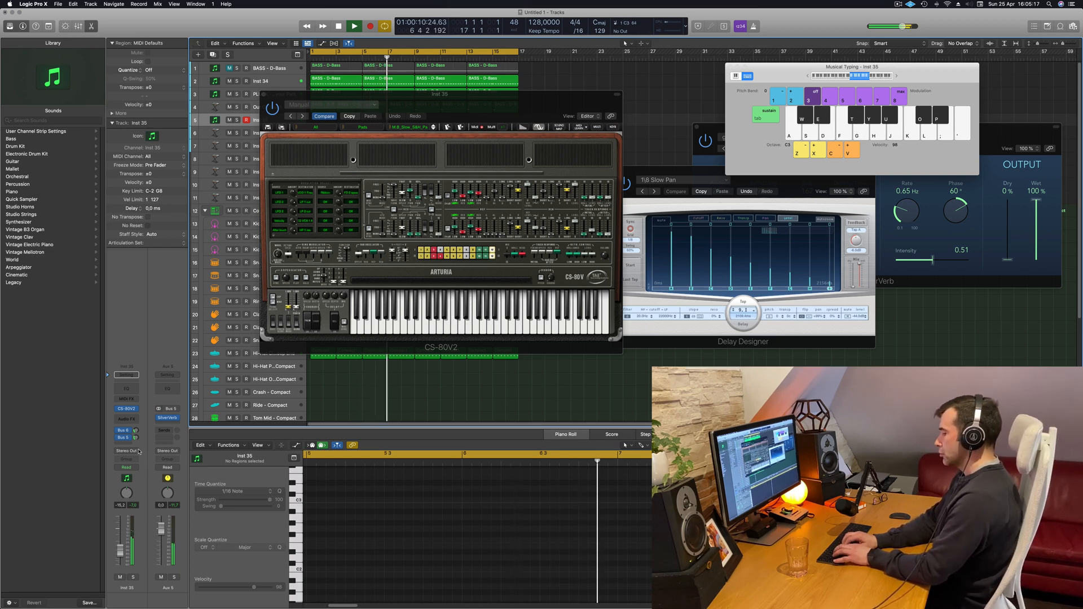
key("s")
key("d")
key("a")
key("d")
key("a")
key("s")
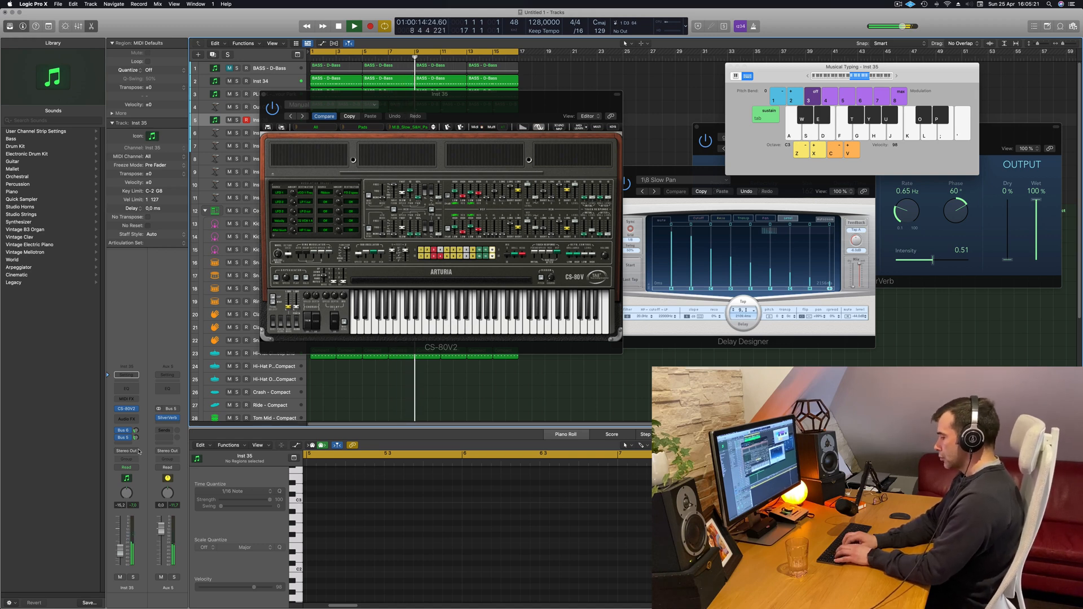
- Record the pad melody live on the Inst 35 track from bar 9 through the loop restart into its opening bars
key("a")
key("s")
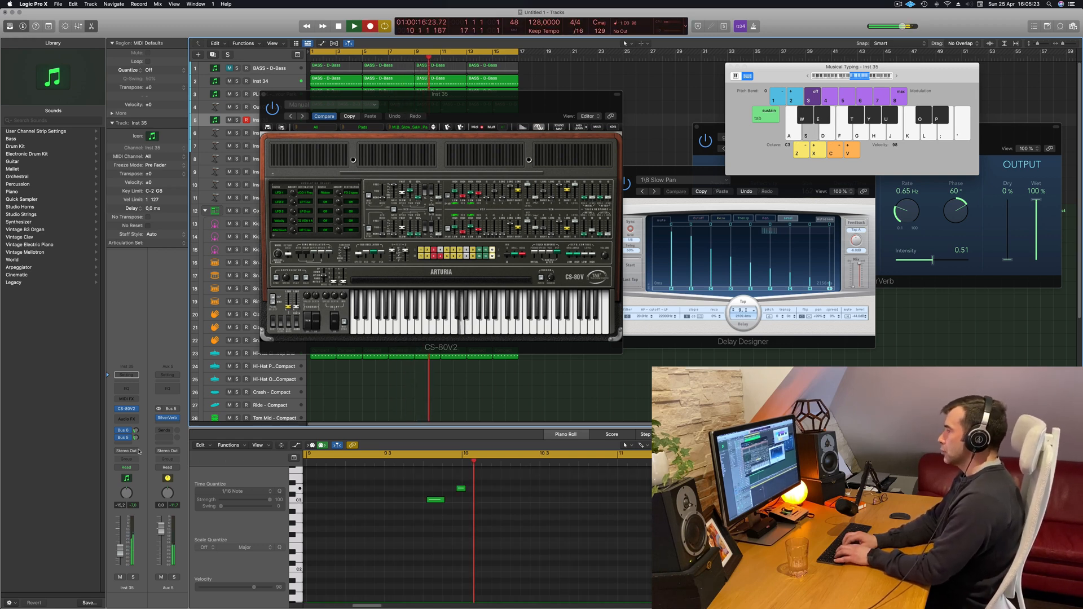
key("a")
key("s")
key("a")
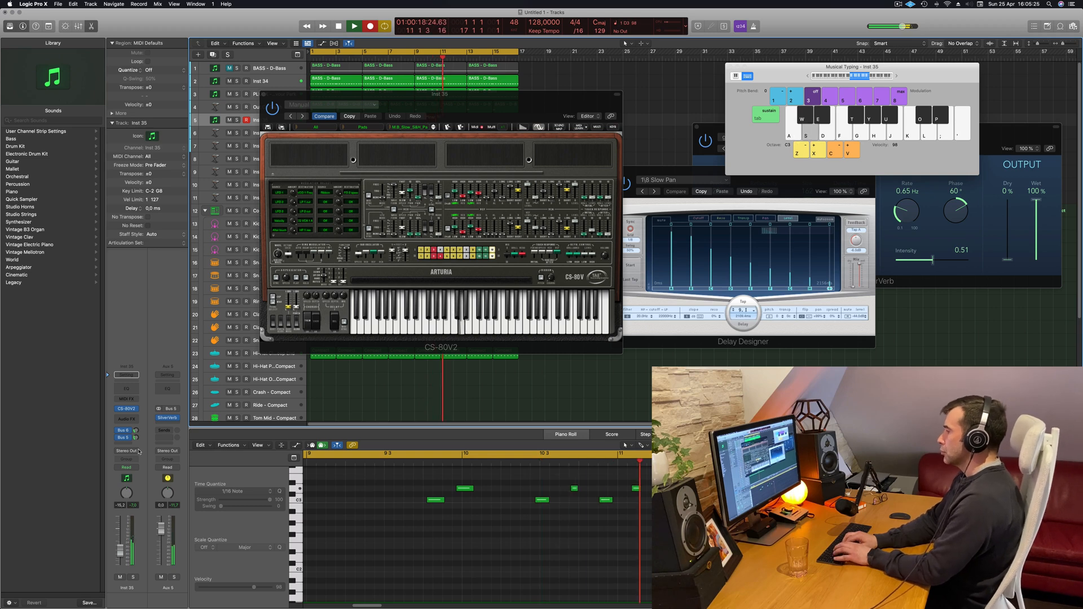
key("a")
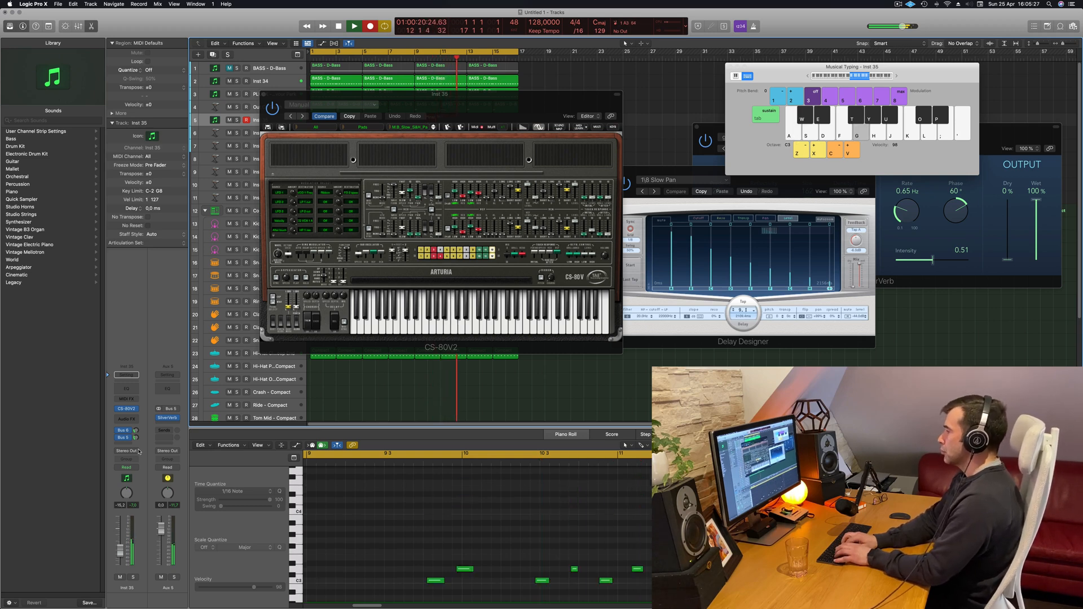
key("a")
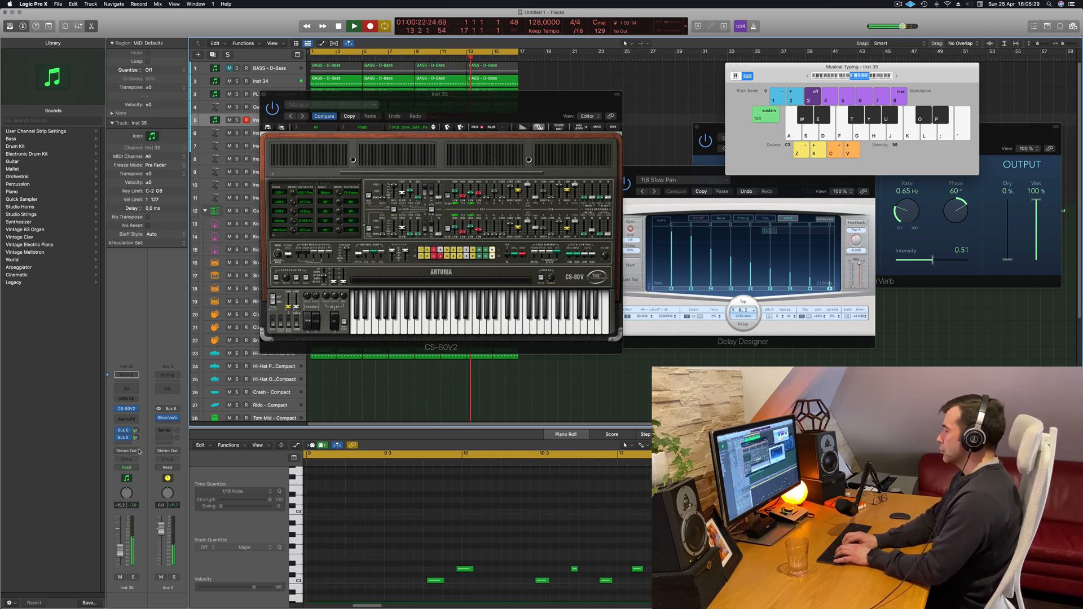
key("a")
key("s")
key("d")
key("a")
key("s")
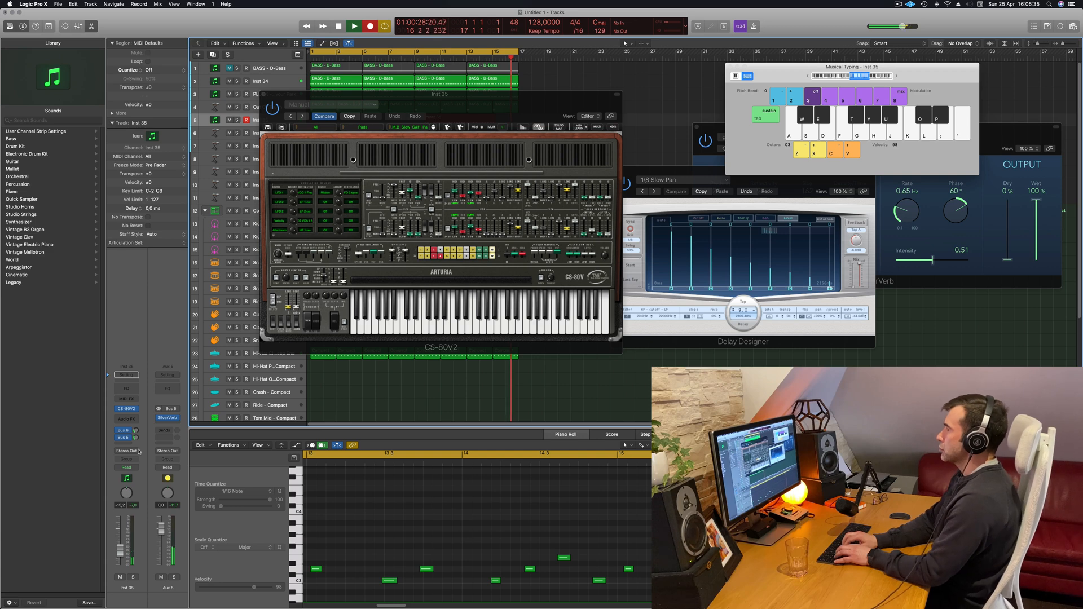
key("a")
key("s")
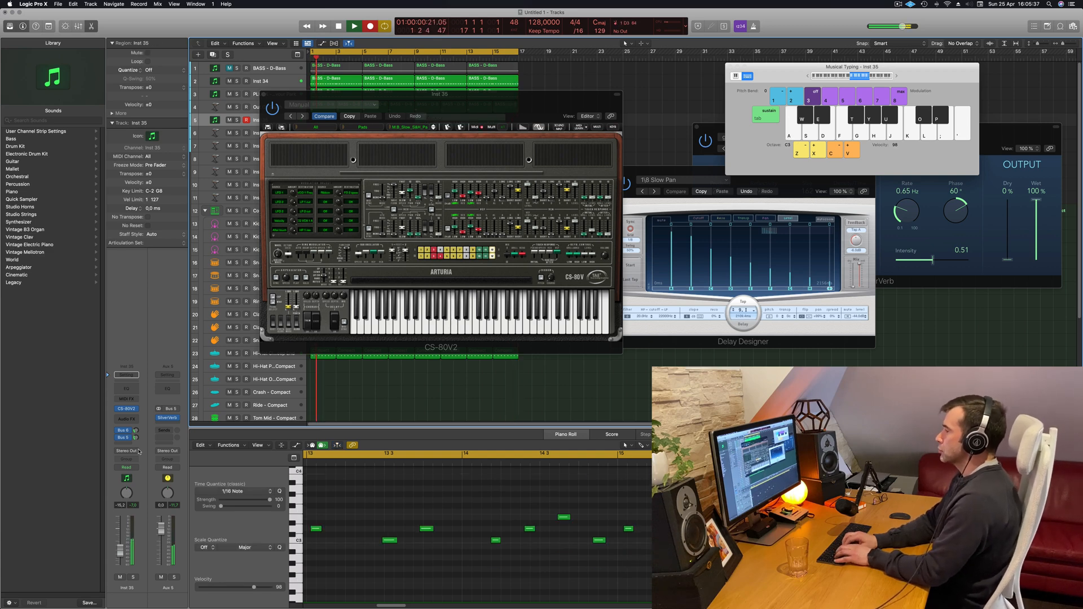
key("s")
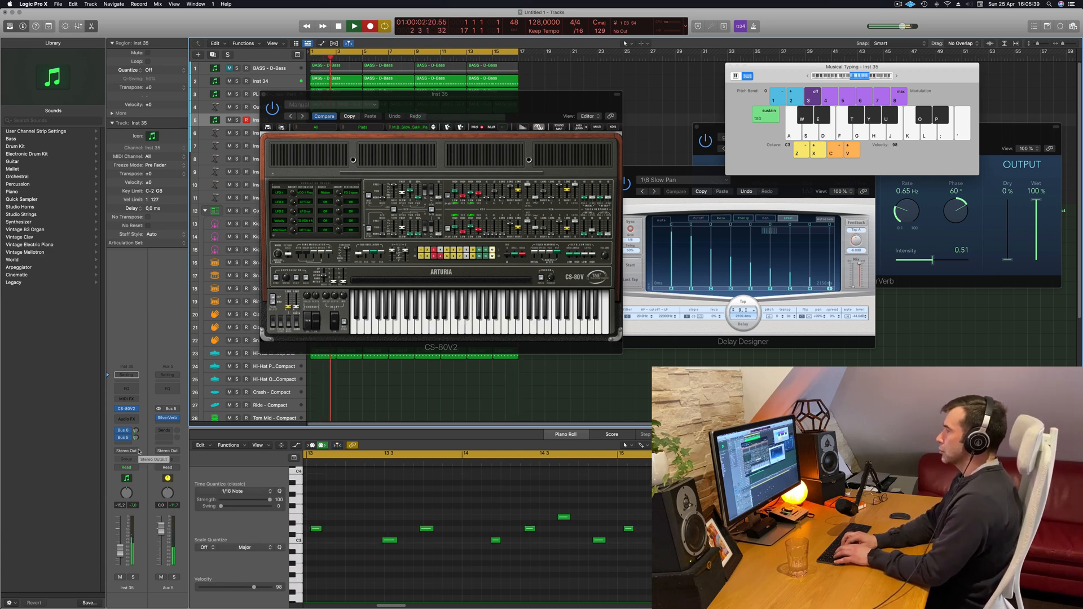
key("s")
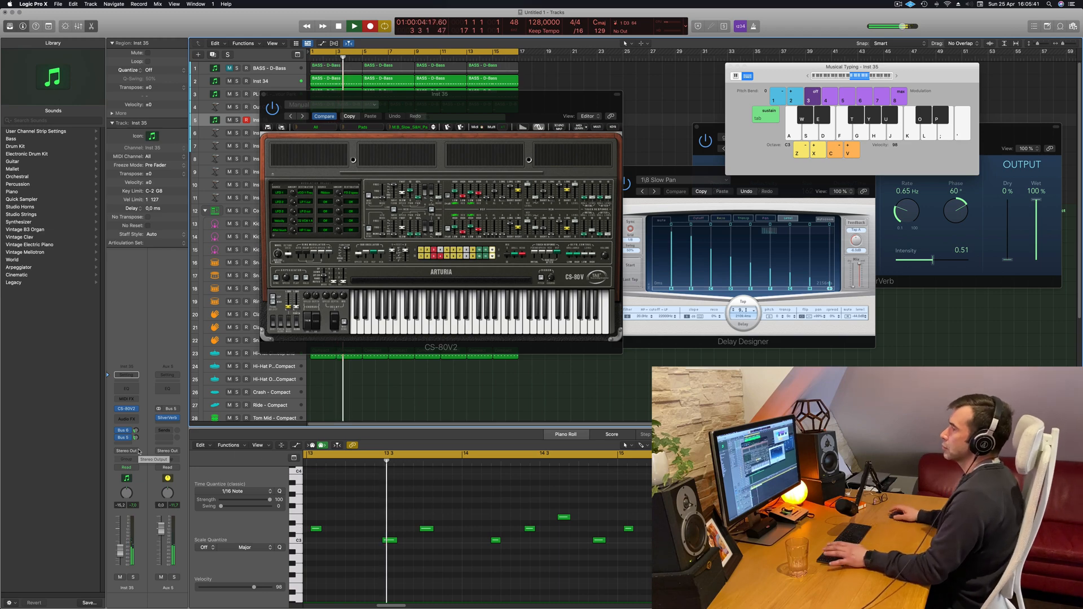
- Restart playback and move the CS-80V2 window aside to uncover the recorded Inst 35 regions
key("space")
key("space")
left_click_drag(499, 94, 987, 86)
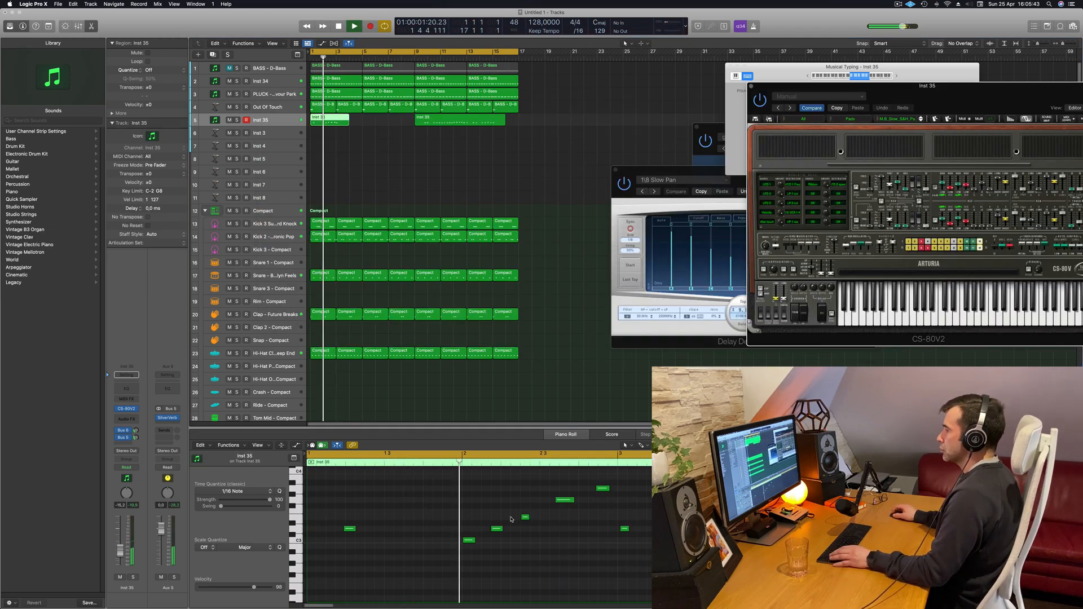
- Copy the C3 note at bar 2 to the start of the first Inst 35 region and quantize all notes to 1/16
left_click_drag(469, 544, 312, 543)
key("super+a")
key("q")
left_click(404, 522)
key("Return")
scroll(374, 522, "left", 1)
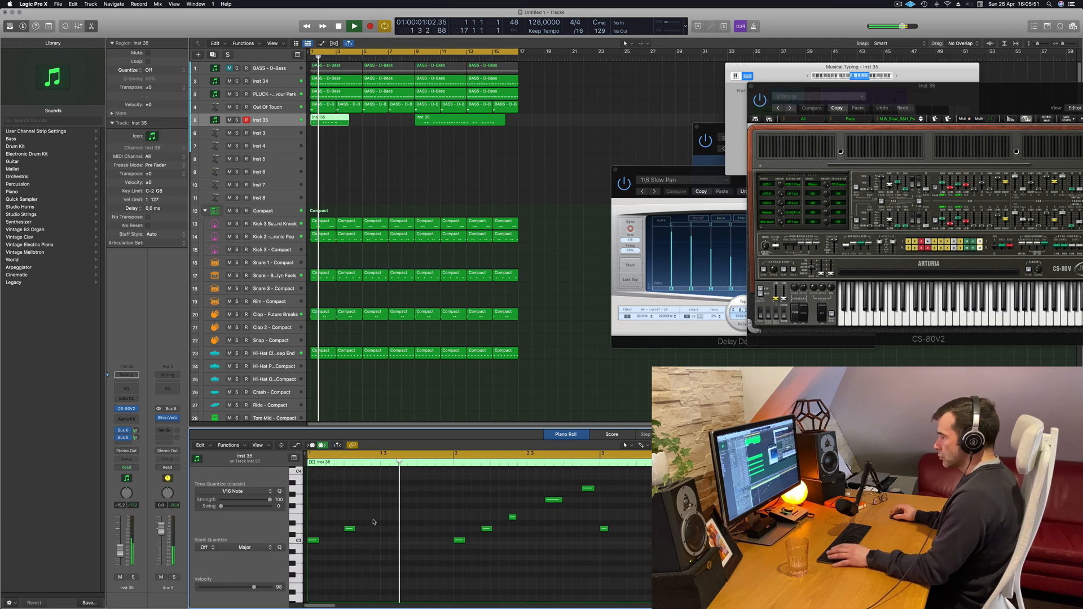
- Nudge the second melody note in bar 1 one sixteenth earlier and replay the phrase from the start
left_click(349, 530)
key("alt+Left")
key("Return")
left_click(358, 528)
key("Return")
key("space")
- Review the phrase during playback and extend the first Inst 35 region's end to bar 5
scroll(366, 526, "left", 1)
scroll(367, 526, "left", 4)
scroll(355, 526, "right", 3)
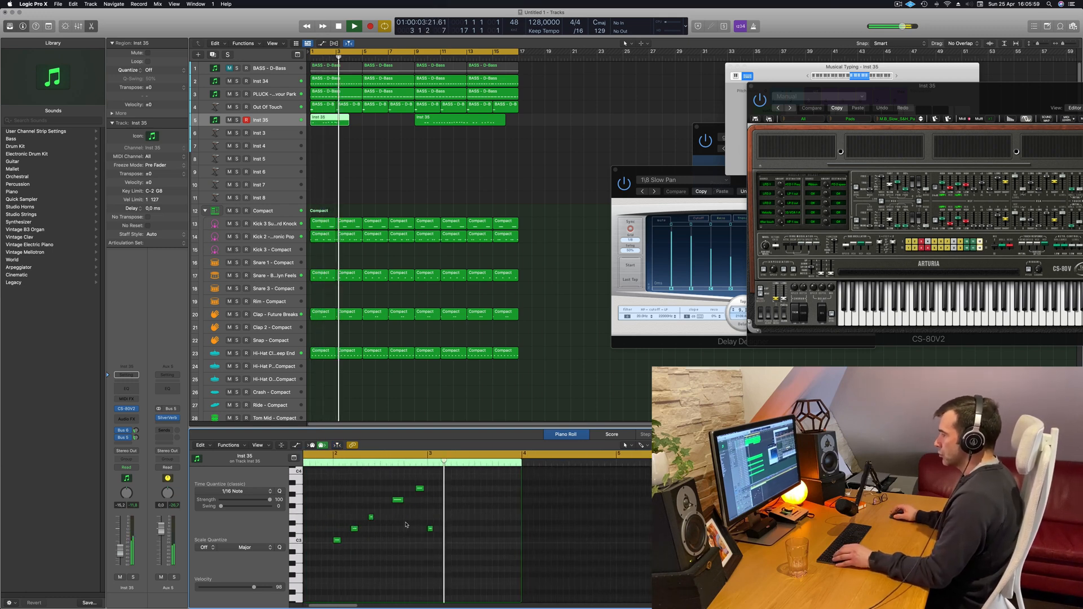
key("space")
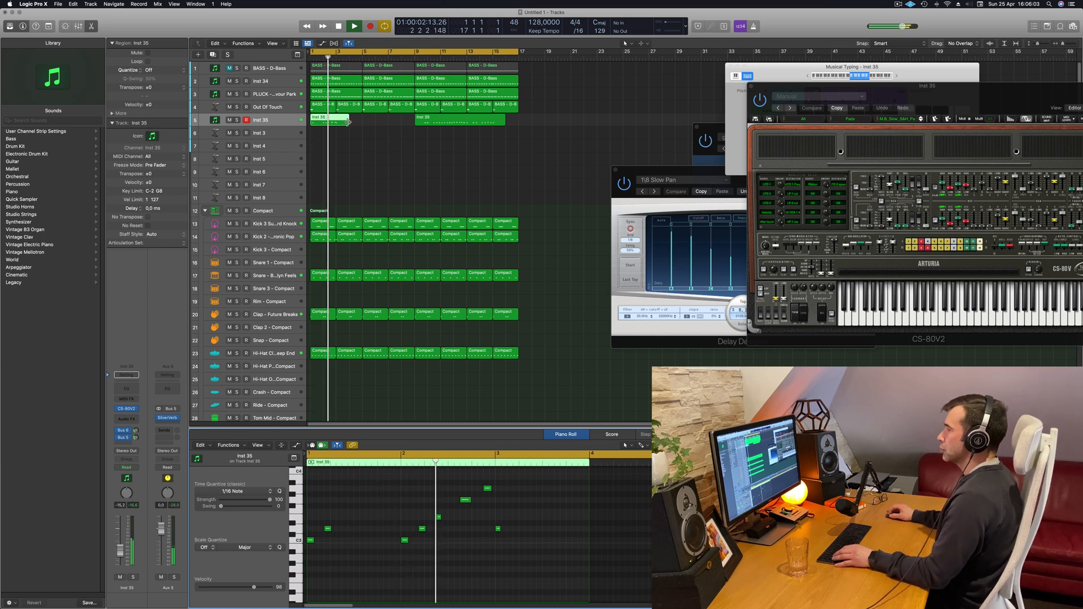
left_click_drag(351, 124, 361, 124)
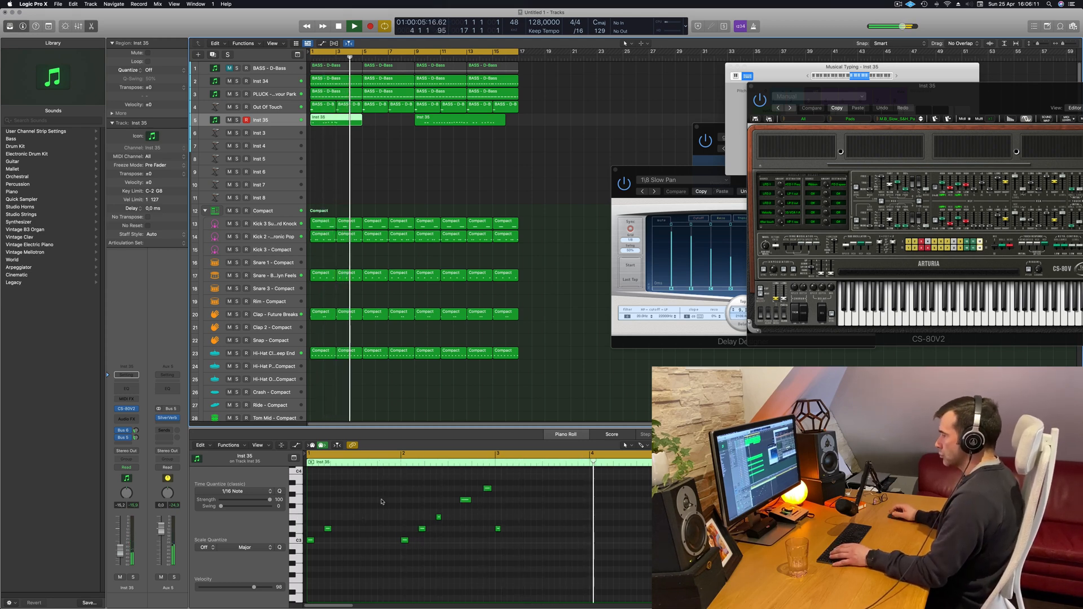
- Copy the five notes starting at bar 2 to bar 4 and delete the separate Inst 35 region at bar 9
left_click_drag(388, 481, 483, 548)
left_click_drag(405, 541, 595, 543)
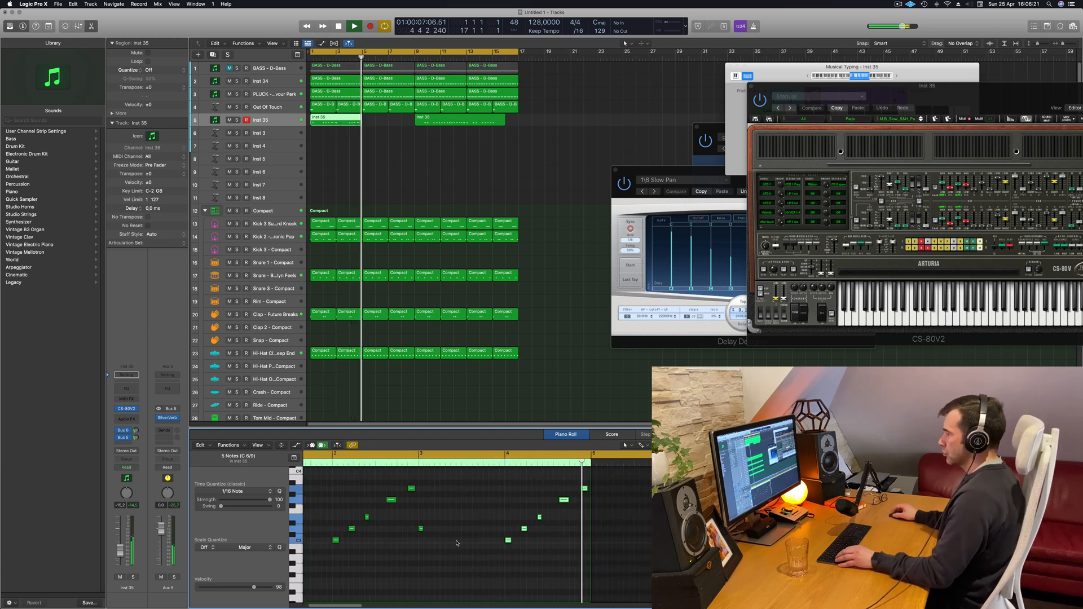
left_click(460, 119)
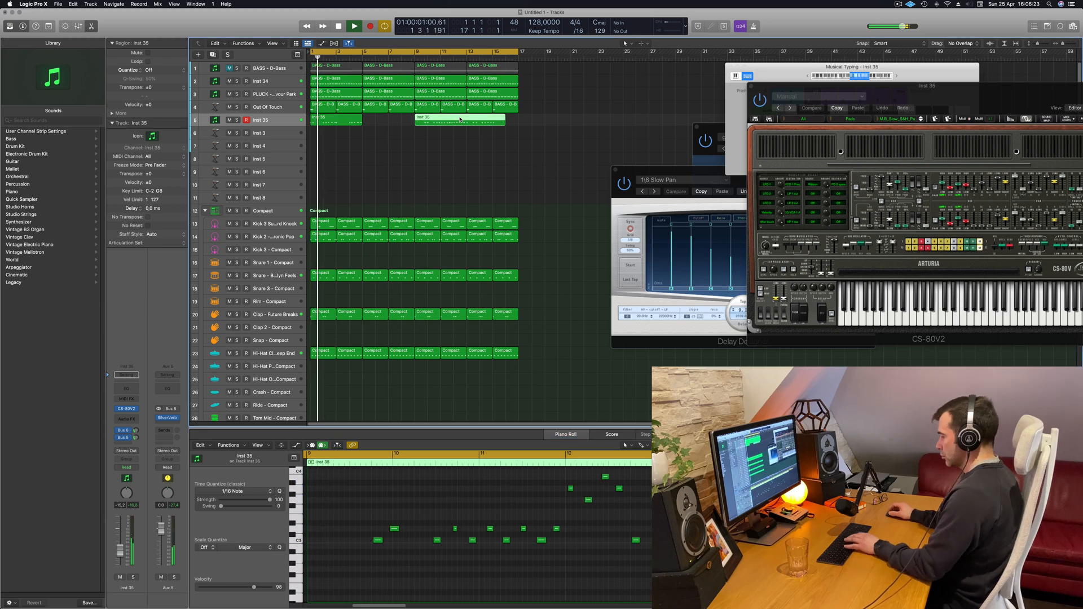
key("Delete")
- Copy the first Inst 35 region to bar 5 and join both regions into one ending at bar 9
key("space")
key("space")
left_click_drag(330, 122, 381, 123)
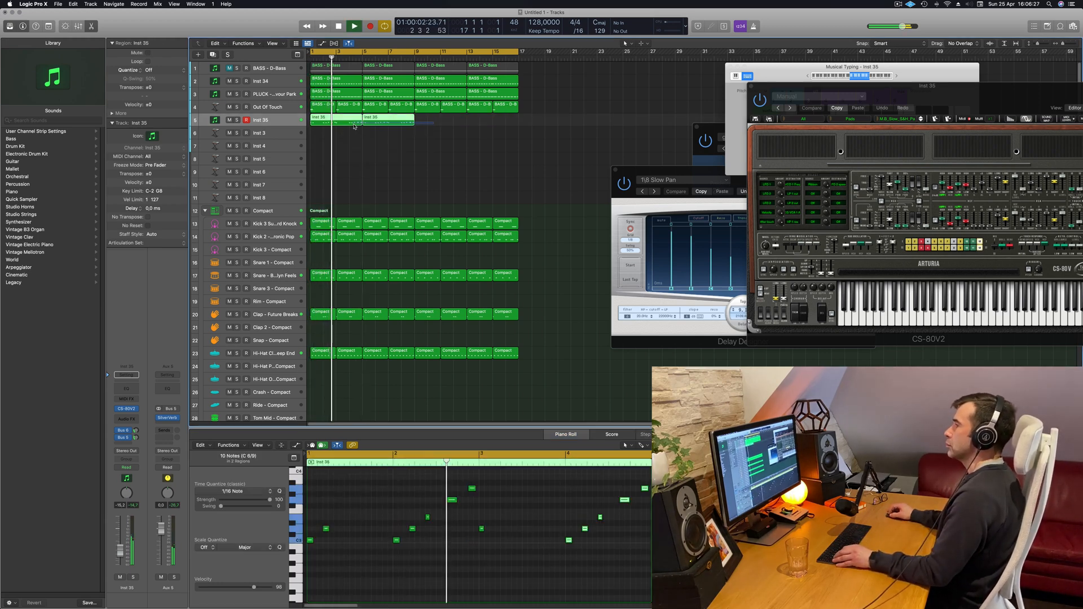
left_click(356, 179)
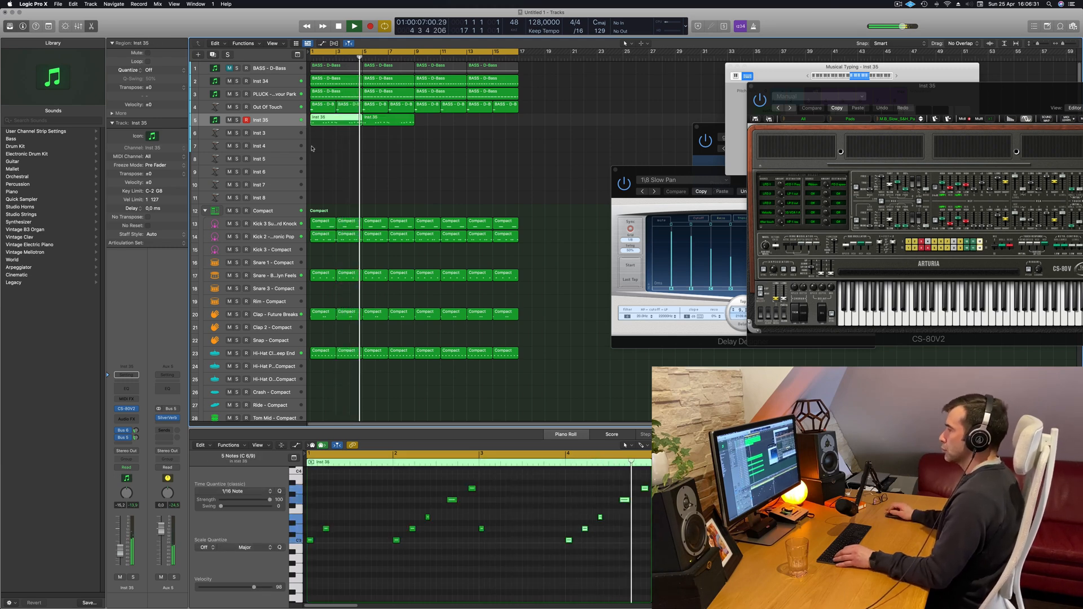
key("Return")
left_click_drag(333, 139, 378, 126)
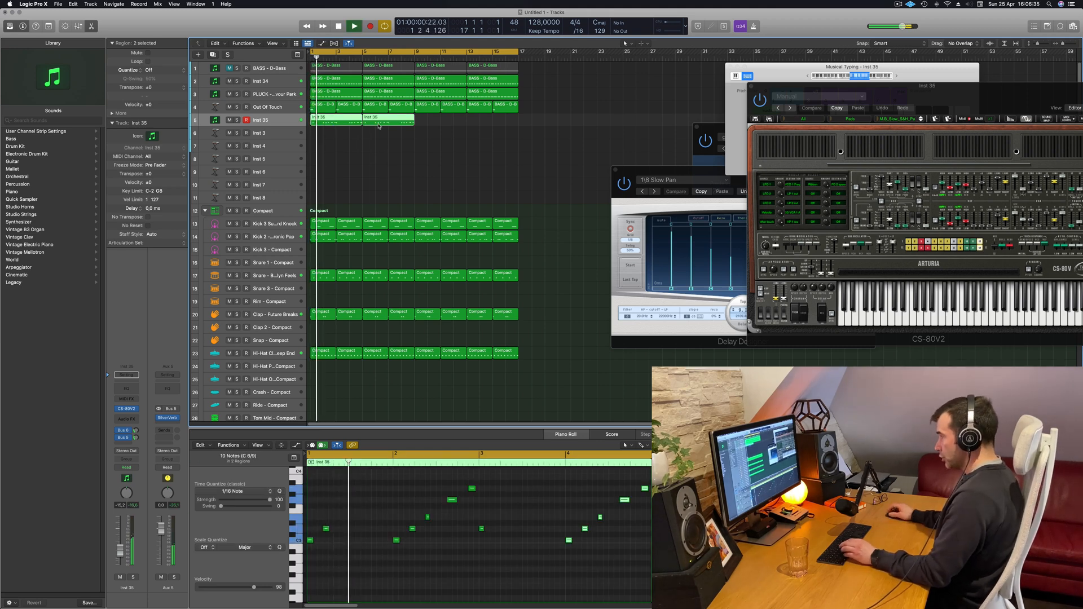
key("super+k")
key("super+j")
key("space")
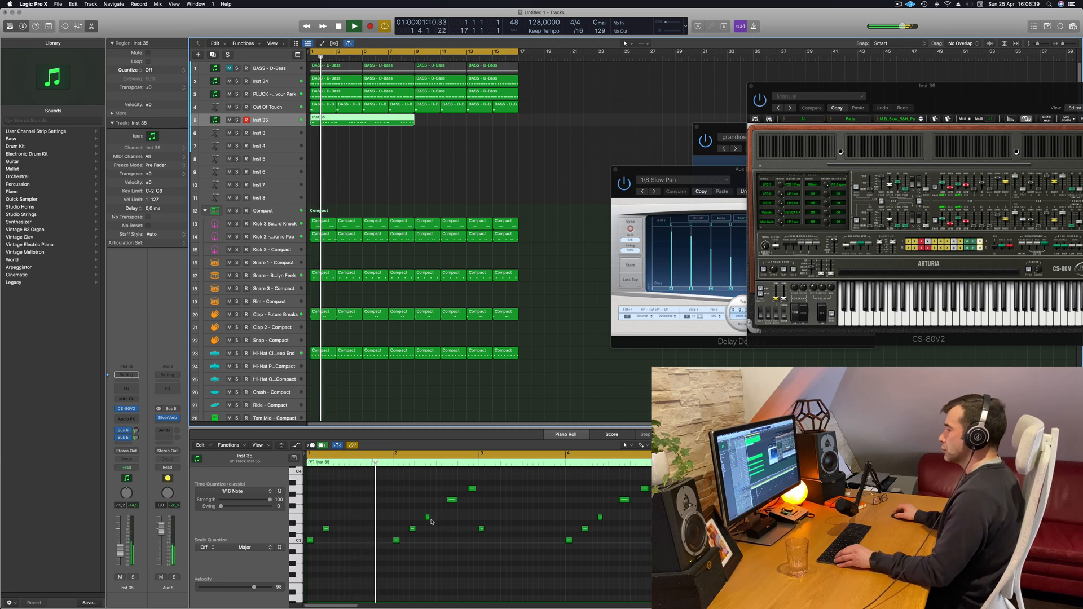
- Try lowering the D3 note at bar 3 to C3 and replay the phrase from the start
scroll(431, 522, "up", 1)
scroll(427, 522, "left", 2)
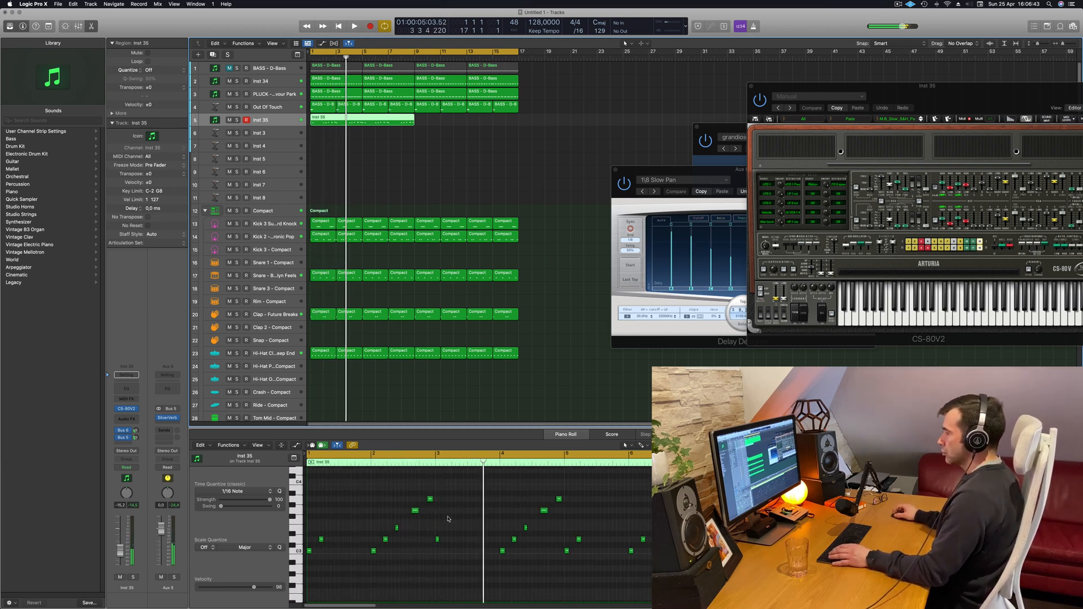
left_click(438, 540)
key("space")
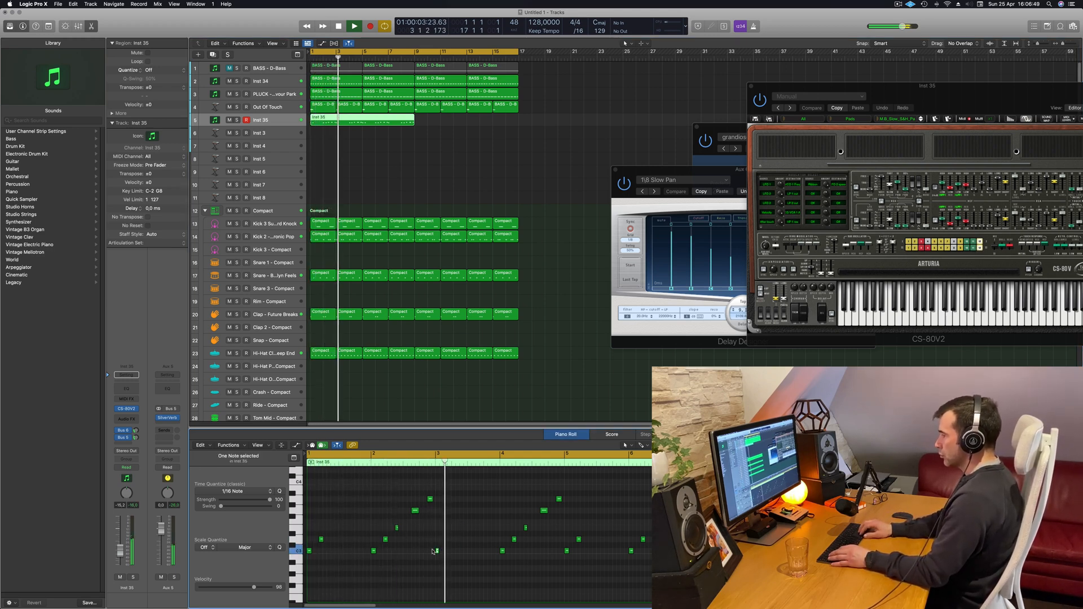
key("space")
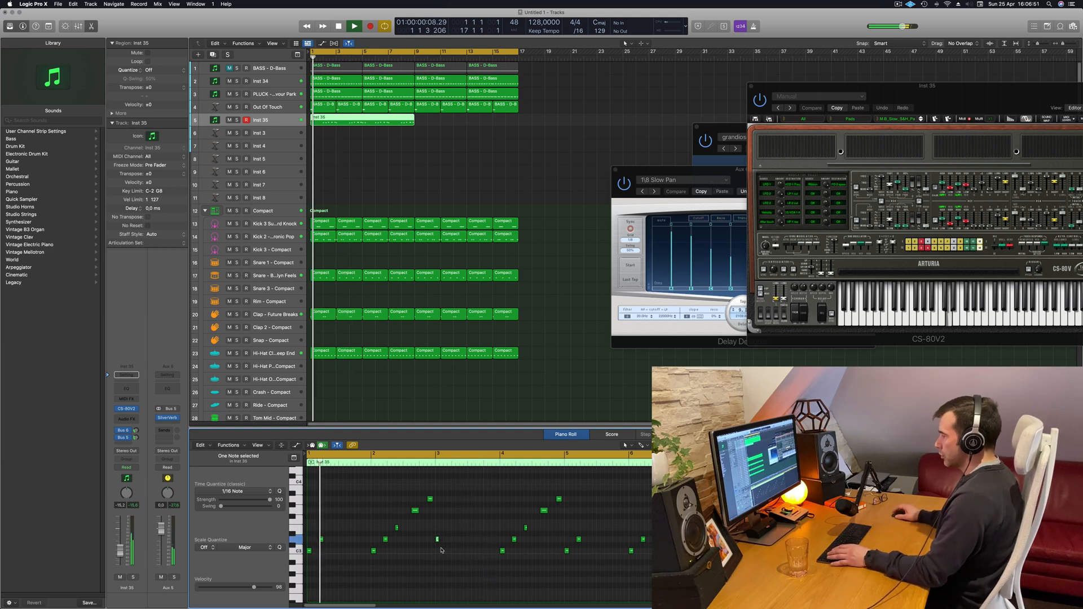
- Raise the C3 note at the start of bar 5 to D3, lower the following D3 note to C3 and replay
left_click_drag(548, 538, 571, 560)
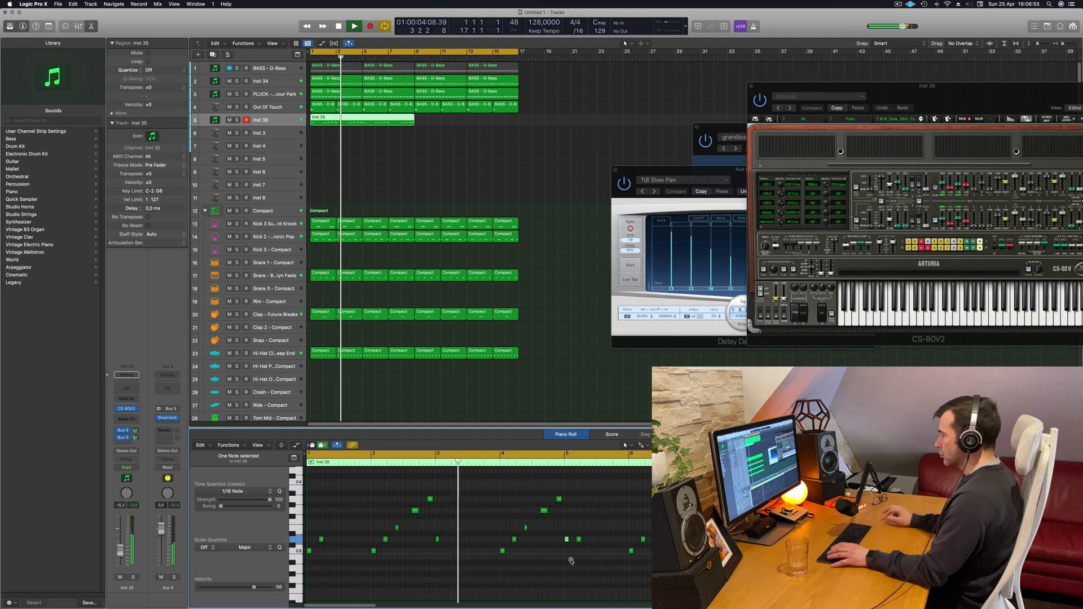
key("alt+Down")
key("alt+Down")
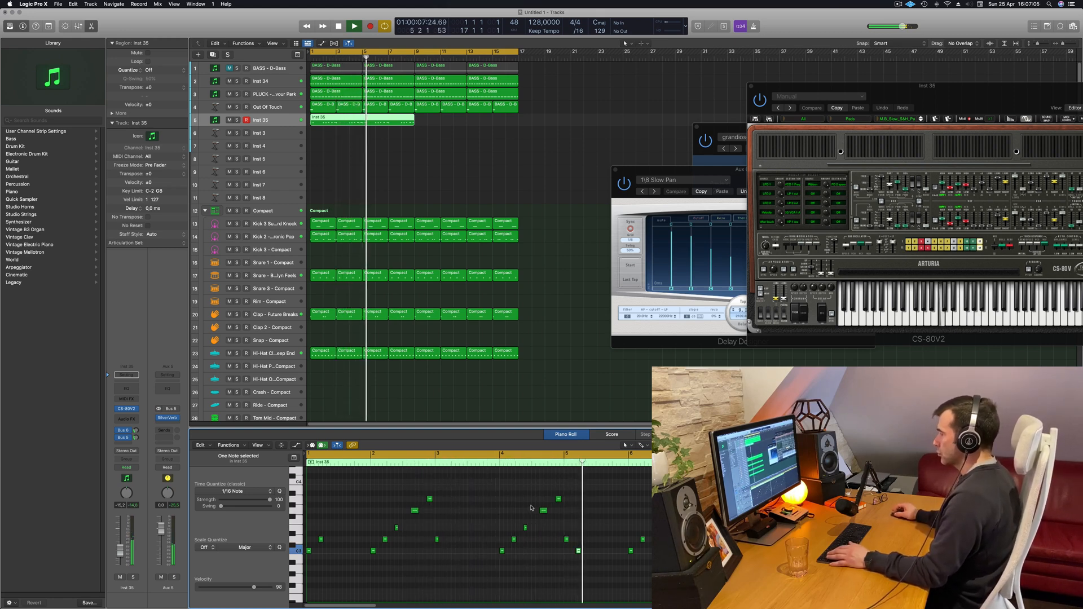
key("space")
key("space")
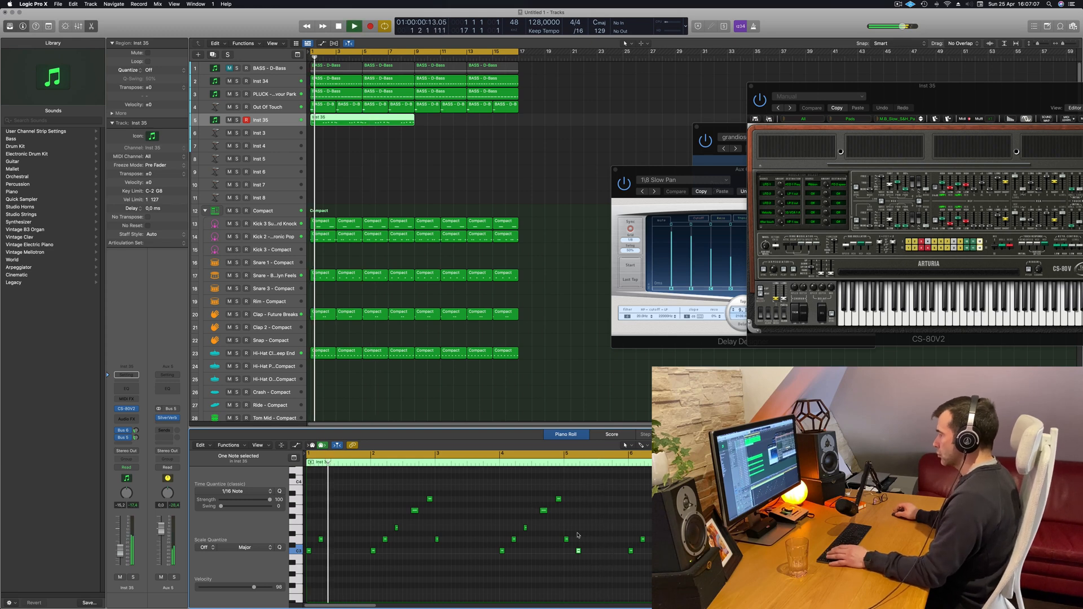
- Add a Channel EQ to the Out Of Touch track with a 12 dB/Oct low cut at 394 Hz, then close its window
left_click(271, 109)
key("space")
left_click(128, 391)
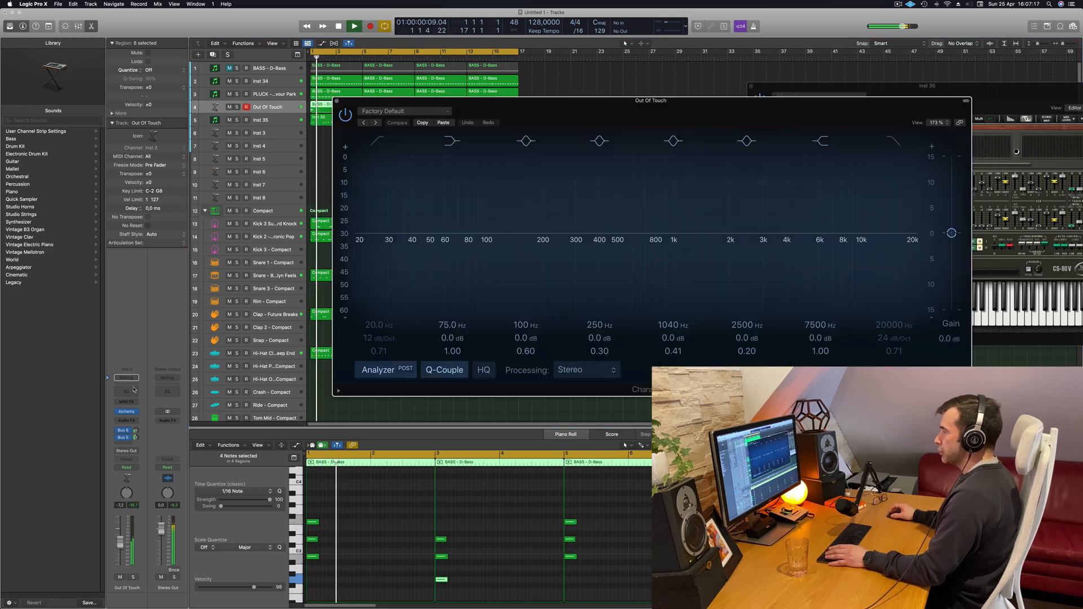
mouse_move(401, 248)
left_mouse_down()
mouse_move(677, 242)
mouse_move(647, 244)
left_mouse_up()
key("space")
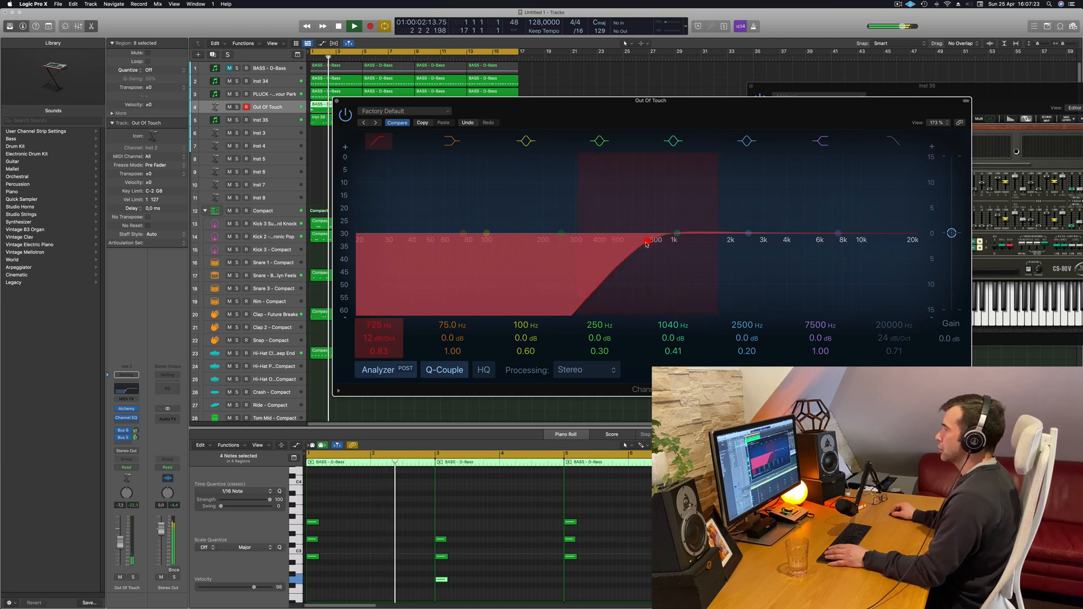
left_click_drag(621, 245, 601, 248)
left_click_drag(556, 116, 617, 121)
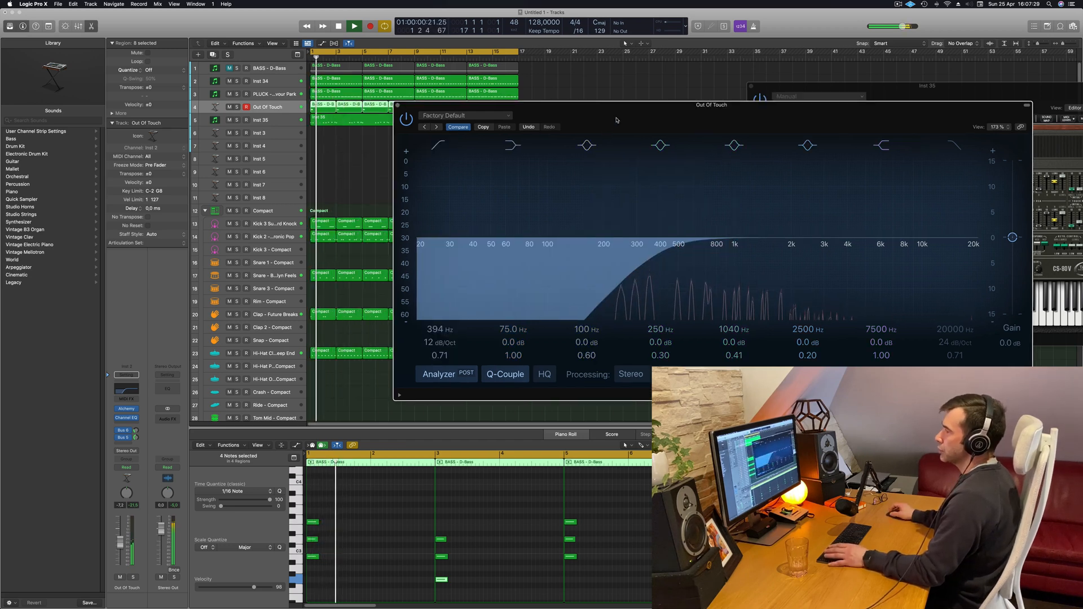
left_click(398, 106)
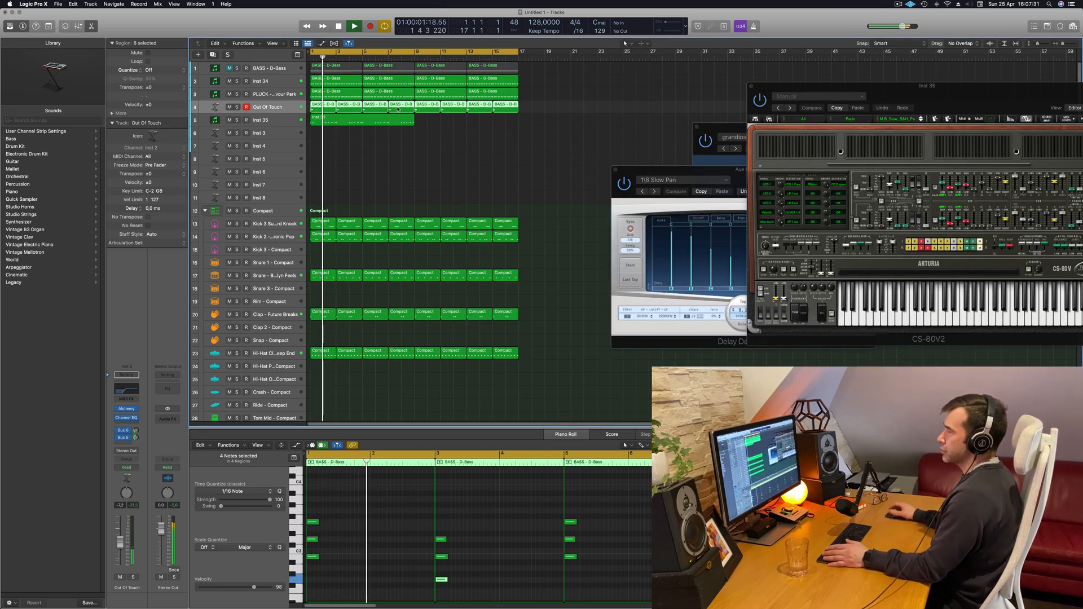
- Try raising the G3 note in late bar 4 of Inst 35 to A3 and lowering the following A3 note to G3
left_click(383, 122)
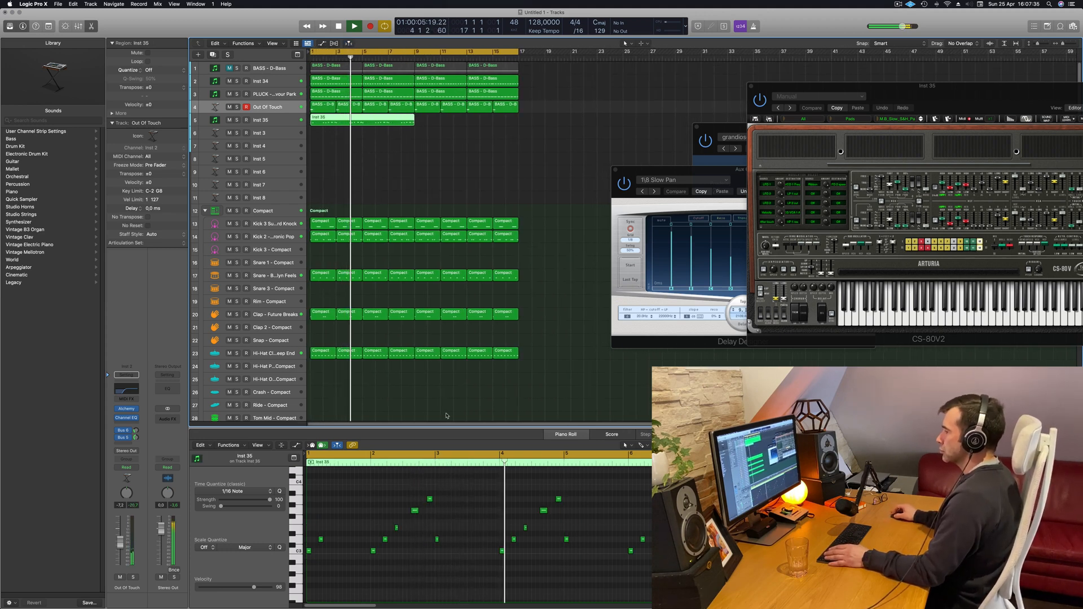
key("Return")
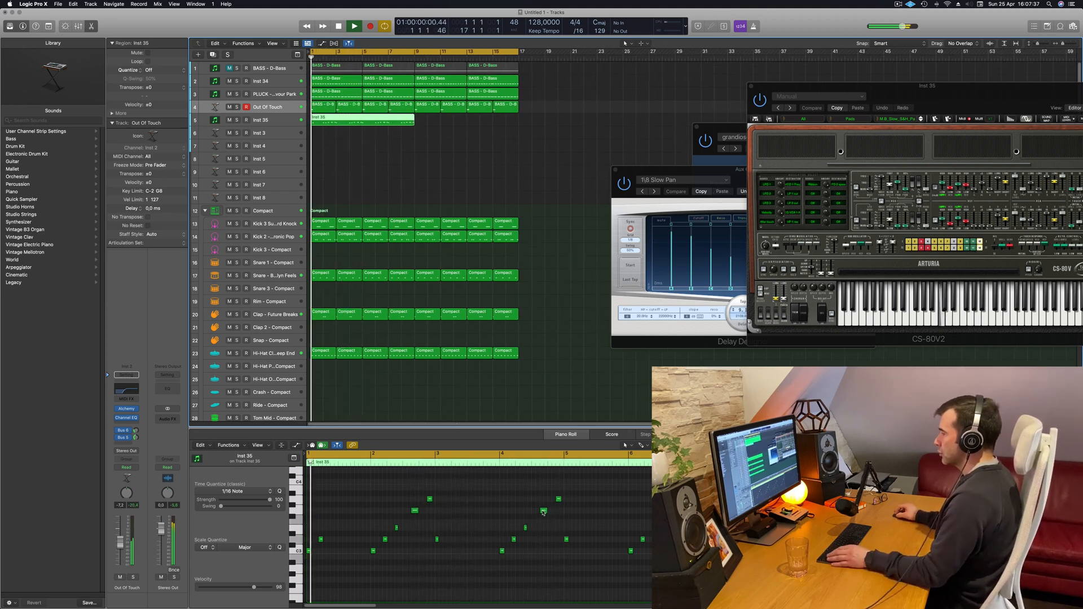
left_click(543, 511)
key("alt+Up")
key("alt+Up")
key("alt+Up")
key("space")
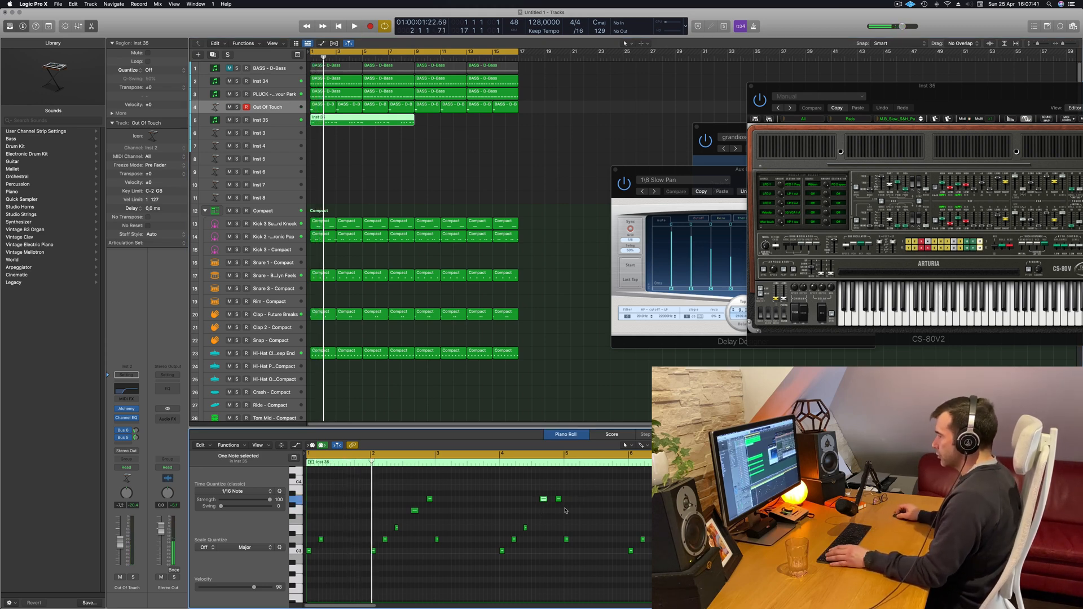
left_click_drag(556, 518, 556, 517)
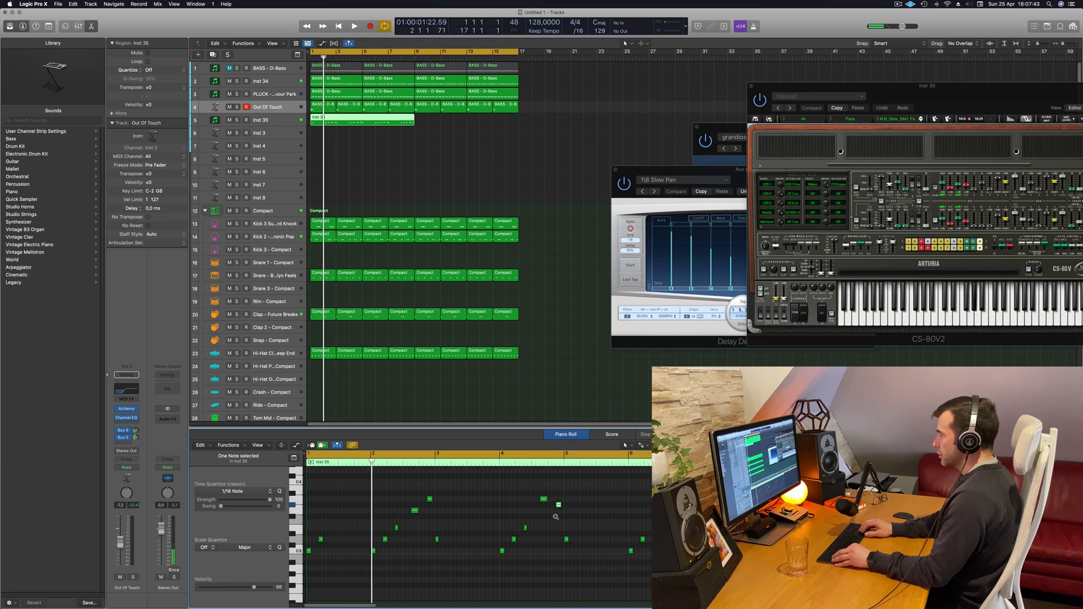
key("space")
left_click(524, 515)
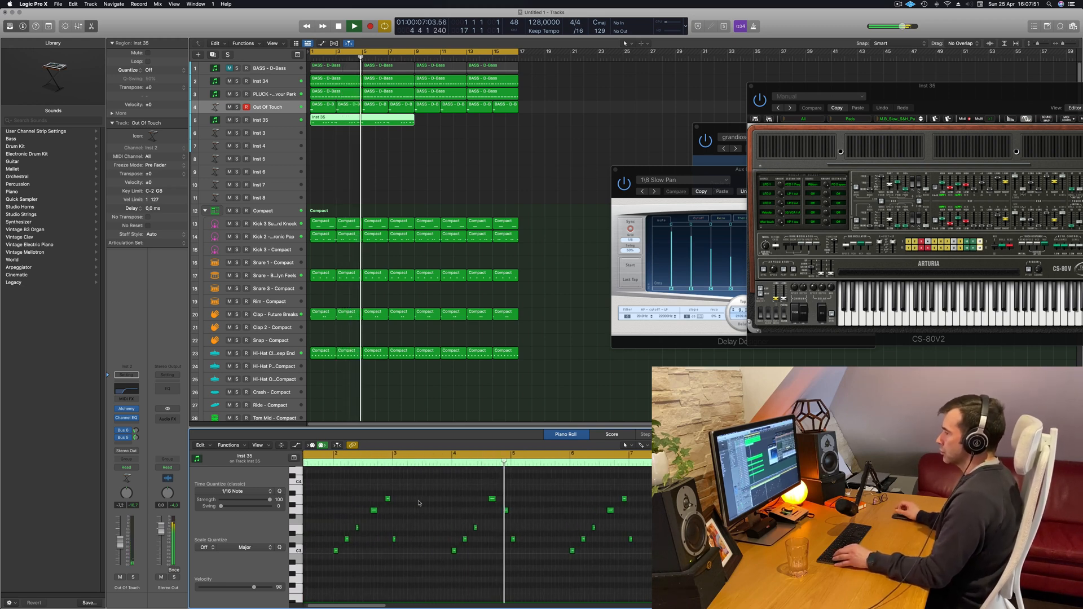
- Restore the last two notes of bar 4 to G3 and A3 and listen to the phrase from the start
key("Return")
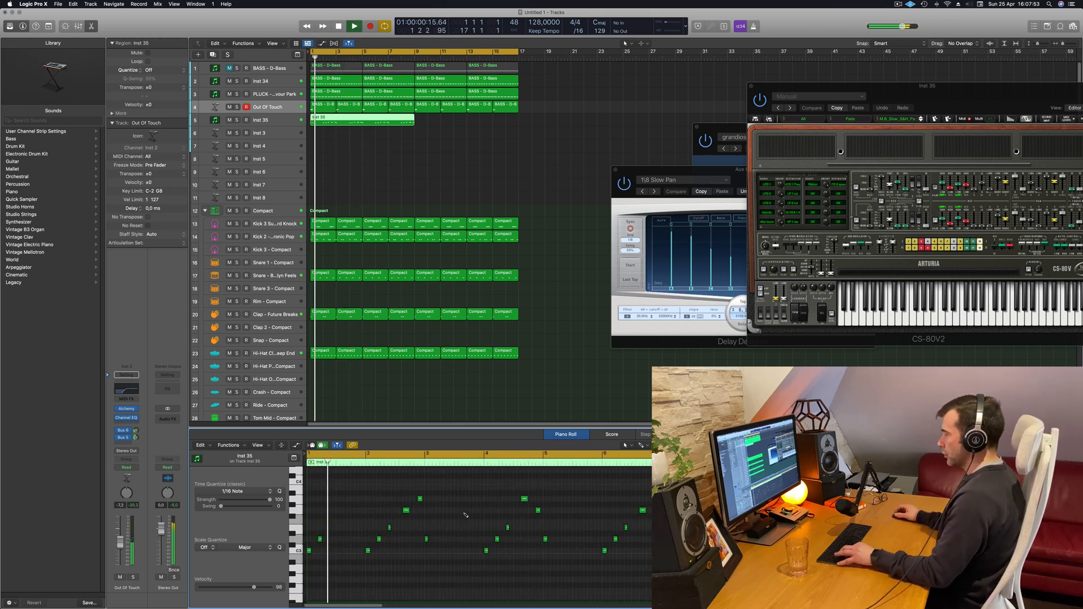
key("Left")
key("alt+Down")
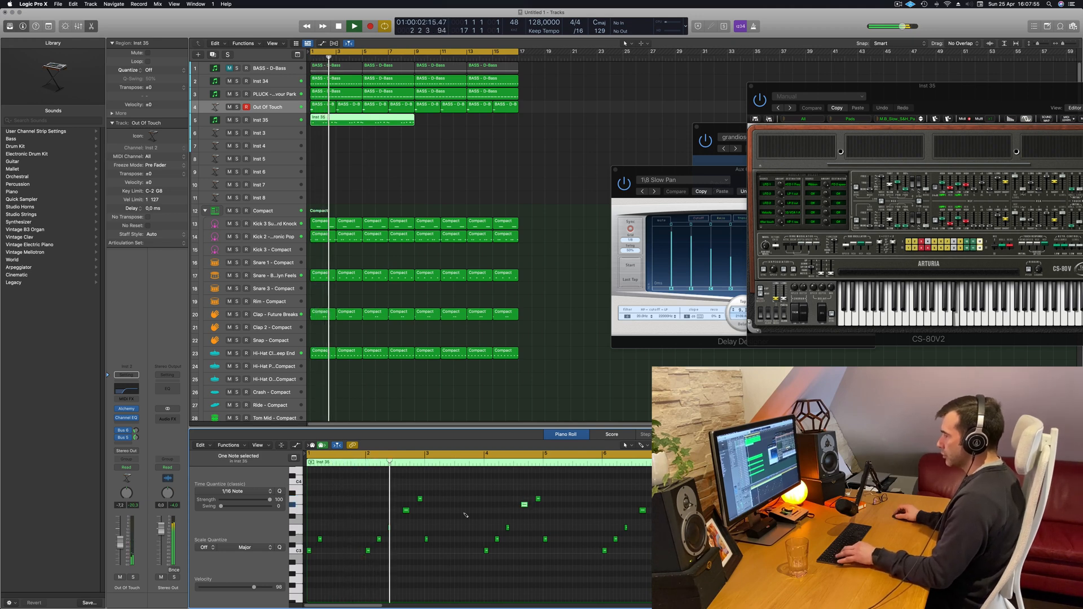
key("alt+Down")
key("super+Left")
key("super+Left")
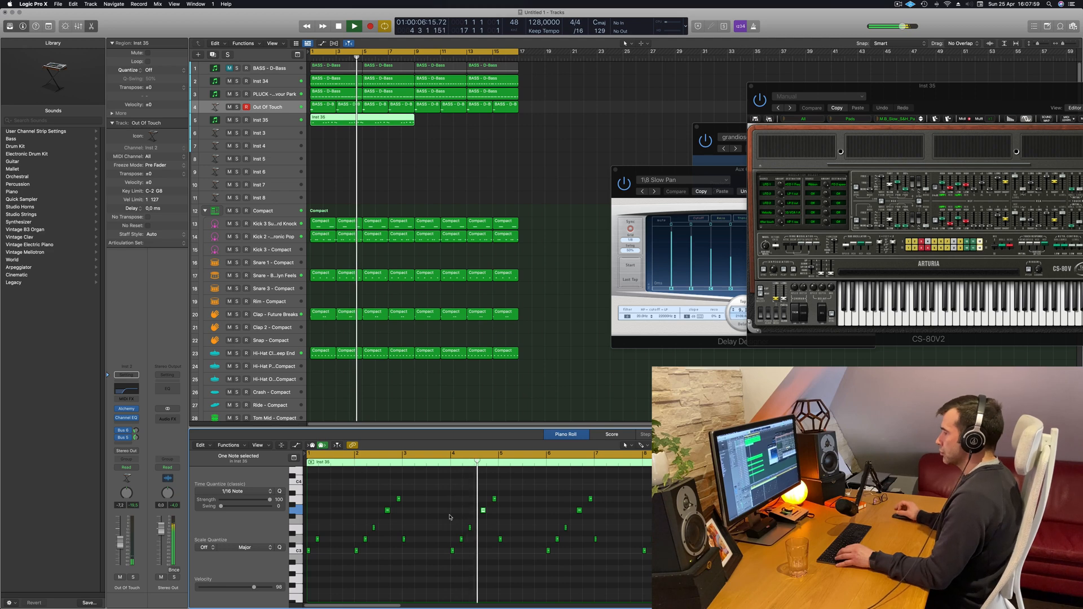
left_click(449, 510)
key("space")
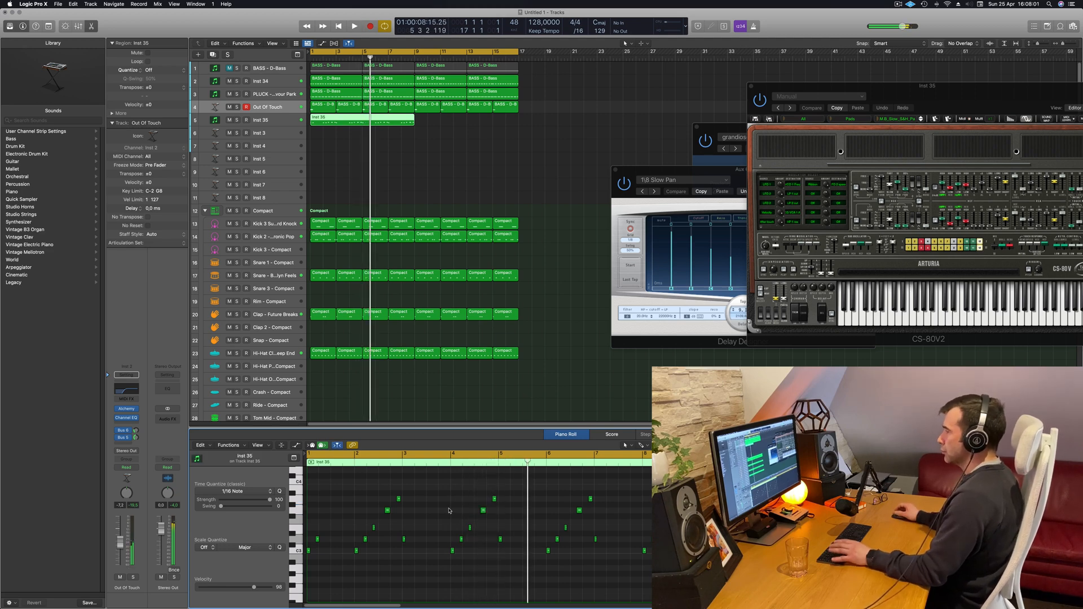
- Restart playback, move the CS-80V2 window to mid-screen and copy the joined Inst 35 region to bar 9
key("space")
left_click_drag(878, 86, 518, 202)
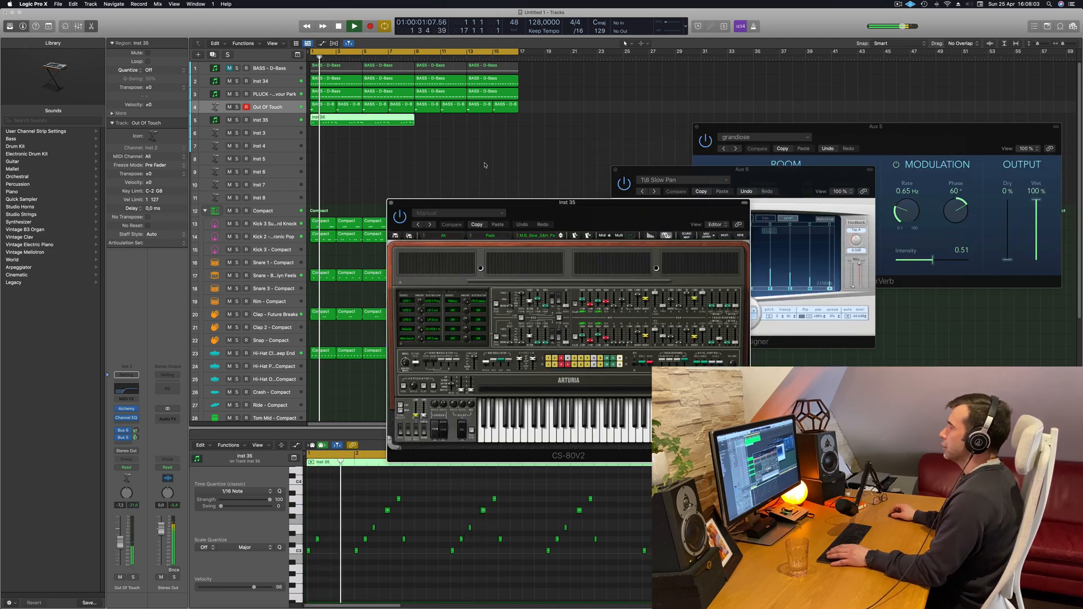
left_click_drag(357, 121, 462, 126)
key("space")
- Select both Inst 35 regions and review their notes during playback, keeping the CS-80V2 window clear of the melody regions
left_click_drag(581, 205, 501, 190)
mouse_move(455, 113)
left_mouse_down()
mouse_move(401, 140)
mouse_move(436, 122)
left_mouse_up()
scroll(503, 523, "down", 5)
scroll(458, 515, "up", 3)
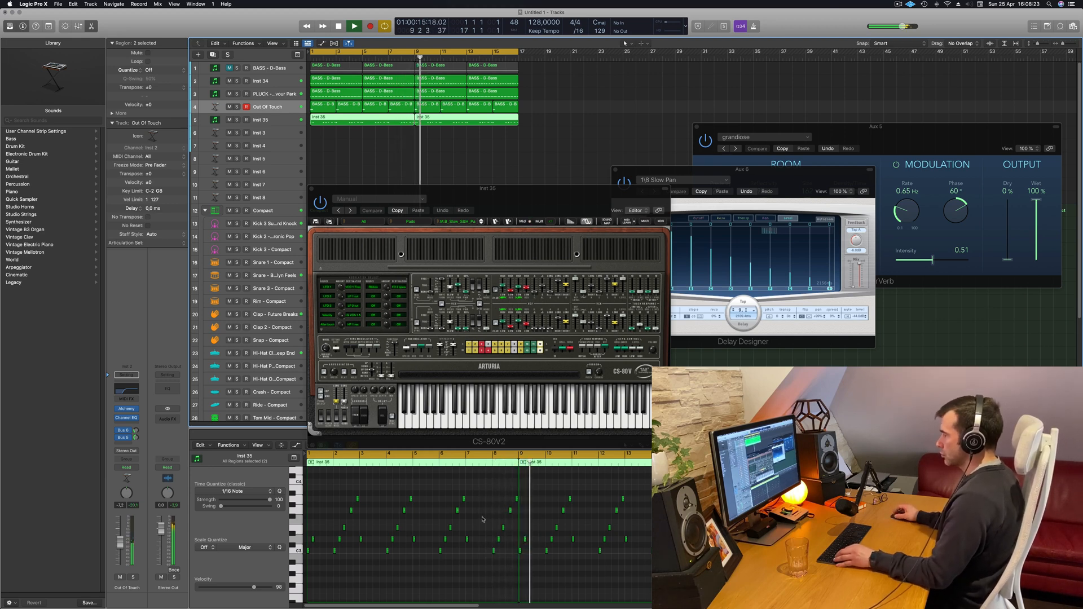
scroll(483, 518, "down", 2)
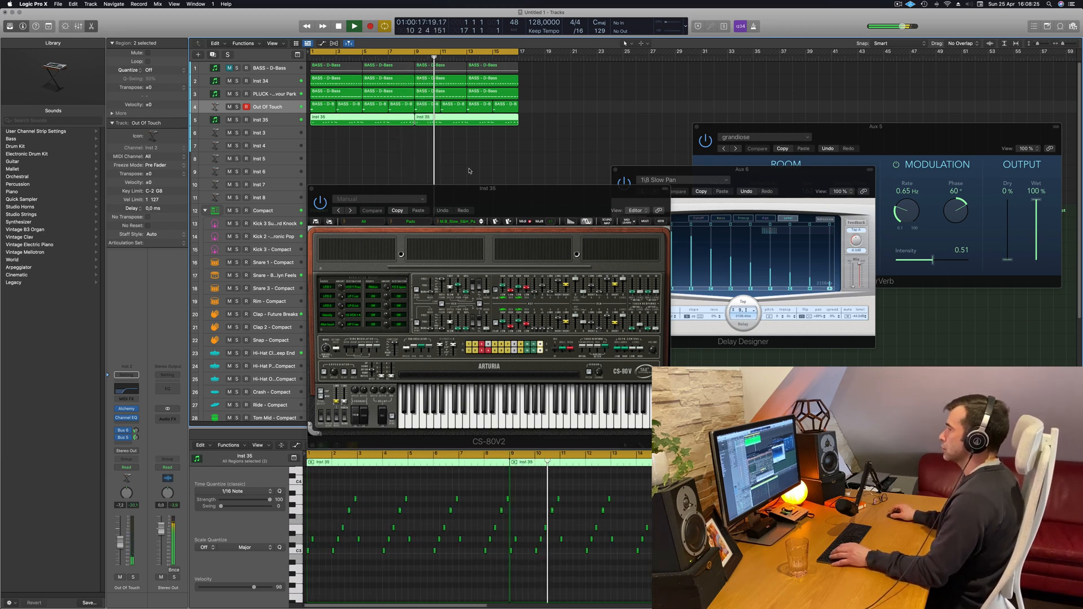
left_click_drag(499, 188, 490, 157)
key("space")
key("space")
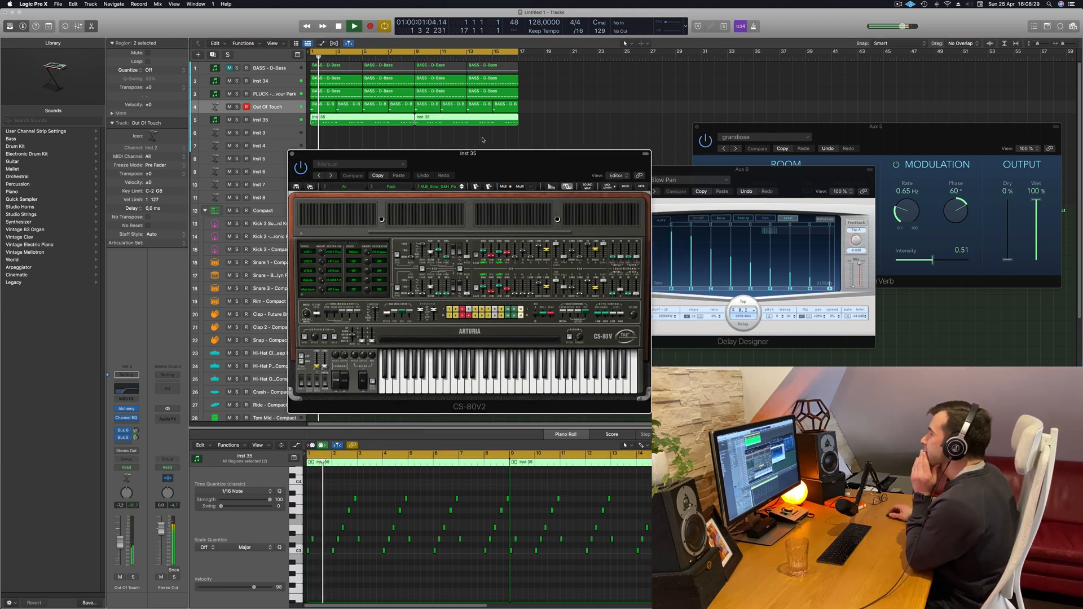
left_click_drag(483, 163, 523, 162)
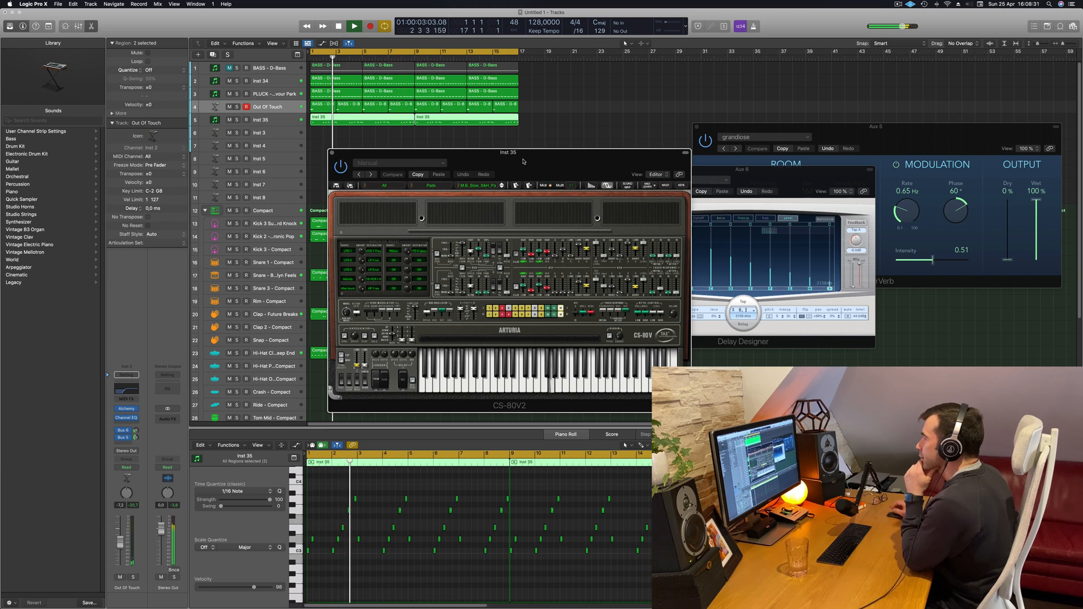
- Select the Inst 35 track, replay from the start and lower its channel volume to about -13 dB
left_click(281, 119)
key("Return")
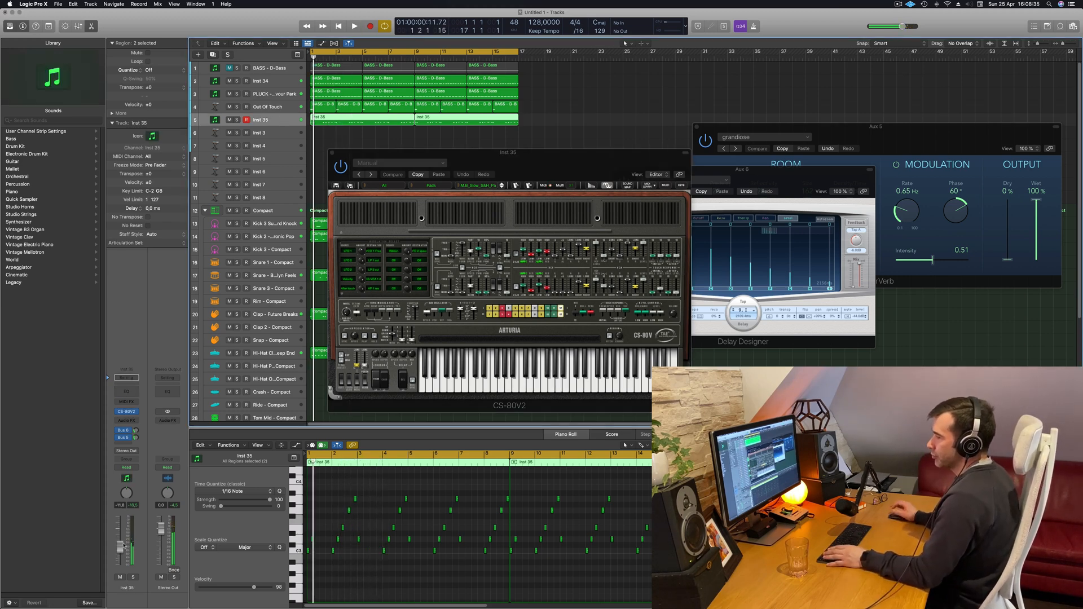
left_click_drag(119, 548, 119, 552)
left_click_drag(580, 164, 514, 104)
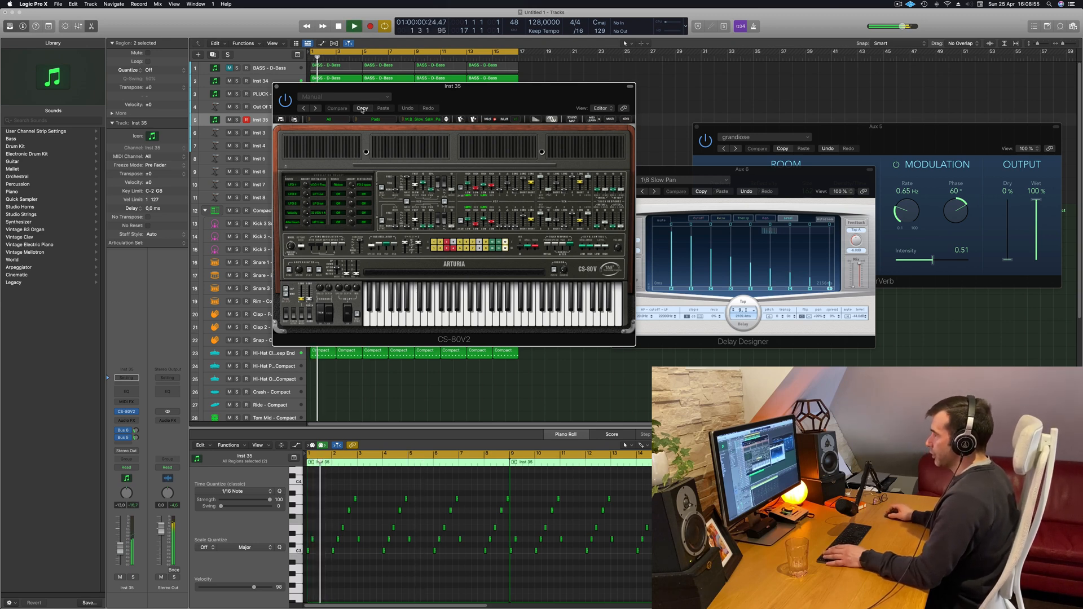
- Advance the CS-80V2 sound by two presets and raise the Inst 35 channel volume slightly
left_click(447, 121)
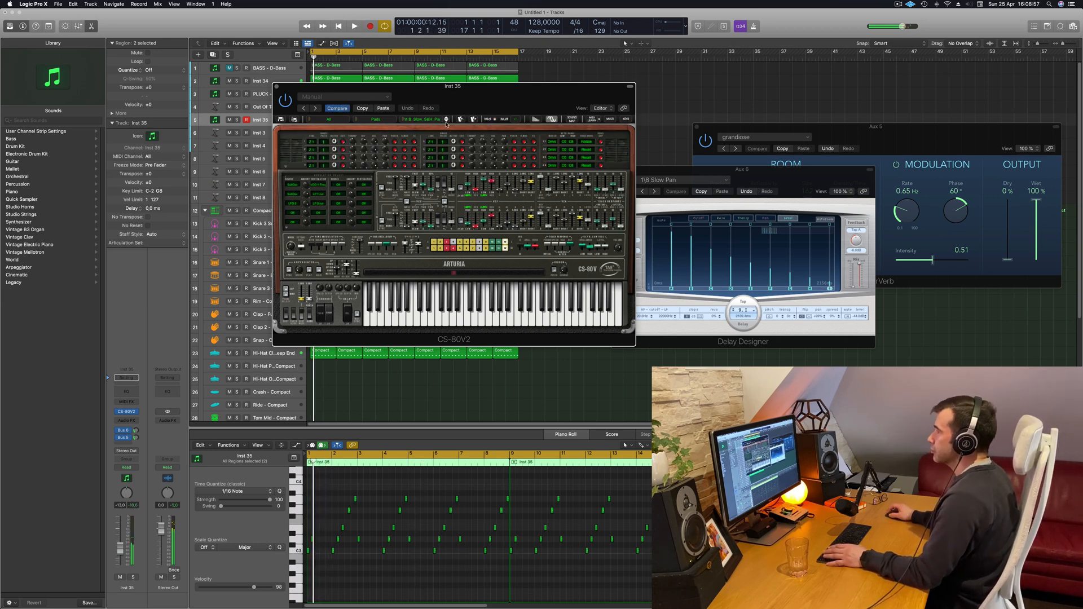
left_click(447, 121)
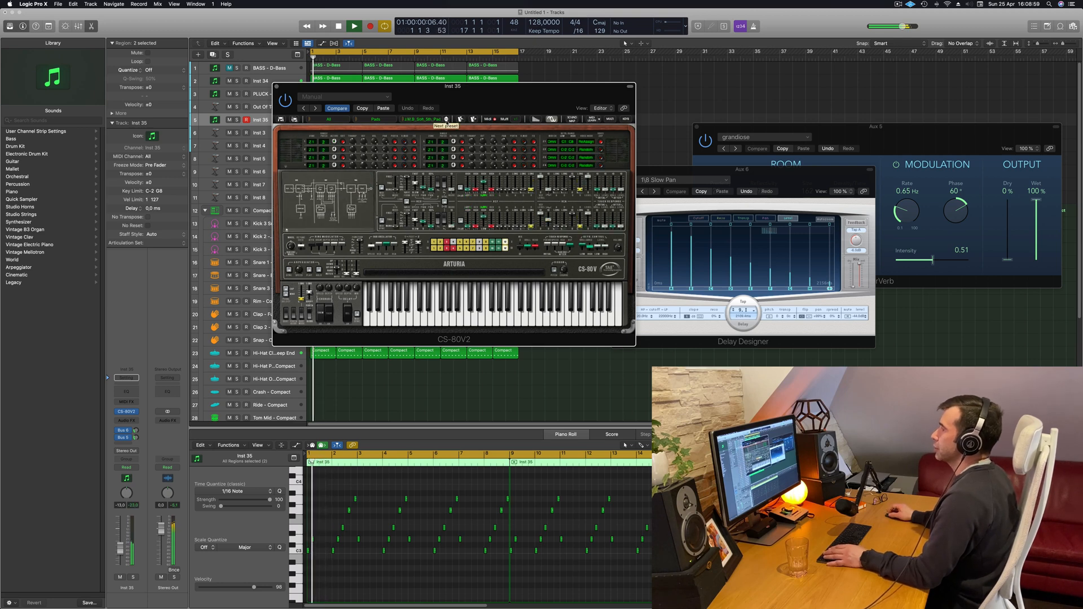
left_click_drag(120, 548, 121, 545)
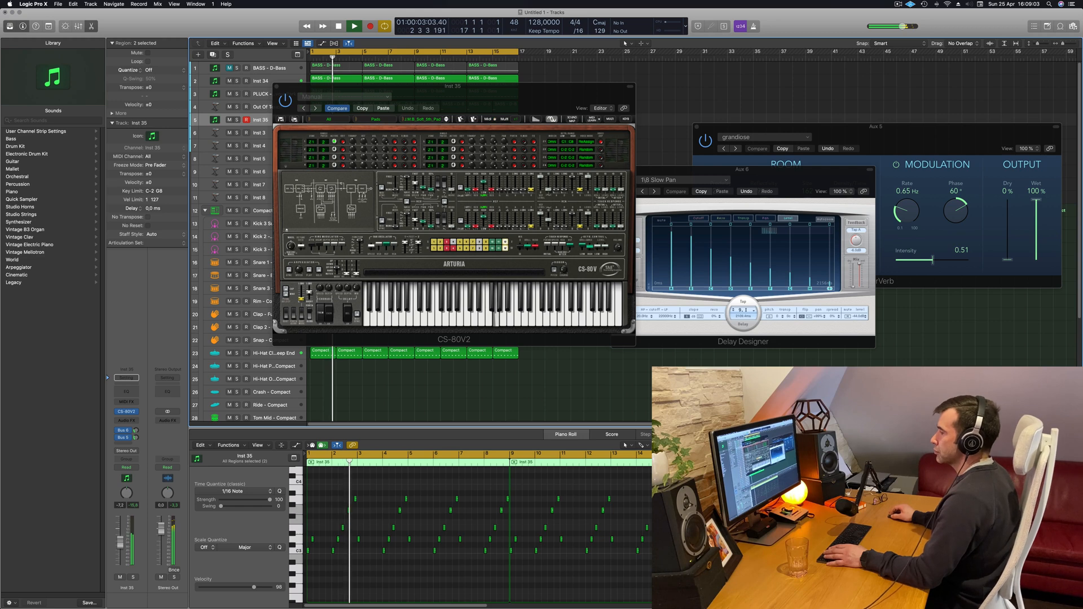
- Step forward through several CS-80V2 pad presets, auditioning each from the start, and lower the Inst 35 channel volume to about -17.8 dB
left_click(447, 123)
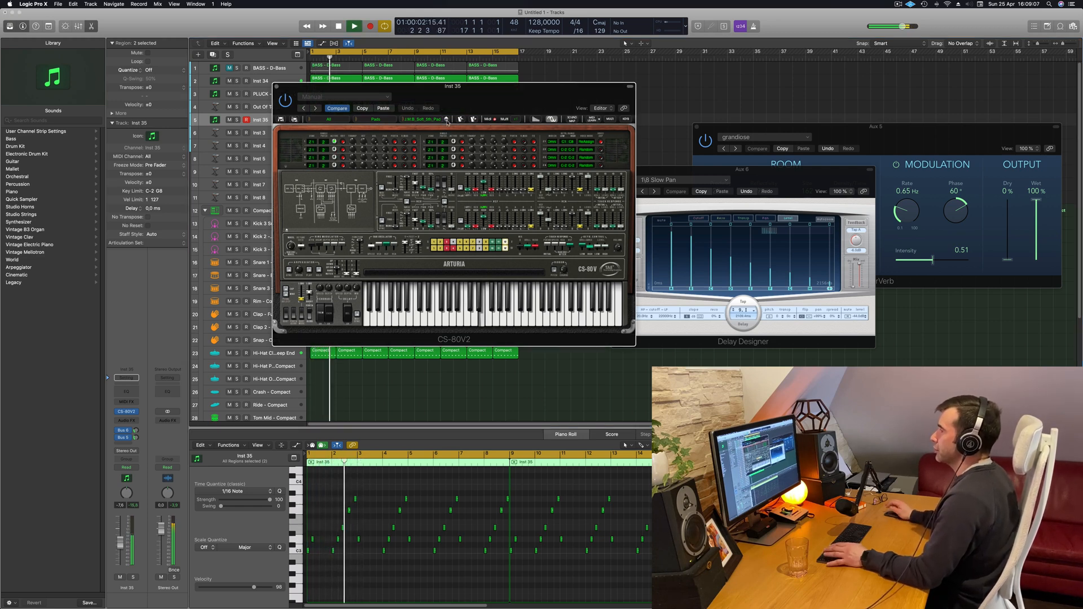
left_click(446, 121)
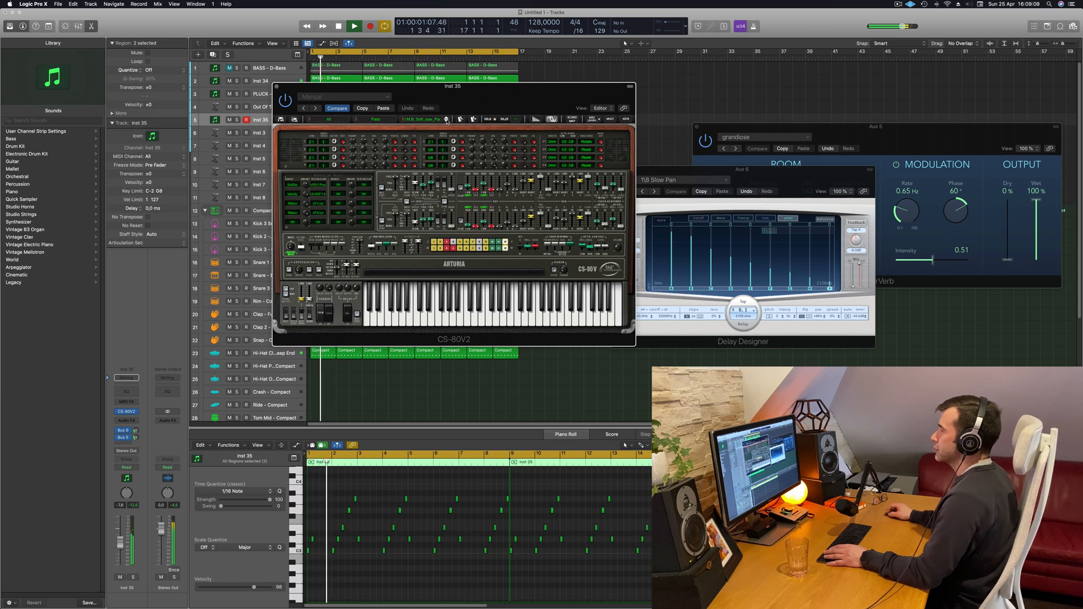
left_click(445, 120)
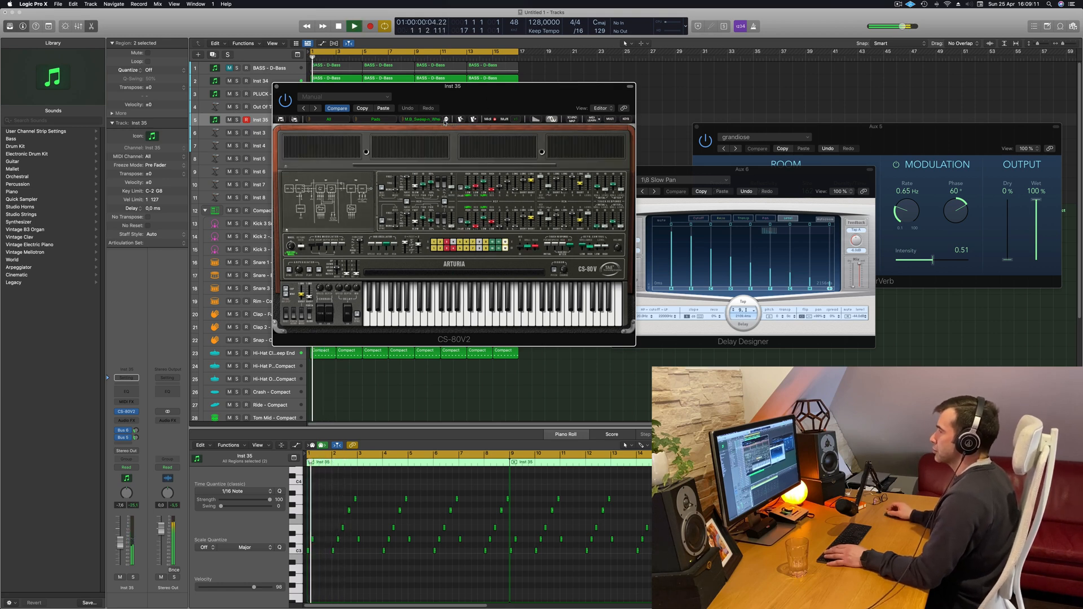
left_click(446, 120)
left_click(446, 121)
key("space")
left_click(446, 121)
key("space")
key("space")
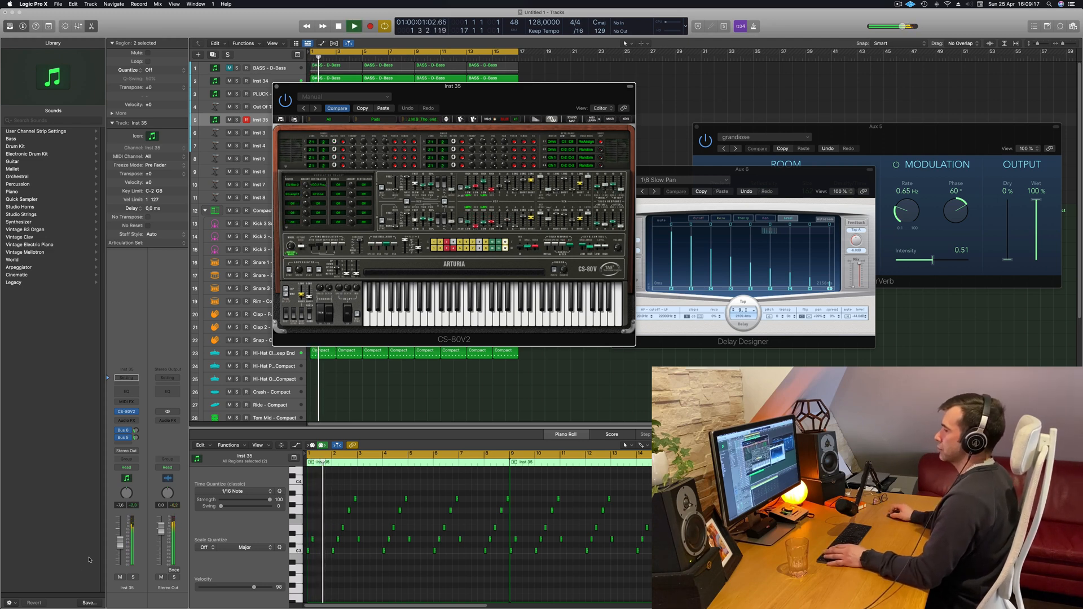
left_click_drag(119, 545, 120, 556)
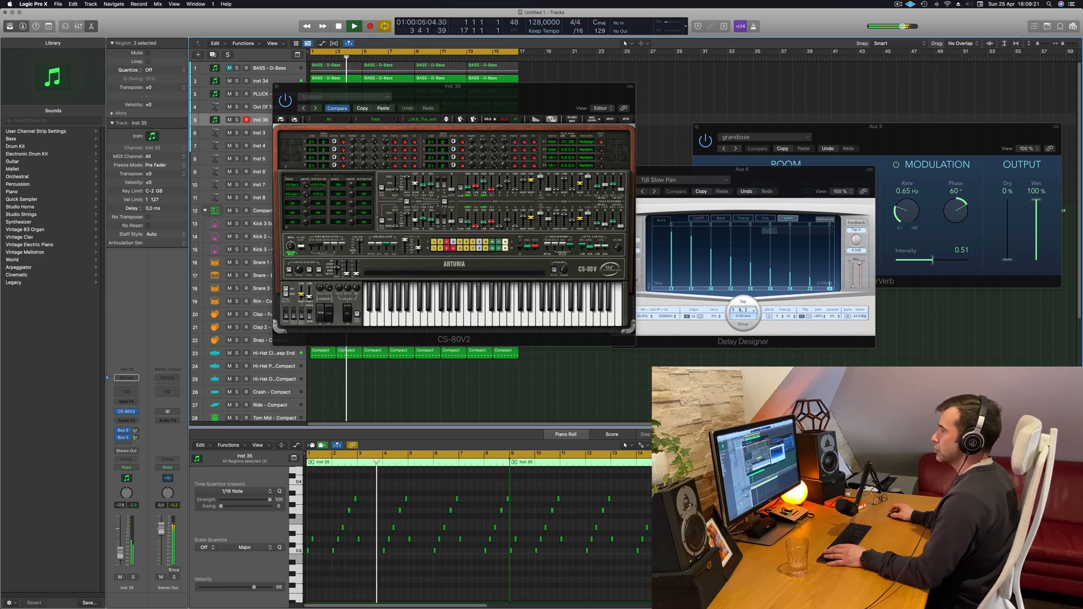
- Advance the CS-80V2 by three more presets and move its window clear of the arranged regions
left_click(462, 98)
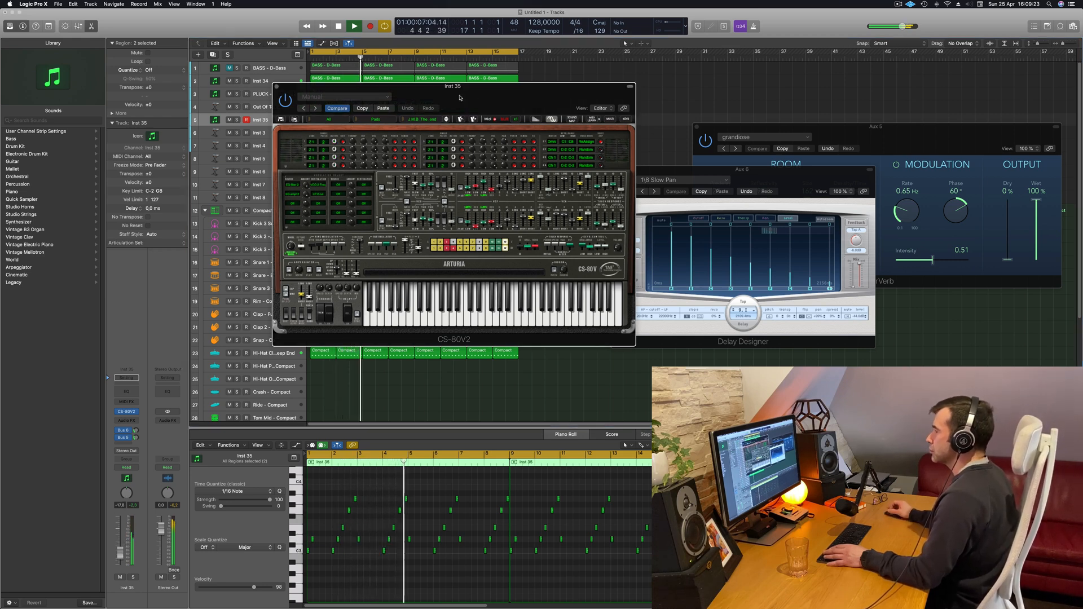
left_click_drag(460, 98, 473, 97)
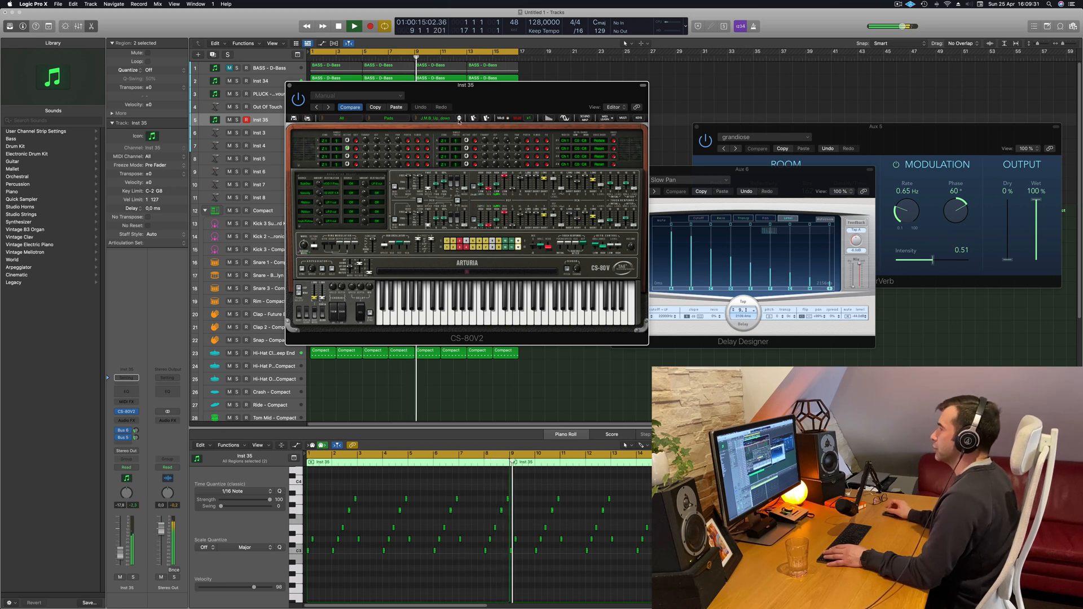
left_click(460, 121)
left_click(459, 121)
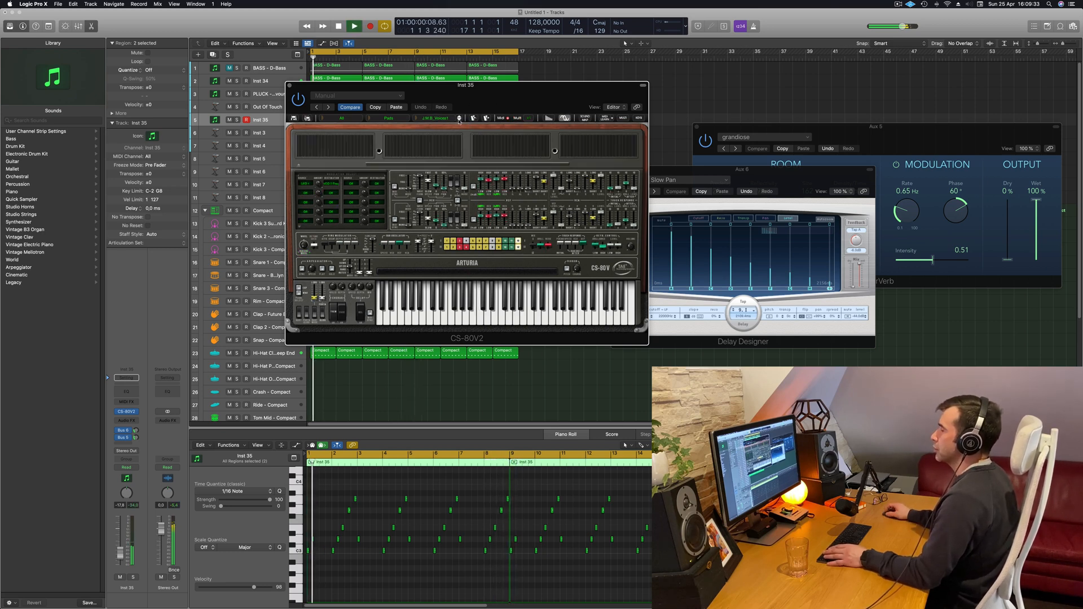
left_click(460, 121)
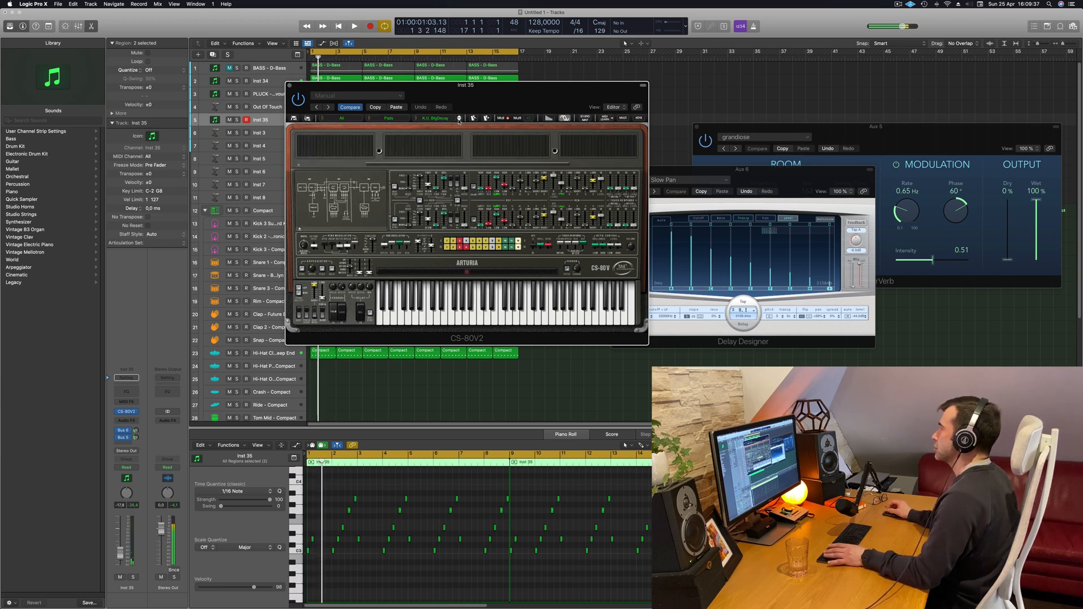
left_click_drag(491, 102, 595, 144)
left_click_drag(598, 136, 680, 119)
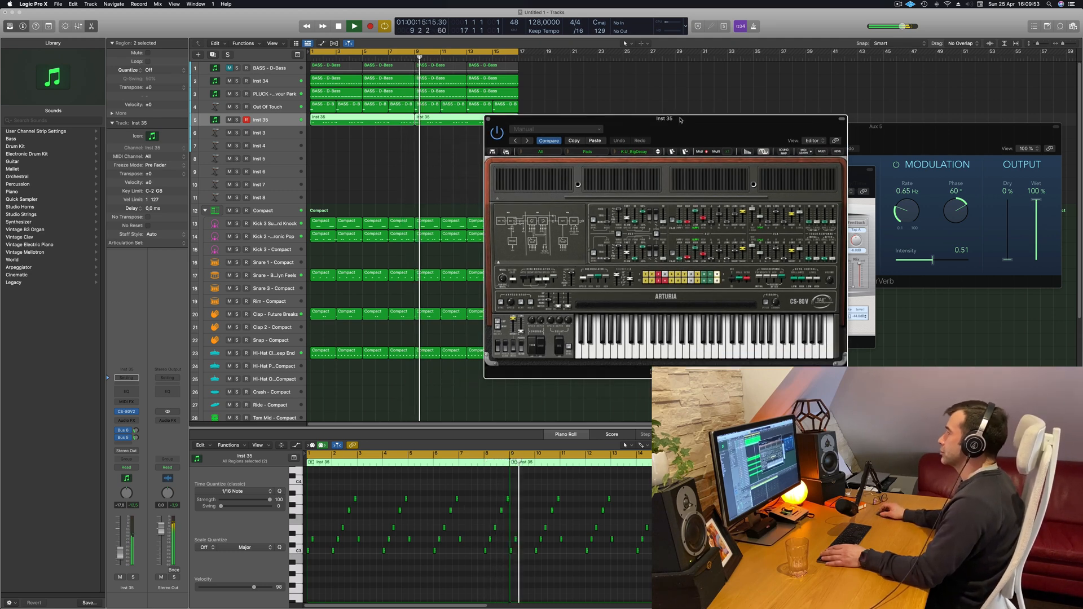
- Select the first Inst 35 region, restart playback and delete the last two notes before bar 9
left_click(377, 168)
key("Return")
left_click(366, 120)
key("space")
key("space")
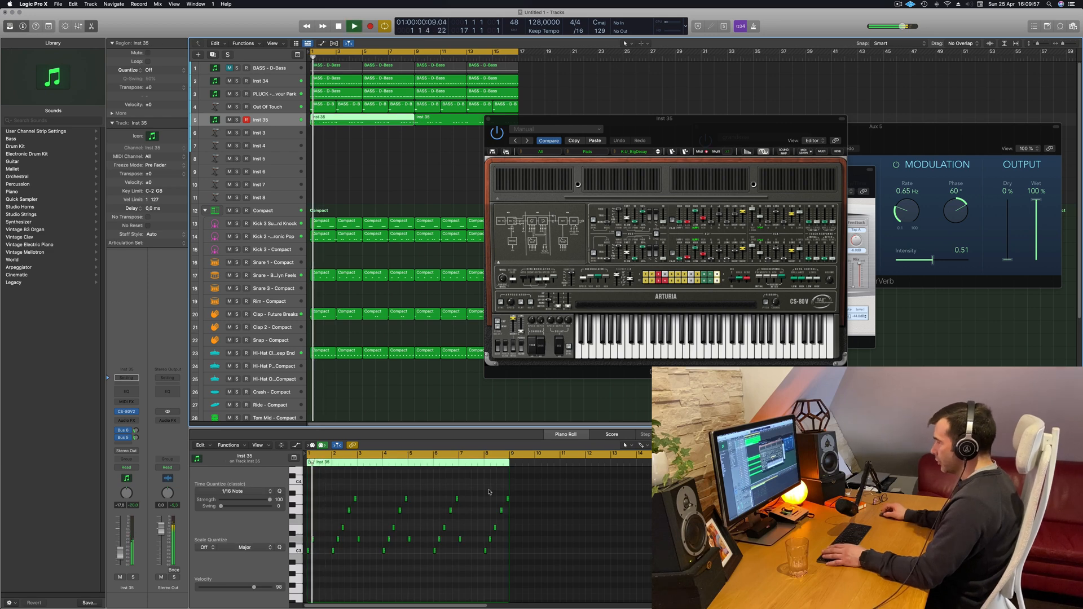
left_click_drag(511, 513, 510, 514)
key("Delete")
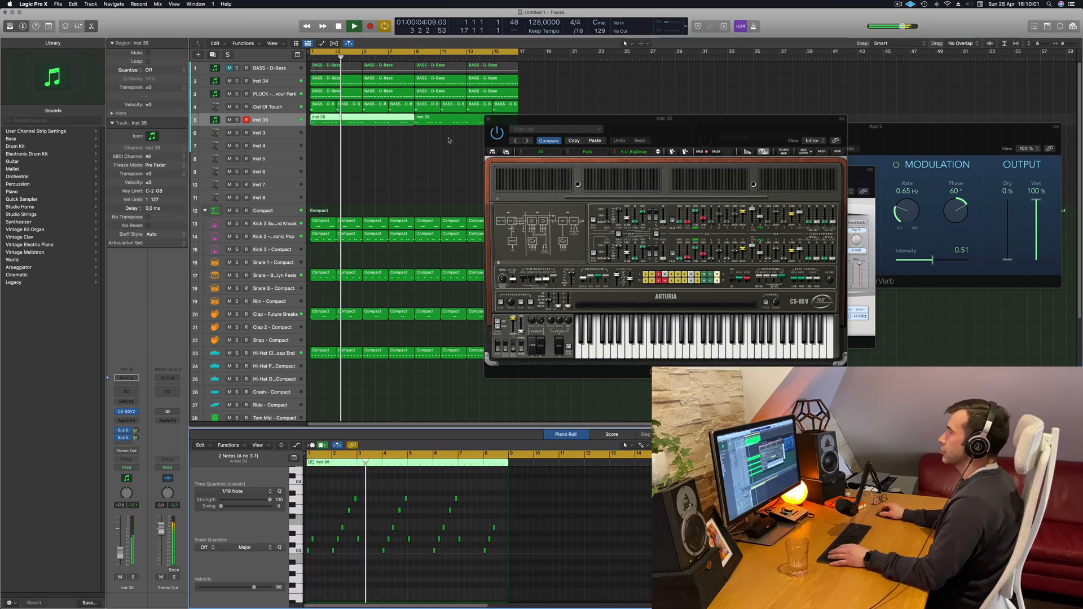
- Uncover the second Inst 35 region at bar 9, select it and mark its last two notes
left_click_drag(496, 119, 570, 118)
left_click(480, 125)
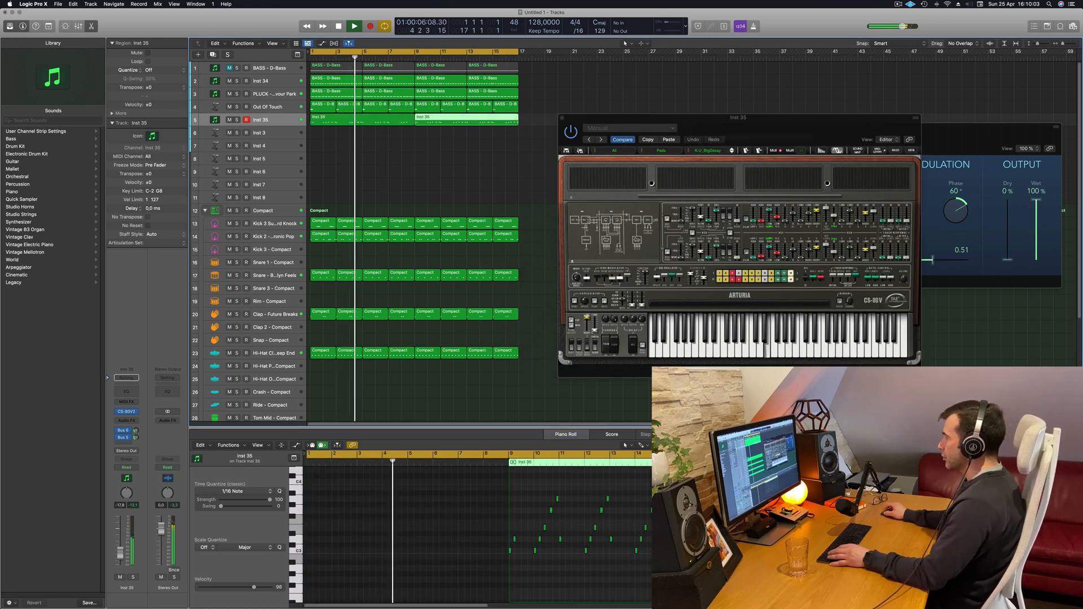
left_click_drag(698, 494, 713, 514)
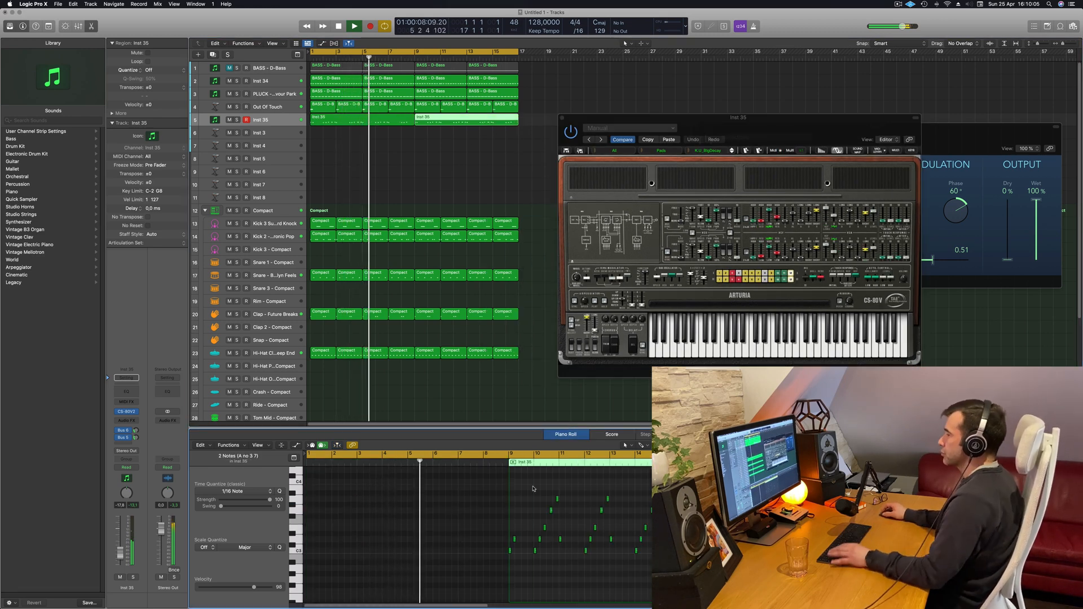
- Move the CS-80V2 window nearer mid-screen and raise the Inst 35 send level to the Bus 5 reverb
left_click_drag(762, 128, 643, 139)
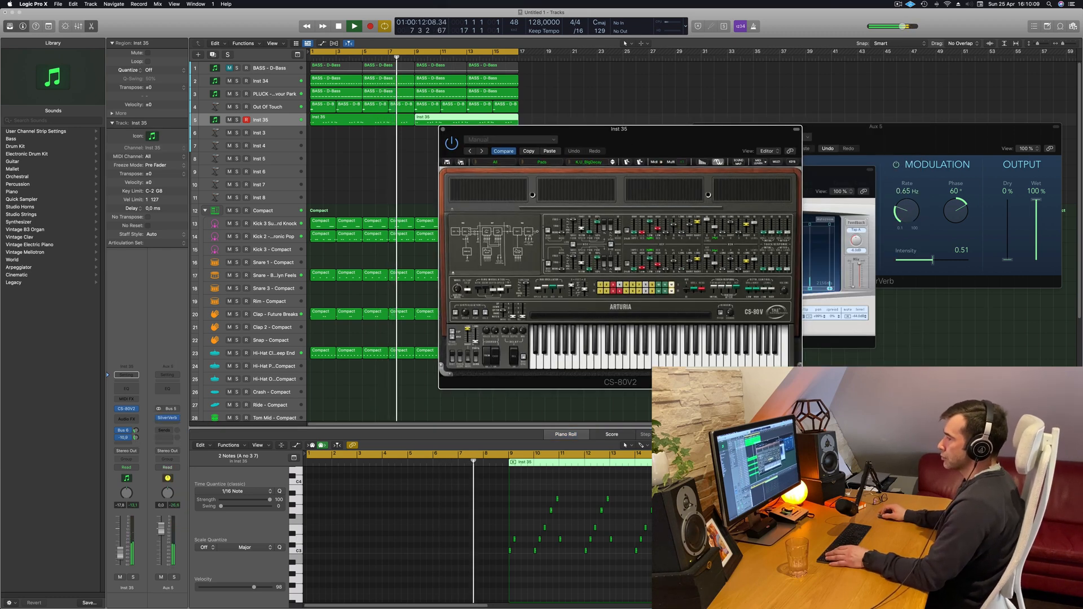
left_click(137, 438)
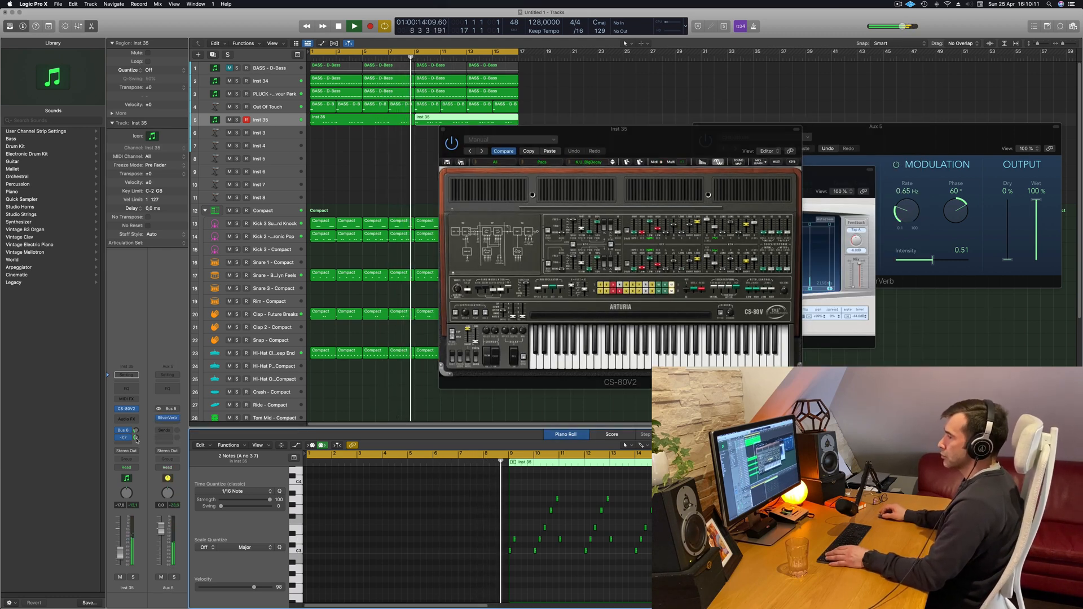
double_click(136, 439)
- Replay from the start while advancing the CS-80V2 through successive pad presets up to a strings preset
left_click_drag(628, 150, 557, 167)
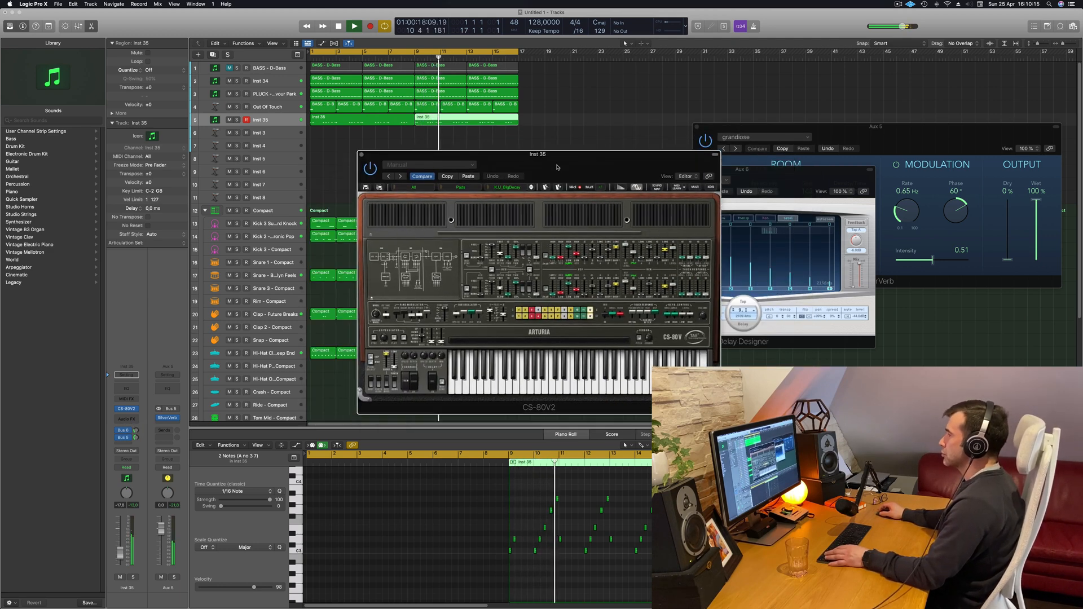
key("Return")
left_click(531, 189)
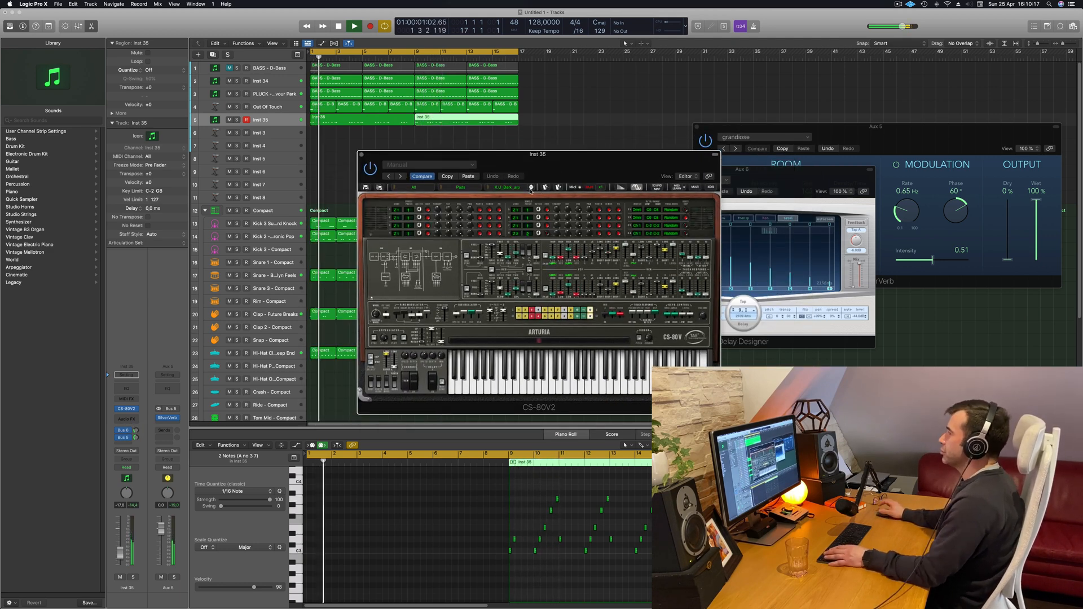
key("space")
left_click(531, 189)
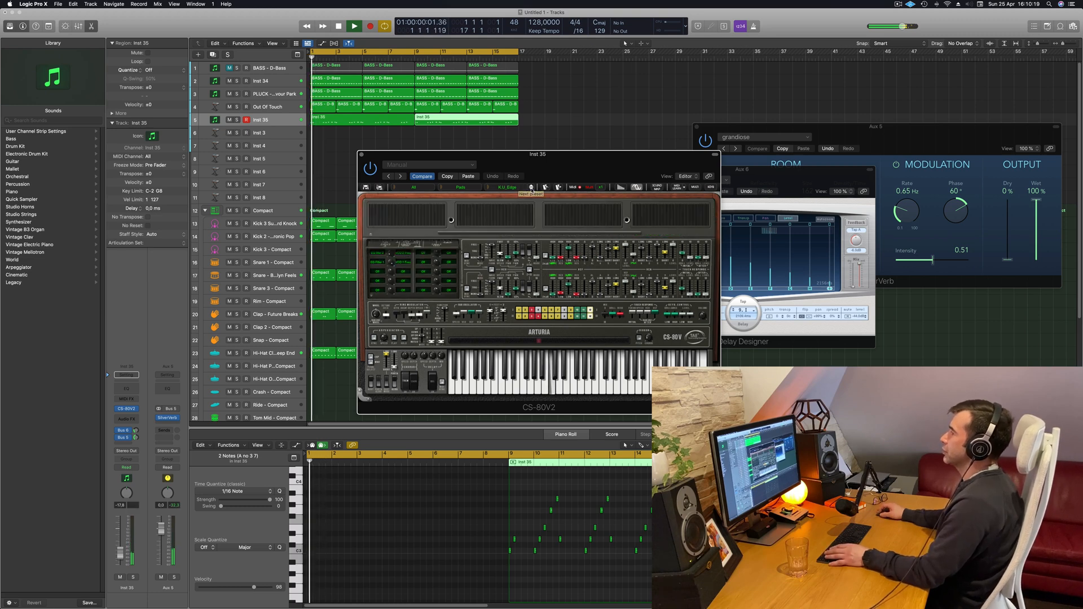
key("Return")
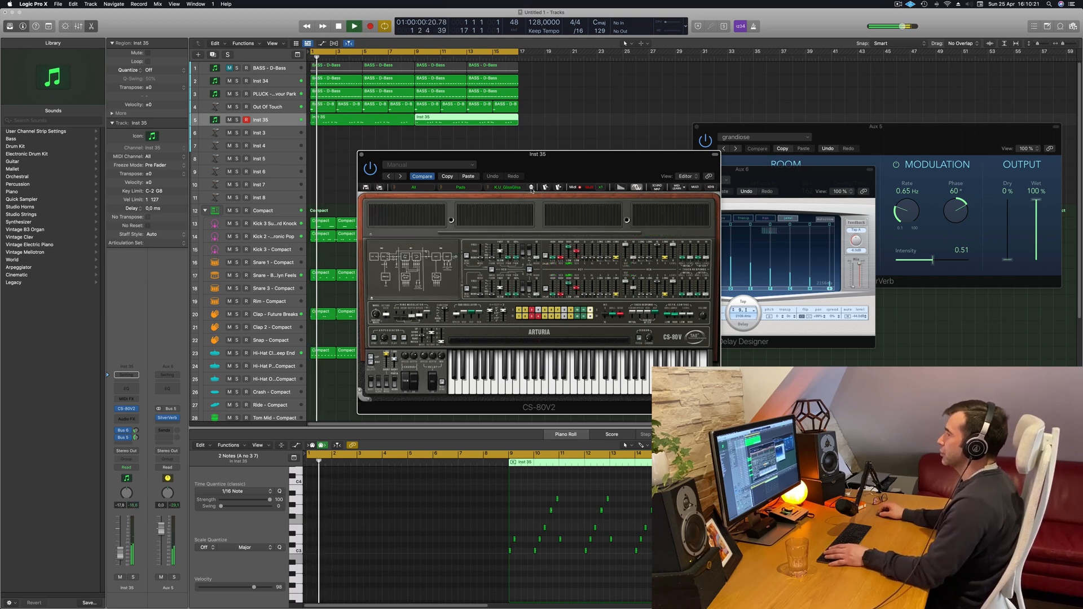
left_click(531, 189)
key("Return")
left_click(531, 189)
key("Return")
left_click(531, 189)
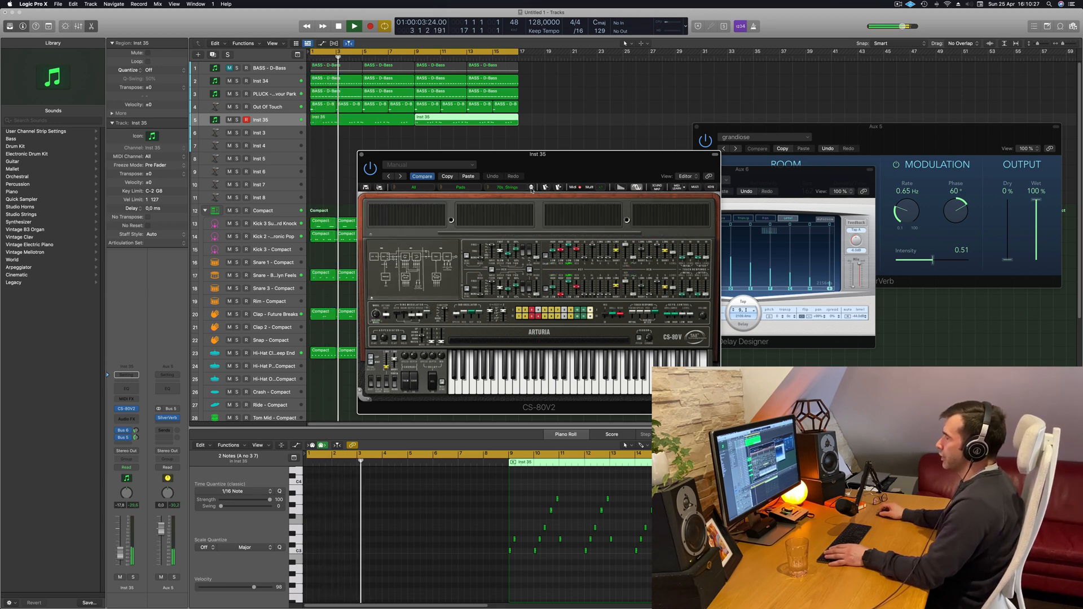
- Raise the Inst 35 channel volume to about -6.8 dB, replay the strings preset and nudge the CS-80V2 window slightly
key("Return")
left_click(119, 552)
key("Return")
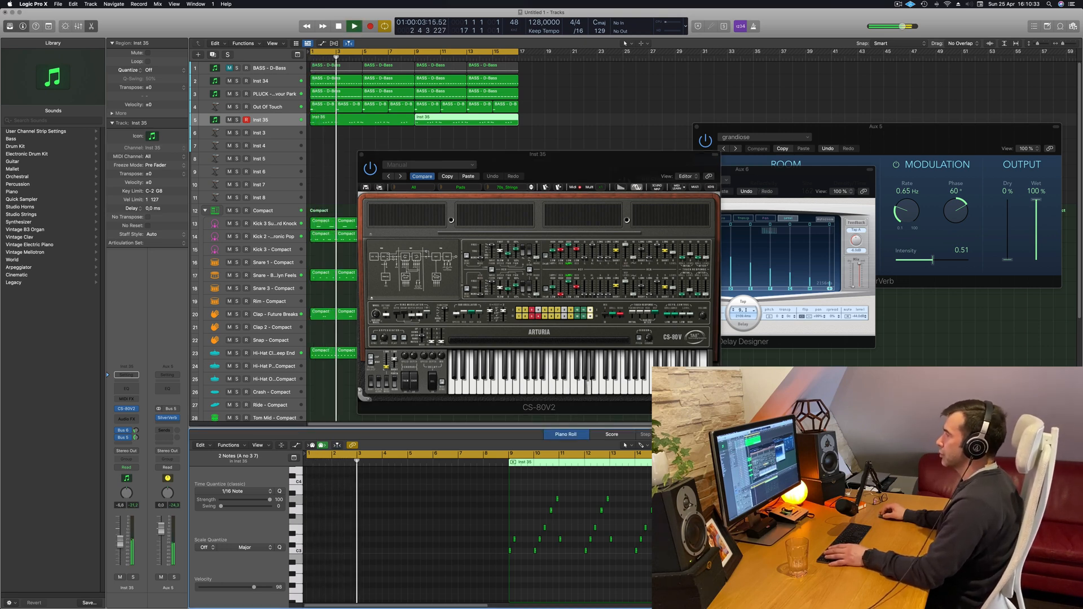
left_click_drag(587, 156, 589, 155)
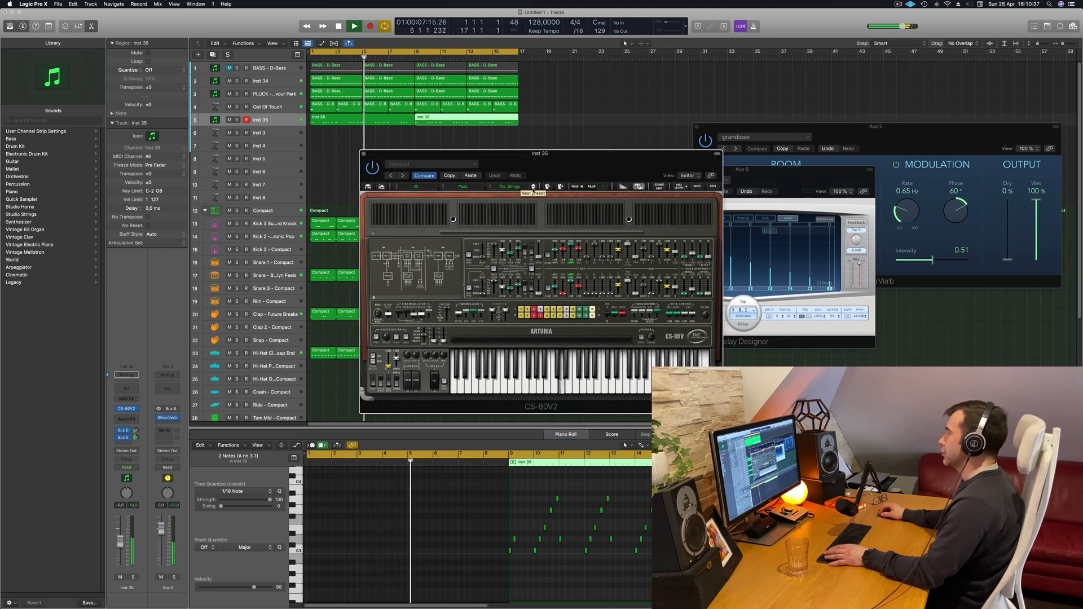
mouse_move(579, 160)
left_mouse_down()
mouse_move(618, 148)
mouse_move(587, 164)
left_mouse_up()
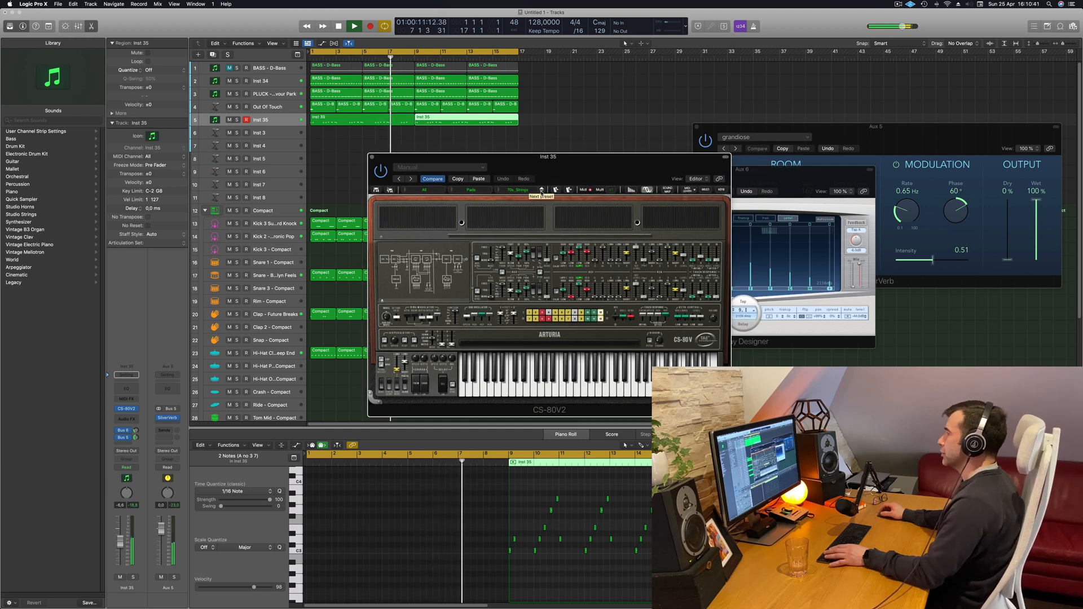
- Audition further CS-80V2 pad presets beyond the strings sound and settle on a slow J.M.B. pad
left_click(541, 191)
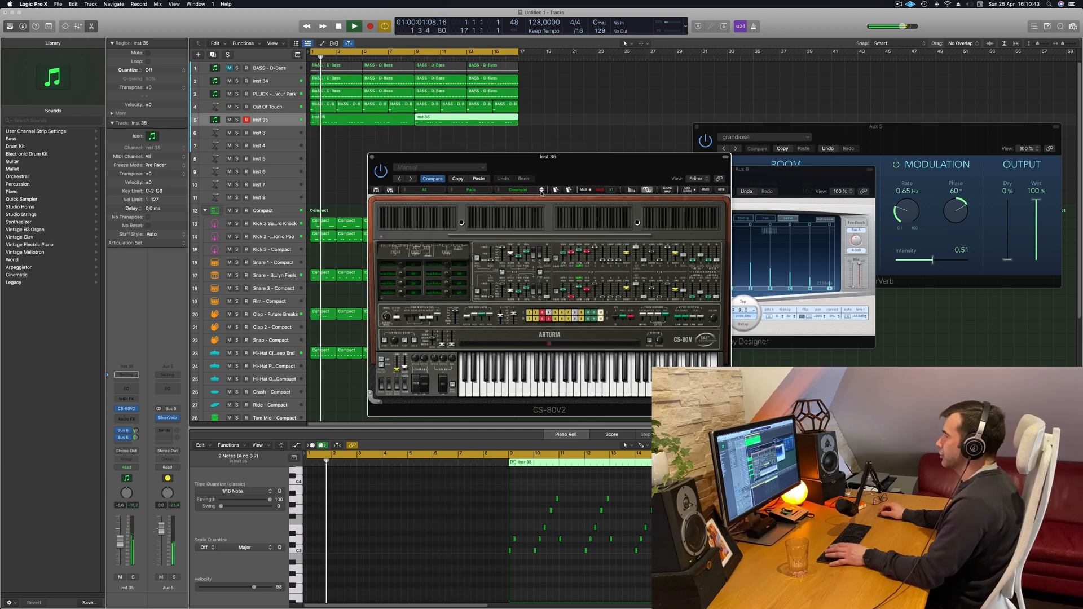
left_click(541, 192)
left_click(541, 191)
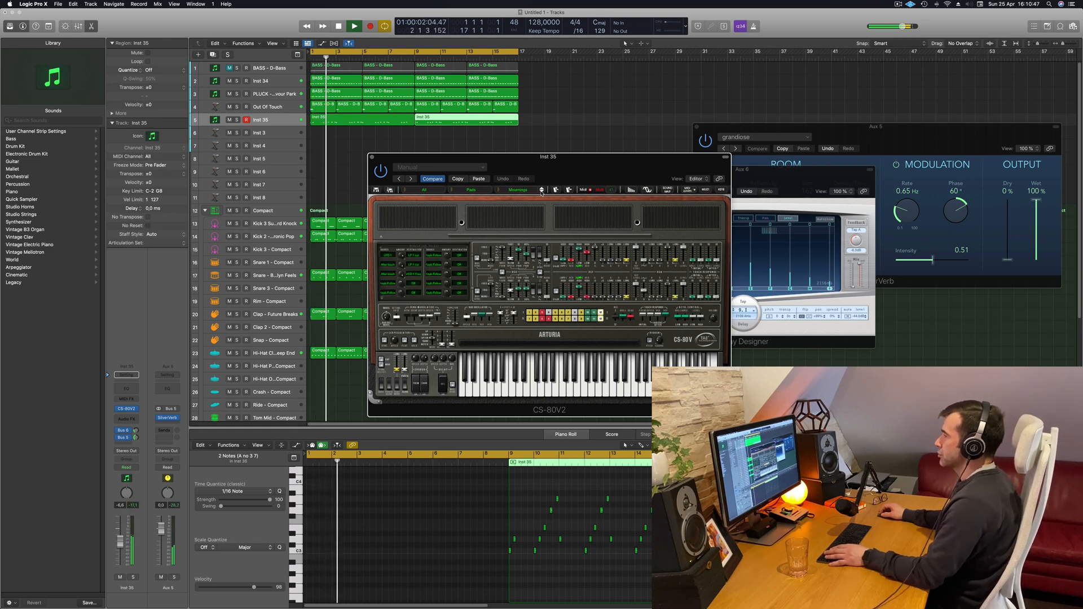
left_click(541, 192)
key("space")
left_click_drag(592, 179, 571, 185)
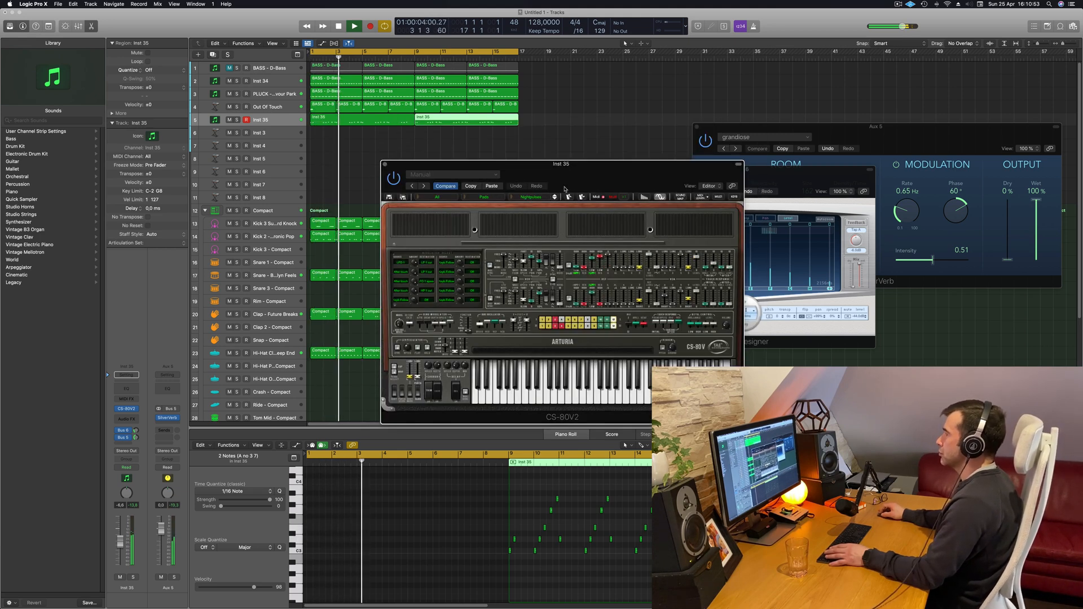
left_click(555, 199)
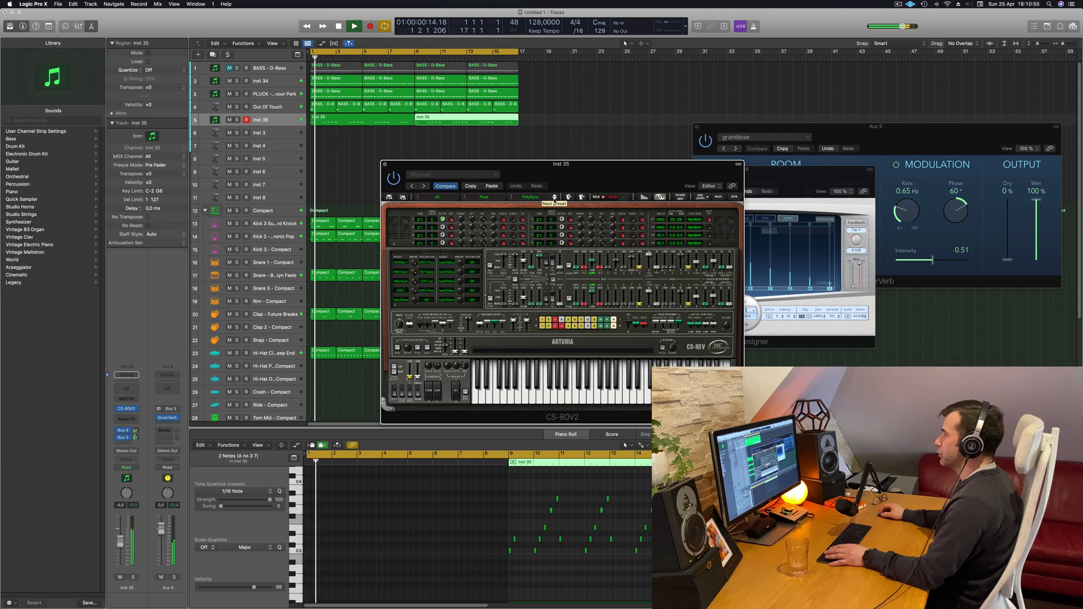
left_click(555, 200)
left_click(555, 200)
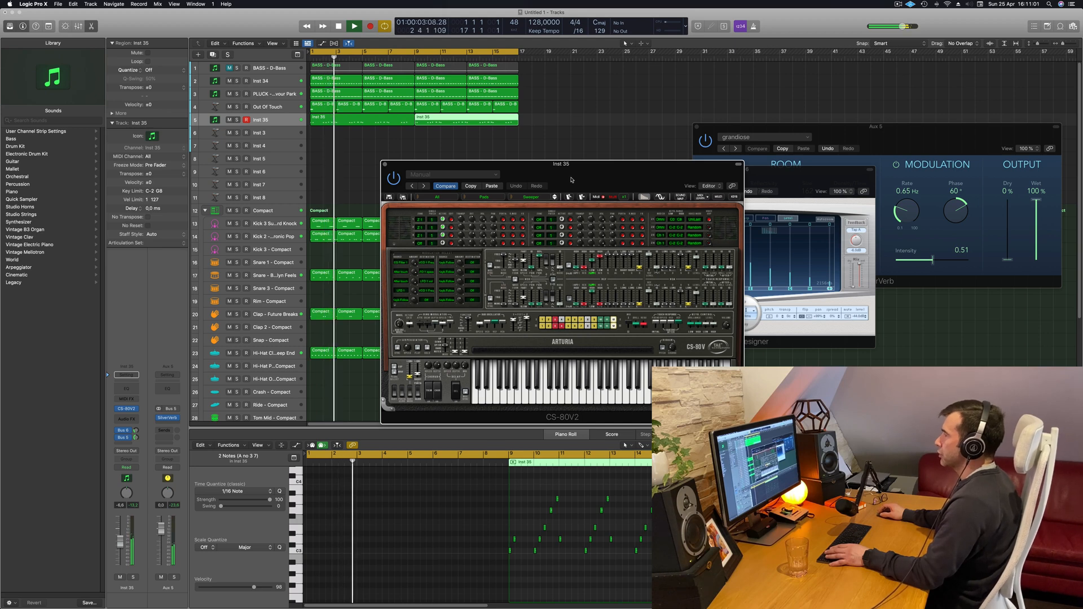
left_click(491, 187)
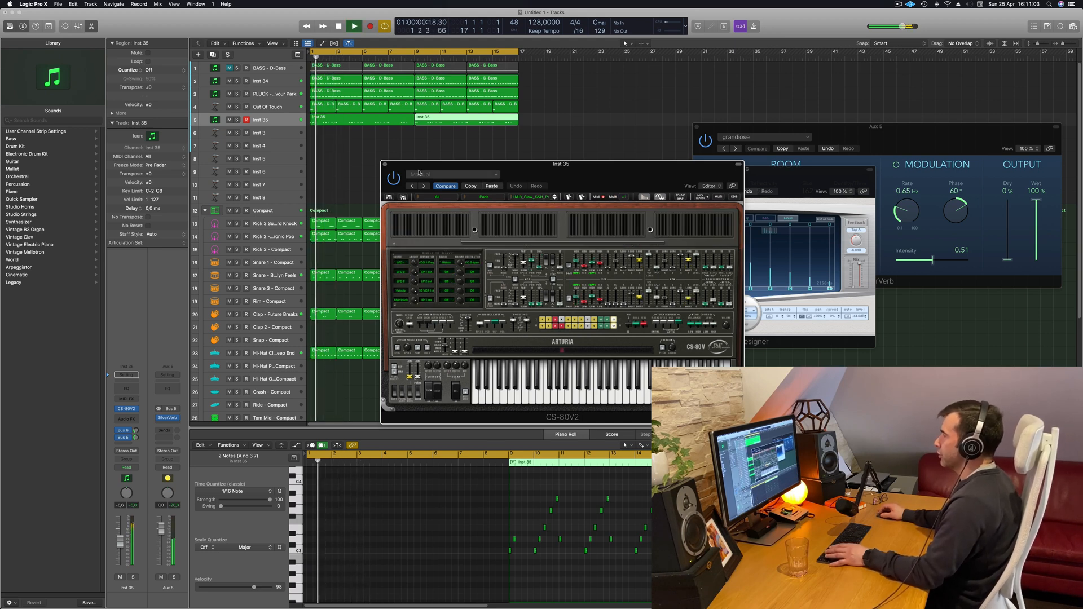
- Replay the chosen pad from the start and set the Inst 35 channel volume to about -11.8 dB
key("space")
key("space")
left_click(248, 525)
key("space")
key("space")
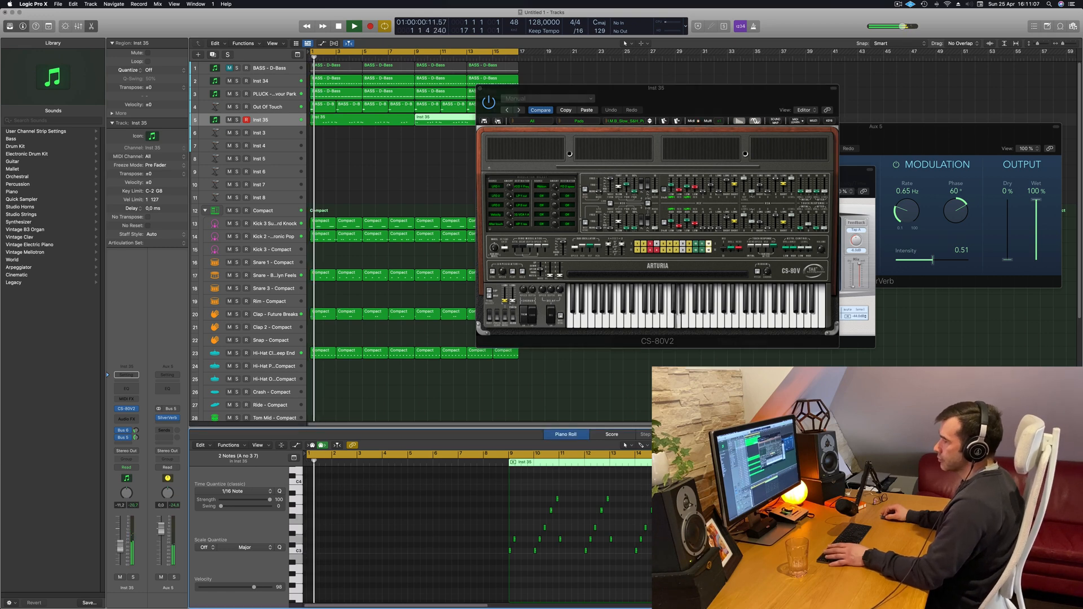
left_click_drag(119, 550, 119, 555)
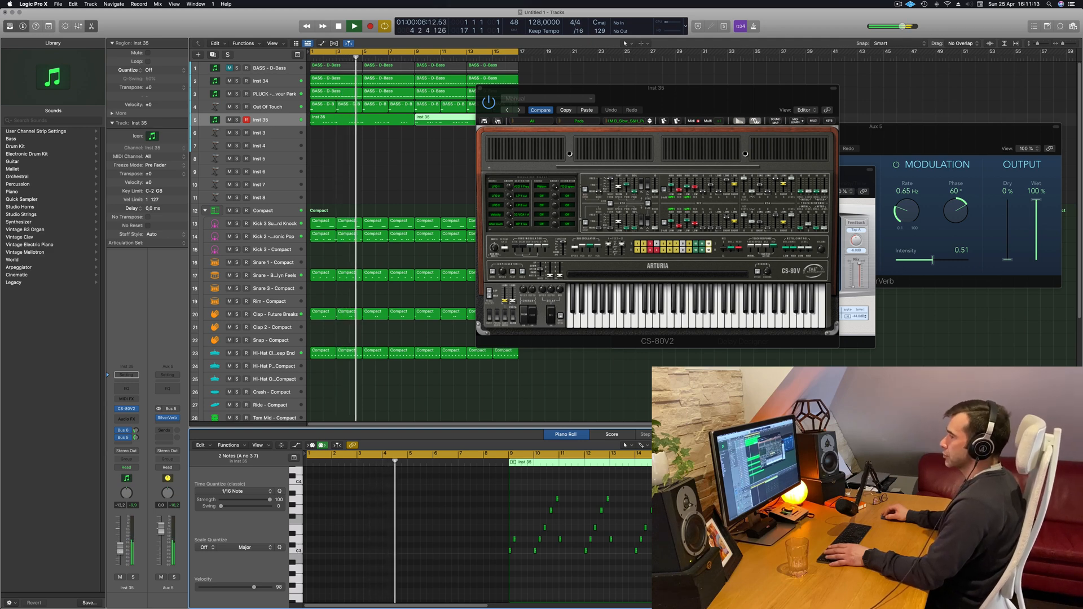
left_click_drag(120, 550, 120, 548)
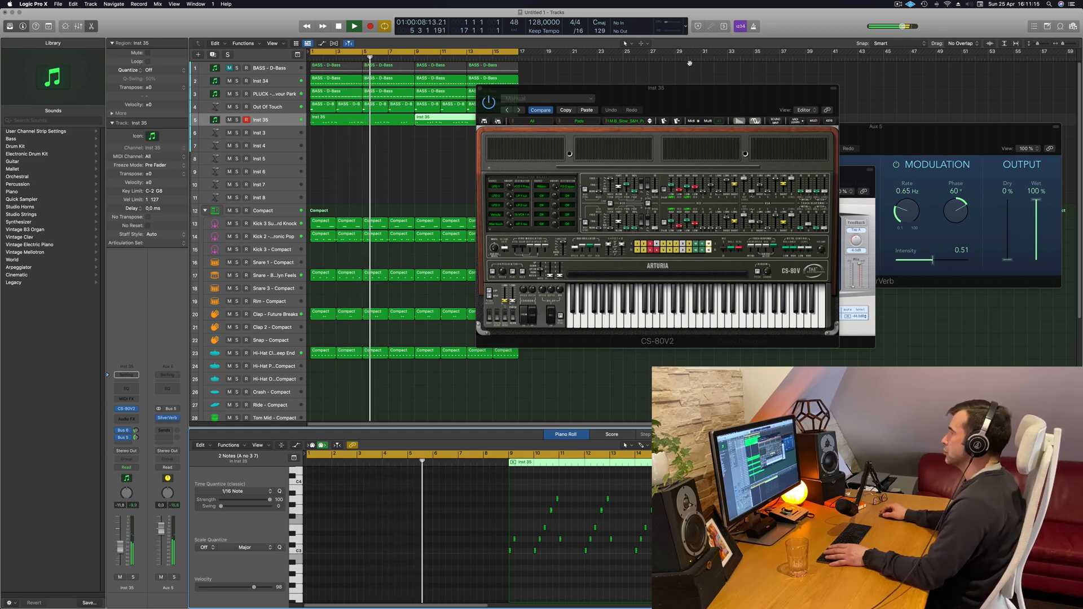
- Close the CS-80V2 window and deselect all regions in the arrangement
left_click_drag(510, 99, 403, 133)
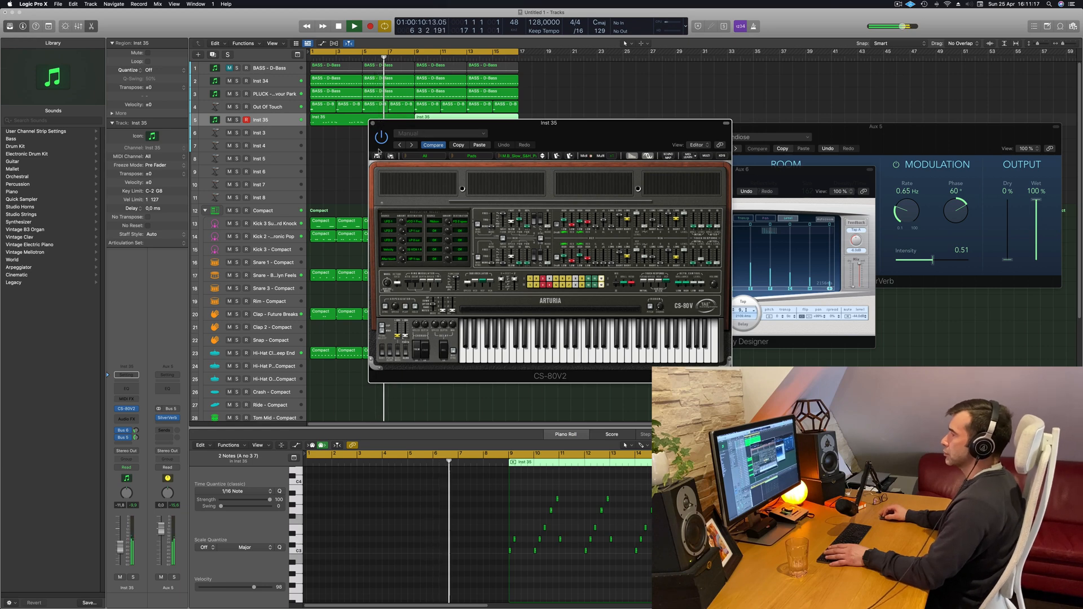
left_click(372, 123)
left_click(370, 157)
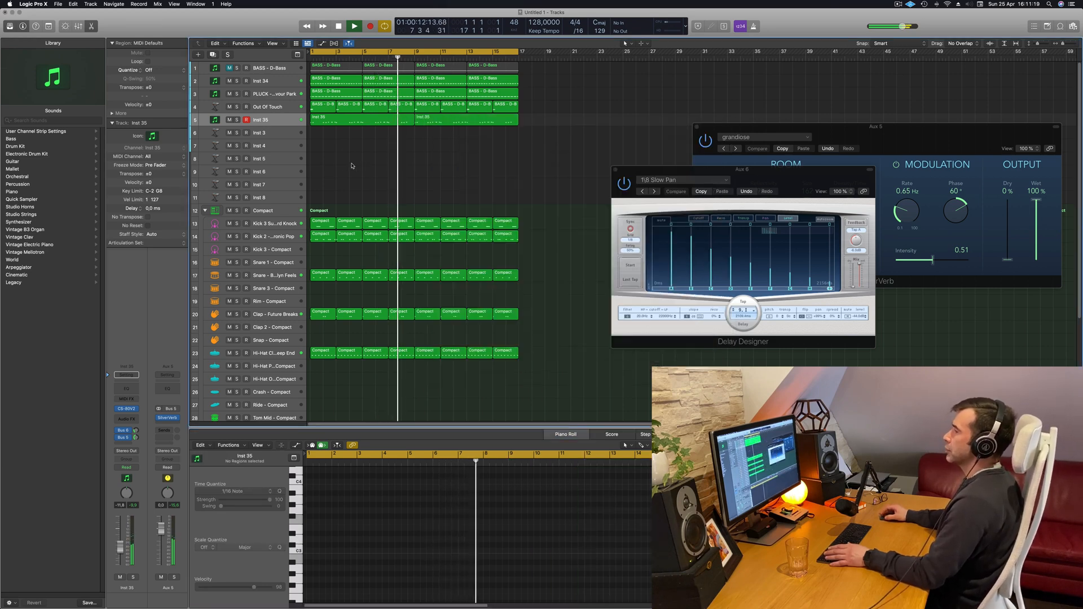
- Restart playback from the beginning and duplicate the Inst 35 track together with its CS-80V2 channel settings
scroll(370, 157, "down", 5)
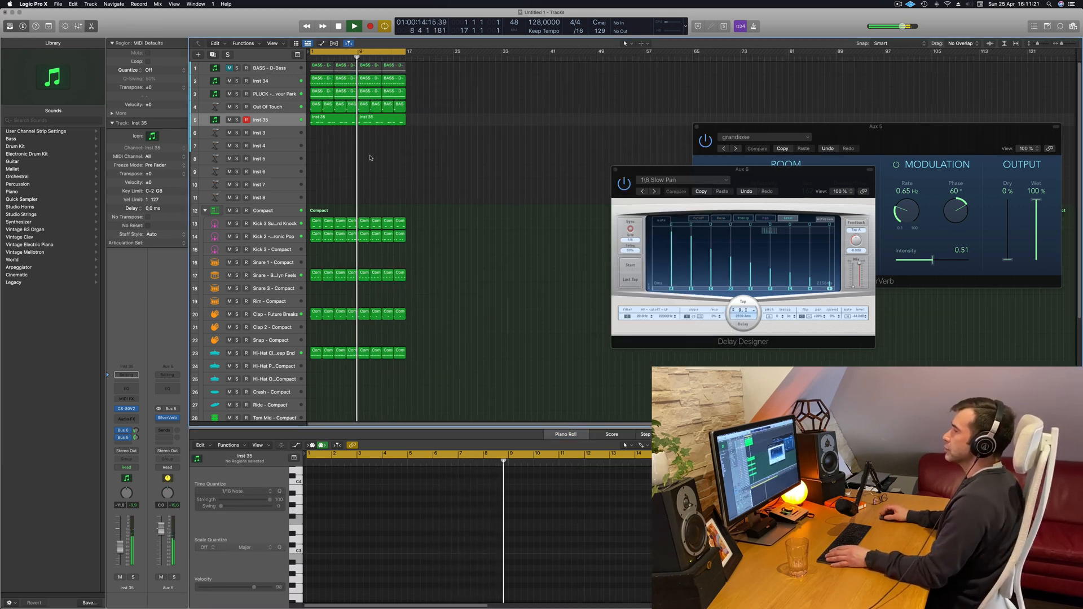
scroll(371, 158, "up", 1)
scroll(370, 158, "up", 1)
key("space")
key("space")
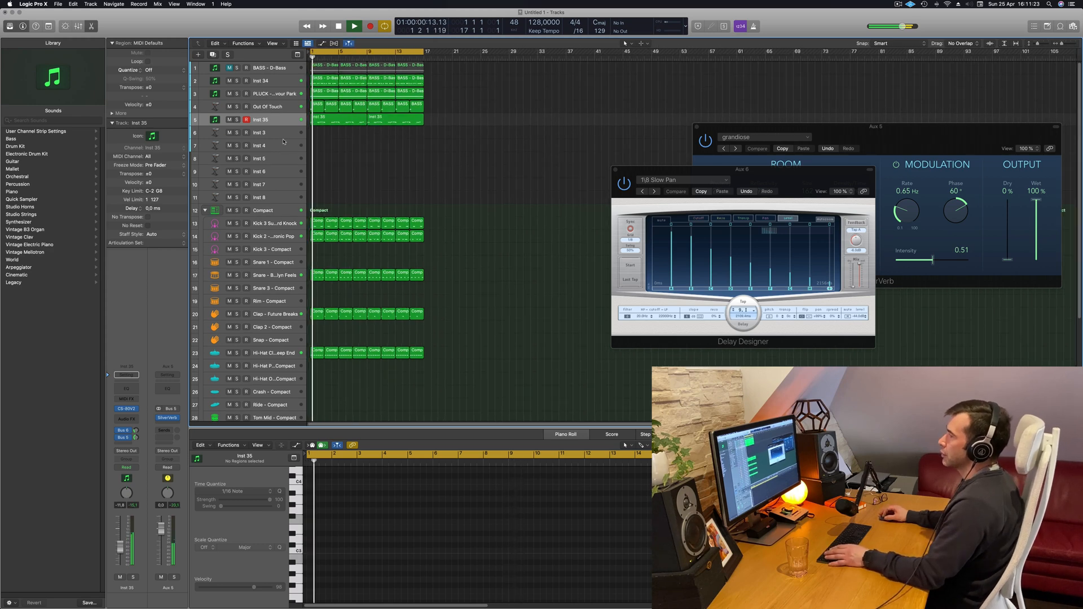
left_click(268, 119)
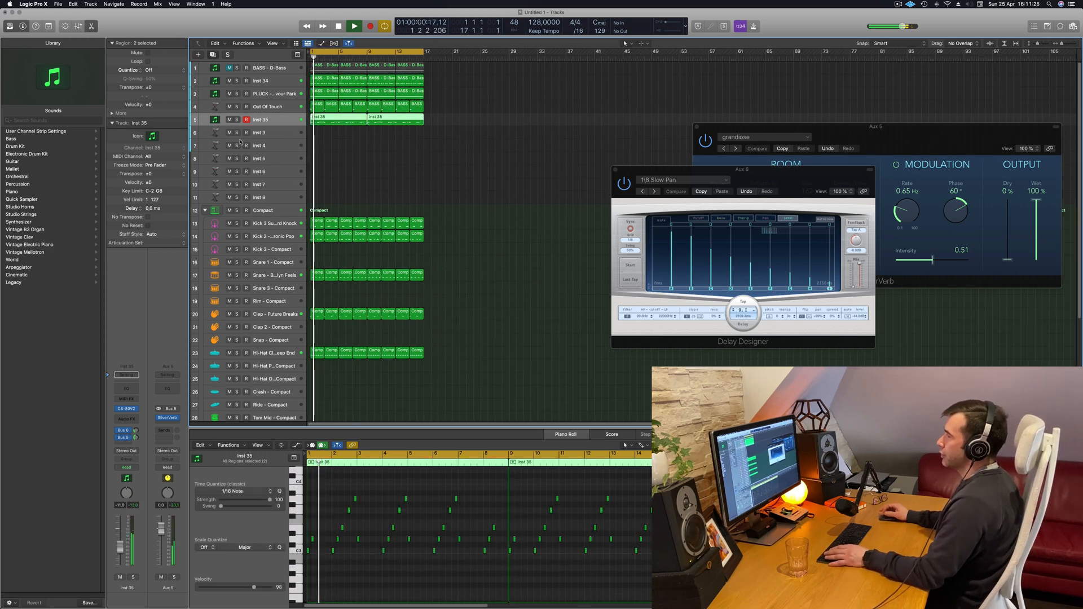
key("cmd+d")
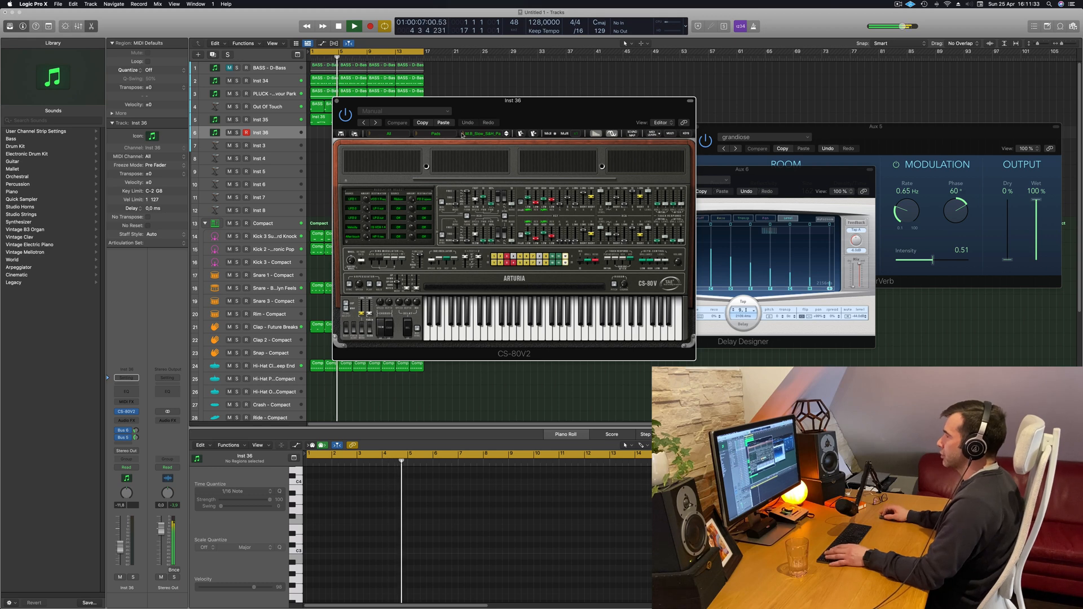
- Load the CuriouserAndCuriouser preset from the full Pad collection into the new track's CS-80V2 and move the plug-in window off the arrangement
left_click(463, 135)
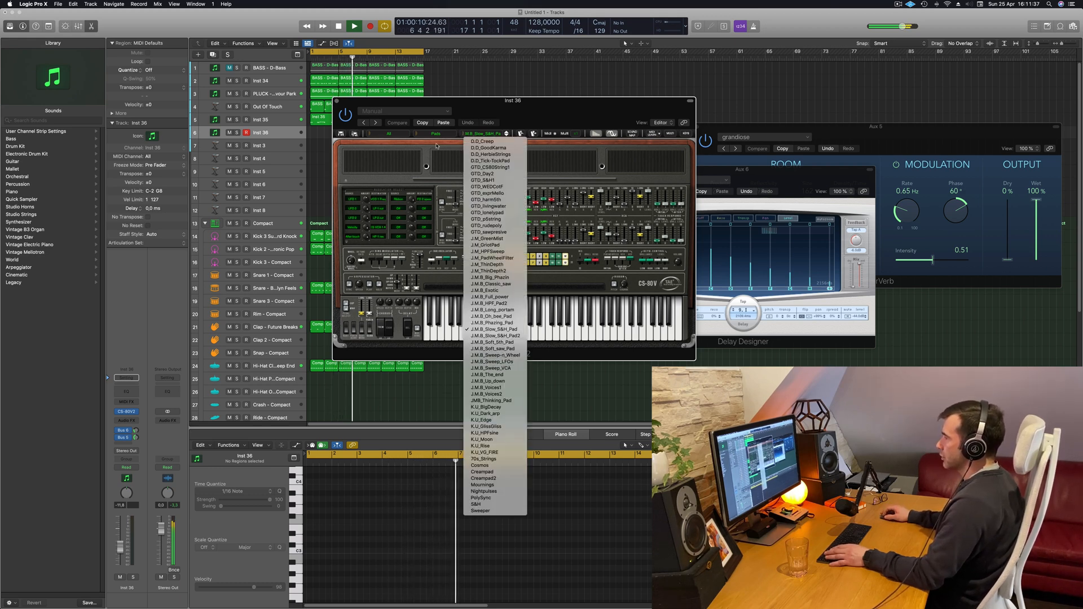
left_click(391, 135)
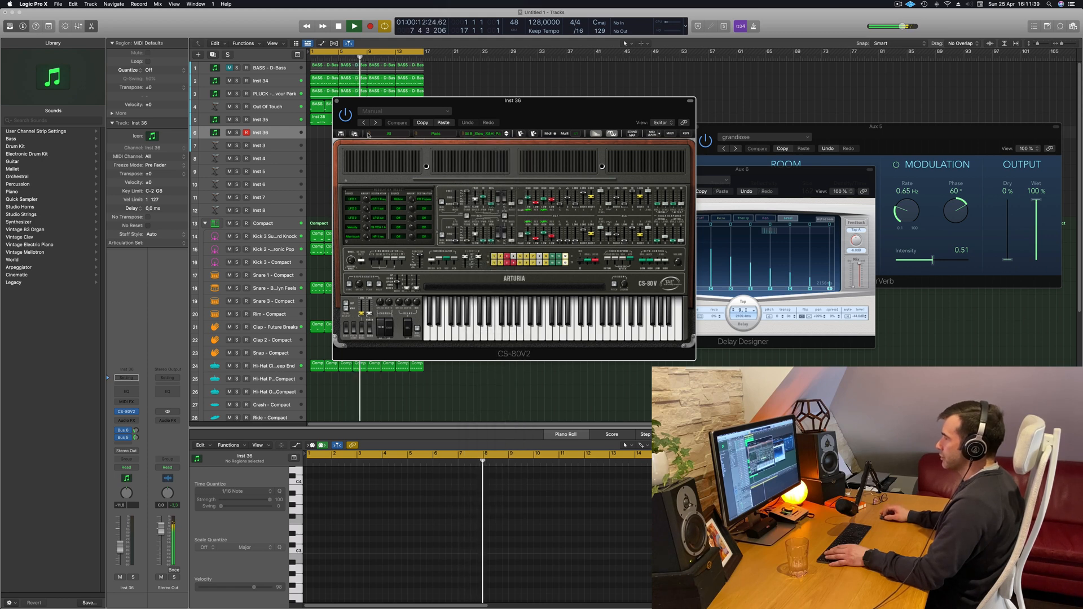
left_click(369, 135)
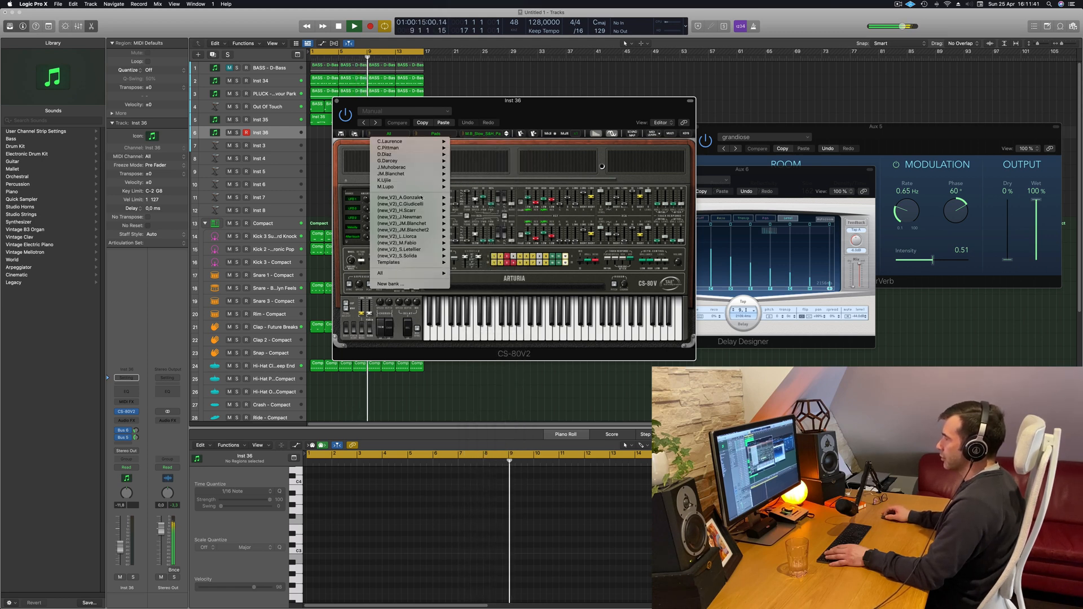
mouse_move(414, 276)
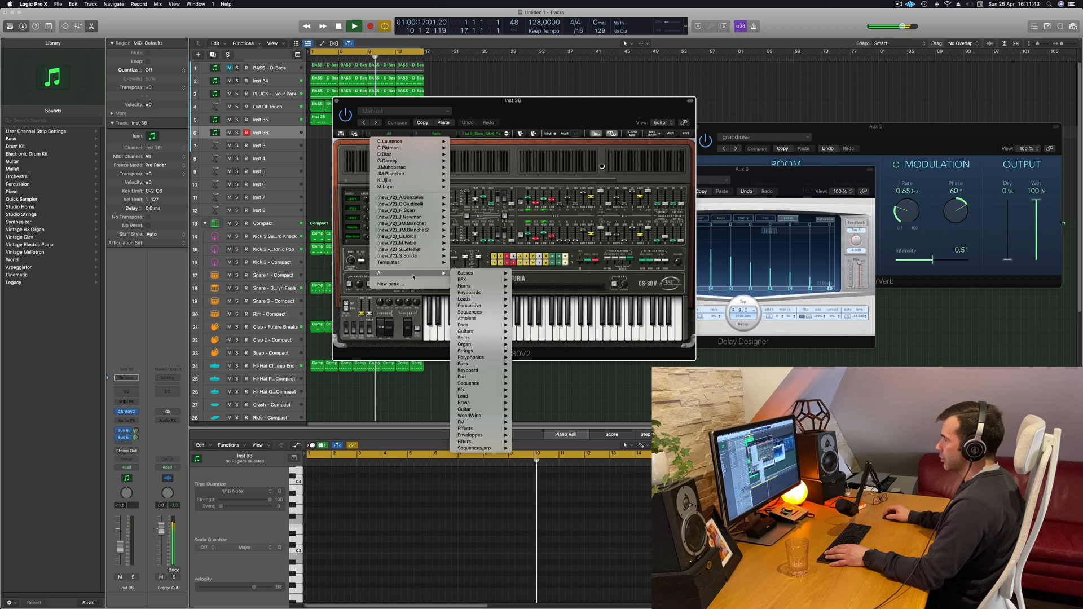
mouse_move(477, 277)
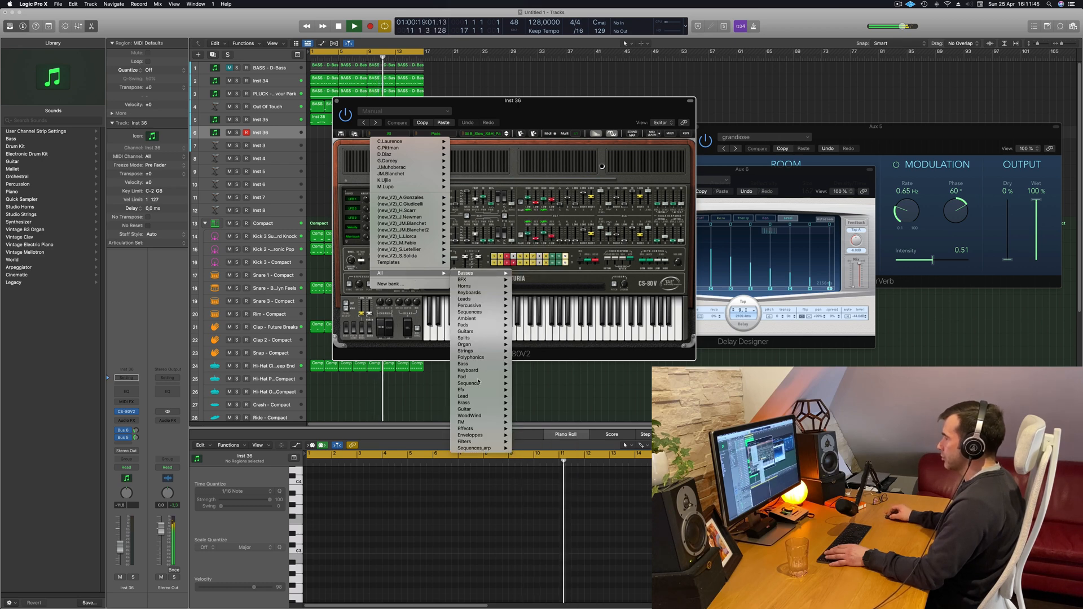
mouse_move(496, 380)
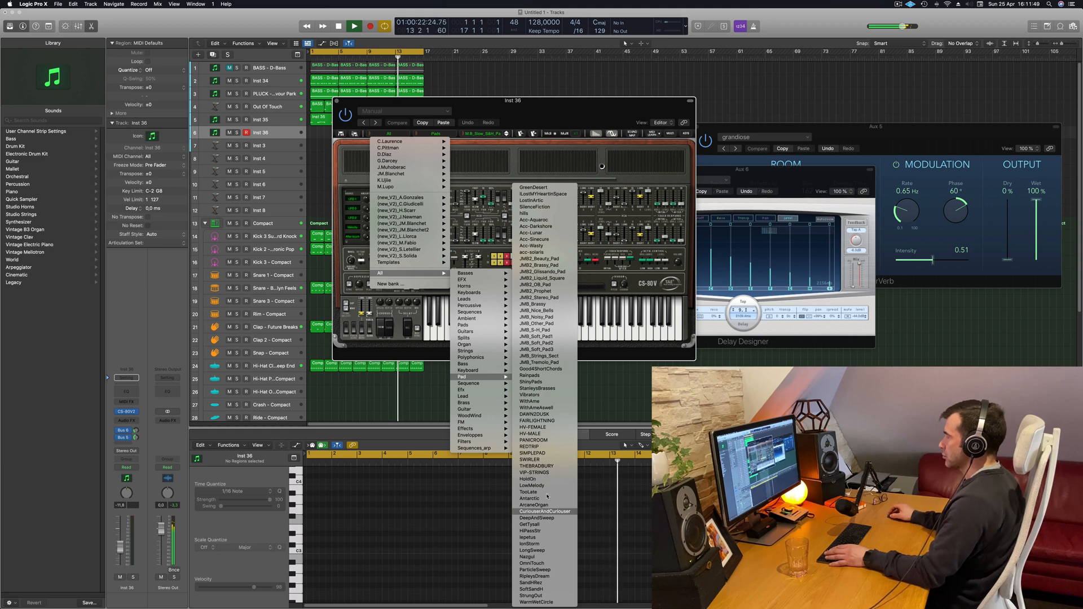
left_click(543, 511)
left_click_drag(429, 100, 593, 116)
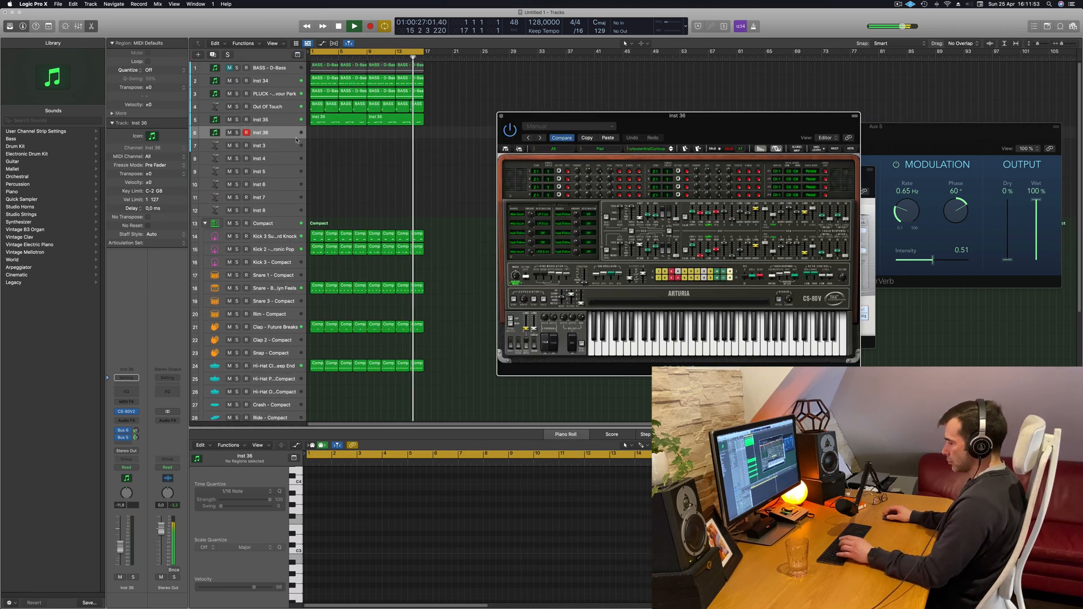
- Open Musical Typing, lower its range to octave C2, test a few notes and arrange it beside the CS-80V2 window
key("super+k")
key("h")
left_click_drag(632, 116, 520, 150)
key("d")
key("z")
key("d")
left_click_drag(788, 75, 740, 89)
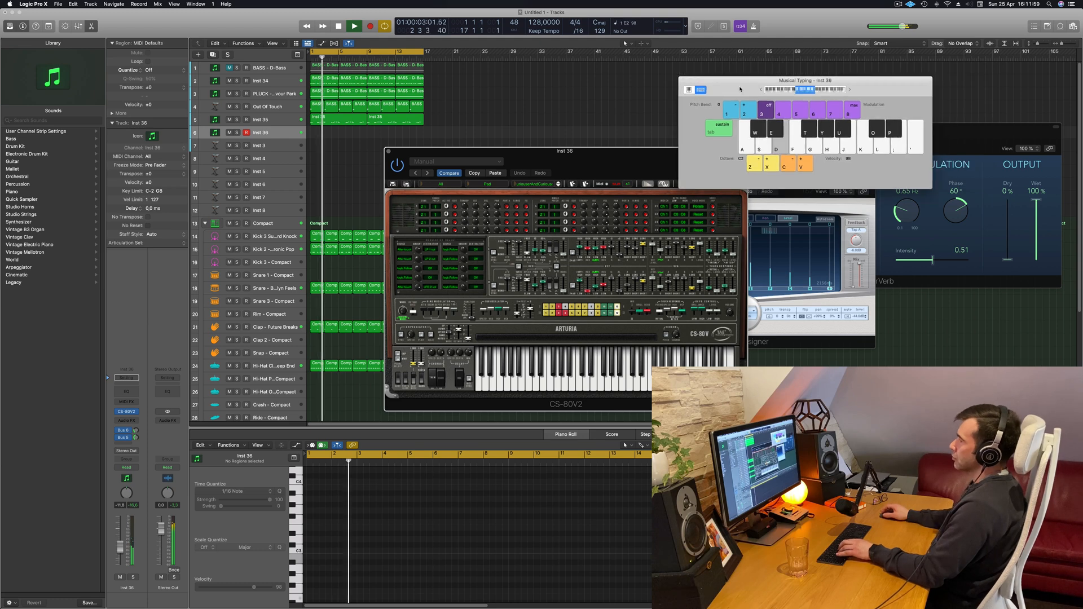
- Reposition the CS-80V2 window, switch to the DeepAndSweep preset and audition it with several notes
left_click_drag(555, 150, 514, 153)
left_click(517, 188)
key("d")
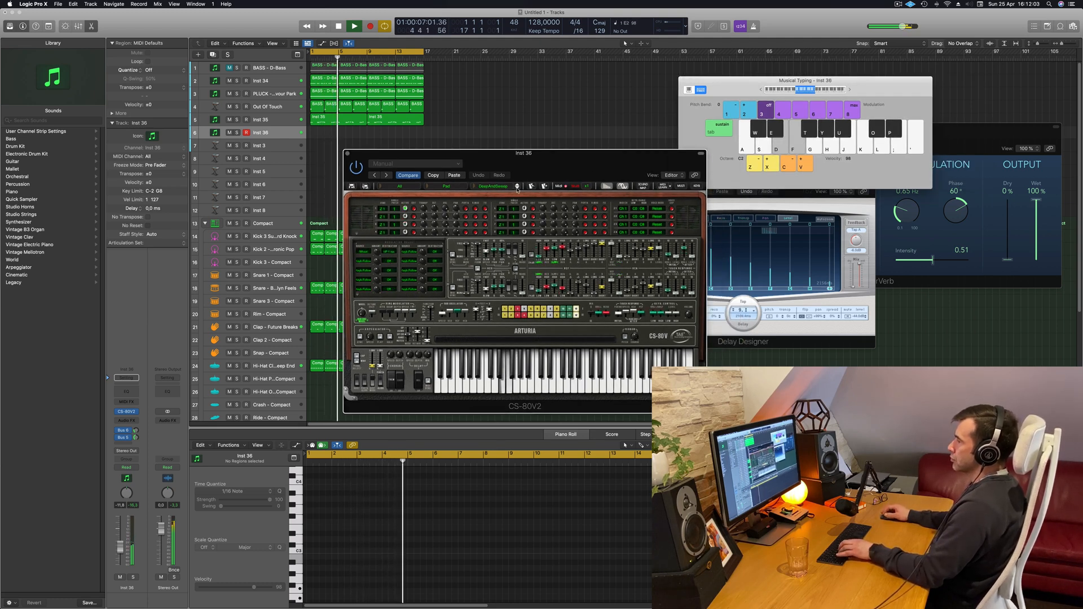
key("semicolon")
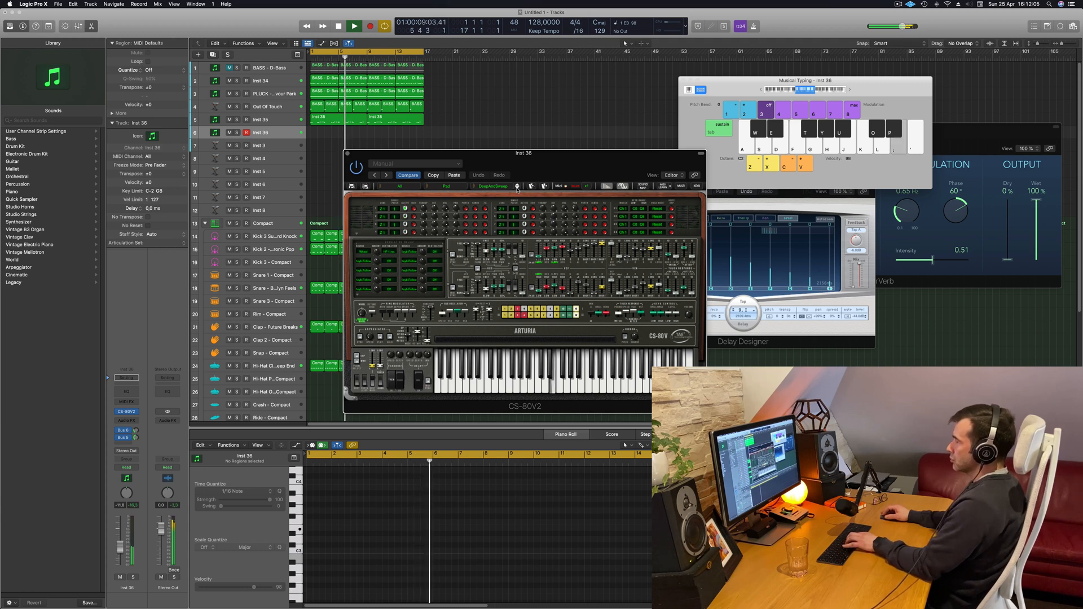
key("apostrophe")
key("semicolon")
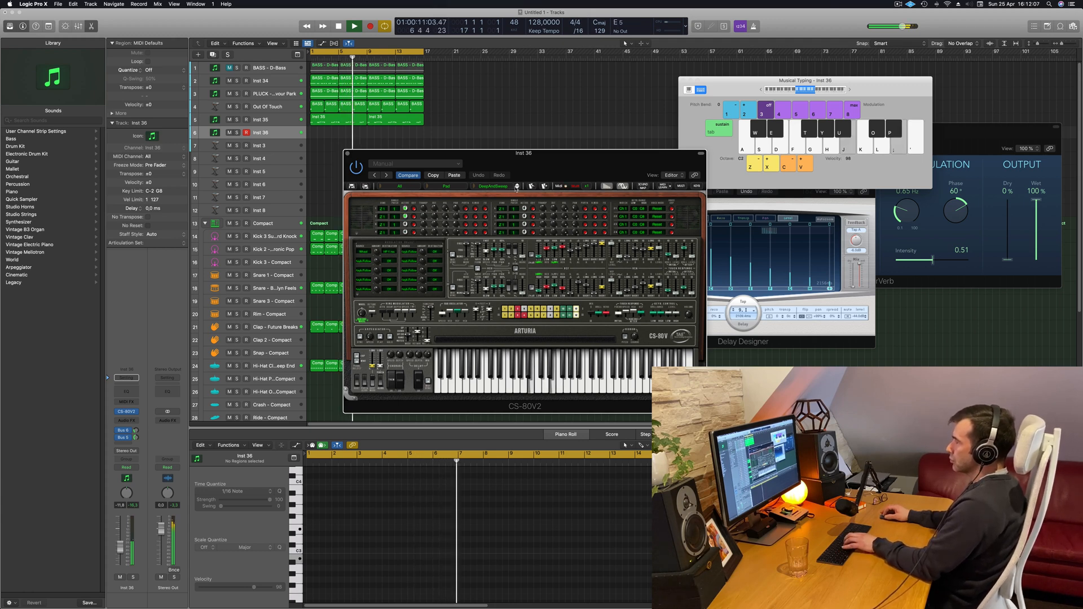
- Audition the pad preset after DeepAndSweep with low notes, and raise the Musical Typing range to octave C3
left_click(518, 188)
key("j")
key("l")
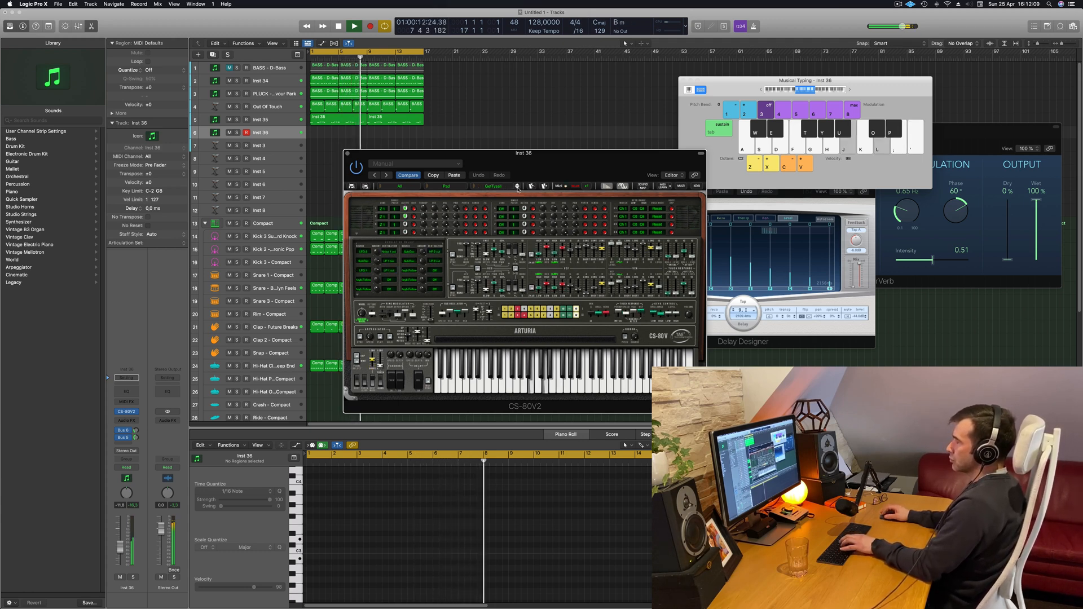
key("g")
key("j")
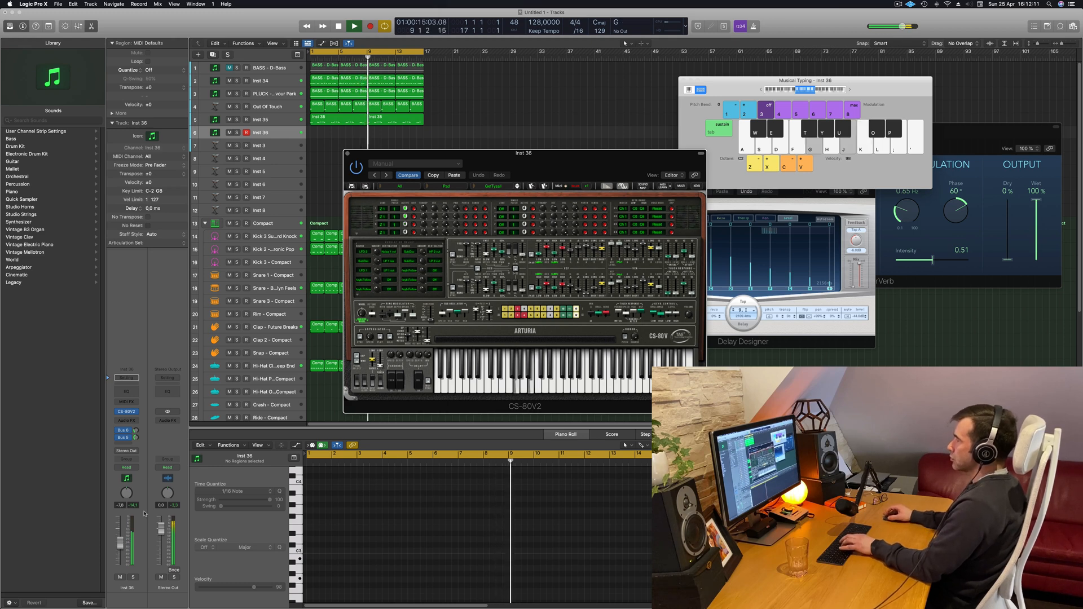
left_click(856, 94)
left_click(849, 90)
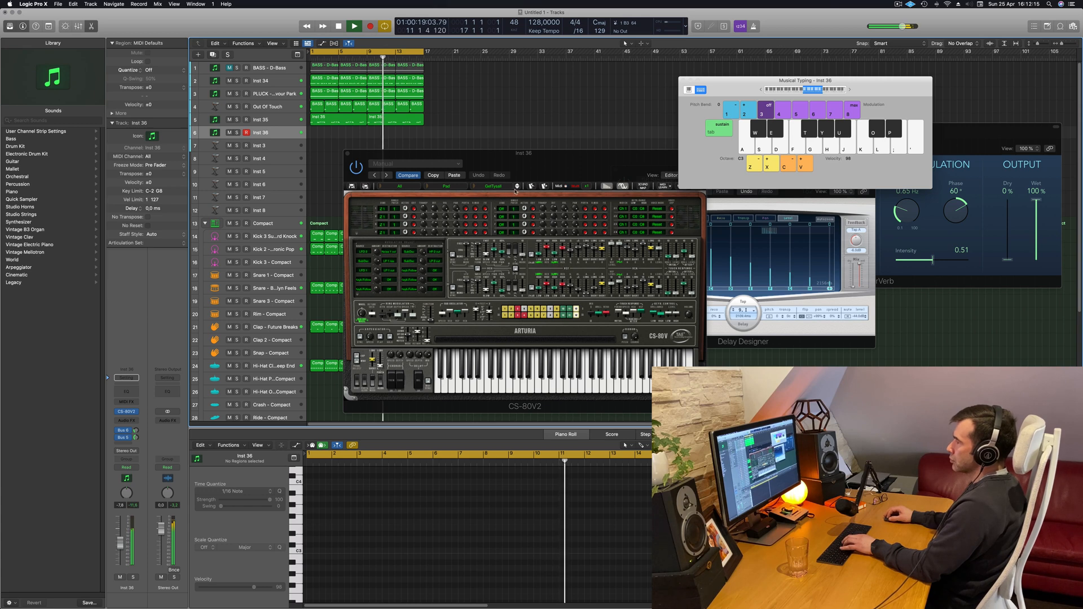
- Audition the HiPassStr pad preset and the one after it with short note pairs
left_click(517, 189)
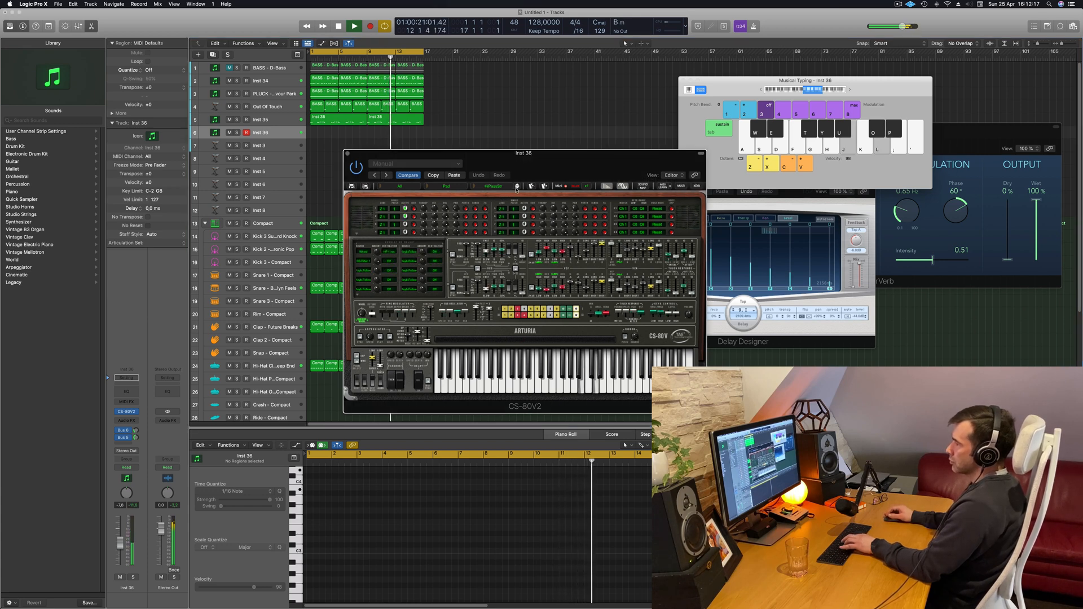
key("h")
key("k")
left_click(516, 189)
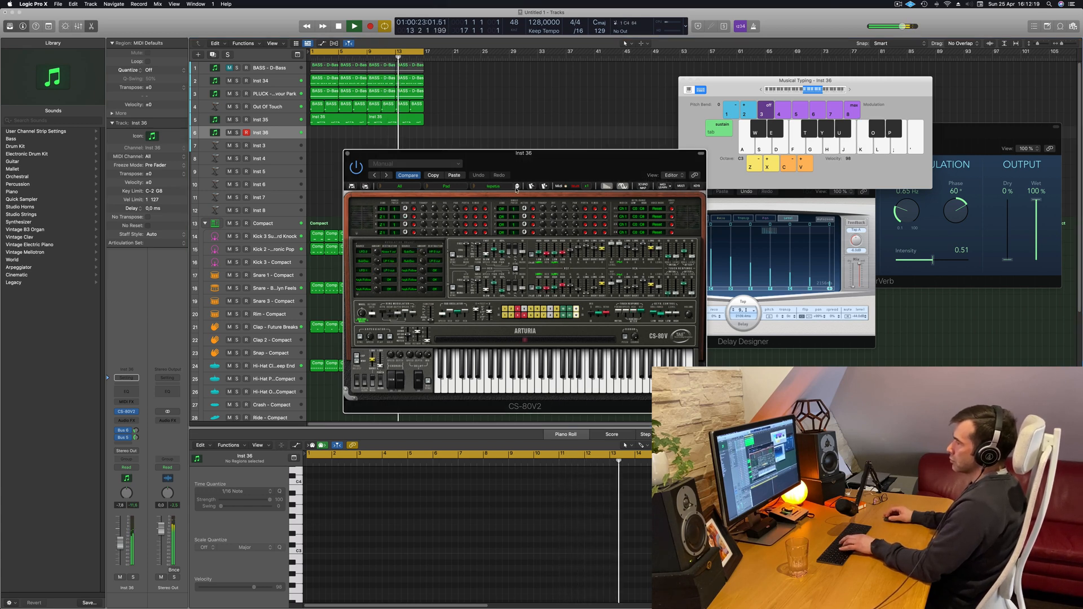
key("h")
key("k")
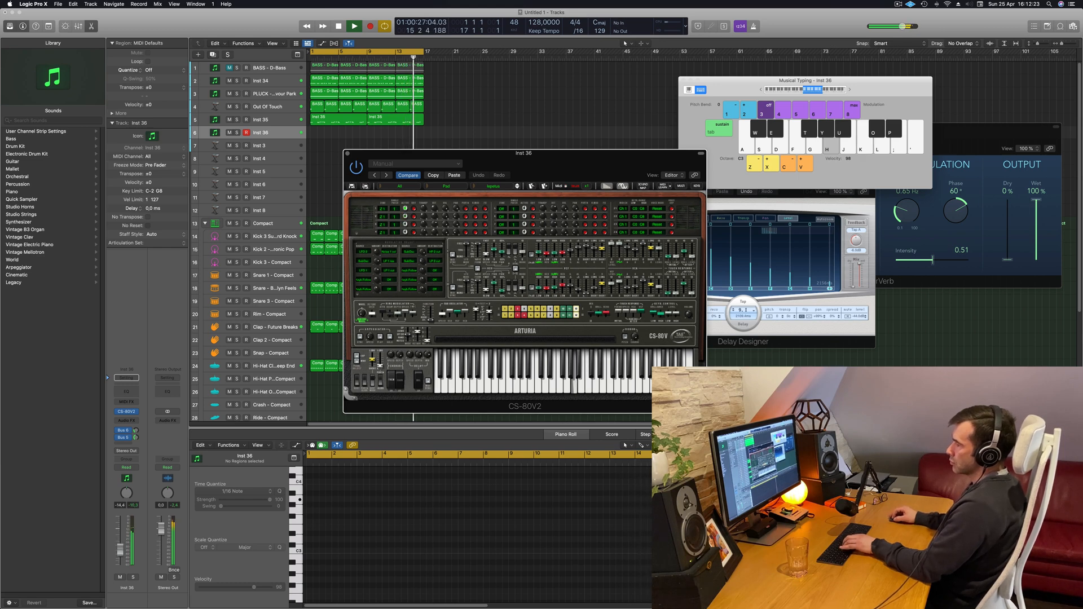
- Adjust the Inst 36 channel volume to about -6.3 dB while testing low notes, and shift the CS-80V2 window
key("a")
left_click(119, 558)
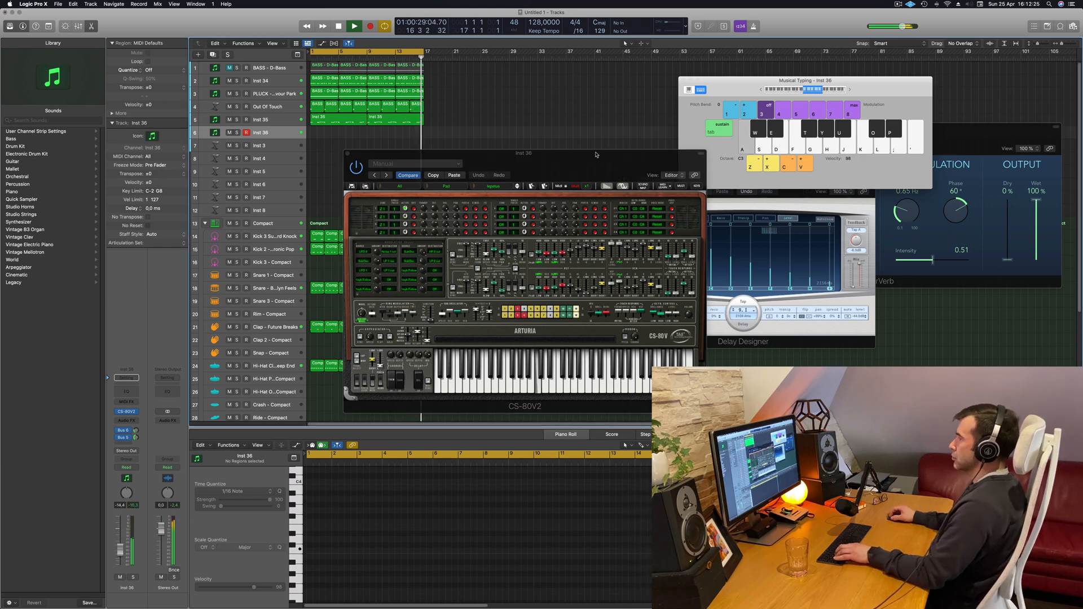
left_click_drag(583, 163, 520, 145)
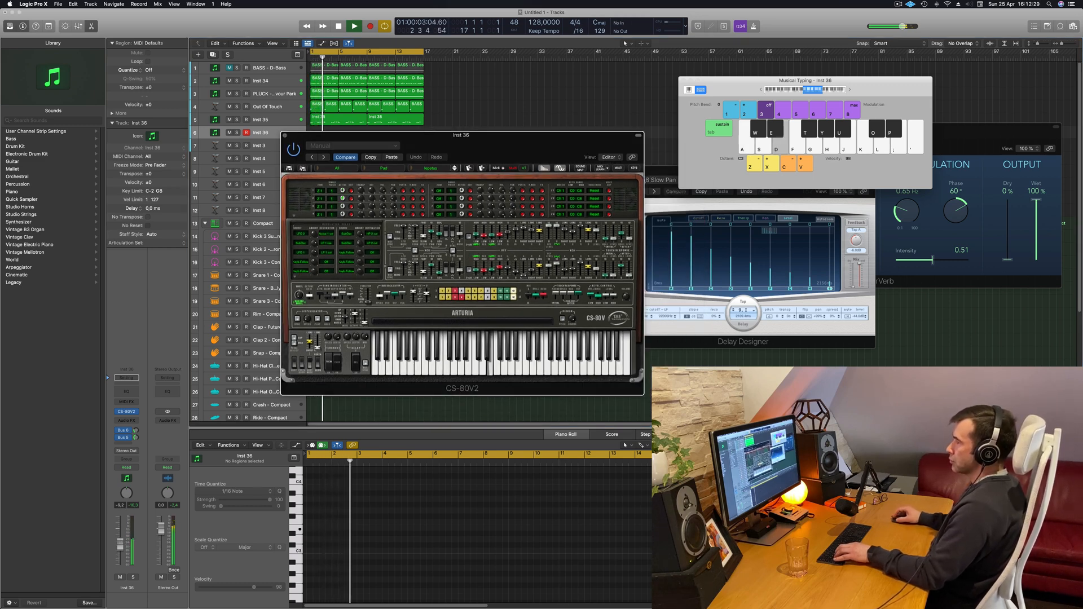
key("a")
key("a")
- Audition the IonStorm and LongSweep pad presets with single notes, nudging the CS-80V2 window in between
left_click(454, 170)
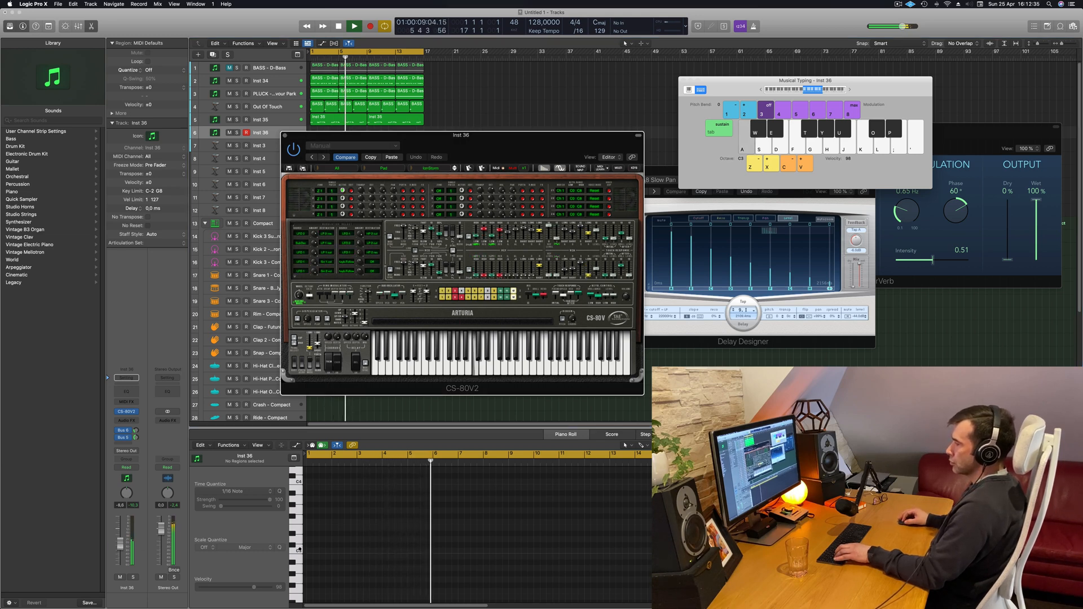
key("k")
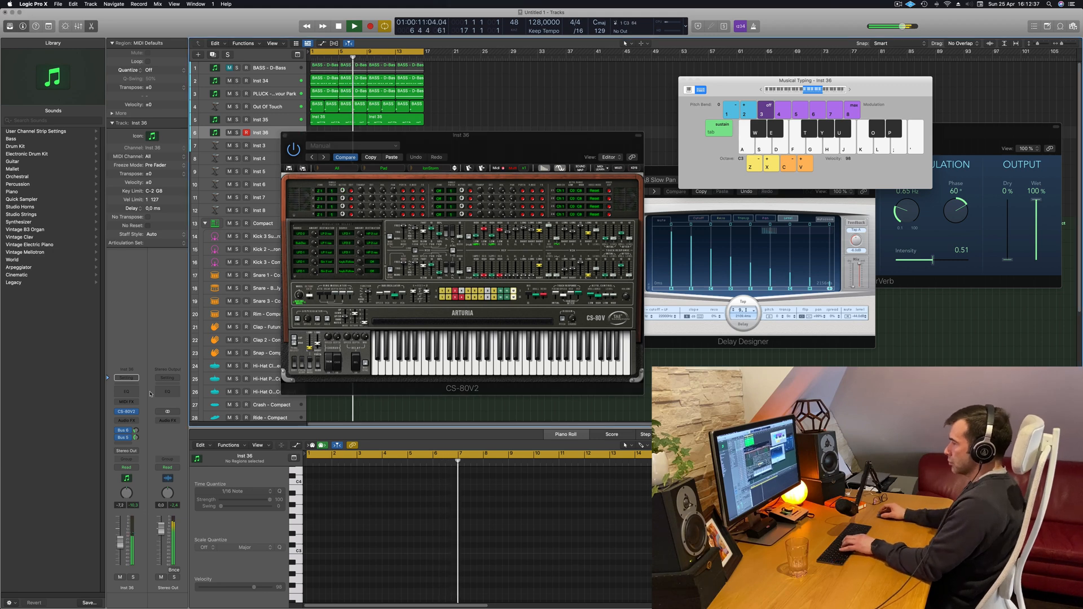
mouse_move(460, 160)
left_mouse_down()
mouse_move(445, 165)
mouse_move(472, 169)
left_mouse_up()
left_click(467, 179)
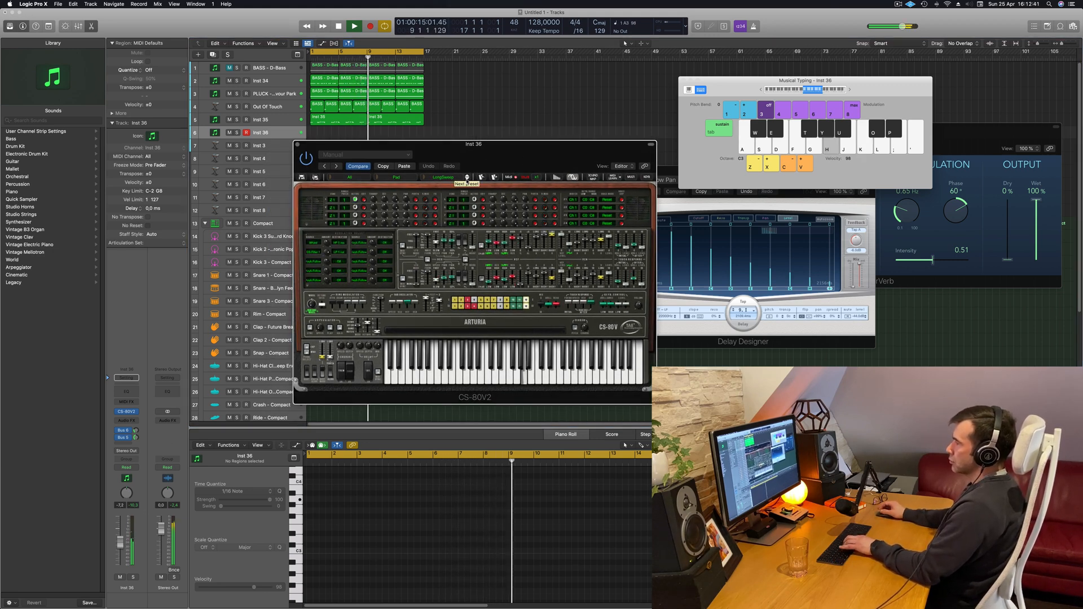
key("k")
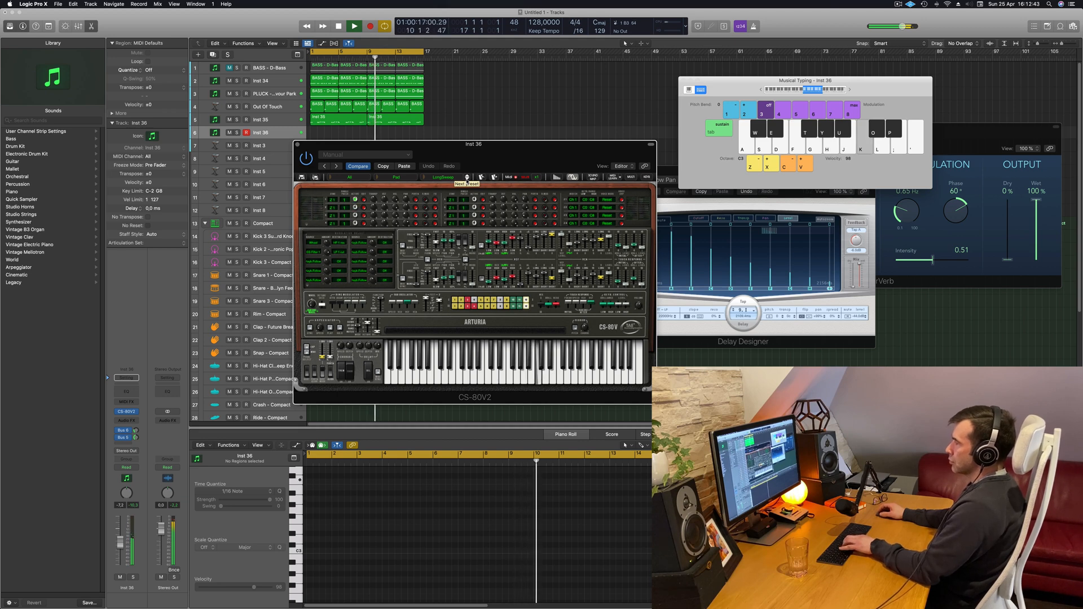
key("h")
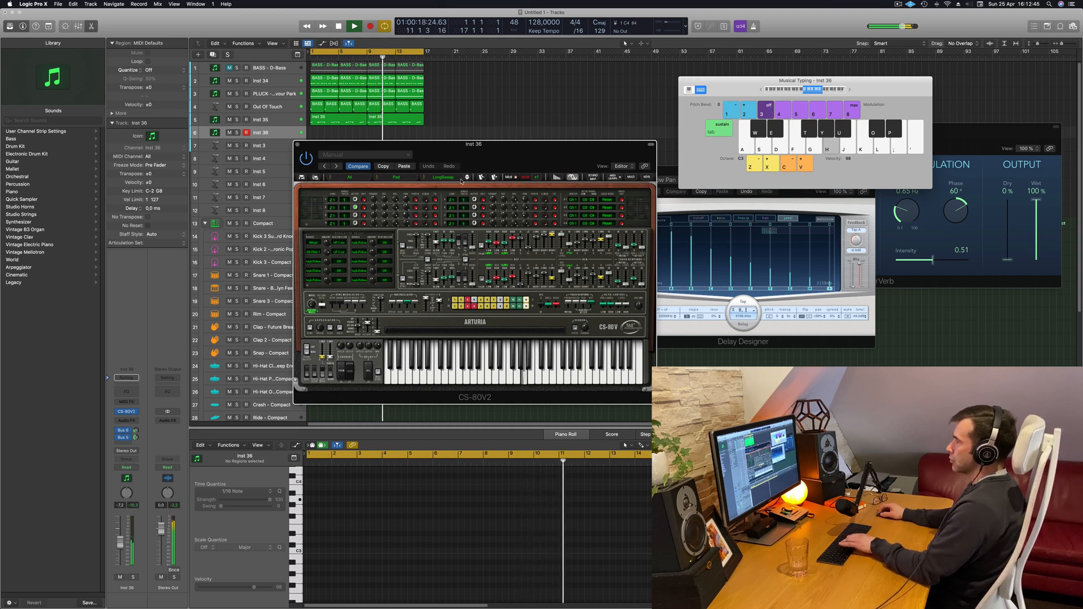
- Step through the pad presets following LongSweep, including OmniTouch, ParticleSweep, RipleysDream, SandHRez and SoftSandH, and load StrongOut
left_click(467, 179)
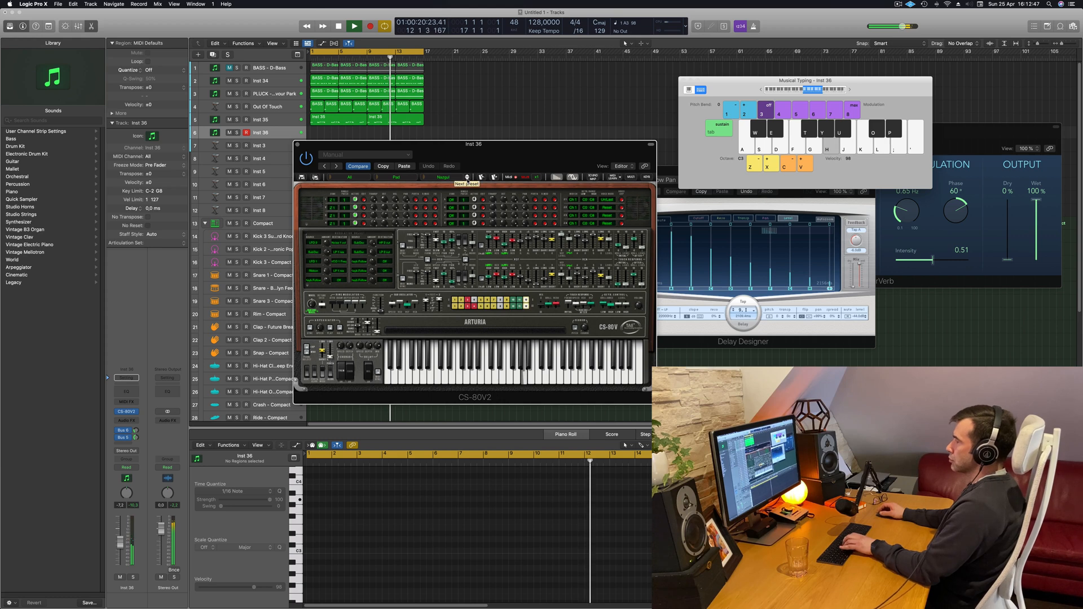
left_click(467, 177)
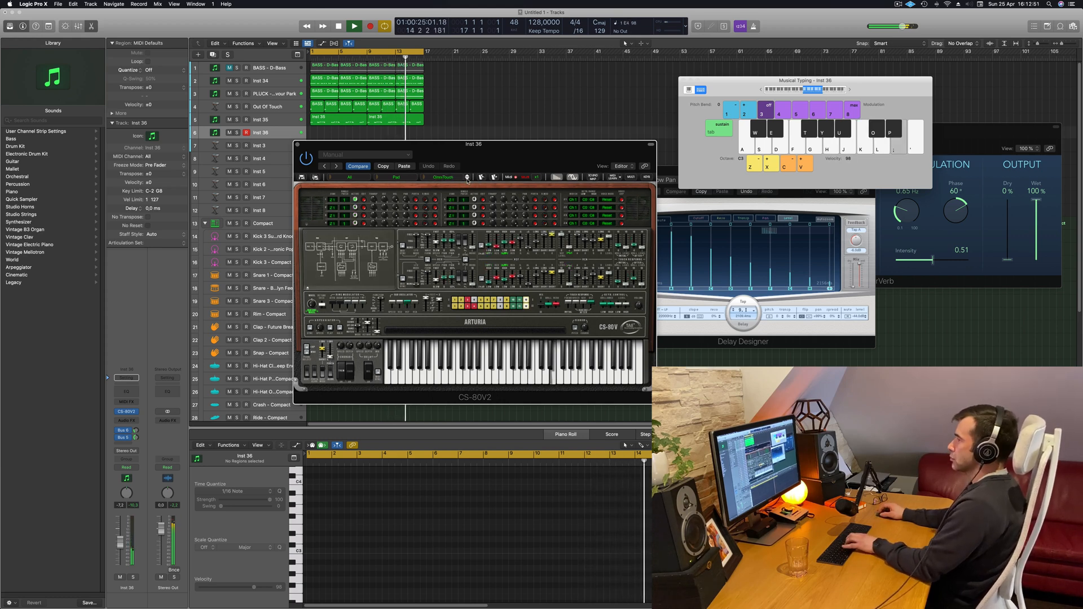
left_click(467, 178)
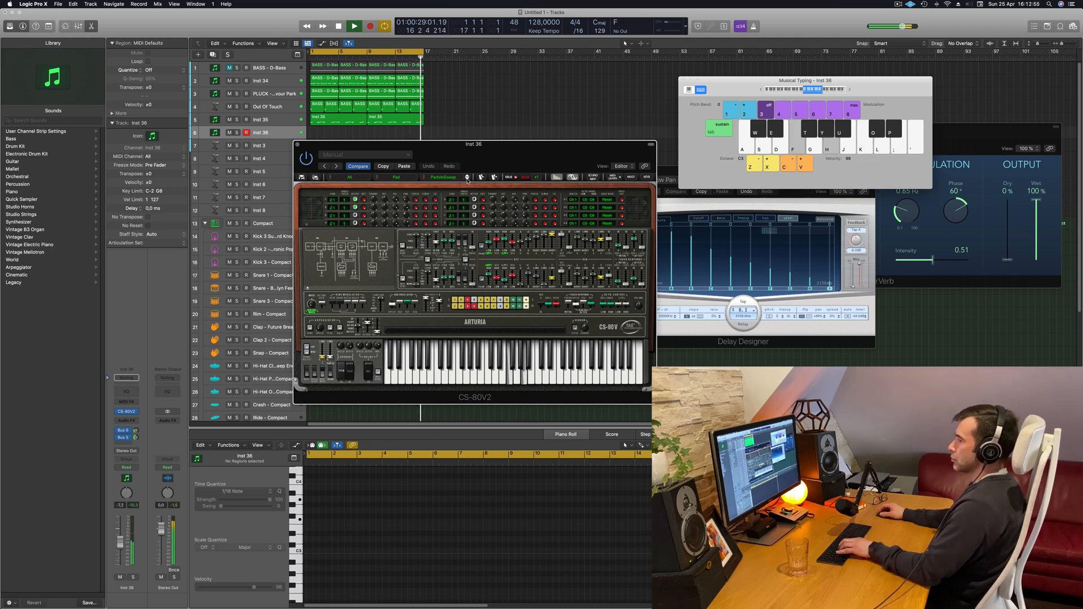
left_click(467, 179)
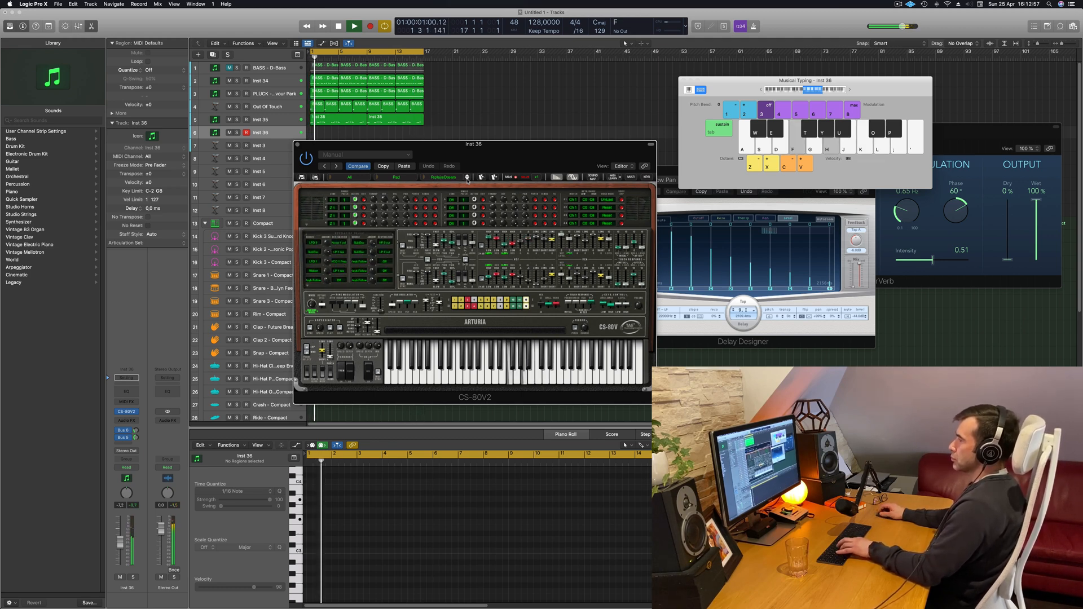
left_click(467, 179)
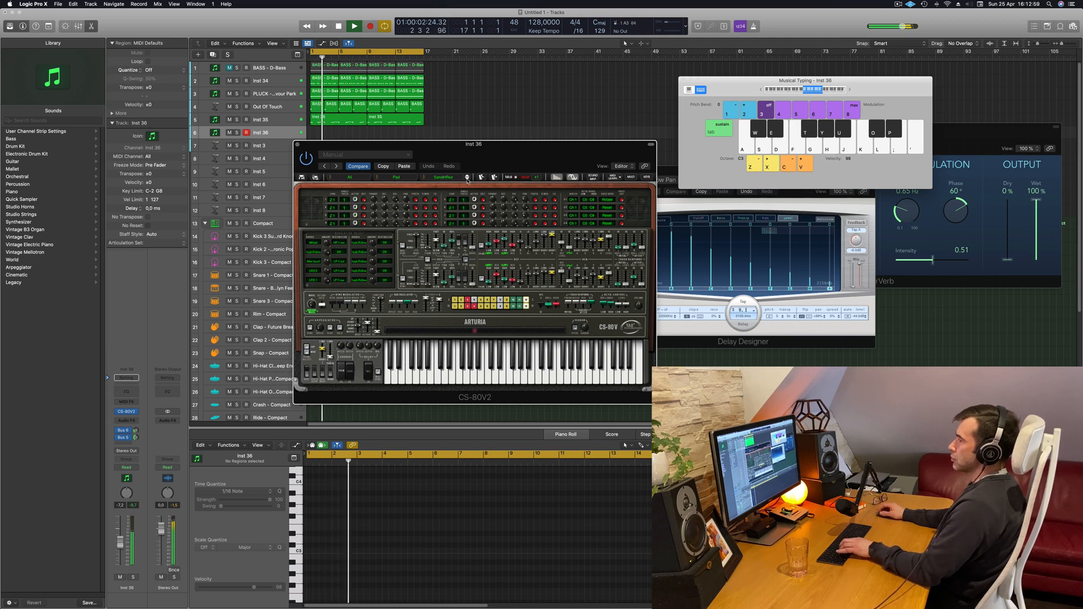
left_click(467, 179)
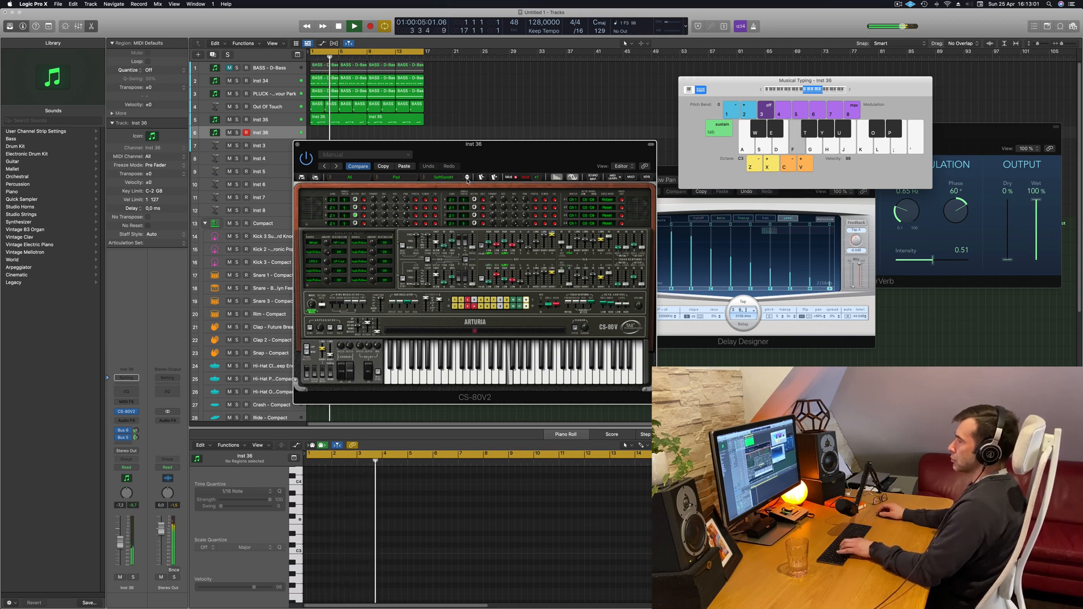
left_click(468, 178)
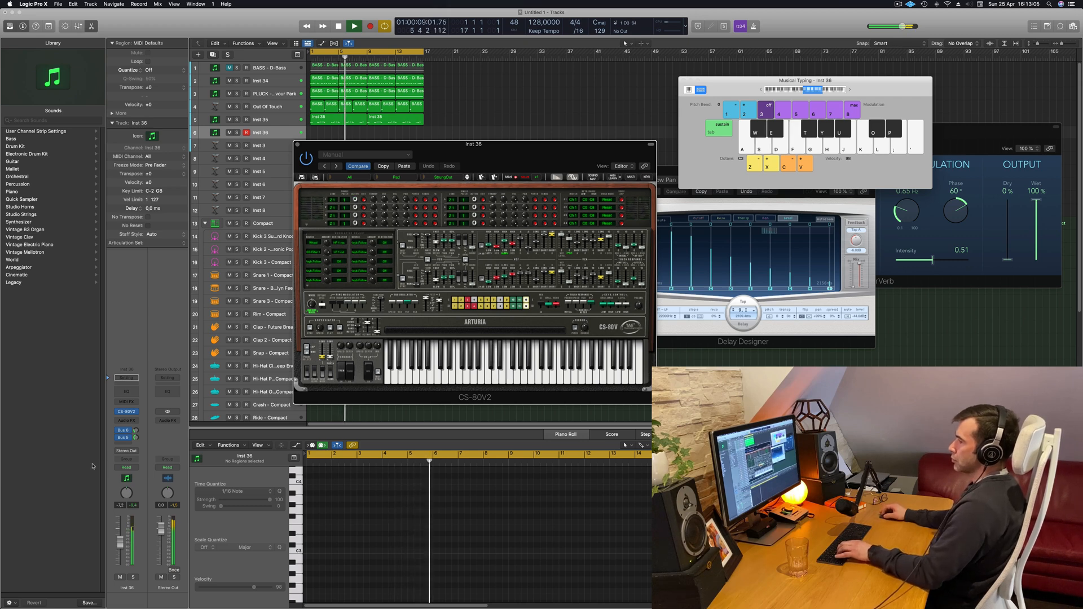
- Test the StrongOut pad preset with two notes, stepping on to the pad preset after it
key("d")
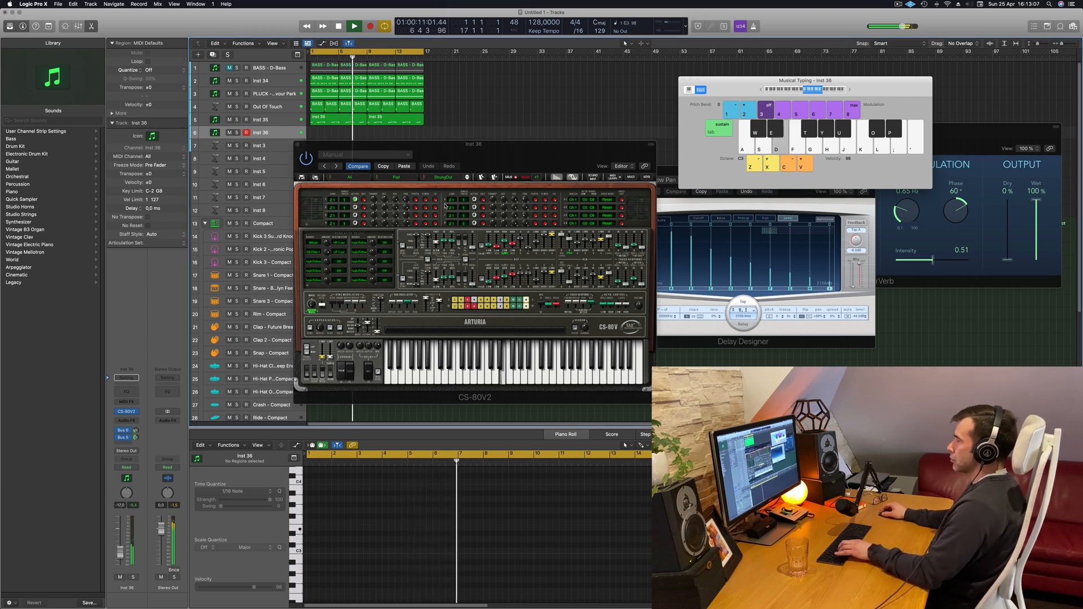
key("f")
left_click(468, 179)
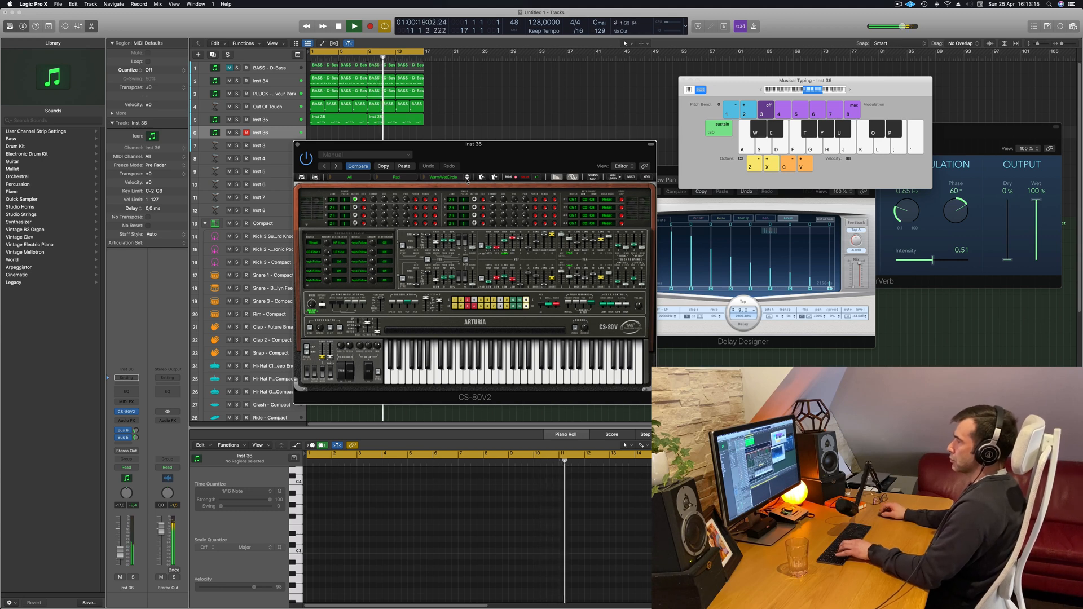
- Load the C.L_BrassPad preset from the Horns category of the All bank and shift the CS-80V2 window
left_click(331, 178)
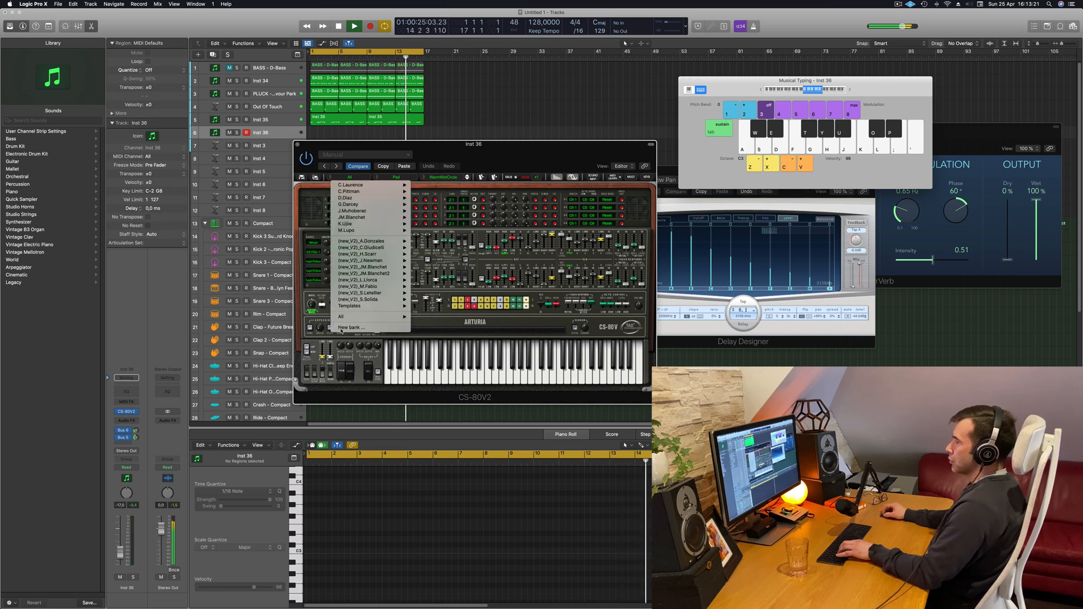
mouse_move(351, 320)
mouse_move(438, 319)
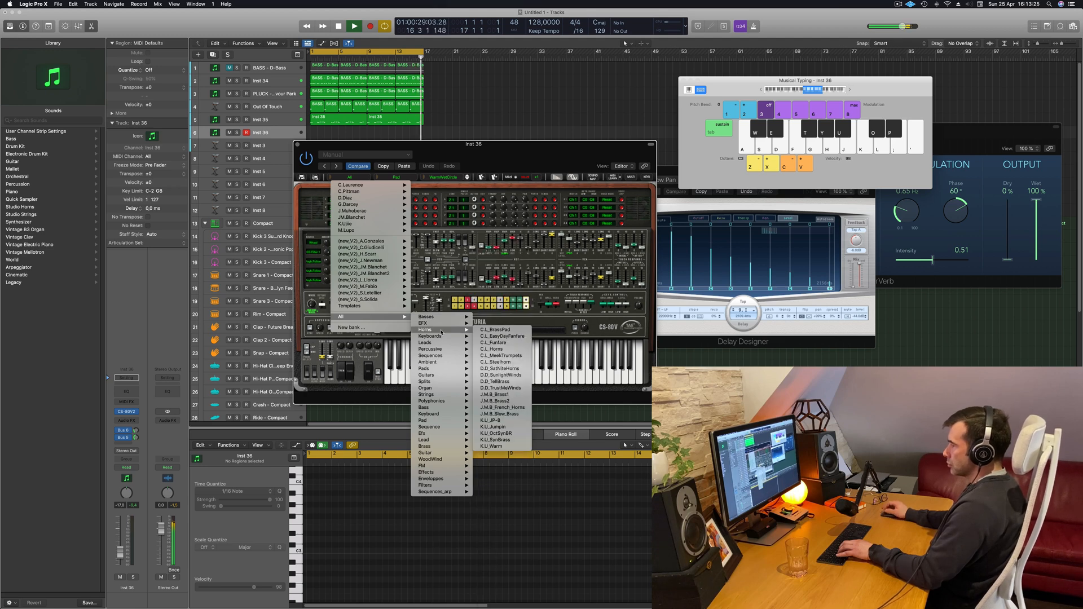
left_click(503, 331)
left_click_drag(519, 147, 583, 104)
- Raise the Inst 36 channel volume to about -6 dB while testing C.L_BrassPad with single notes
key("f")
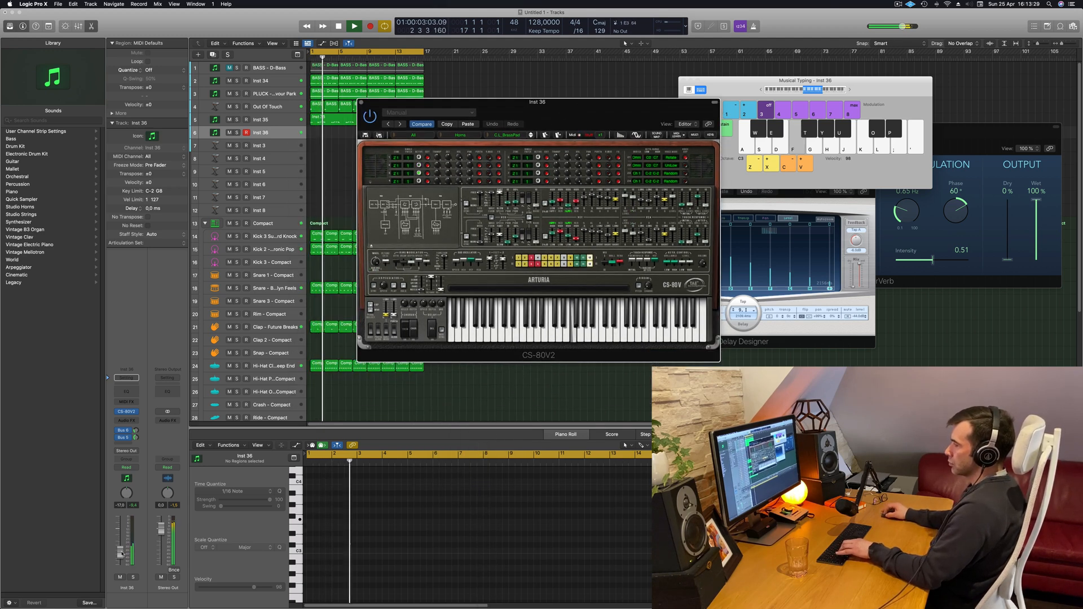
left_click_drag(120, 551, 120, 530)
key("g")
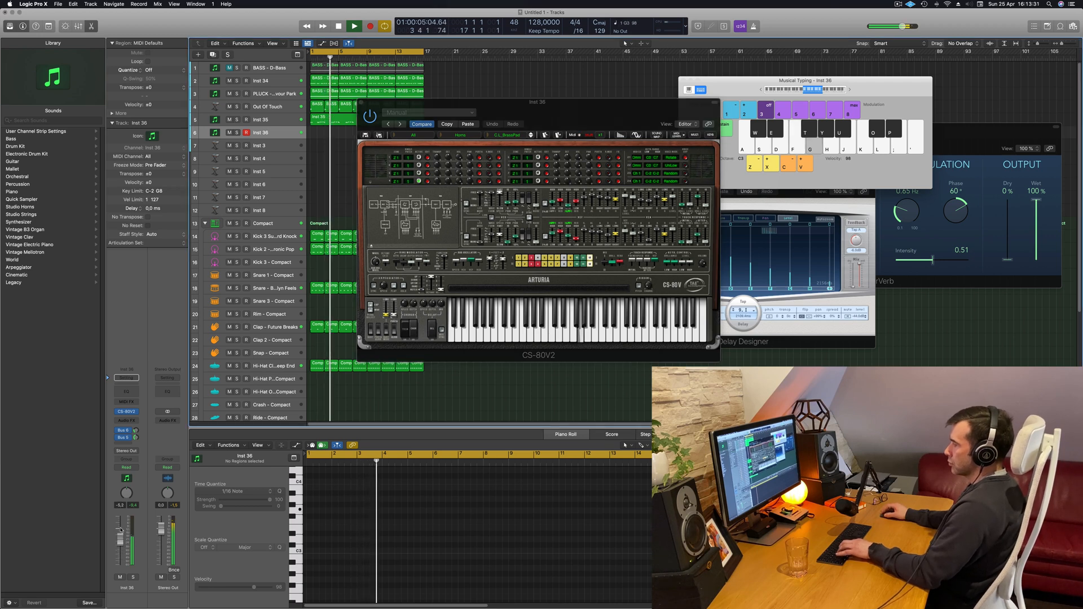
key("k")
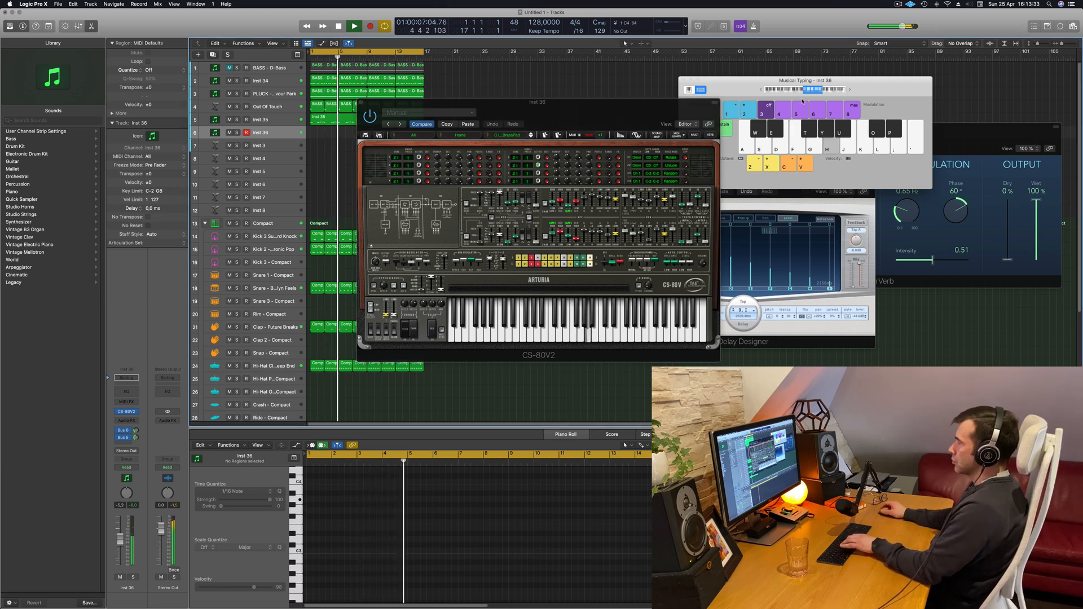
key("h")
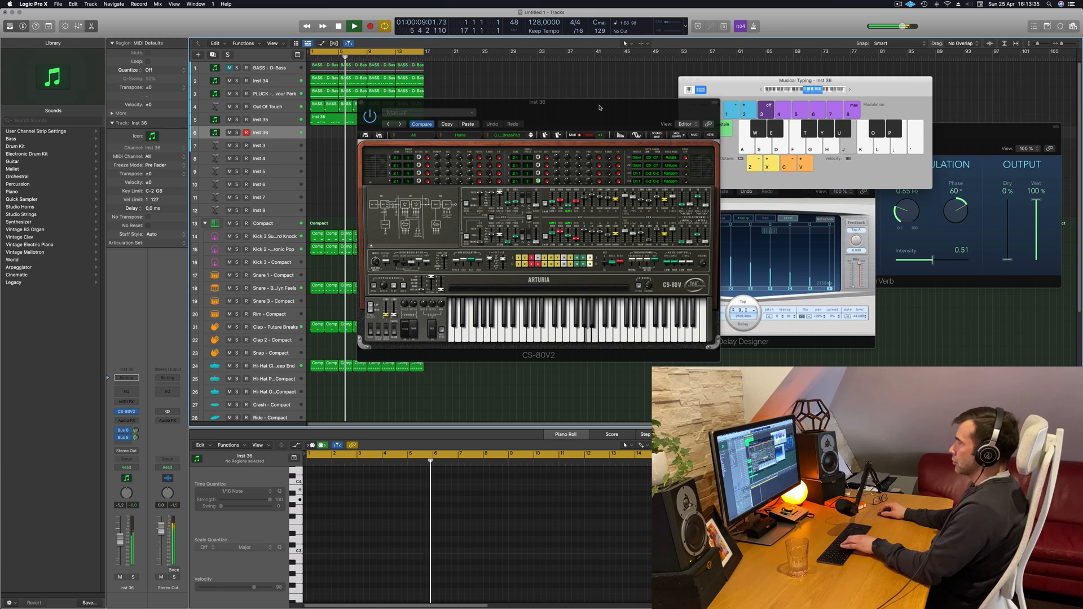
- Audition the C.L_EasyDayFanfare horn preset and the one after it with a few notes each
left_click(531, 136)
key("h")
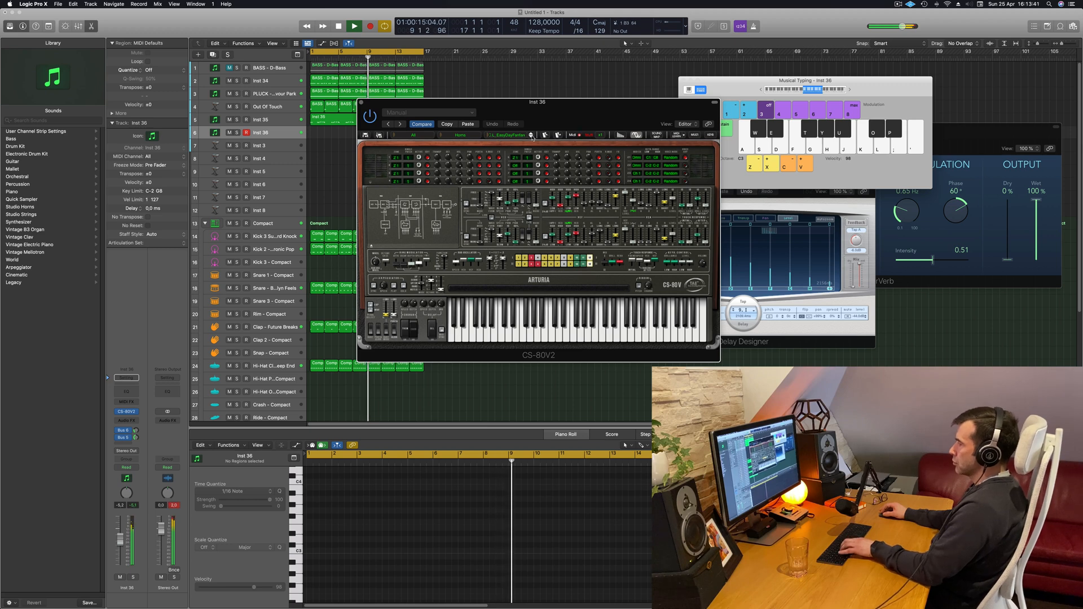
key("f")
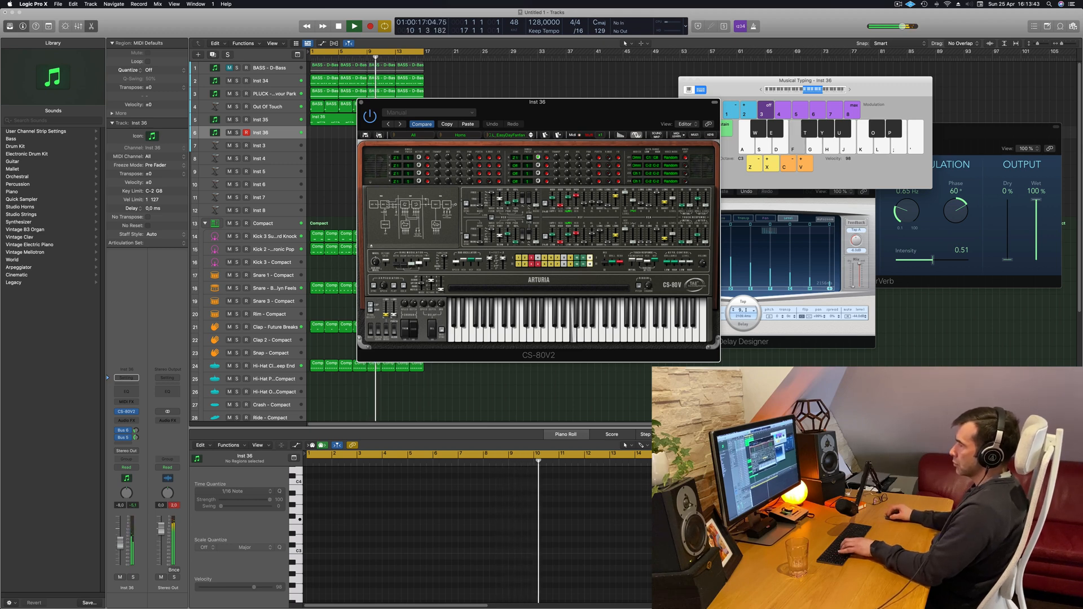
key("f")
left_click(531, 137)
key("f")
key("g")
- Audition the C.L_Horns preset with several notes and step through C.L_MeekTrumpets to C.L_Steelhorn
left_click(531, 137)
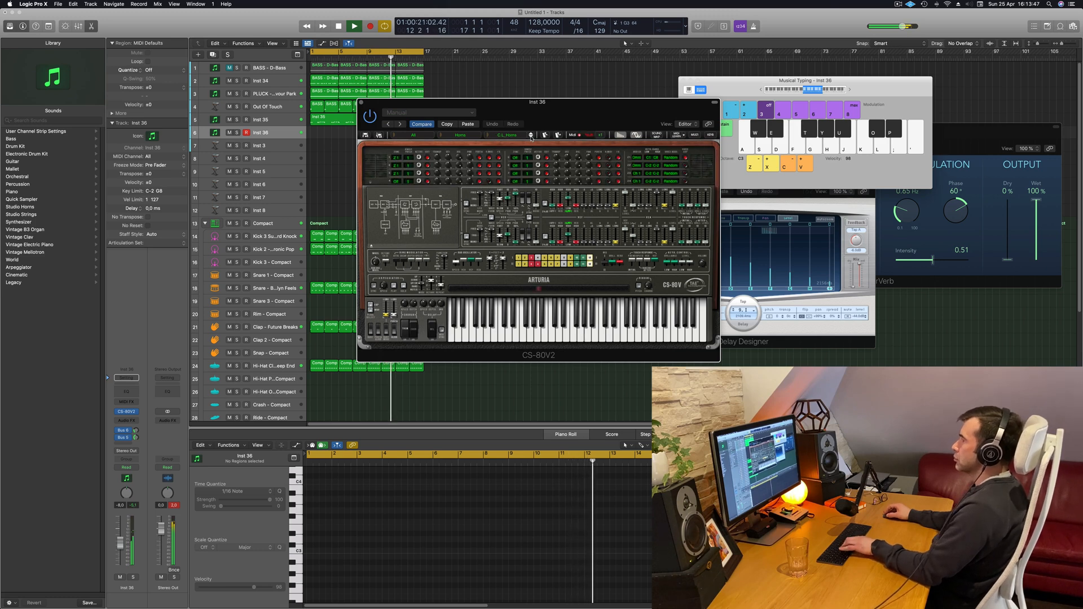
key("j")
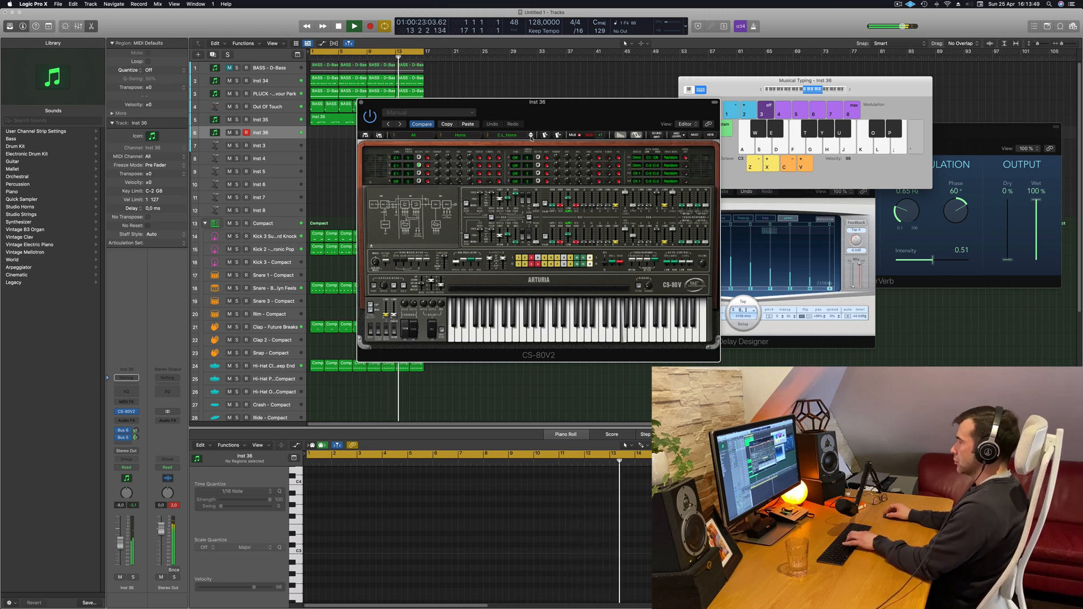
key("a")
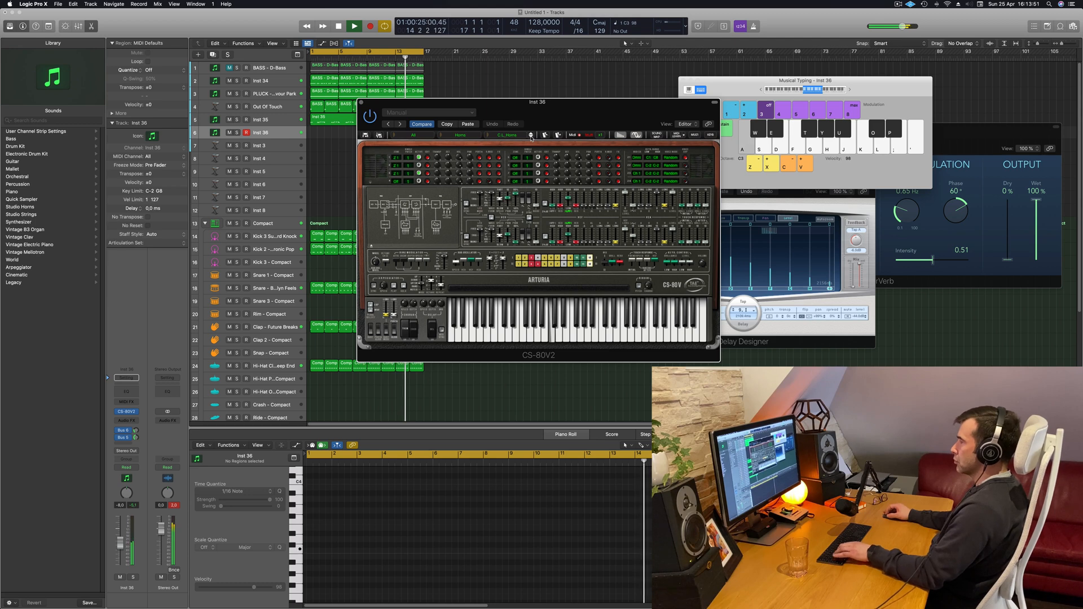
key("d")
left_click(531, 138)
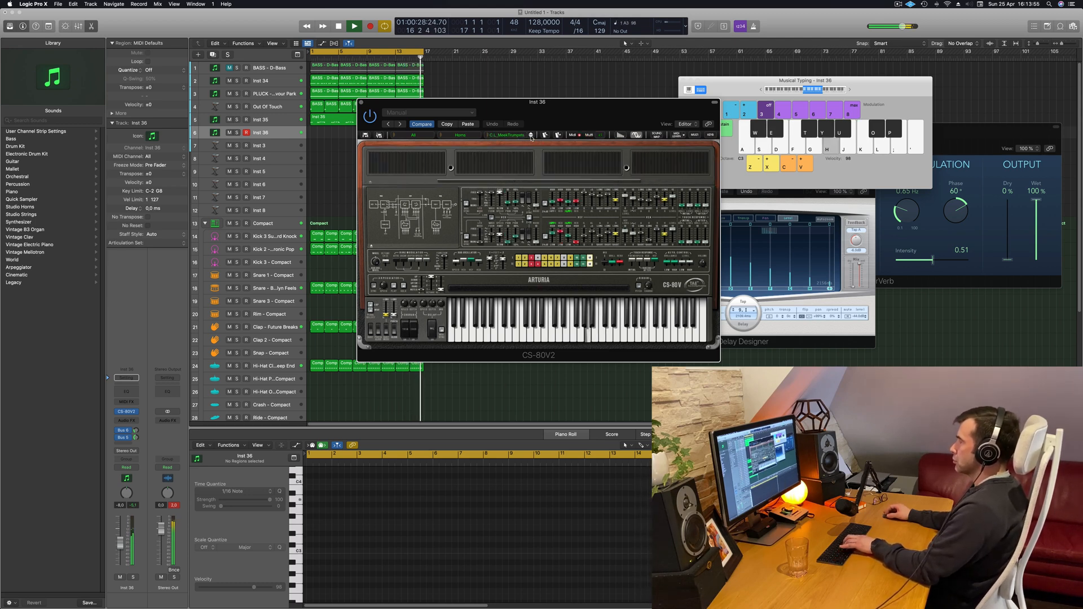
left_click(531, 137)
key("h")
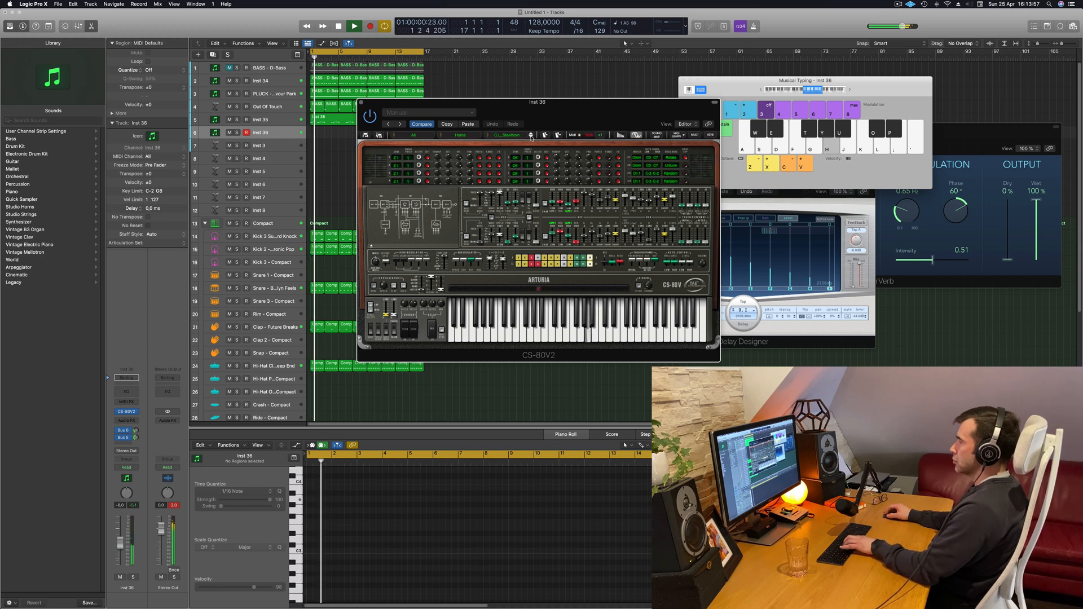
- Step through the horn presets after C.L_Steelhorn to D.D_SunlightWinds and test it with a rising run of notes
left_click(531, 137)
key("k")
left_click(531, 137)
key("h")
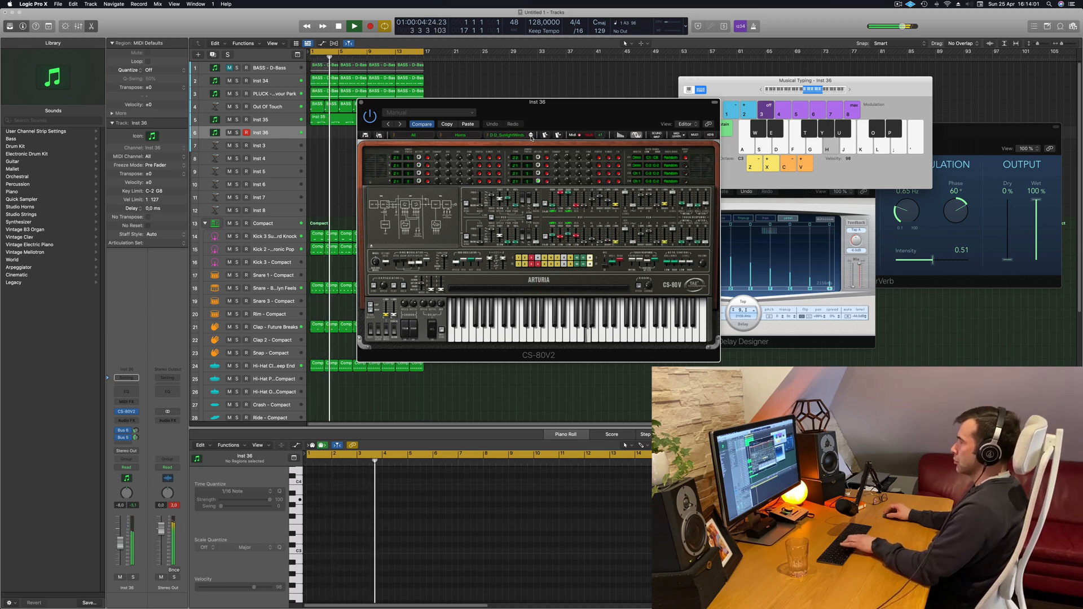
left_click(531, 138)
key("h")
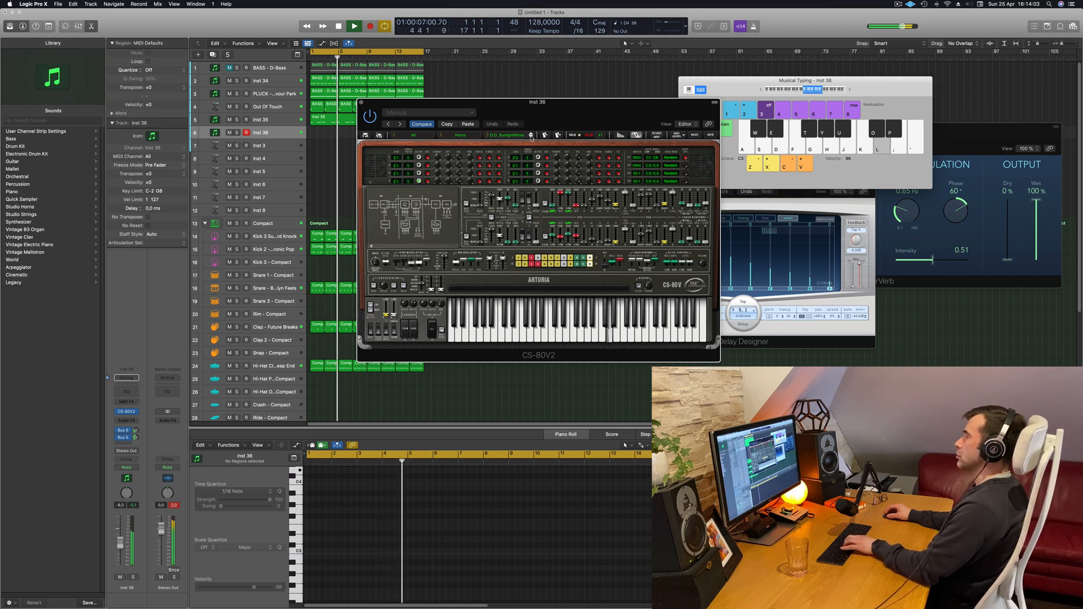
key("j")
key("k")
key("l")
key("semicolon")
- Audition the D.D_TellBrass and D.D_TrueMeWinds horn presets with high notes and close the CS-80V2 window
left_click(531, 137)
key("semicolon")
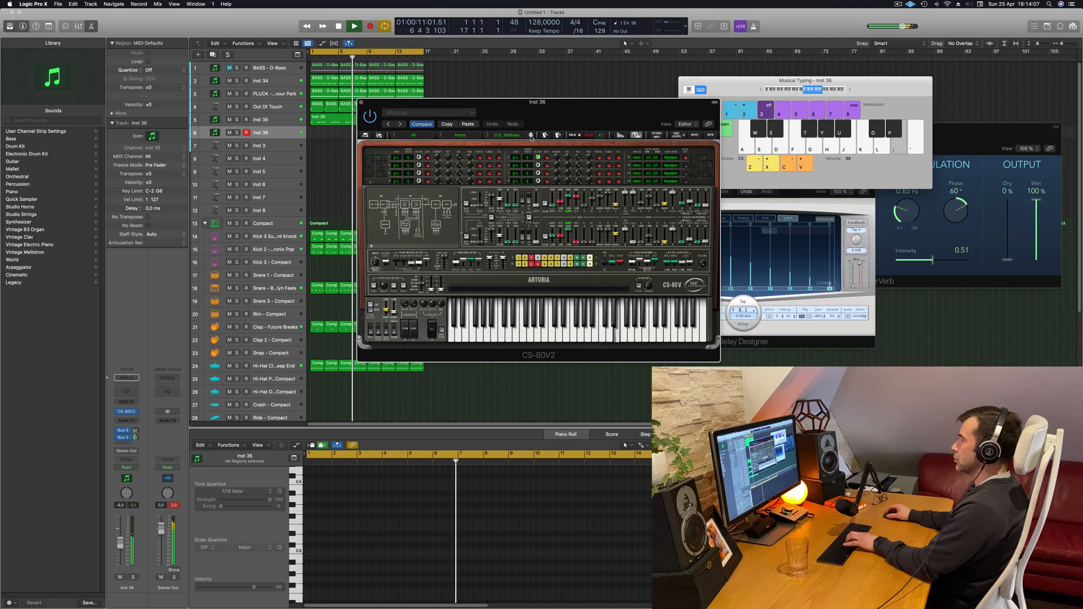
key("k")
key("l")
key("semicolon")
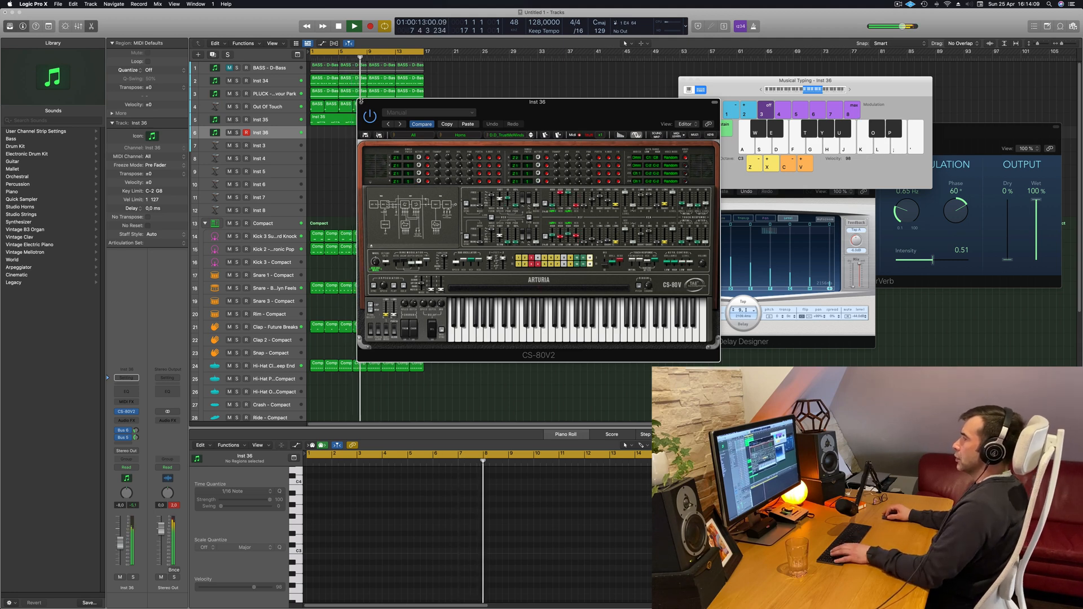
left_click(362, 102)
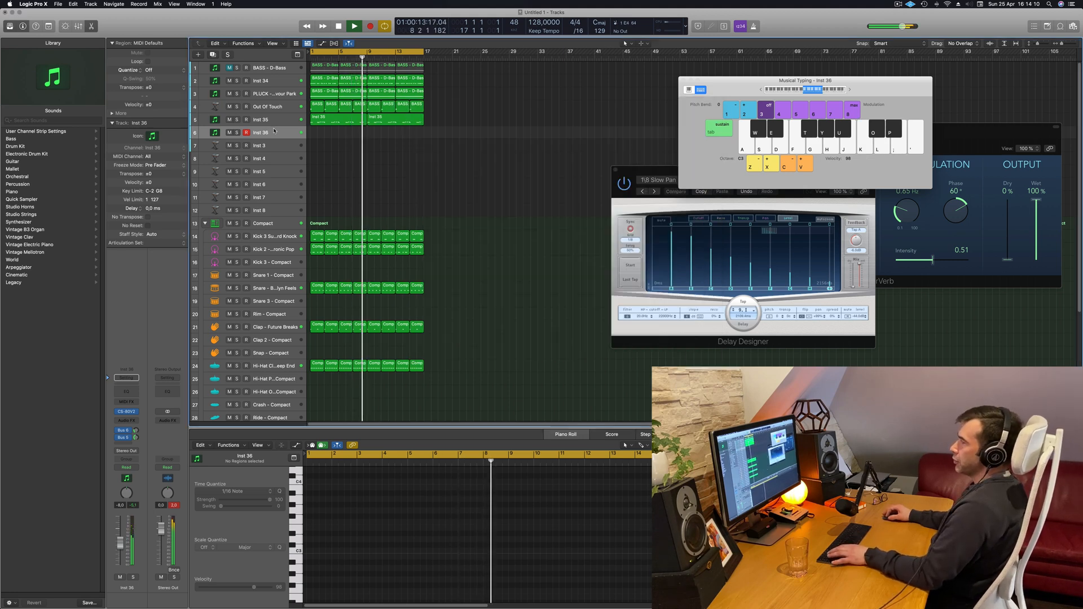
- Replace the CS-80V2 instrument on the Inst 36 channel with Alchemy
left_click(133, 413)
mouse_move(218, 410)
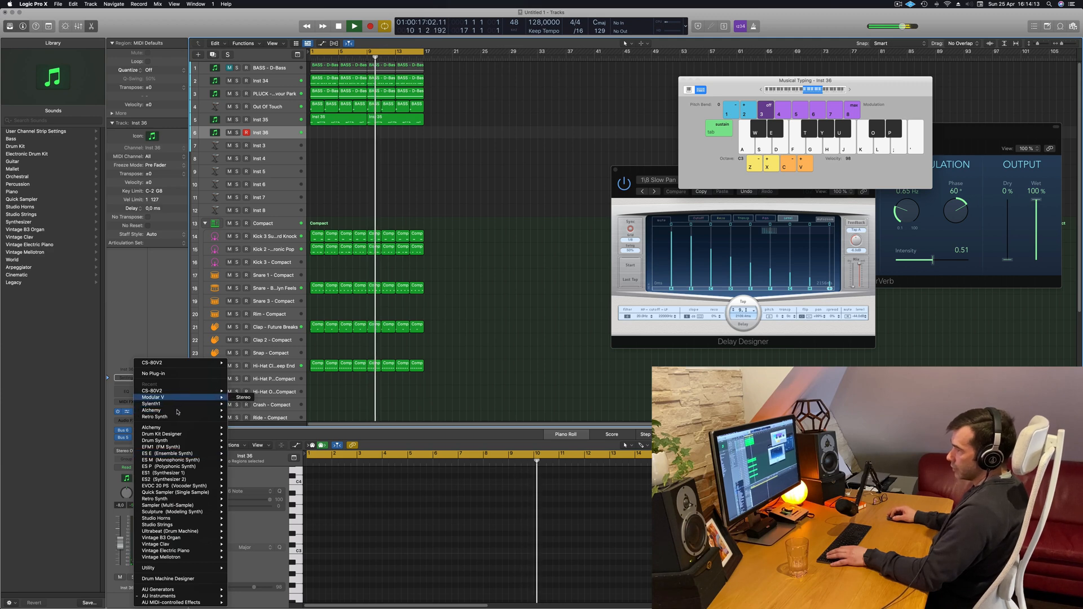
left_click(249, 412)
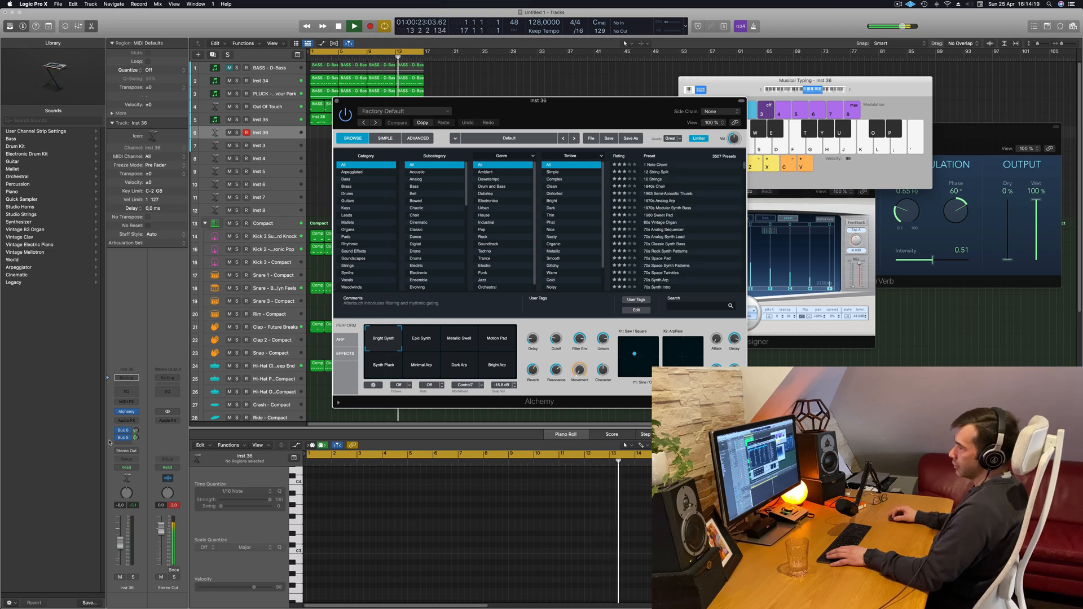
- Replace Alchemy on the Inst 36 channel with Sylenth1 and shift the plug-in window
left_click(135, 413)
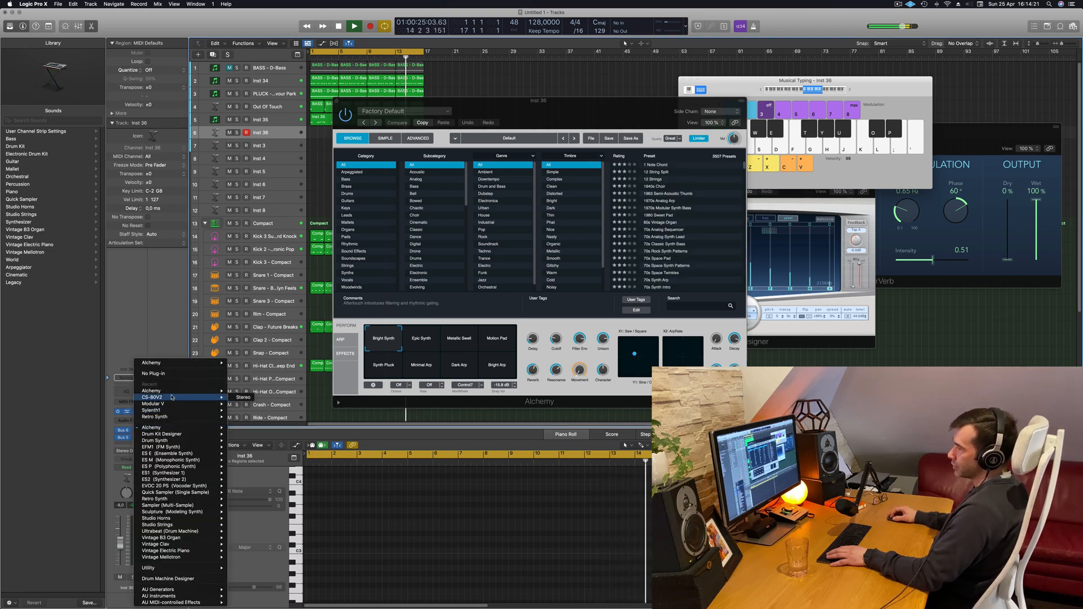
left_click(244, 410)
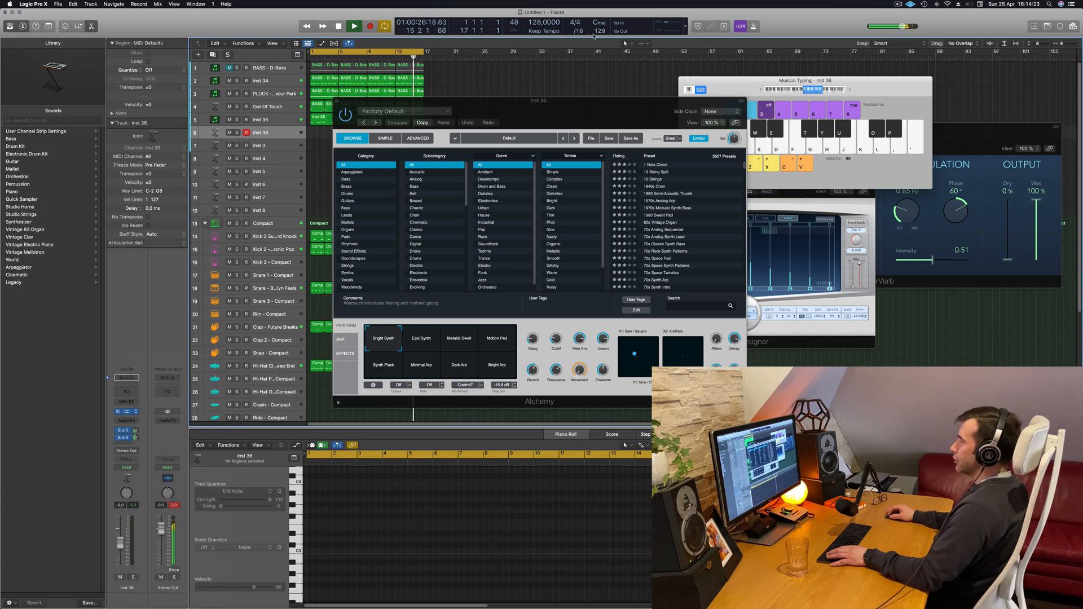
left_click_drag(559, 115, 617, 145)
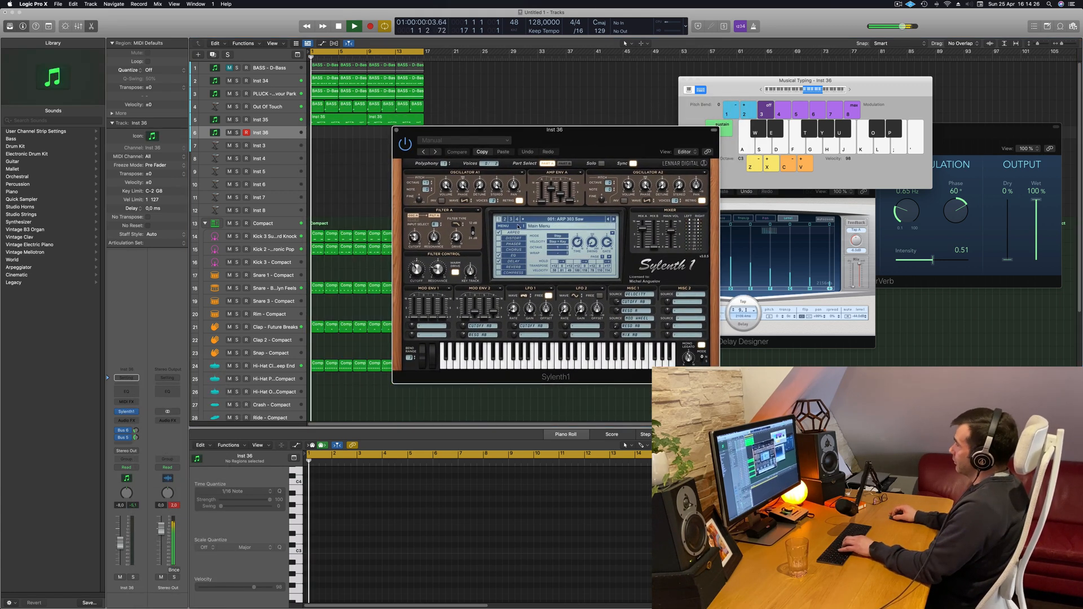
- Browse the preset lists of Sylenth1's banks 1, 2 and 3 for a suitable pad sound
left_click(587, 220)
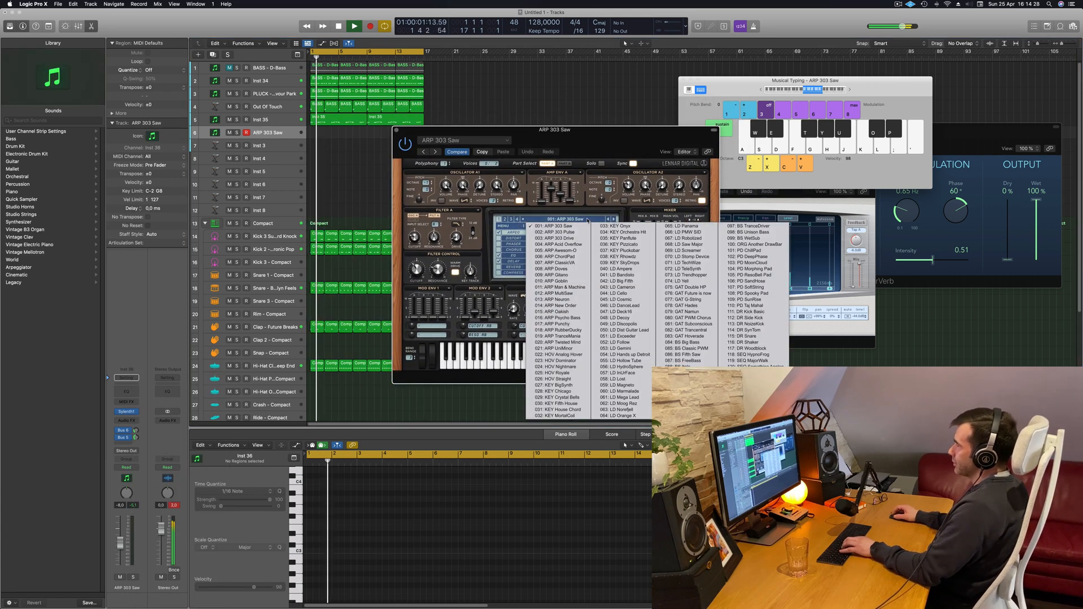
left_click(507, 220)
left_click(574, 219)
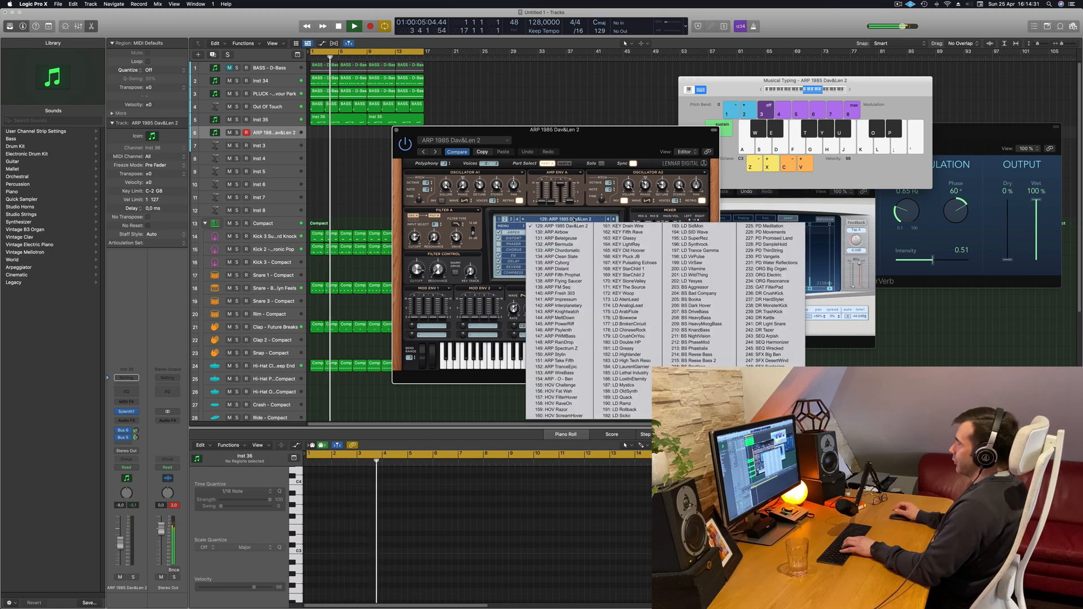
left_click(511, 219)
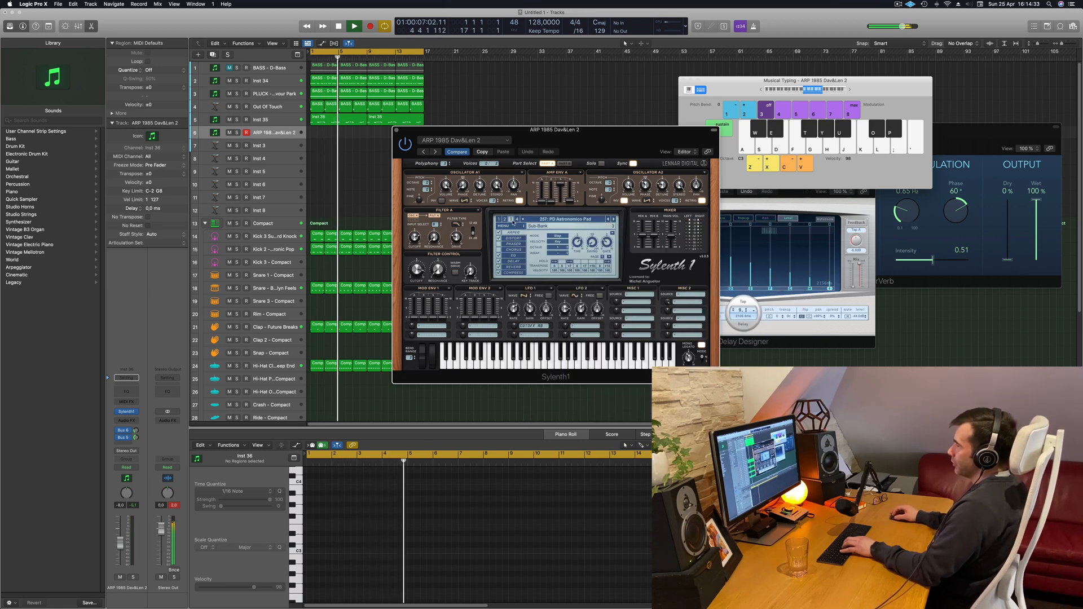
left_click(552, 220)
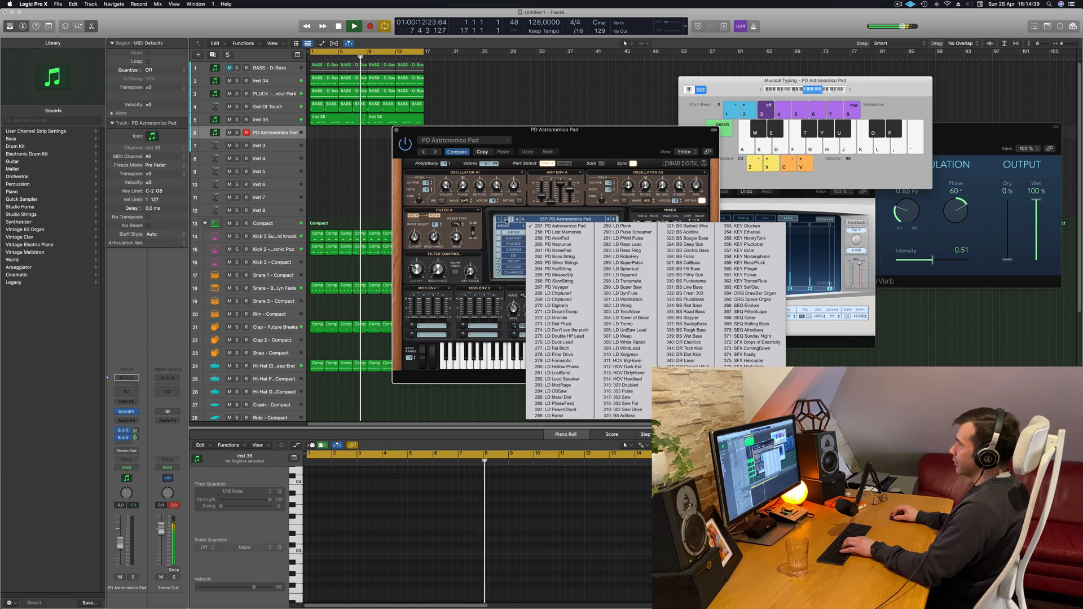
left_click(505, 219)
left_click(552, 219)
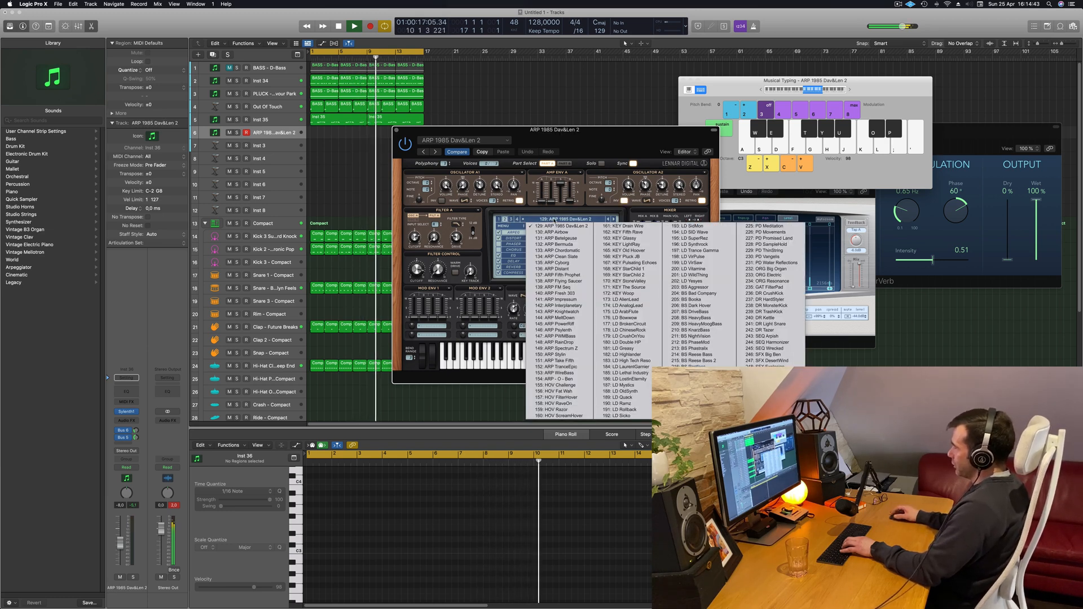
left_click(498, 219)
left_click(532, 220)
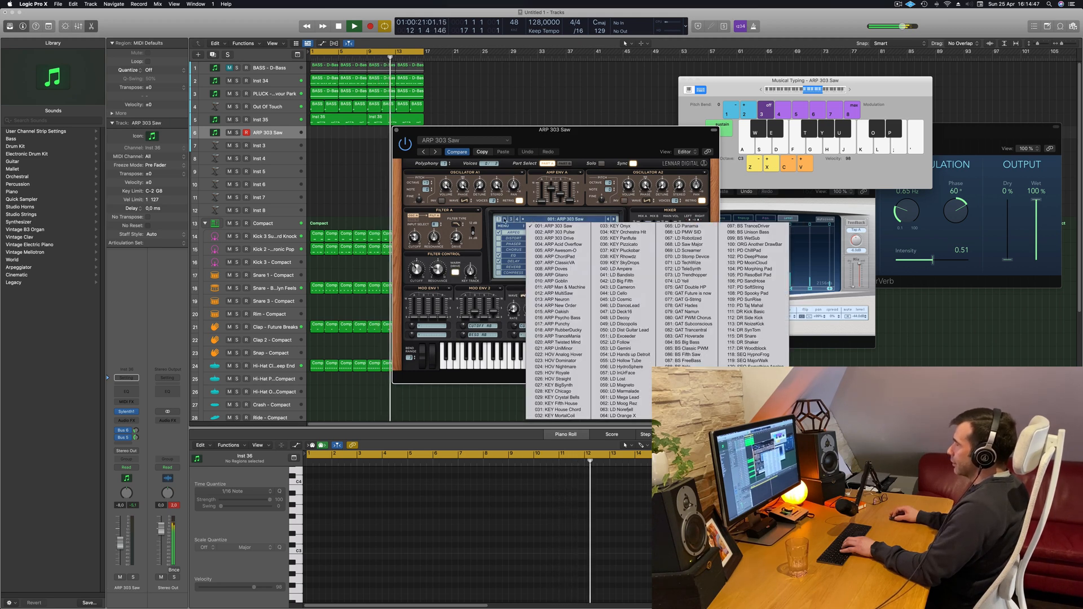
- Load the factory soundbank listed just below STRINGS into Sylenth1's first bank
left_click(505, 226)
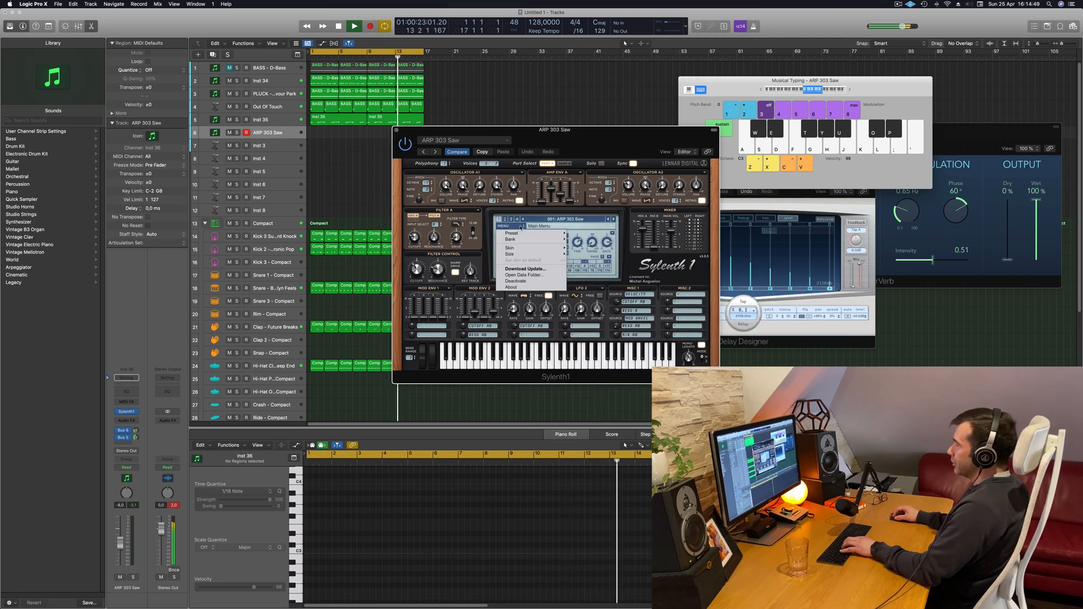
mouse_move(524, 240)
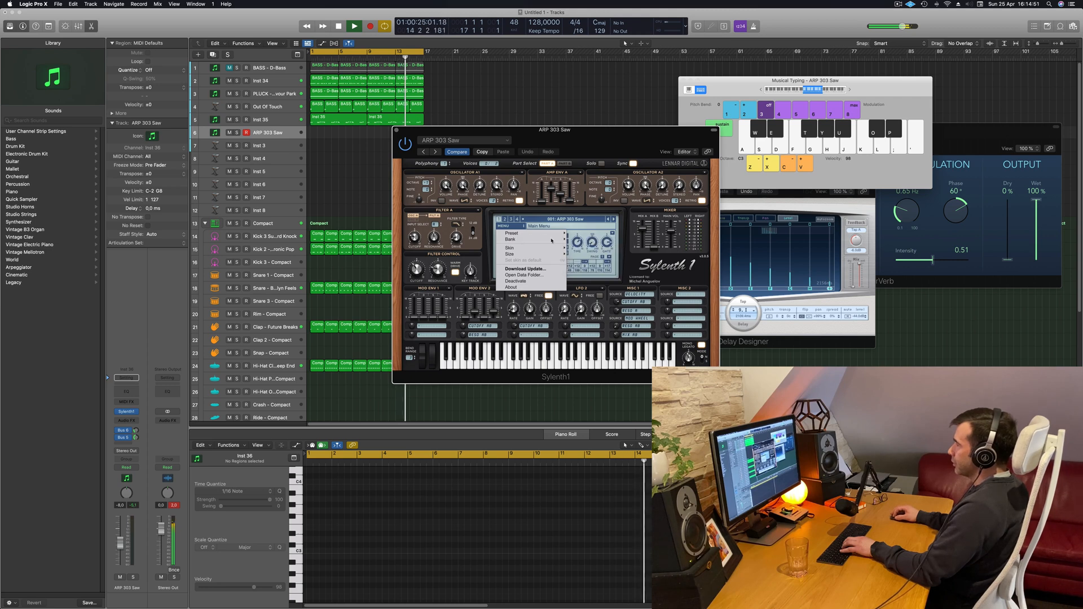
mouse_move(608, 243)
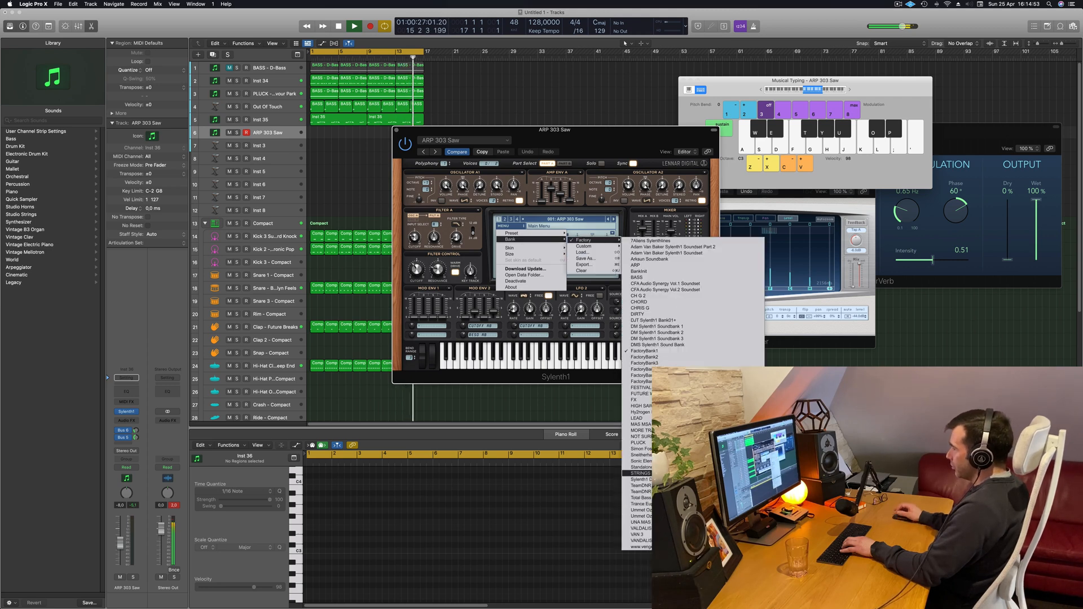
left_click(638, 479)
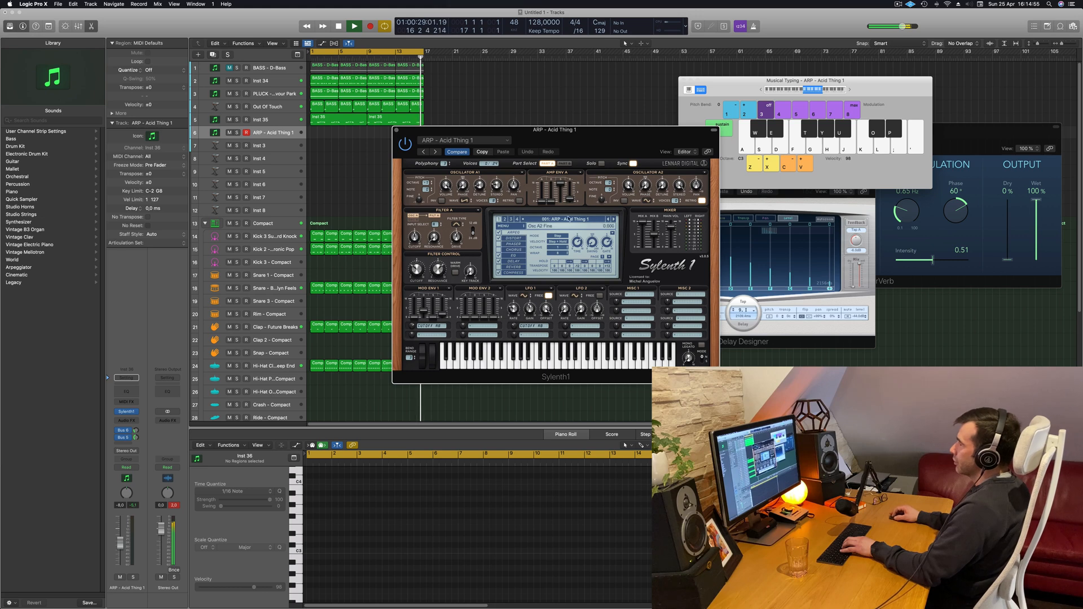
- Load the PAD - Air Pad preset from Sylenth1's second bank and shift the plug-in window aside
left_click(570, 218)
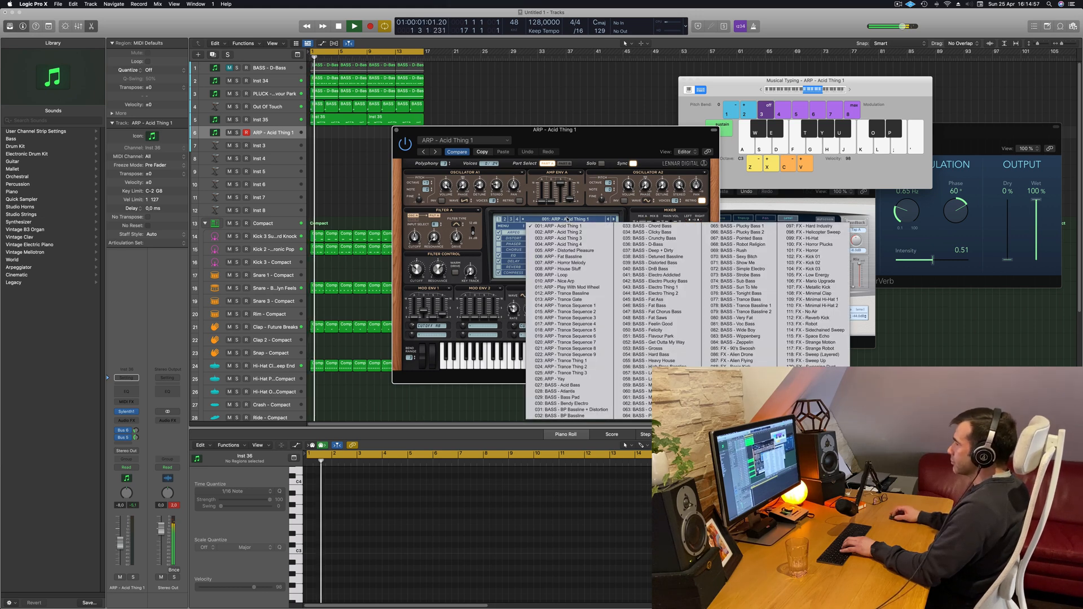
left_click(505, 219)
left_click(559, 219)
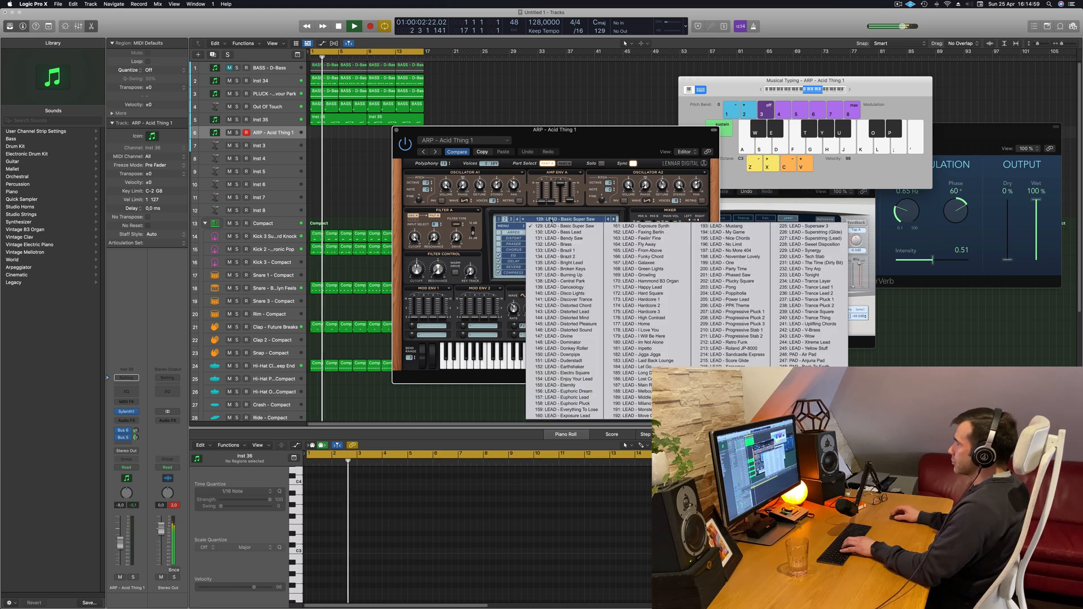
left_click(795, 354)
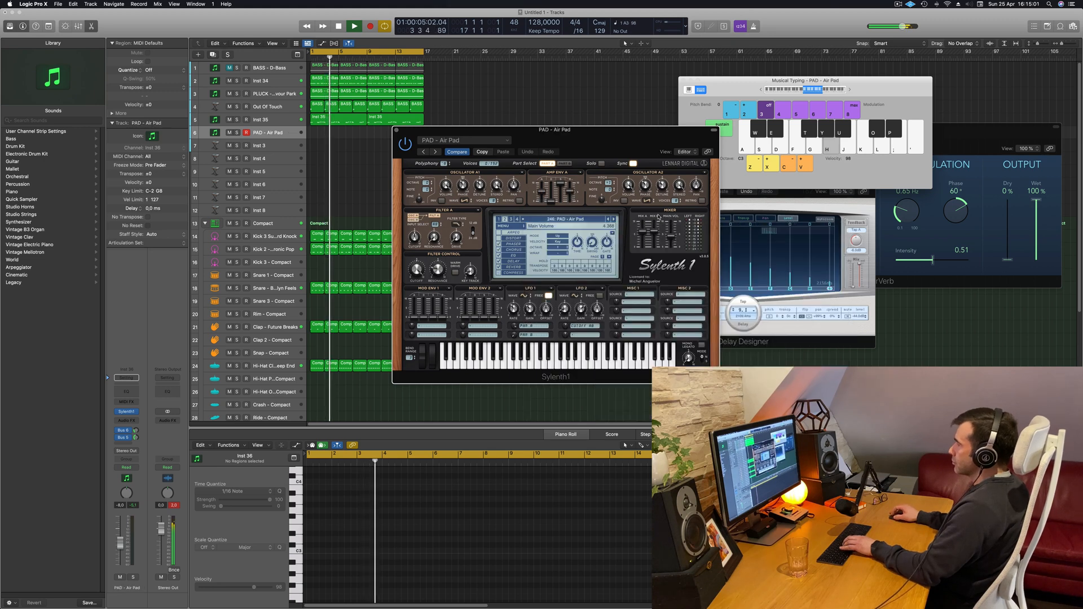
left_click_drag(624, 159, 671, 152)
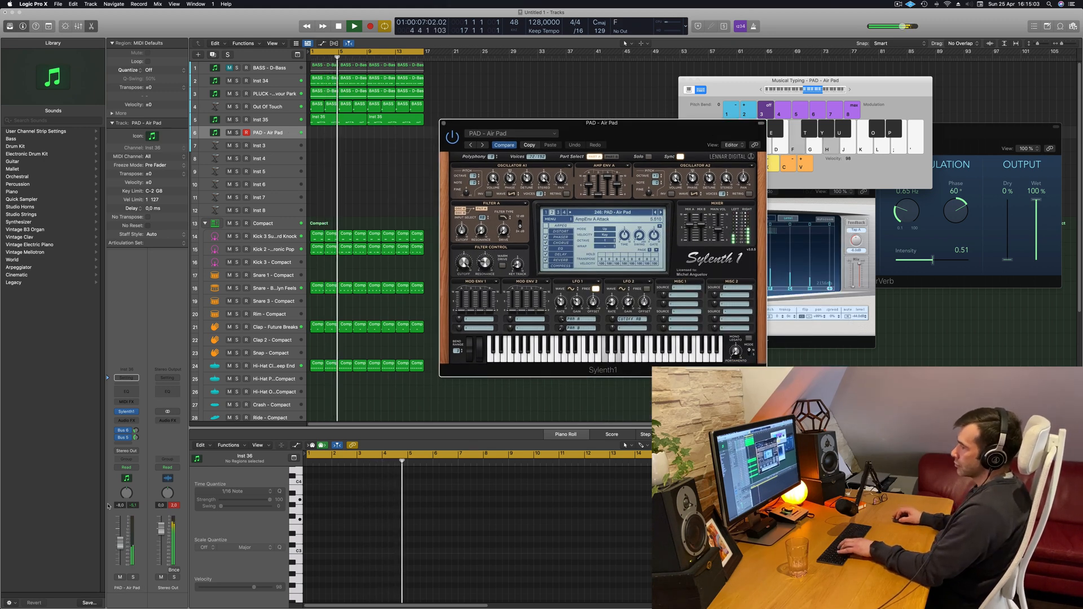
- Lower the pad channel's volume to about -12.3 dB and rearrange the Musical Typing and Sylenth1 windows while auditioning two held notes
left_click_drag(120, 546, 120, 553)
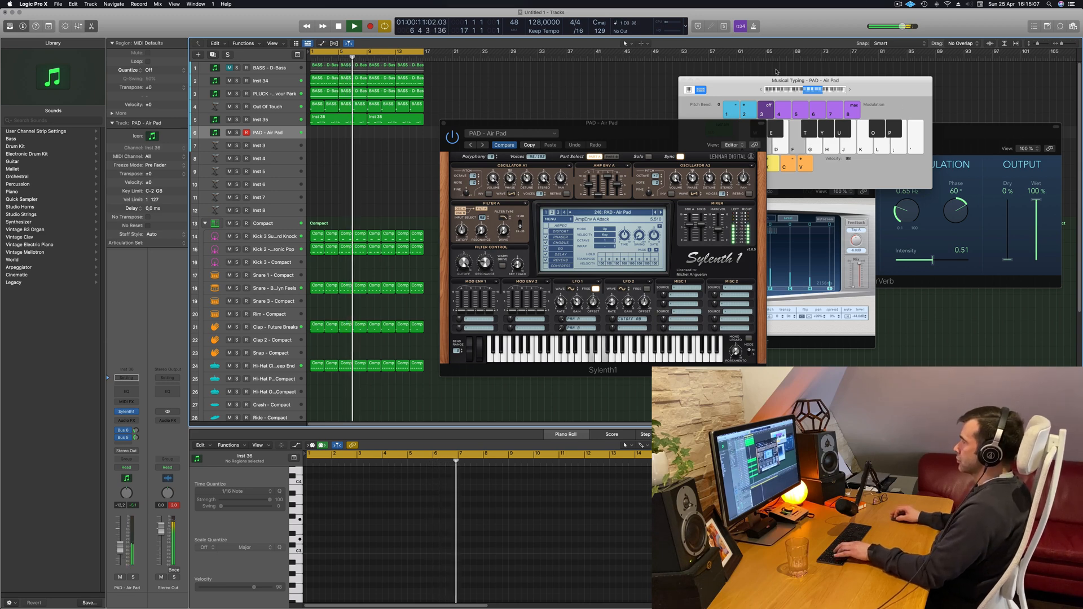
left_click(763, 90)
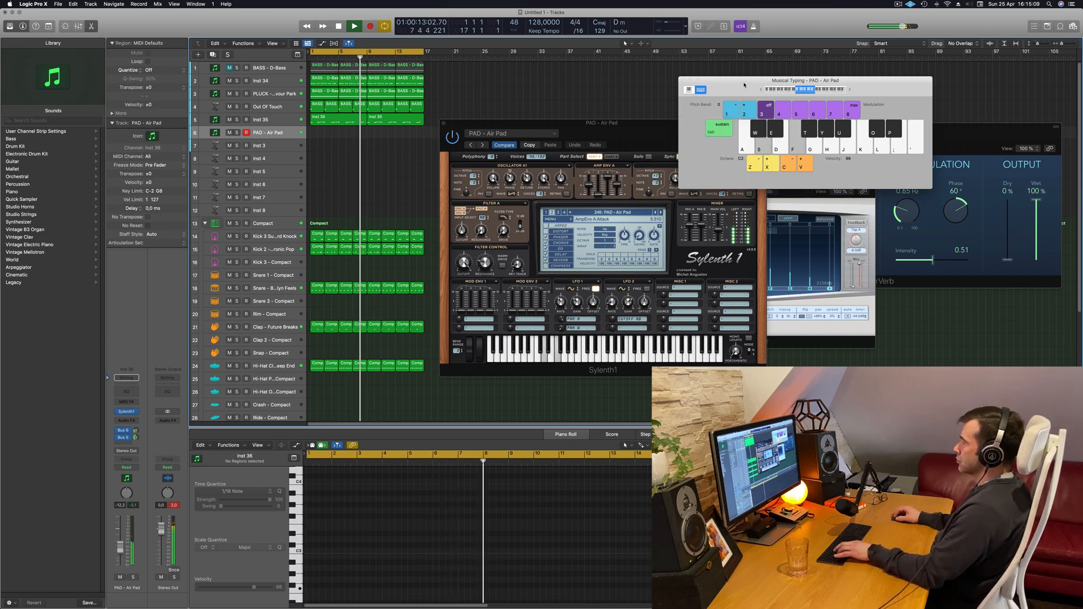
left_click_drag(728, 80, 801, 56)
left_click_drag(693, 123, 662, 123)
key("d")
key("g")
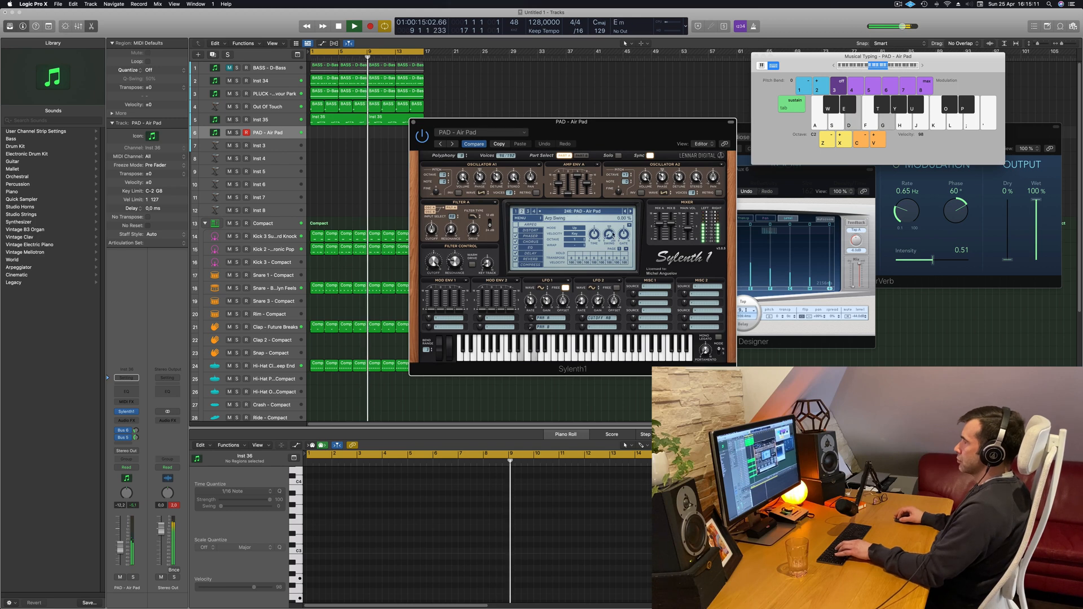
- Advance through Sylenth1's pad presets to PAD - Deep Psychosis and briefly audition the track in solo
left_click(631, 211)
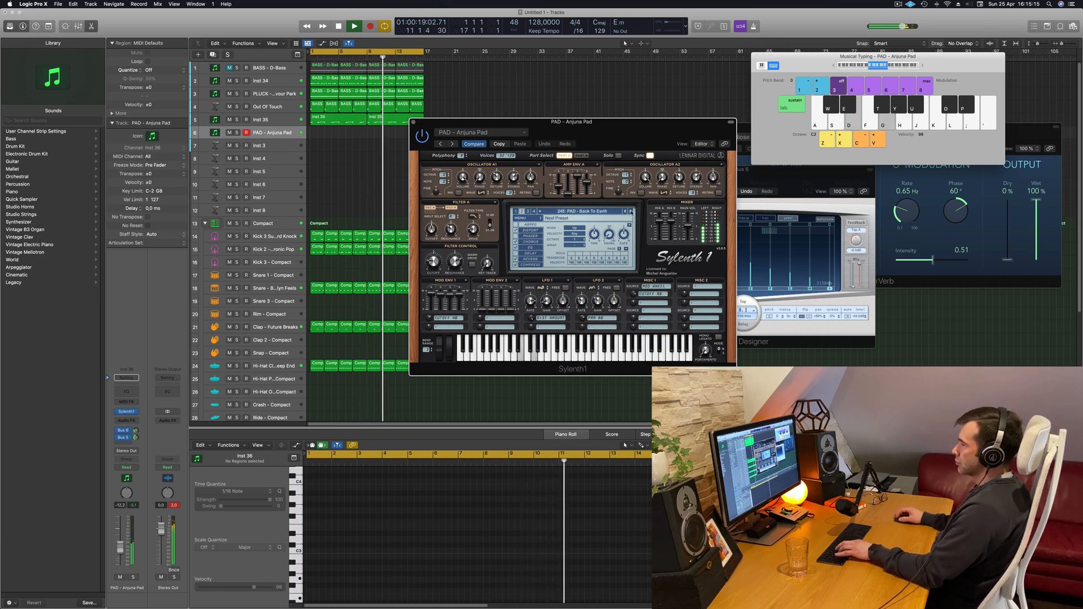
left_click(631, 212)
left_click(630, 211)
left_click(631, 212)
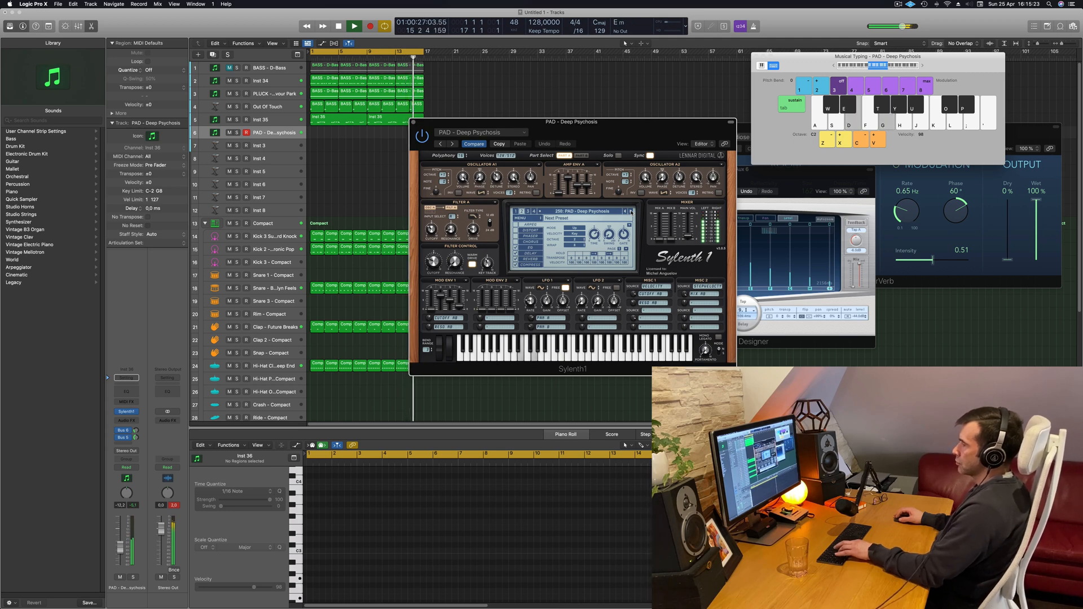
left_click(132, 578)
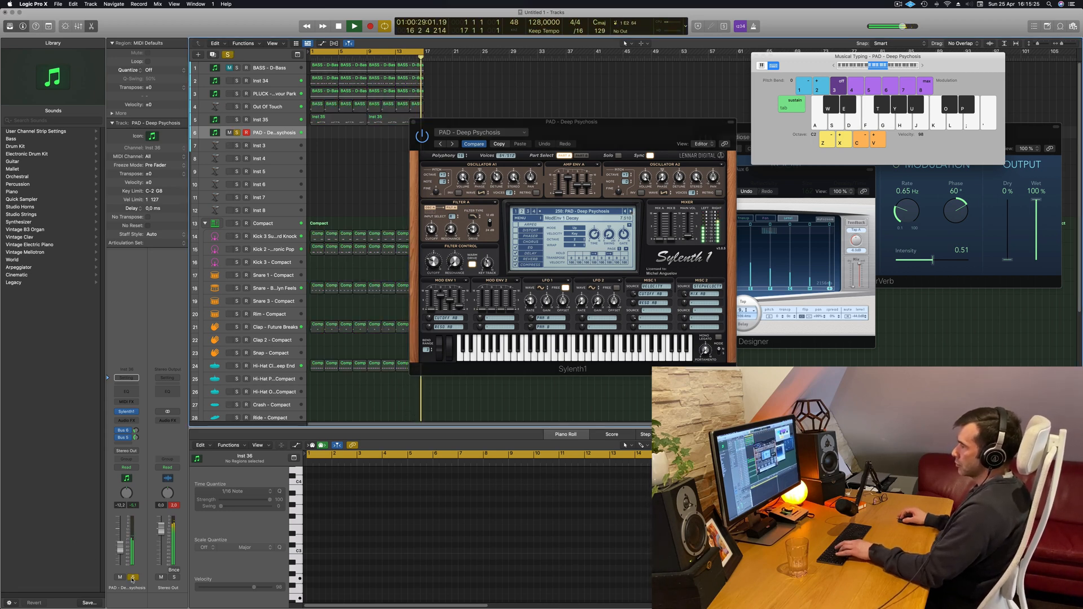
left_click(132, 578)
- Move the Sylenth1 window clear of the arrangement and record a held two-note chord on the PAD - Deep Psychosis track
left_click_drag(696, 137, 822, 217)
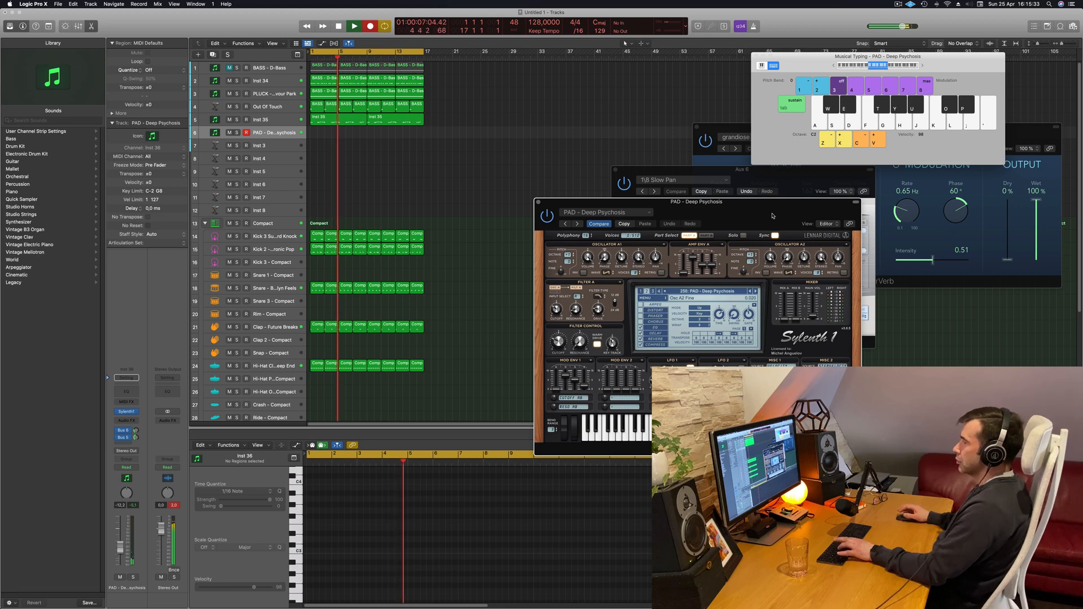
key("d")
key("g")
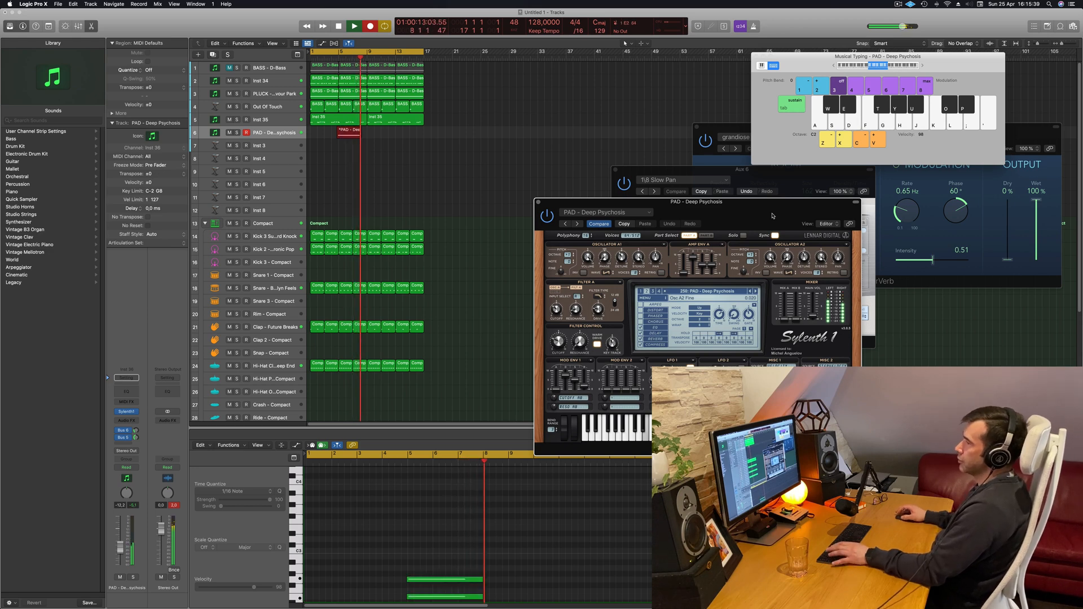
key("space")
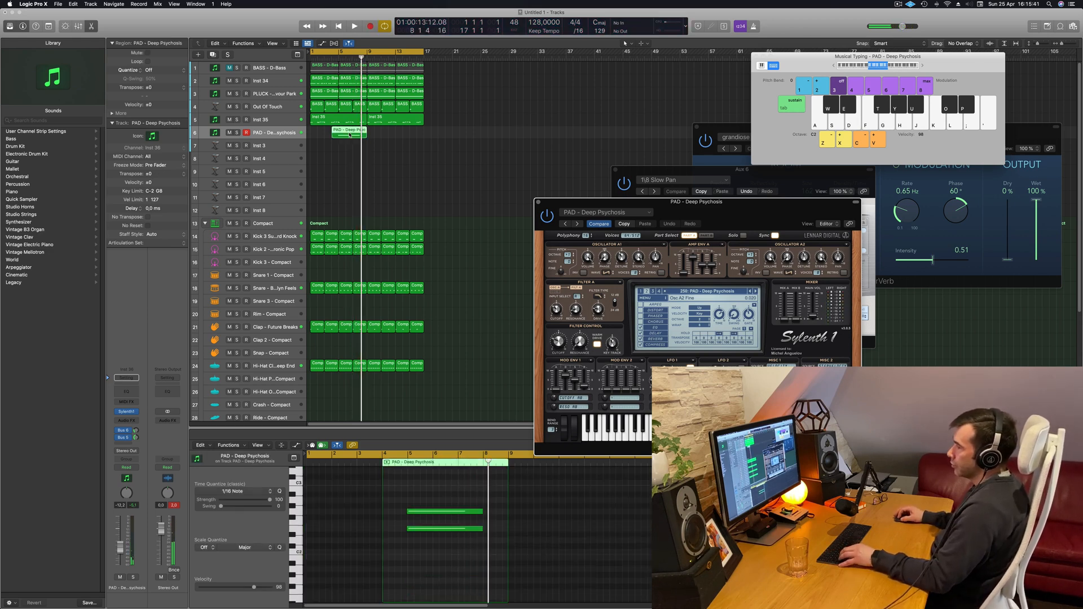
- Select both recorded pad notes and align their starts to the beginning of bar 5
left_click(461, 557)
key("super+a")
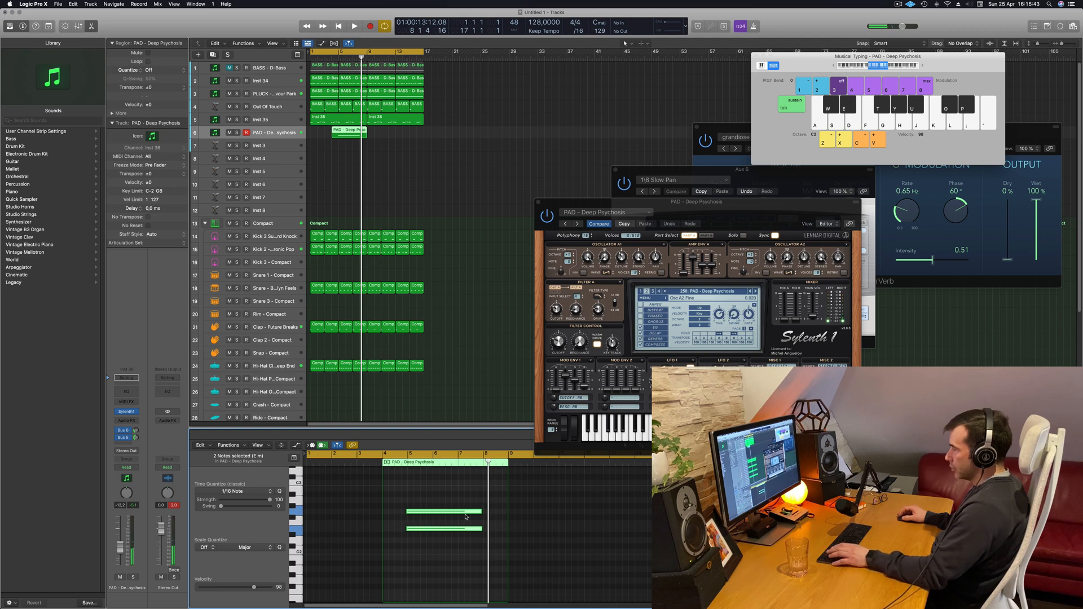
scroll(419, 506, "up", 5)
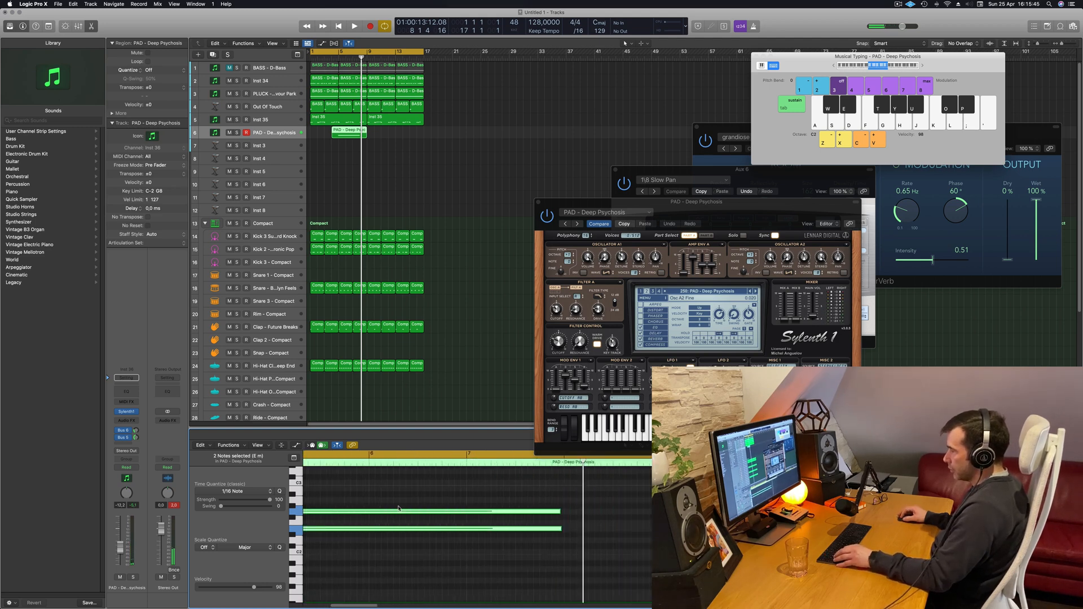
left_click_drag(375, 513, 380, 514)
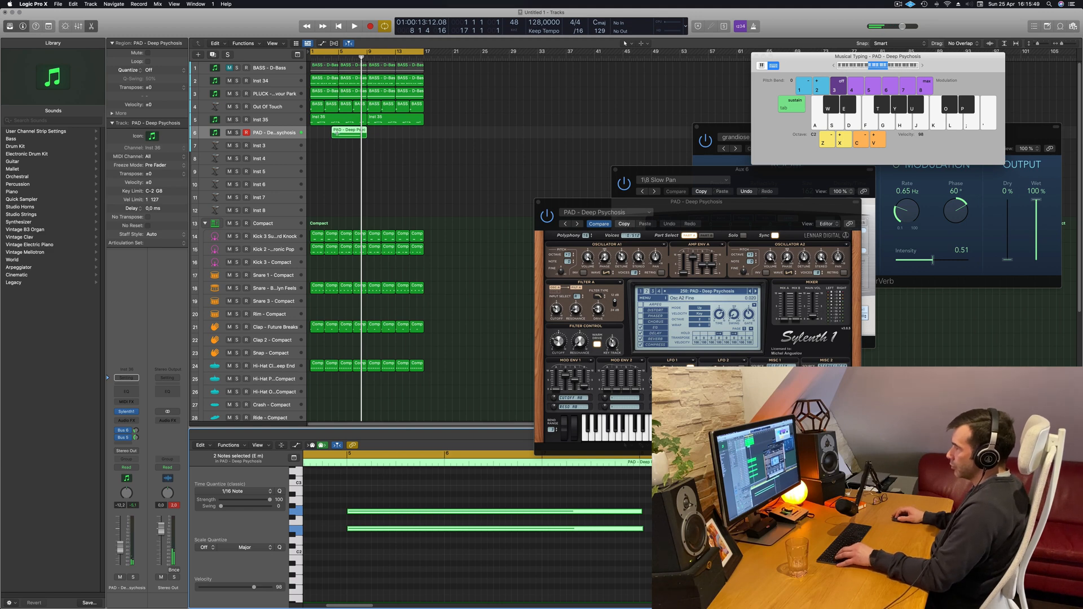
- Remove the empty beginning of the recorded pad region and move the remaining part to bar 1
double_click(339, 134, "super")
left_click(336, 133)
key("BackSpace")
left_click_drag(355, 133, 326, 135)
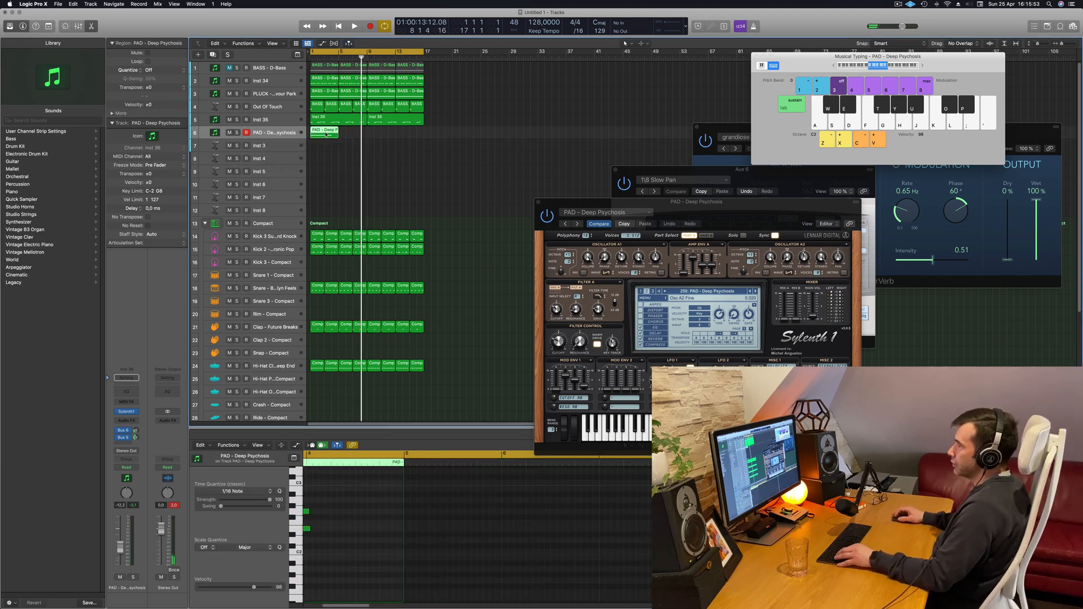
- Extend both pad notes to the end of the region and play the part back with the track
left_click_drag(349, 502, 394, 535)
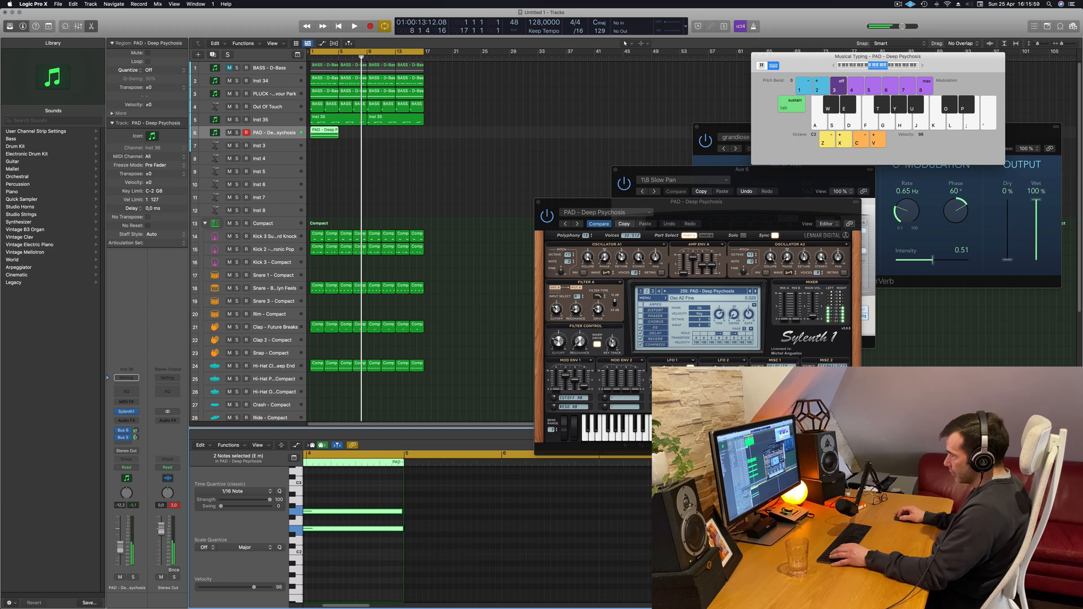
left_click_drag(402, 512, 405, 514)
left_click(464, 169)
key("space")
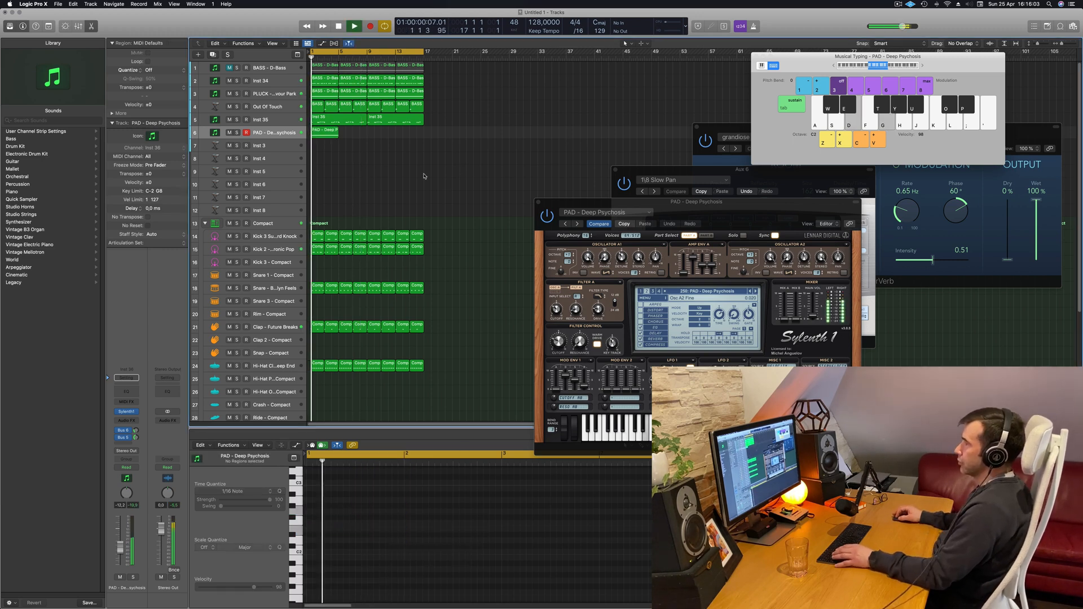
left_click(316, 137)
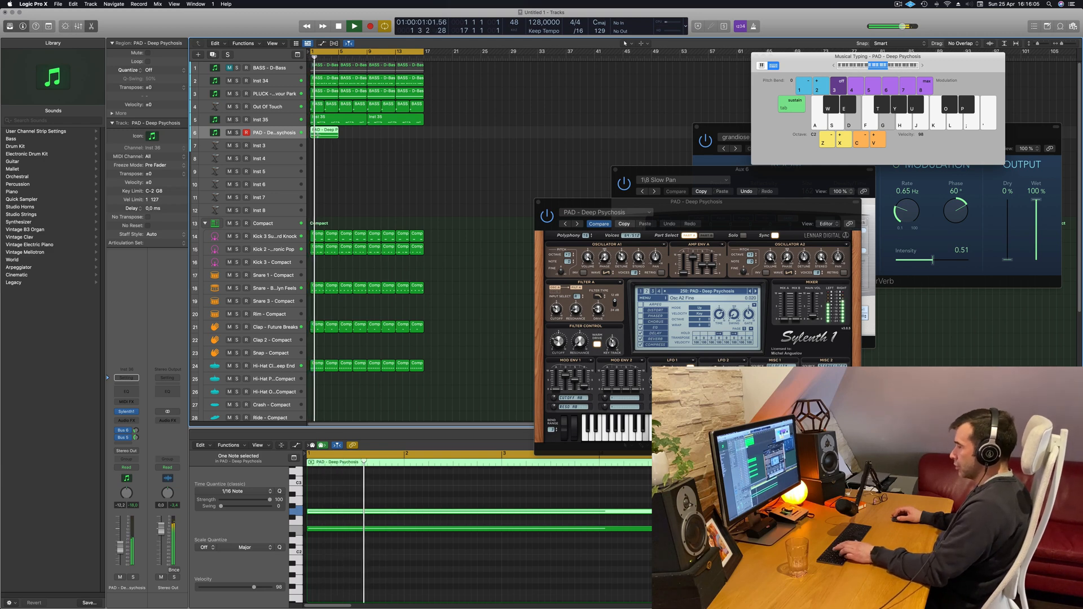
left_click(355, 164)
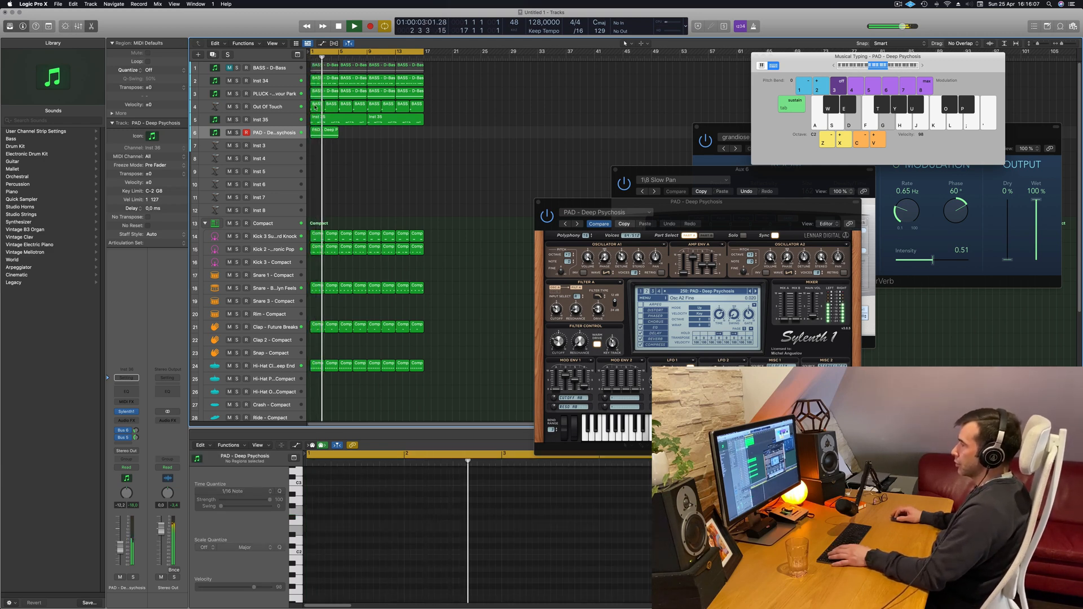
- Replace the recorded pad region with a copy of the first chord region from the Out Of Touch track
left_click(314, 106)
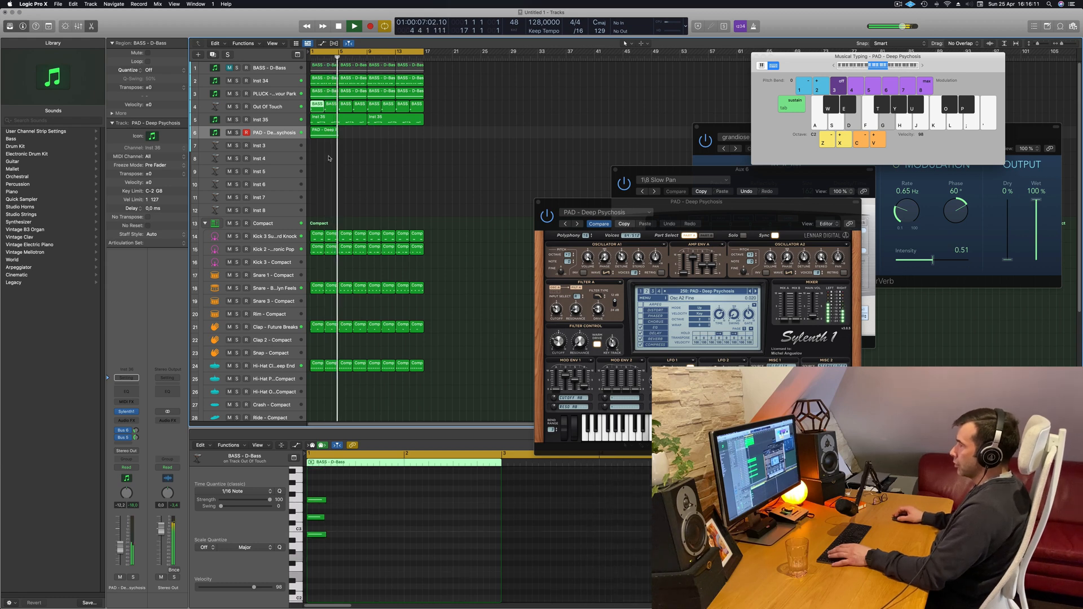
left_click(326, 131)
left_click(318, 107)
left_click_drag(318, 105, 318, 131)
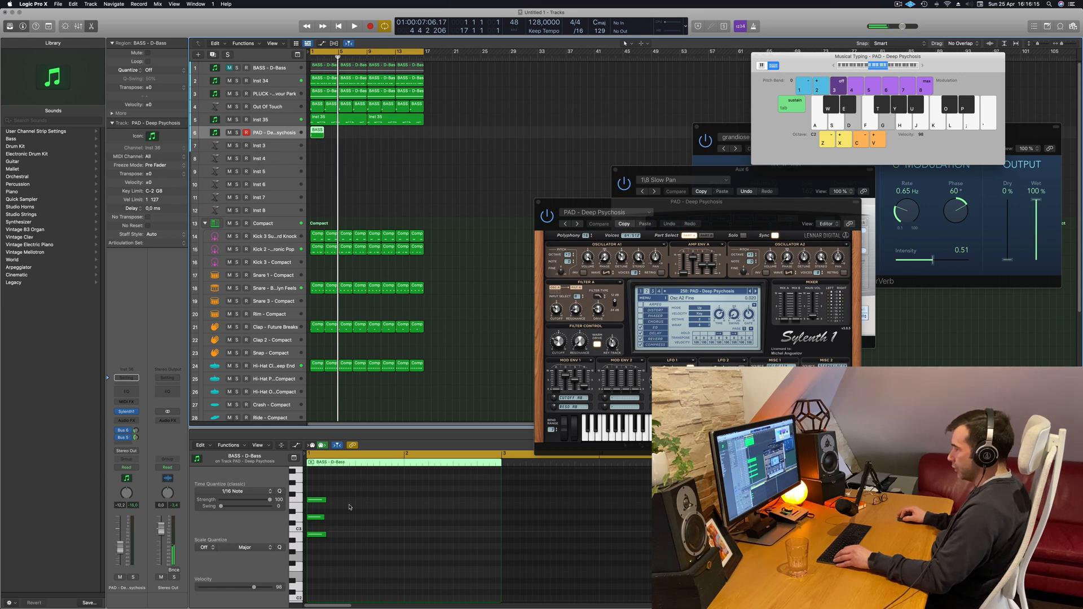
- Stretch the copied chord's three notes to the end of the region and transpose them down an octave
left_click_drag(323, 518, 327, 501)
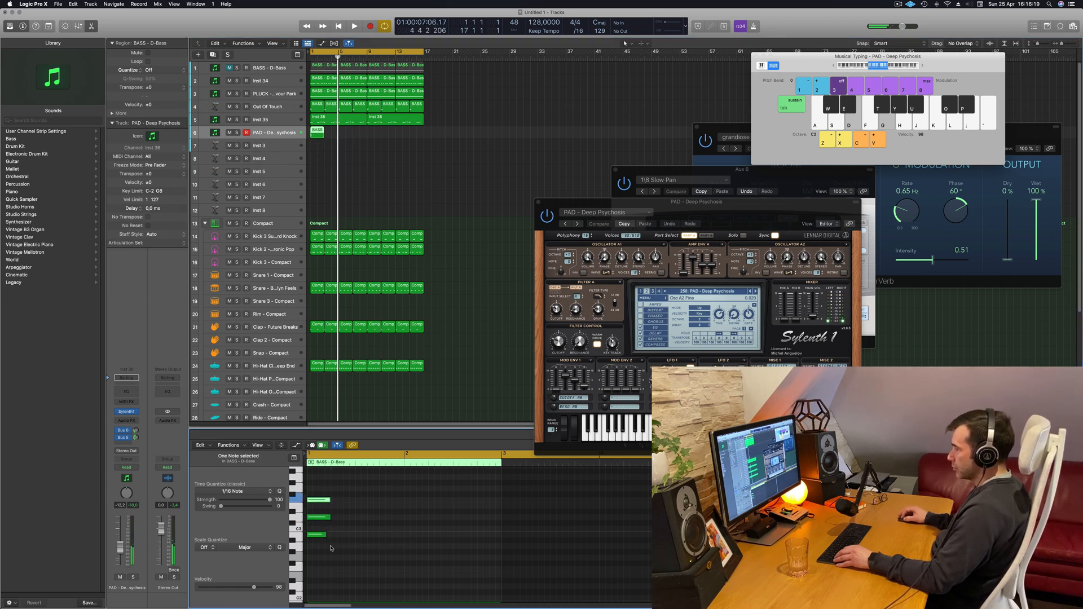
left_click_drag(328, 536, 331, 536)
left_click_drag(330, 499, 483, 500)
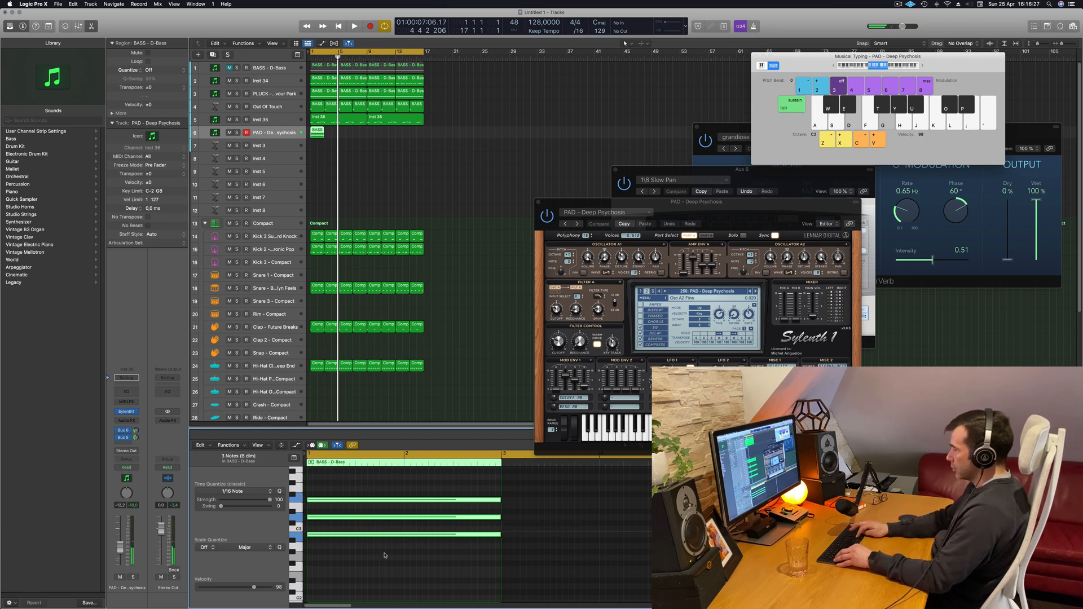
key("alt+shift+Down")
key("space")
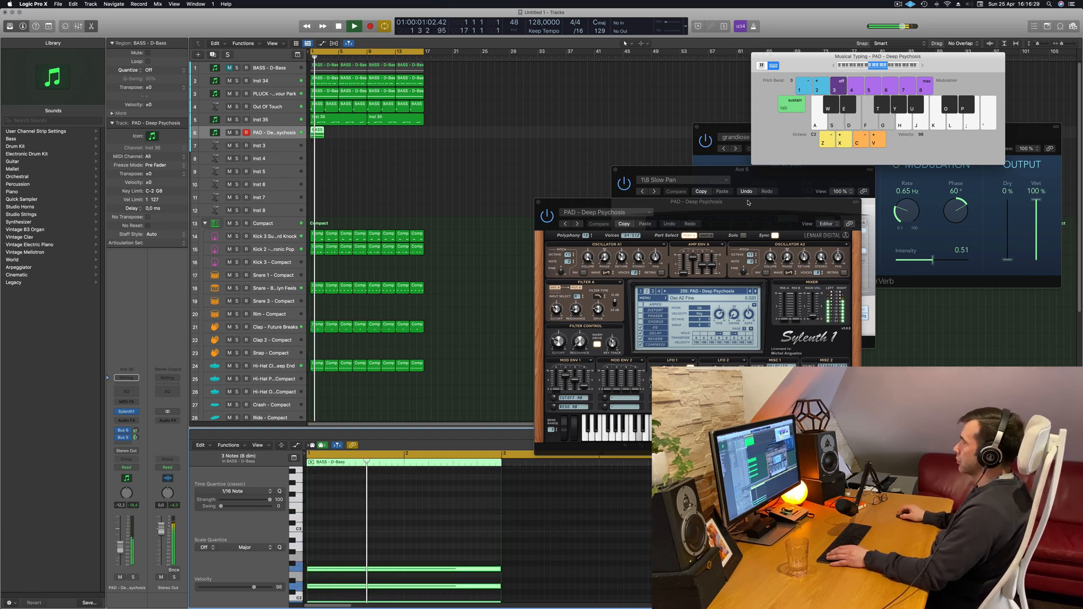
left_click_drag(718, 208, 793, 190)
- Copy the pad chord region to bar 3 and try to duplicate both regions further along the track
left_click_drag(317, 134, 333, 134)
left_click(315, 131, "shift")
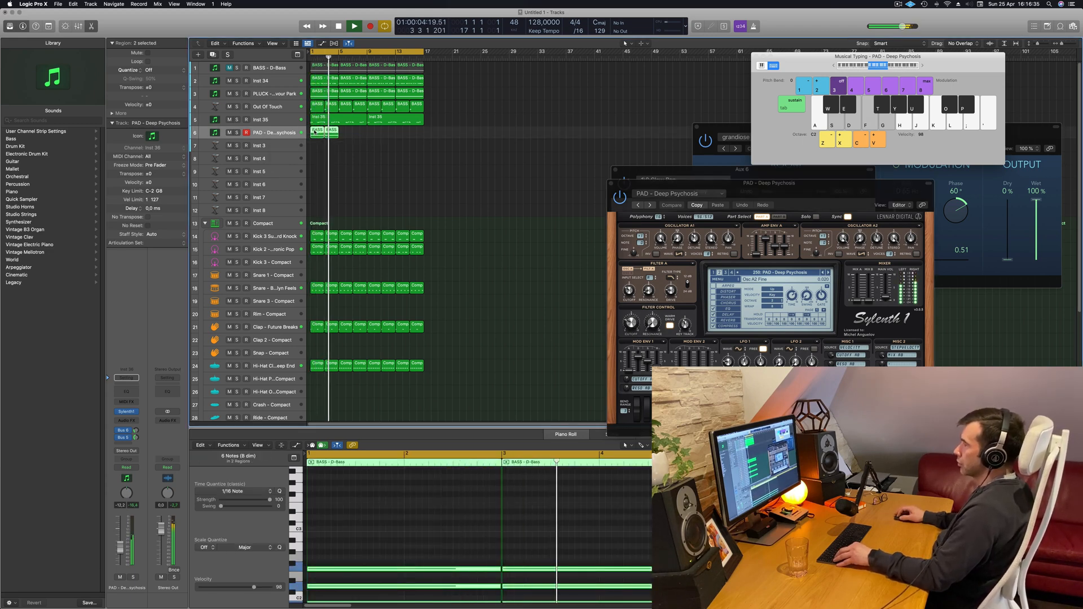
left_click_drag(315, 132, 350, 133)
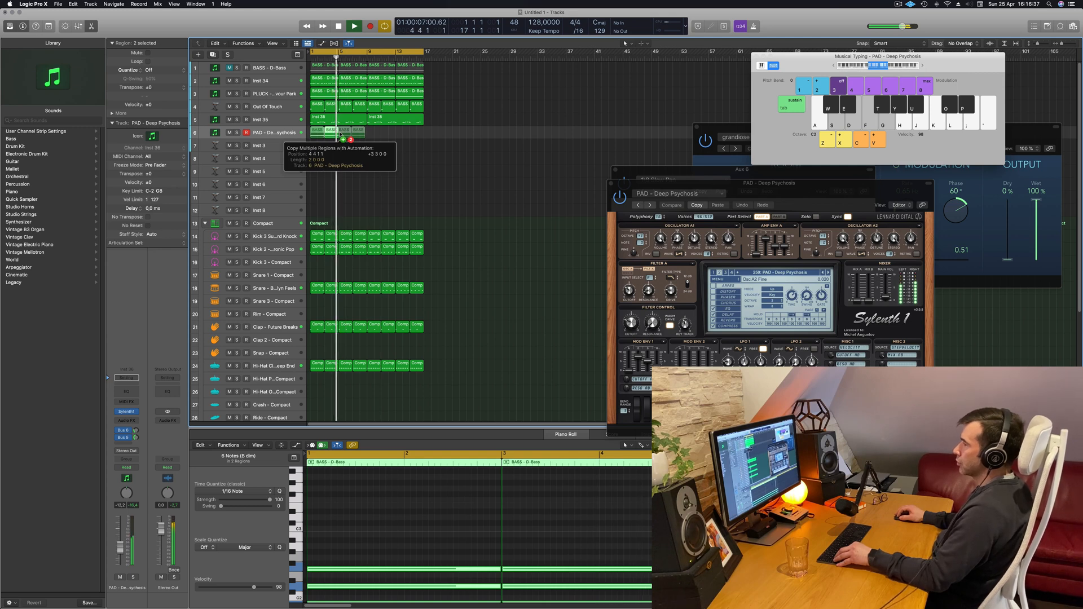
mouse_move(344, 134)
left_mouse_down()
mouse_move(360, 134)
mouse_move(331, 132)
mouse_move(333, 107)
mouse_move(333, 136)
left_mouse_up()
- Give the pad track a G chord region at bar 3 and stretch its three notes across the region
key("Return")
key("Delete")
key("space")
left_click_drag(561, 573, 516, 505)
left_click_drag(522, 558, 649, 557)
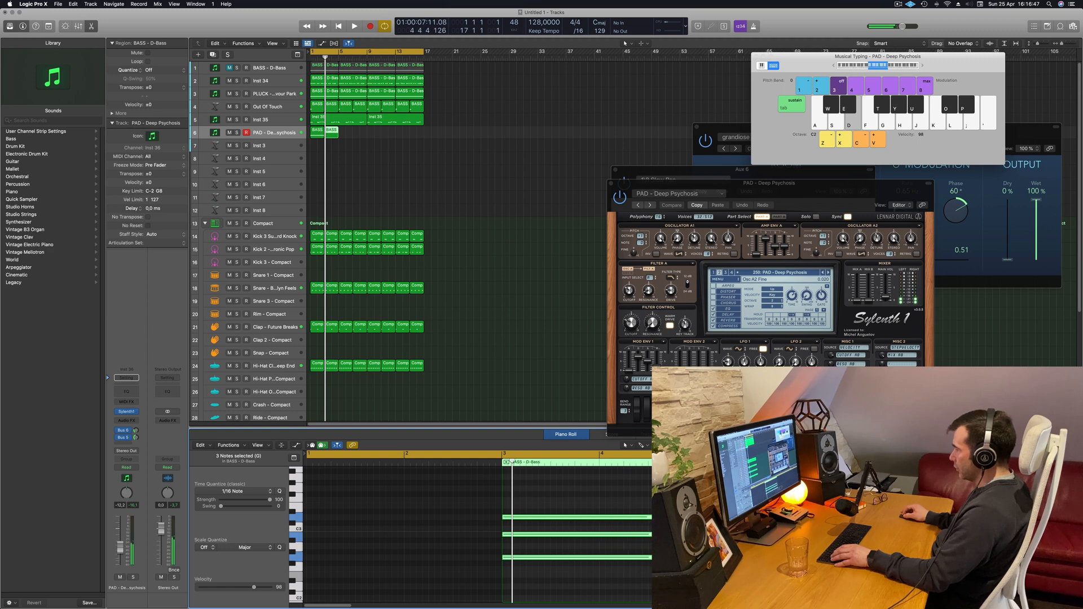
key("space")
- Play back both pad regions and transpose the second region's chord down an octave
left_click_drag(352, 136, 318, 135)
scroll(352, 186, "up", 2)
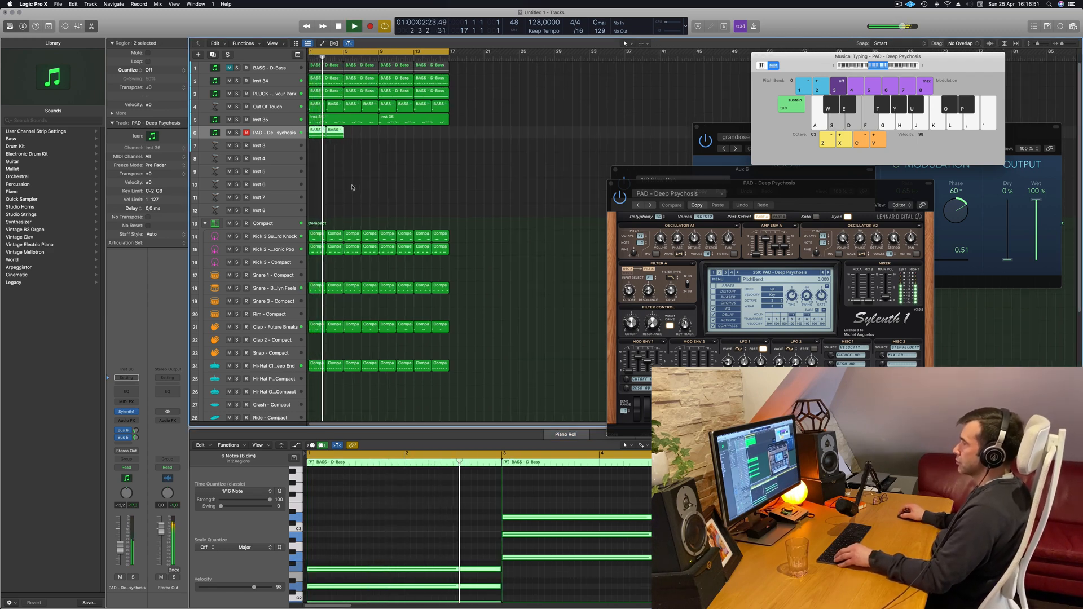
scroll(352, 188, "down", 1)
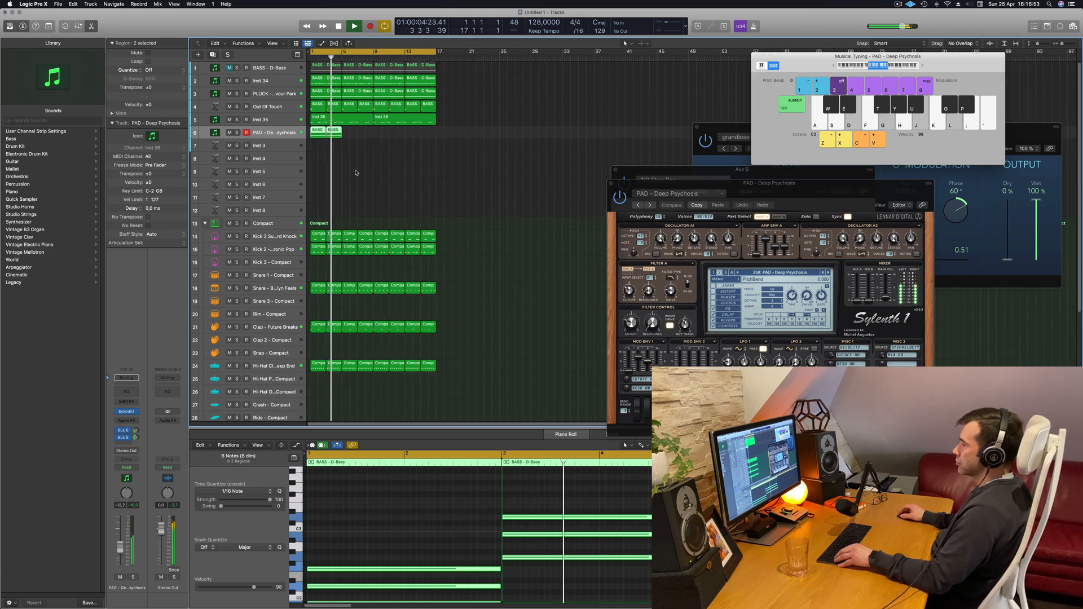
key("space")
key("space")
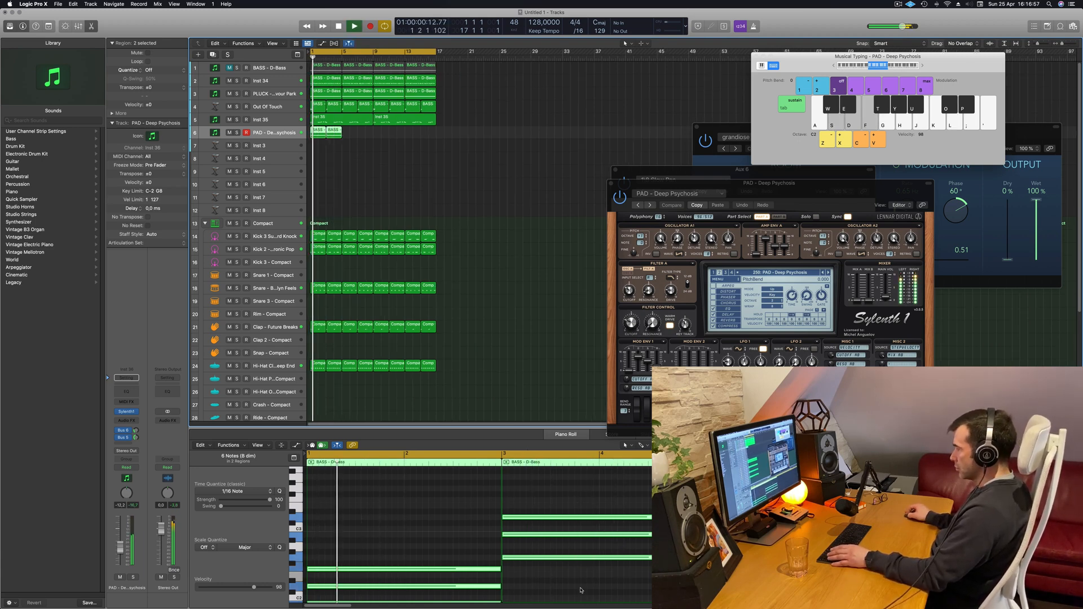
left_click_drag(579, 573, 583, 597)
key("alt+shift+Down")
key("space")
key("space")
- Repeat the pair of pad chord regions along the track up to bar 17 and play the result
scroll(389, 165, "down", 3)
scroll(371, 164, "up", 1)
scroll(371, 164, "up", 3)
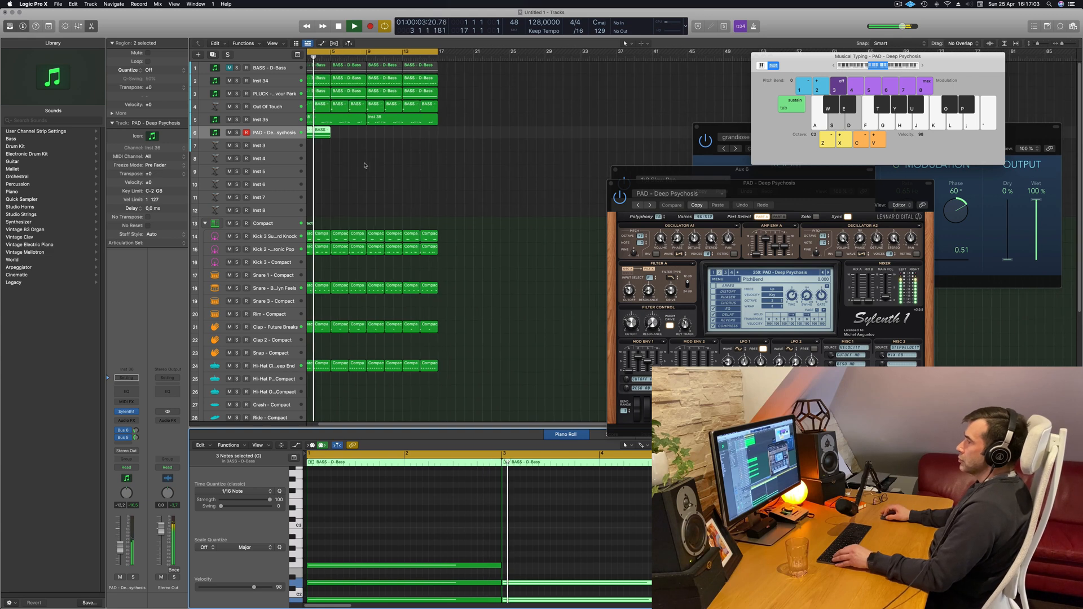
left_click_drag(364, 151, 394, 136)
key("Return")
key("space")
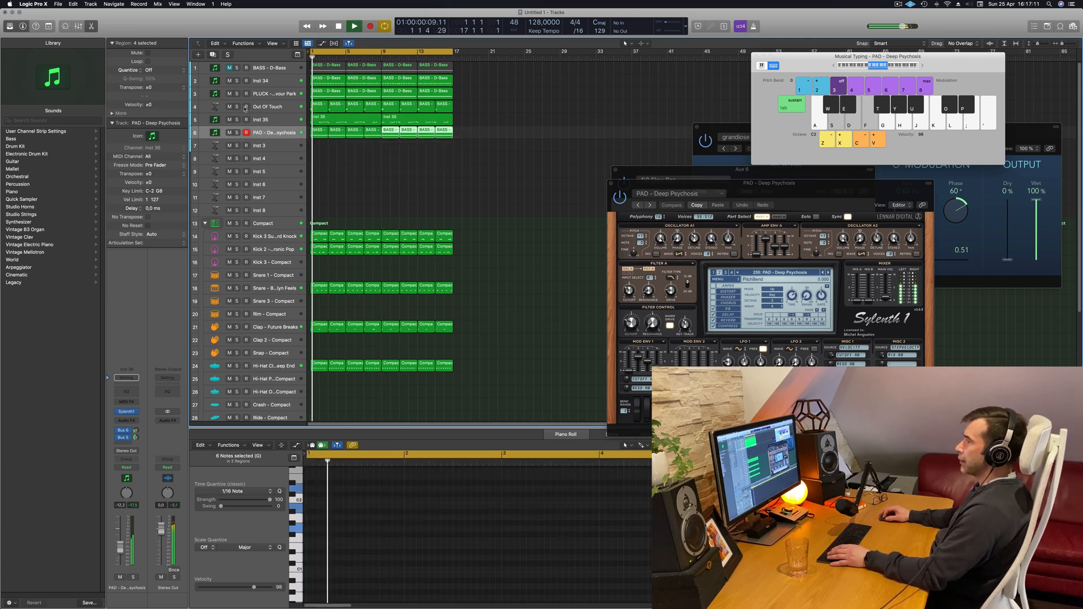
- Mute the Out Of Touch track and unmute BASS - D-Bass to hear the pad with the bass
key("space")
left_click(230, 108)
key("space")
key("space")
key("space")
left_click(225, 68)
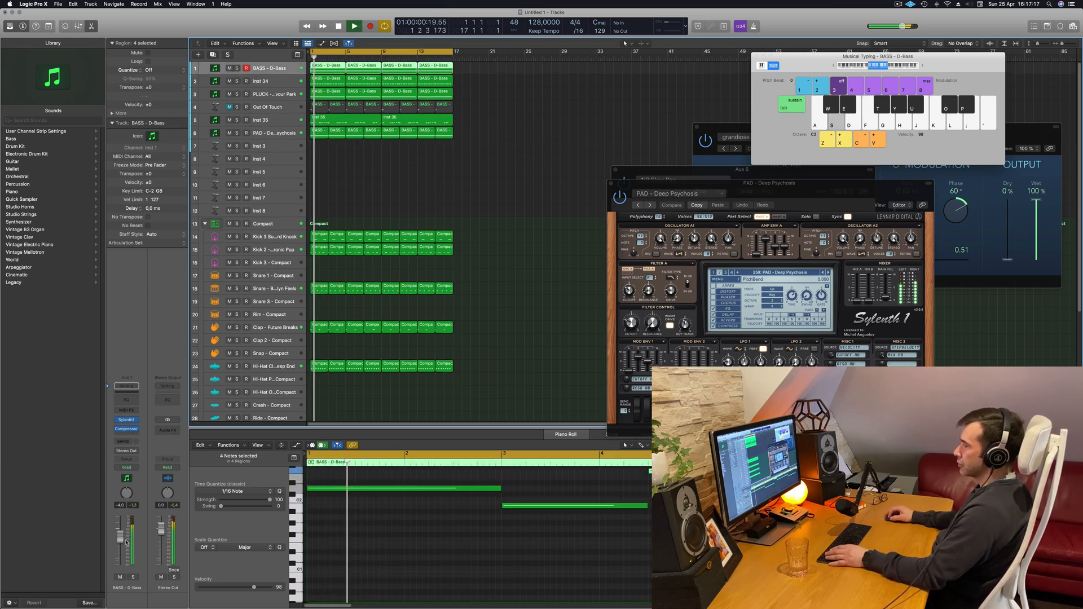
- Lower the volume of the BASS - D-Bass track and replay the arrangement from the start
left_click_drag(120, 559, 120, 554)
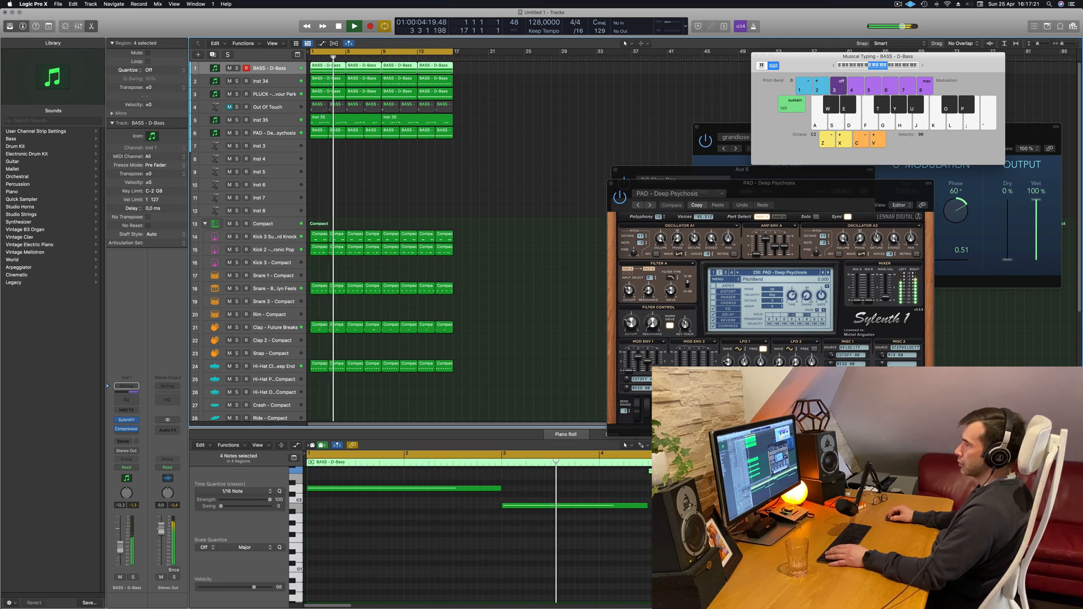
key("space")
key("space")
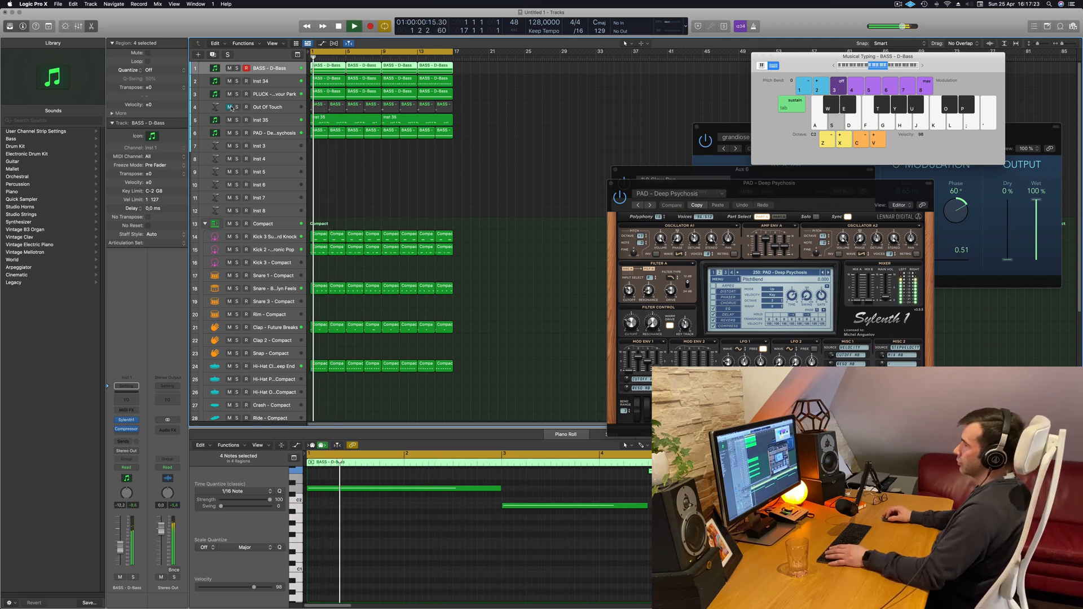
- Unmute the Out Of Touch track, replay from the start to hear it with the pad and bass, and deselect its regions
left_click(209, 108)
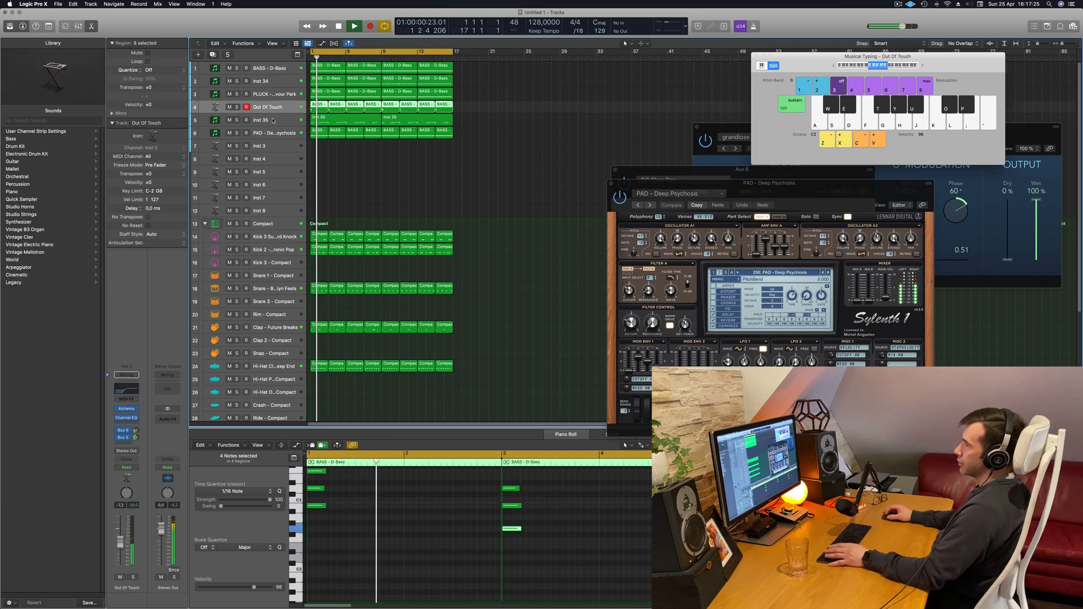
key("space")
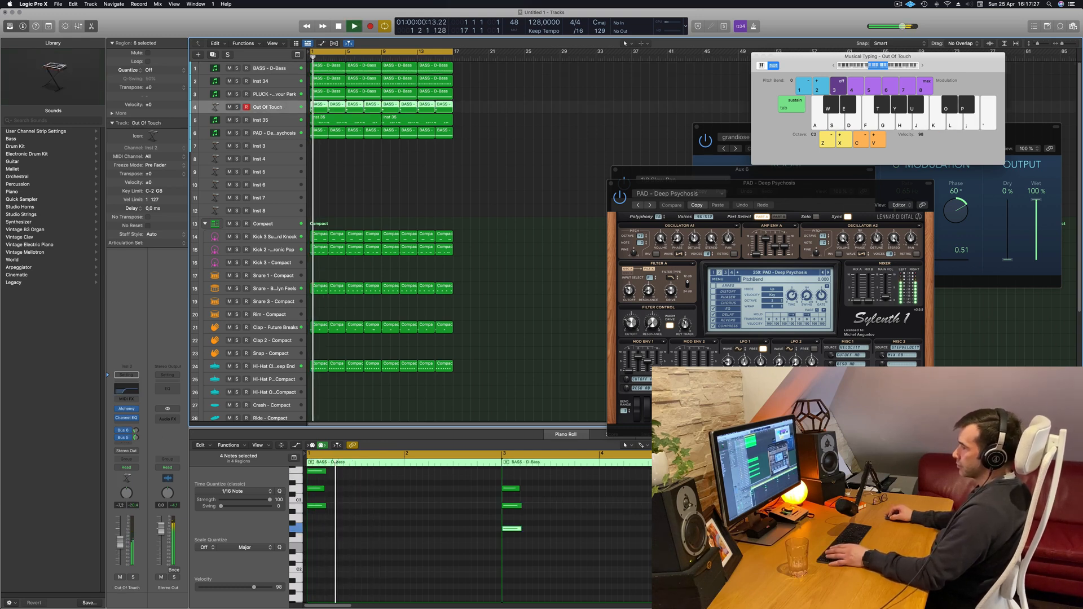
left_click(381, 162)
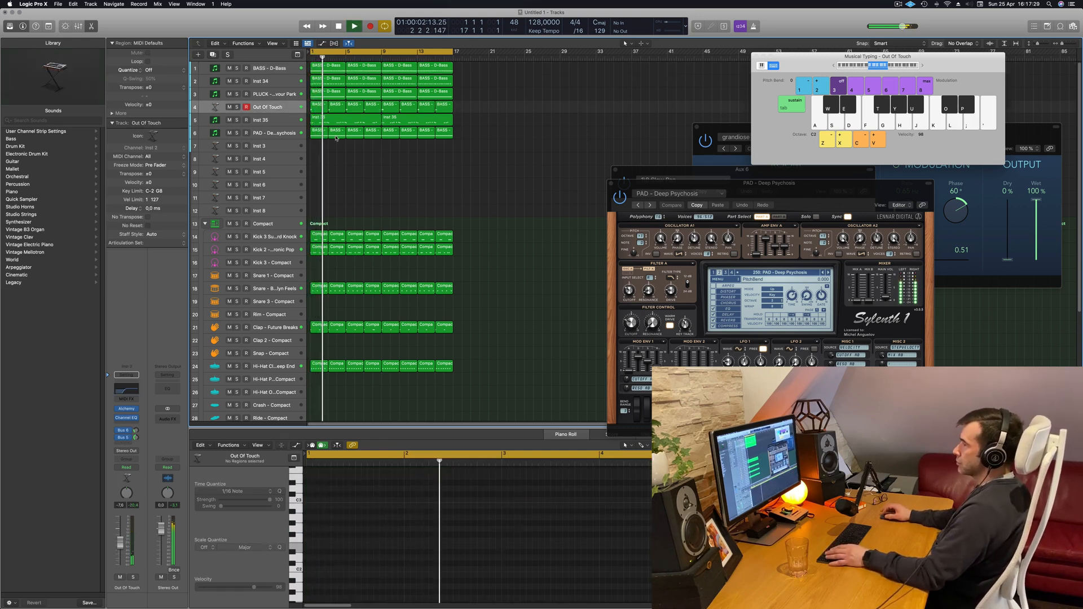
- Compare the mix with Inst 35 muted and unmuted, replaying from the start with that track selected
left_click(230, 120)
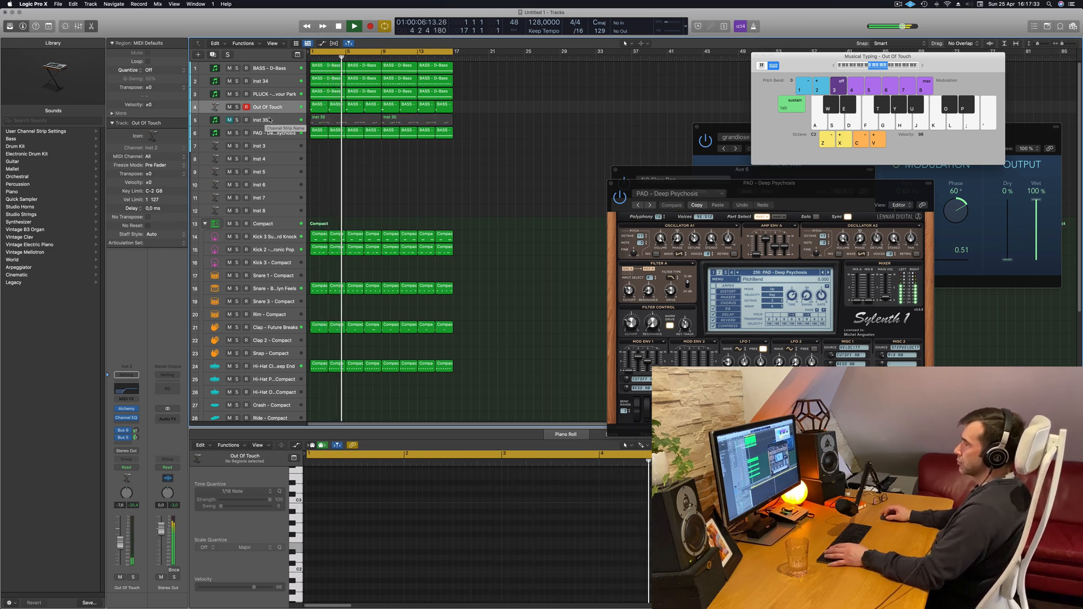
left_click(230, 120)
key("Return")
left_click(259, 120)
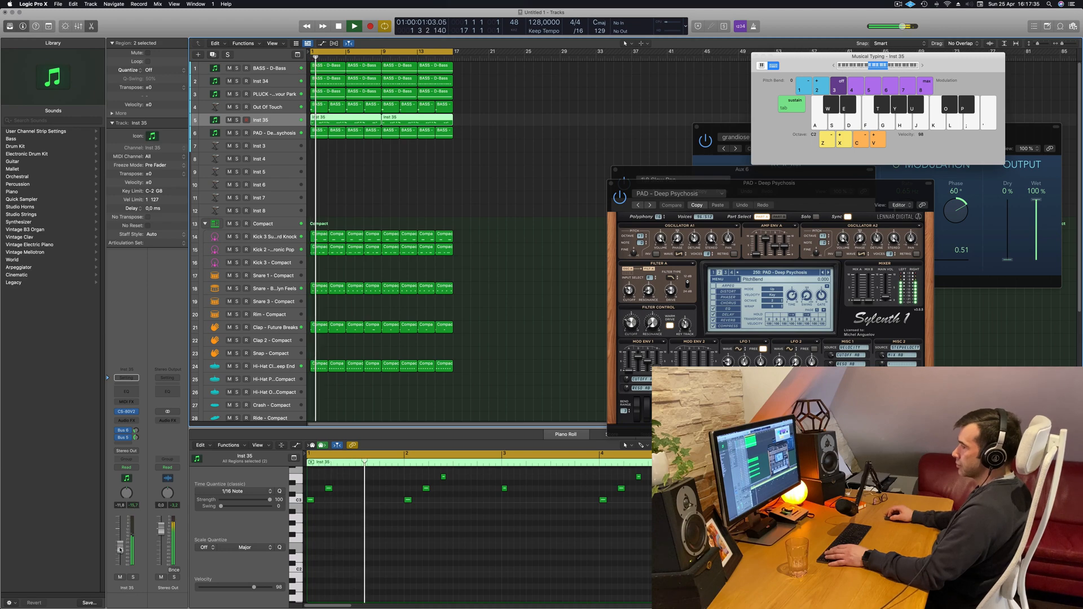